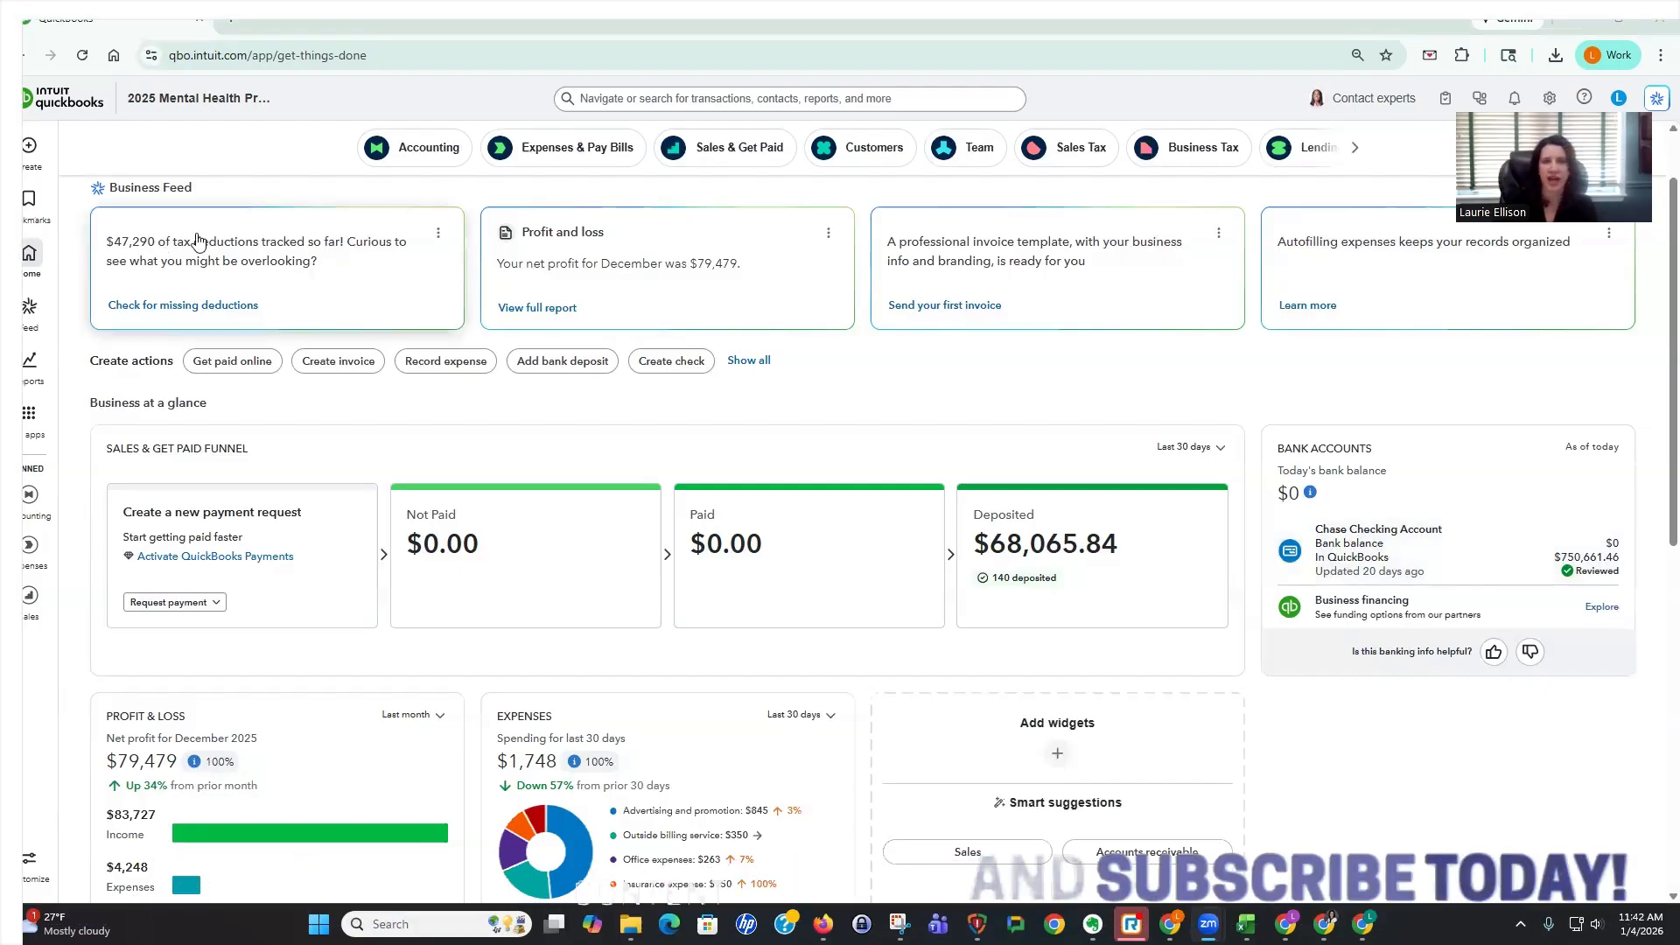
# - Start a new account in the chart of accounts and name it "Credit Card = Chase"
pyautogui.moveTo(29, 200)
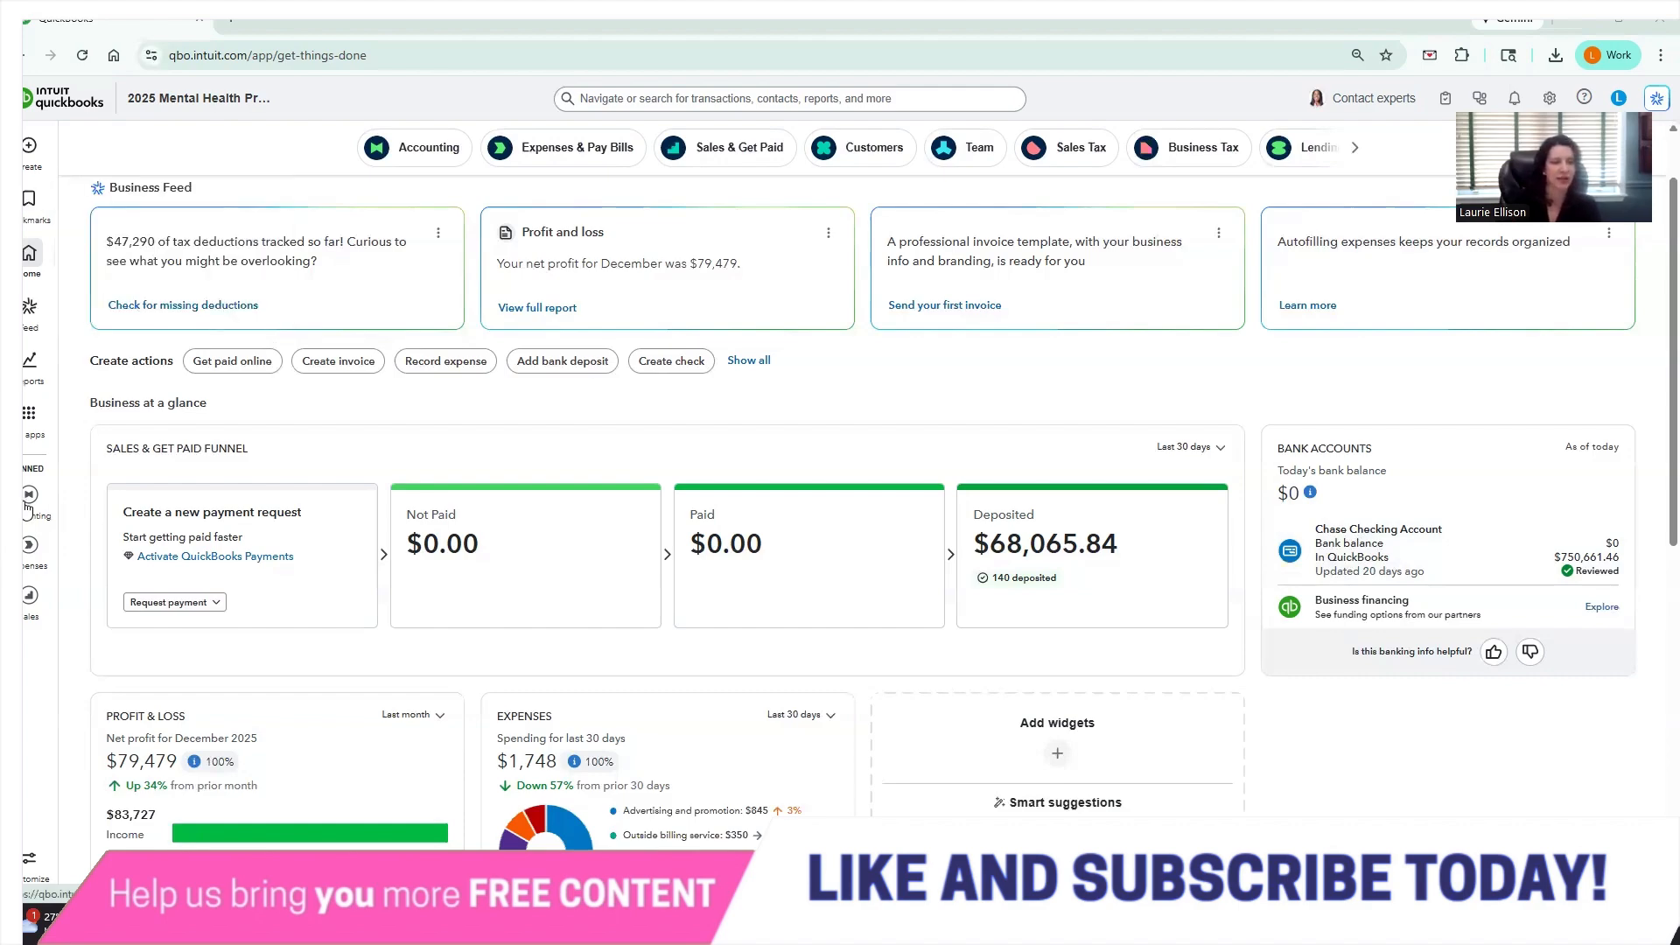
pyautogui.moveTo(31, 497)
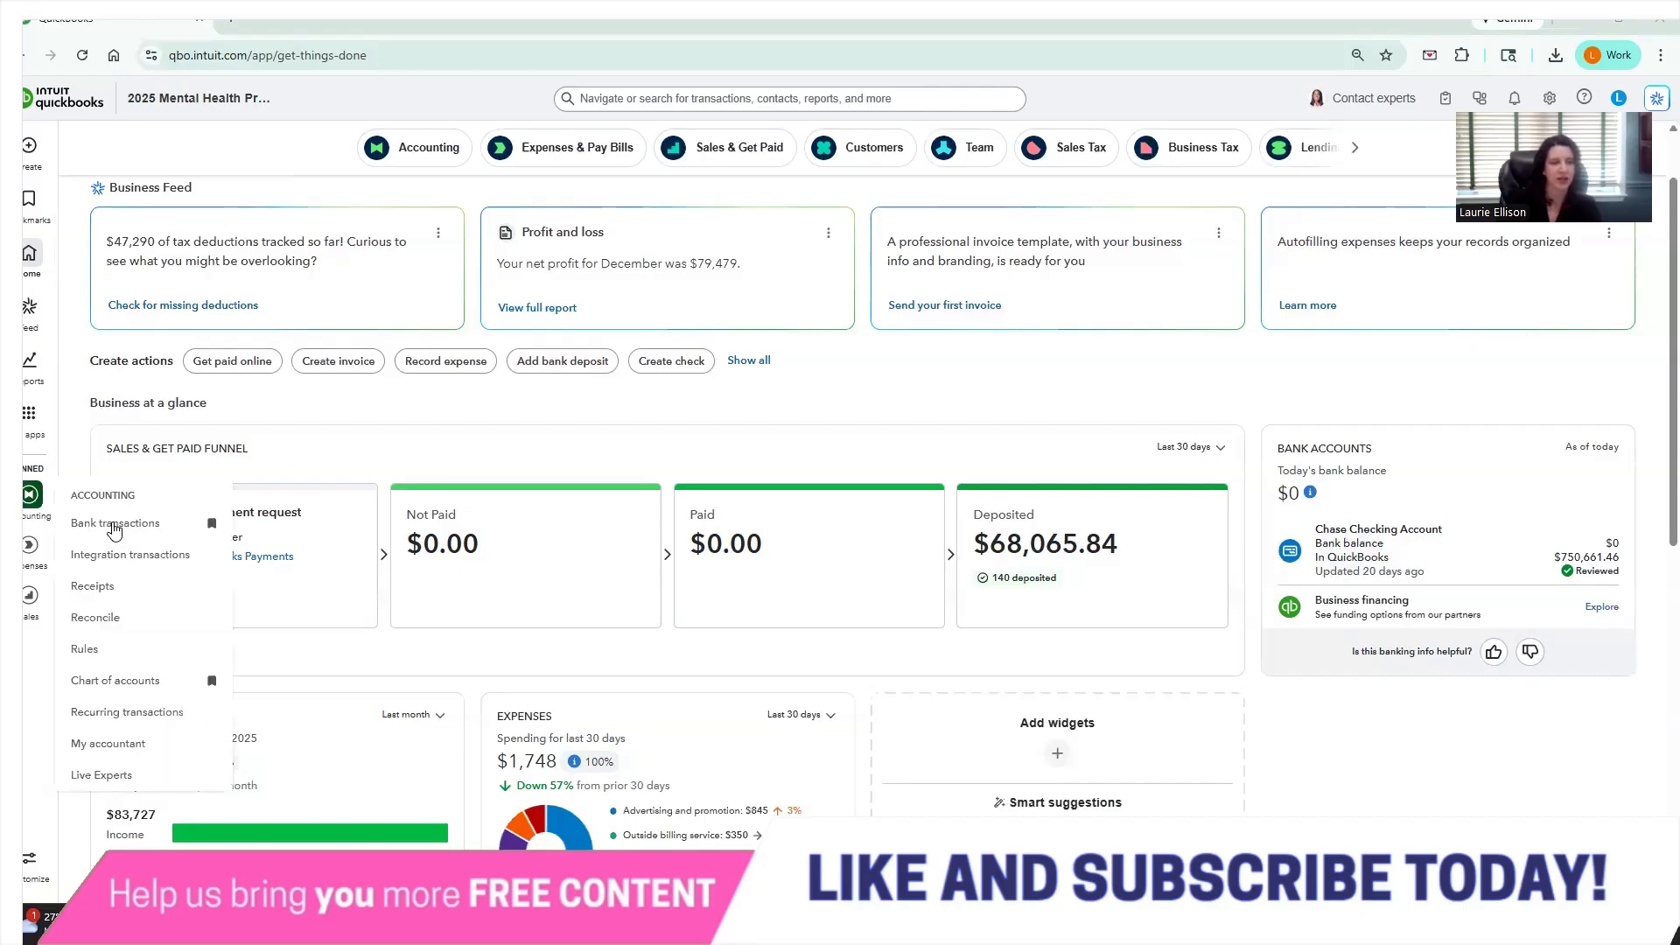
pyautogui.click(124, 681)
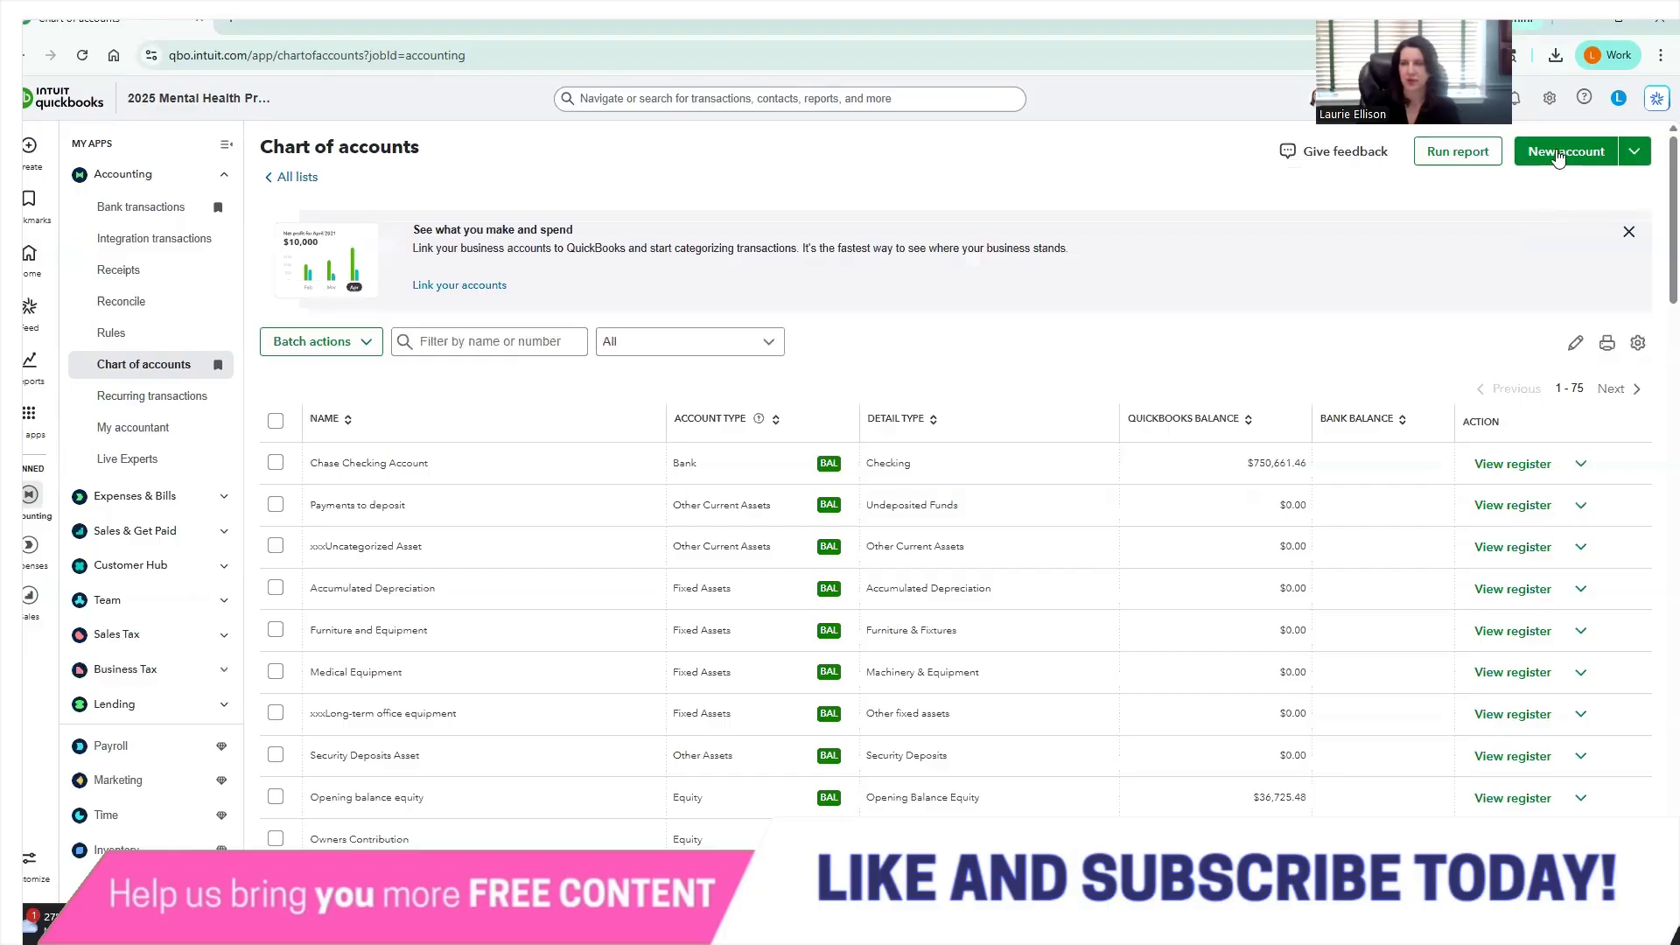
pyautogui.click(1590, 154)
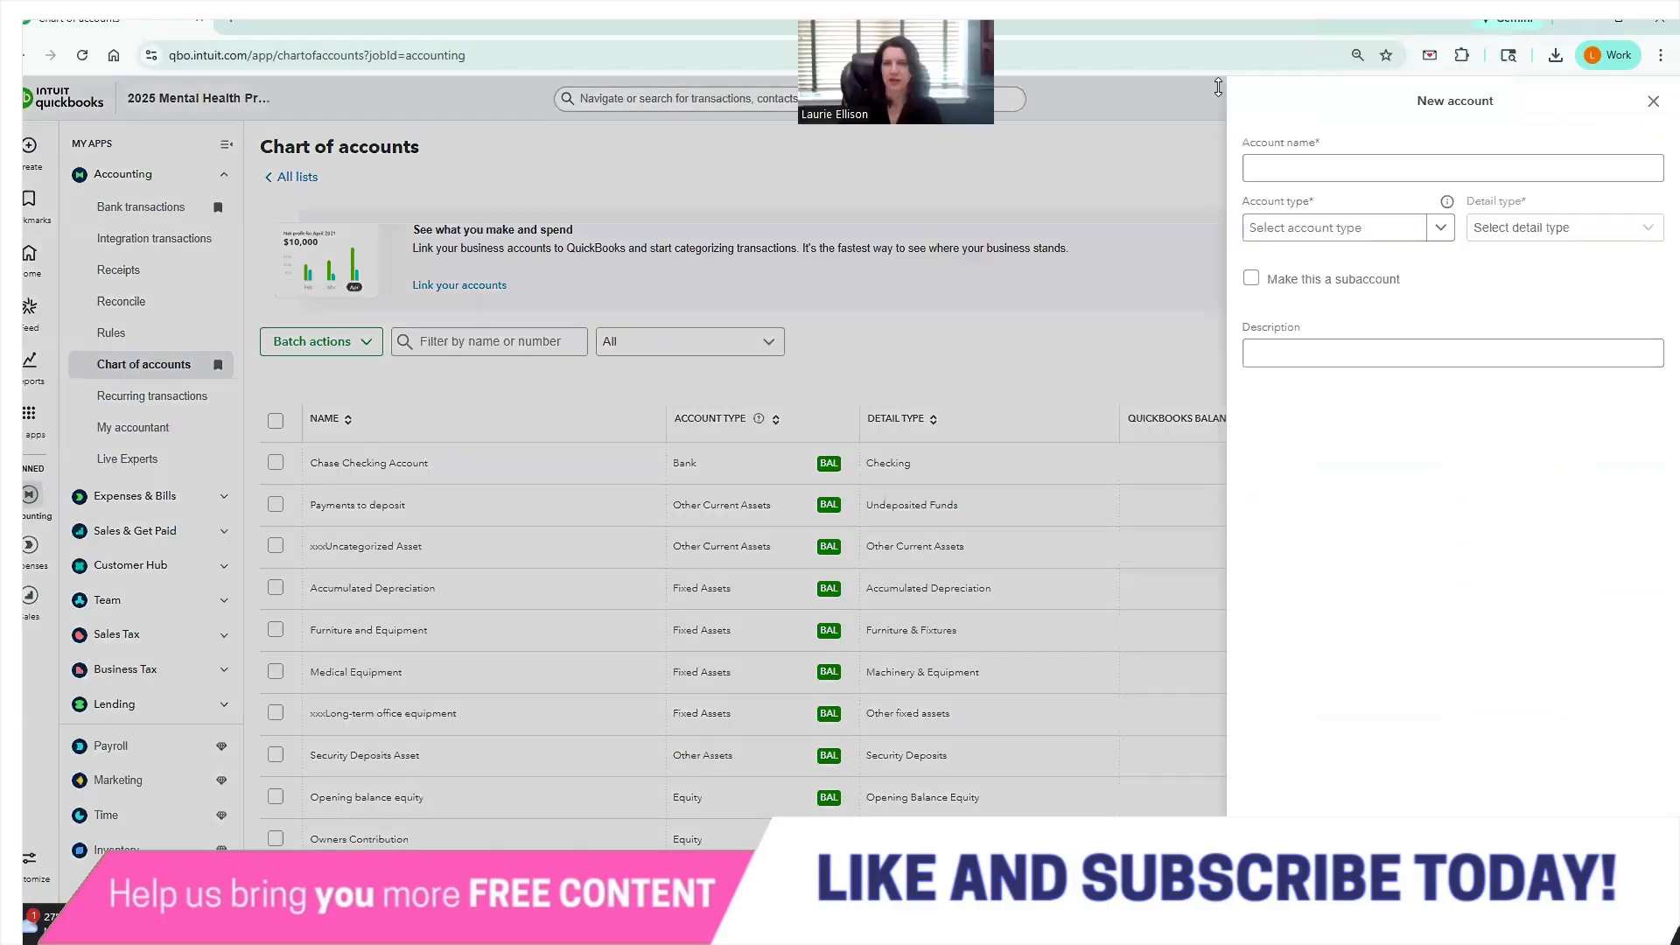
pyautogui.click(1330, 165)
pyautogui.write('Credit C')
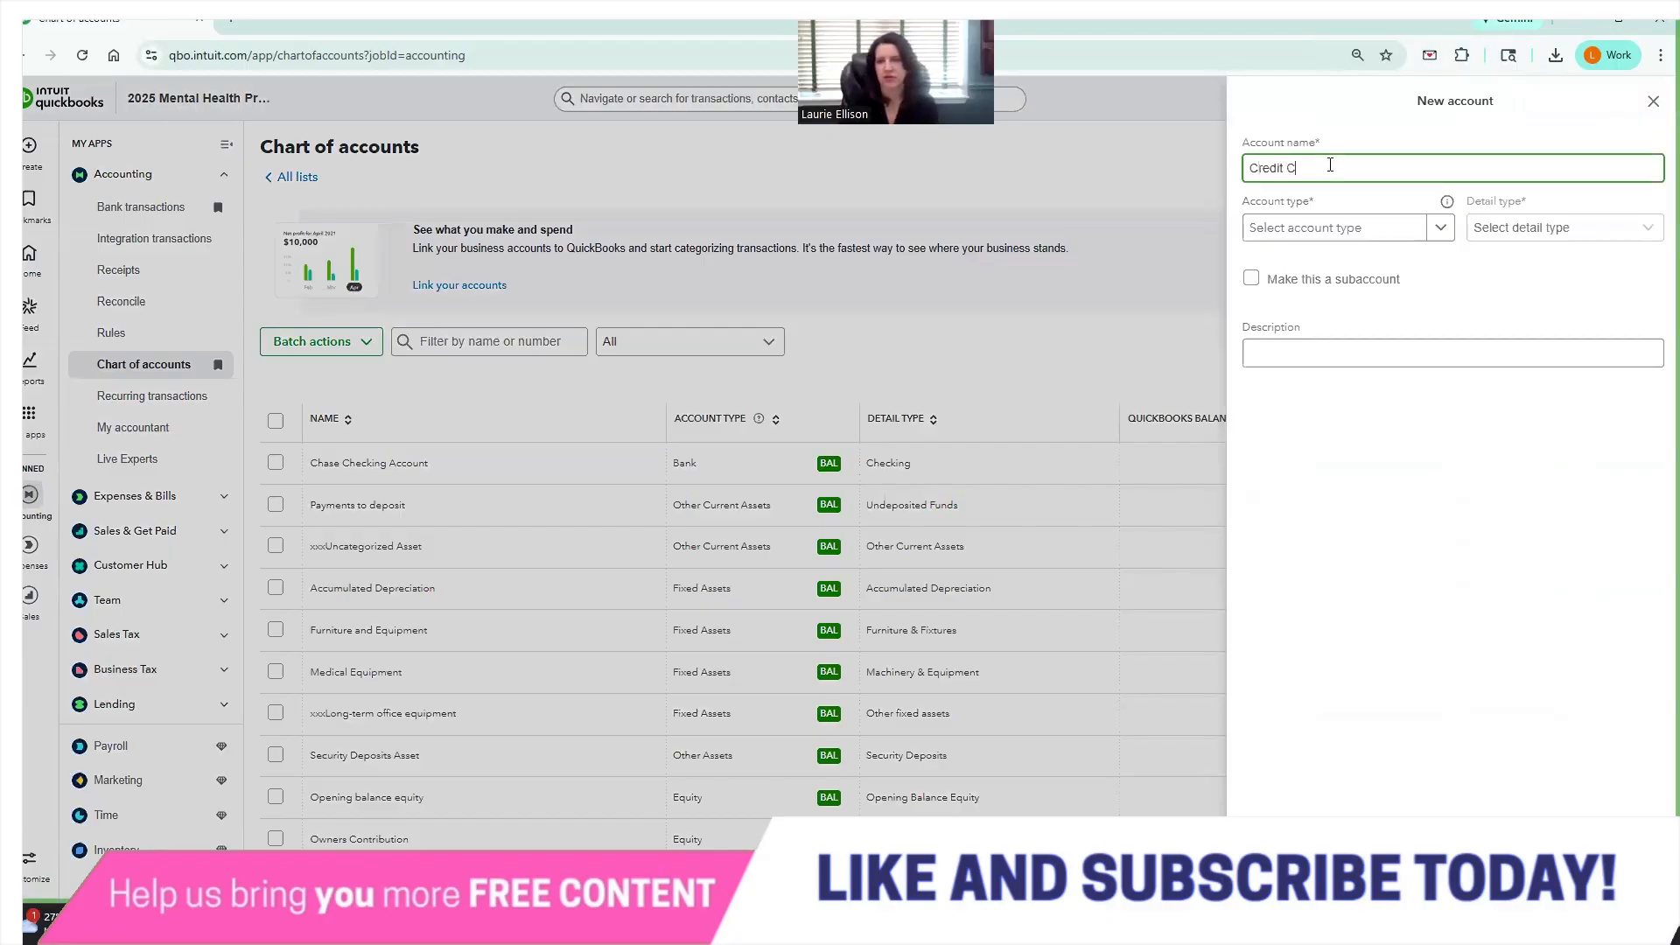
pyautogui.write('ard =')
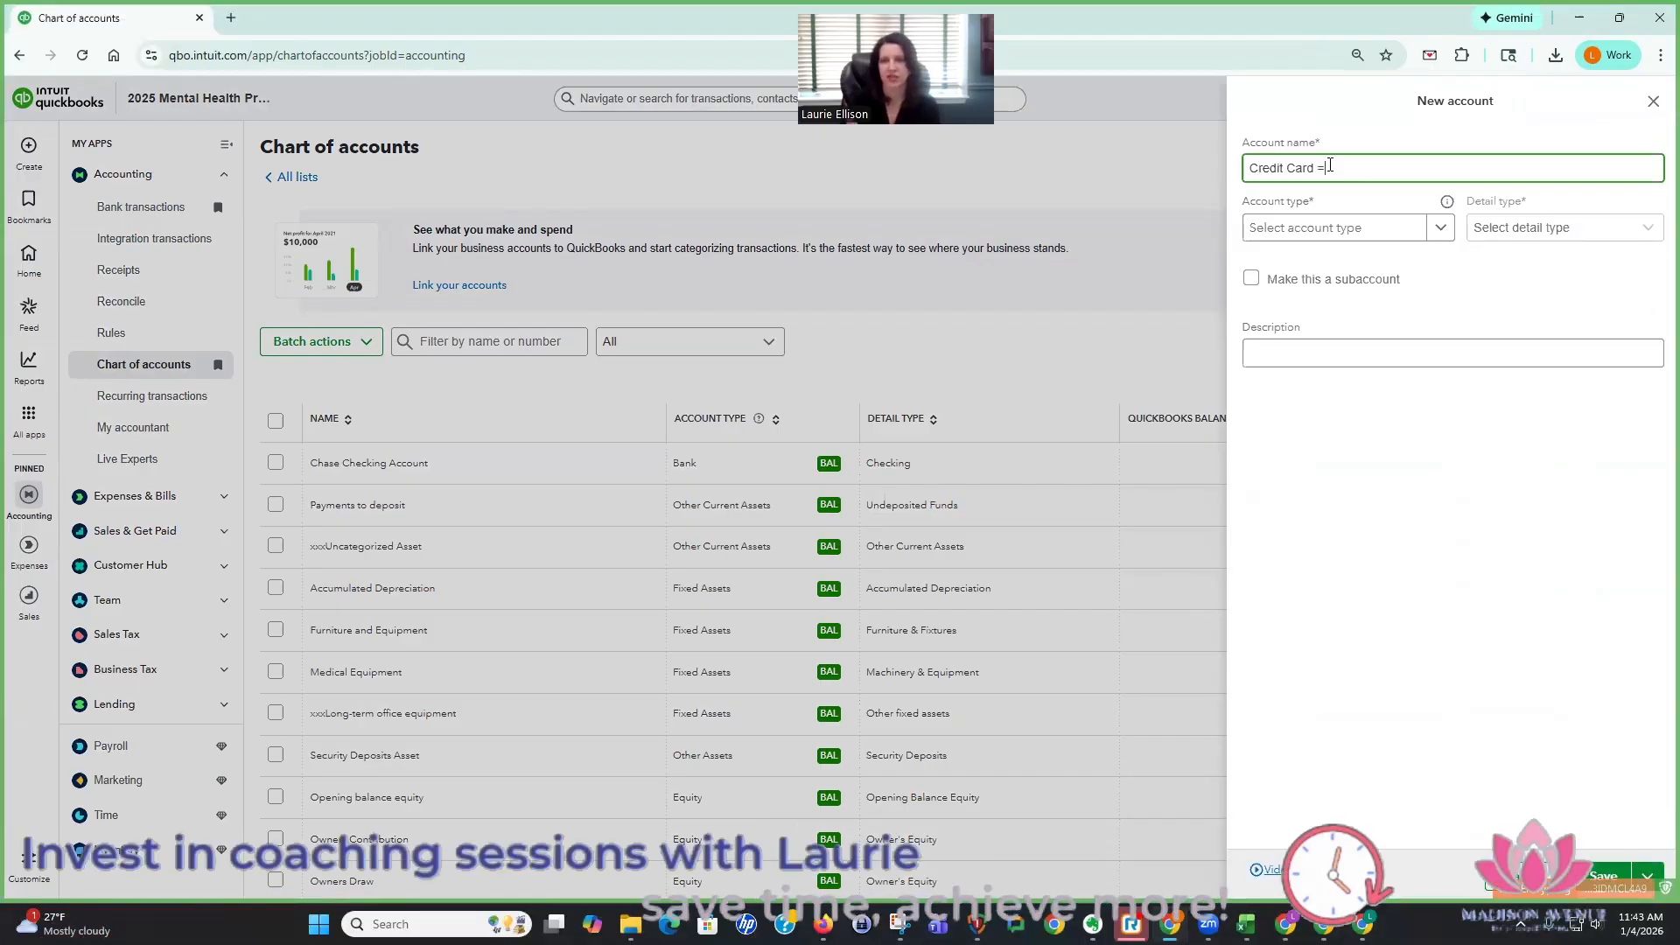
pyautogui.write(' Chase')
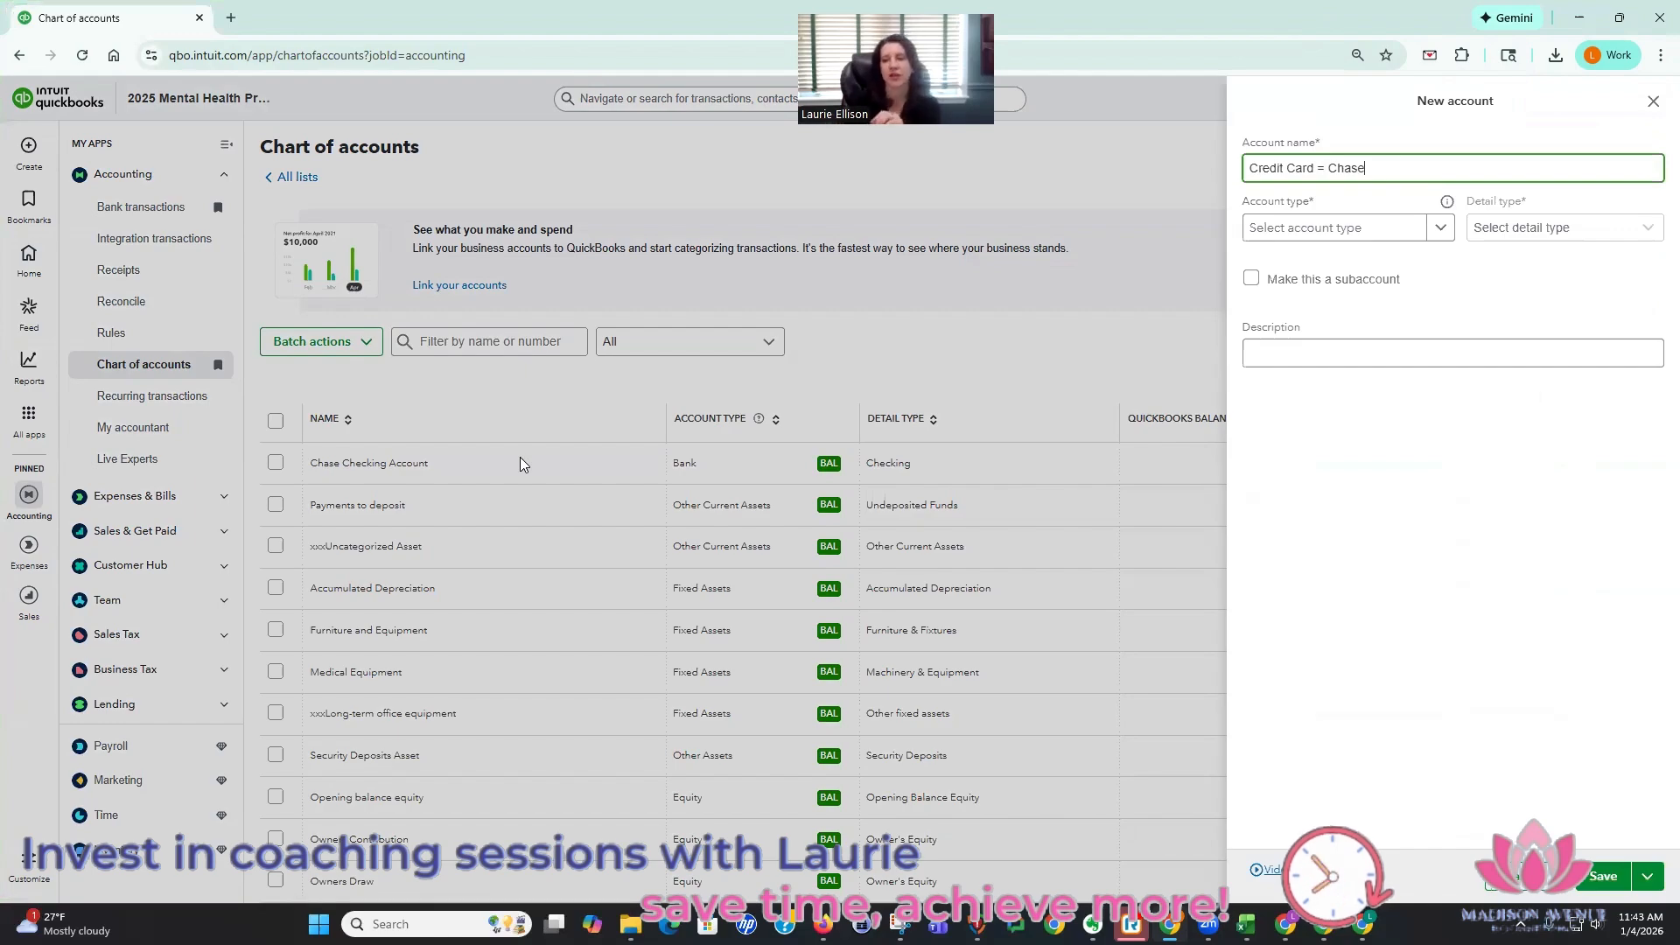
# - Set both the account type and detail type to Credit Card and save the new account
pyautogui.click(1440, 229)
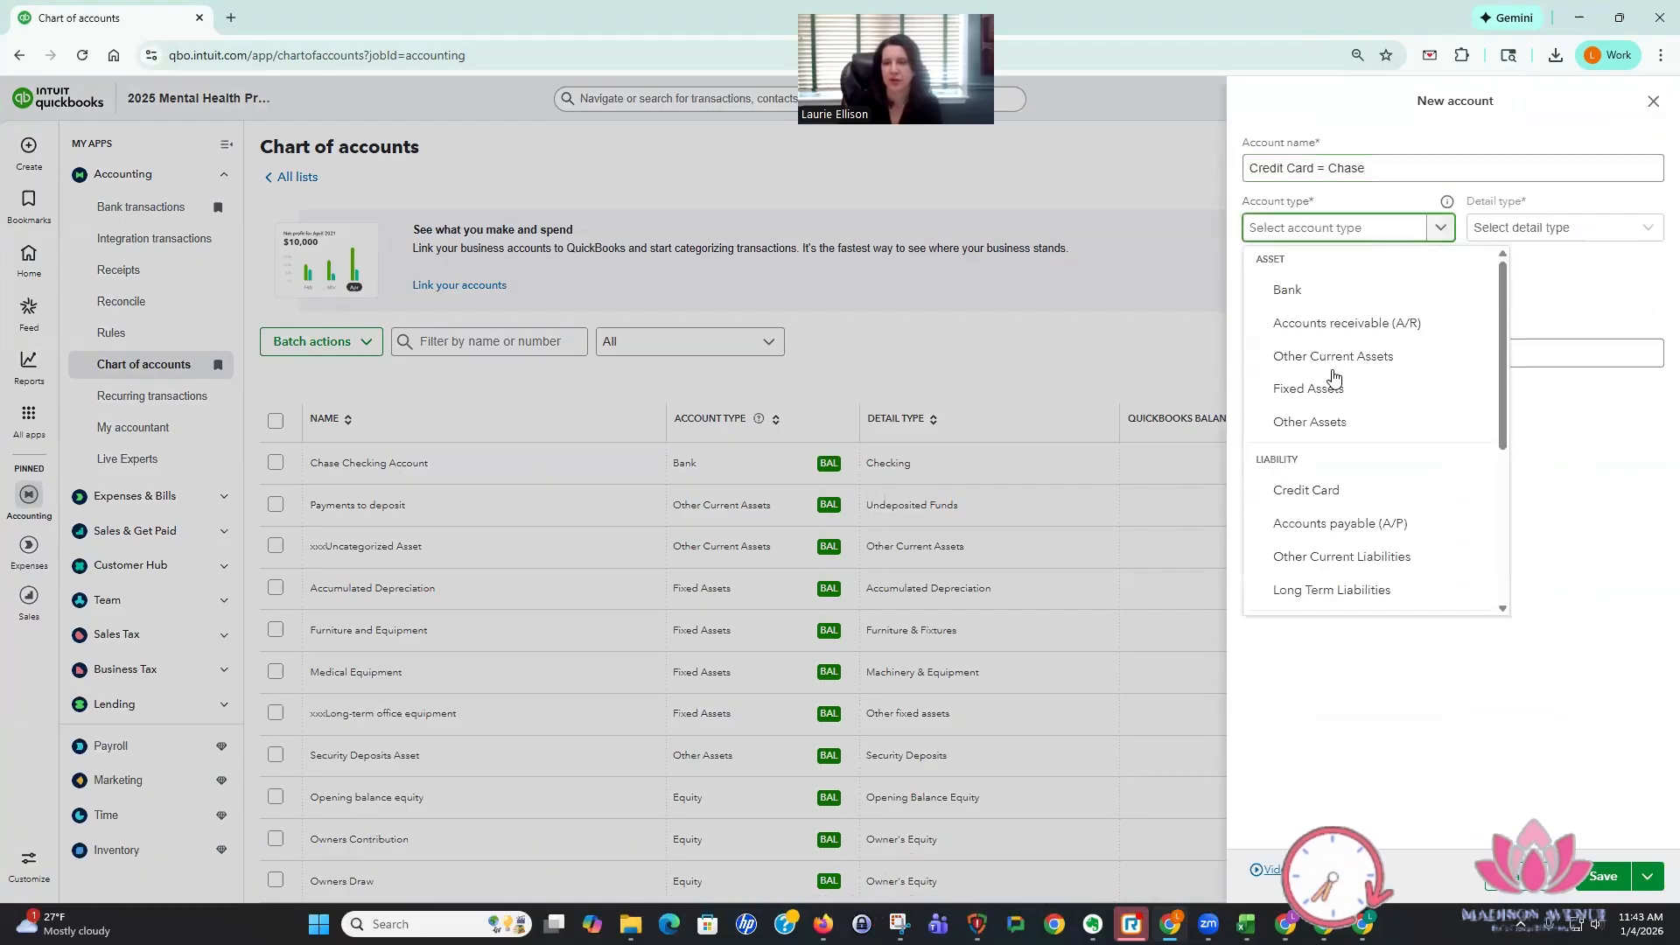
pyautogui.click(1305, 490)
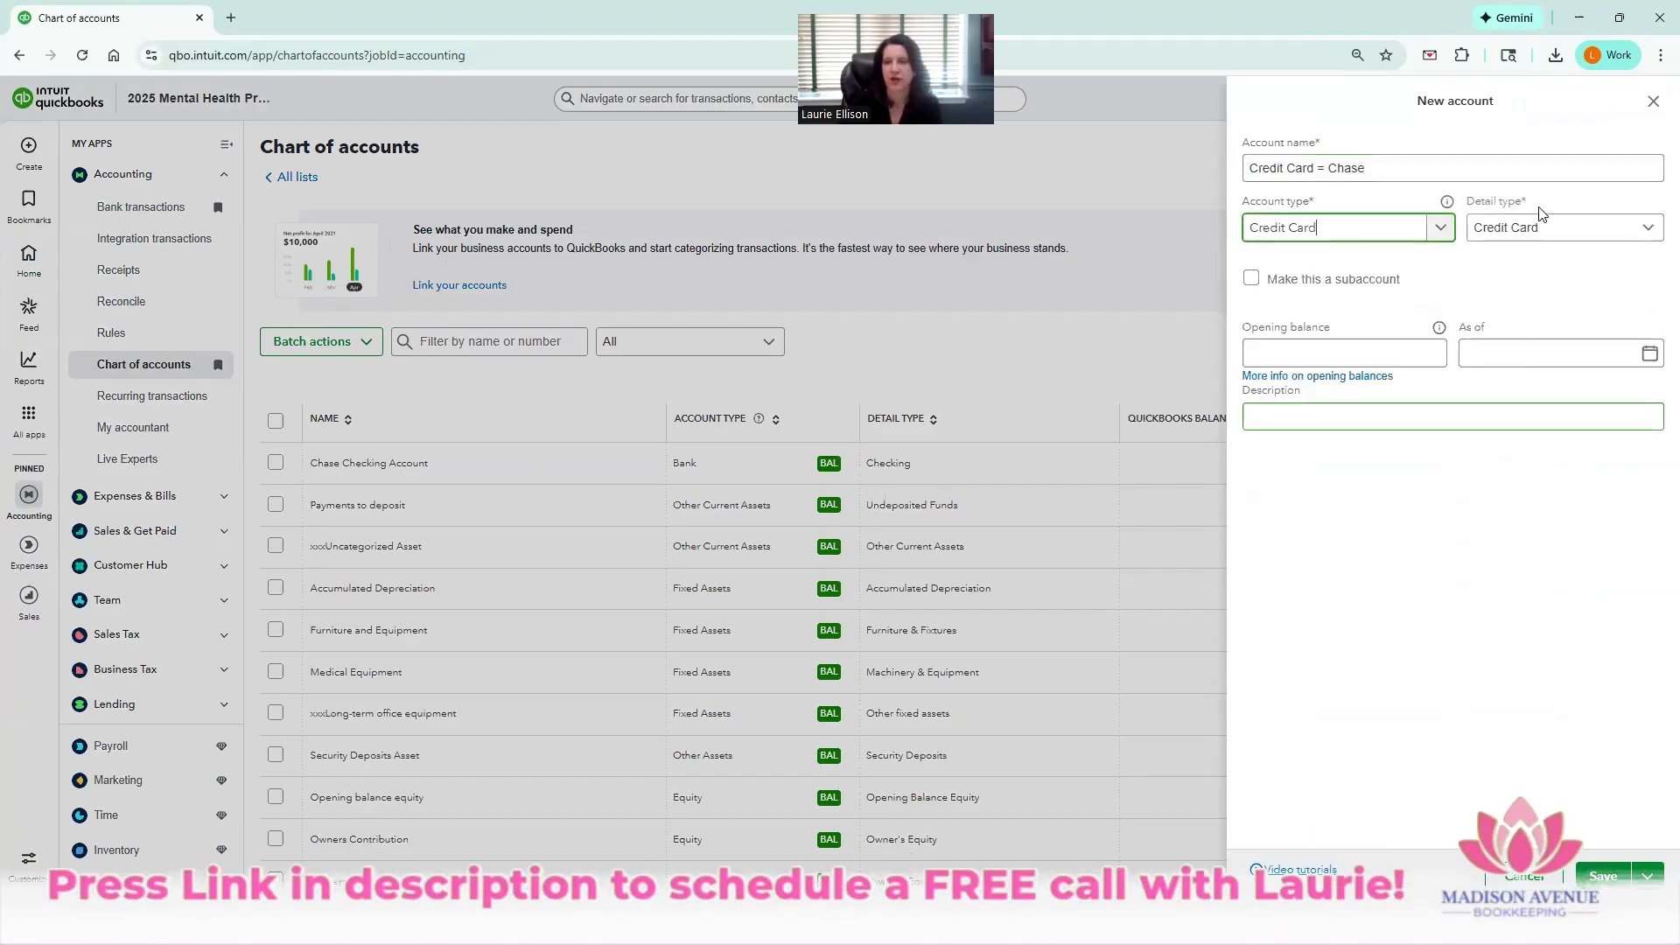
pyautogui.click(1594, 229)
pyautogui.click(1533, 261)
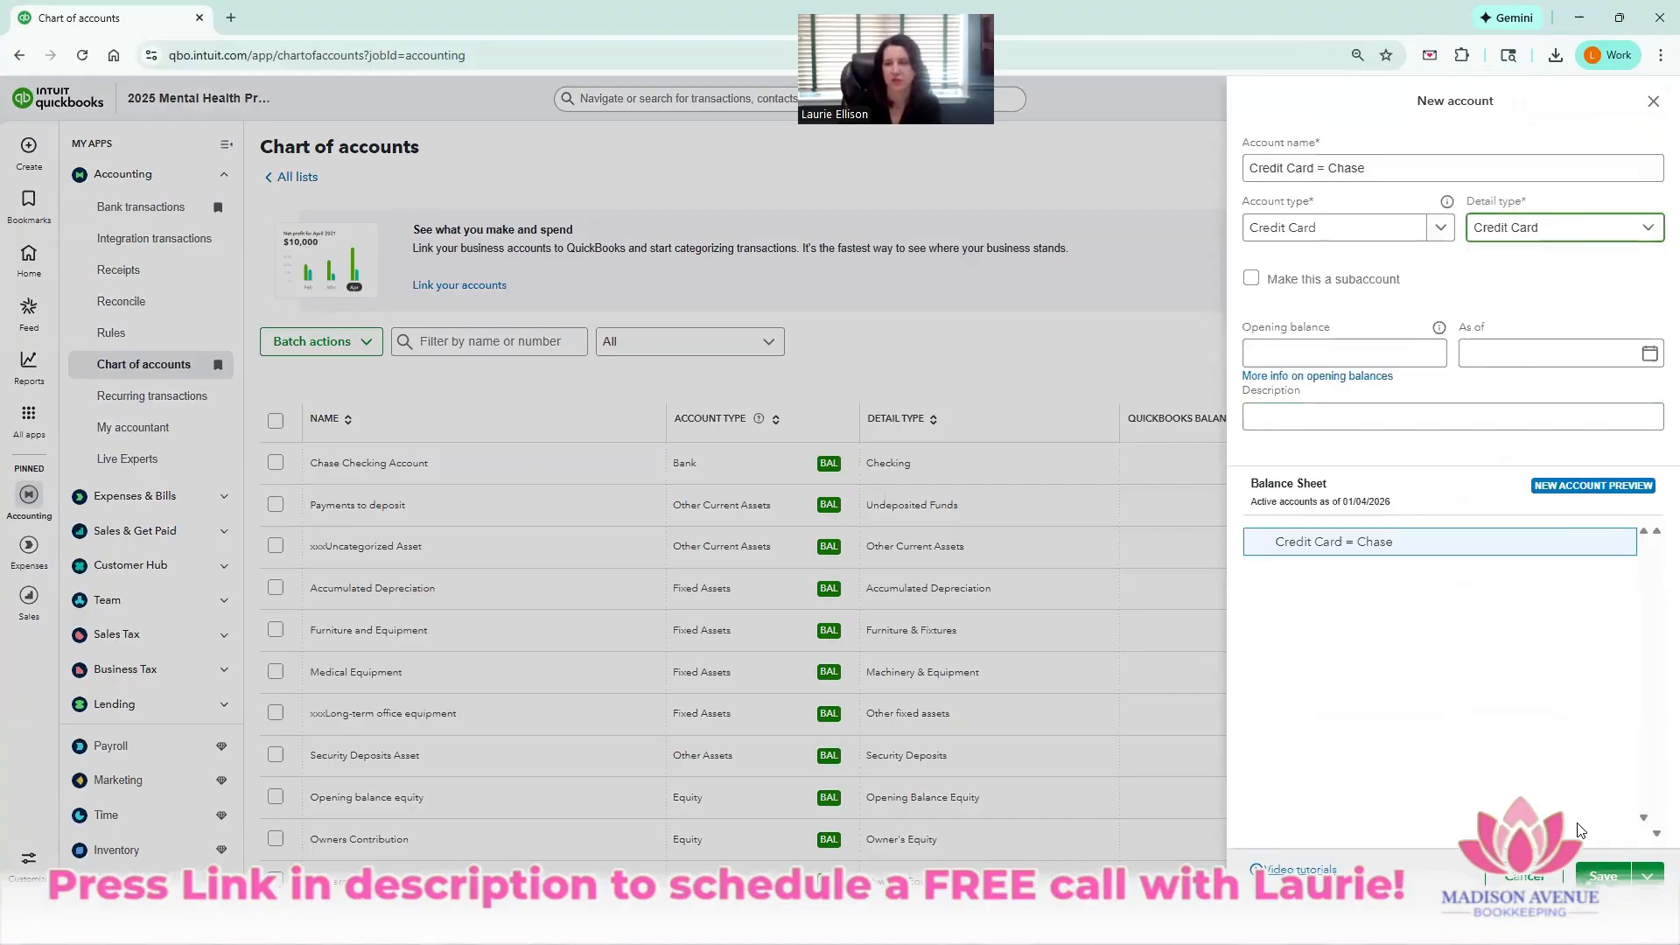
pyautogui.click(1603, 876)
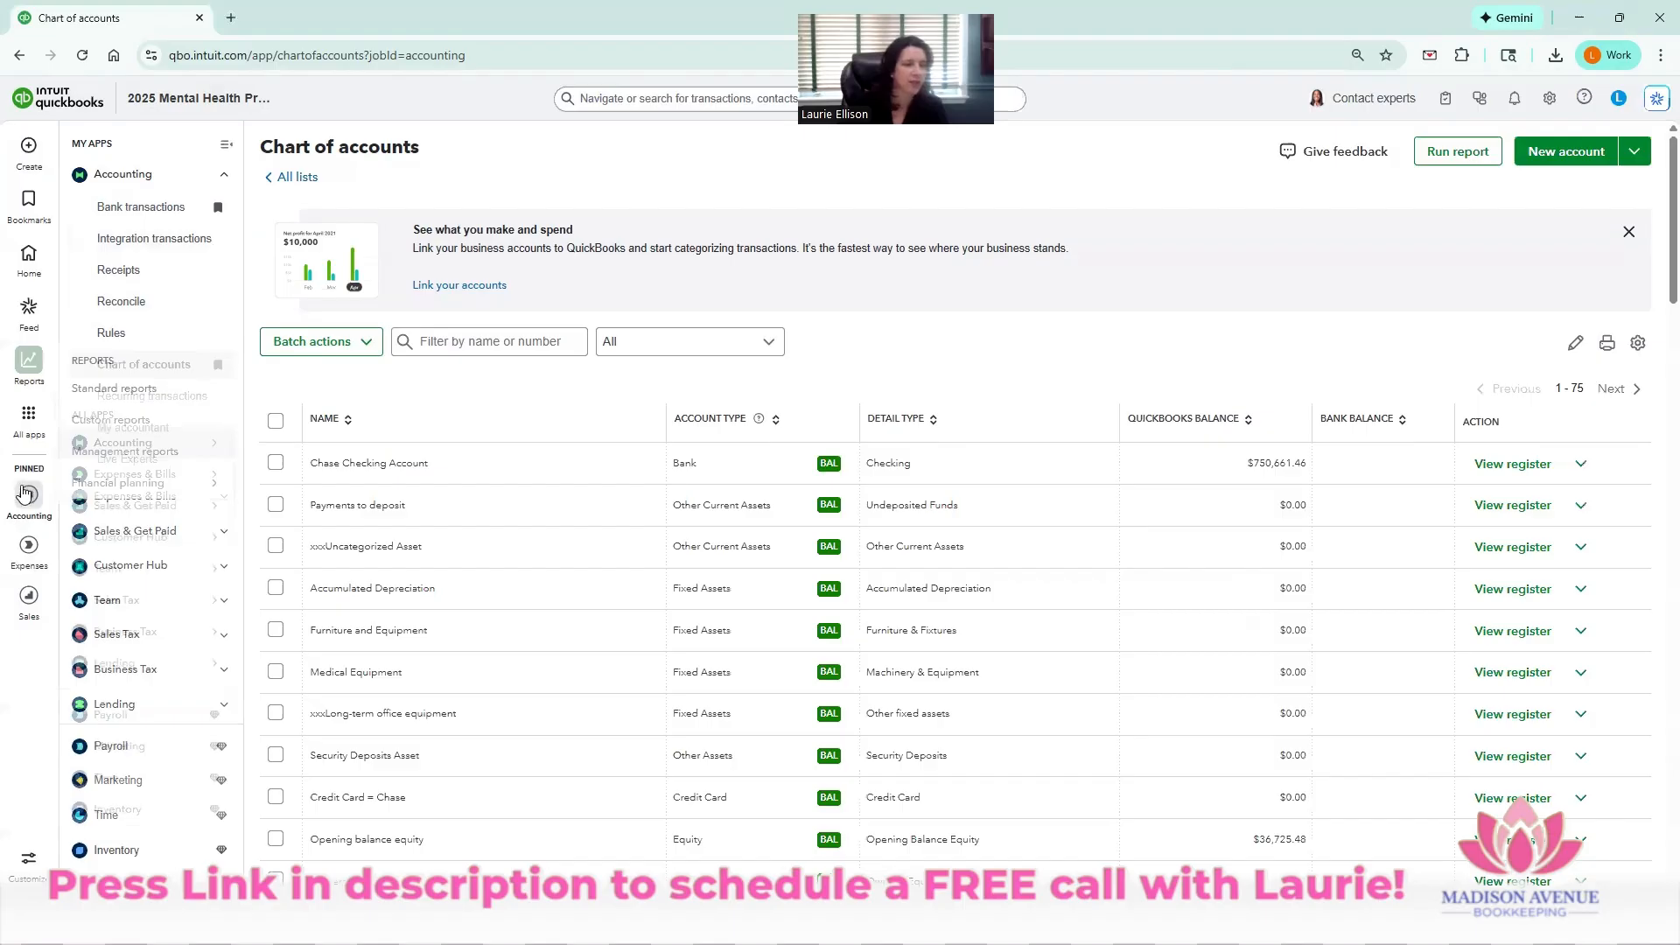
# - Start linking a new account from the bank transactions page, choosing Chase as the bank
pyautogui.moveTo(29, 495)
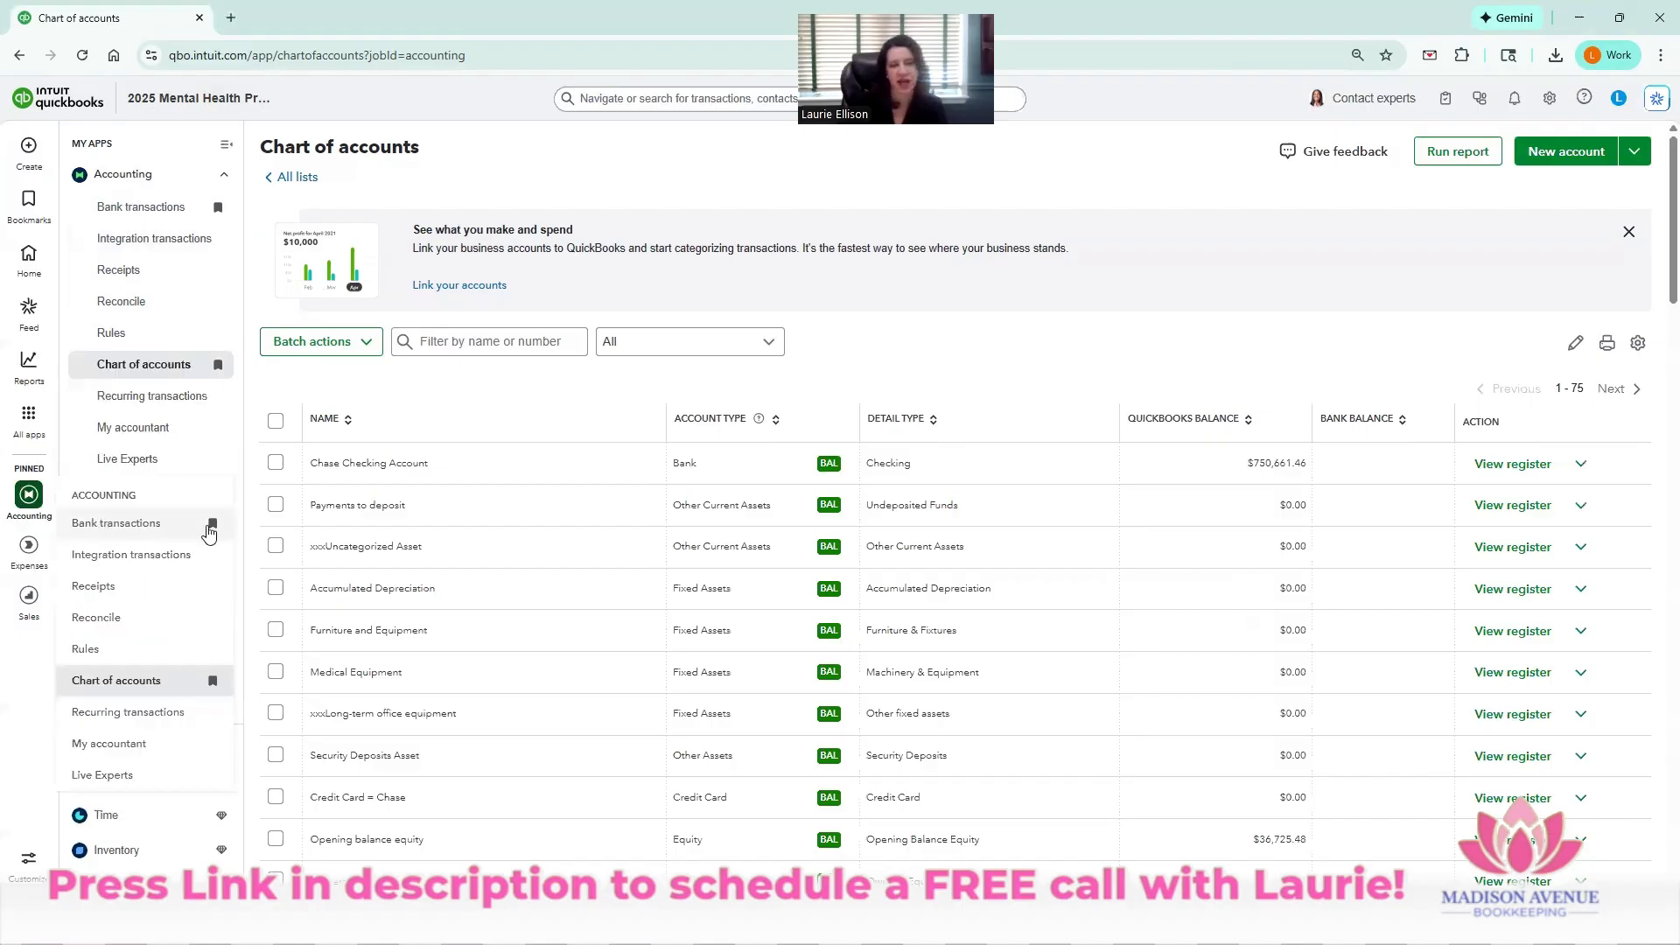
pyautogui.click(108, 526)
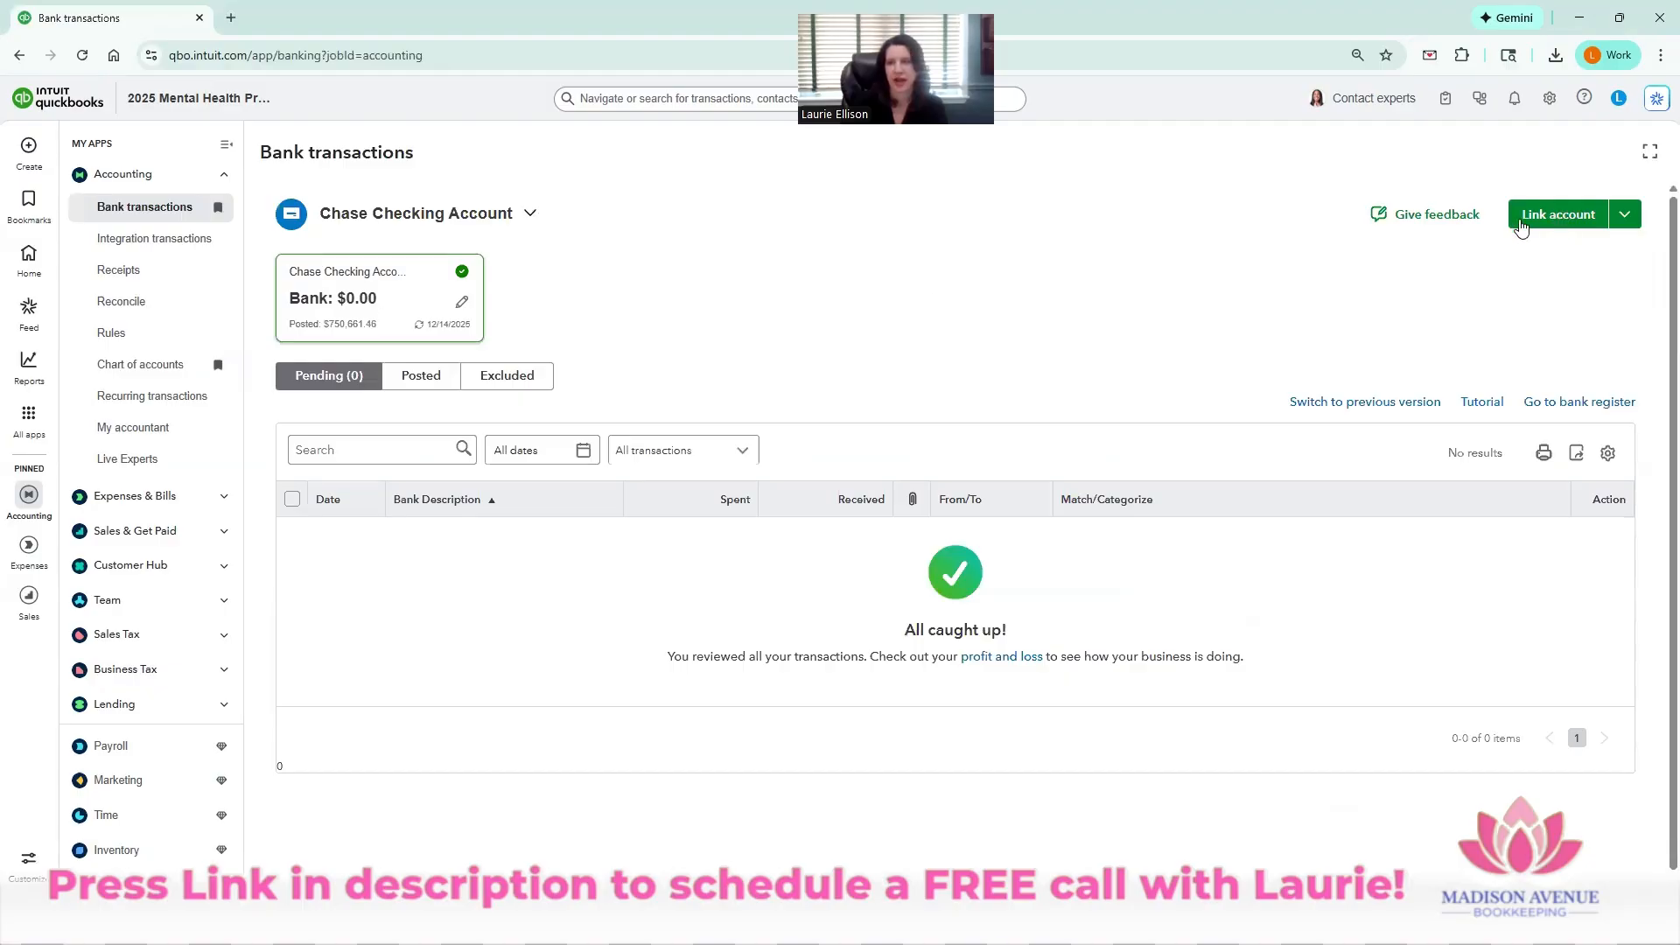
pyautogui.click(1553, 228)
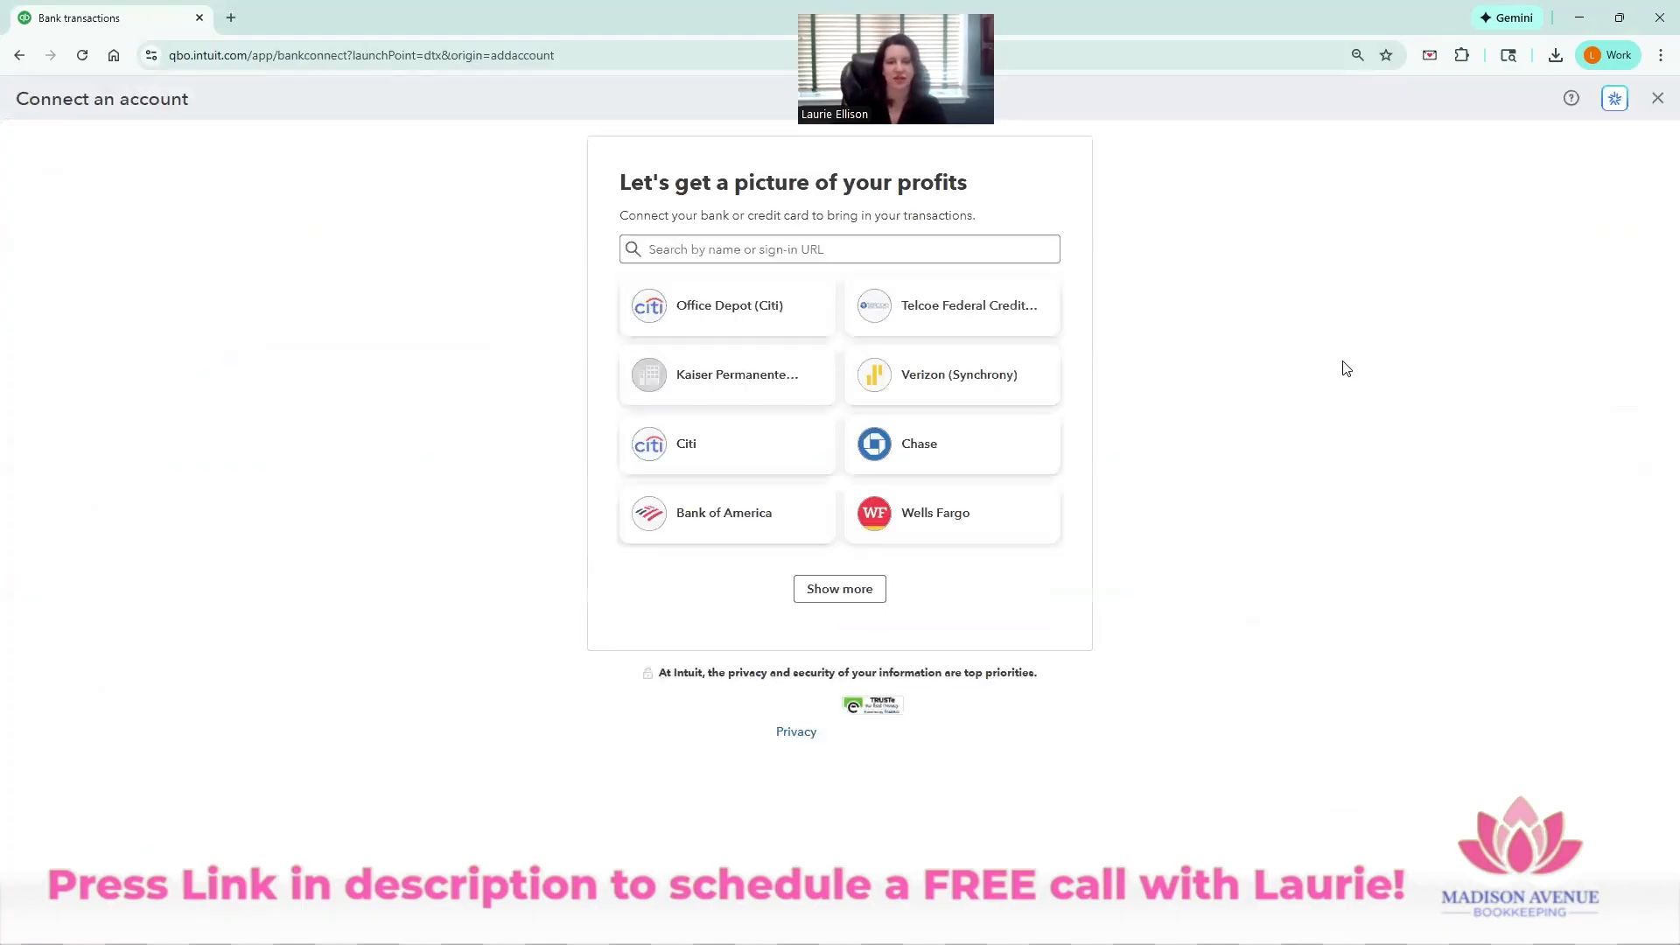
pyautogui.click(919, 441)
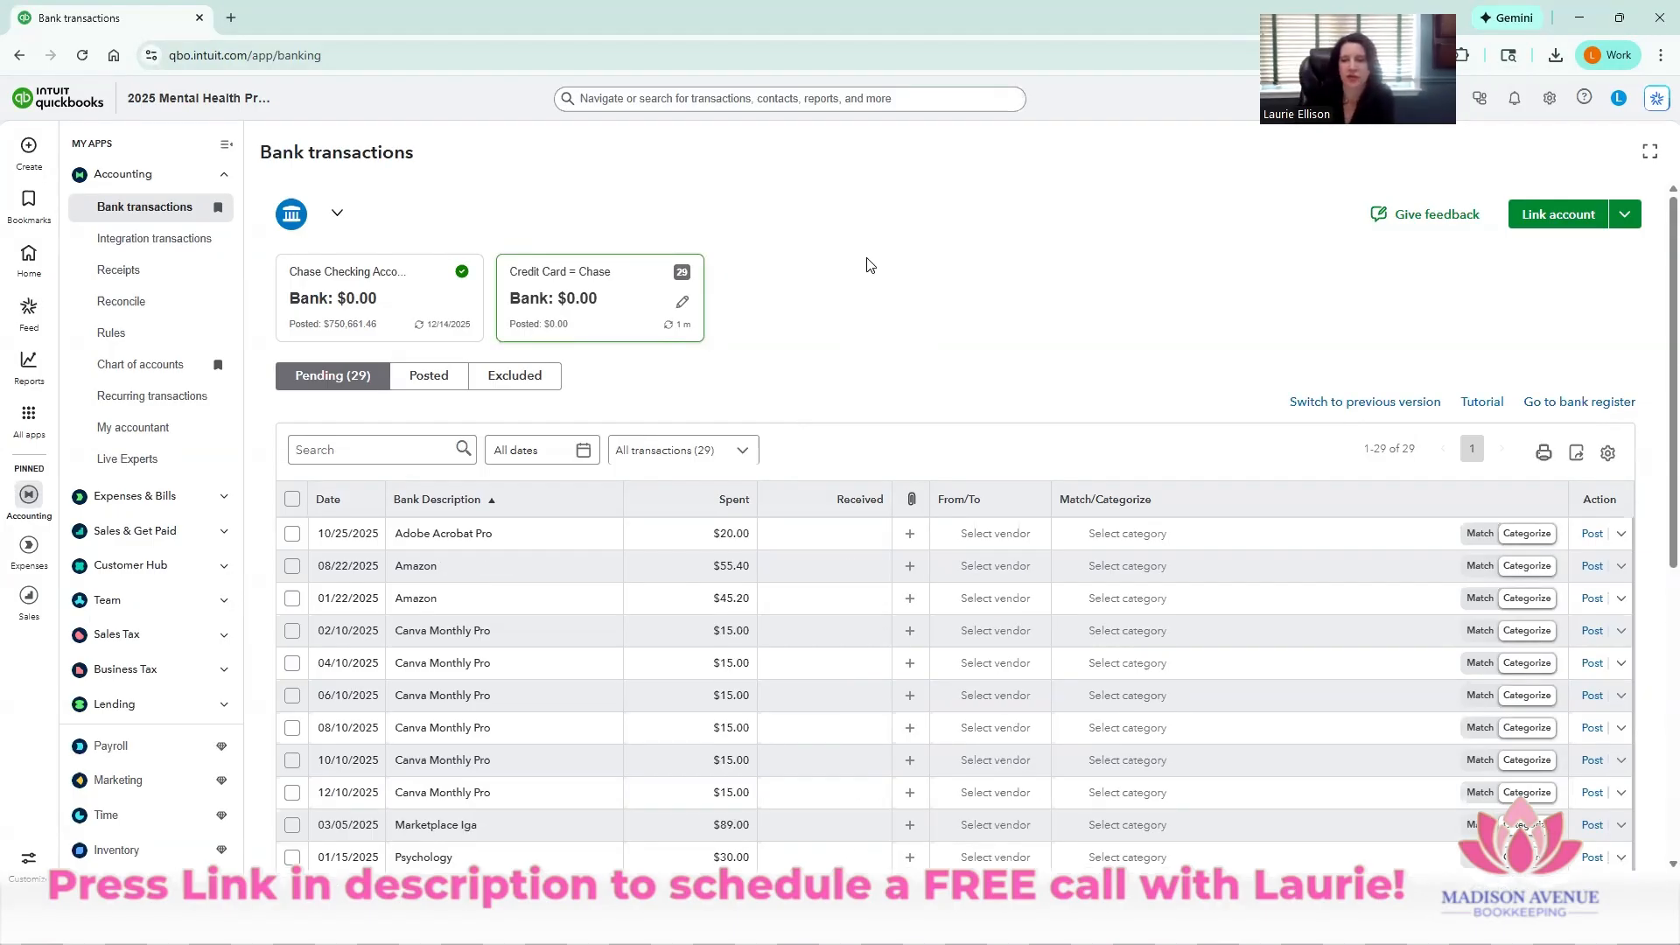
# - Sort the pending credit card transactions by date and categorize the 01/15/2025 Psychology expense as Advertising and Promotion
pyautogui.scroll(-1, 867, 263)
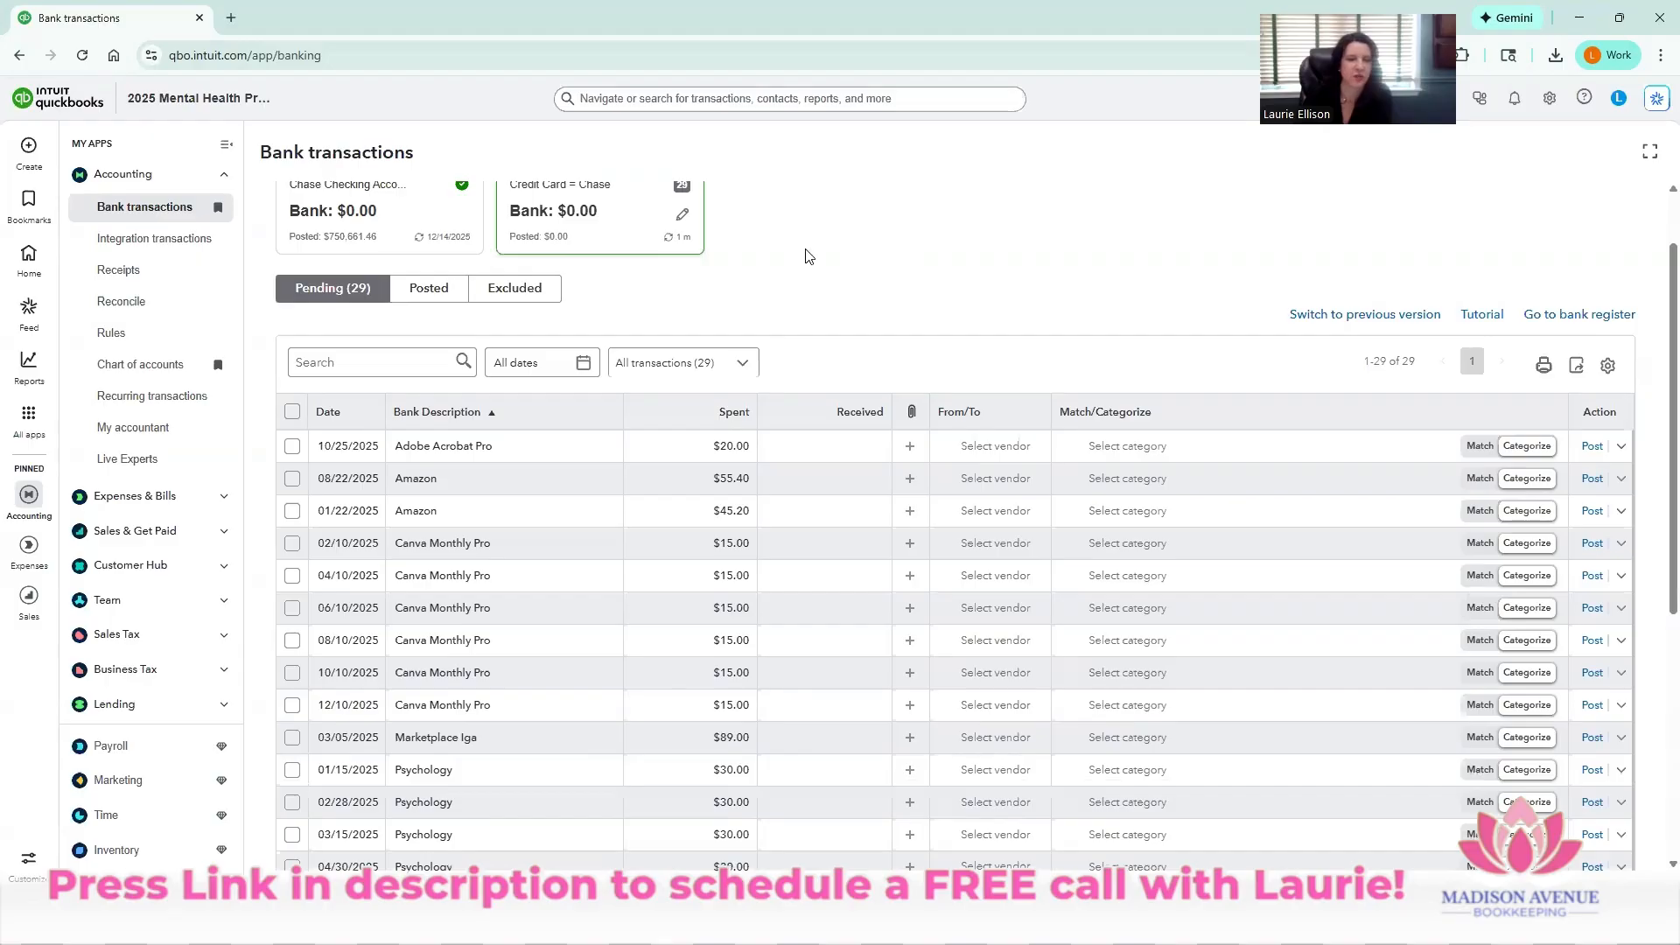
pyautogui.click(329, 411)
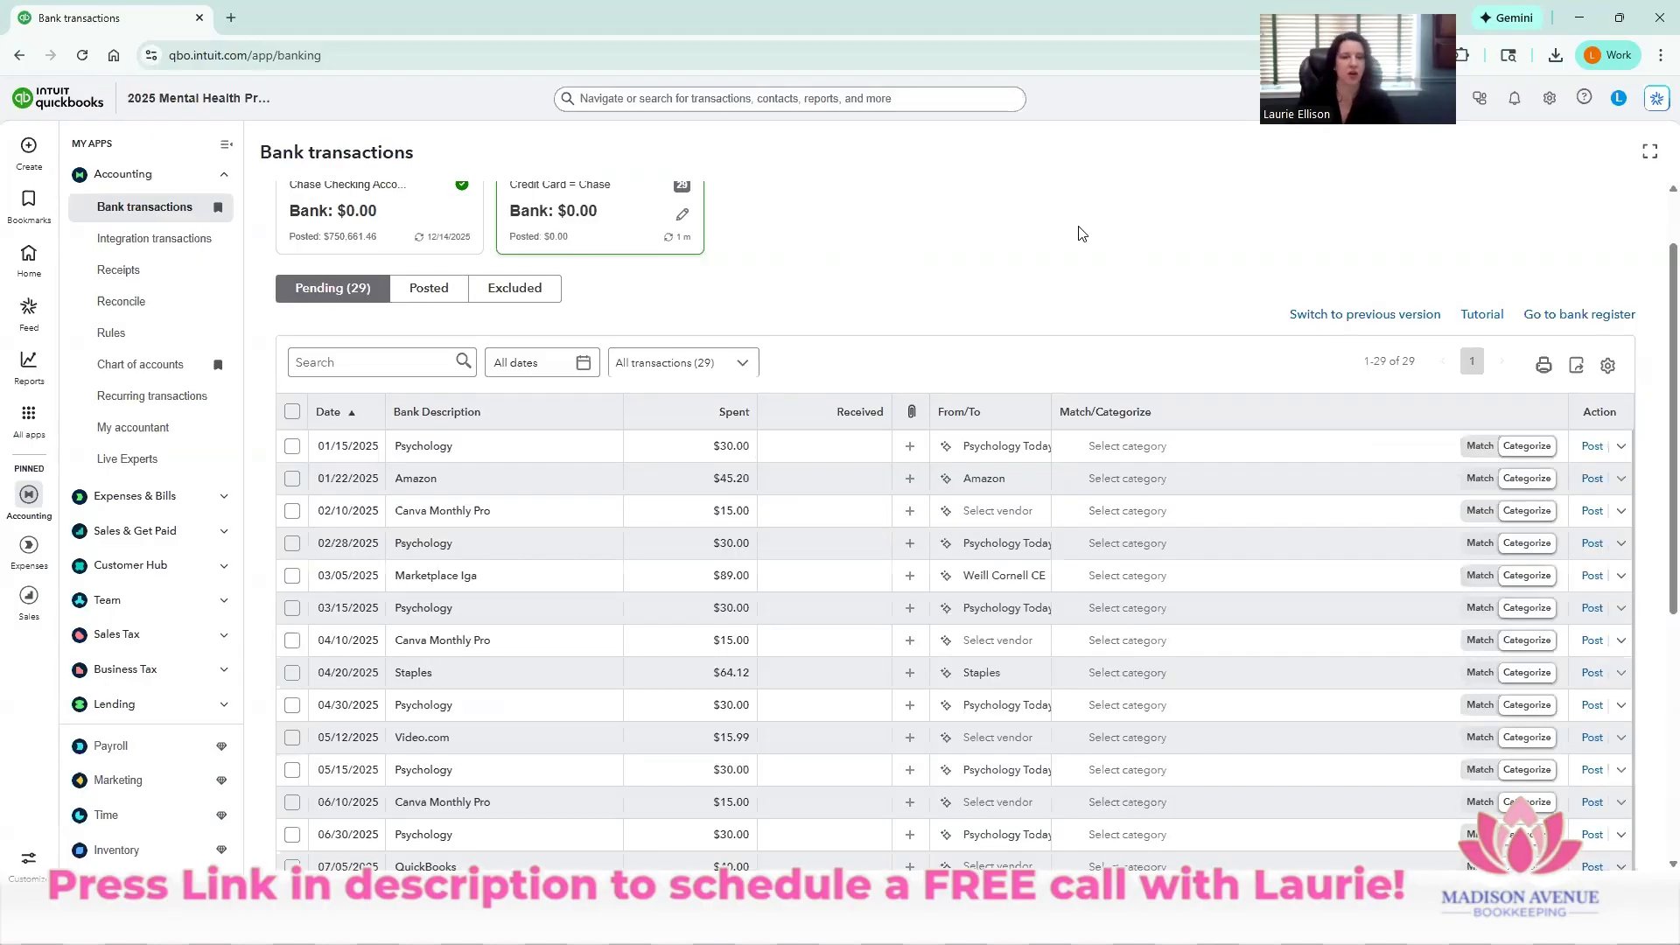
pyautogui.click(433, 455)
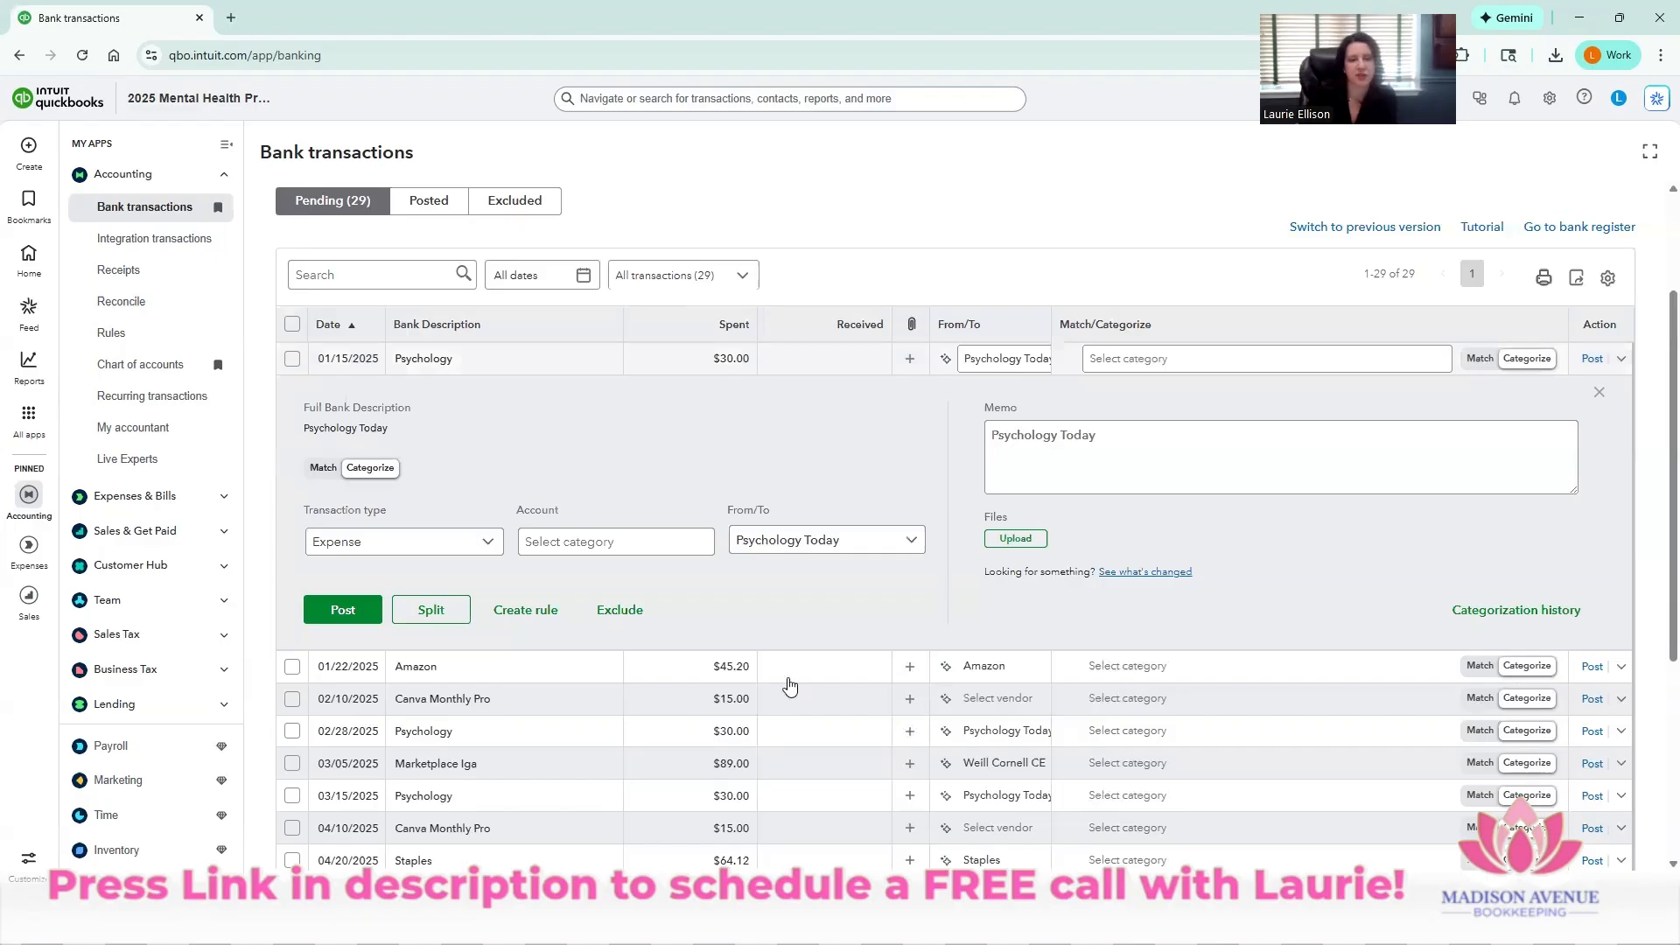
pyautogui.click(701, 543)
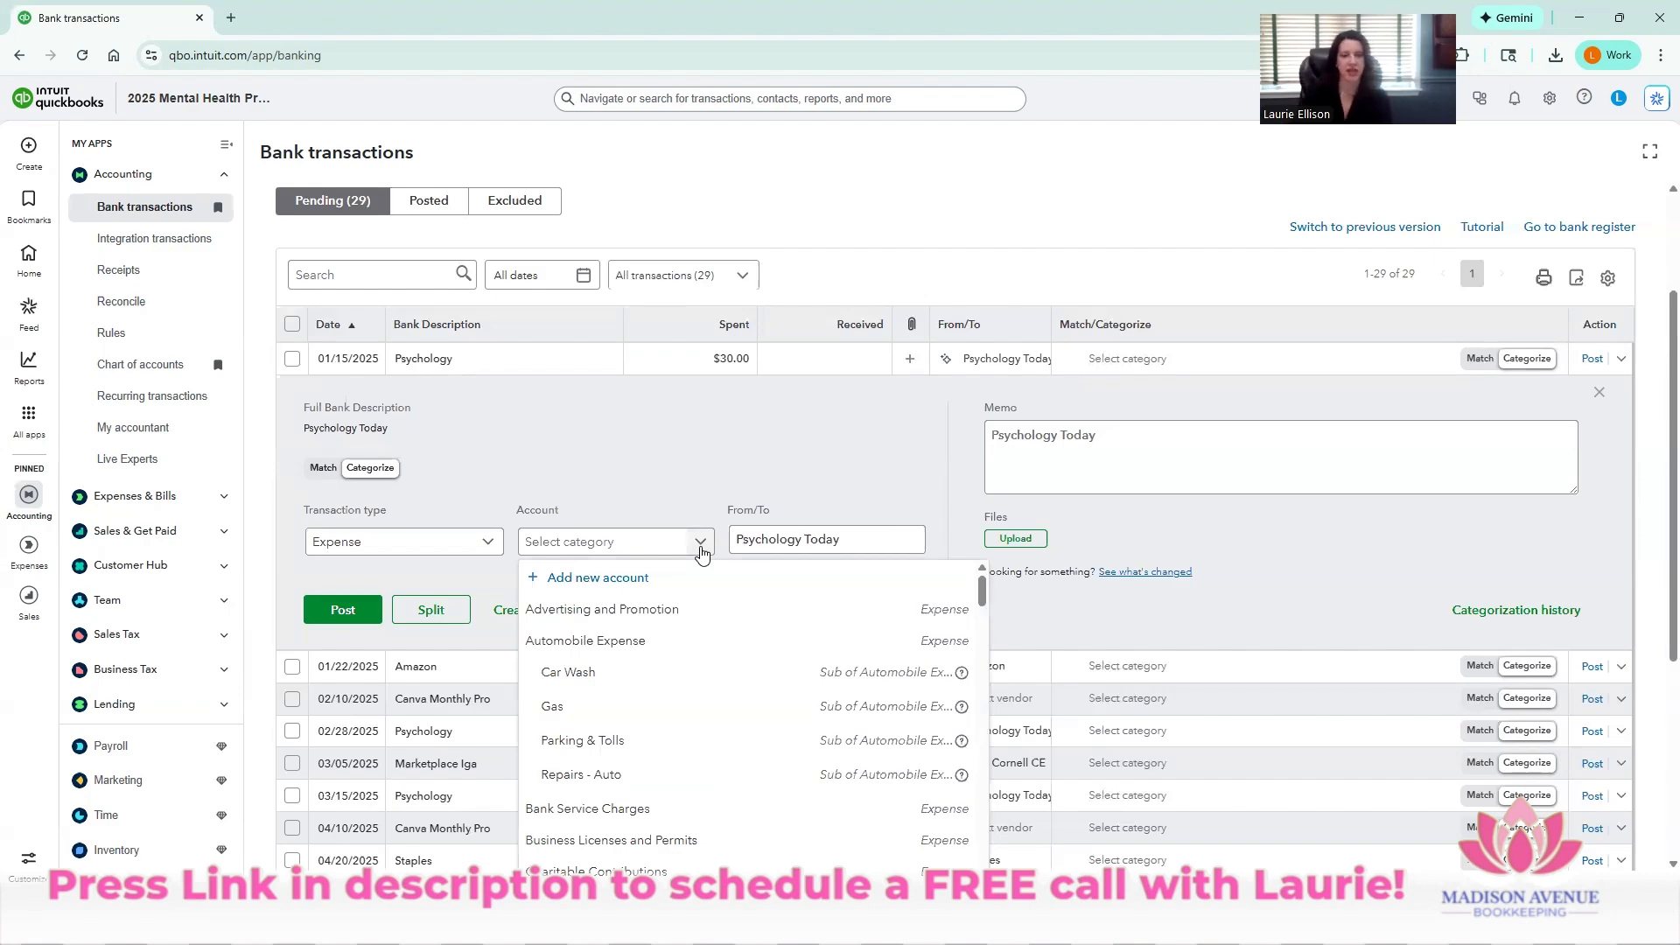
pyautogui.write('lis')
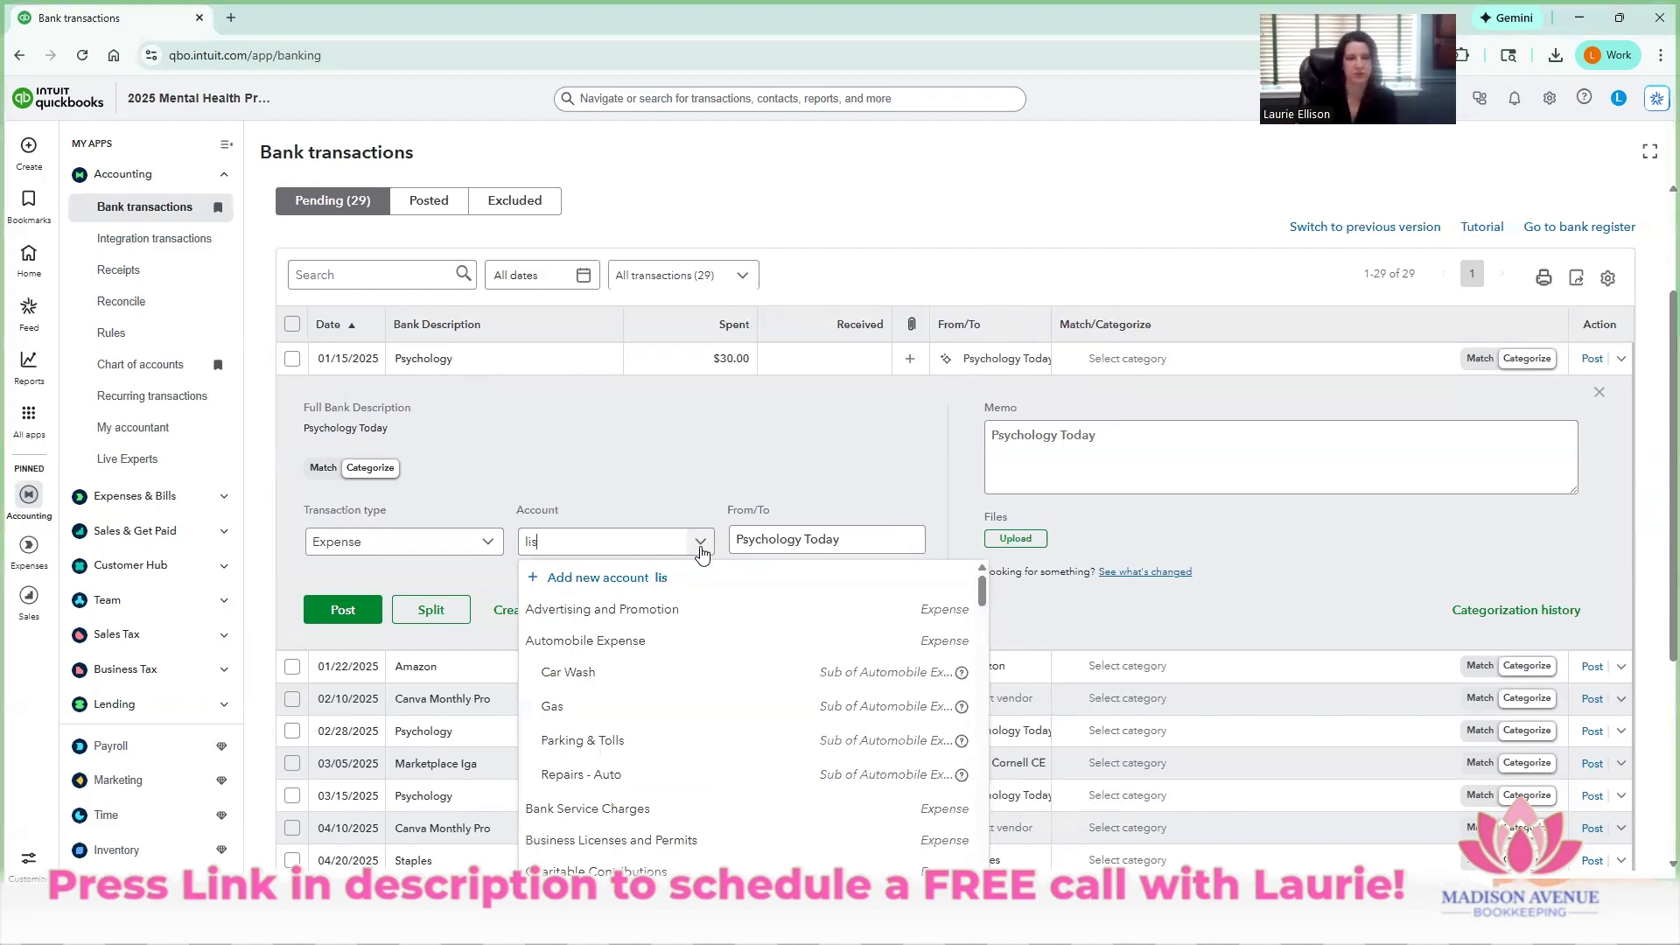
pyautogui.write('t')
pyautogui.click(701, 546)
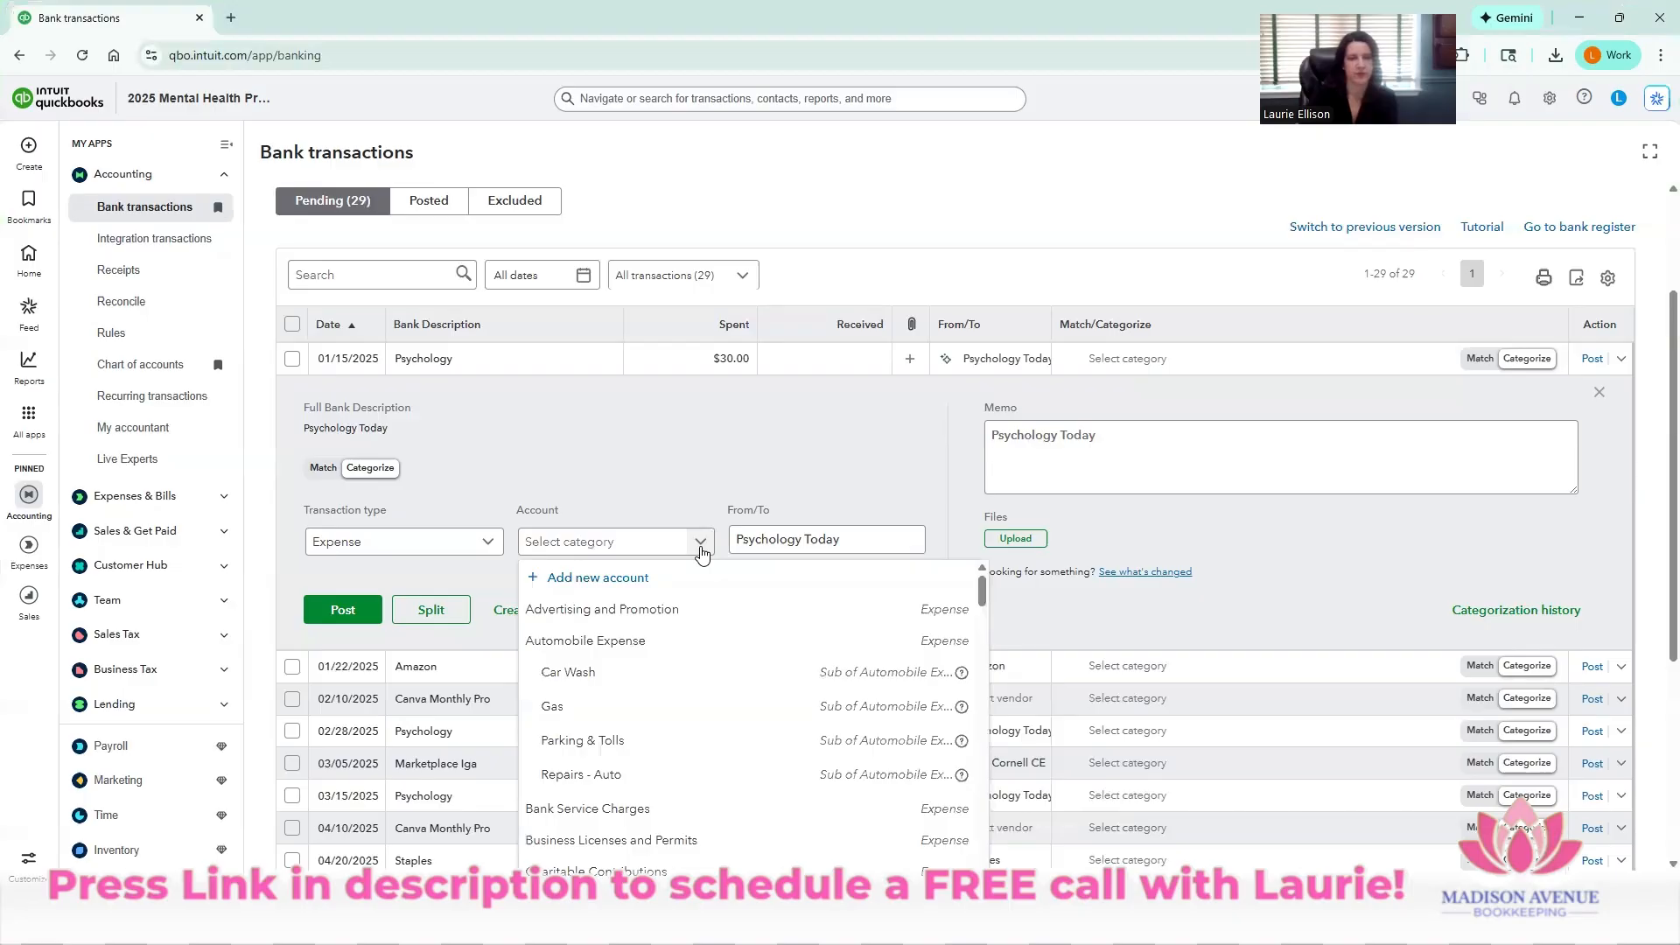
pyautogui.write('adver')
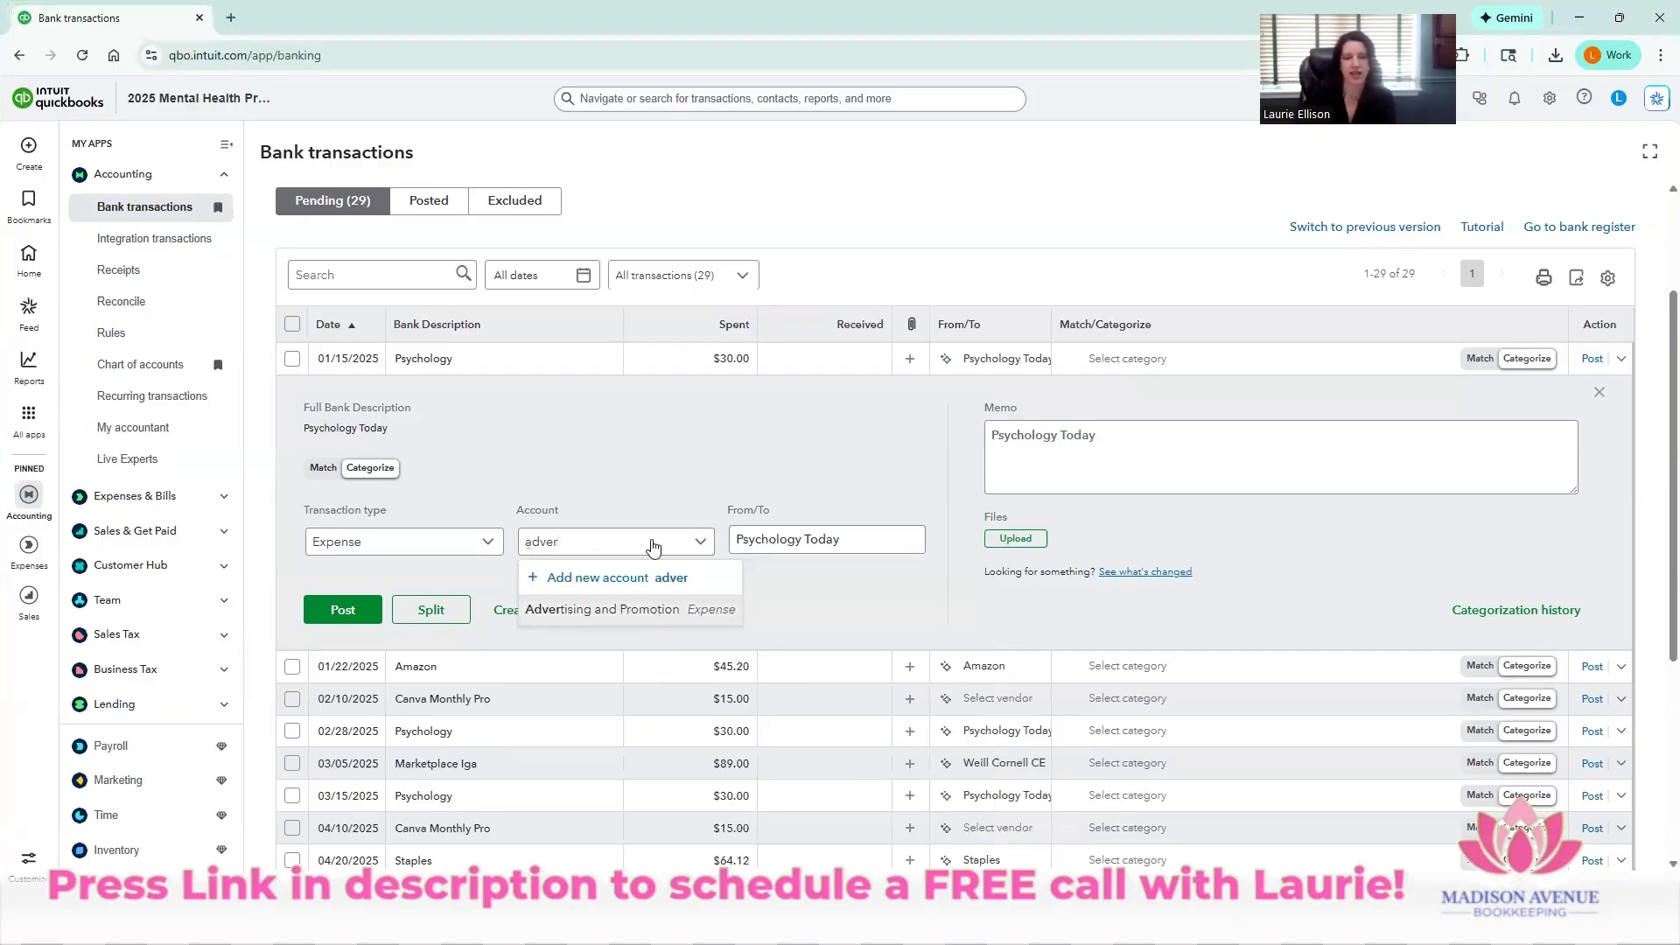
pyautogui.click(652, 611)
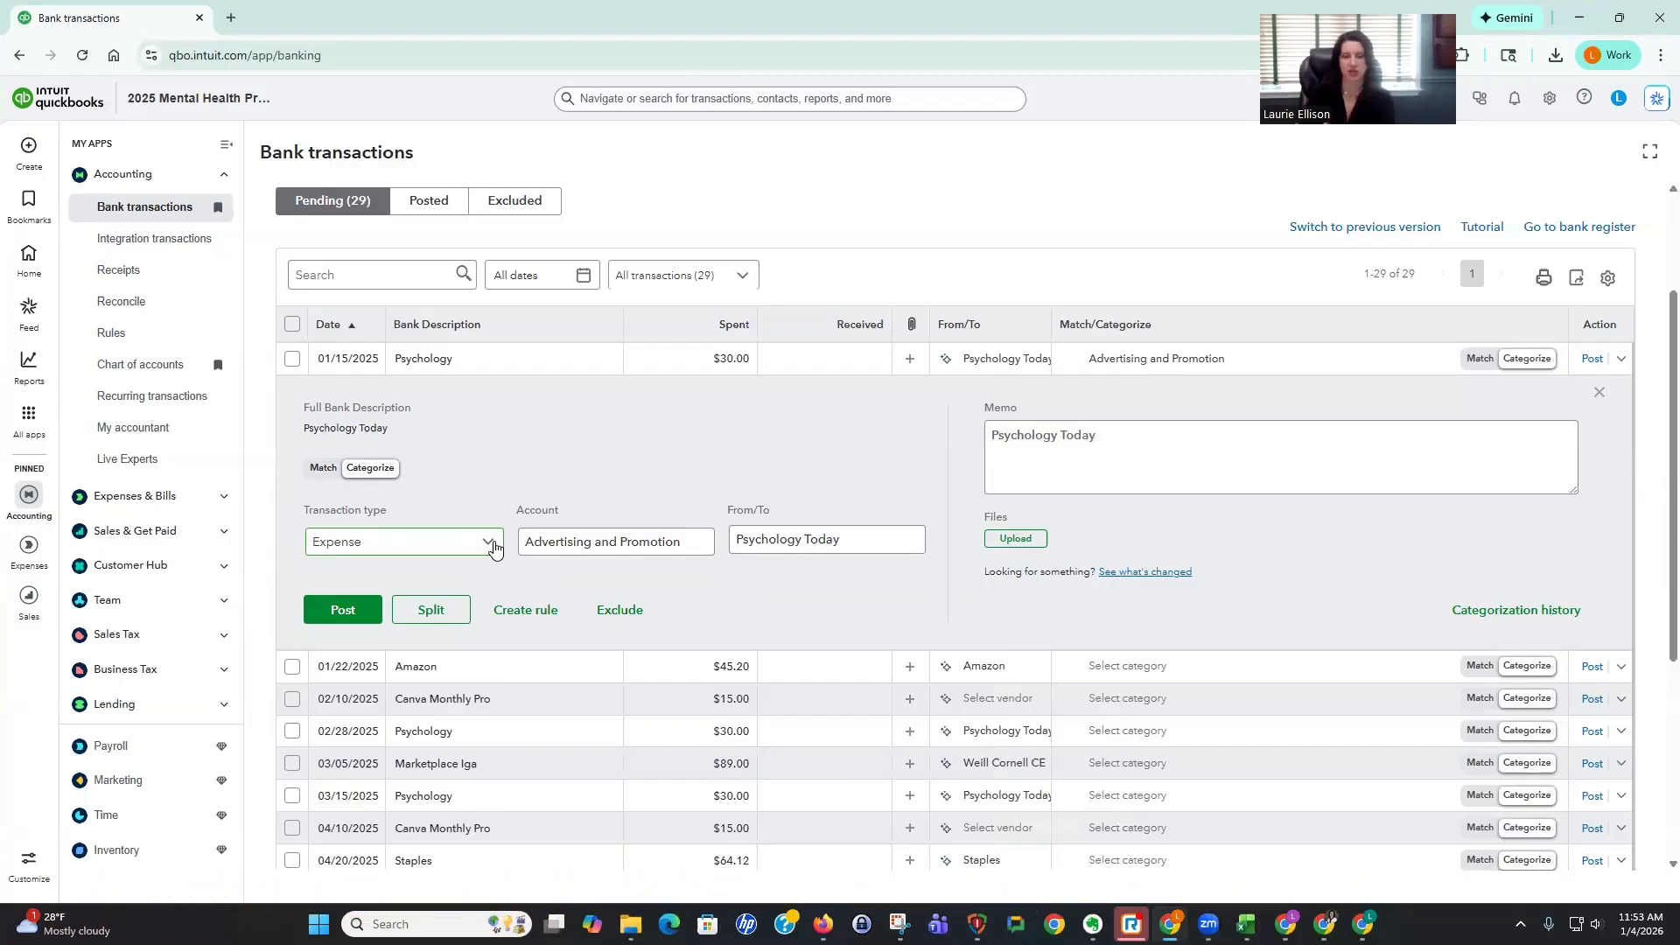
# - Start a rule from the 01/15/2025 Psychology transaction and name it "Psychology Today"
pyautogui.click(534, 614)
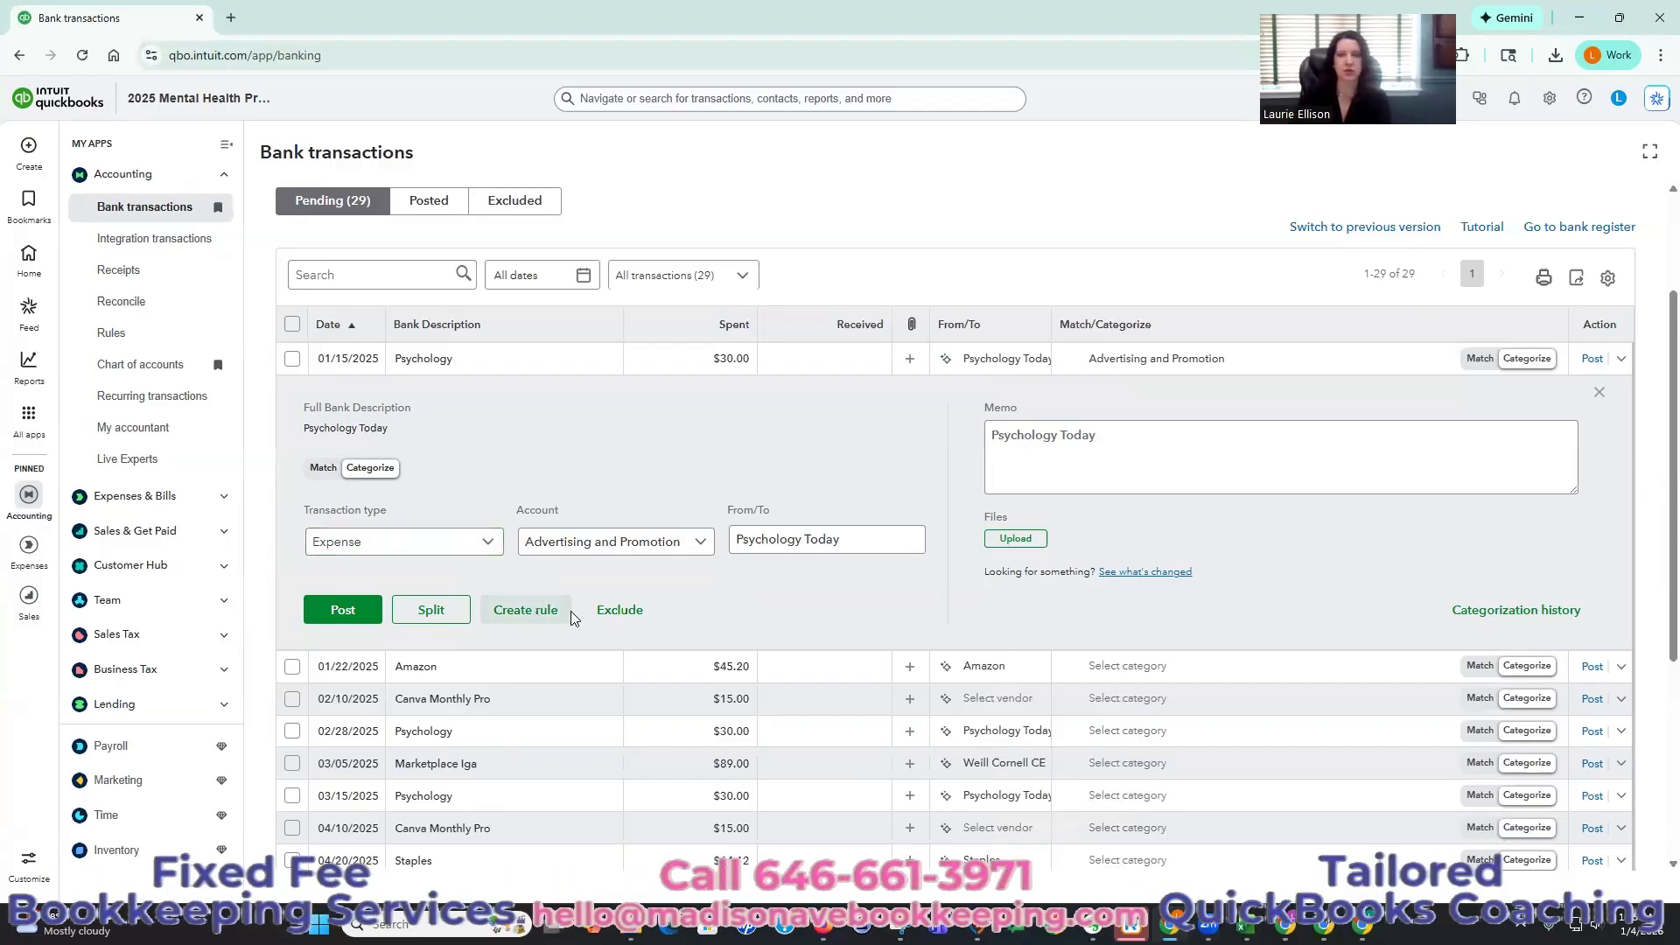
pyautogui.click(1354, 187)
pyautogui.write('Psycho')
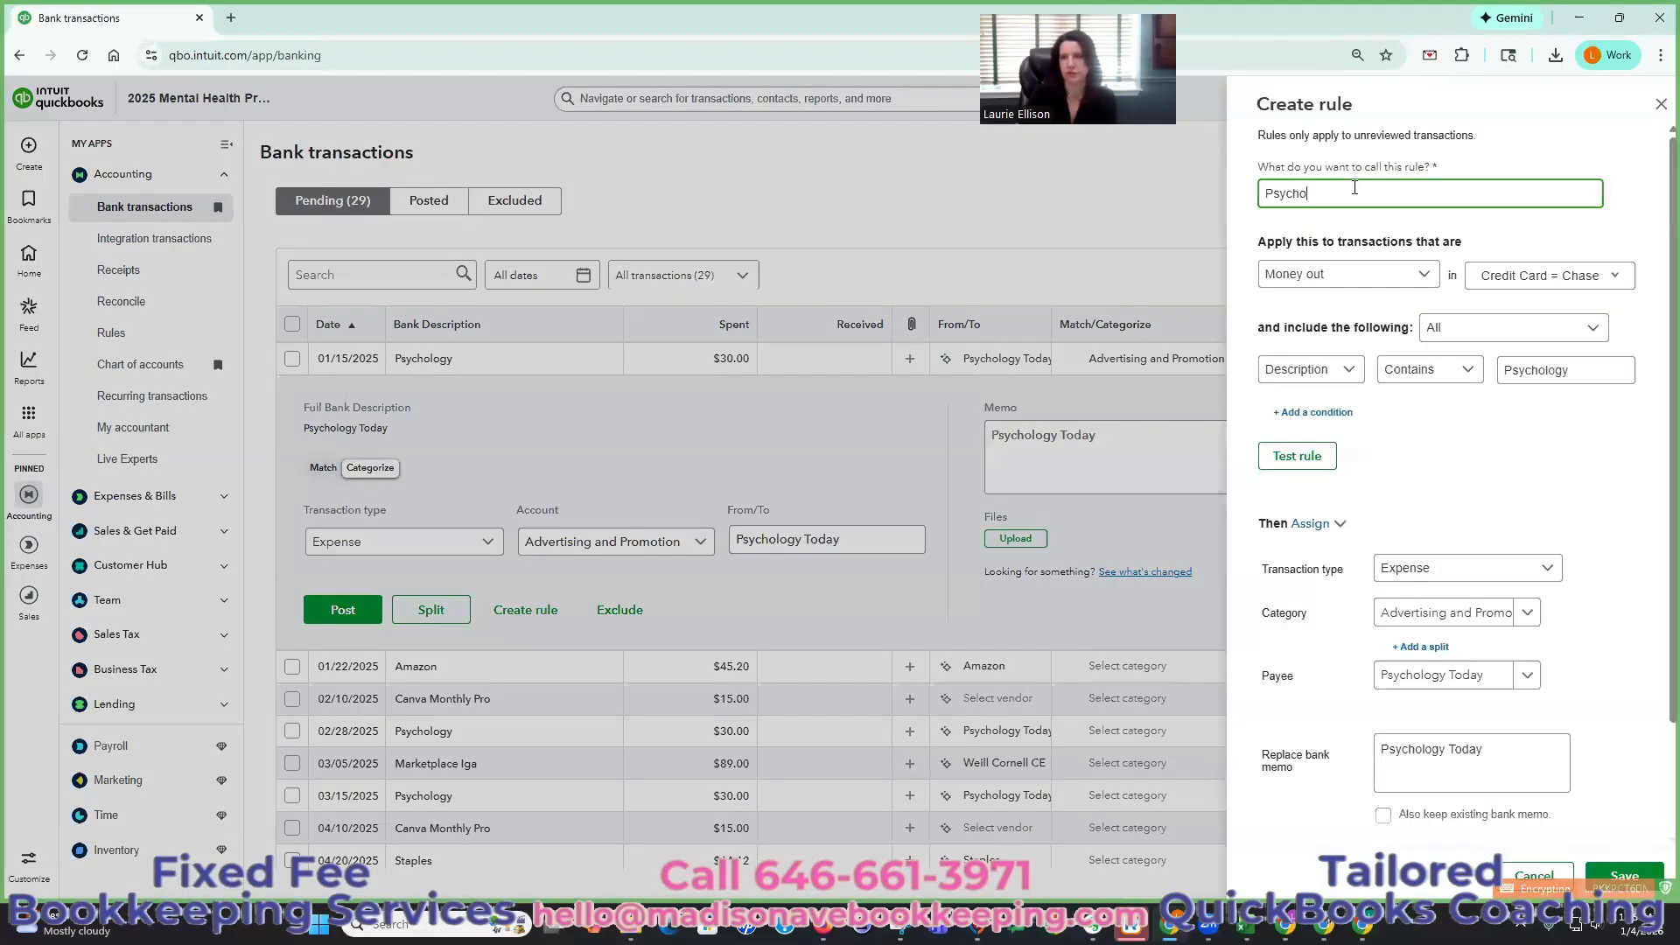
pyautogui.write('loty')
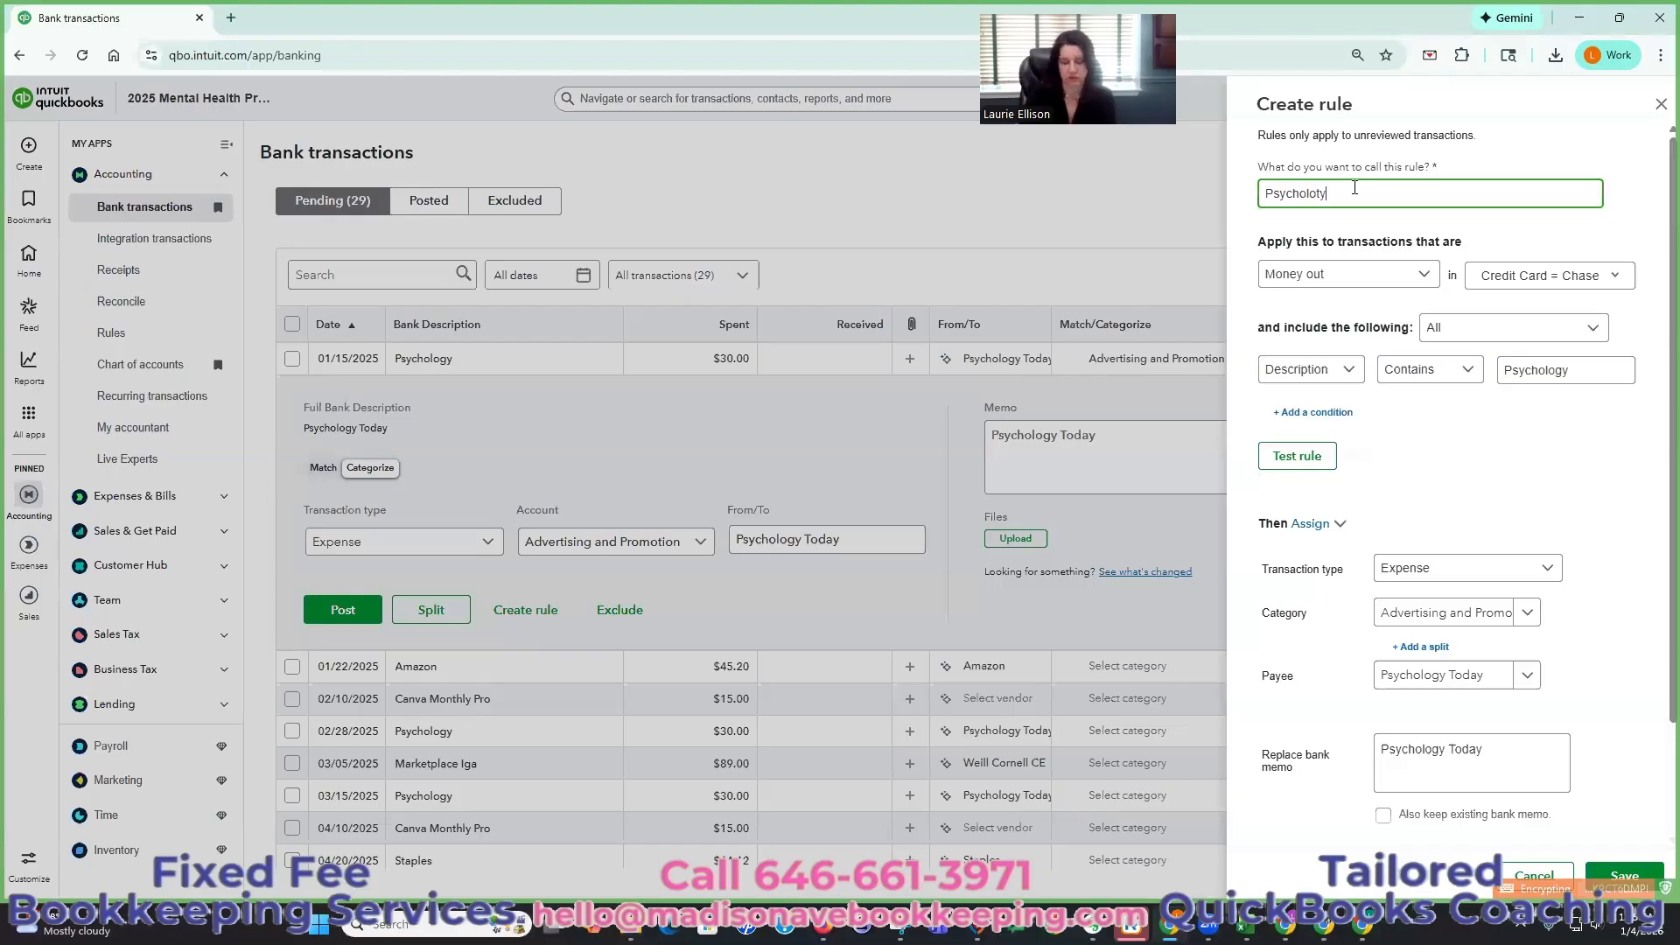
pyautogui.press('BackSpace')
pyautogui.press('BackSpace')
pyautogui.write('g')
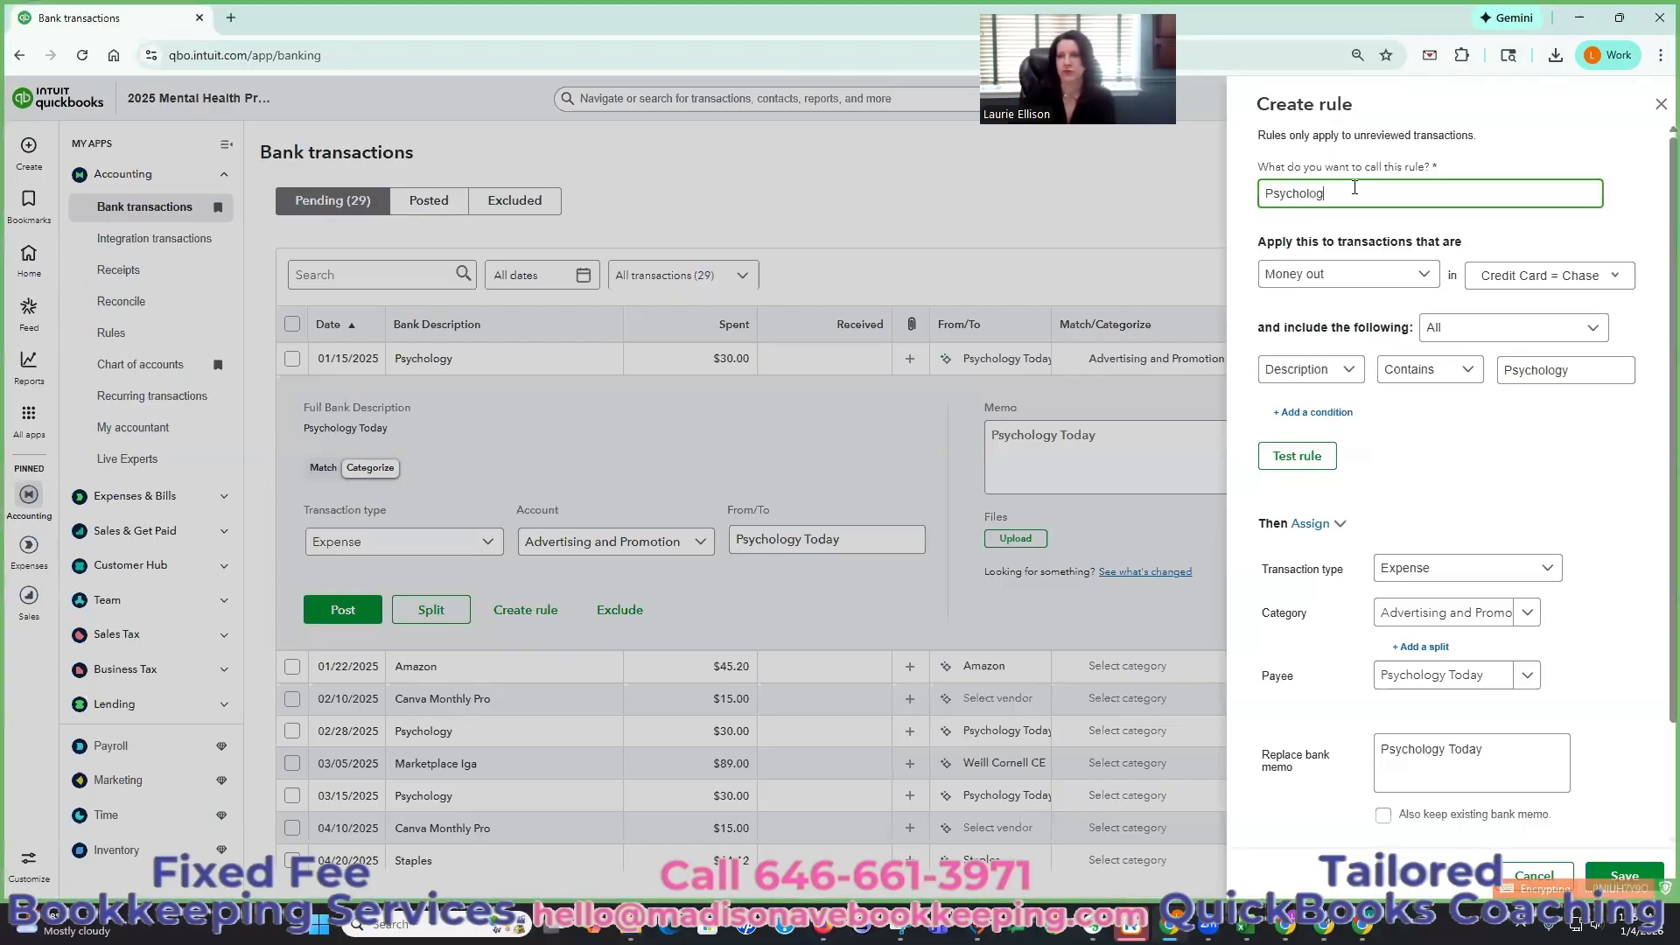
pyautogui.write('y Today')
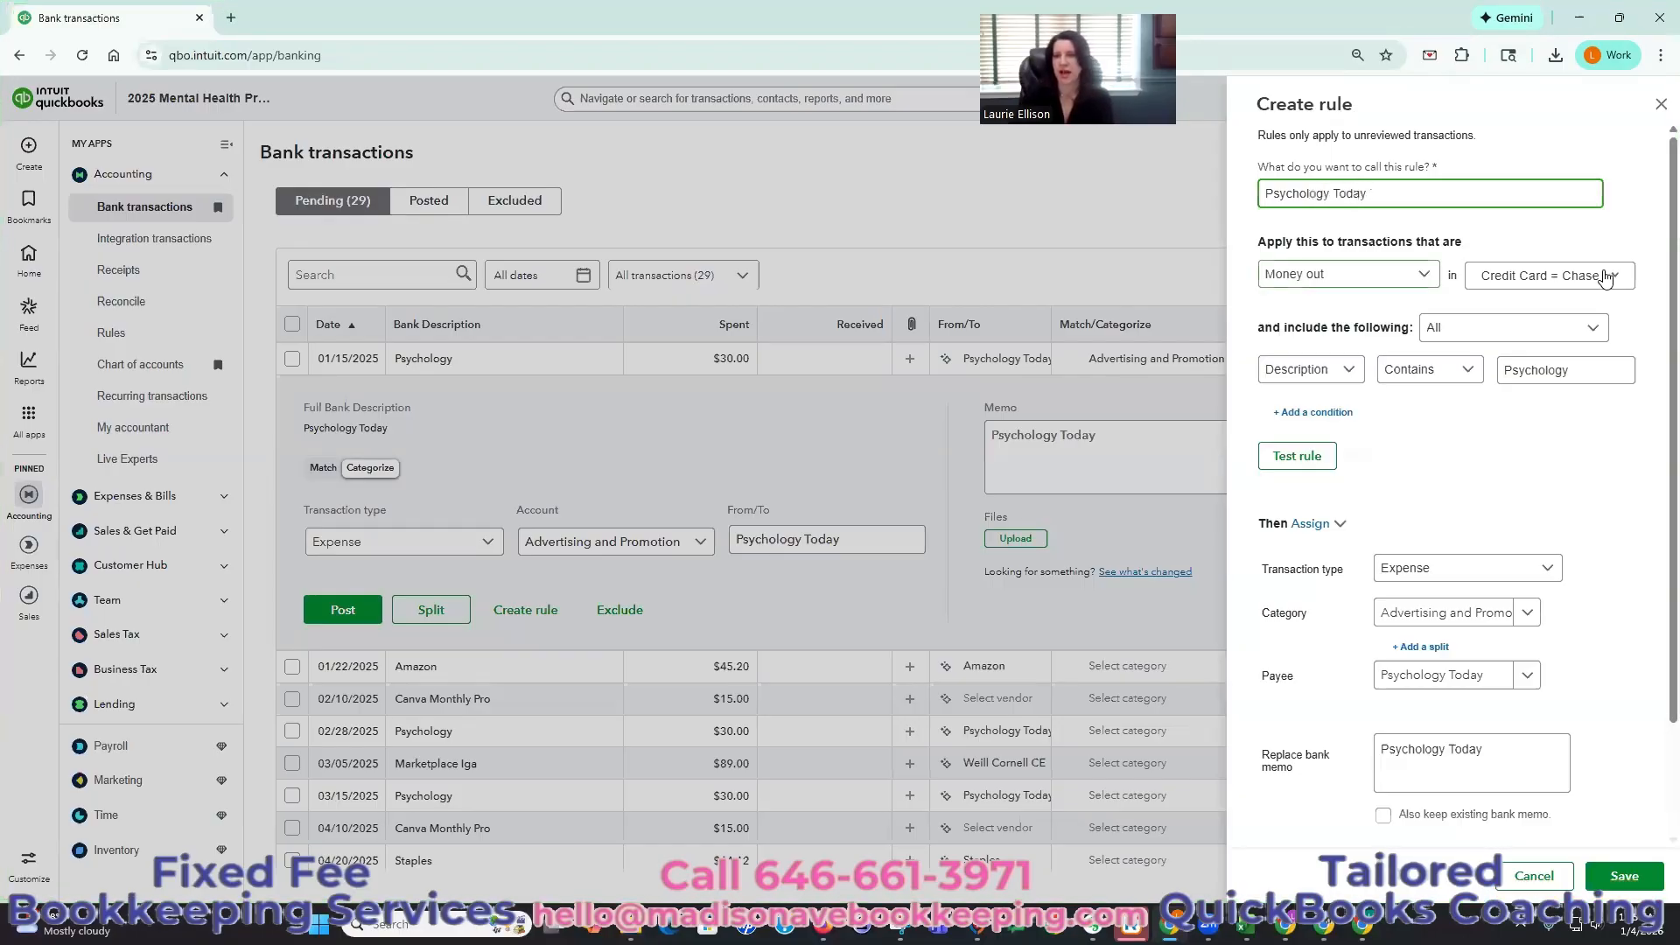
# - Apply the rule to all bank accounts and make its condition check the bank text for "Psychology"
pyautogui.click(1604, 279)
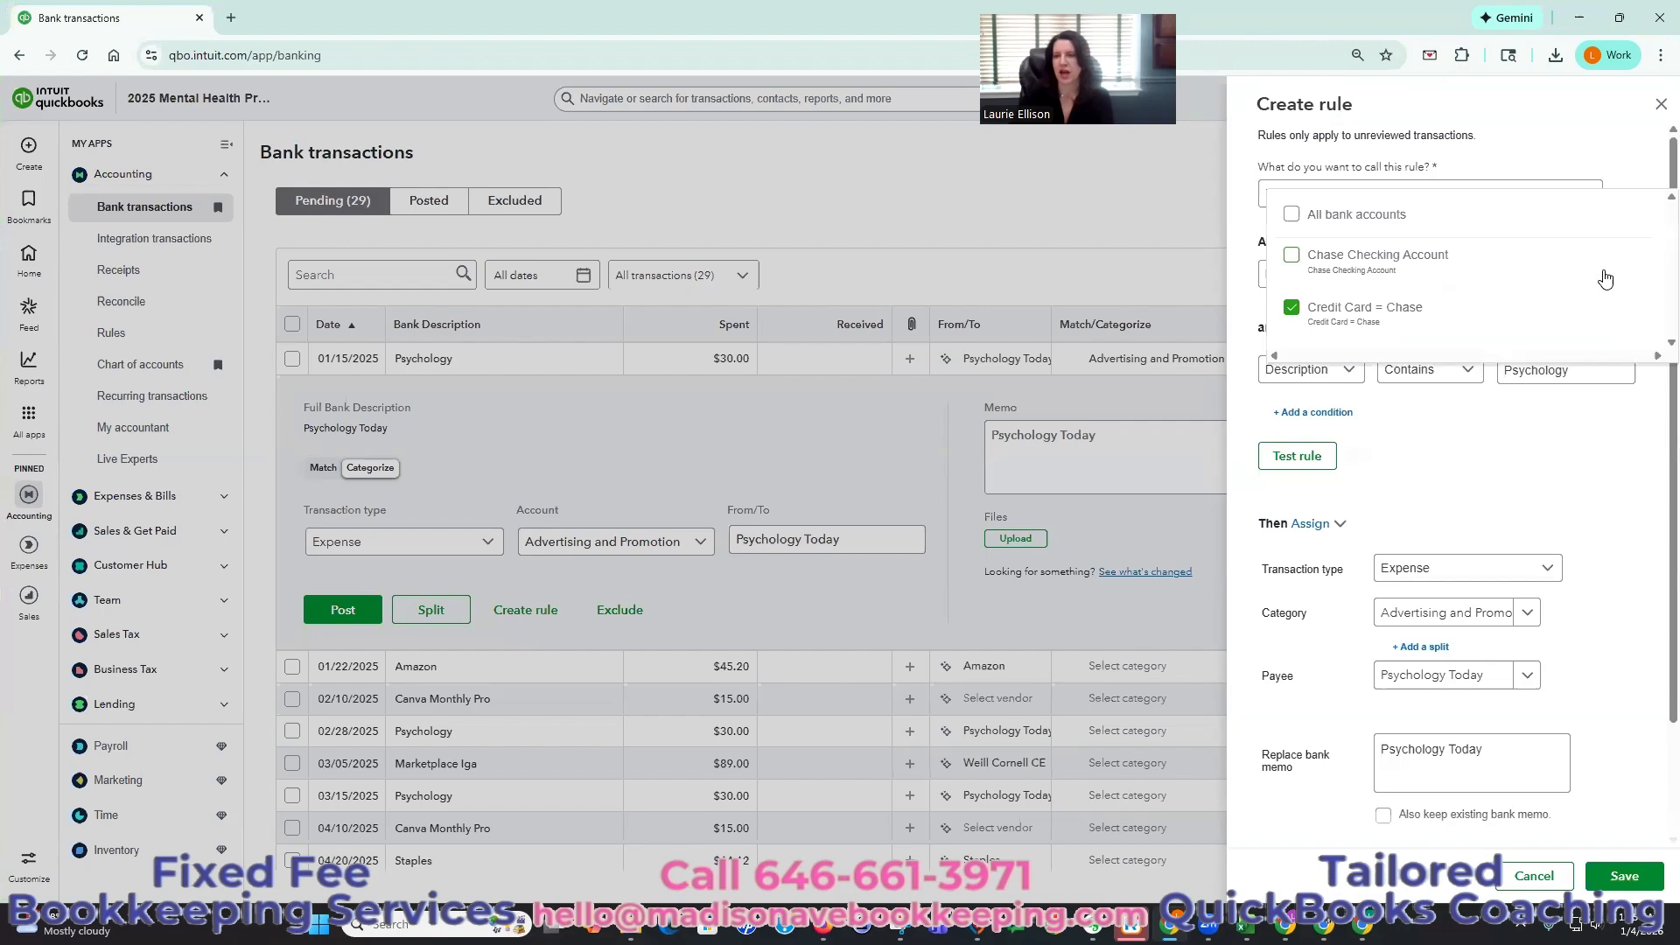
pyautogui.click(1583, 140)
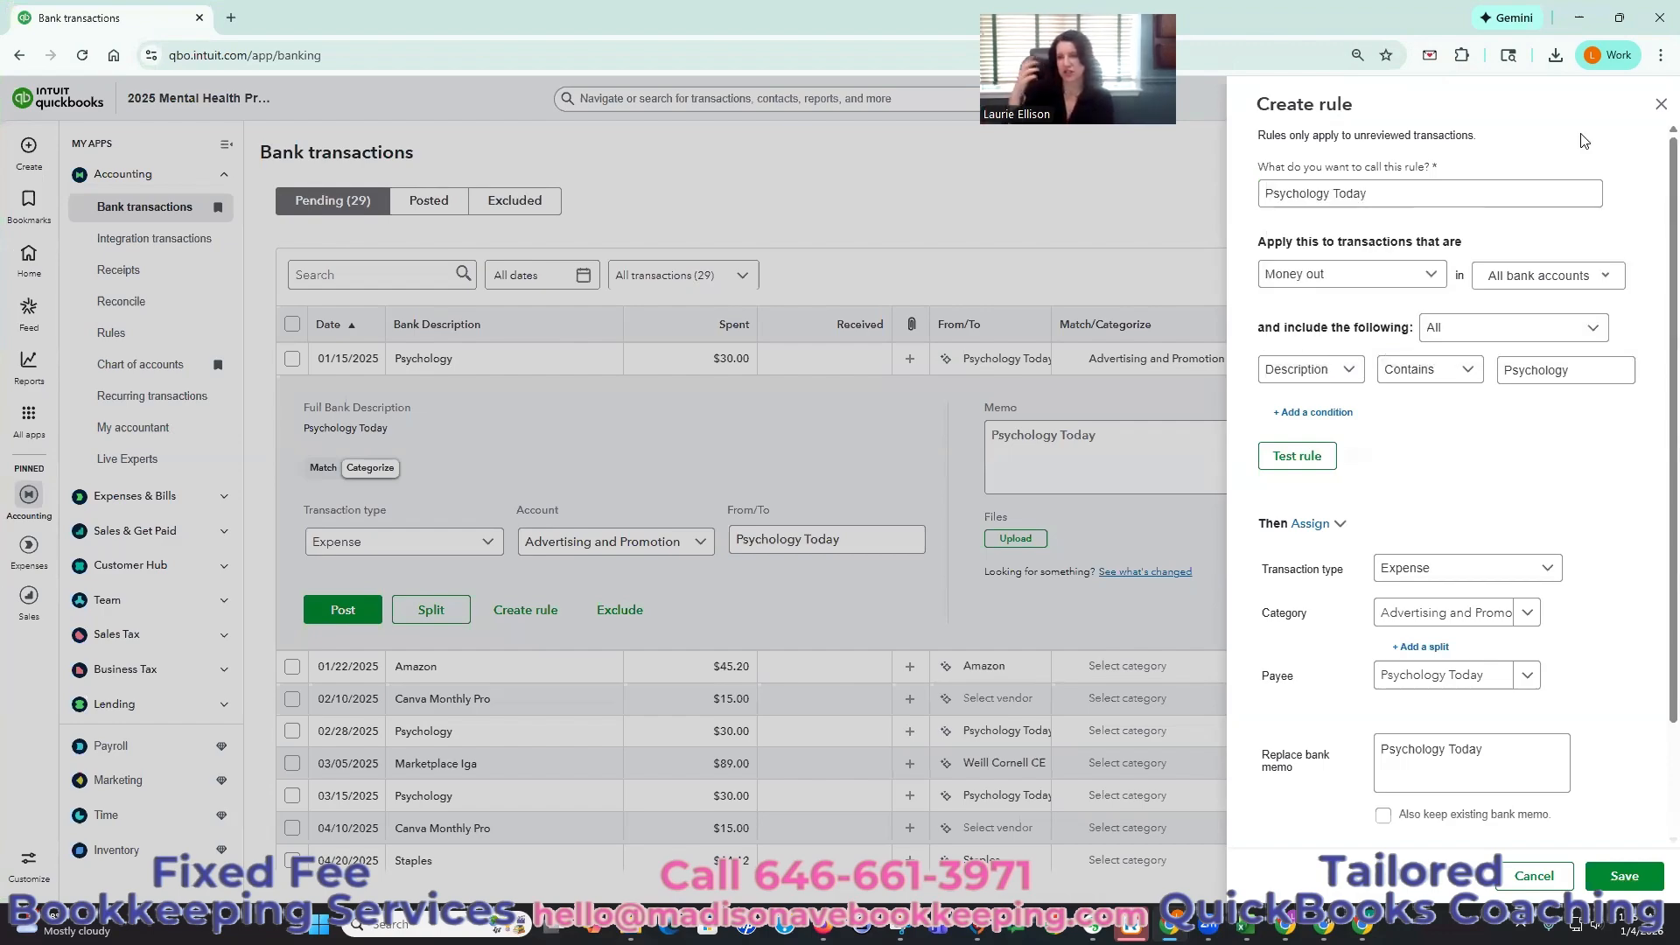
pyautogui.click(1313, 376)
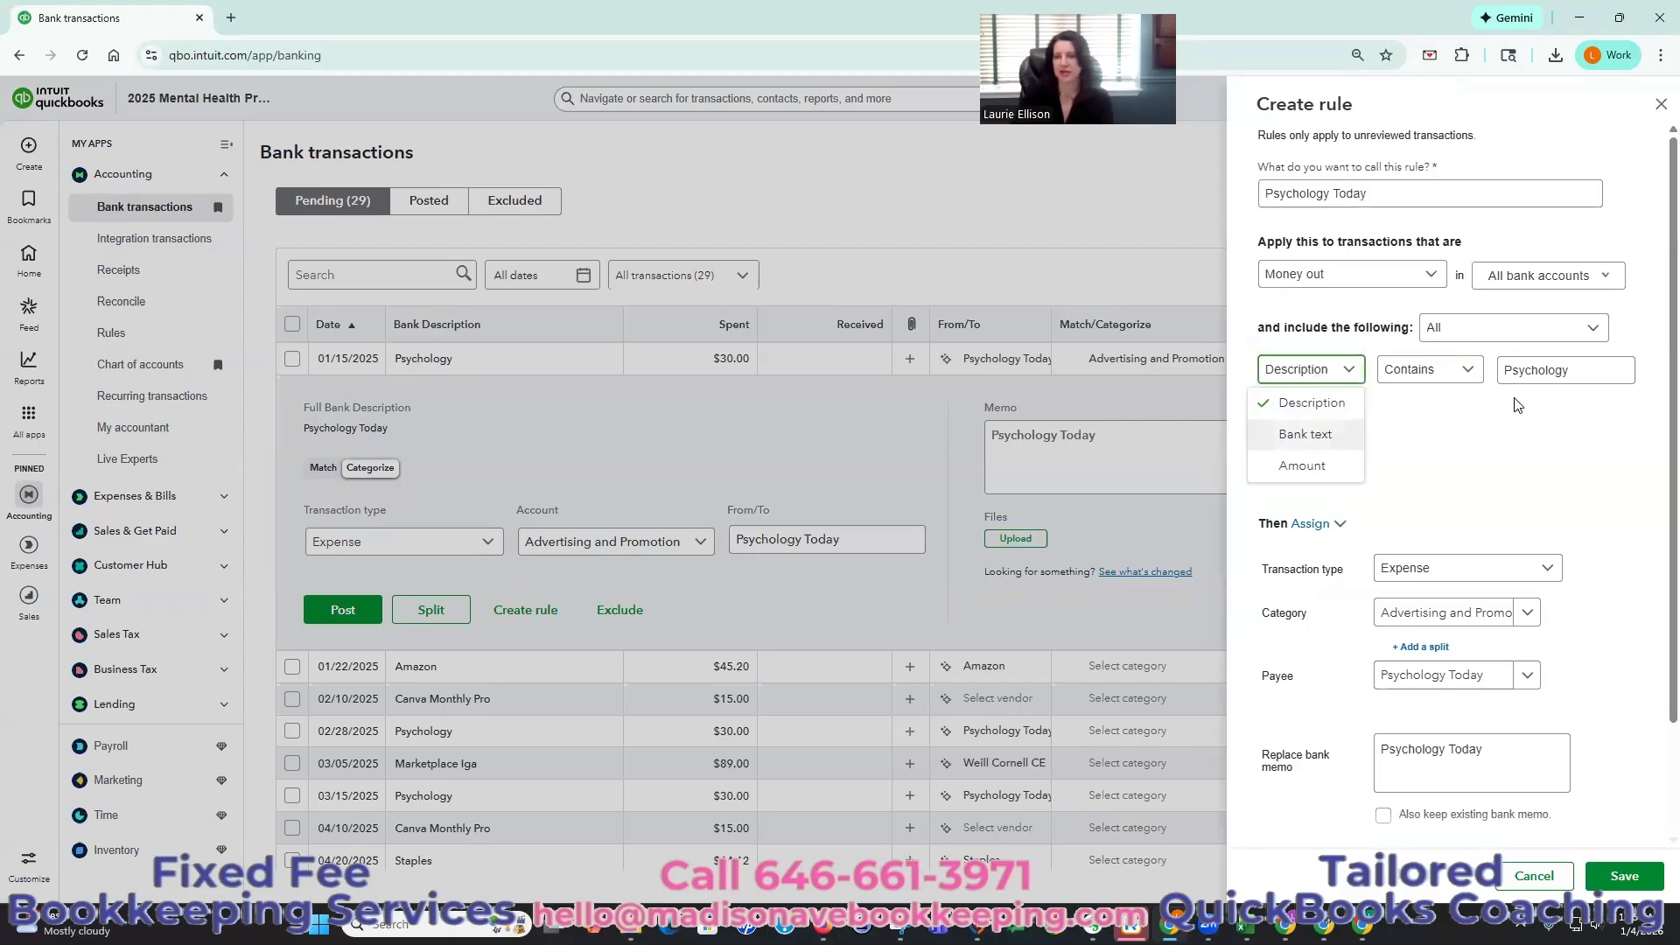
pyautogui.click(1305, 434)
# - Clear the rule's replacement bank memo and save the rule with auto-add on
pyautogui.scroll(-2, 1631, 399)
pyautogui.scroll(-1, 1633, 420)
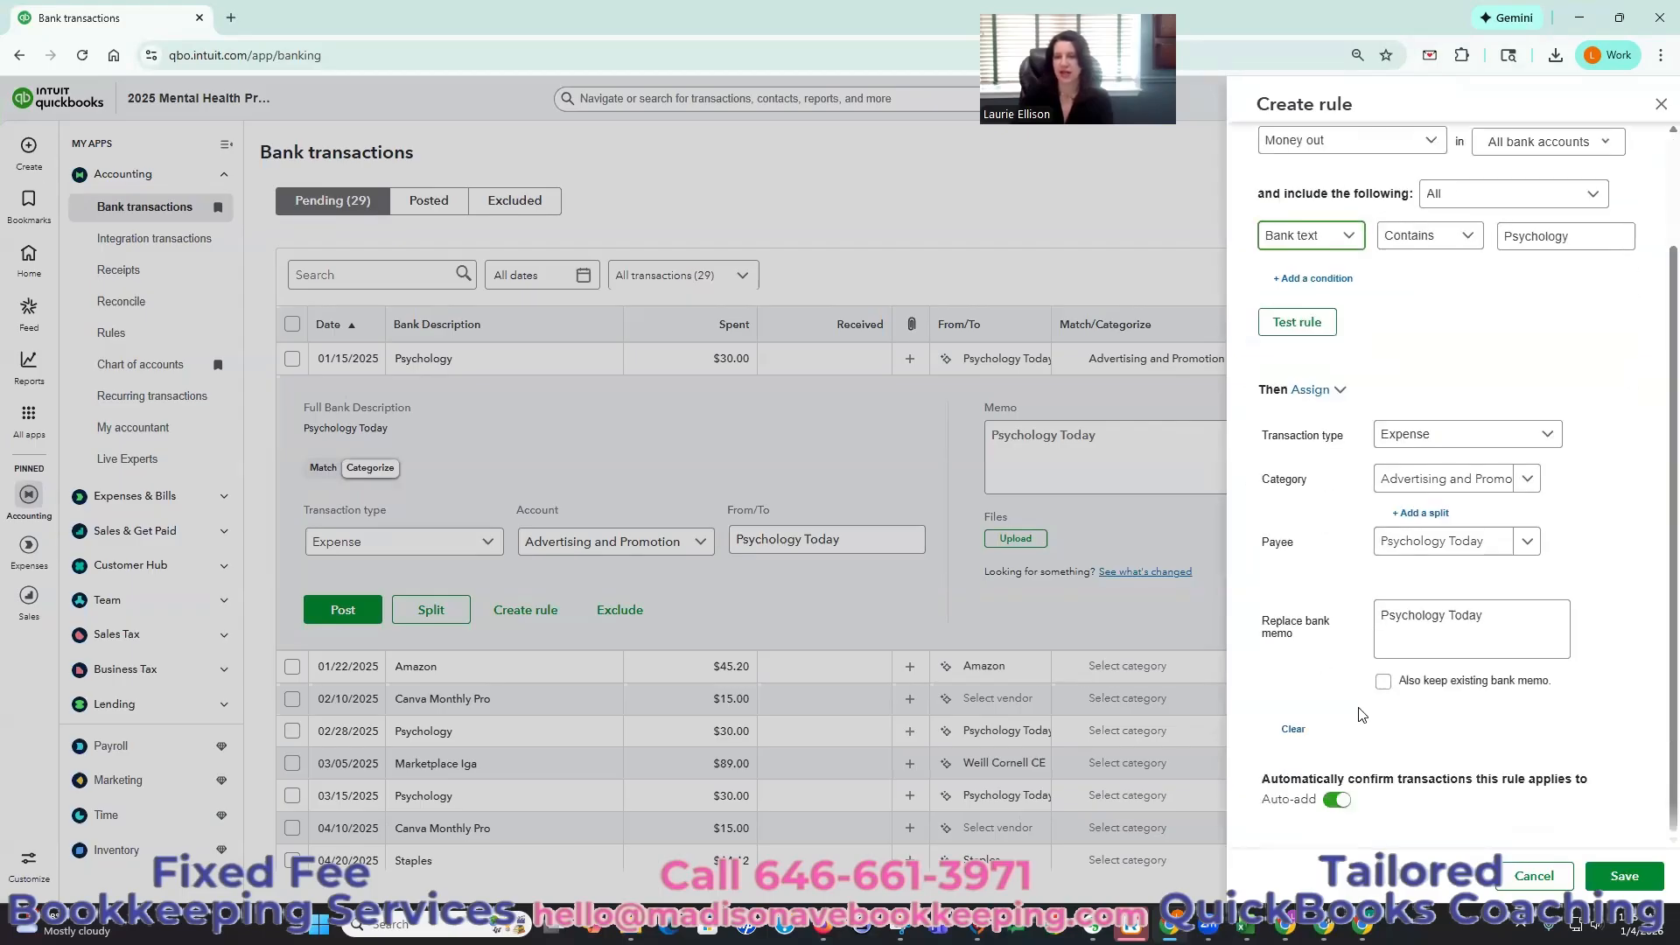
pyautogui.click(1294, 731)
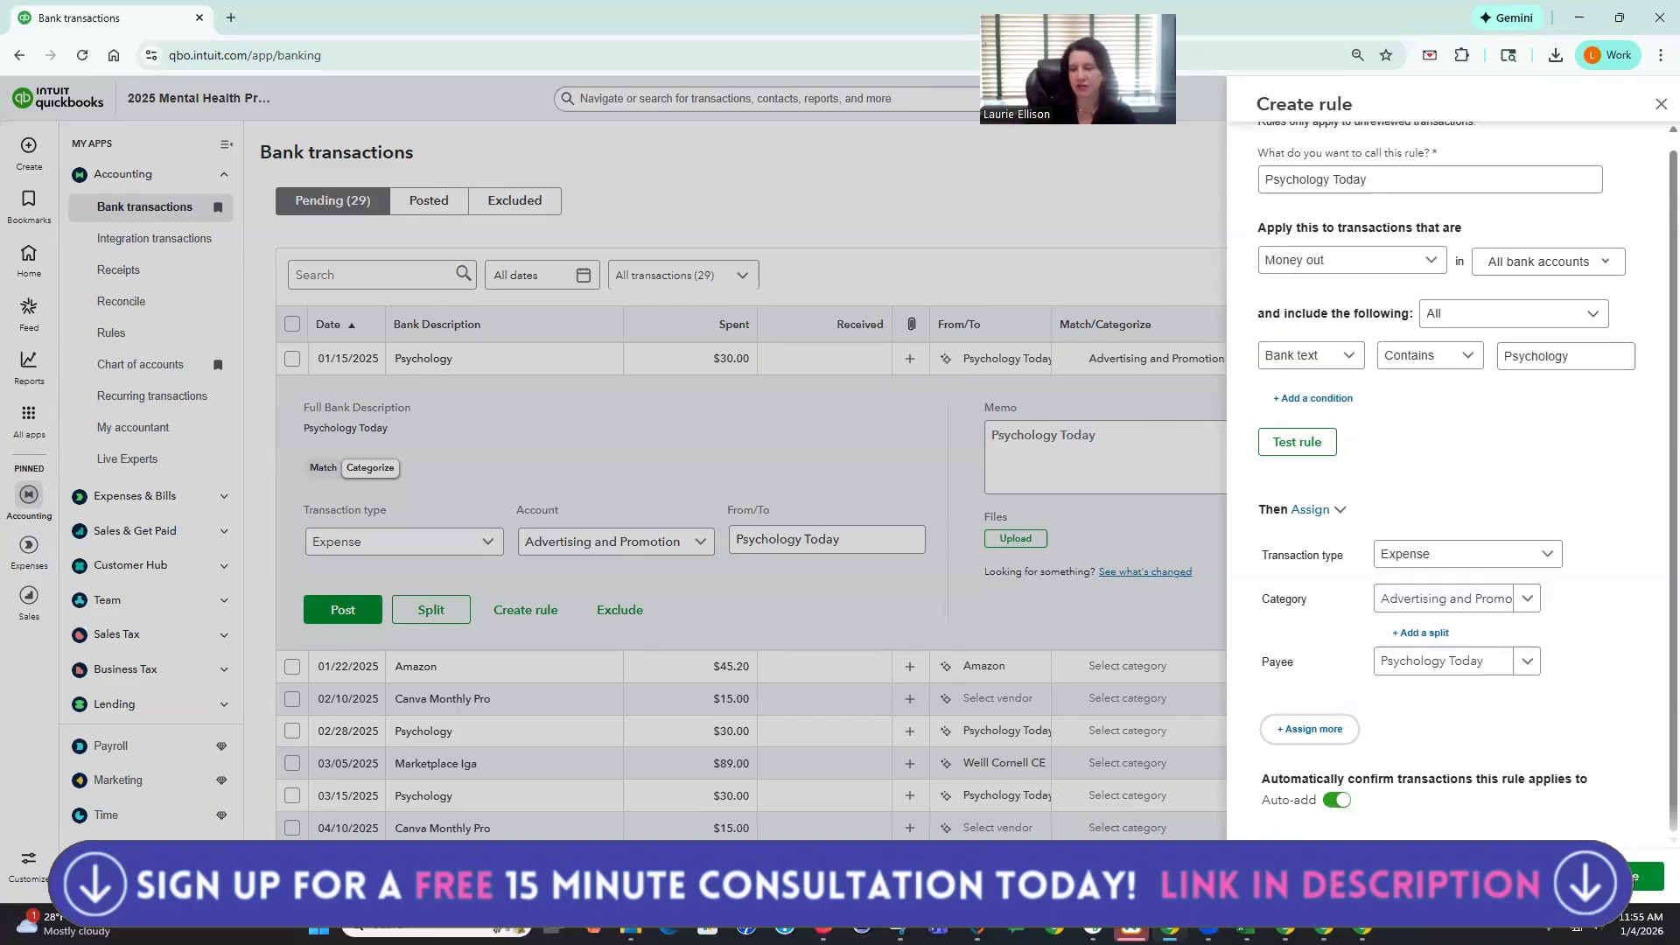
pyautogui.click(1643, 871)
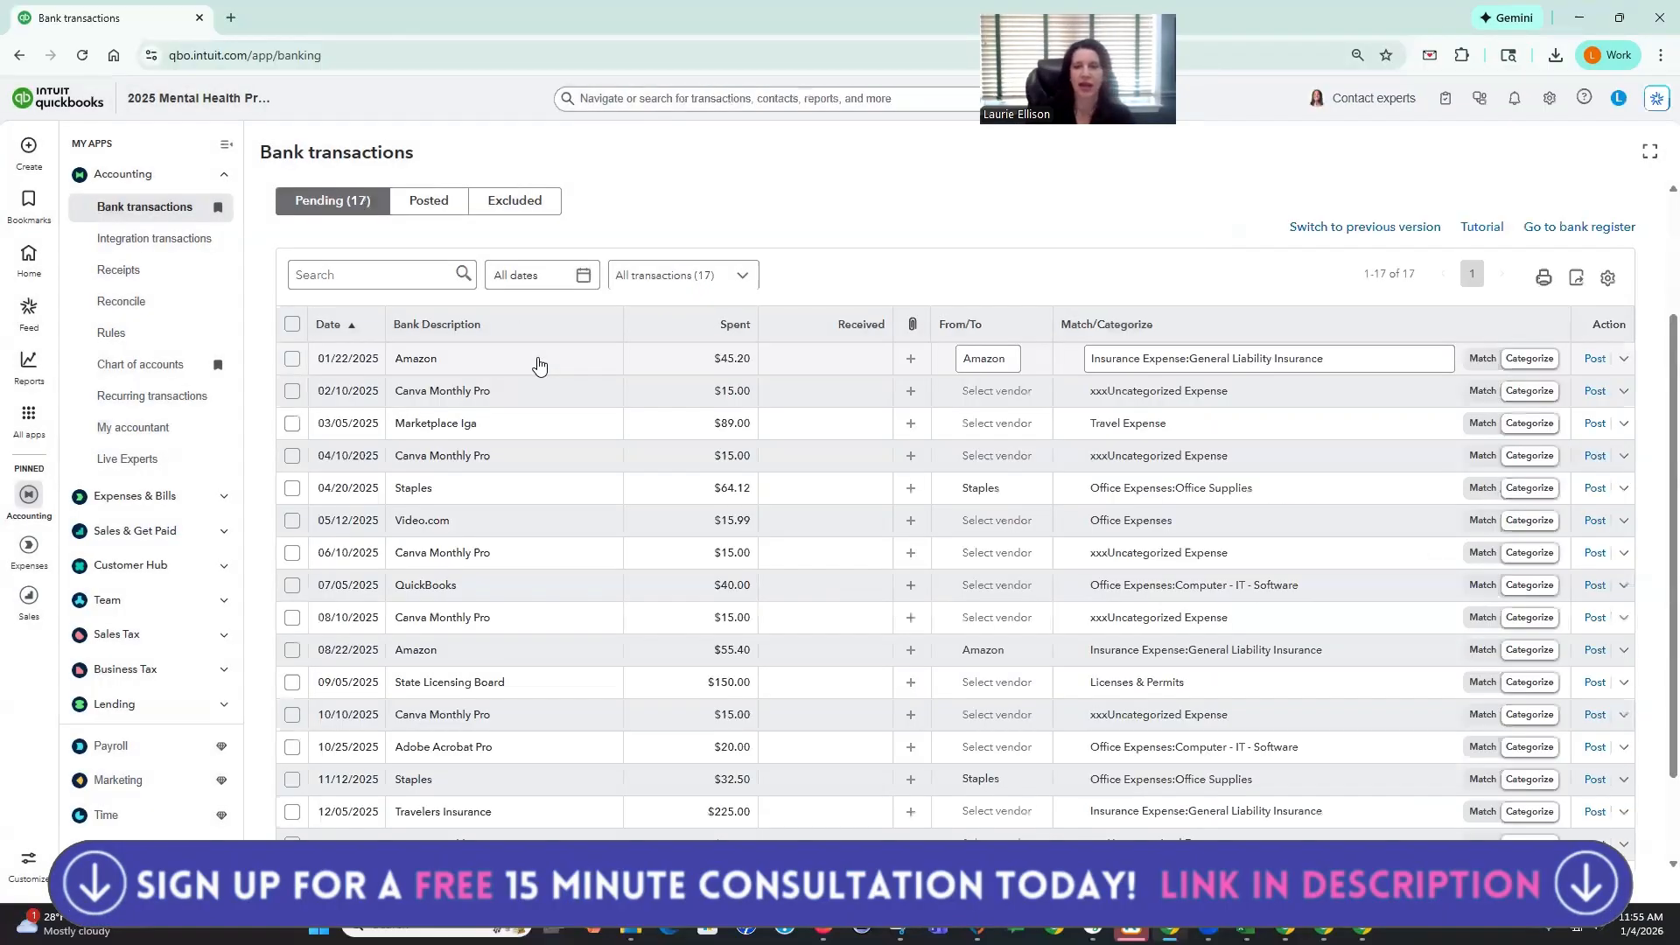
# - Categorize the 01/22/2025 Amazon expense as Office Supplies under Office Expenses
pyautogui.click(715, 348)
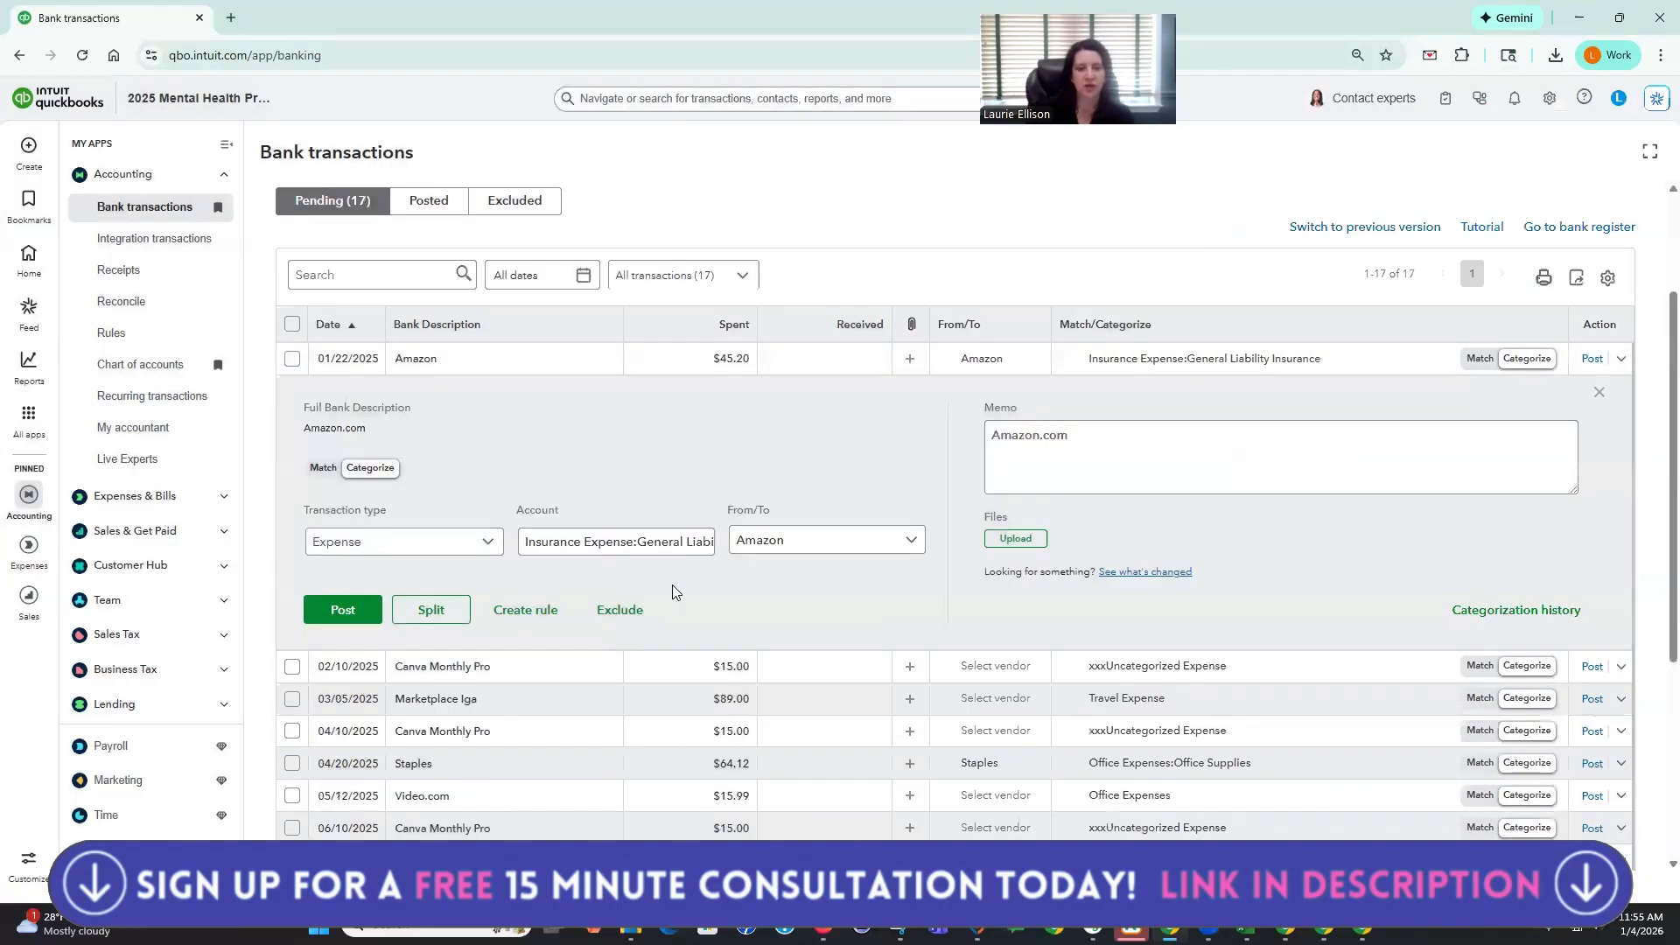
pyautogui.click(707, 546)
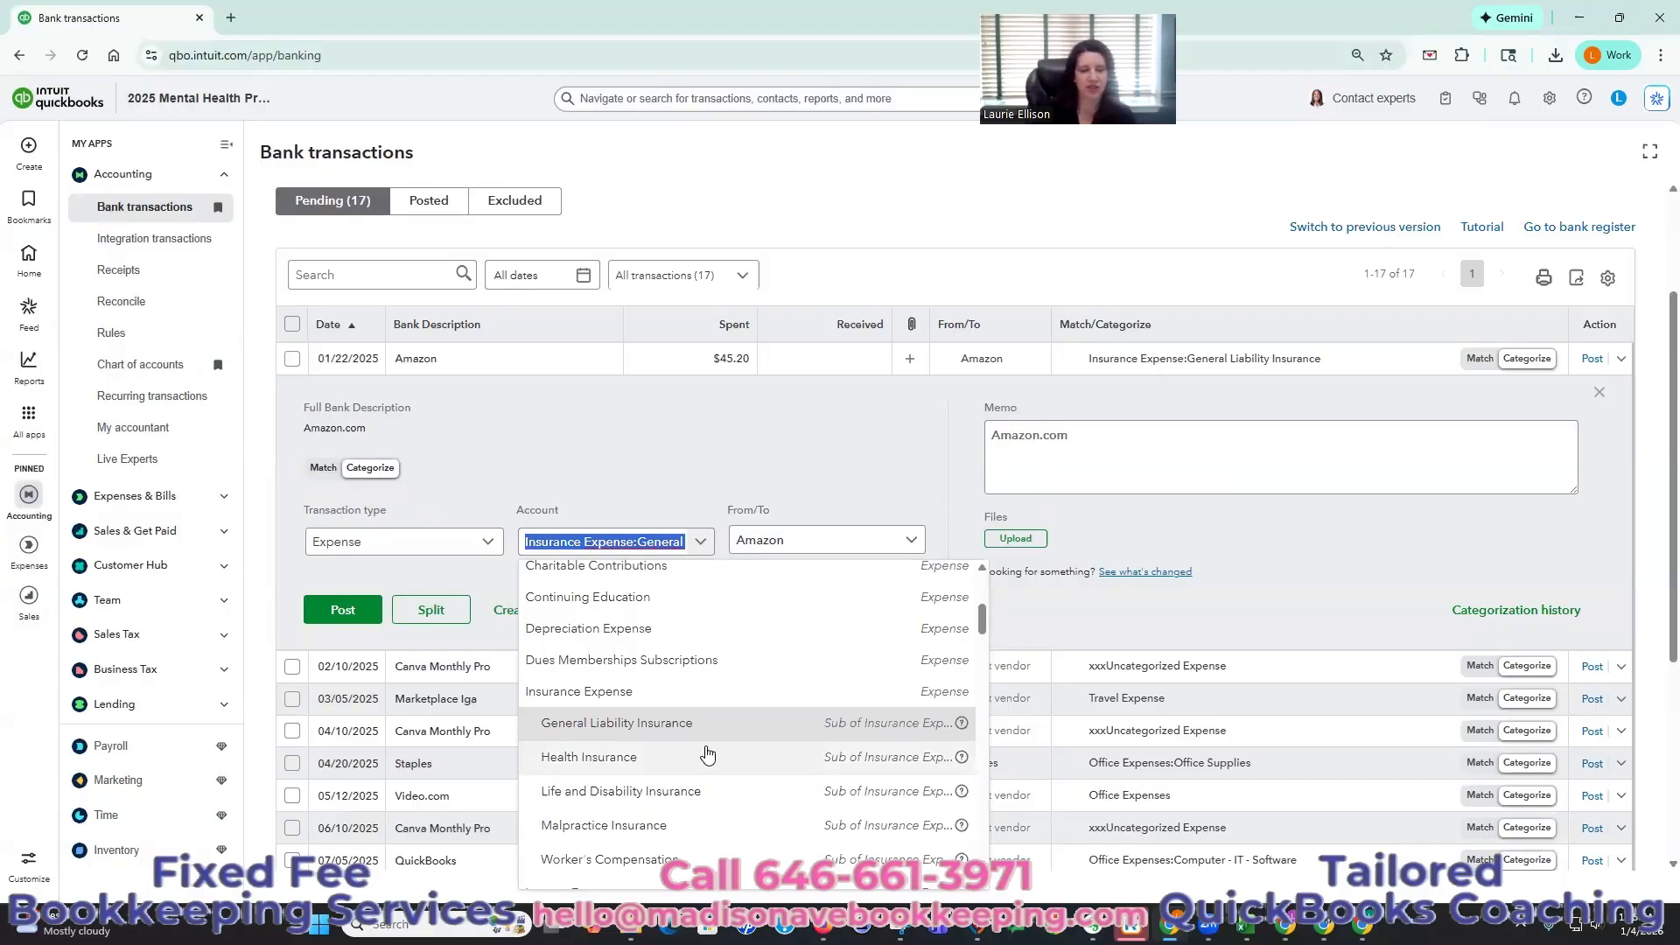
pyautogui.scroll(-3, 707, 755)
pyautogui.scroll(-1, 707, 754)
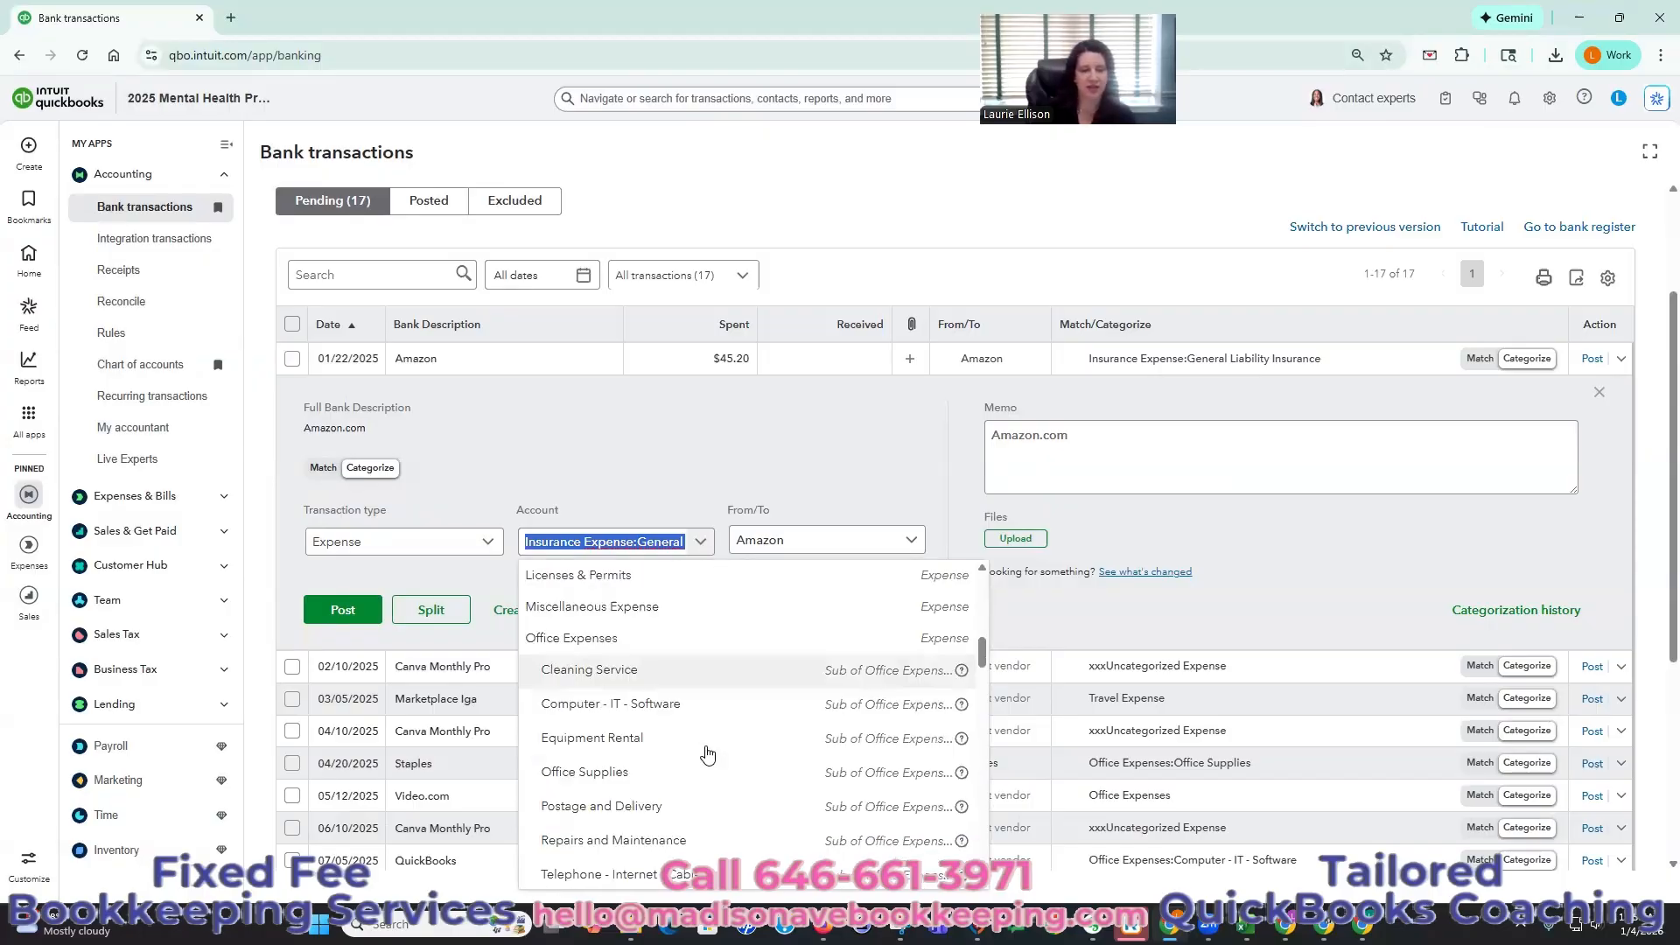
pyautogui.click(601, 763)
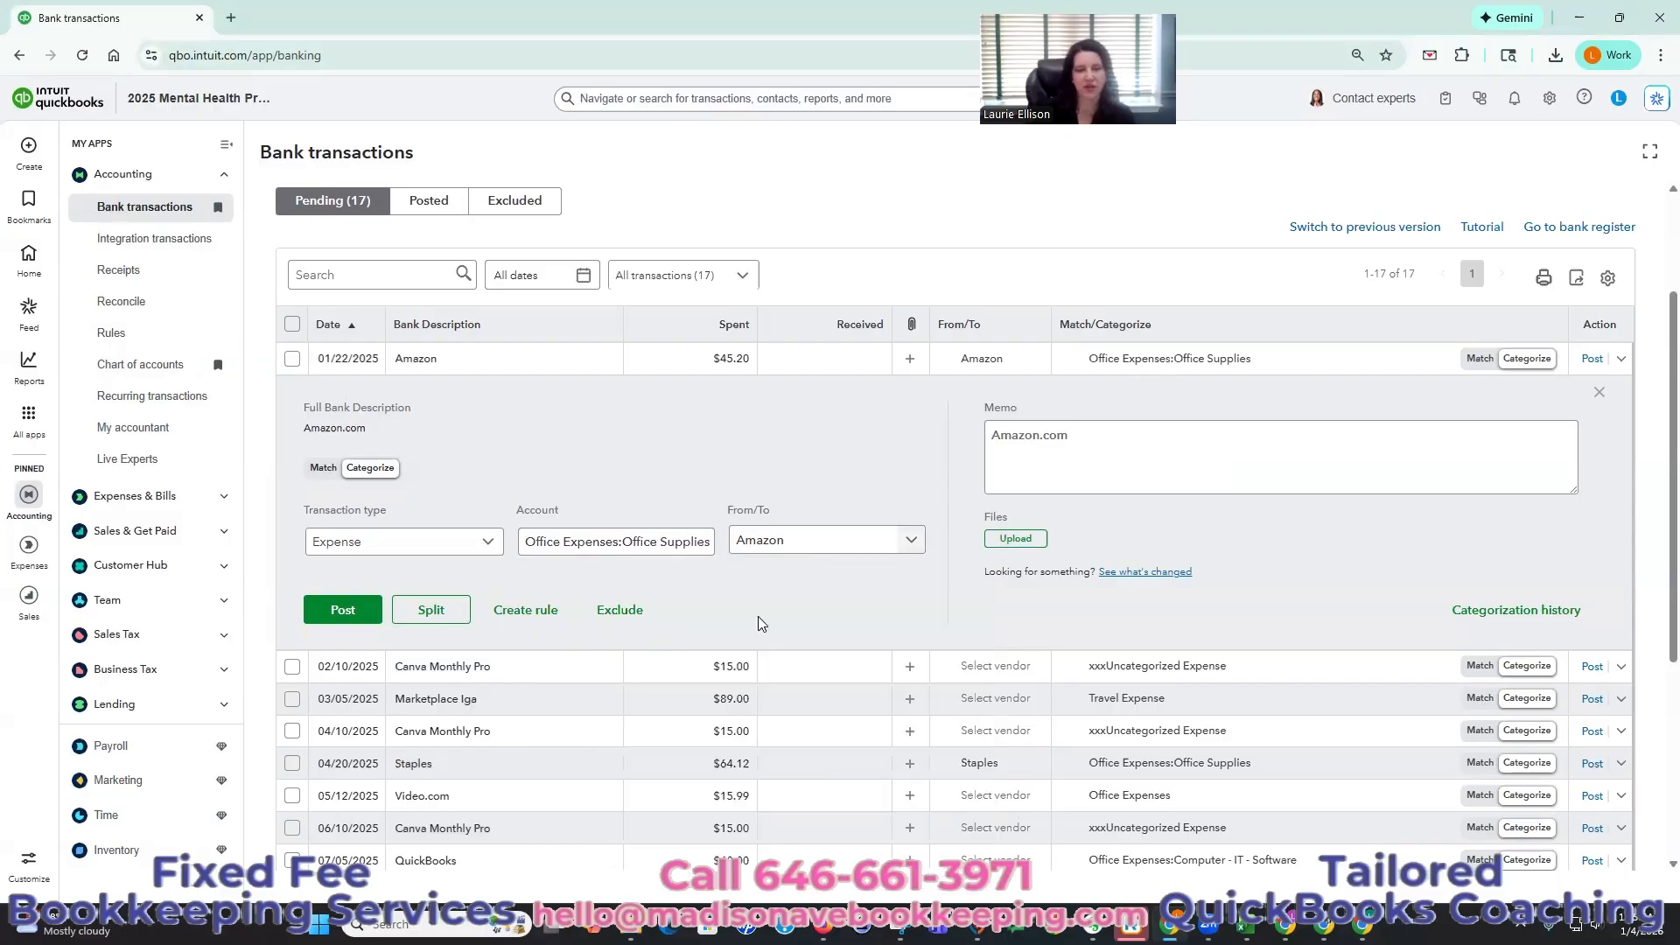
# - Start a rule from the 01/22/2025 Amazon transaction, name it "Amazon" and apply it to all bank accounts
pyautogui.click(534, 611)
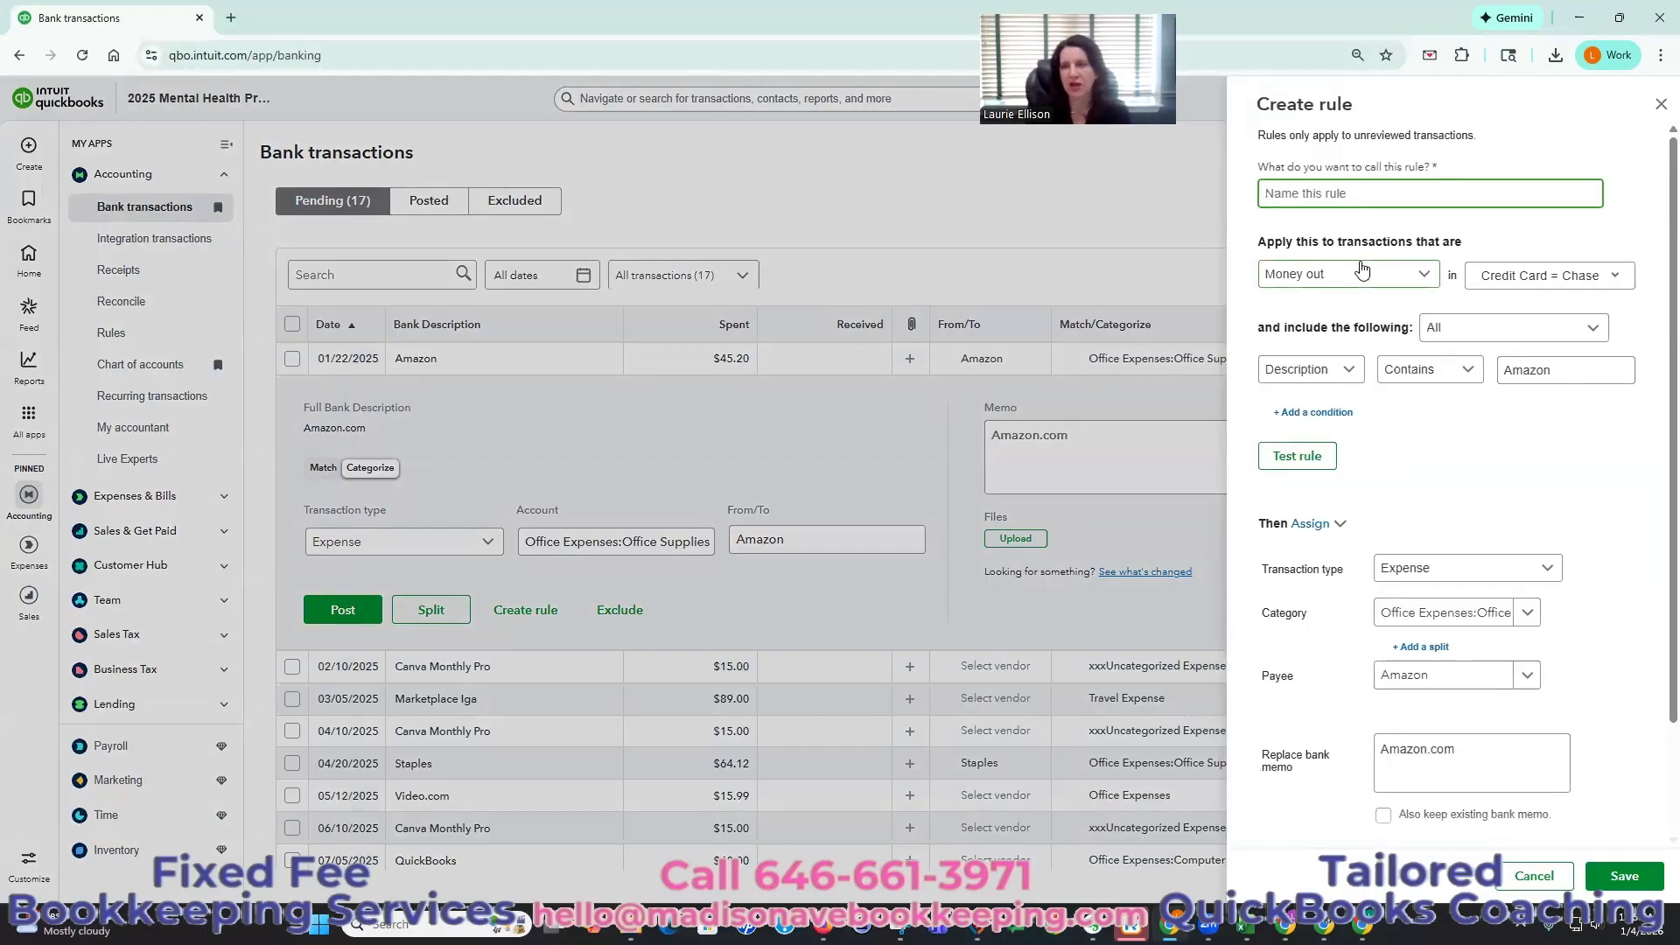
pyautogui.write('Amazon')
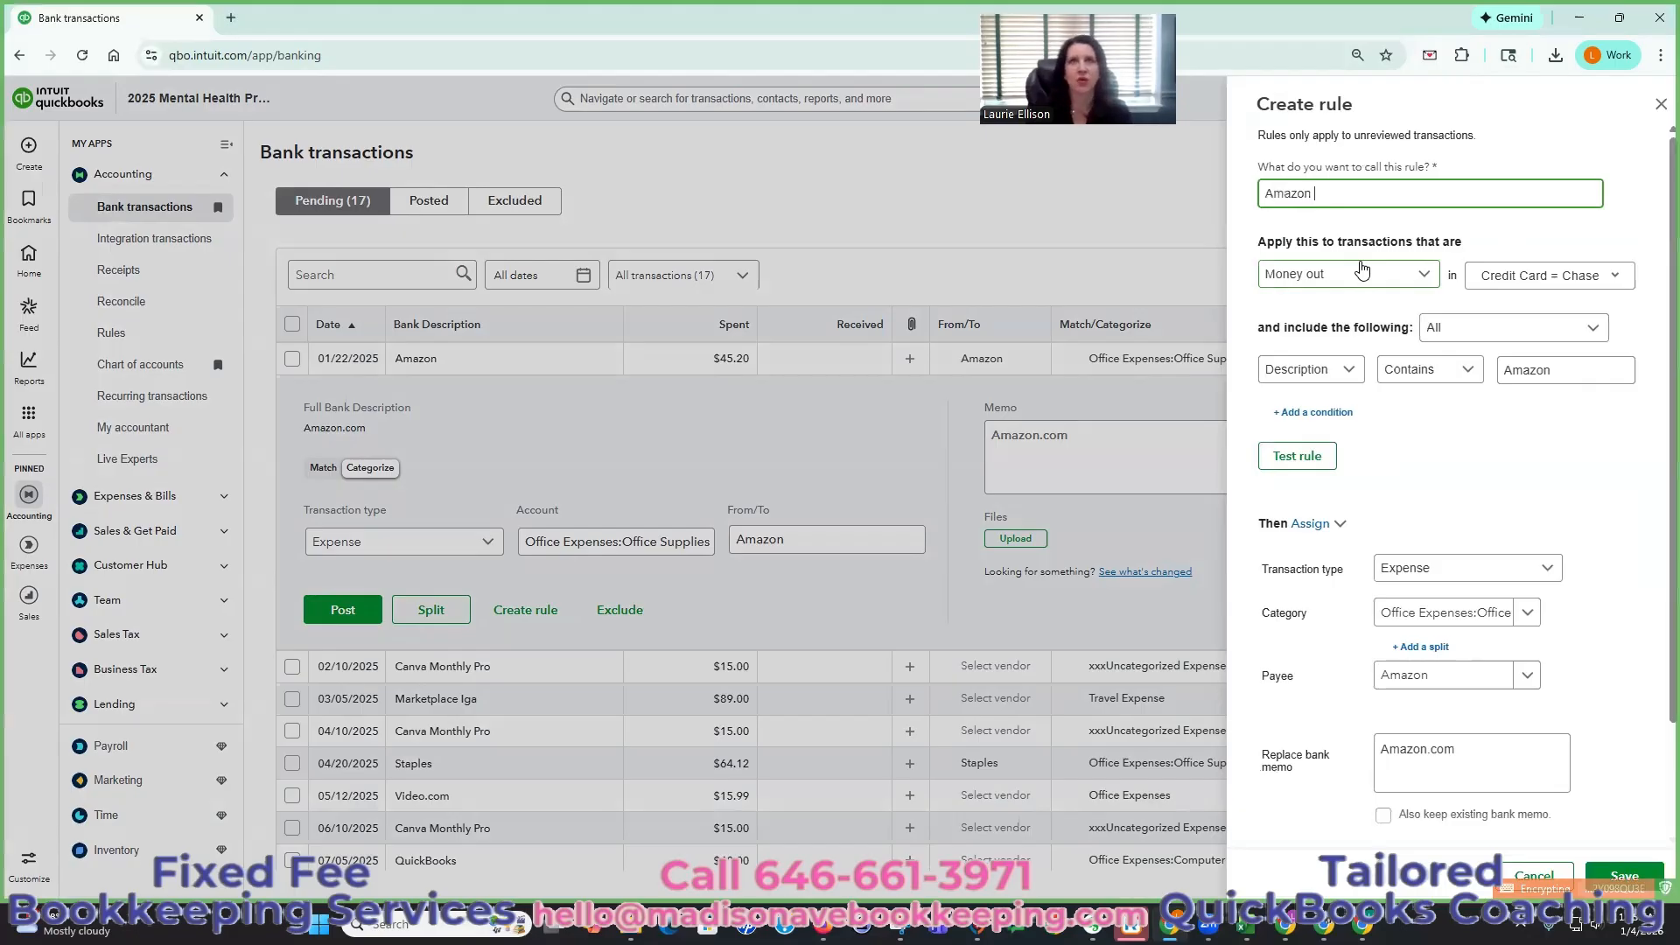
pyautogui.click(1537, 274)
pyautogui.click(1367, 215)
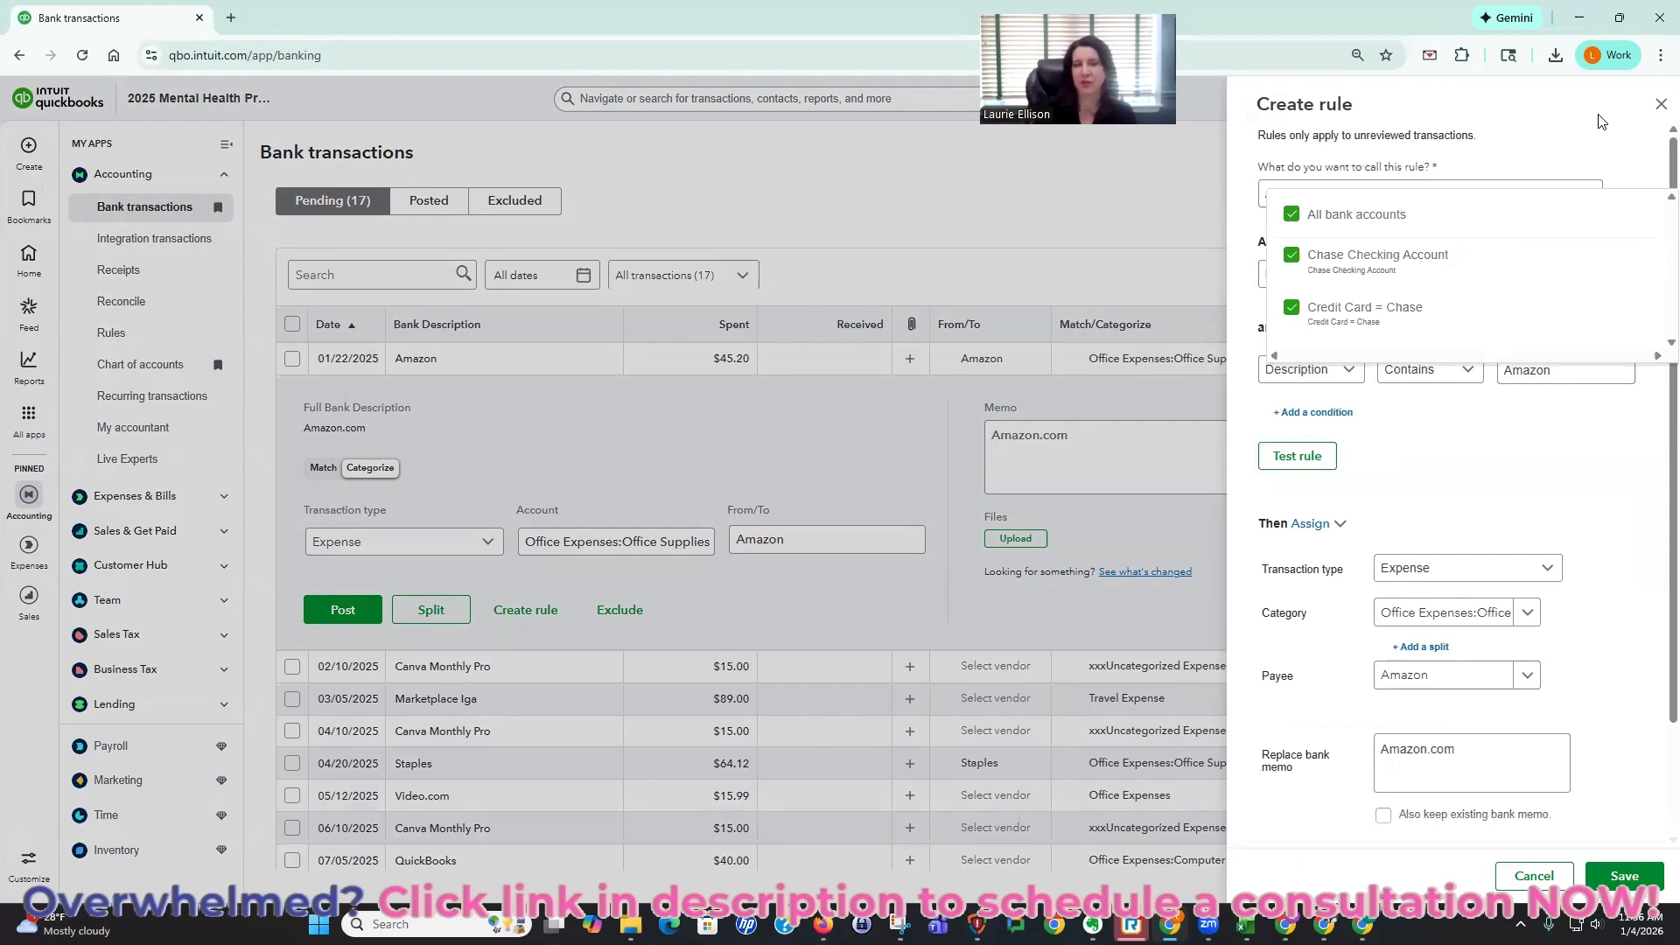
pyautogui.click(1600, 121)
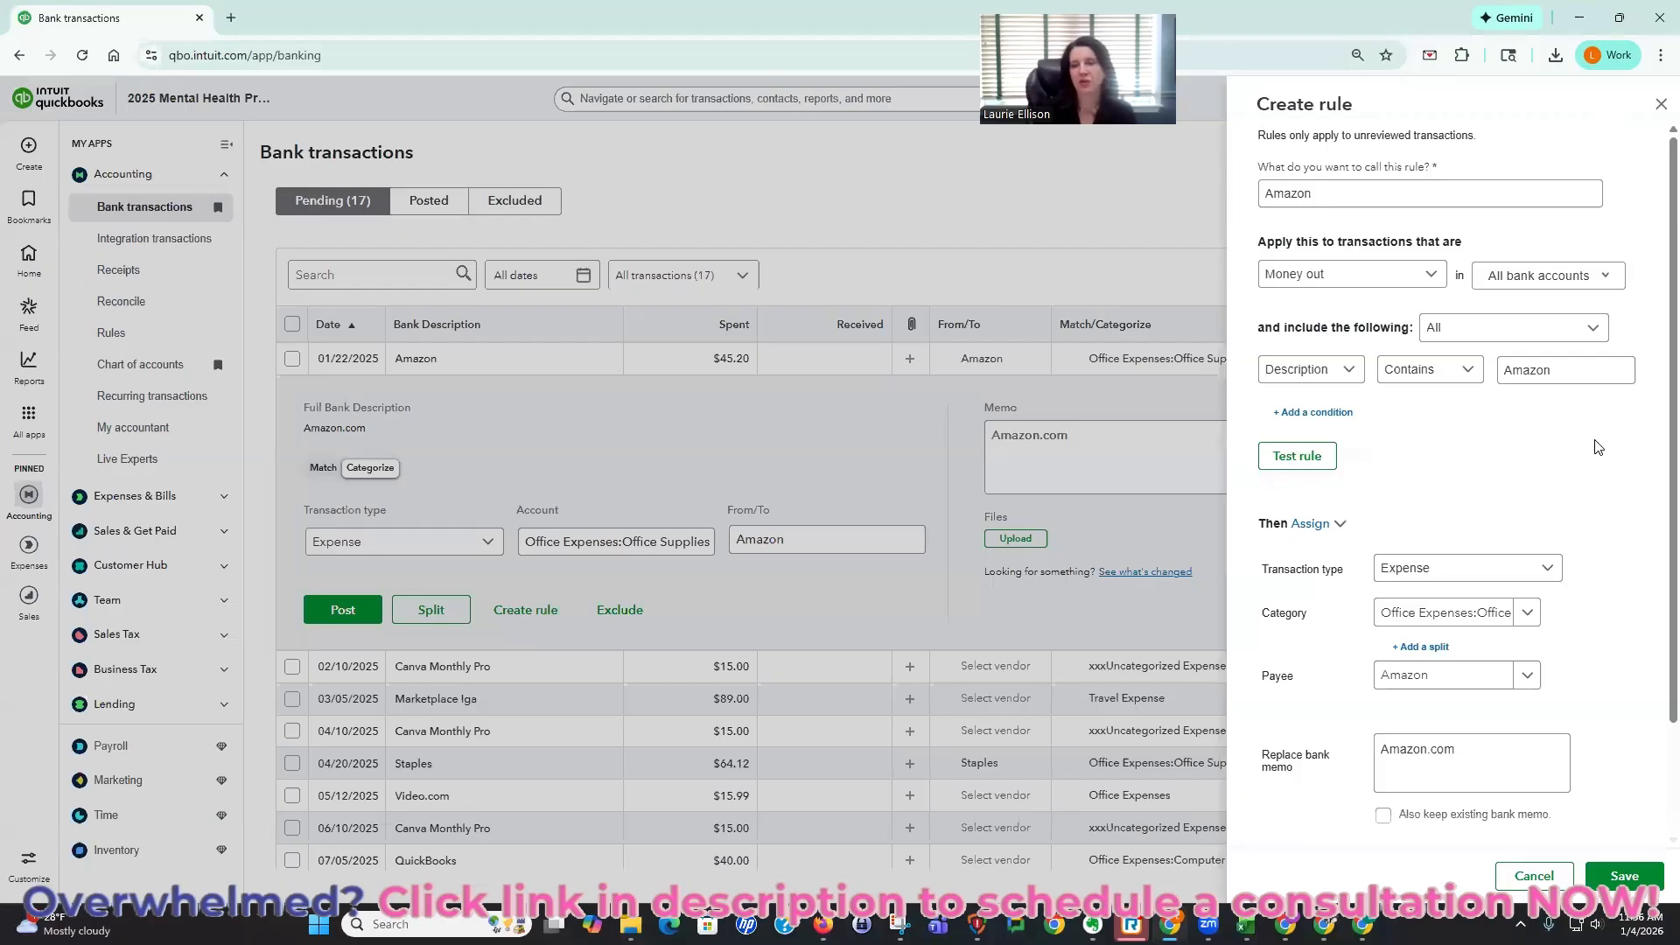
# - Make the Amazon rule's condition check the bank text, clear its replacement bank memo and save it with auto-add on
pyautogui.click(1339, 372)
pyautogui.click(1305, 435)
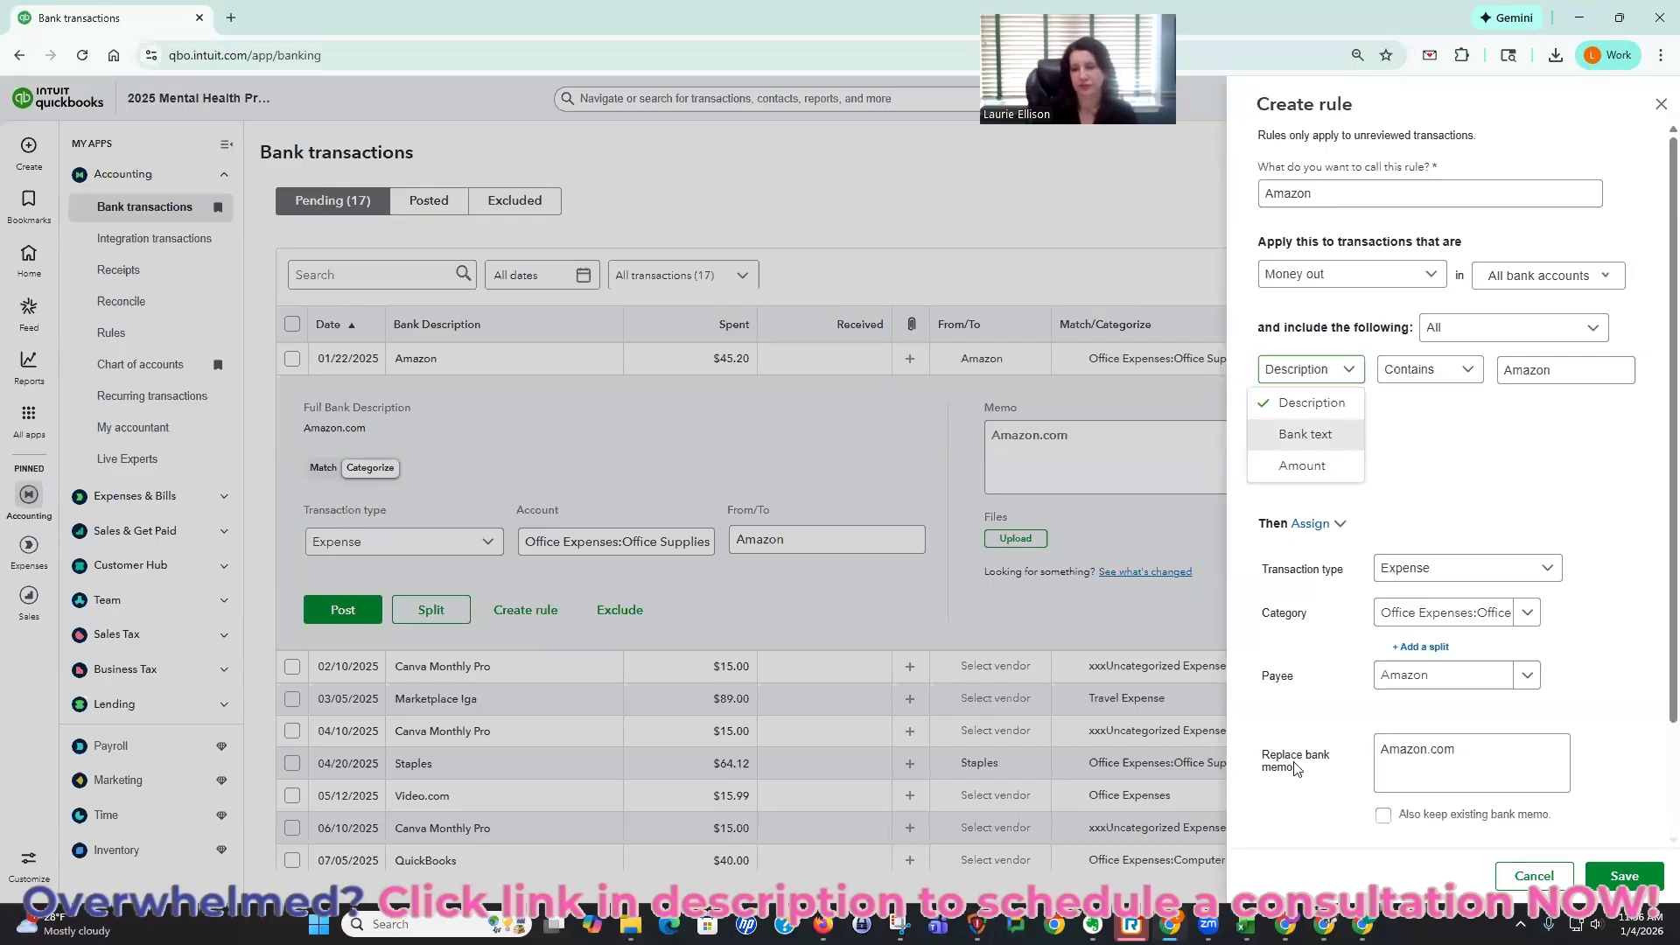
pyautogui.scroll(-3, 1297, 768)
pyautogui.click(1296, 727)
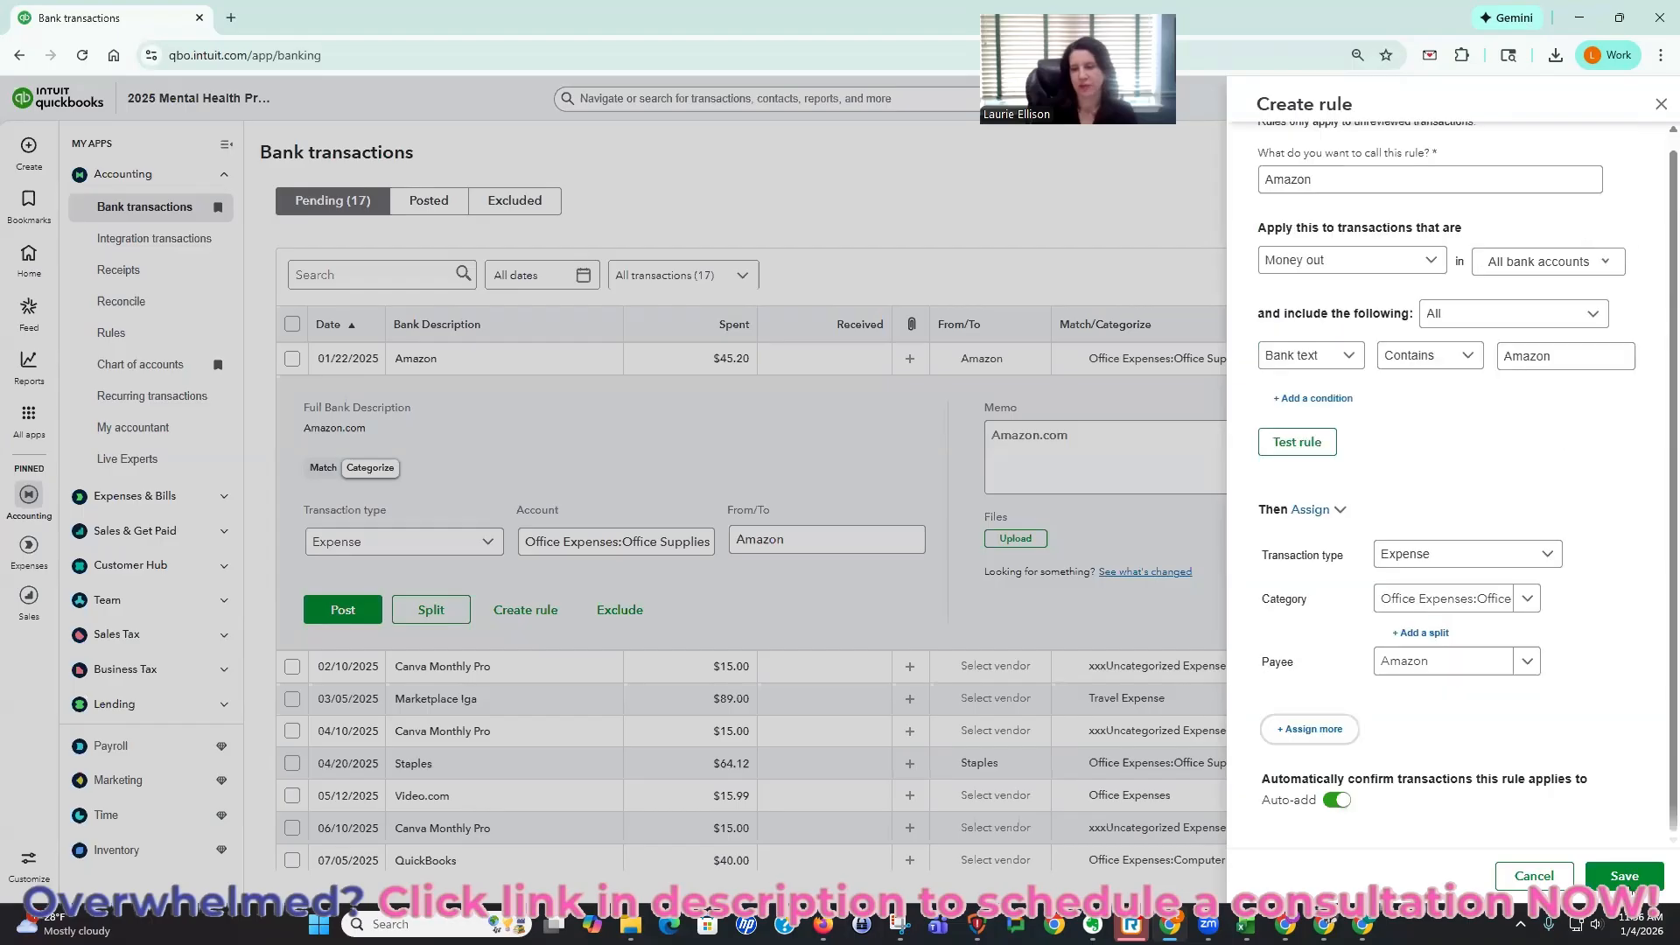
pyautogui.click(1625, 876)
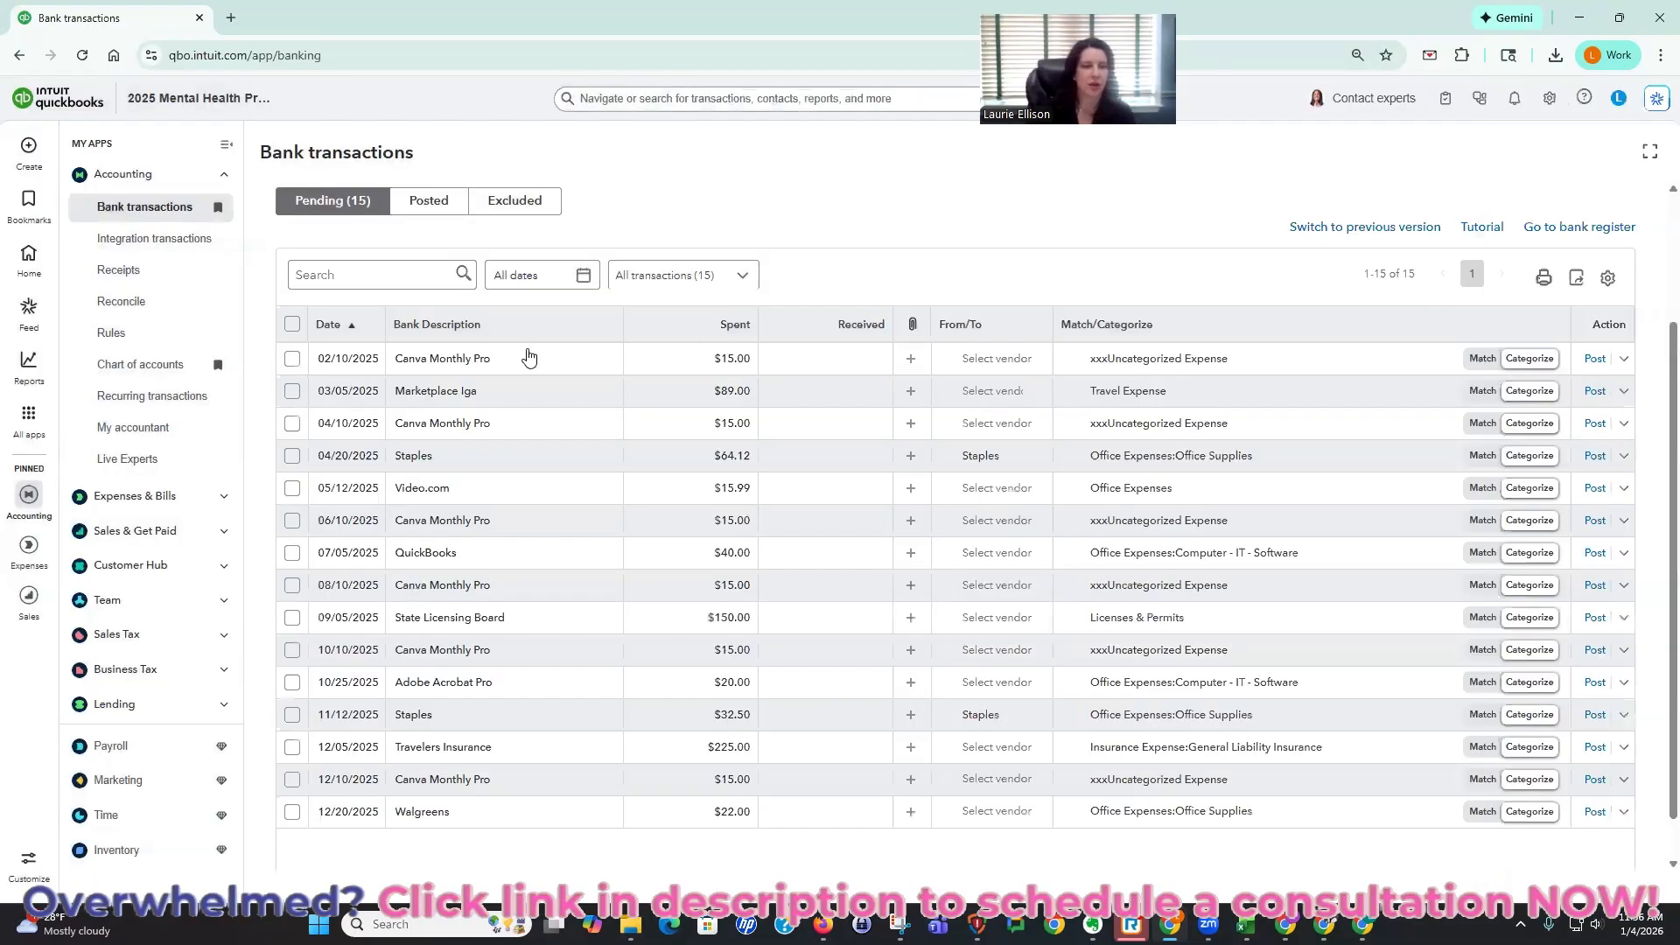
# - Categorize the 02/10/2025 Canva Monthly Pro expense as Computer - IT - Software under Office Expenses
pyautogui.click(528, 358)
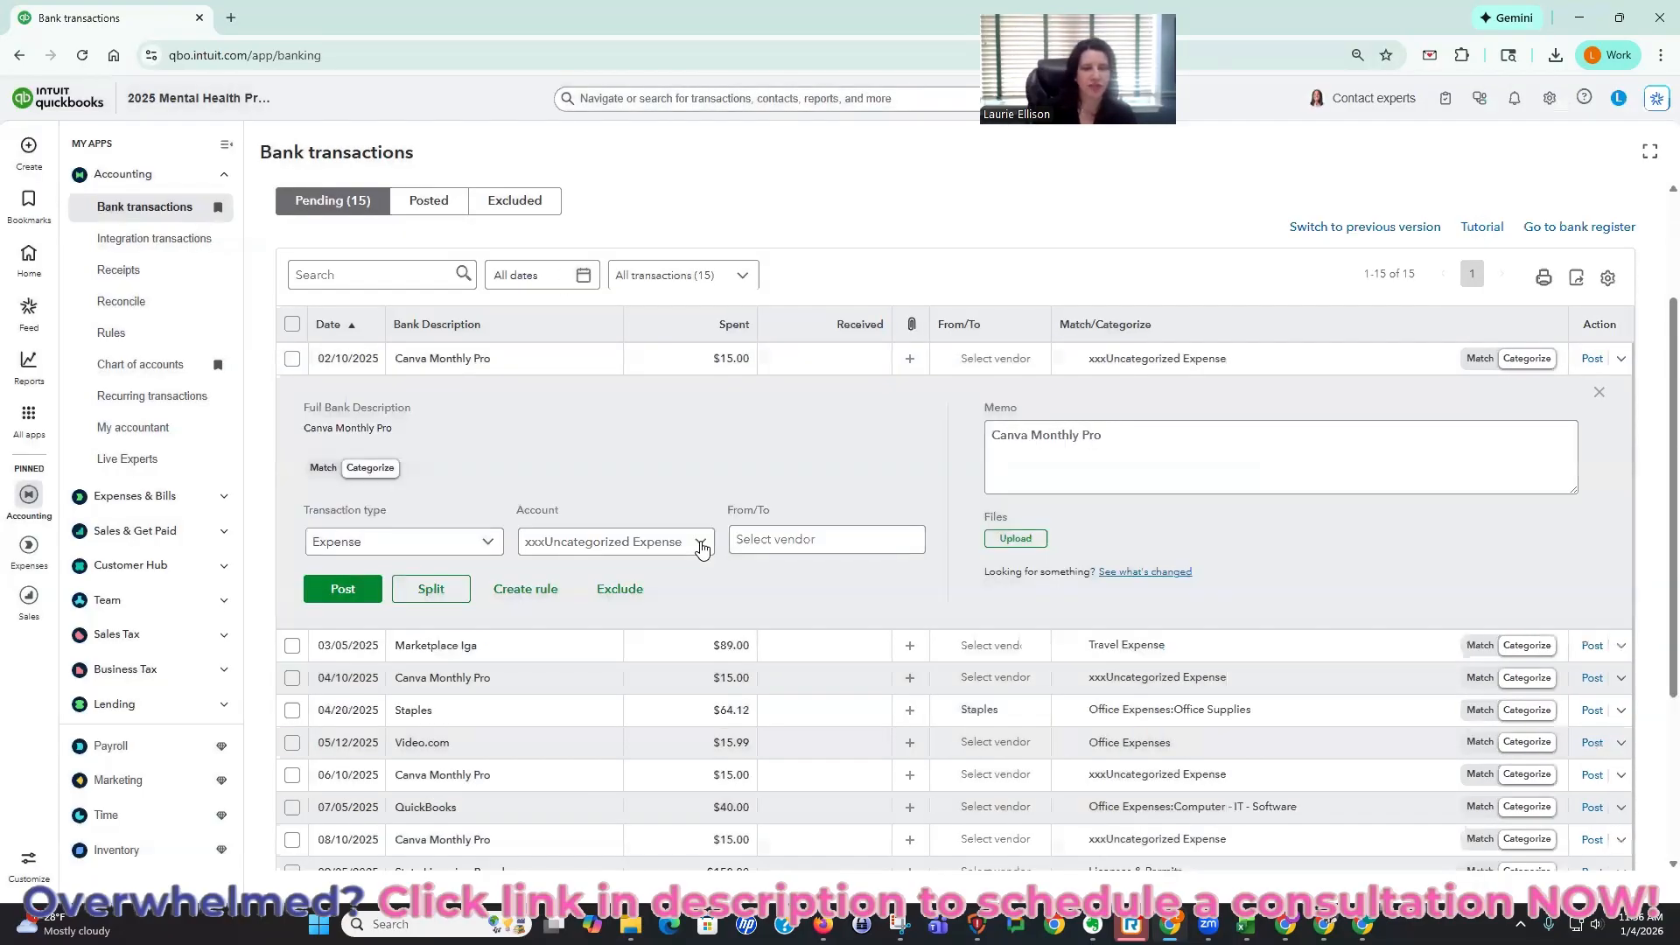
pyautogui.click(701, 547)
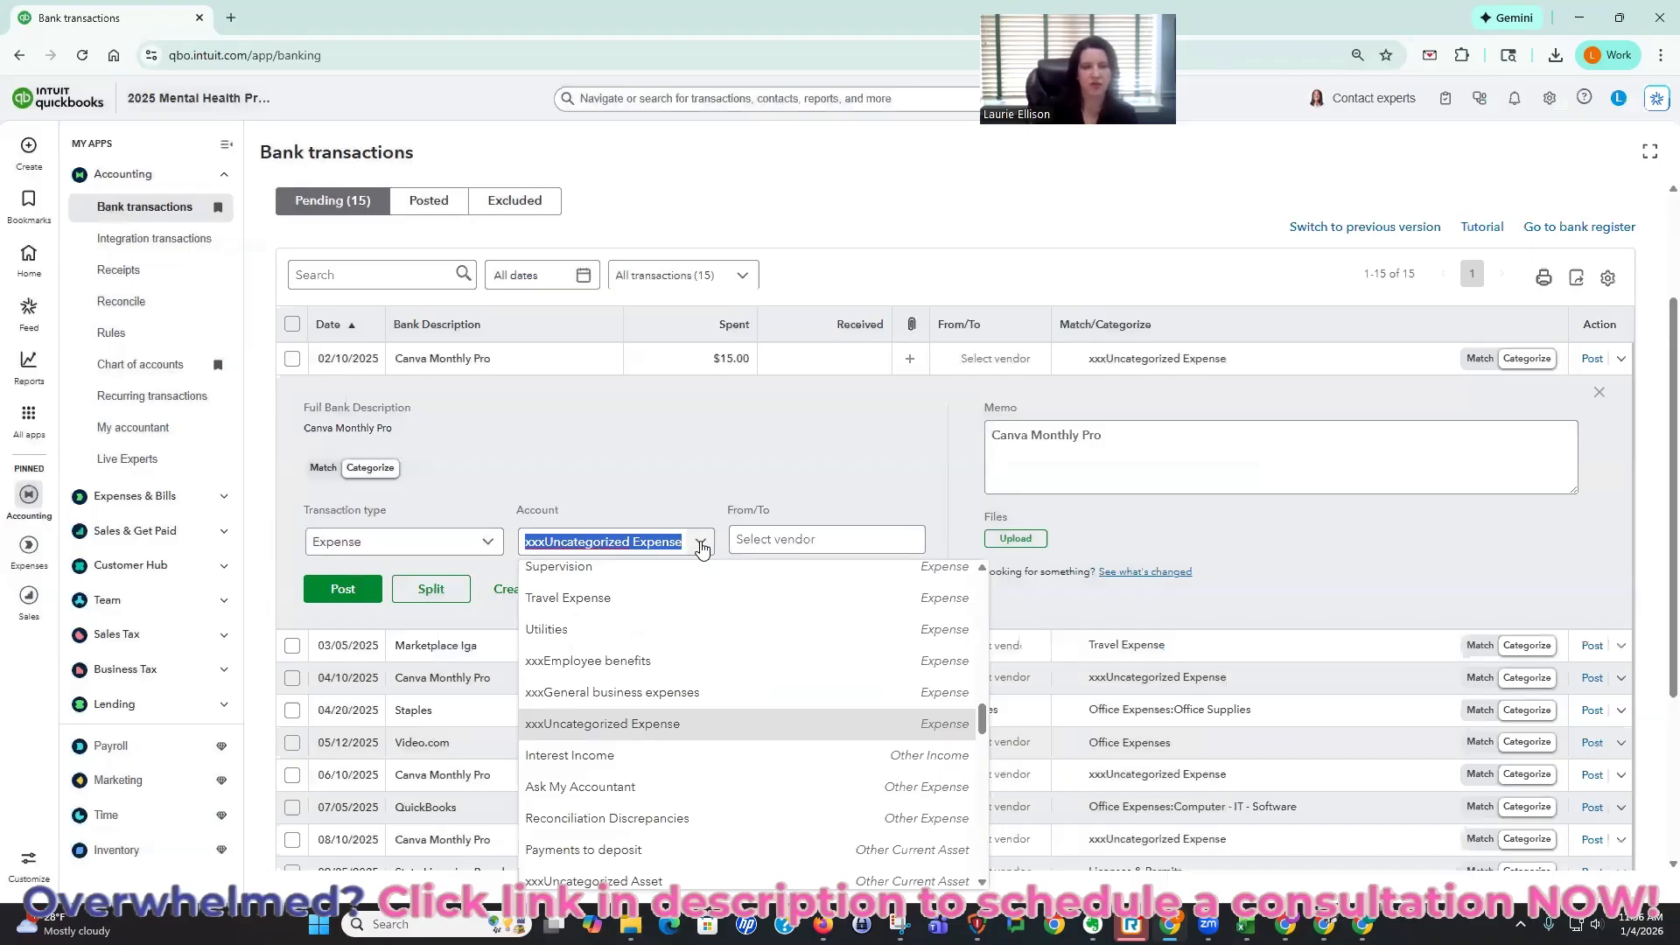
pyautogui.write('soft')
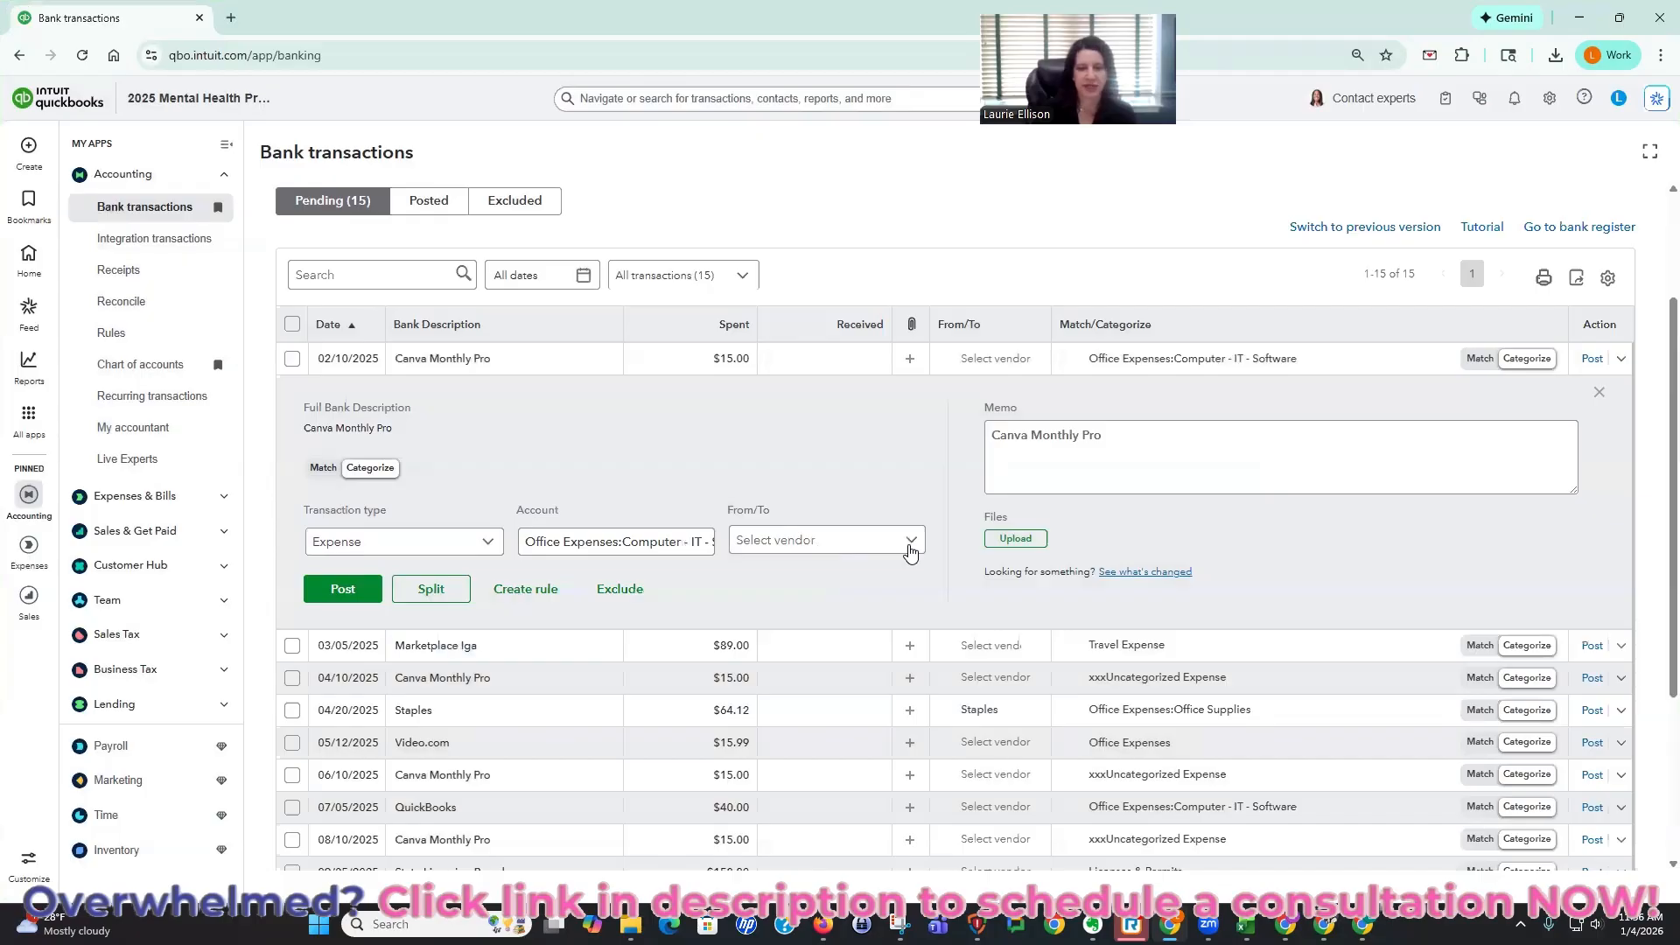
# - Add a new vendor with the company name "Canva" for the 02/10/2025 transaction and save it
pyautogui.click(910, 547)
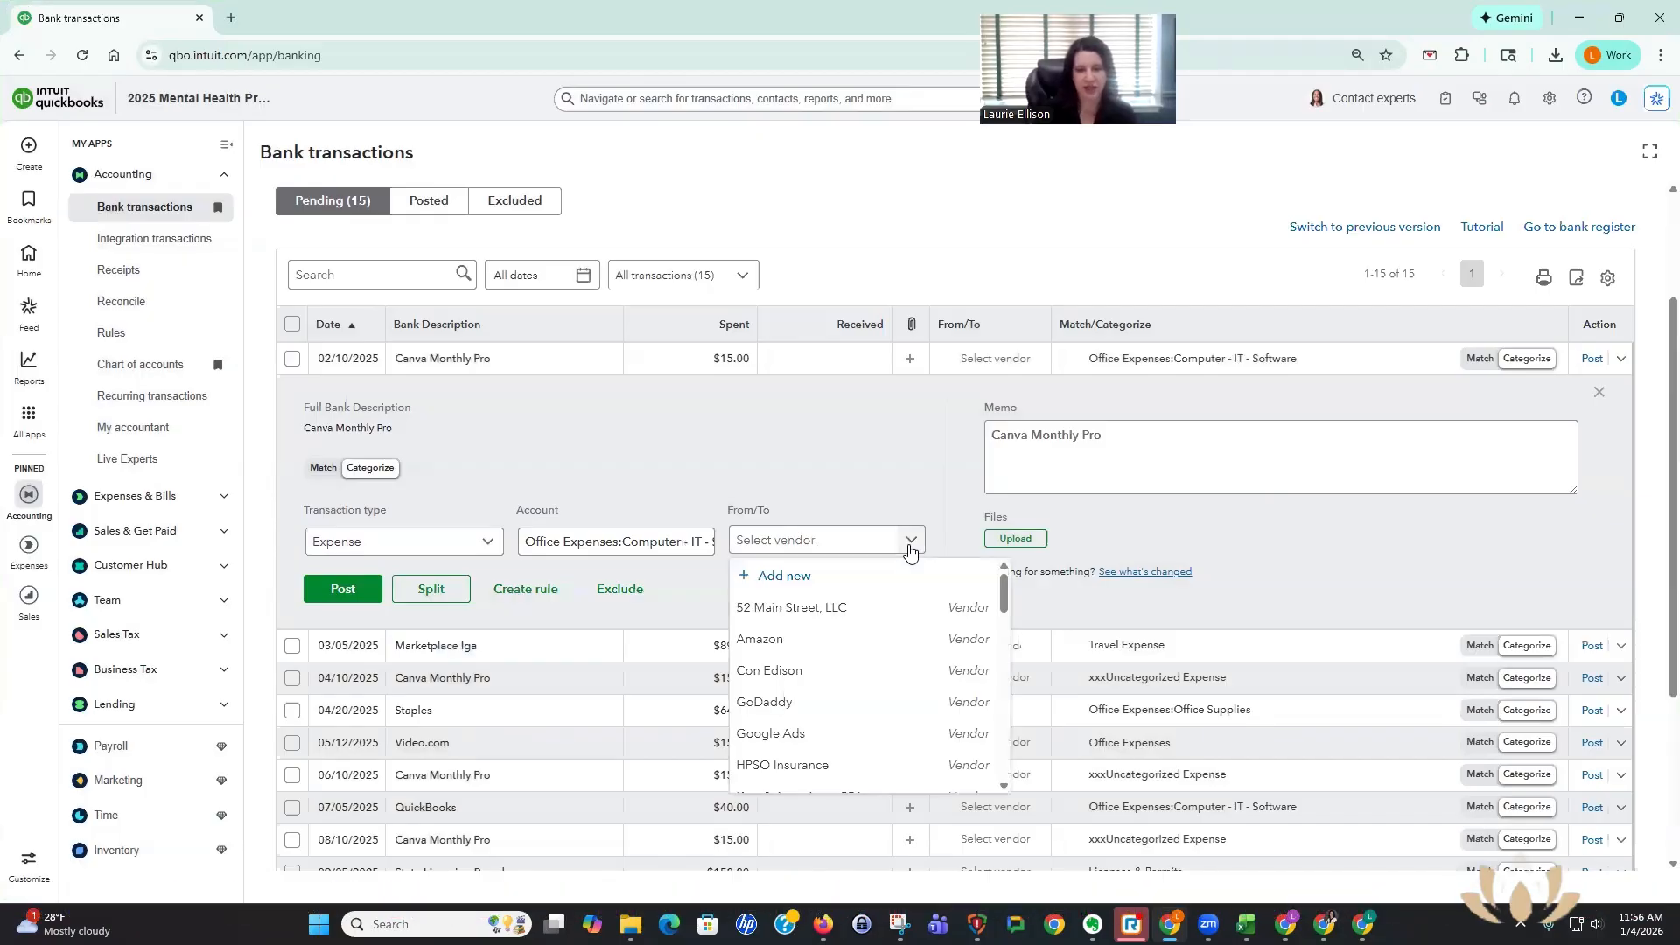
pyautogui.click(770, 576)
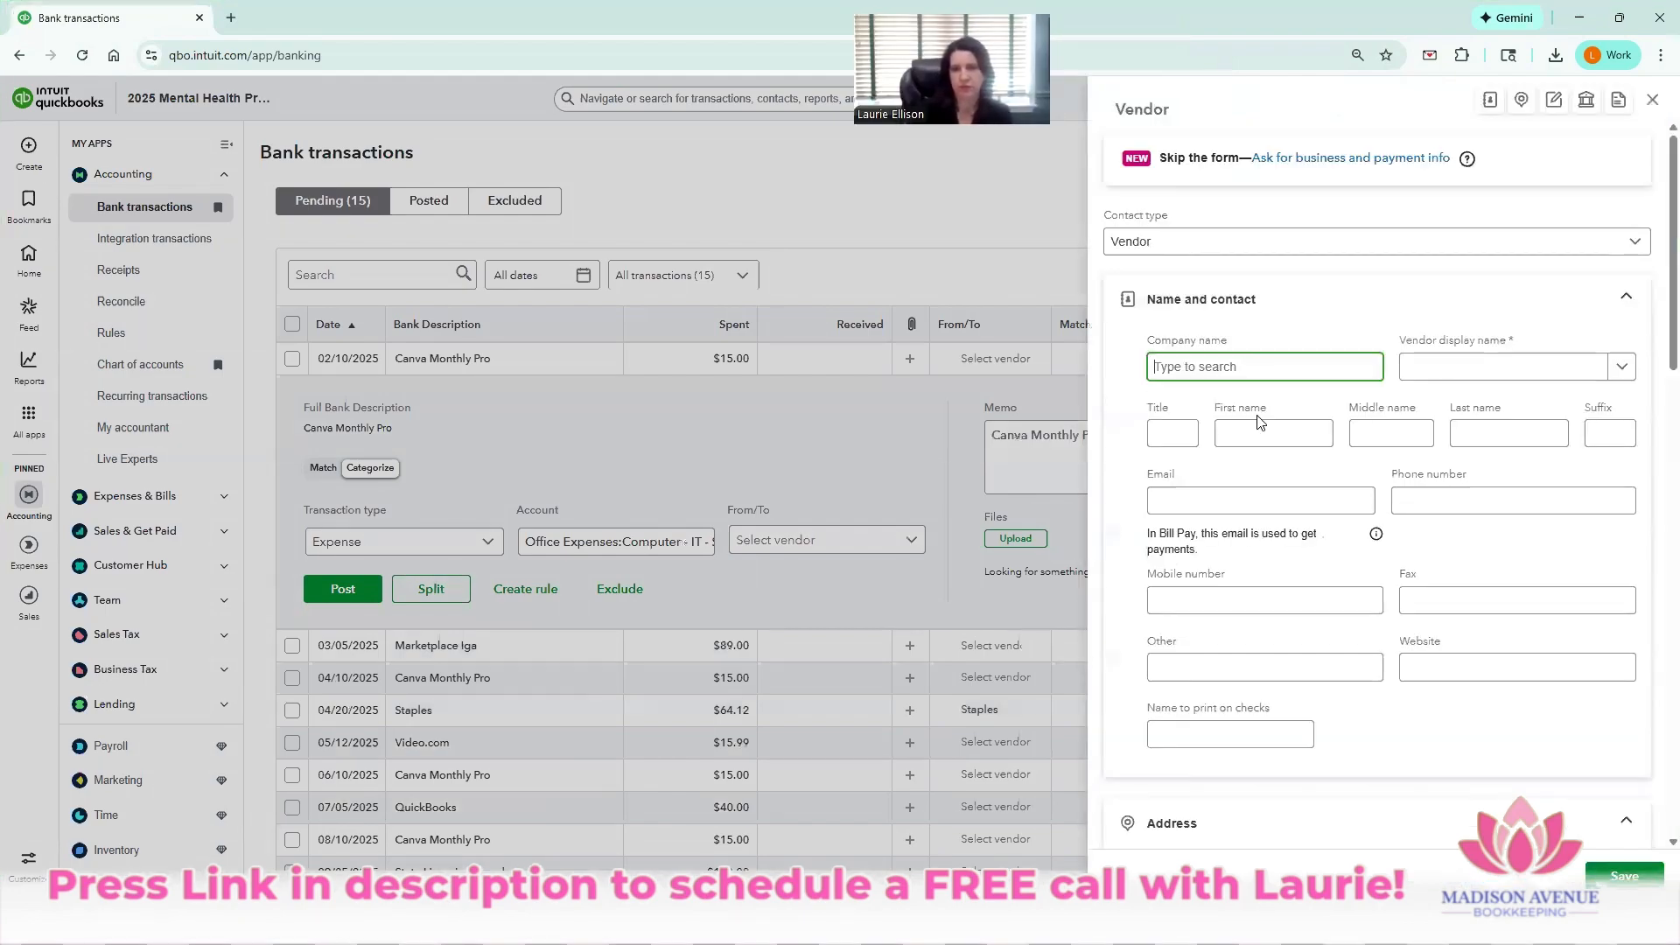
pyautogui.write('Canva')
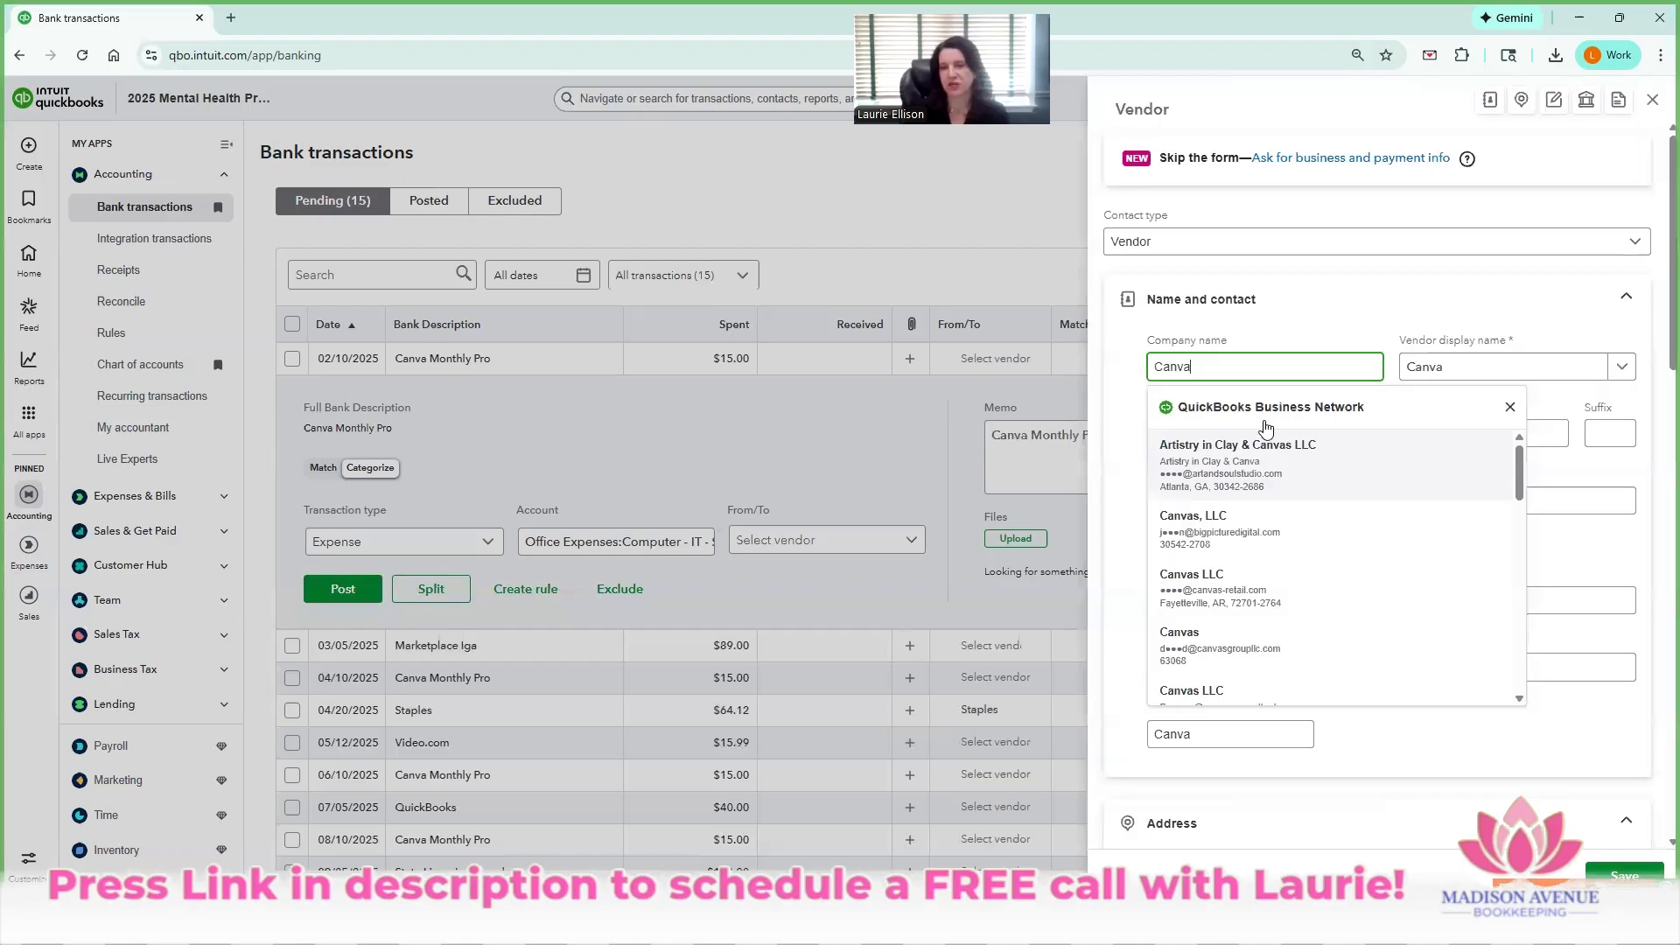
pyautogui.click(1510, 409)
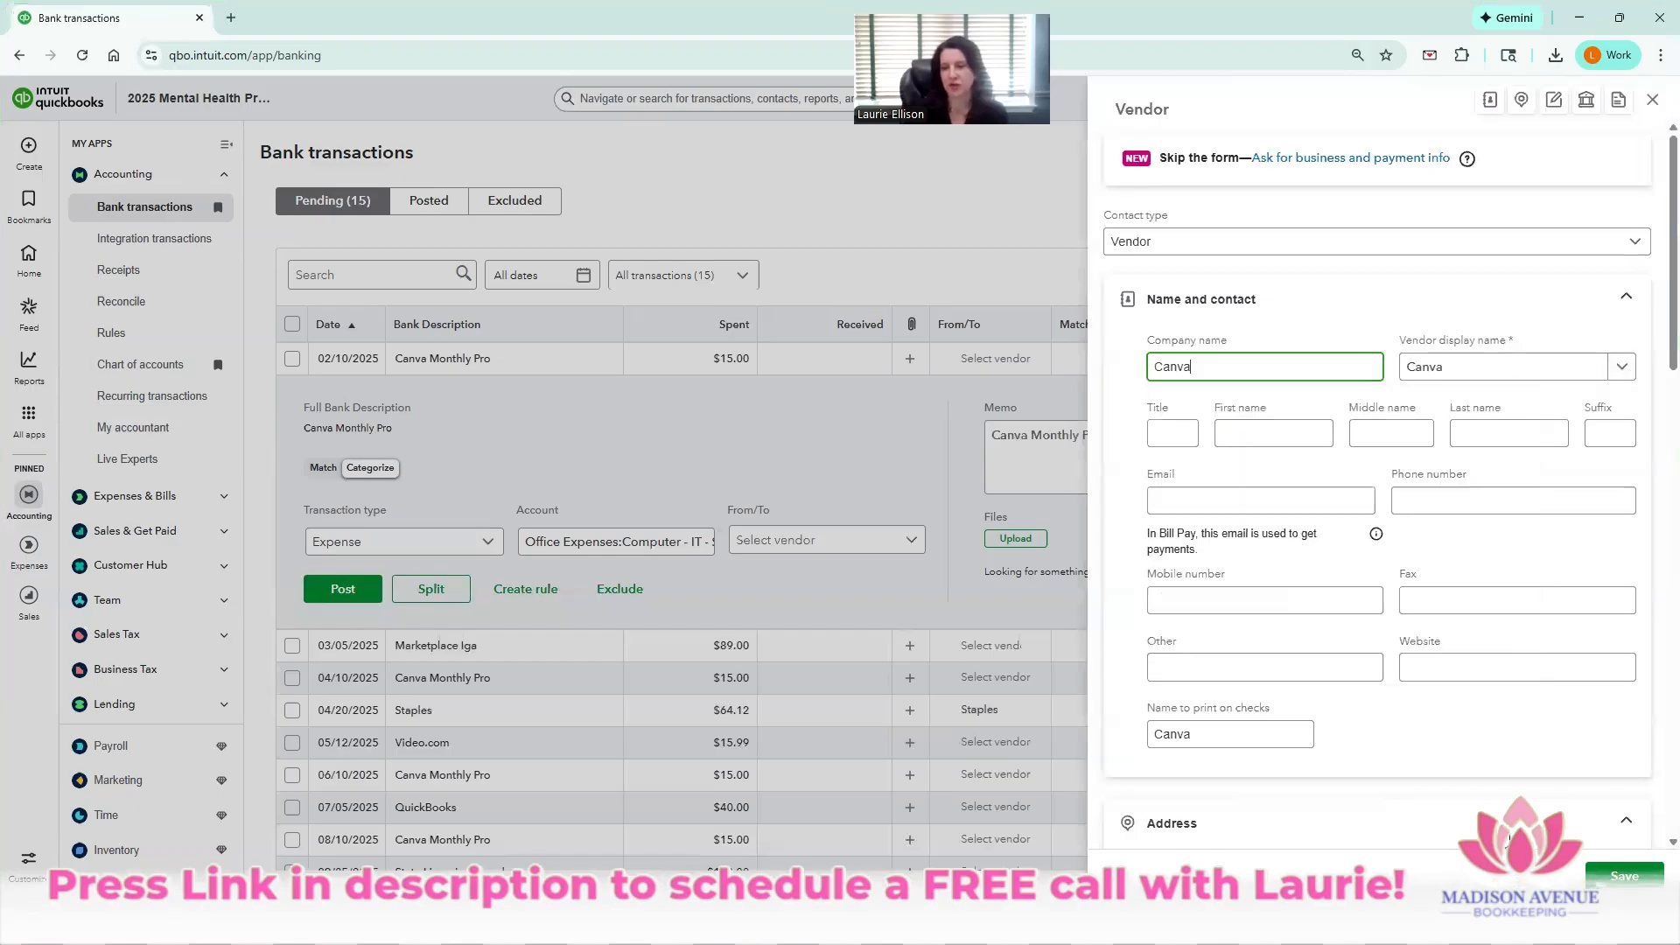
pyautogui.click(1642, 880)
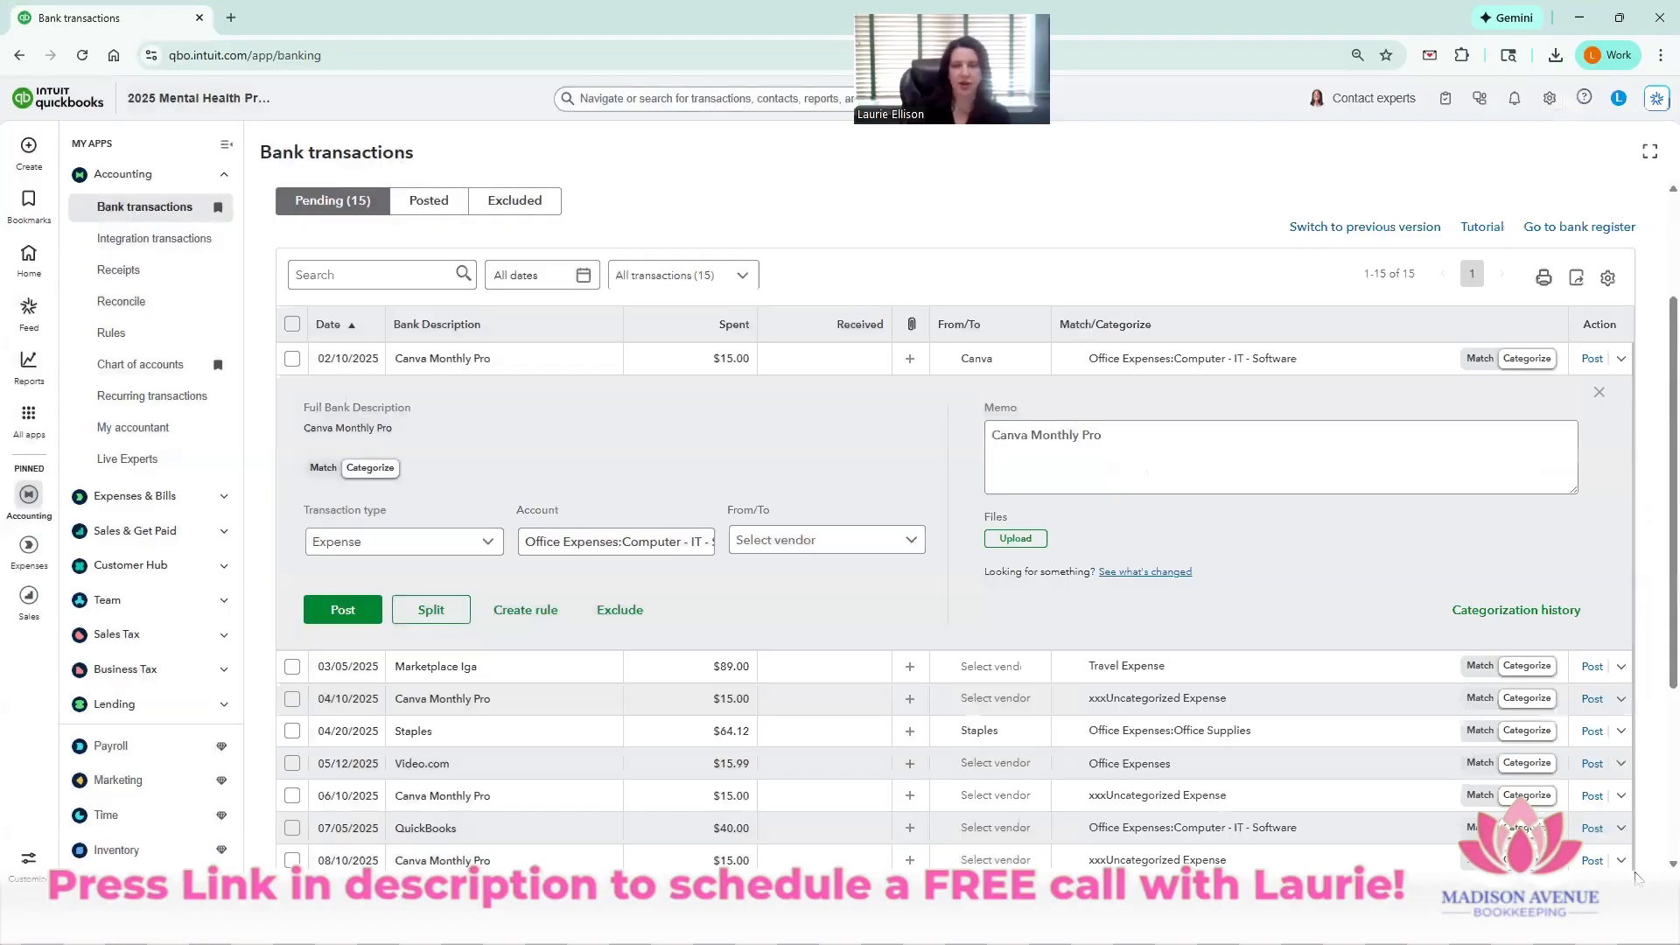
# - Create a rule named "Canva" from the 02/10/2025 Canva Monthly Pro transaction, apply it to all bank accounts and save it
pyautogui.click(532, 609)
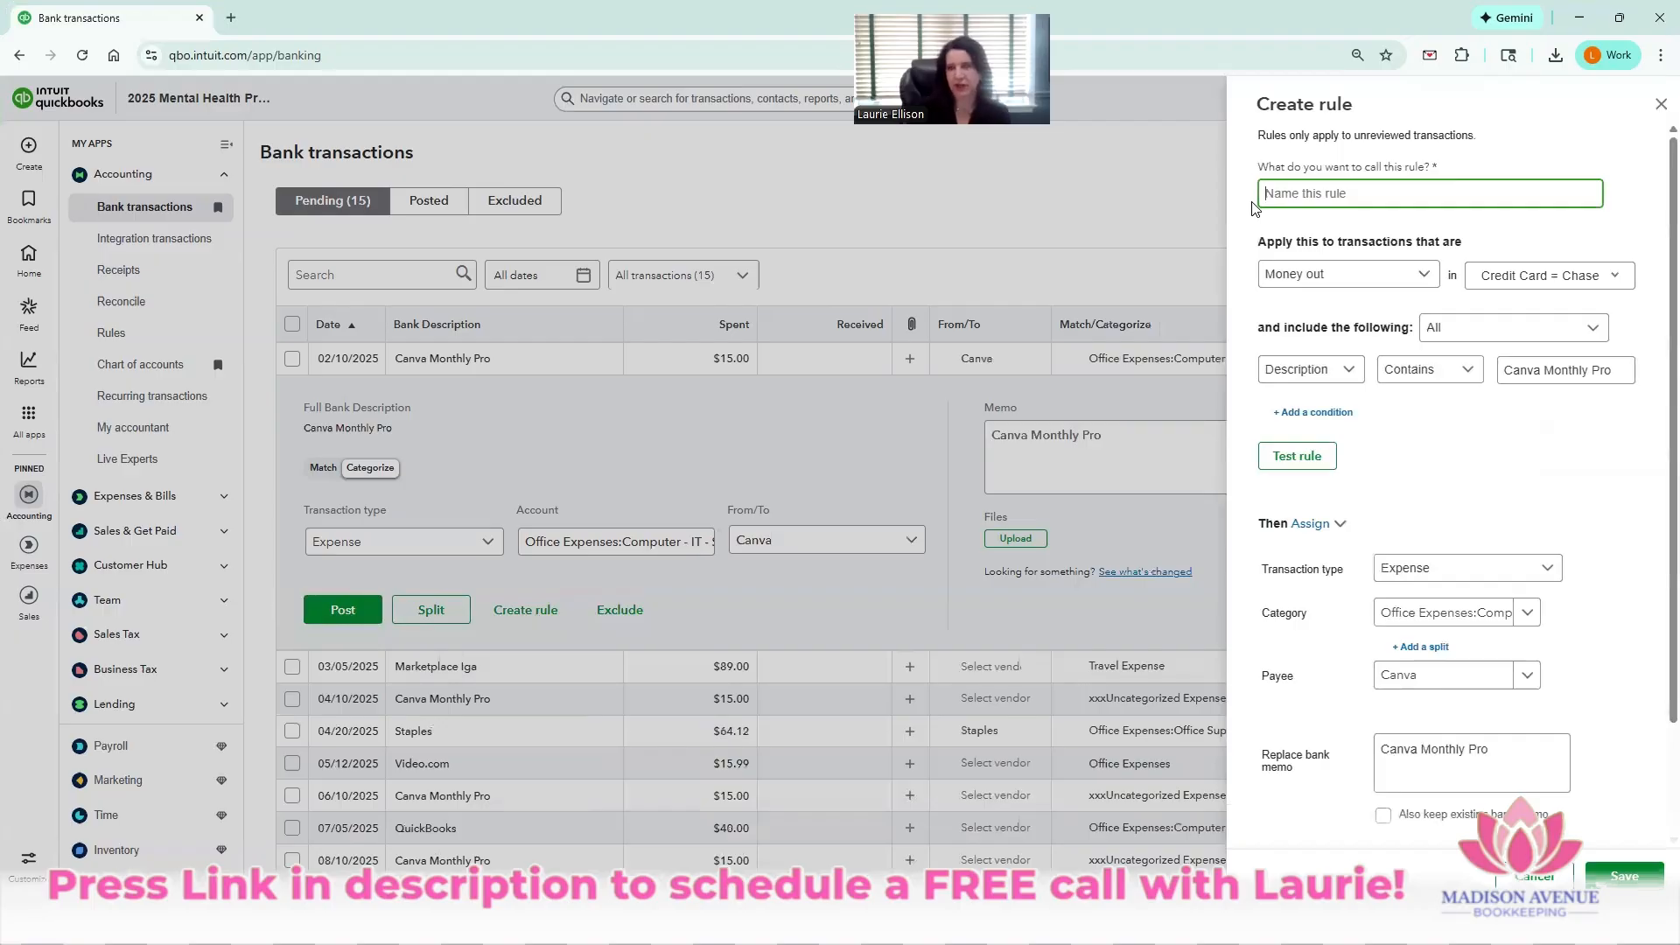
pyautogui.write('Canva')
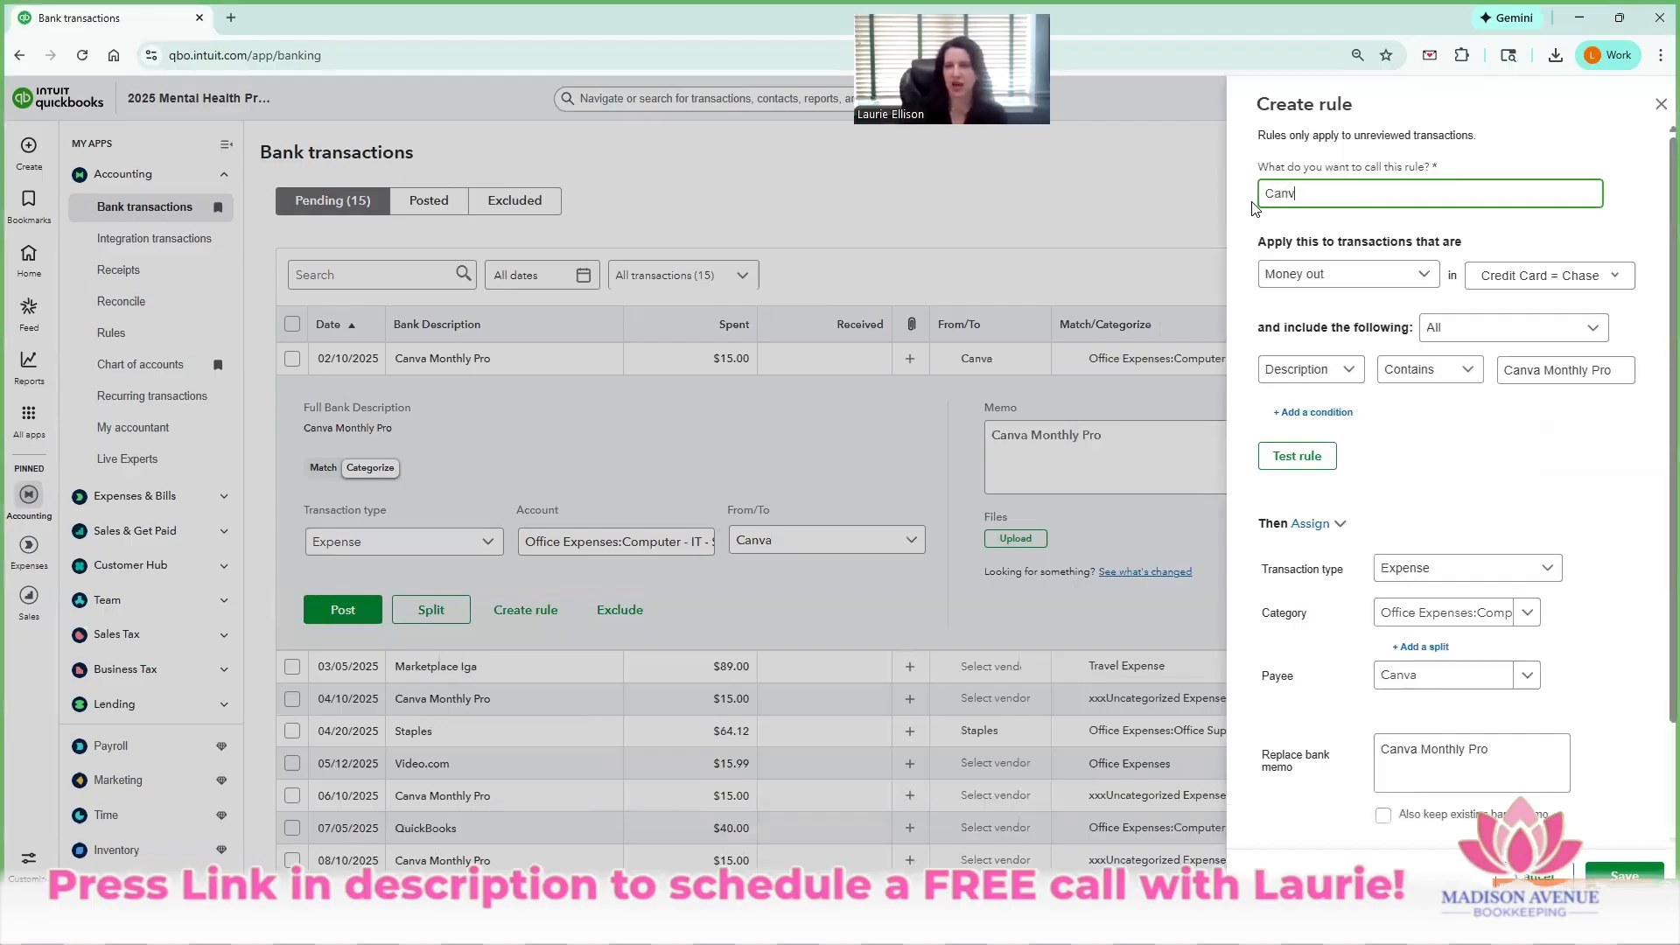
pyautogui.click(1582, 292)
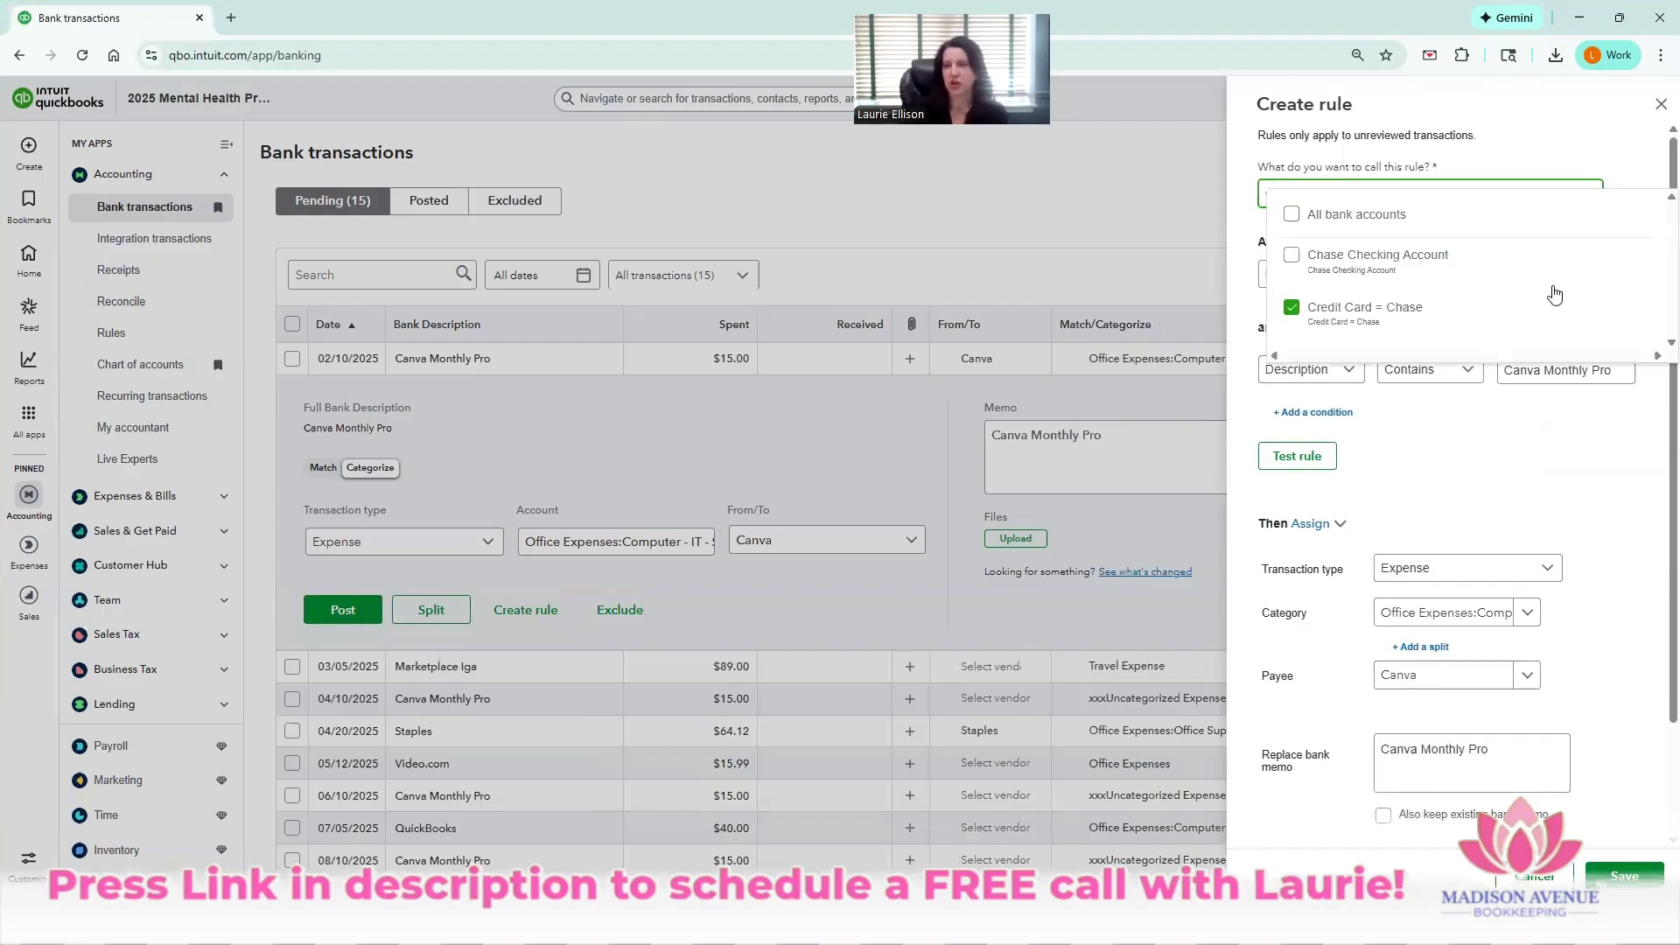
pyautogui.click(1356, 214)
pyautogui.click(1618, 162)
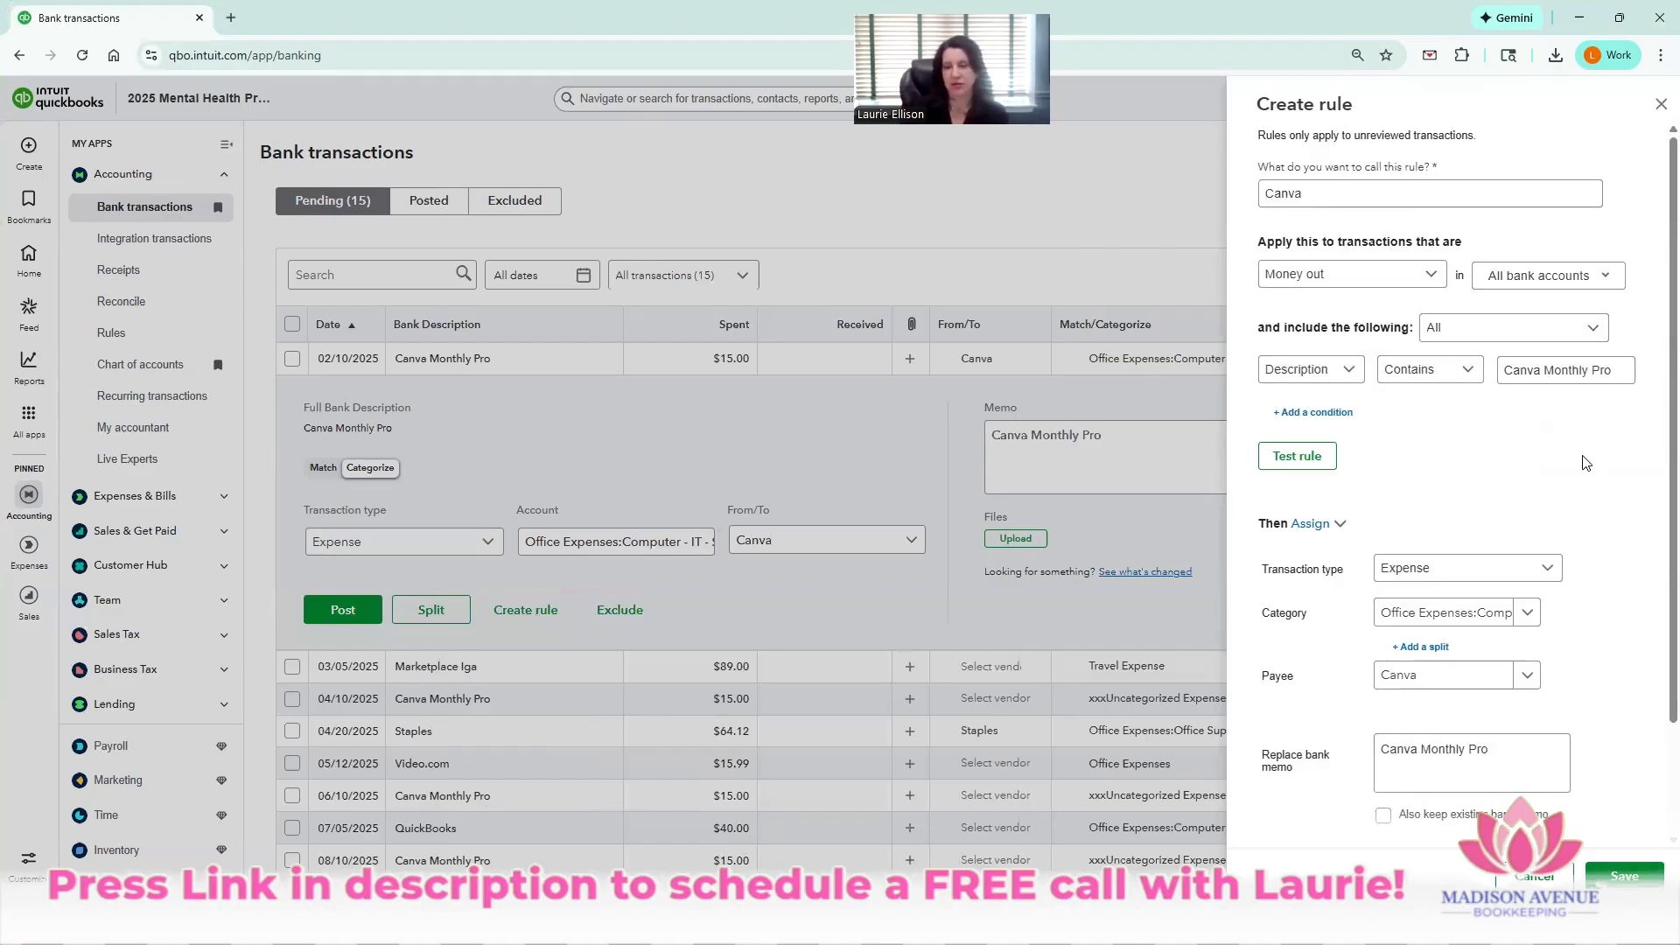
pyautogui.scroll(-2, 1575, 460)
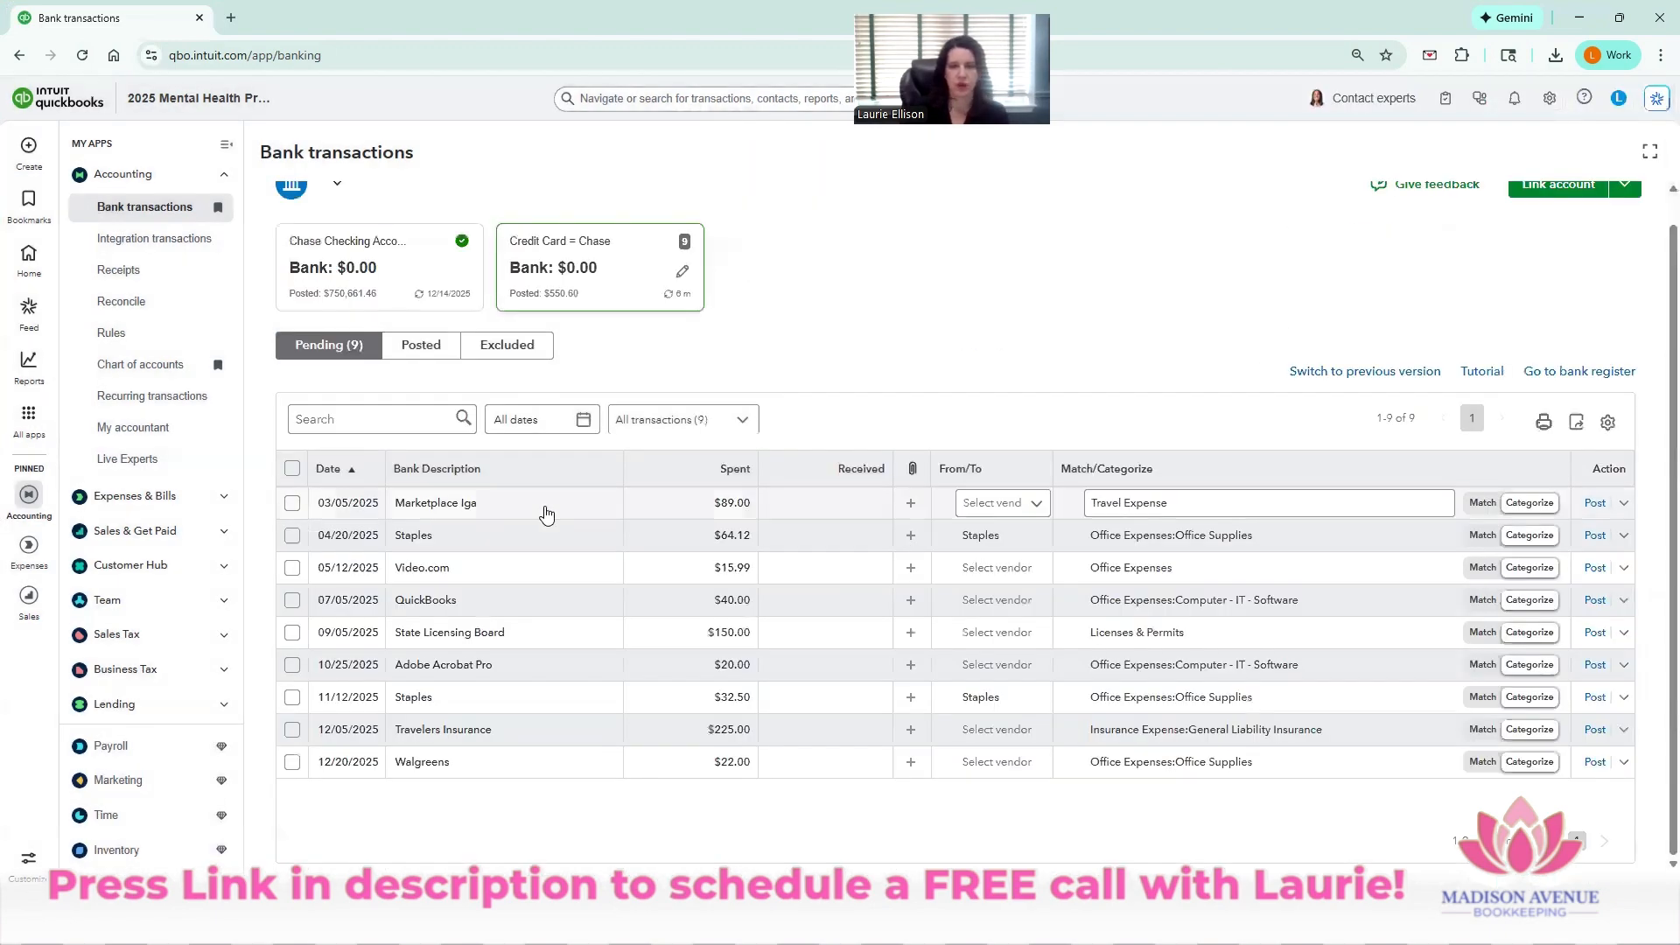
# - Start a rule from the 04/20/2025 Staples transaction, name it "Staples" and apply it to all bank accounts
pyautogui.click(542, 535)
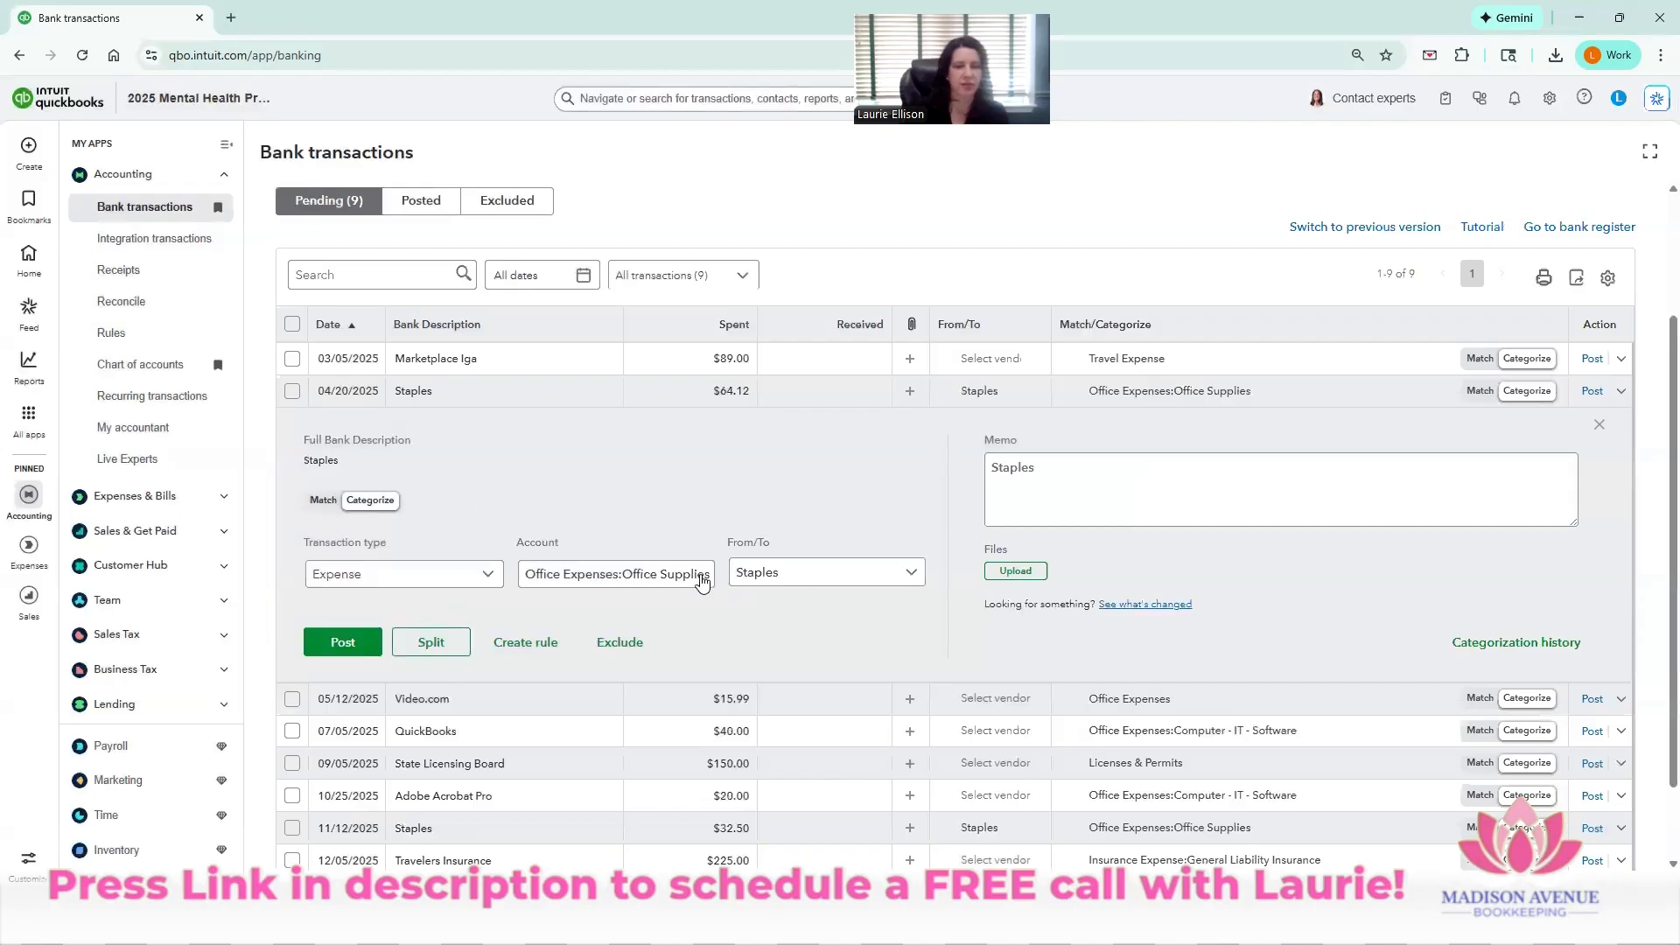
pyautogui.click(526, 644)
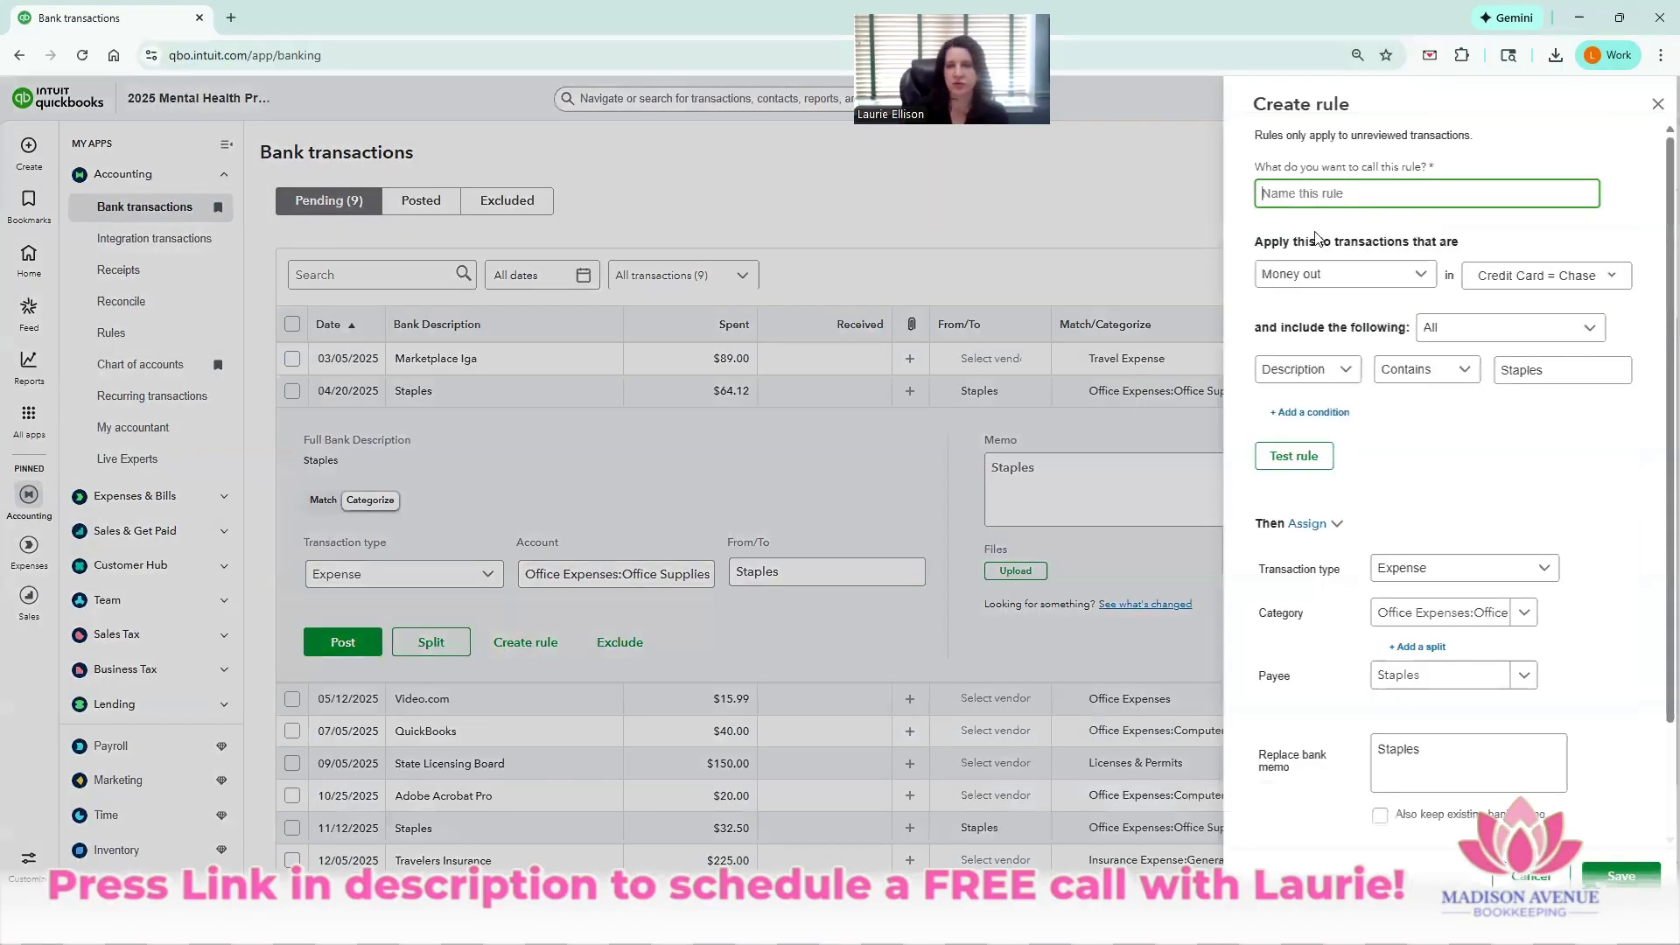
pyautogui.write('S')
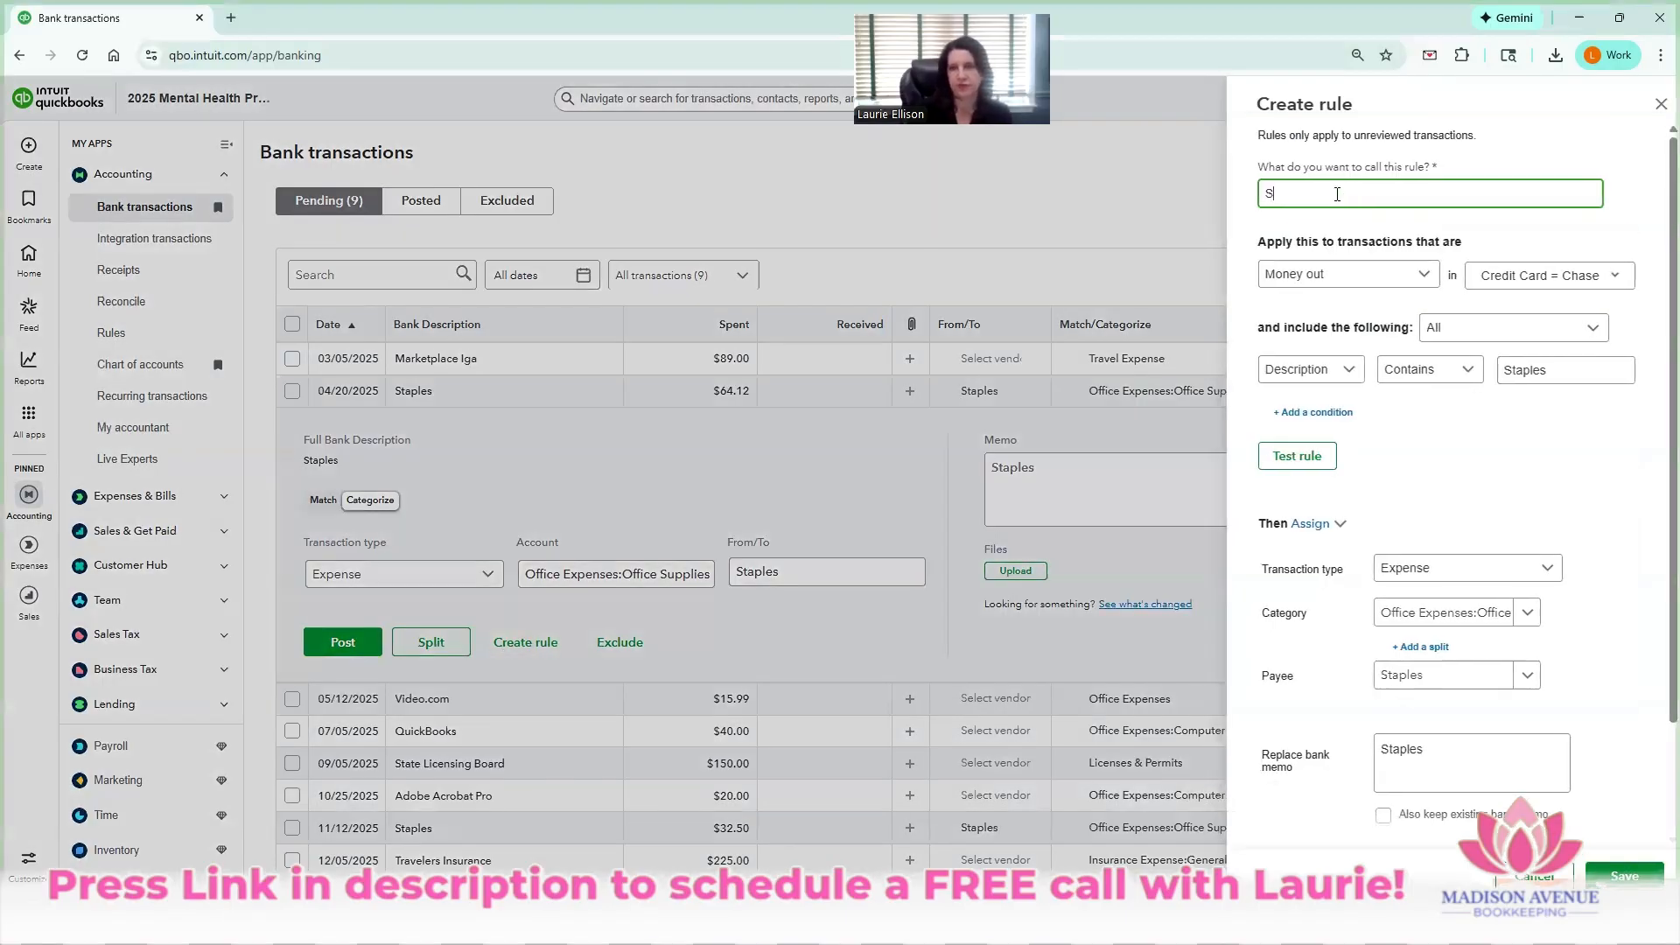
pyautogui.write('taples')
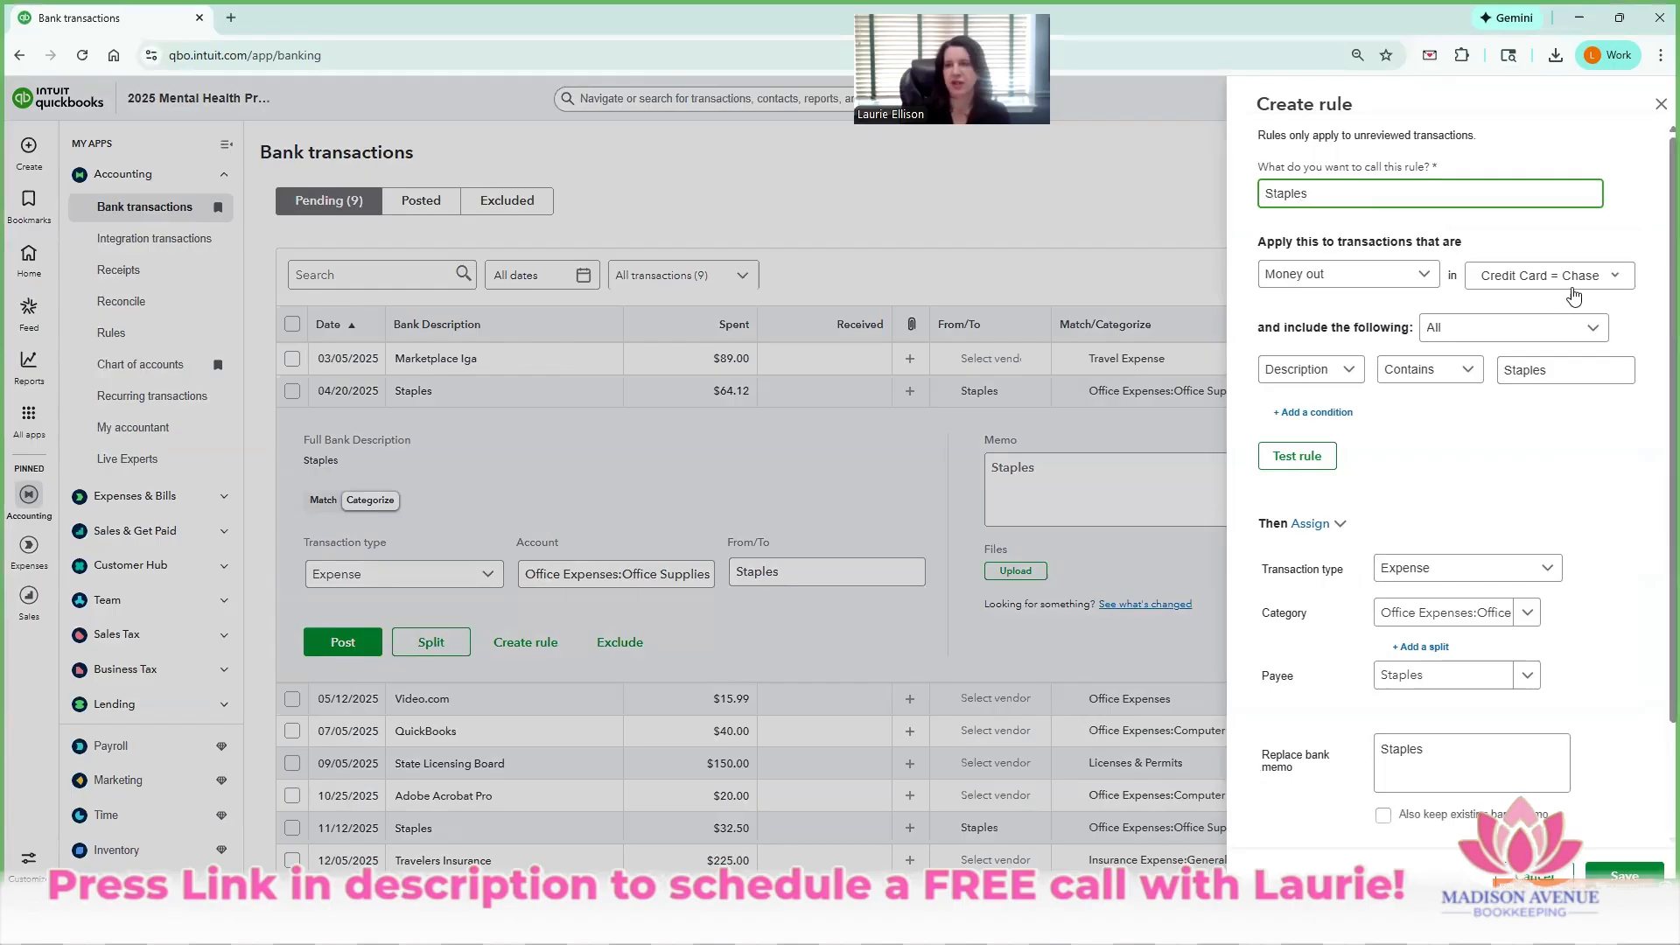
pyautogui.click(1572, 281)
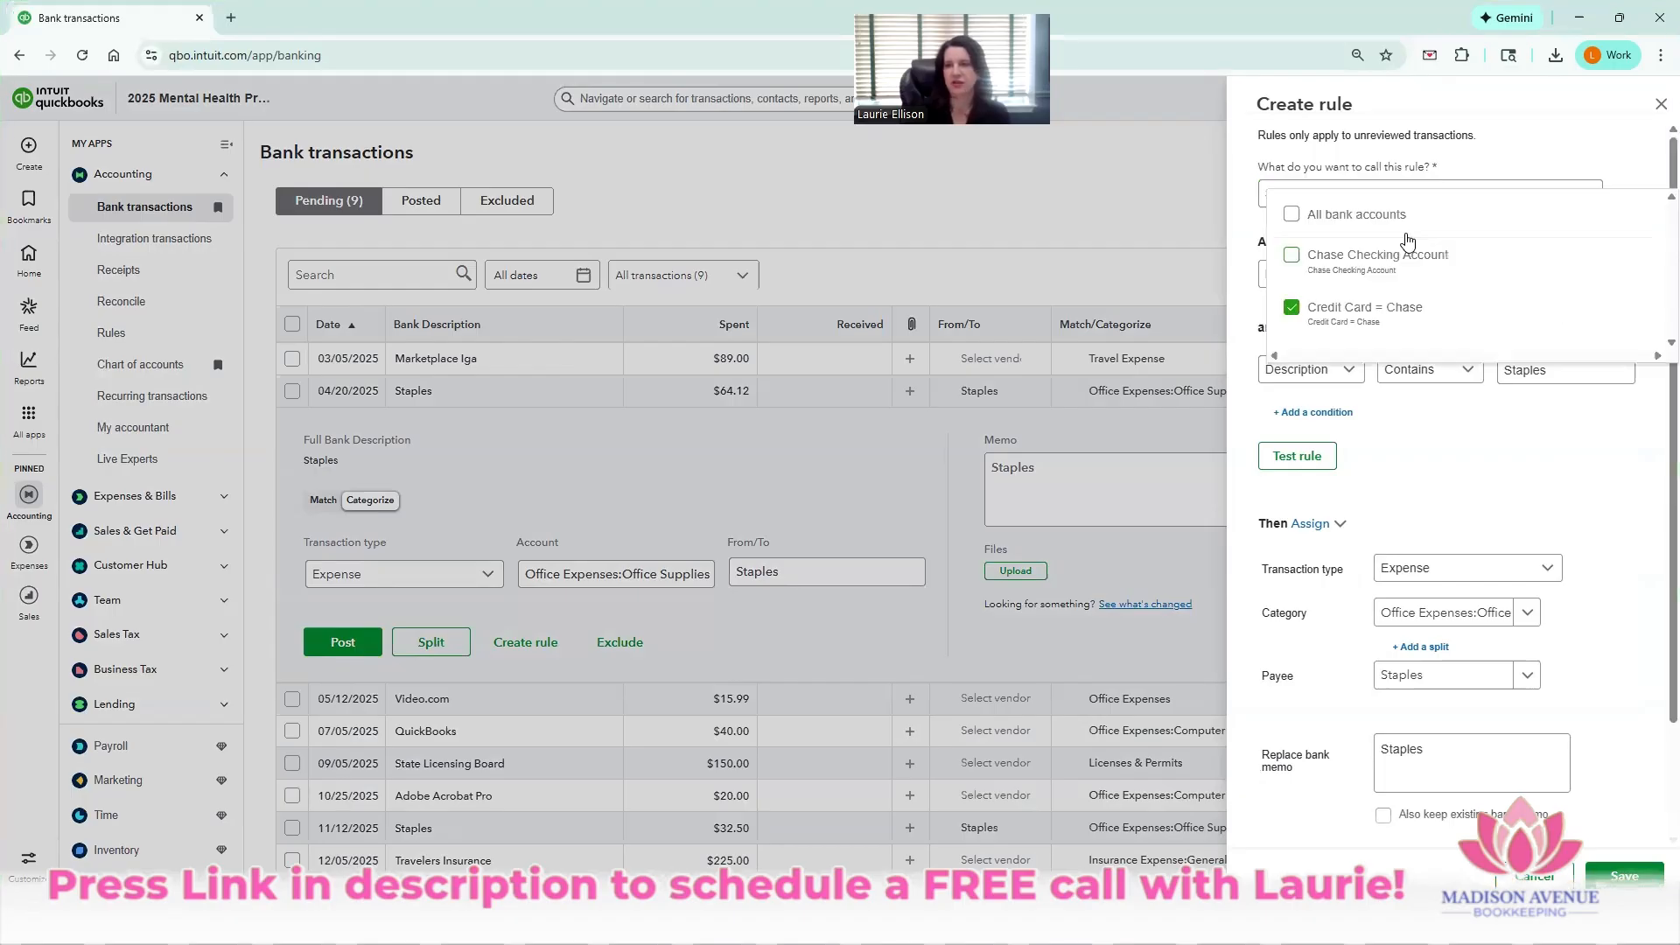
pyautogui.click(1494, 460)
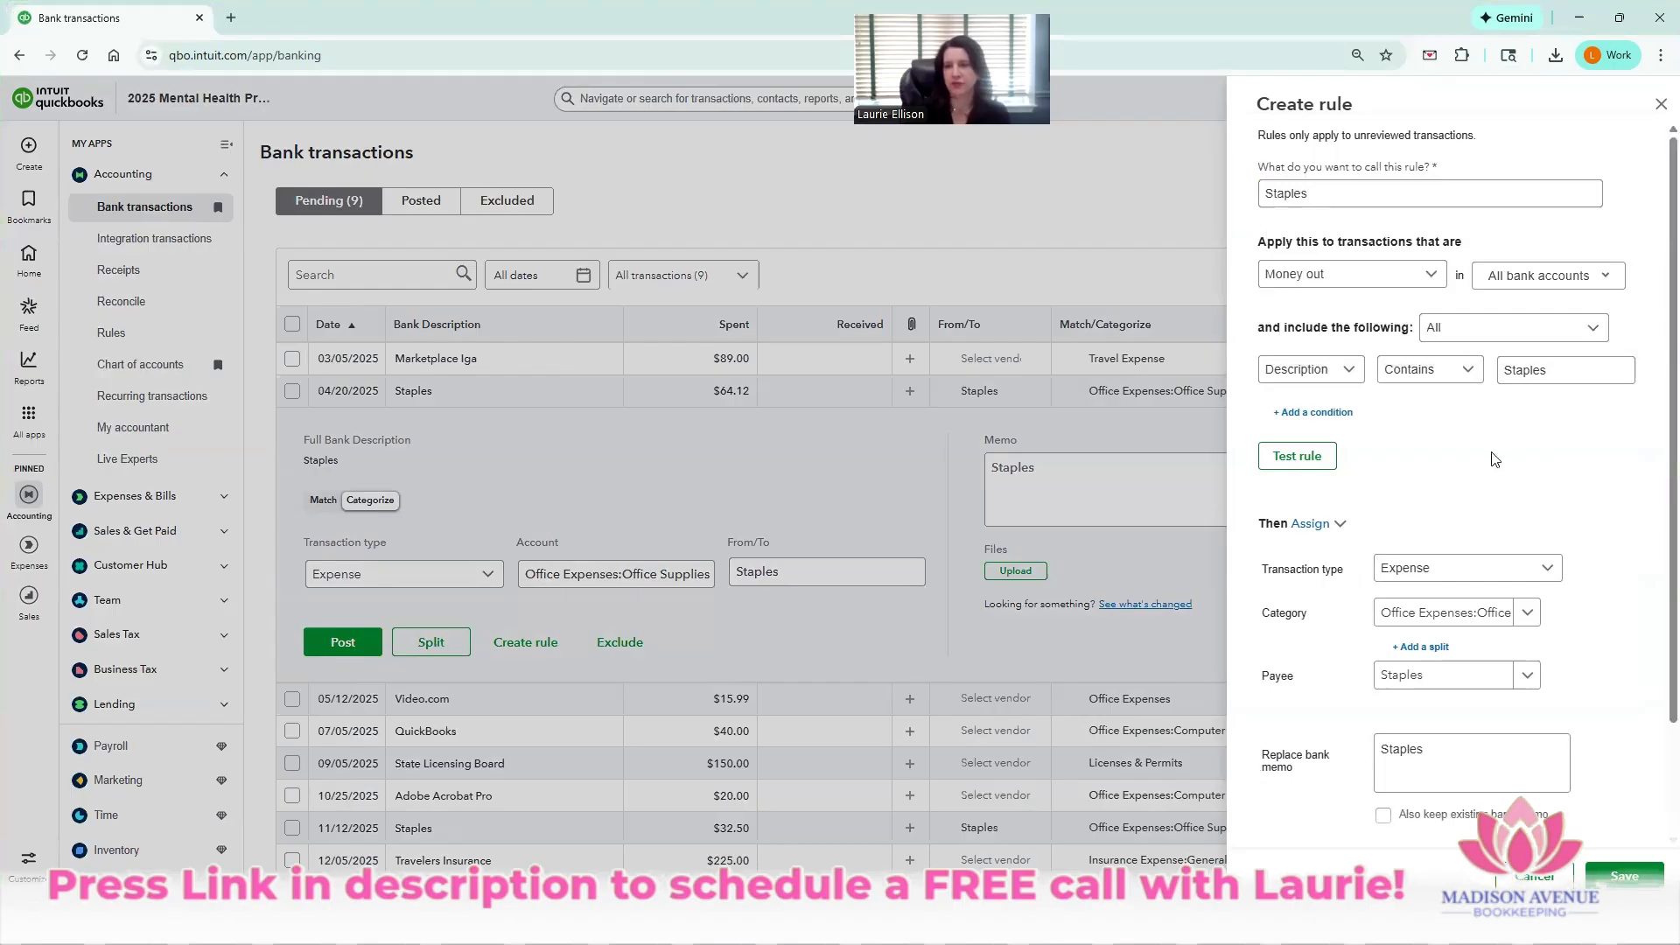
# - Make the Staples rule's condition check the bank text for "Staples" and save the rule
pyautogui.scroll(-1, 1322, 285)
pyautogui.click(1322, 285)
pyautogui.click(1306, 349)
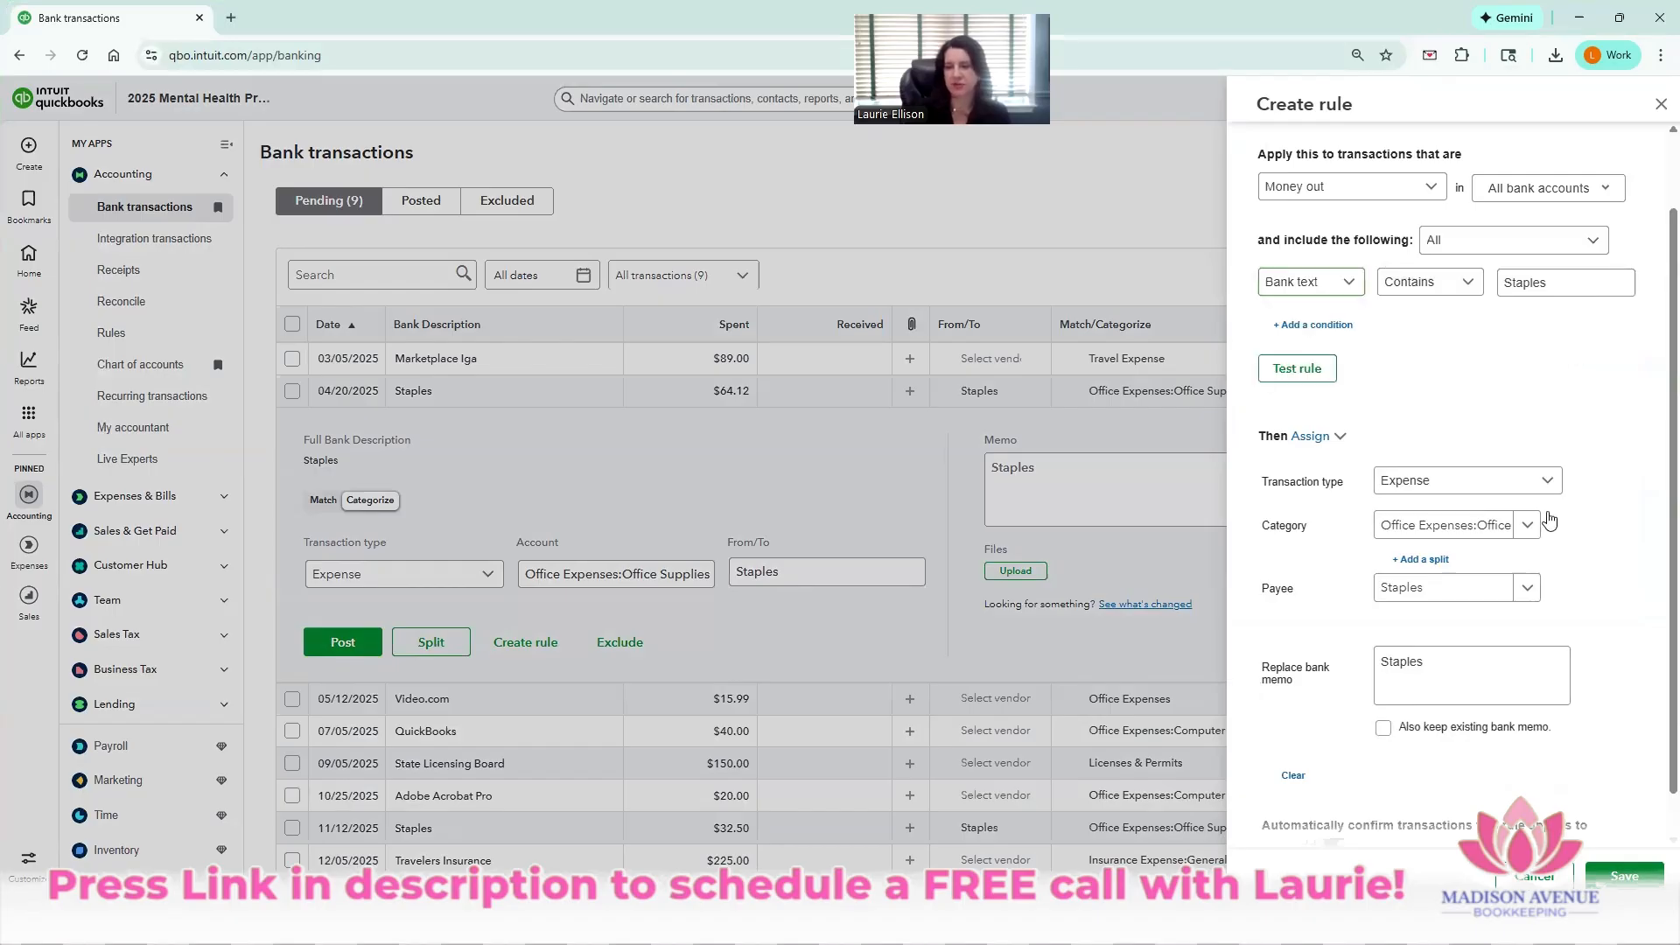
pyautogui.scroll(-1, 1312, 752)
pyautogui.scroll(3, 1467, 556)
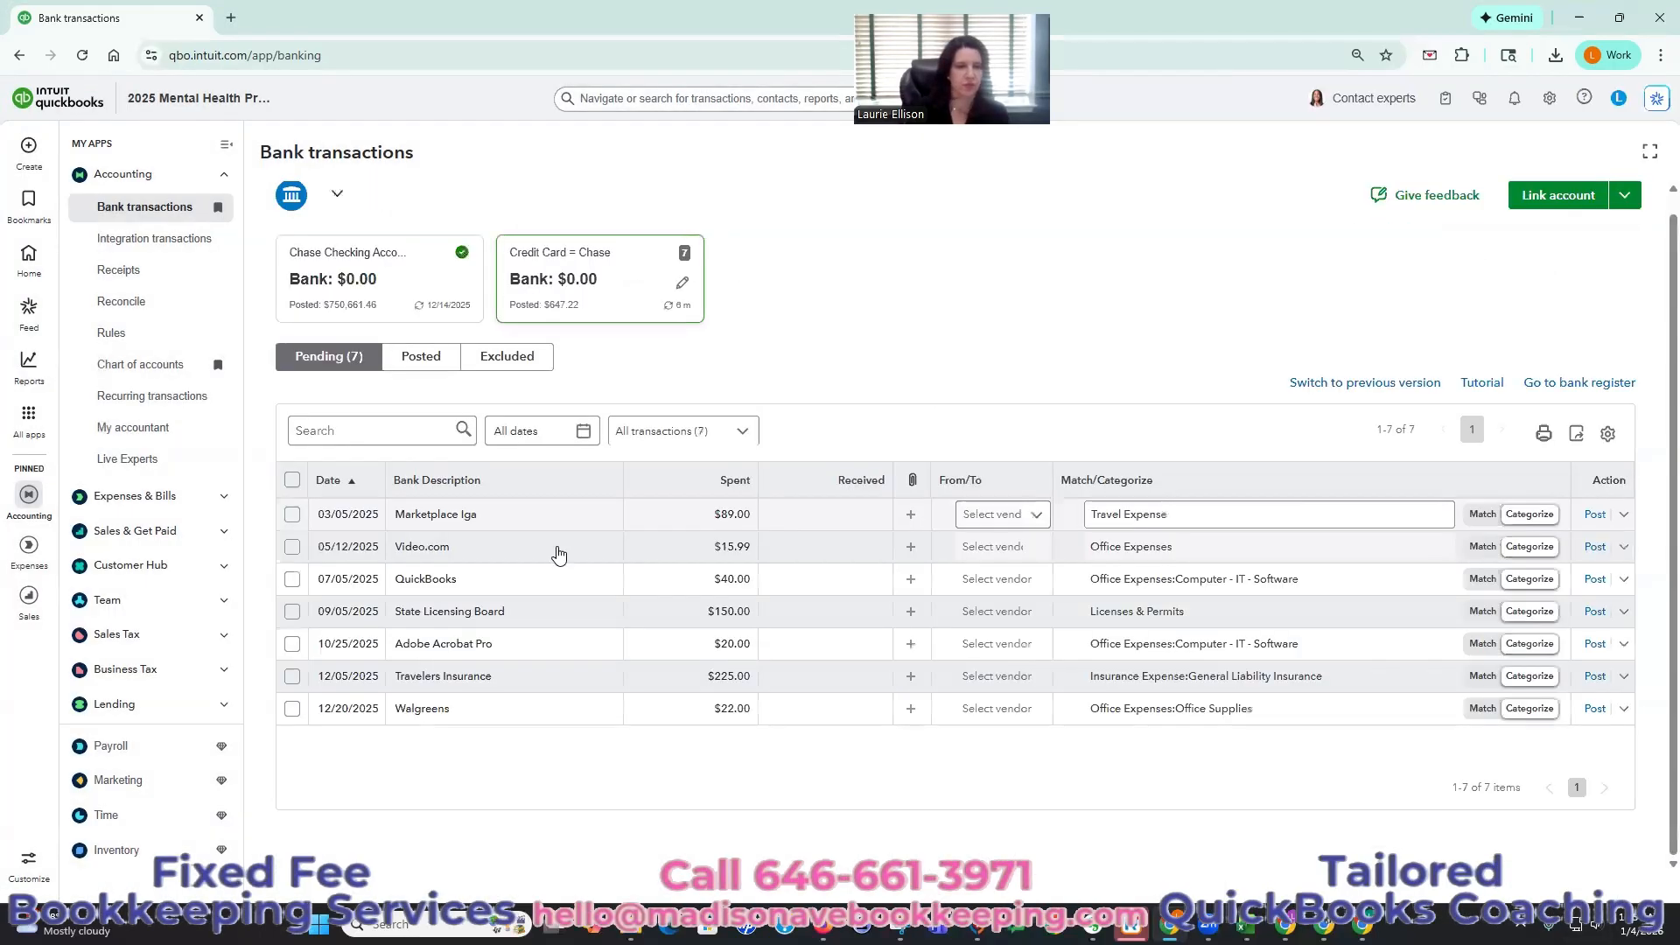
# - Open the details of the 07/05/2025 QuickBooks transaction and start choosing its vendor
pyautogui.click(557, 560)
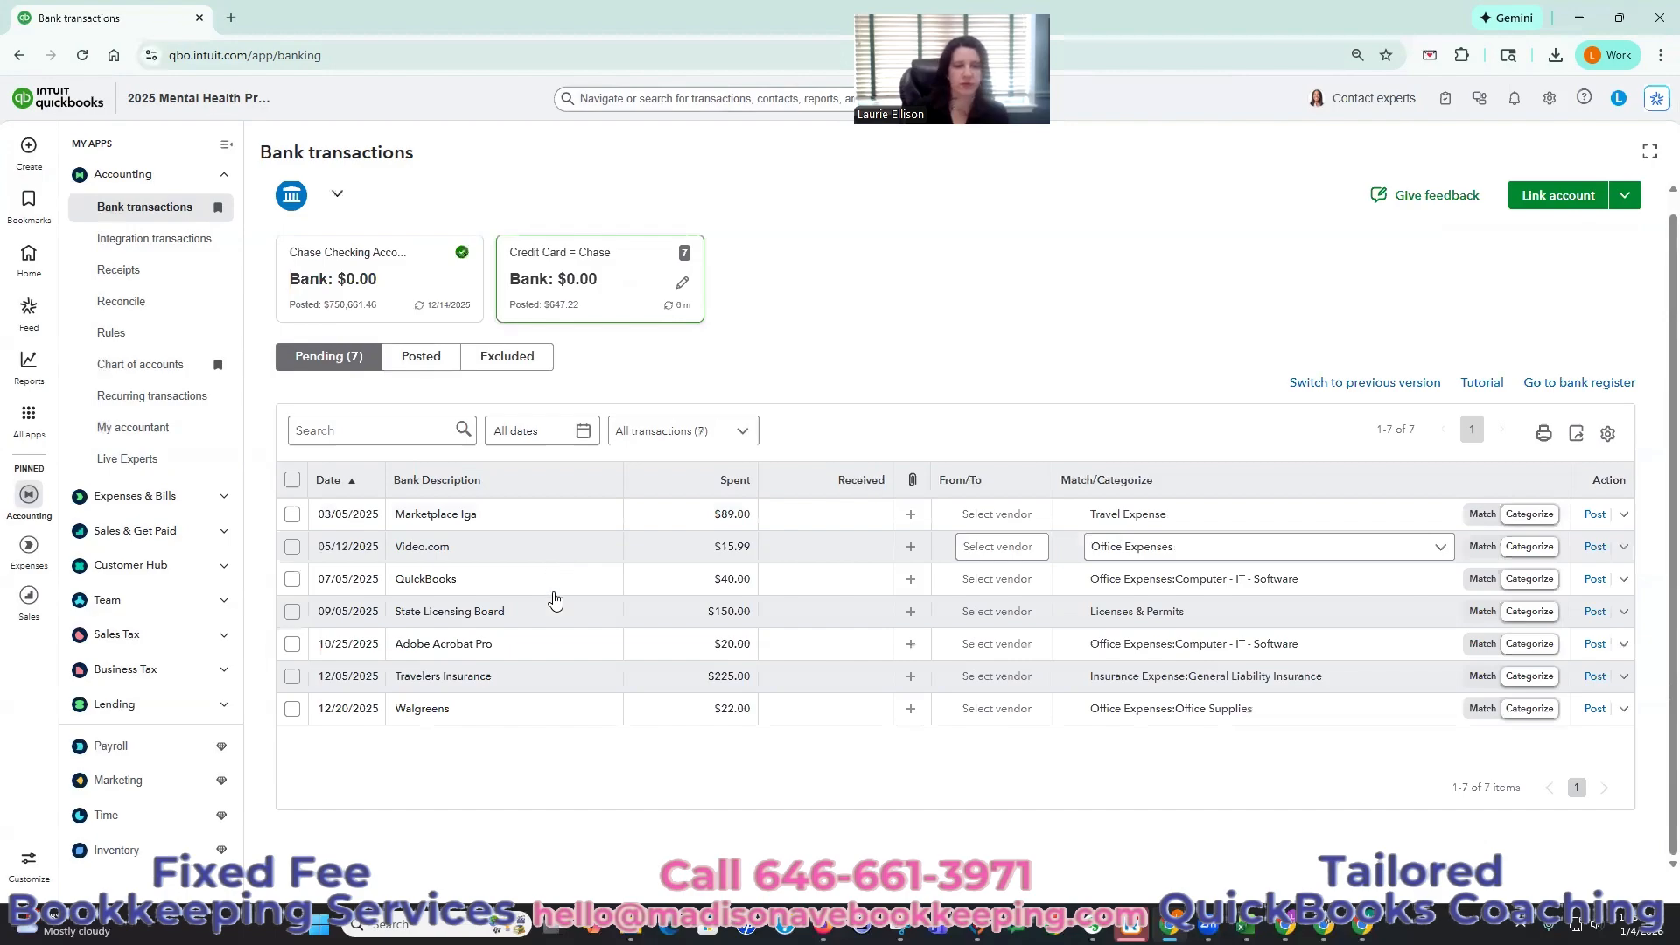
pyautogui.click(576, 574)
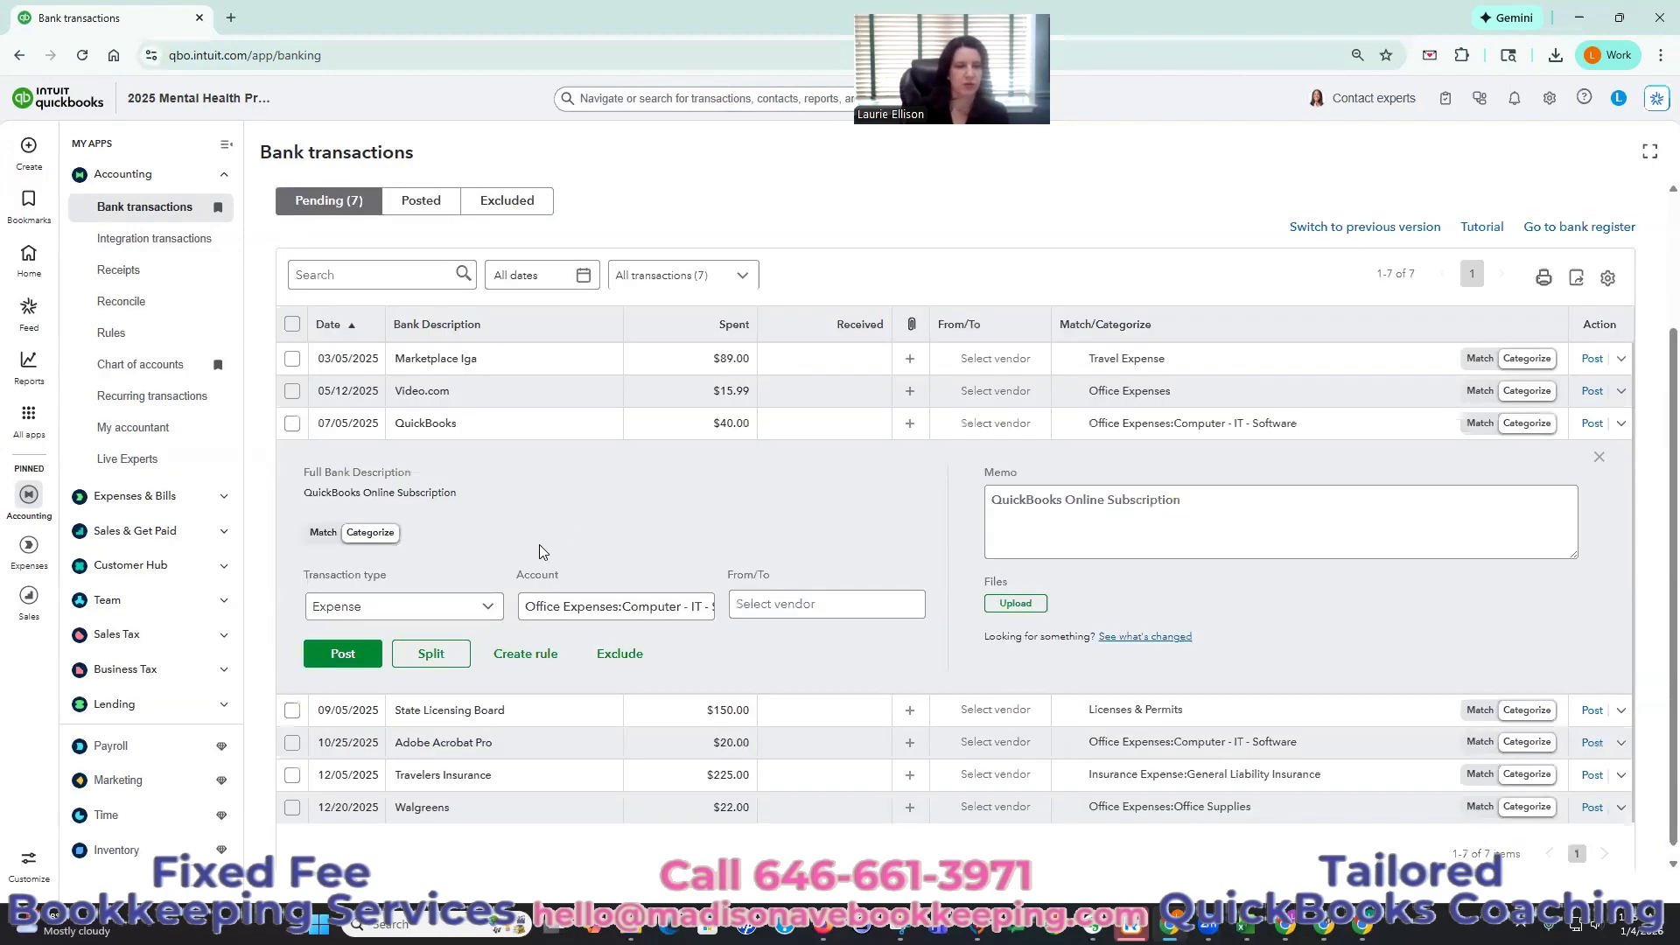
pyautogui.click(906, 605)
pyautogui.write('quicki')
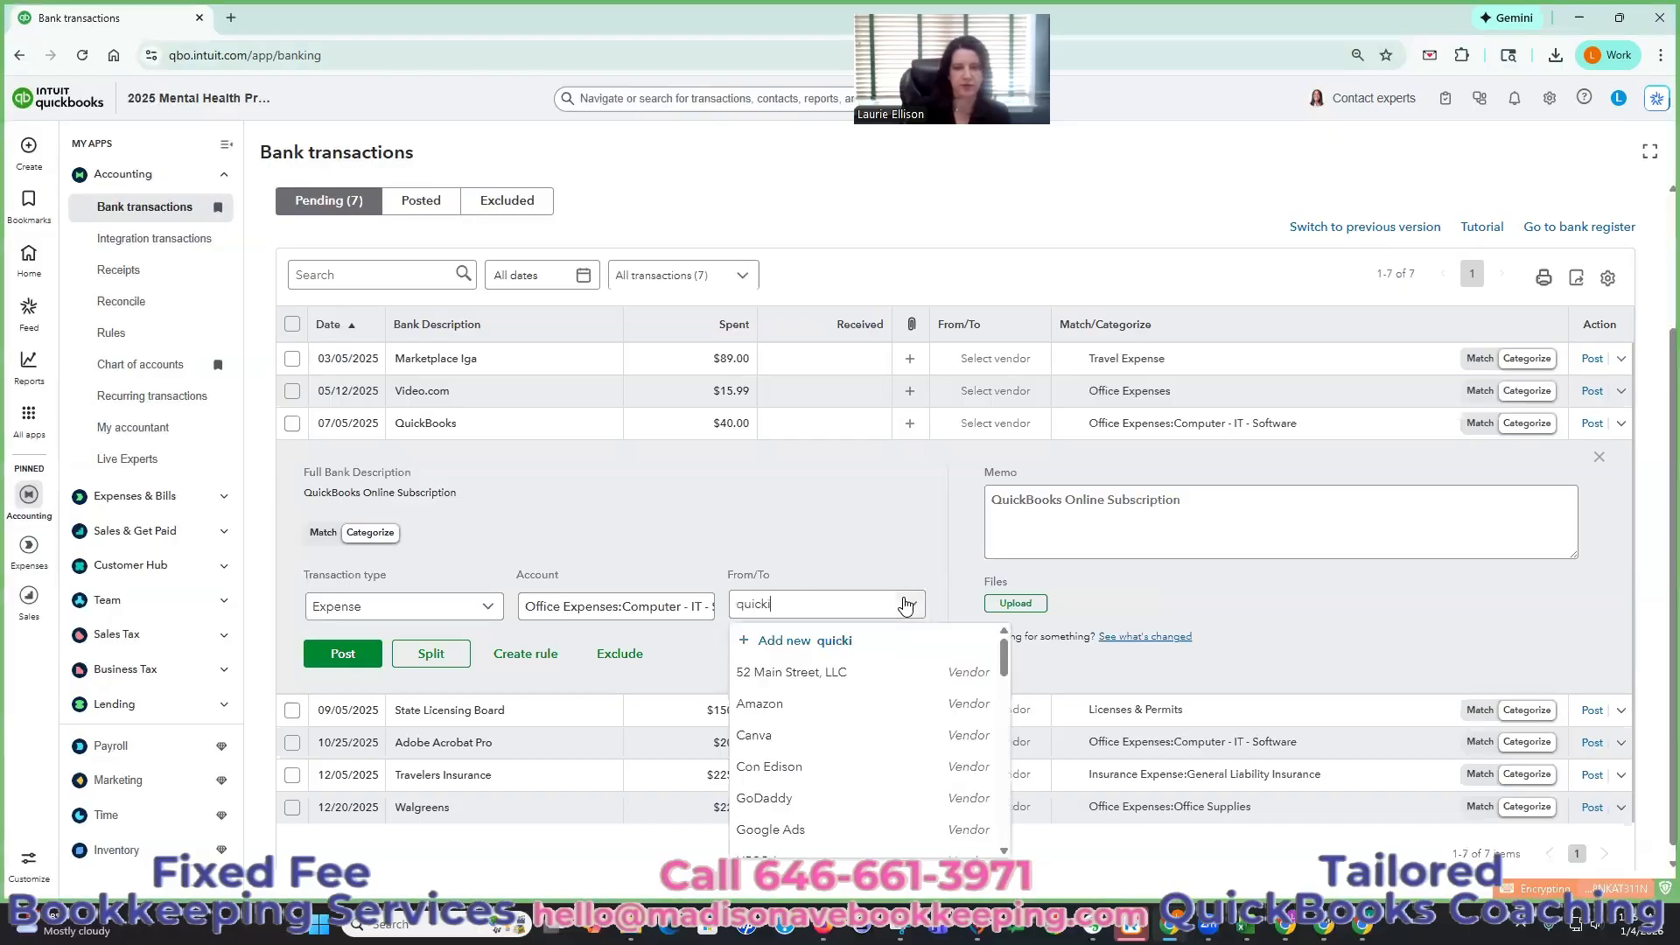
pyautogui.press('BackSpace')
pyautogui.press('BackSpace')
pyautogui.press('BackSpace')
pyautogui.press('BackSpace')
pyautogui.press('BackSpace')
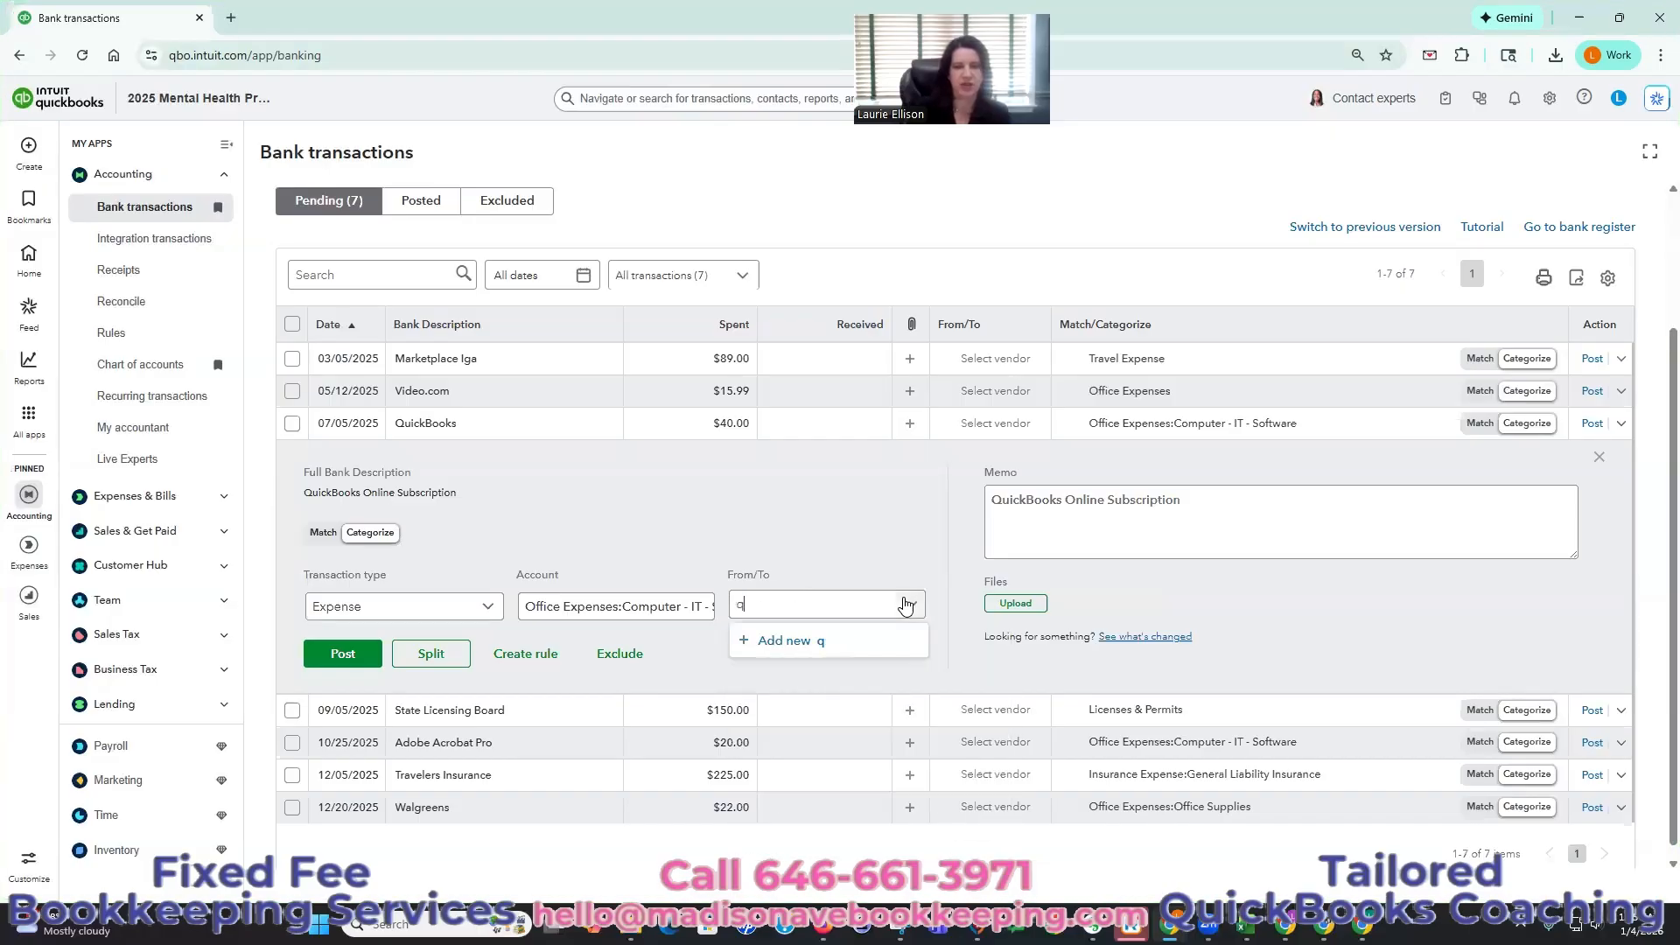
pyautogui.press('BackSpace')
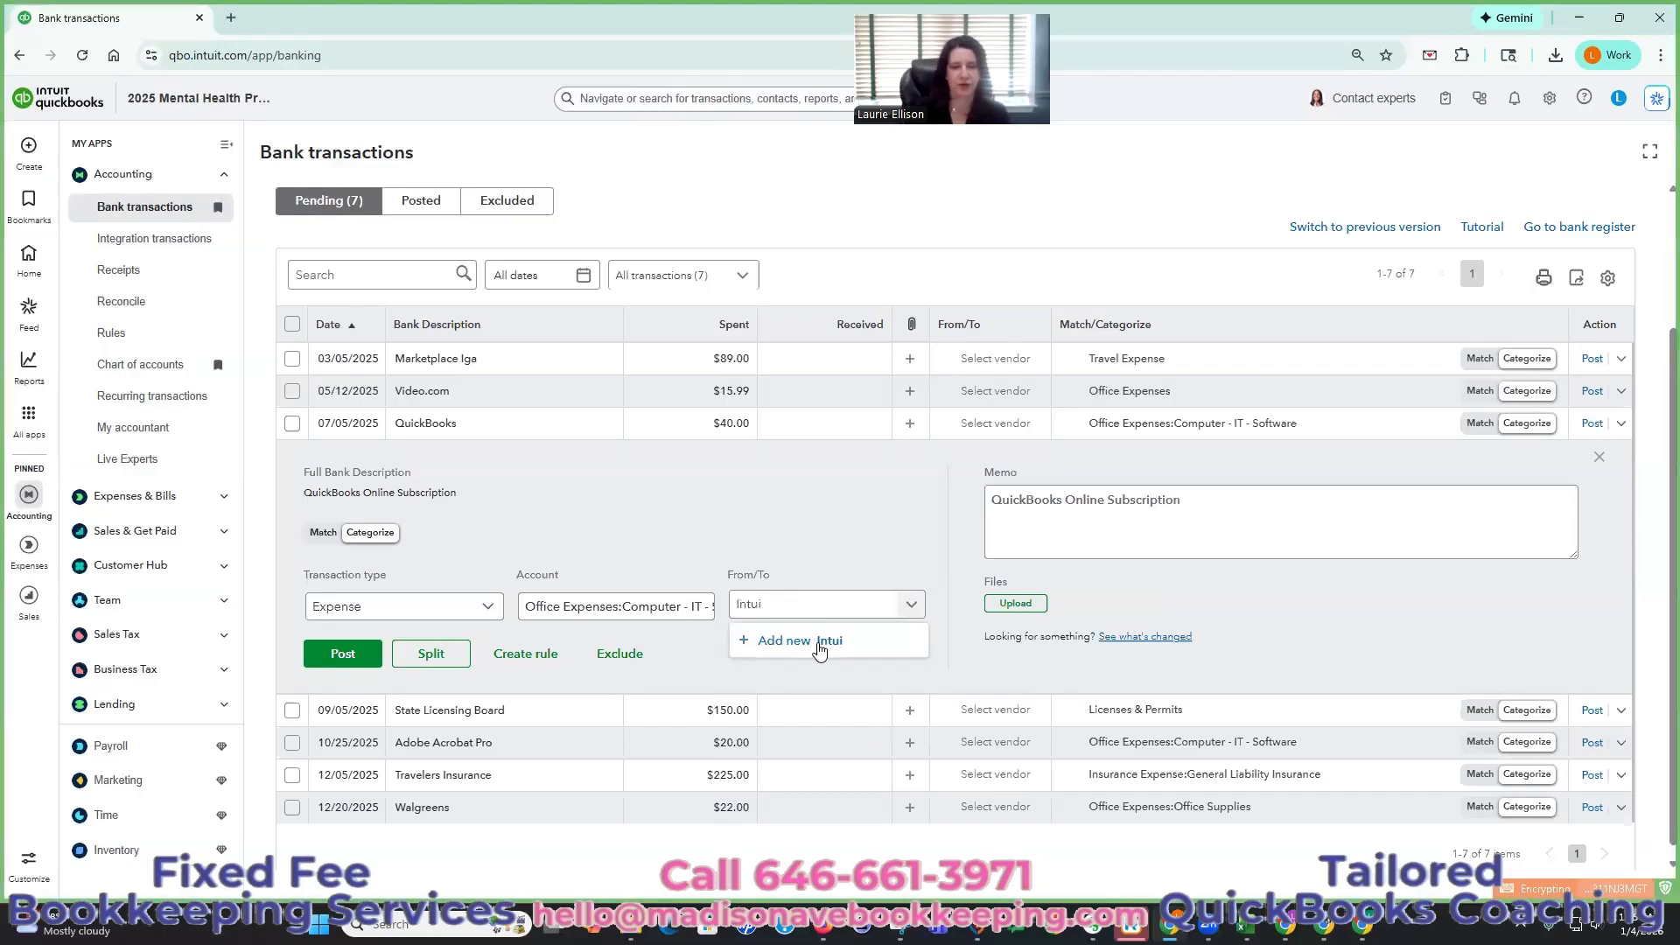
# - Add a new vendor with the company name "Intuit" for the 07/05/2025 QuickBooks transaction and save it
pyautogui.write('Intui')
pyautogui.press('Return')
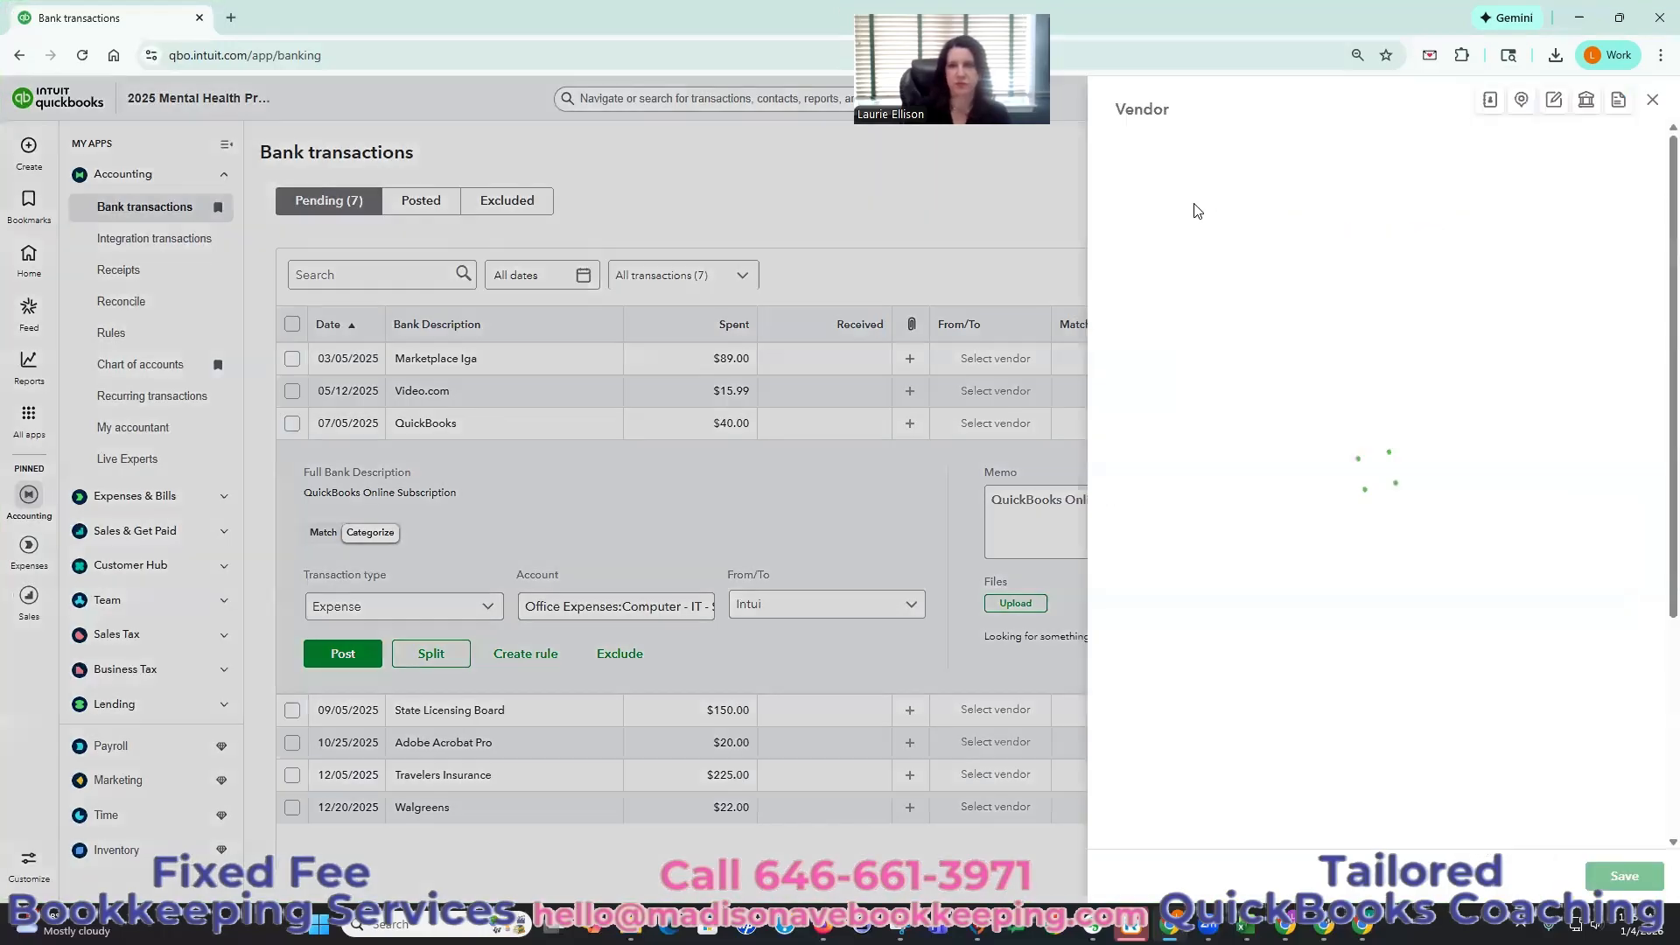
pyautogui.hotkey('ctrl', 'a')
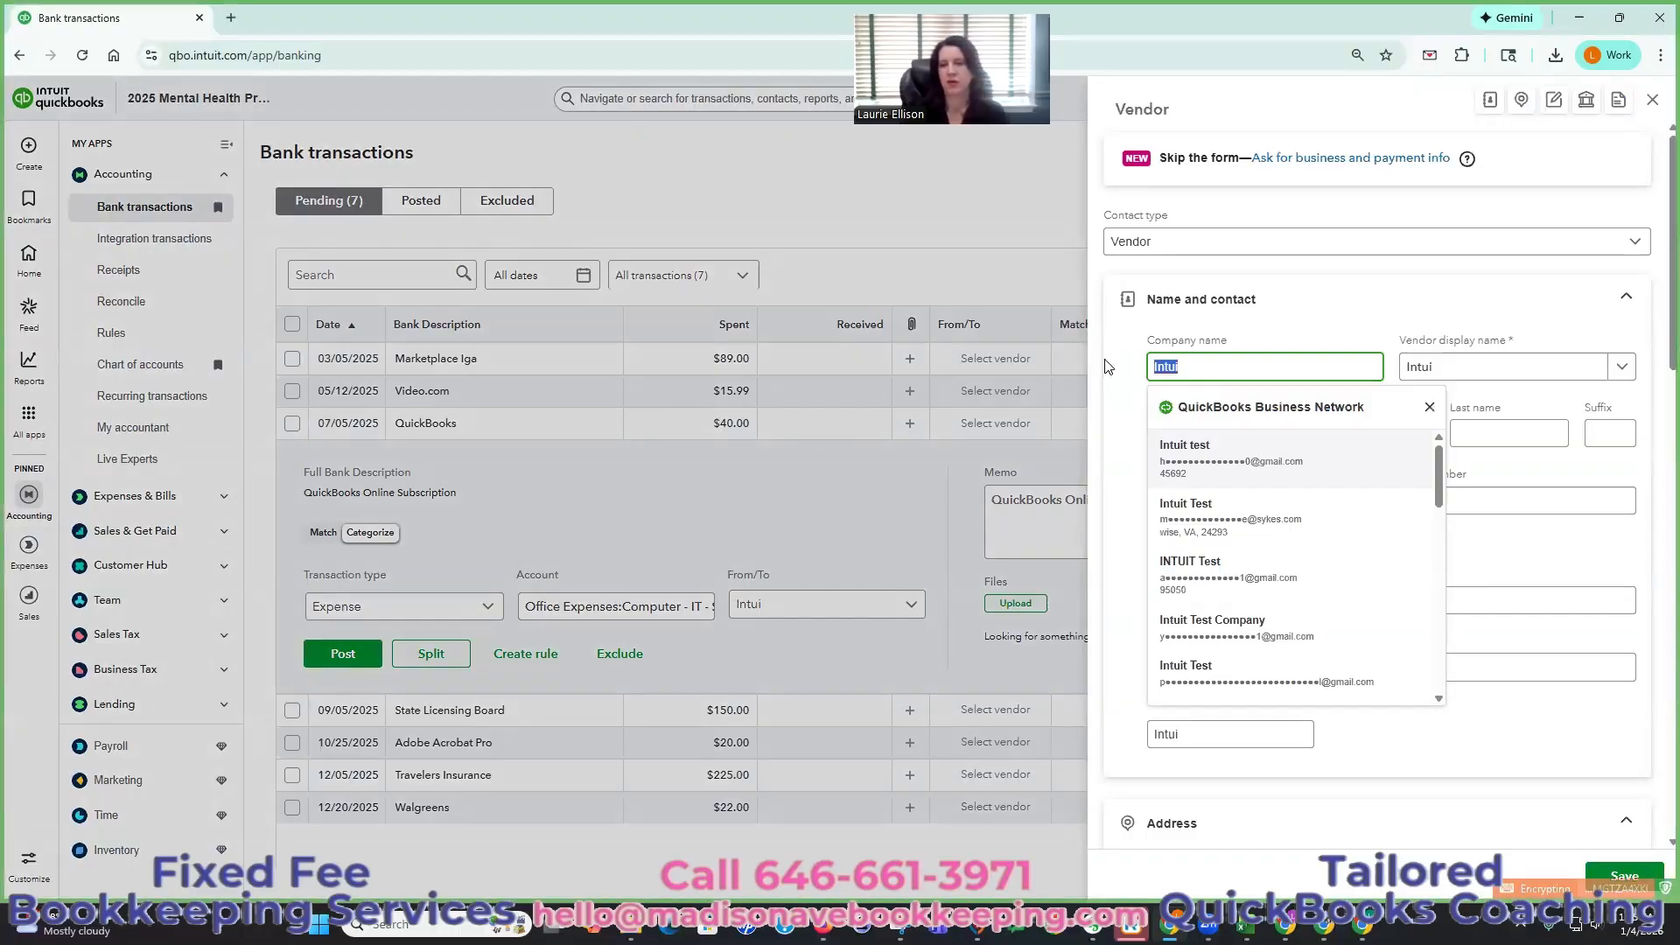
pyautogui.write('Intuit')
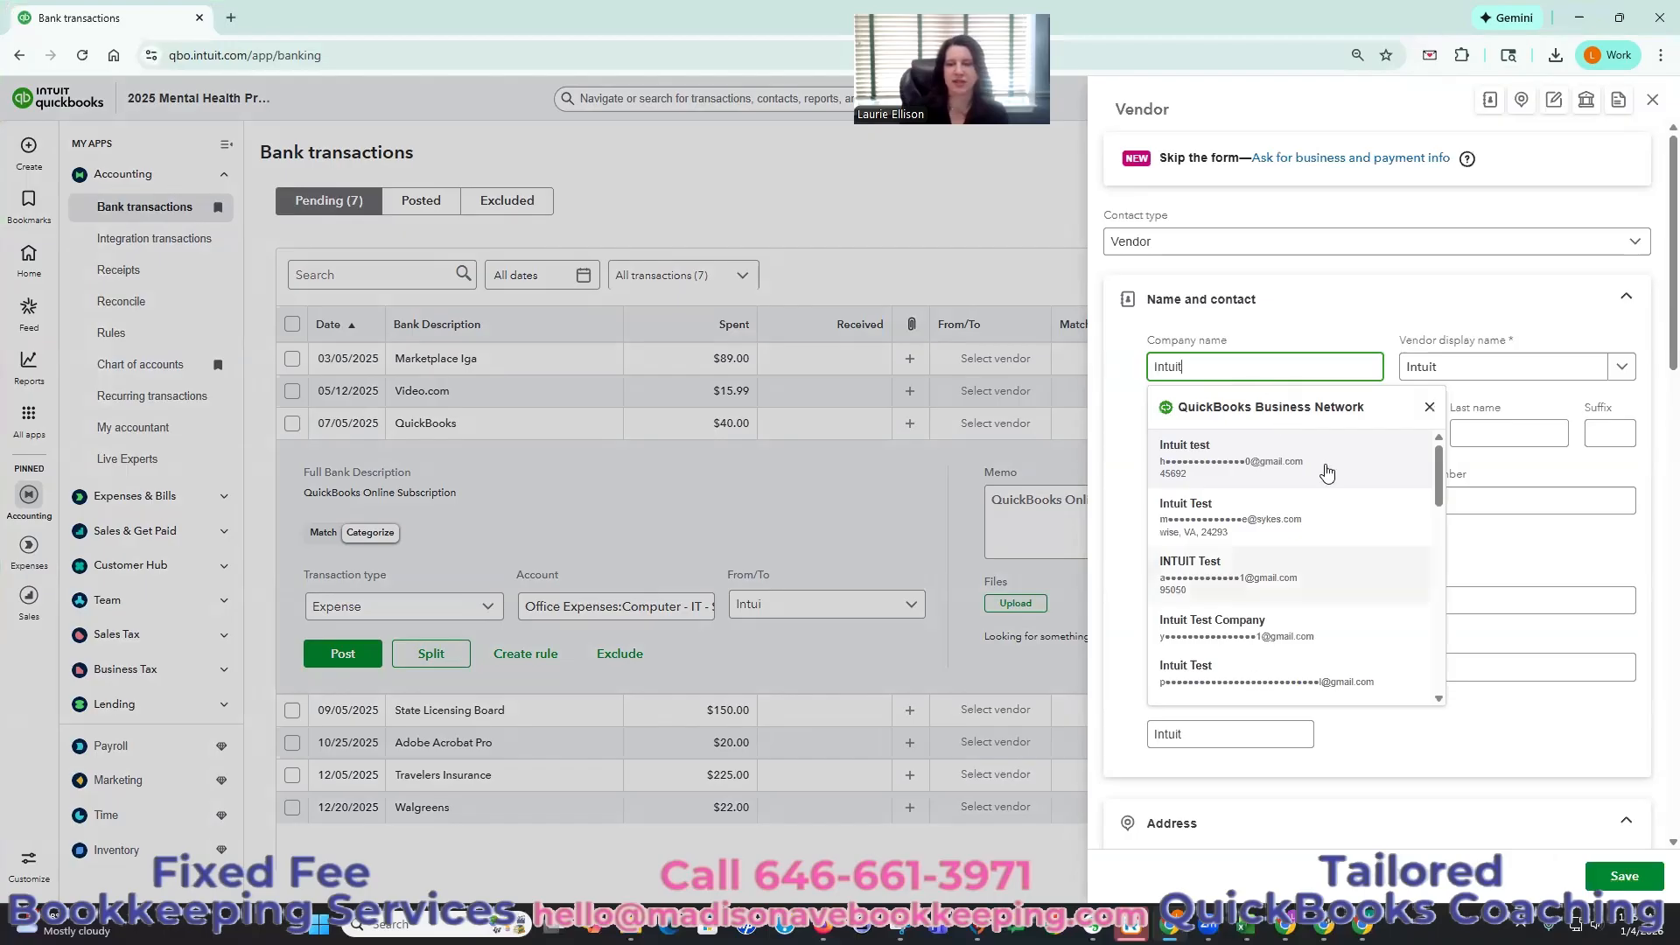
pyautogui.click(1430, 406)
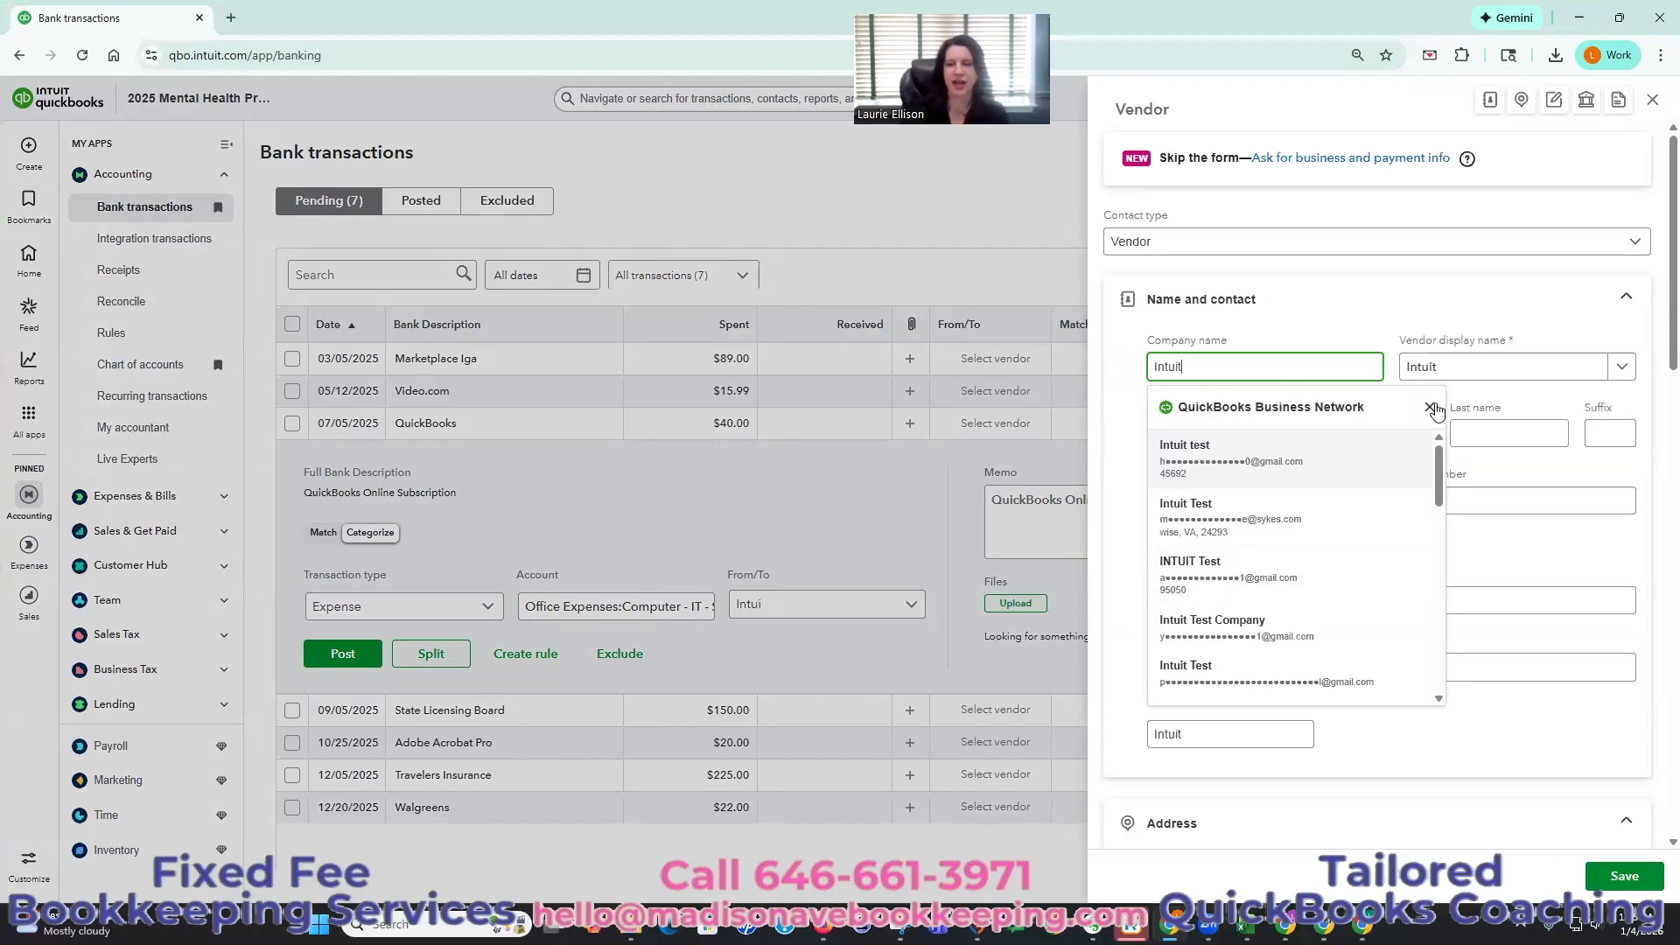
pyautogui.click(1624, 878)
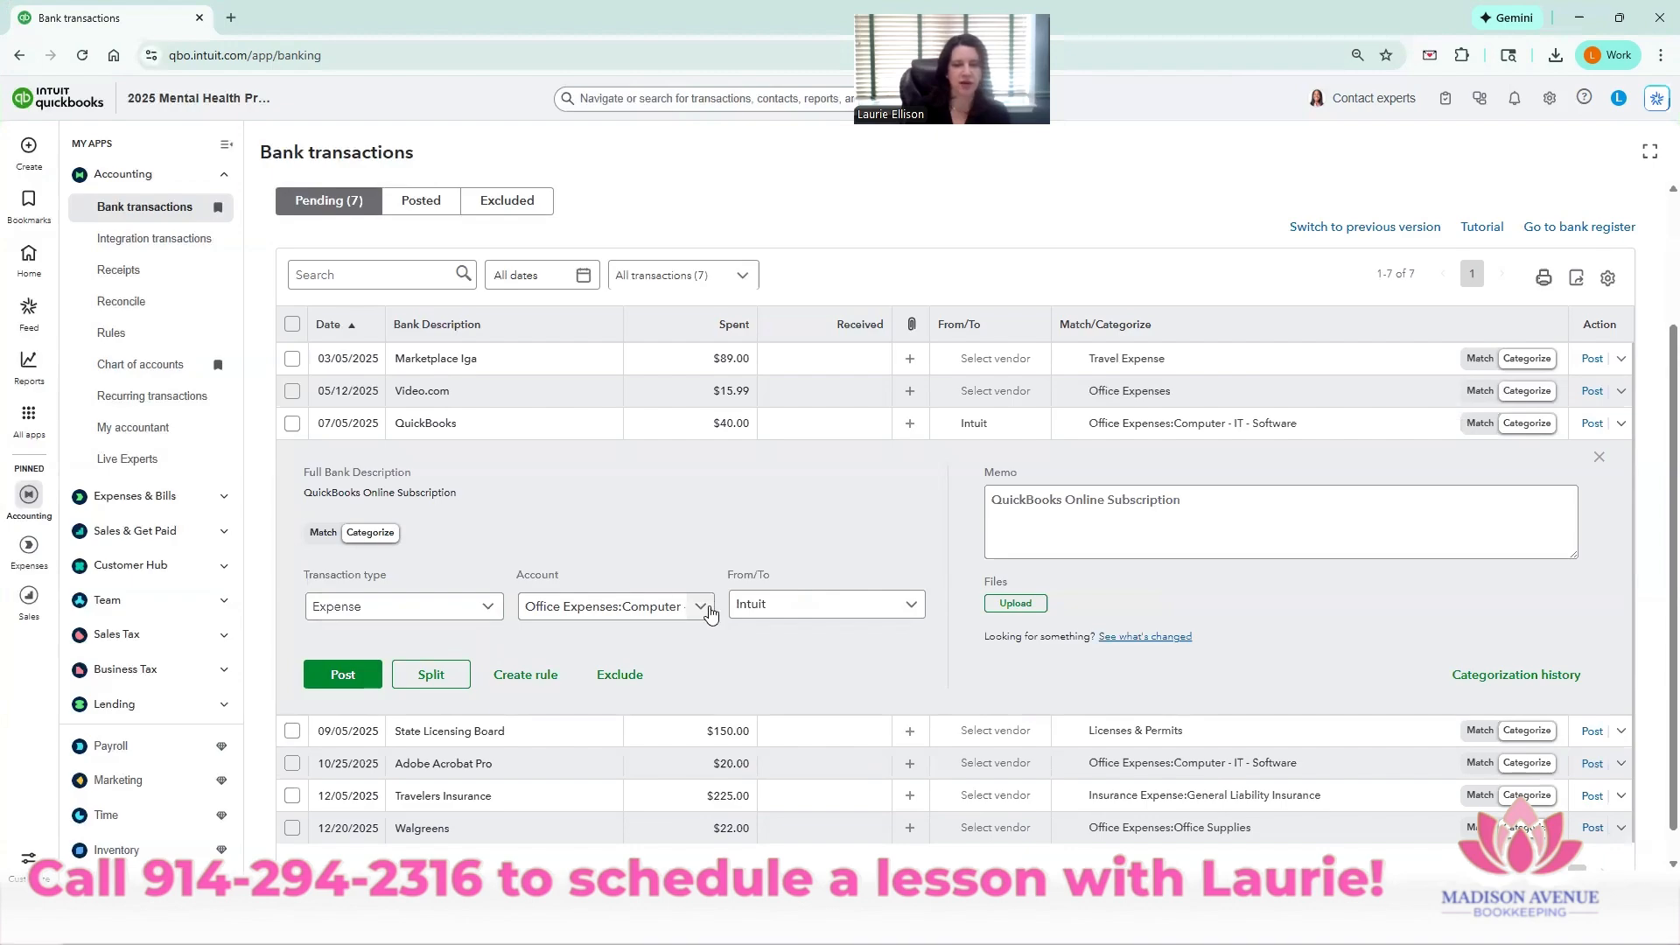
# - Start a rule from the 07/05/2025 QuickBooks transaction and name it "Intuit"
pyautogui.click(525, 676)
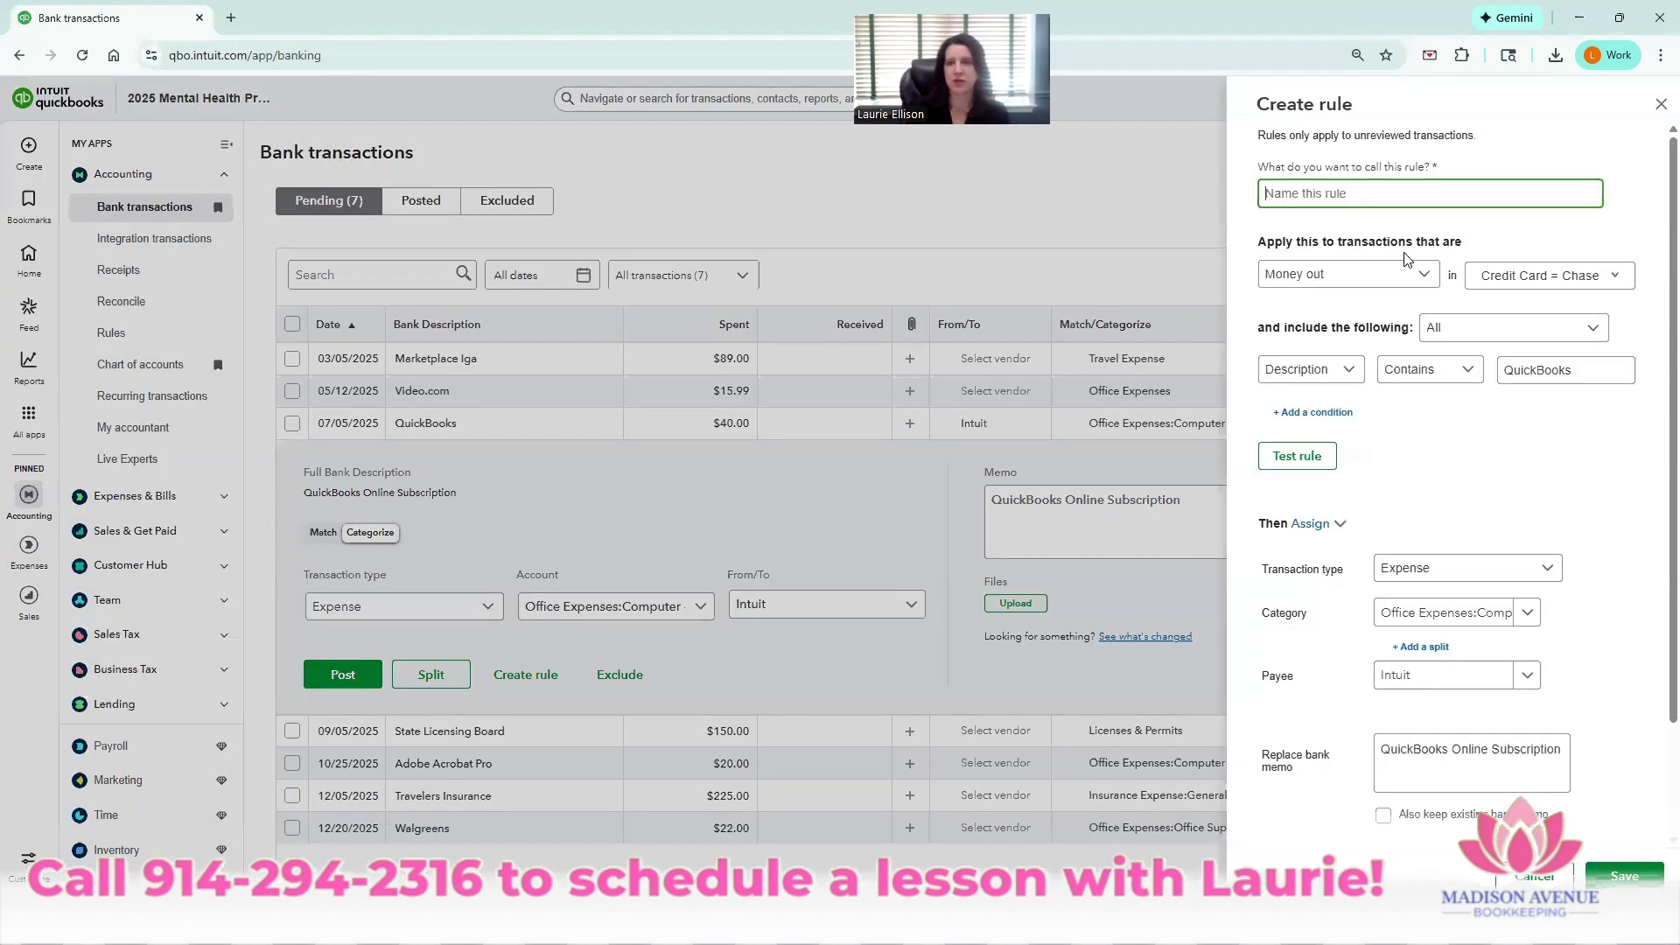
pyautogui.click(1328, 374)
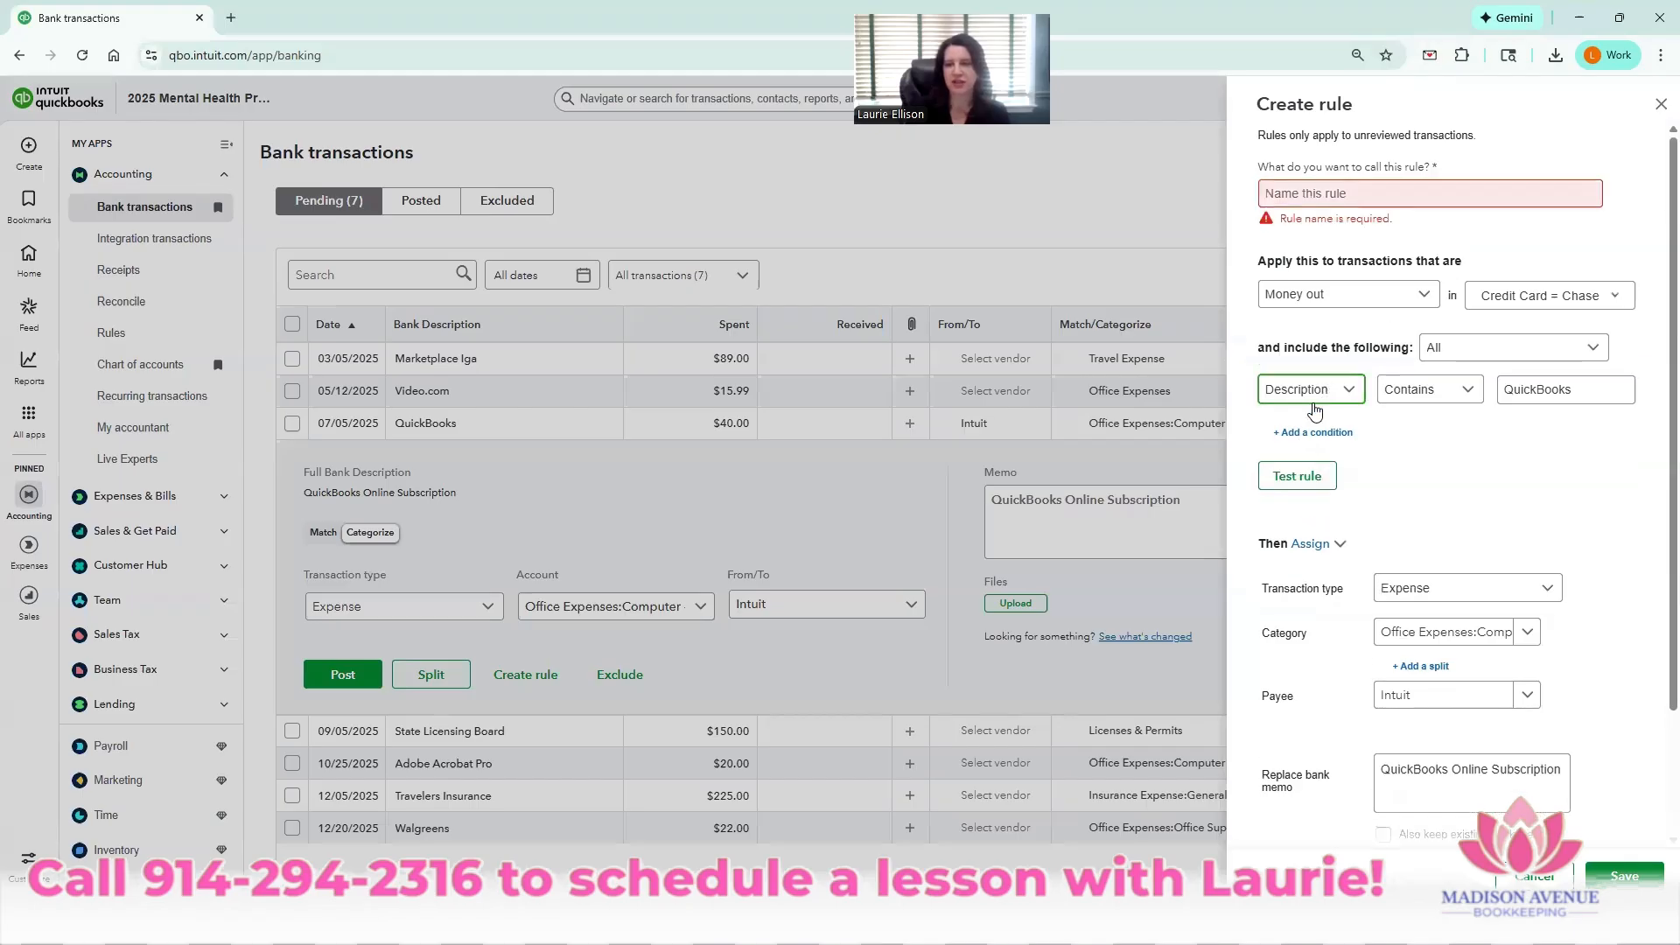
pyautogui.click(1301, 165)
pyautogui.write('Intuit')
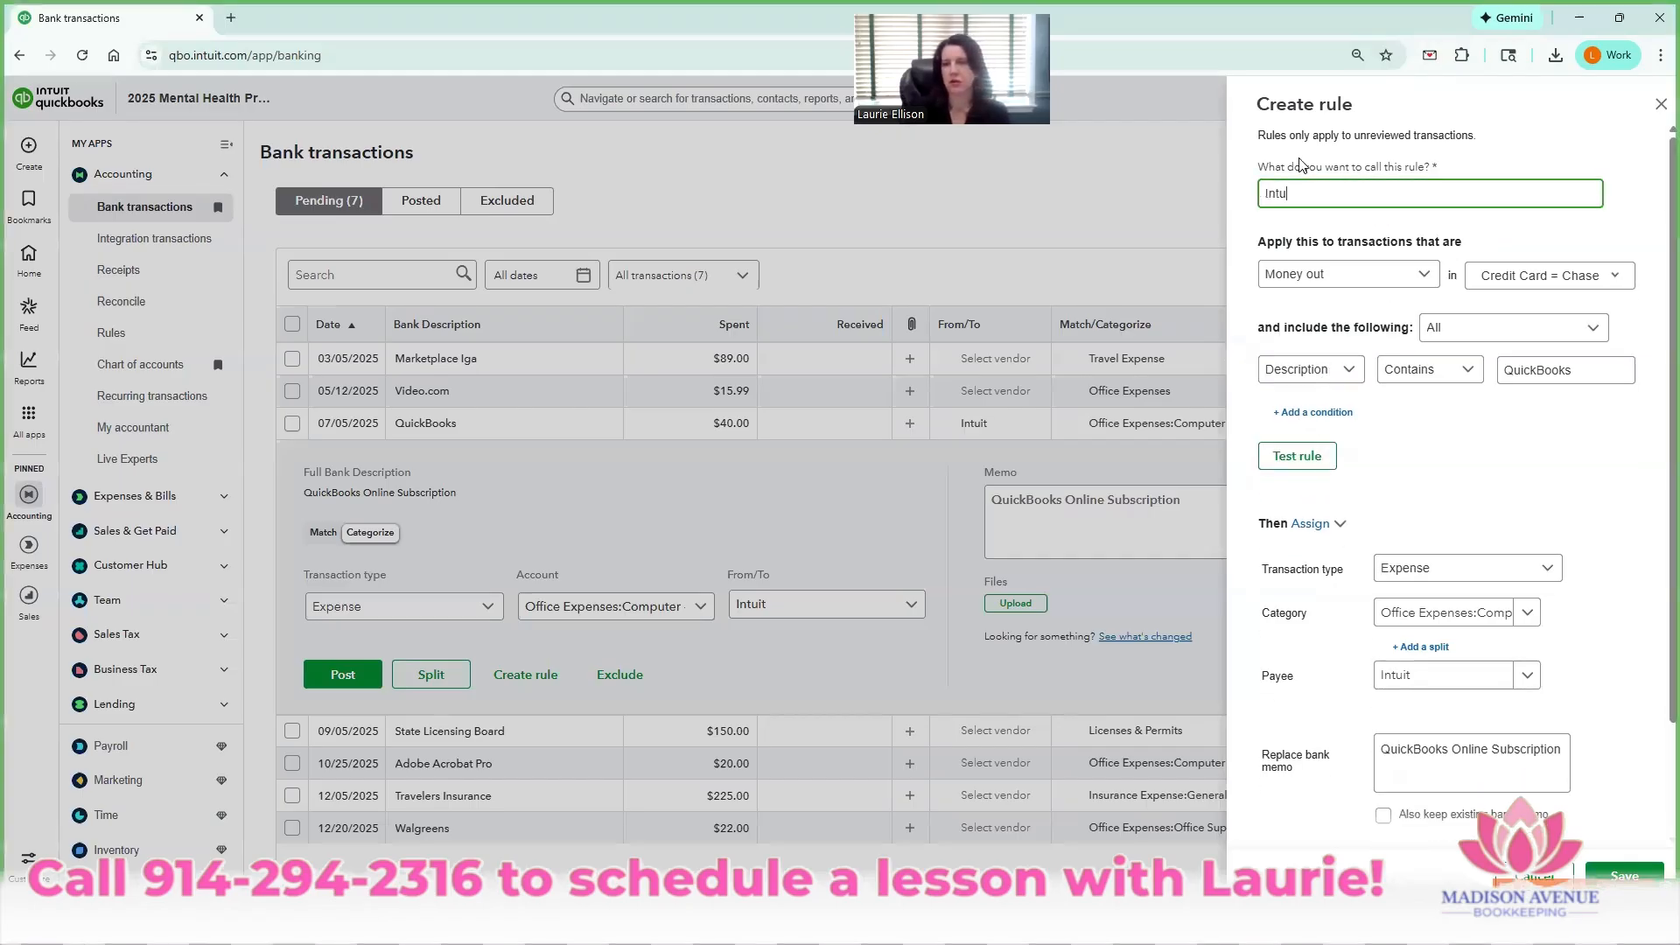
# - Make the Intuit rule's condition check the bank text for "QuickBooks" and save the rule
pyautogui.click(1337, 389)
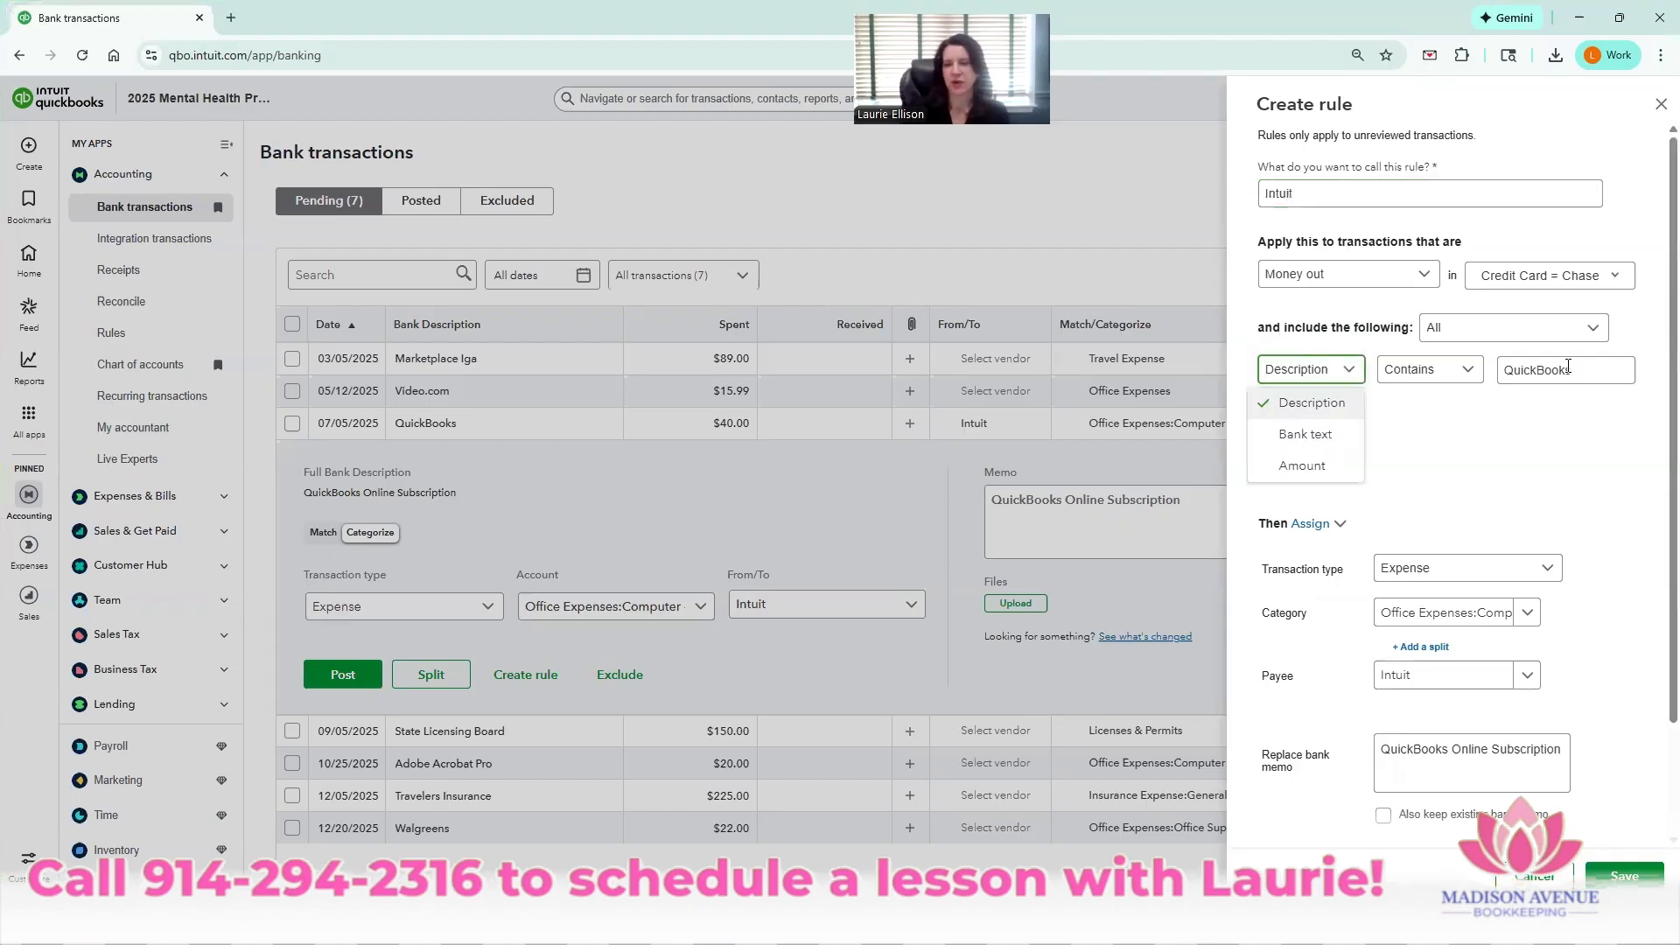
pyautogui.click(1303, 435)
pyautogui.scroll(-2, 1533, 487)
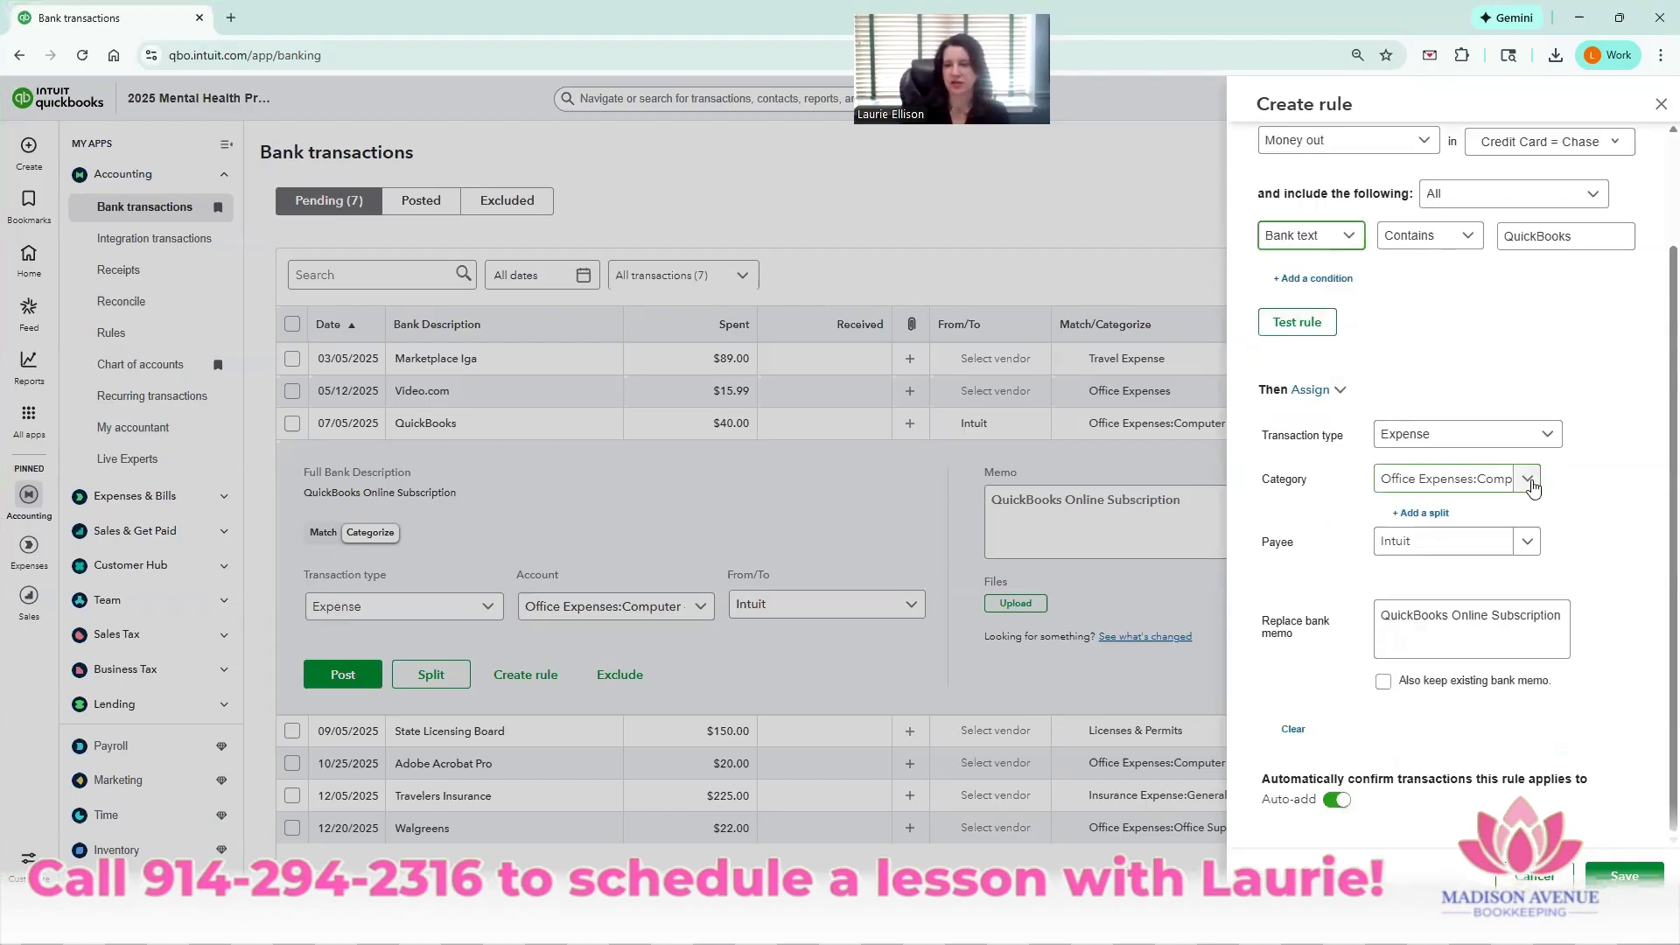
pyautogui.click(1529, 481)
pyautogui.click(1609, 488)
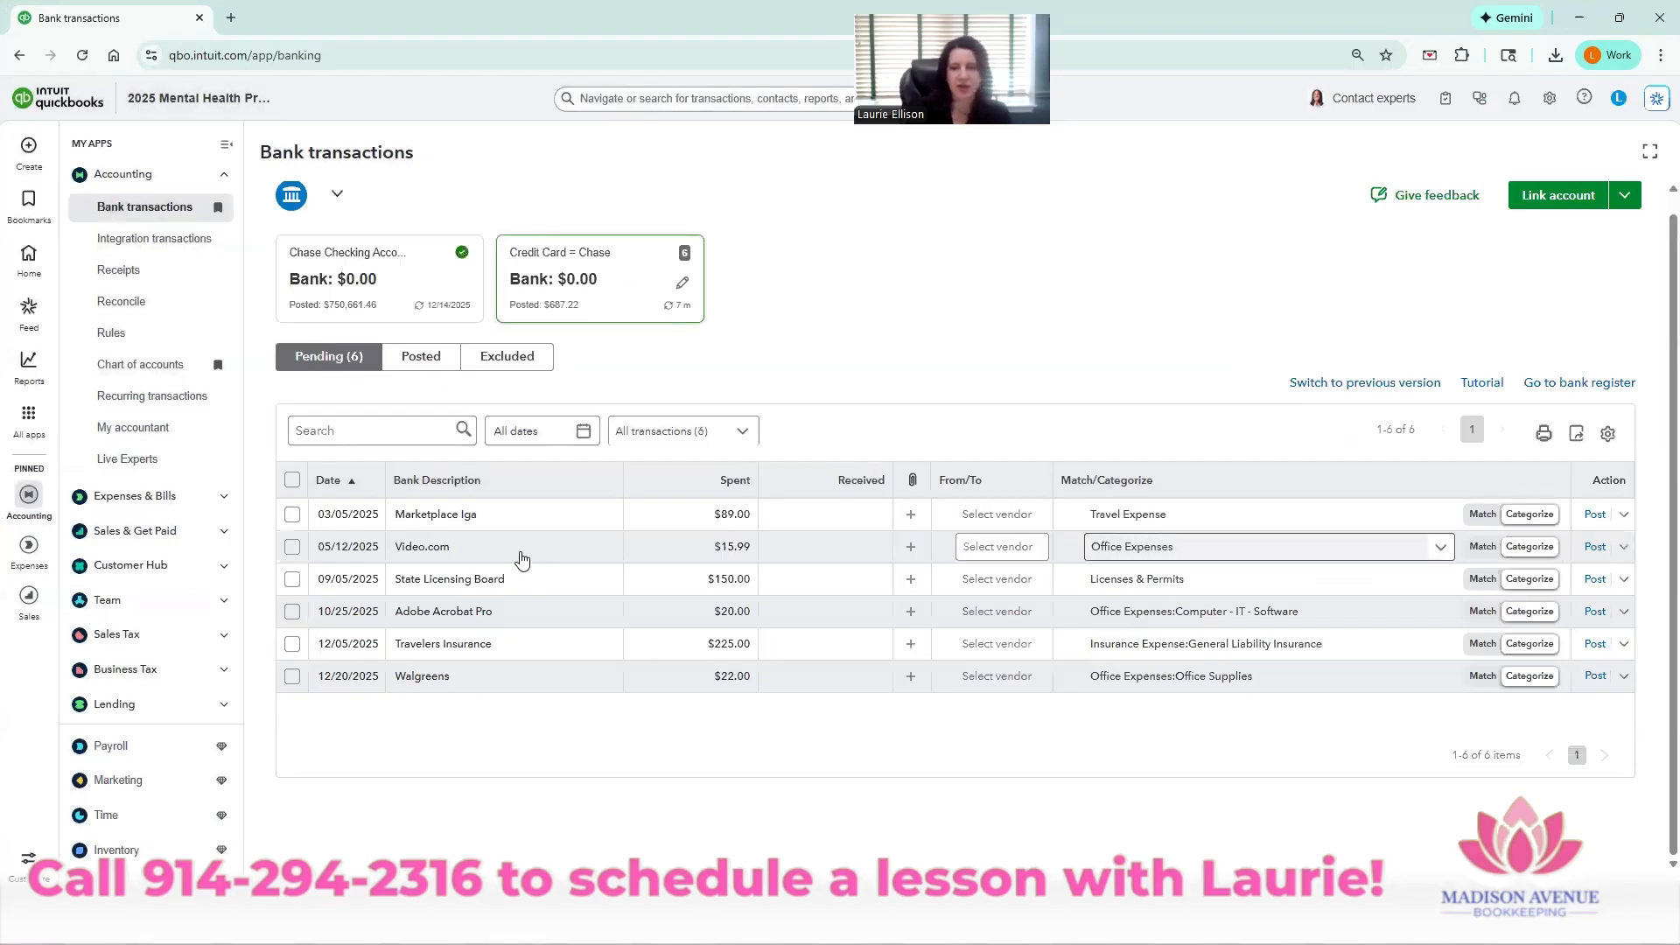
# - Add a new vendor with the company name "Zoom" for the 05/12/2025 Video.com transaction and save it
pyautogui.click(522, 560)
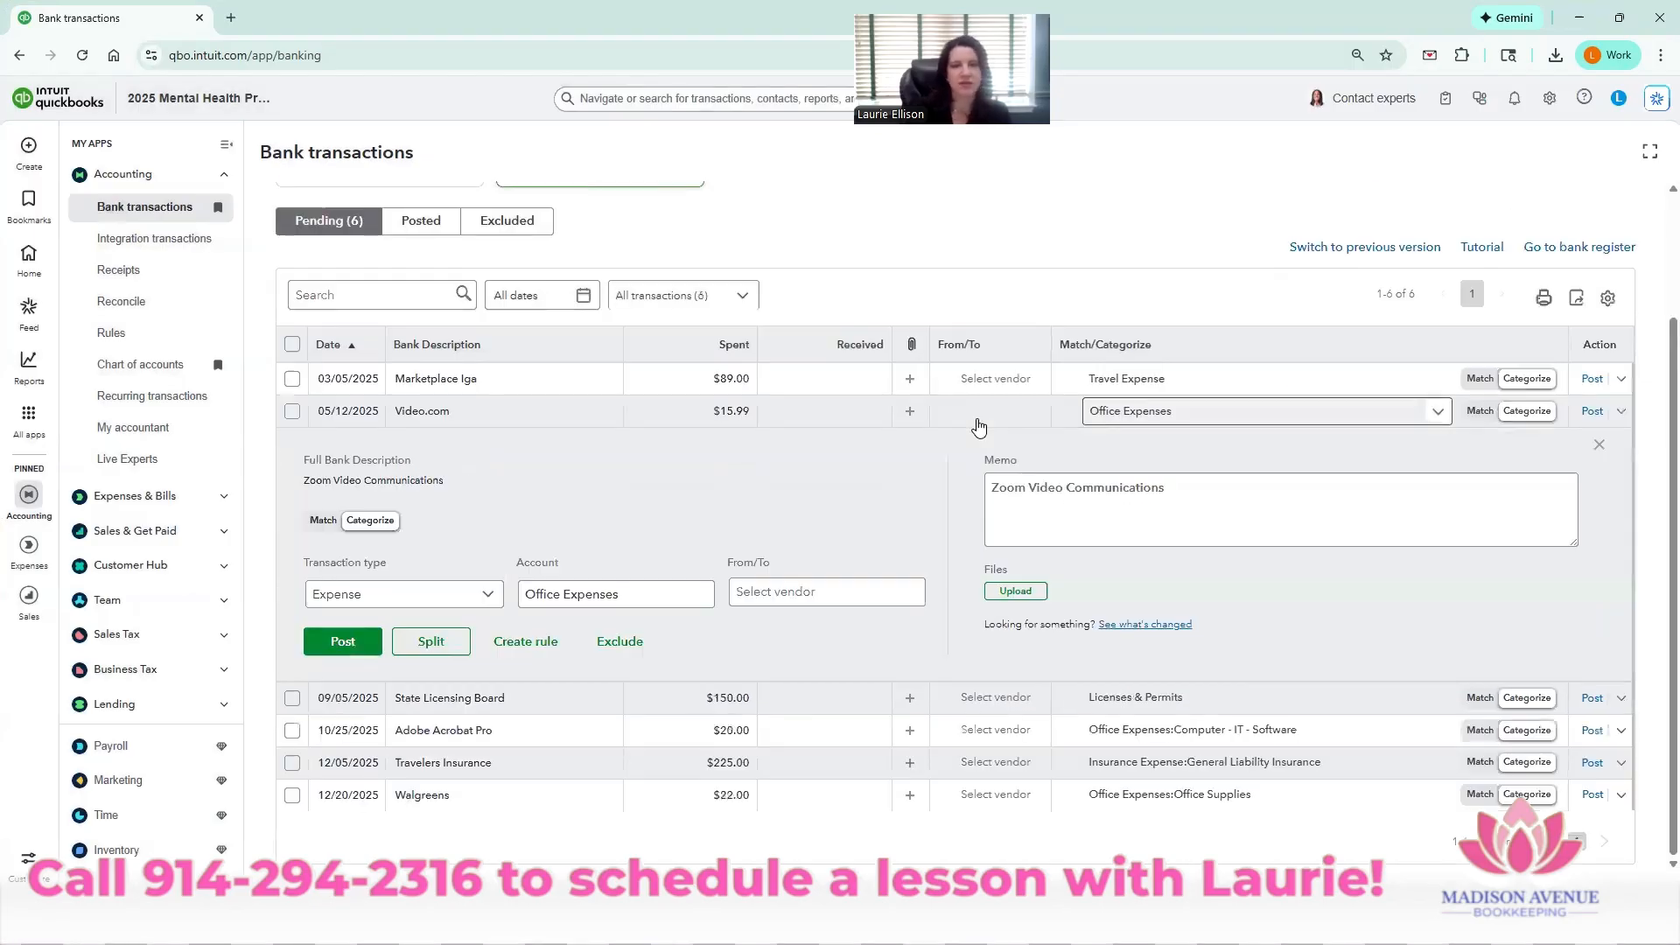
pyautogui.click(803, 595)
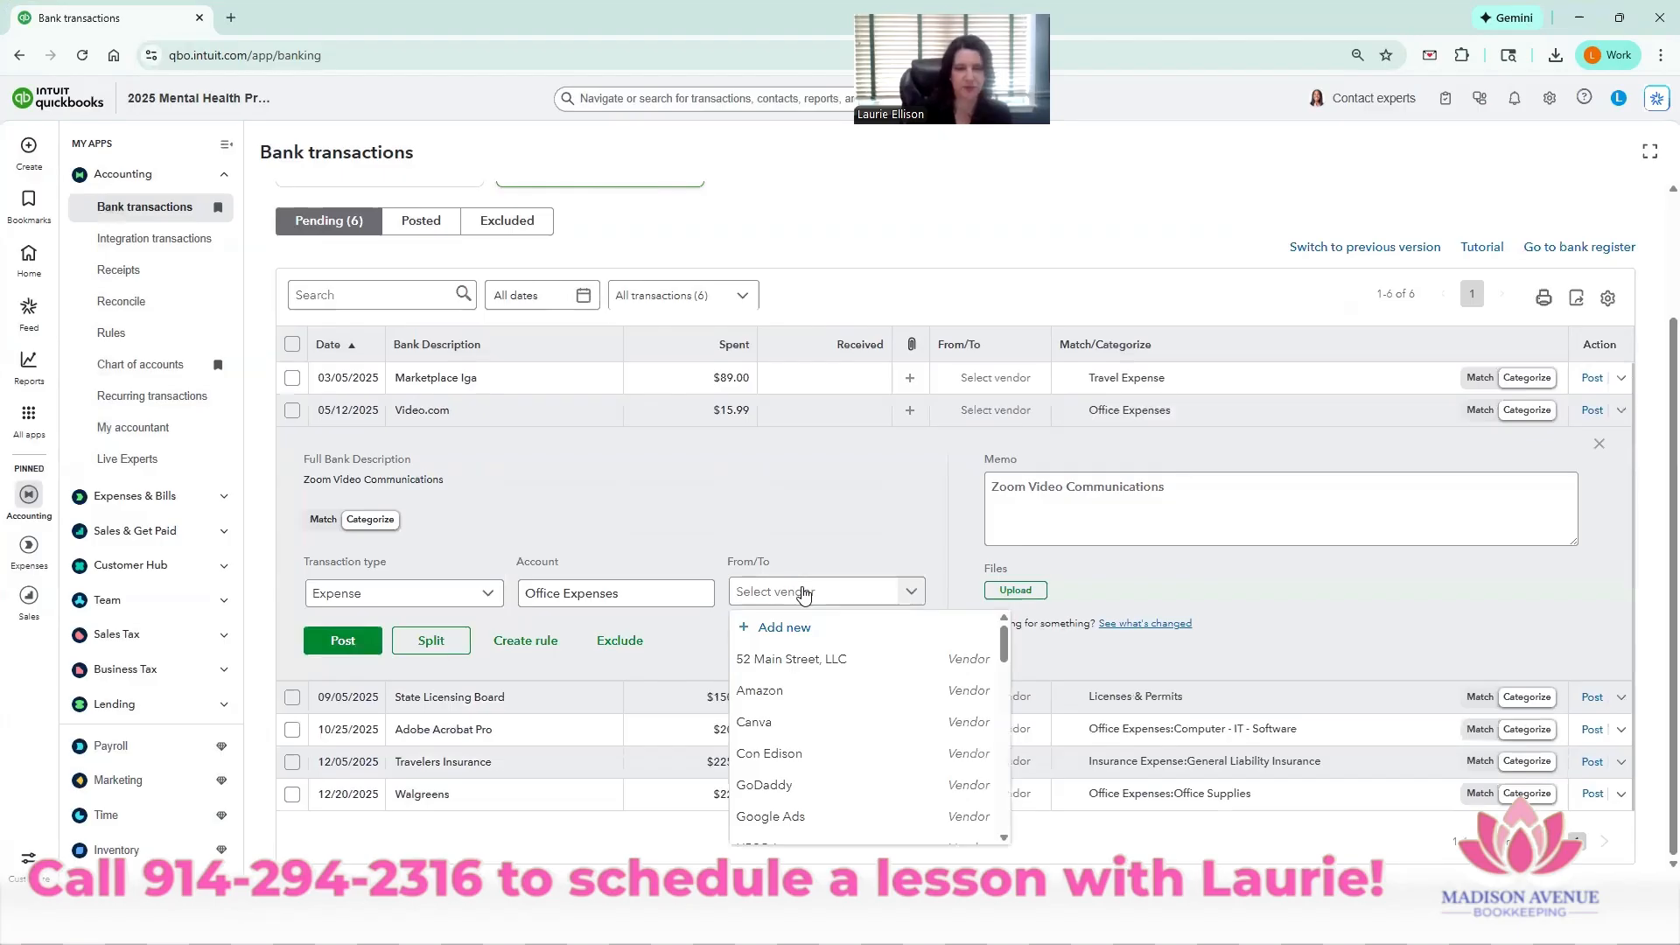
pyautogui.write('zoom')
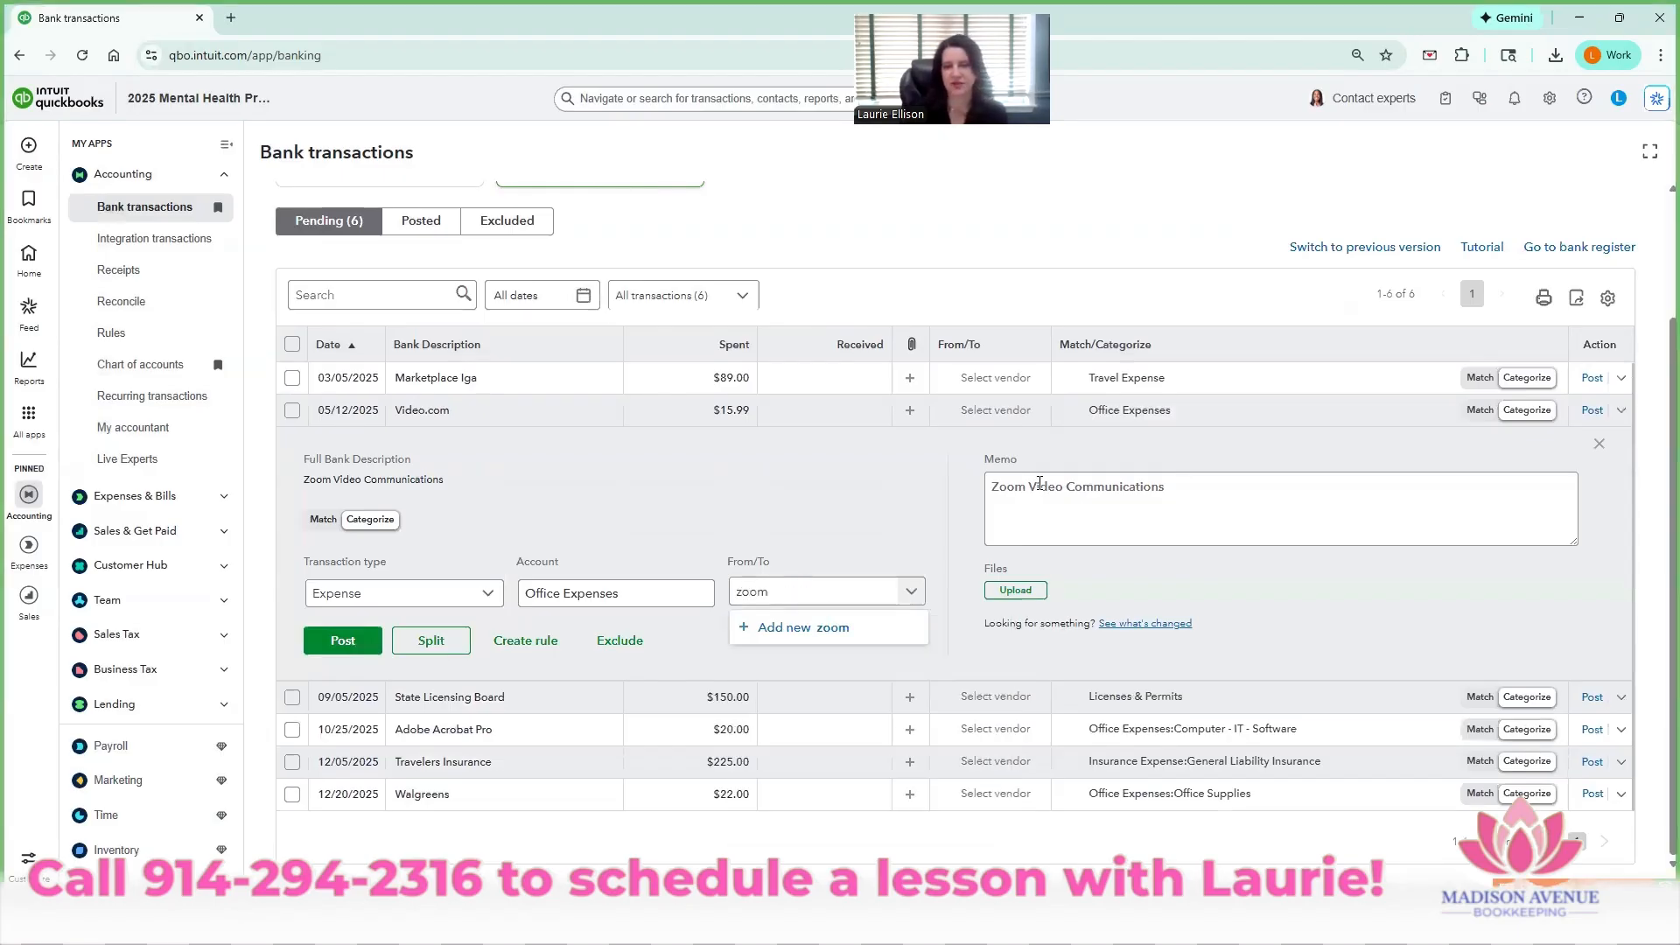
pyautogui.click(816, 631)
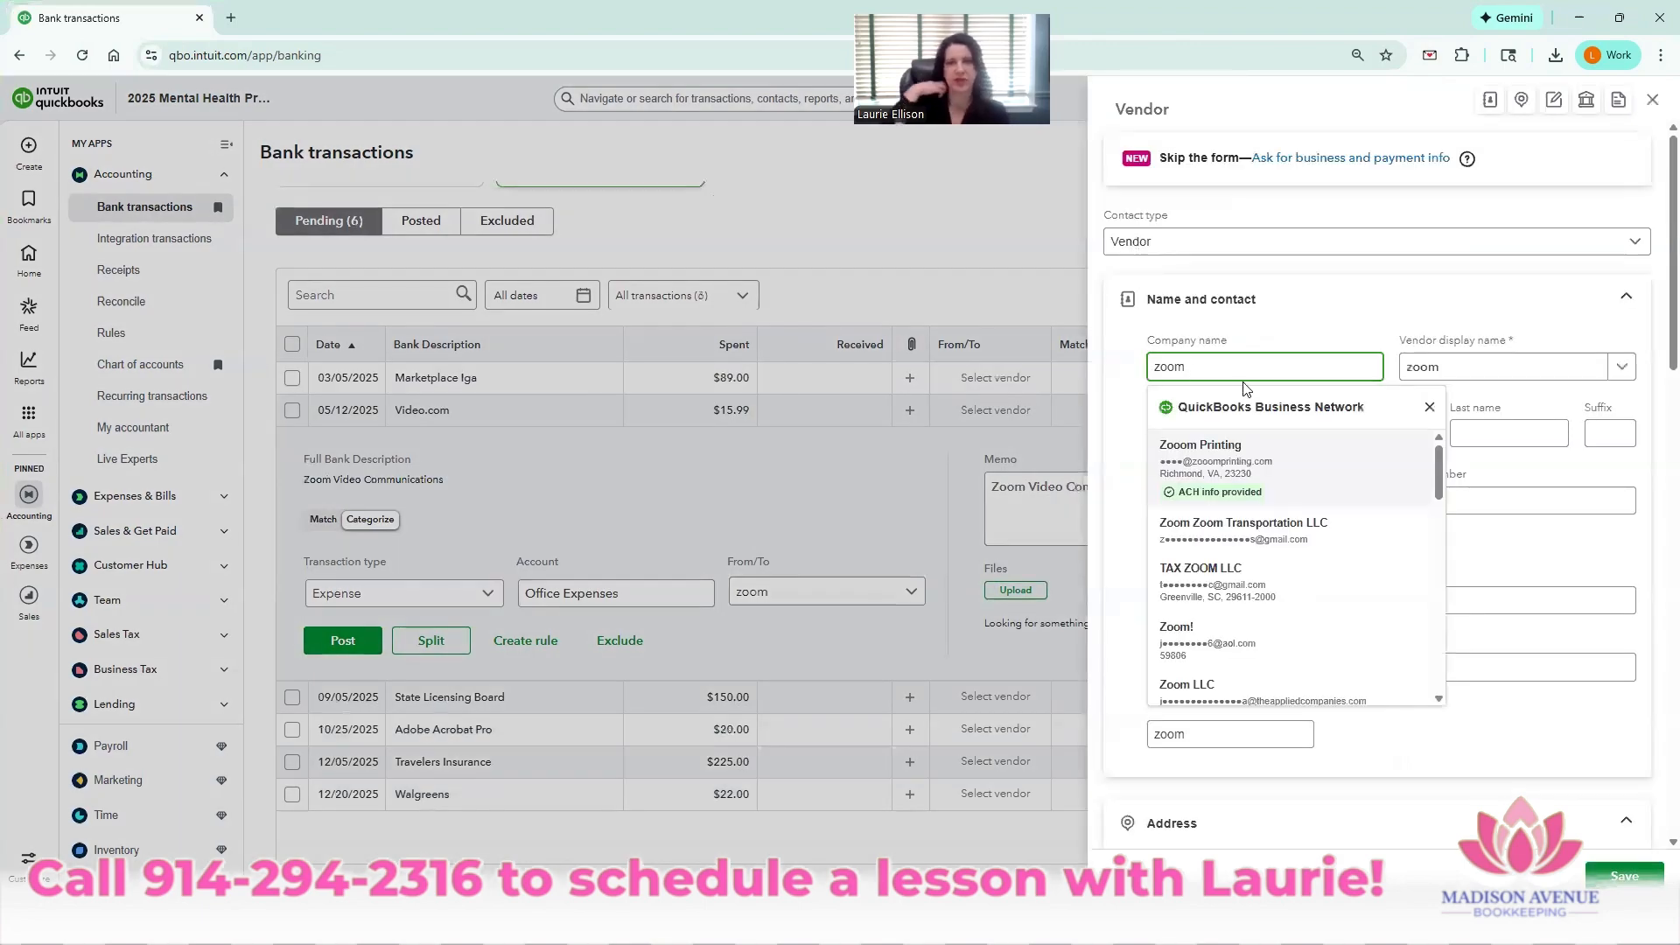
pyautogui.press('BackSpace')
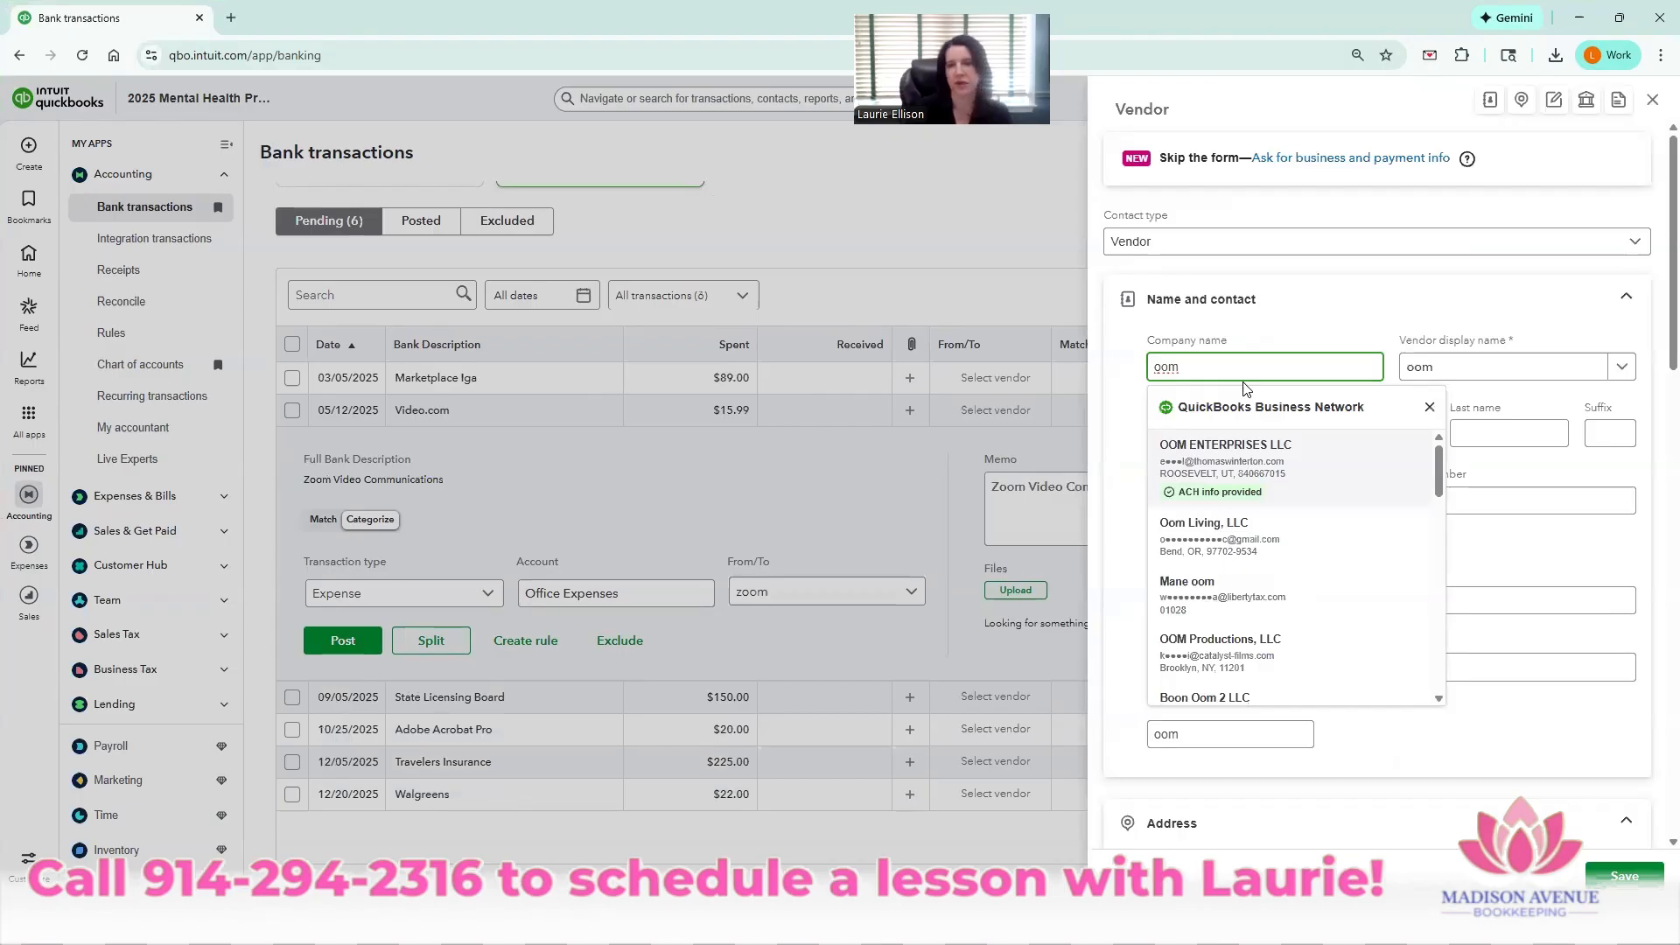
pyautogui.write('Z')
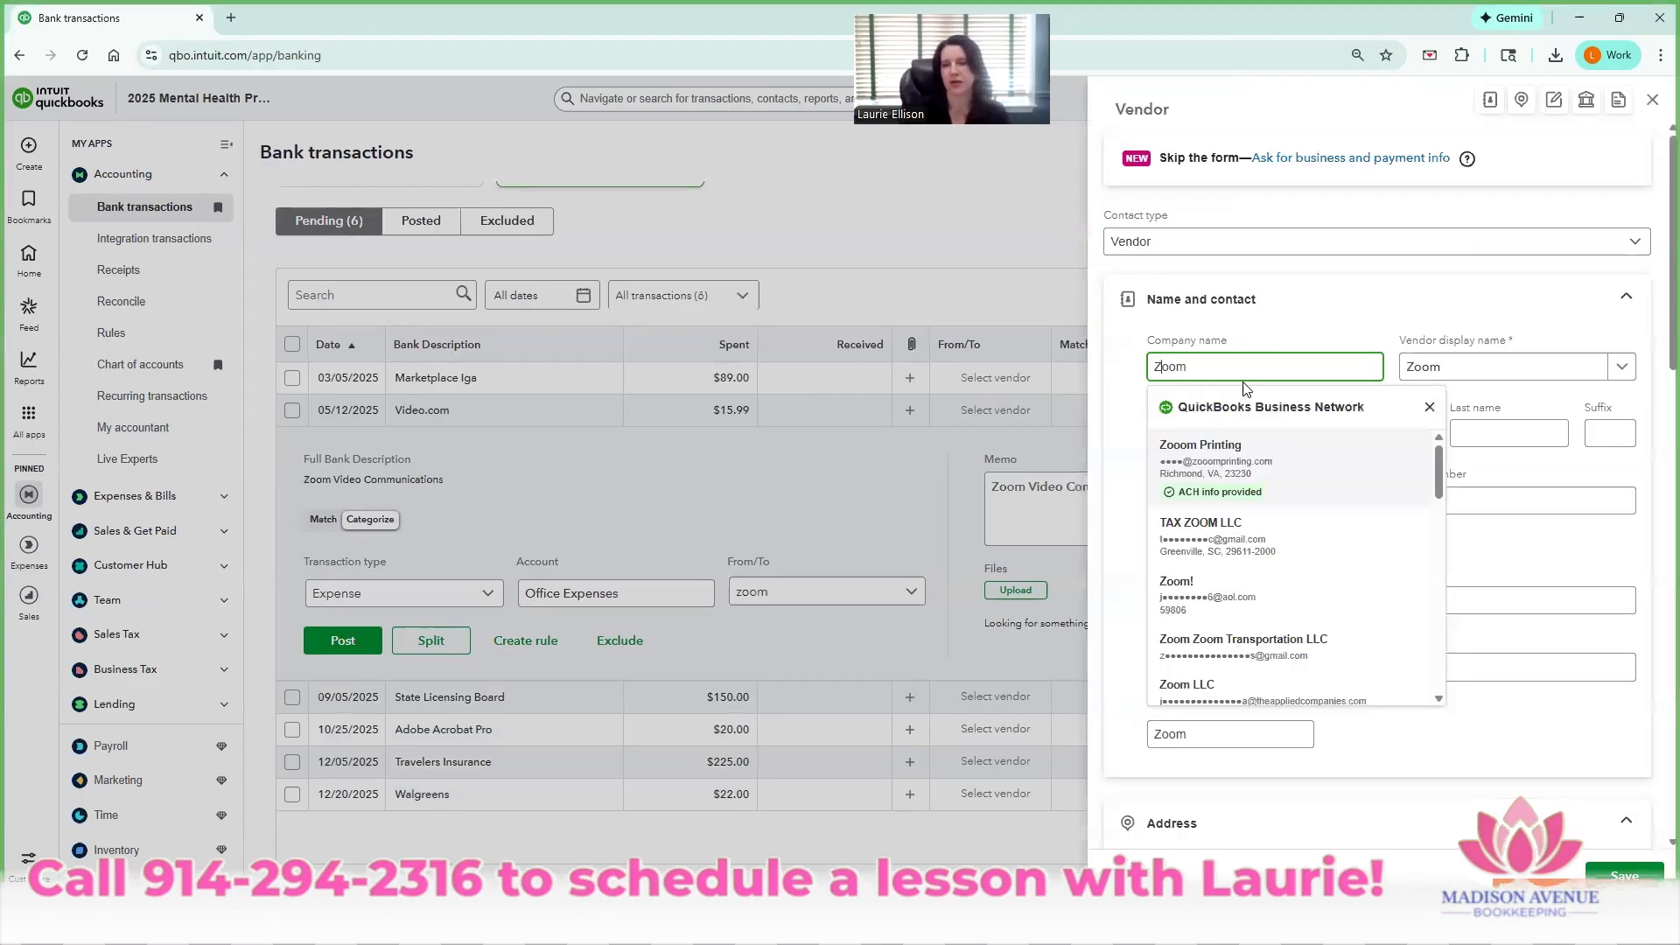
pyautogui.click(1435, 408)
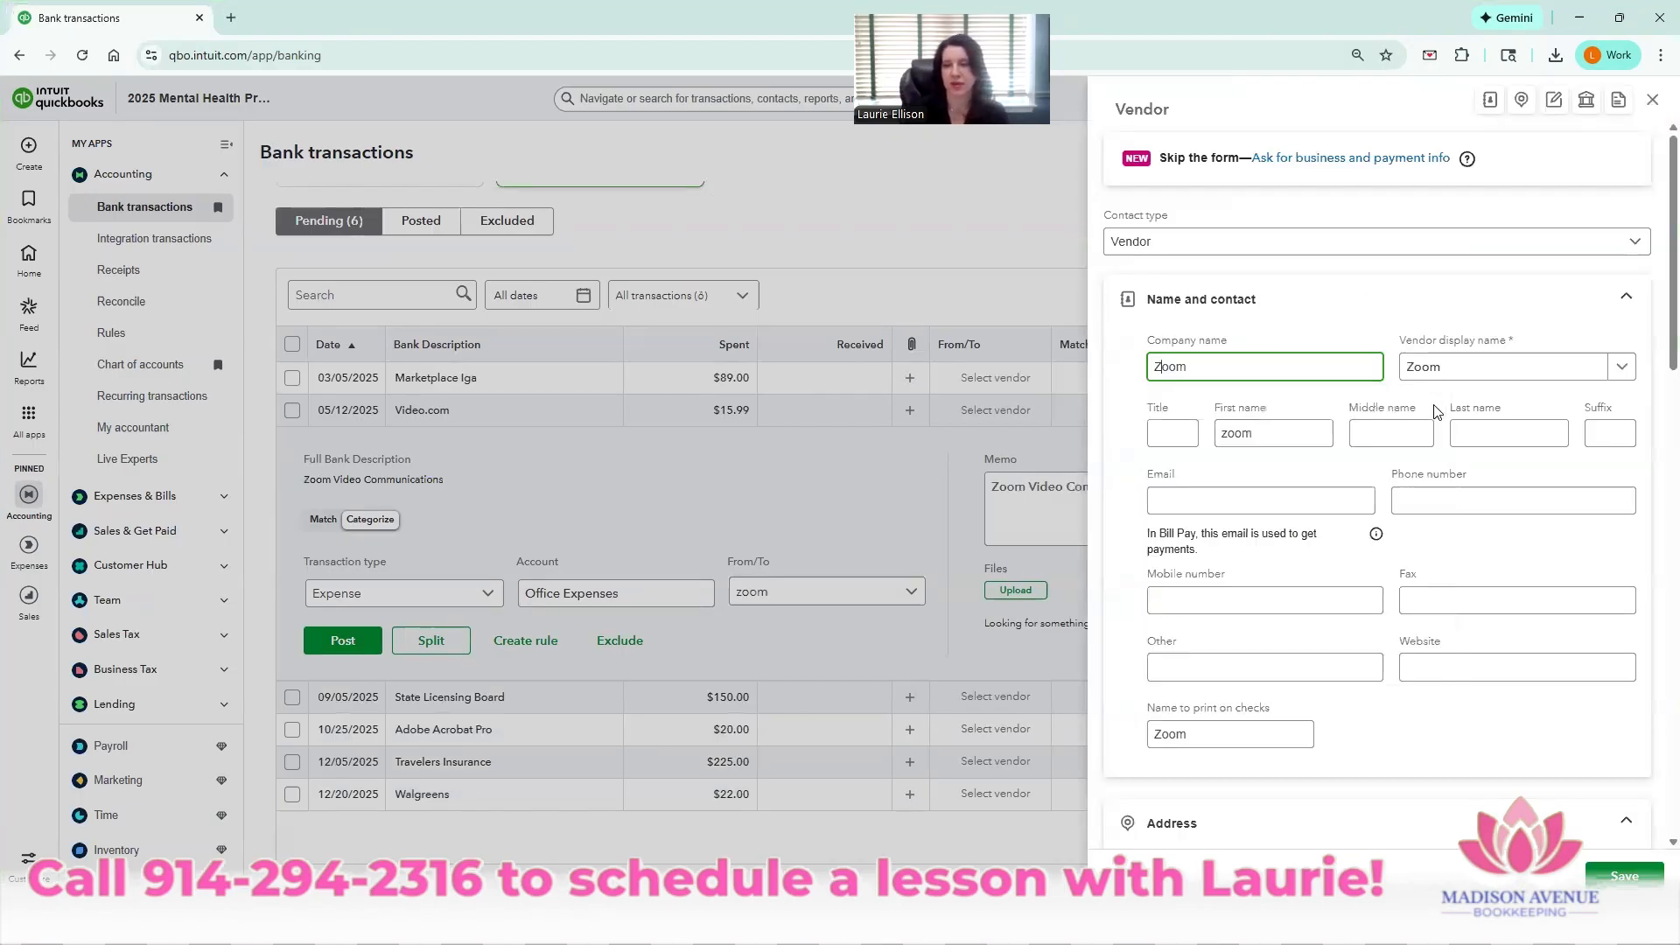
pyautogui.click(1626, 878)
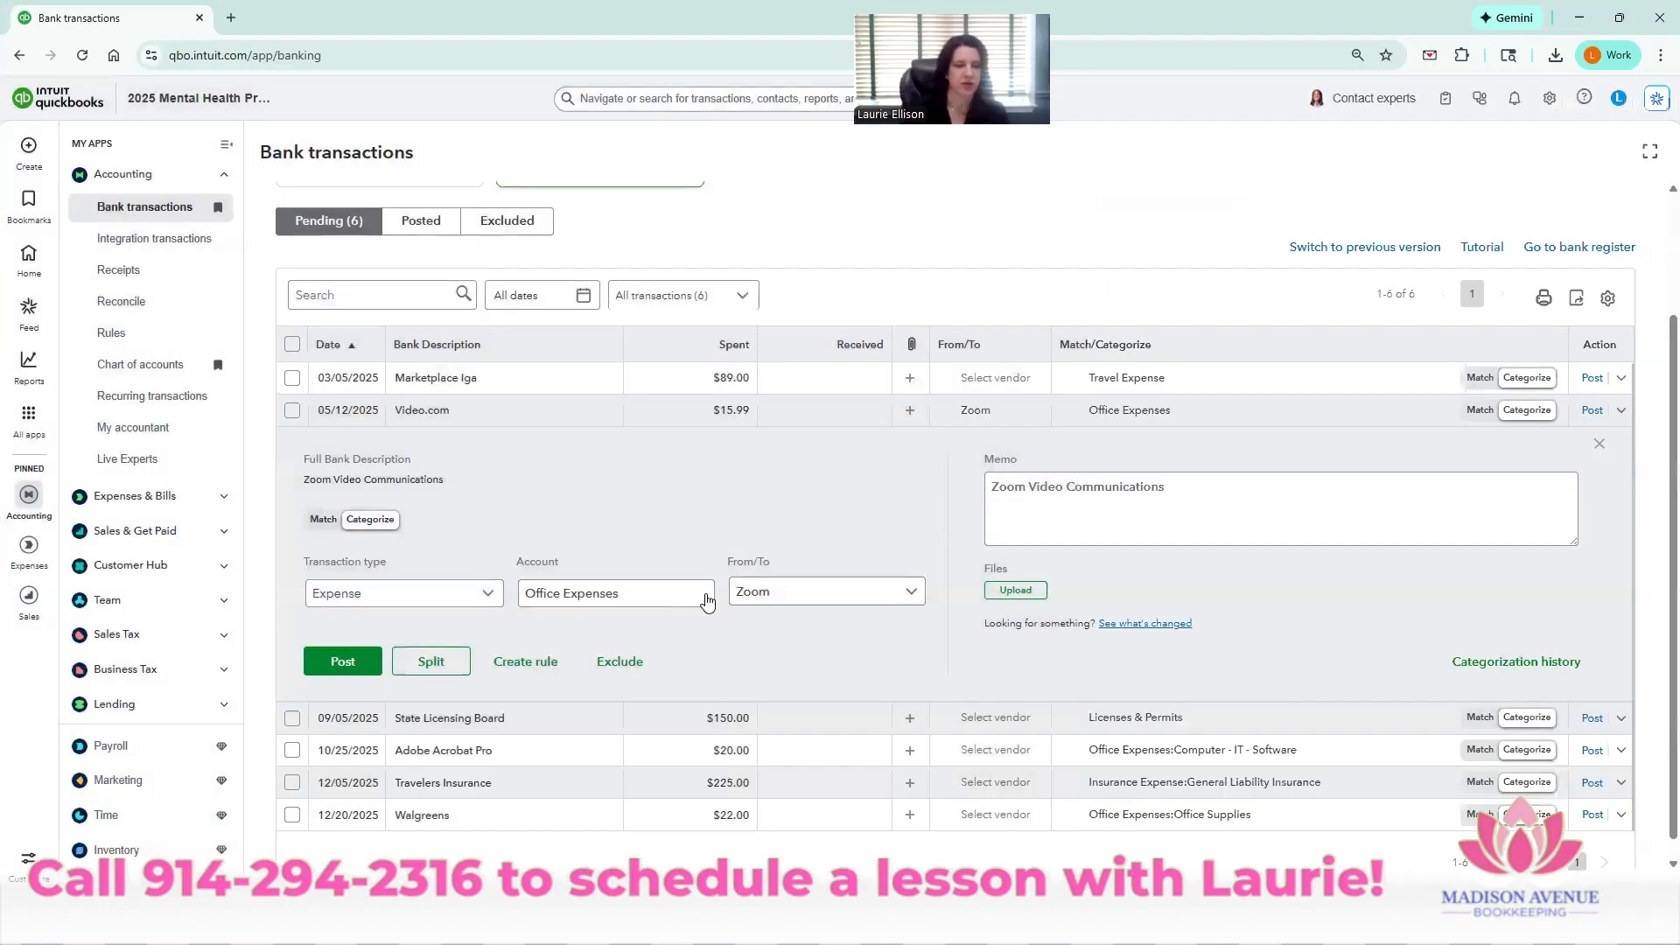
# - Set the account of the 05/12/2025 Video.com transaction to Office Expenses:Computer - IT - Software
pyautogui.click(707, 600)
pyautogui.write('sof')
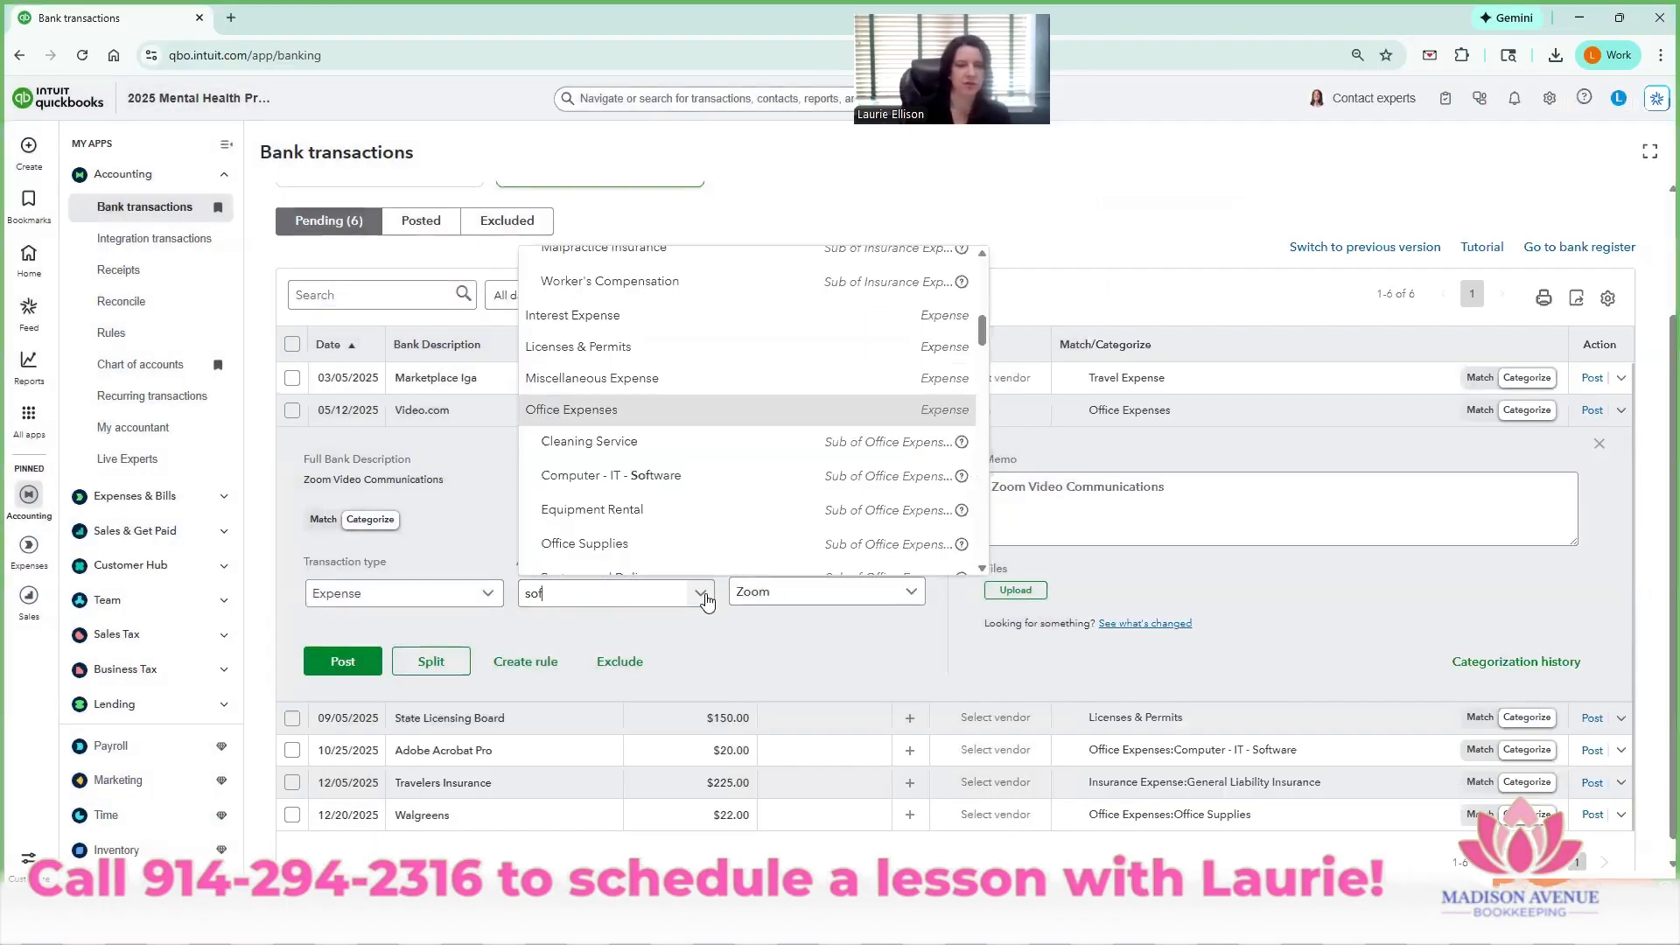
pyautogui.write('t')
pyautogui.click(691, 561)
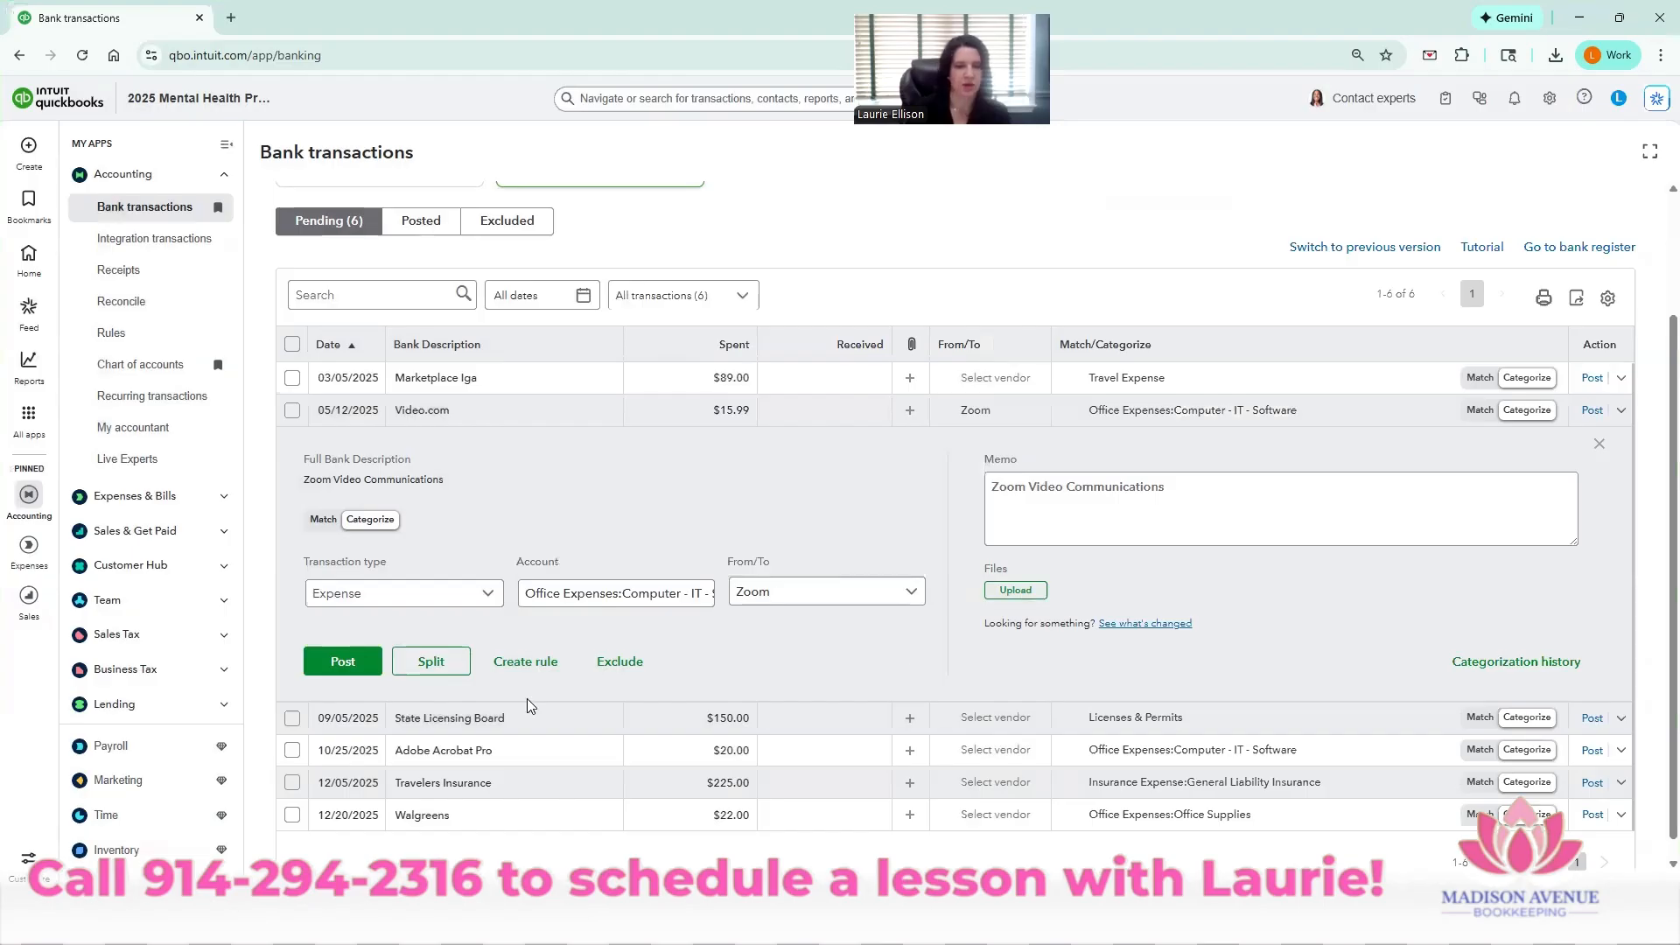
# - Start a rule from the 05/12/2025 Video.com transaction, name it "Zoom" and apply it to all bank accounts
pyautogui.click(524, 661)
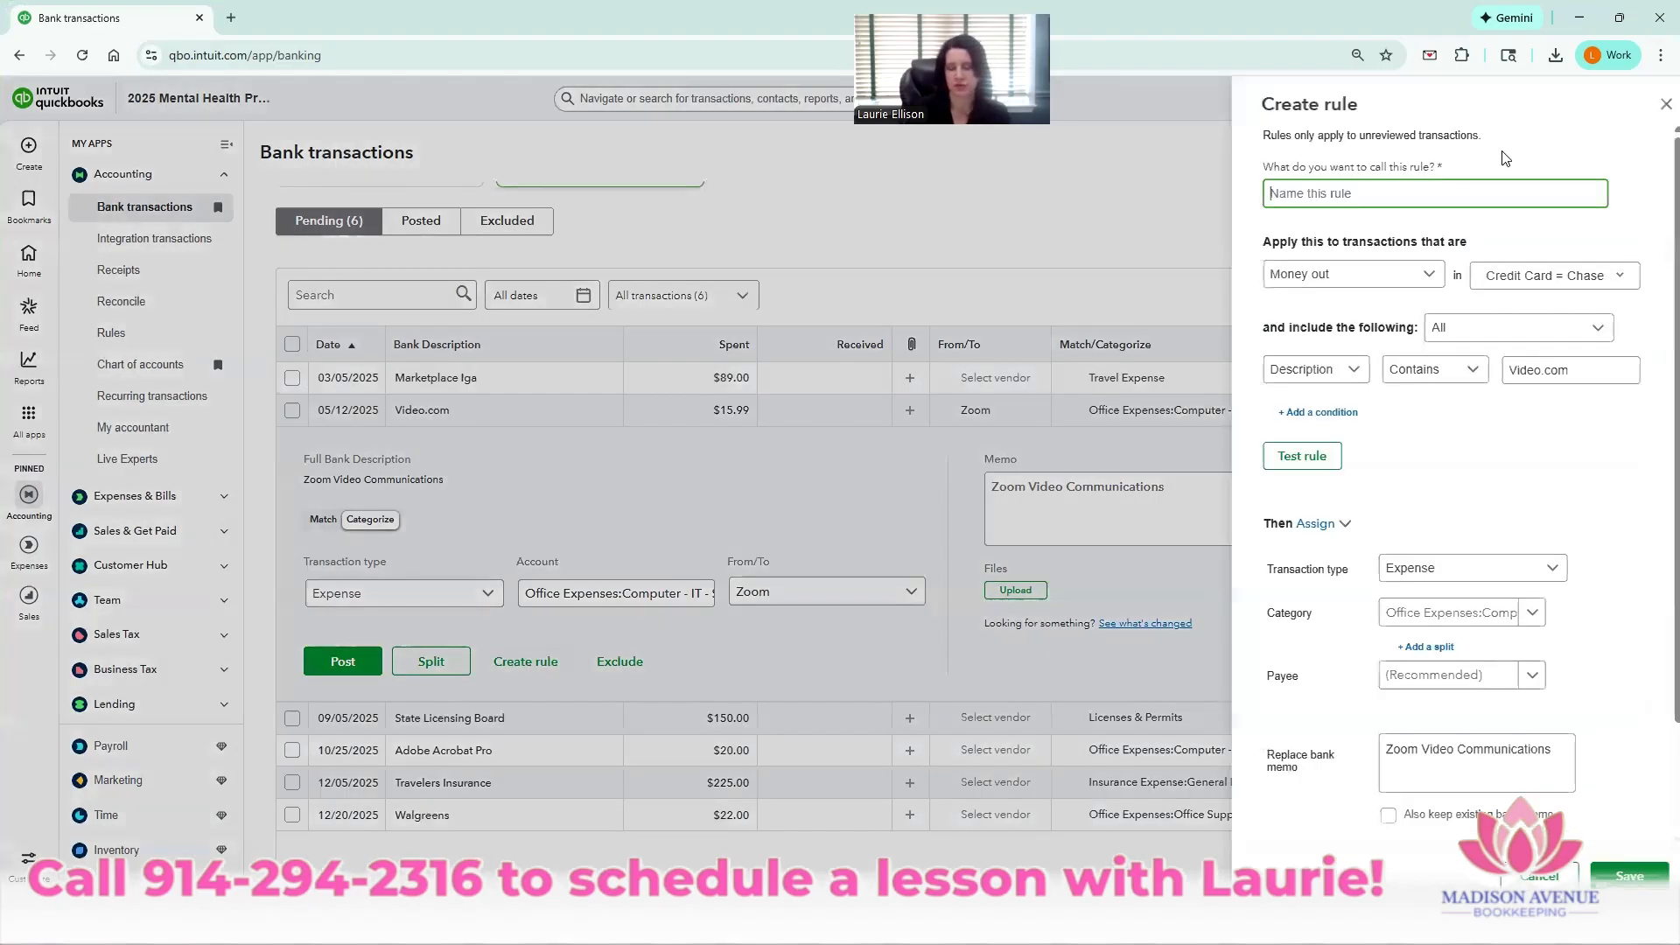
pyautogui.write('Zoom')
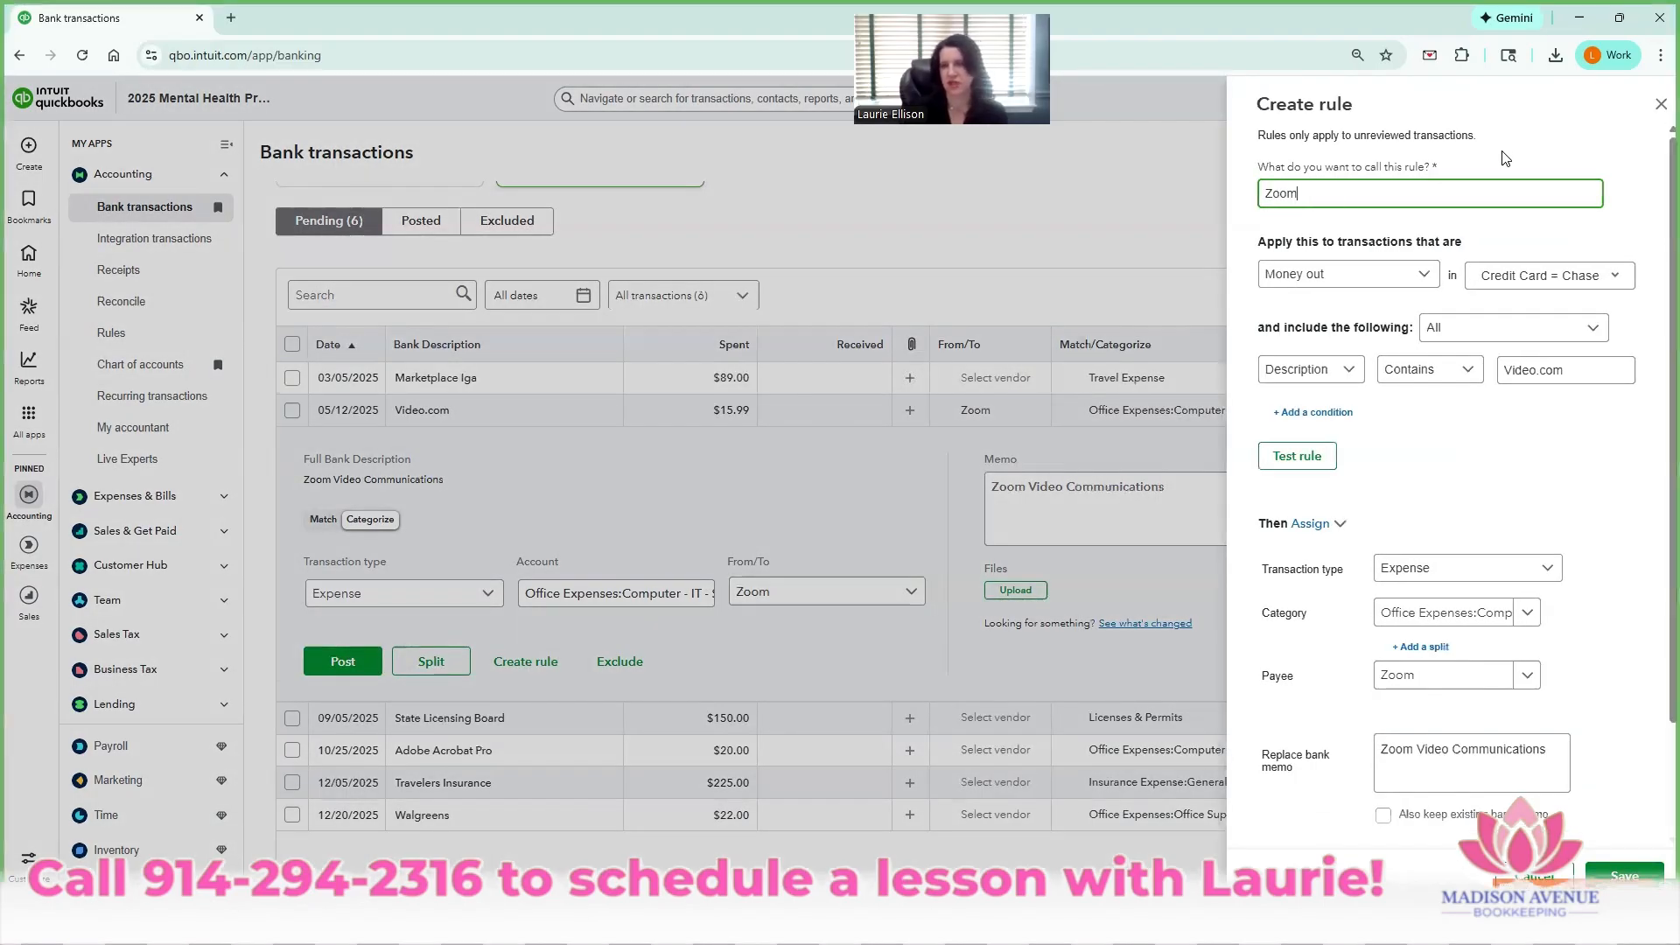
pyautogui.click(1569, 277)
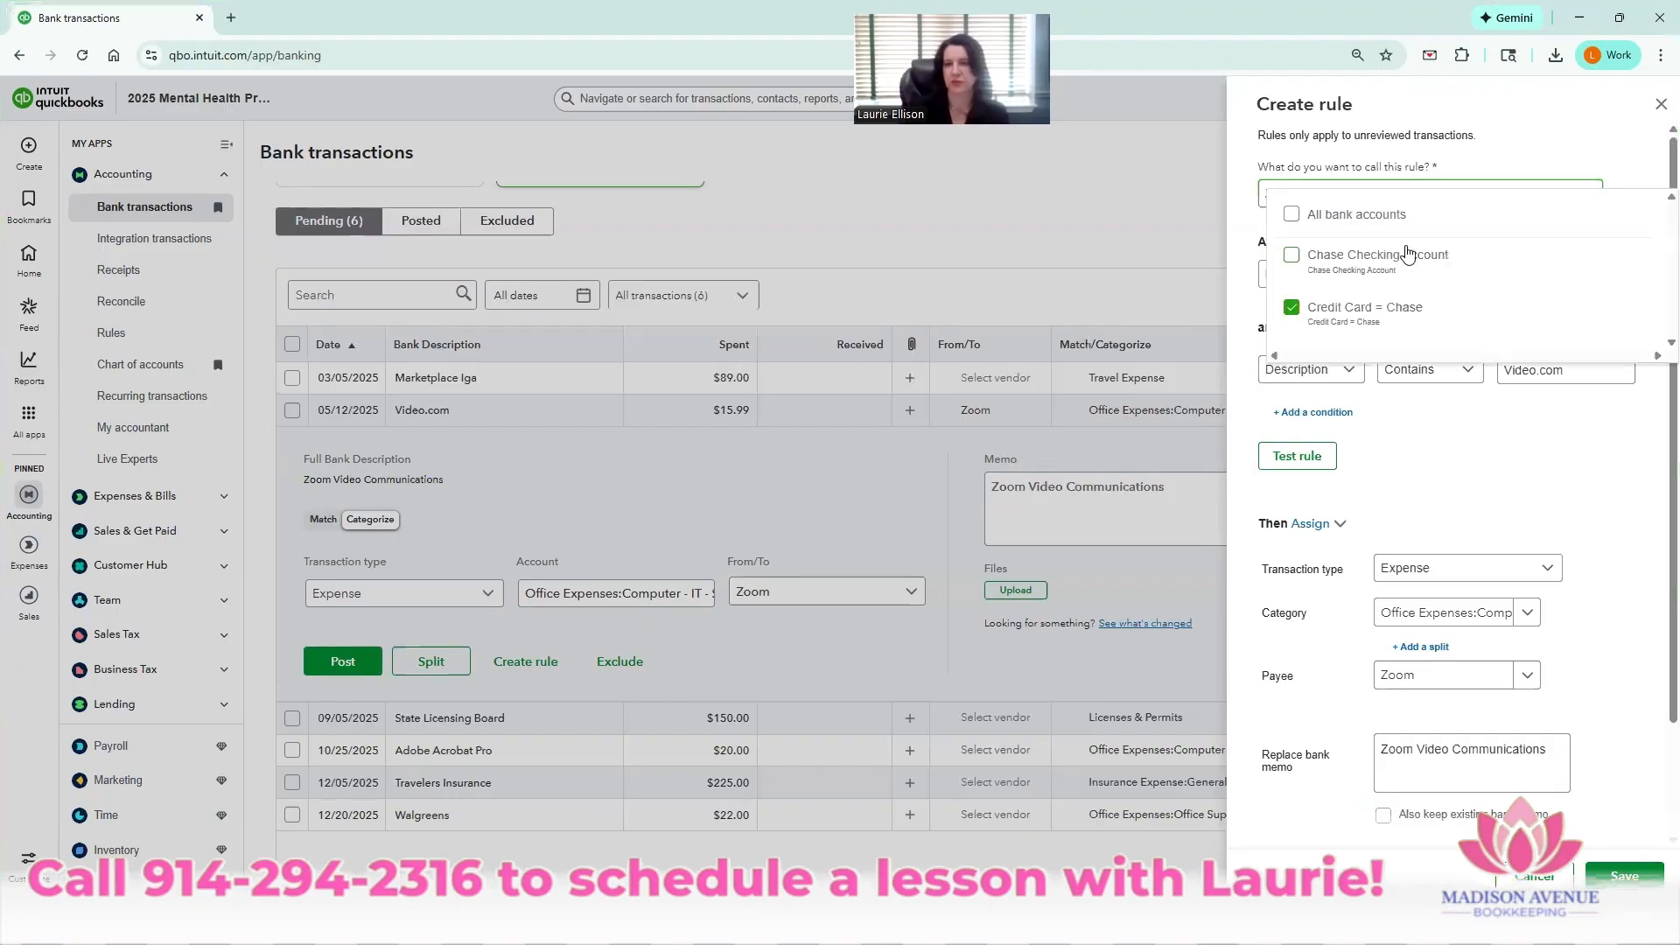
pyautogui.click(1590, 134)
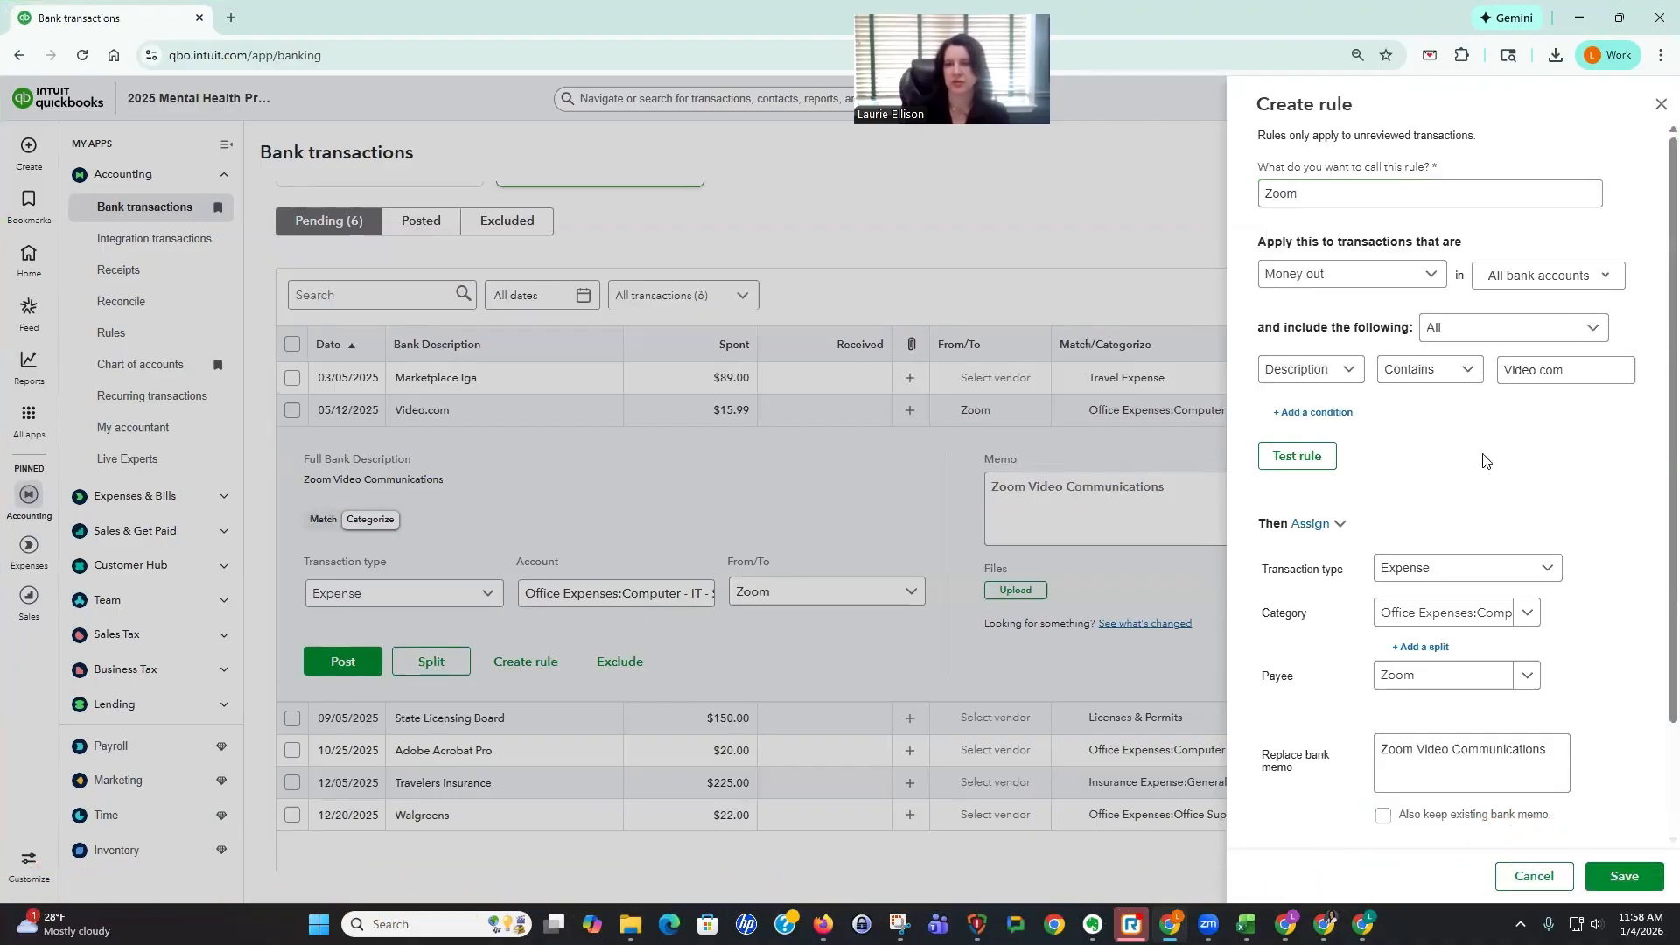
# - Make the Zoom rule's condition check the bank text for "Video.com"
pyautogui.click(1310, 369)
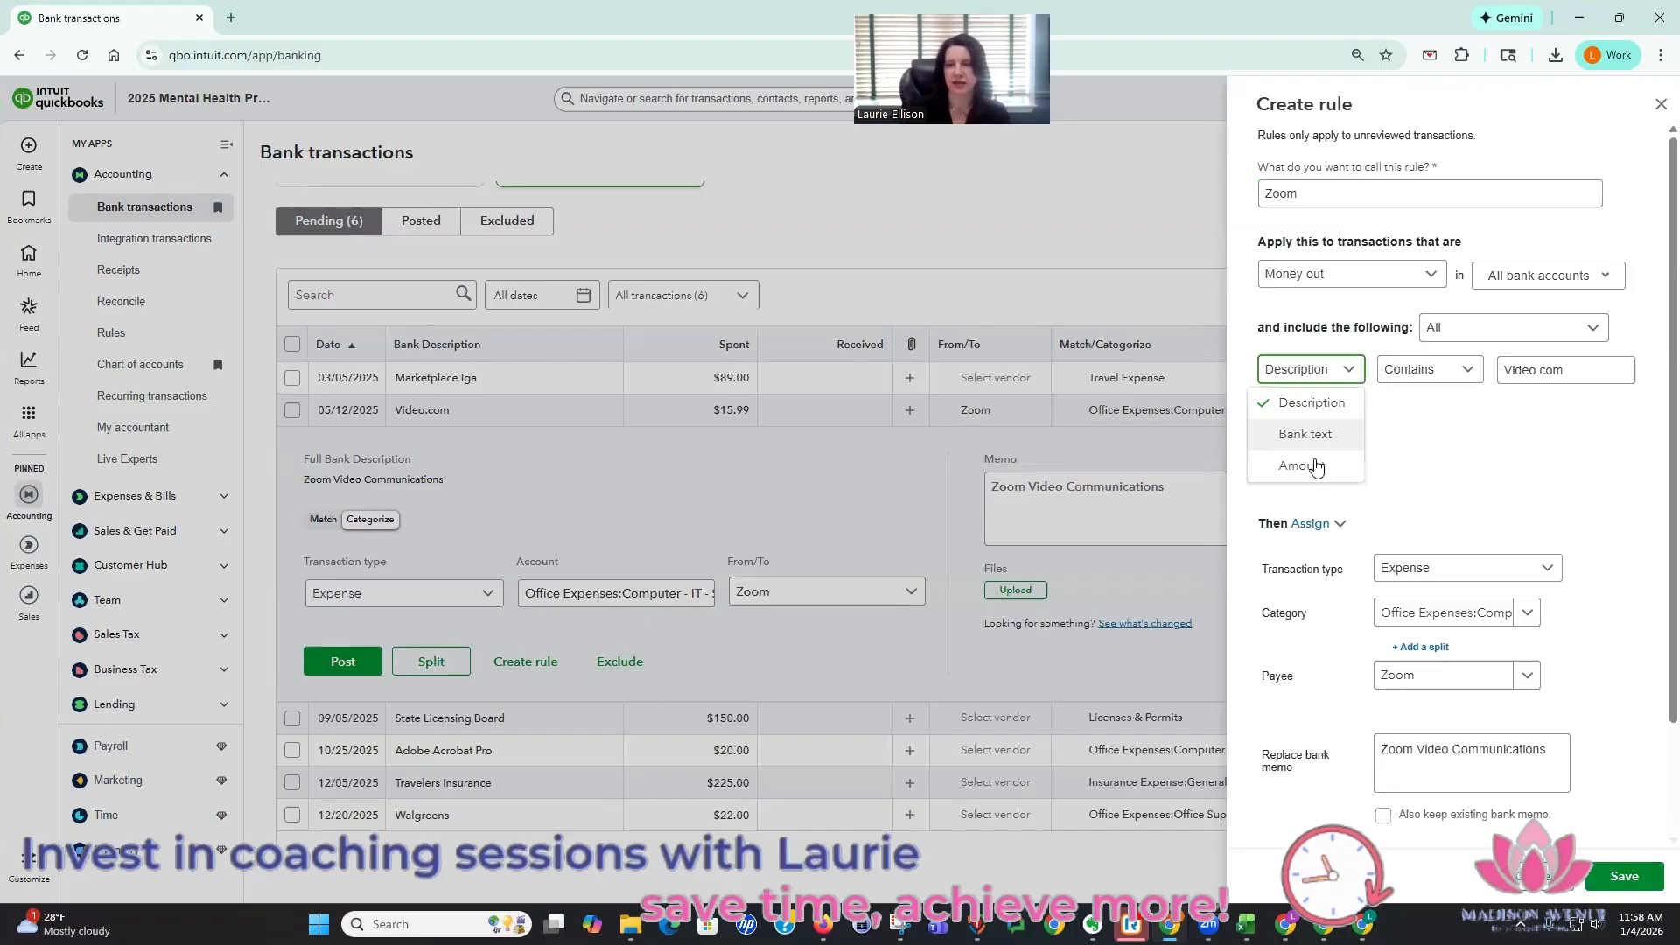
pyautogui.click(1293, 431)
pyautogui.click(1528, 454)
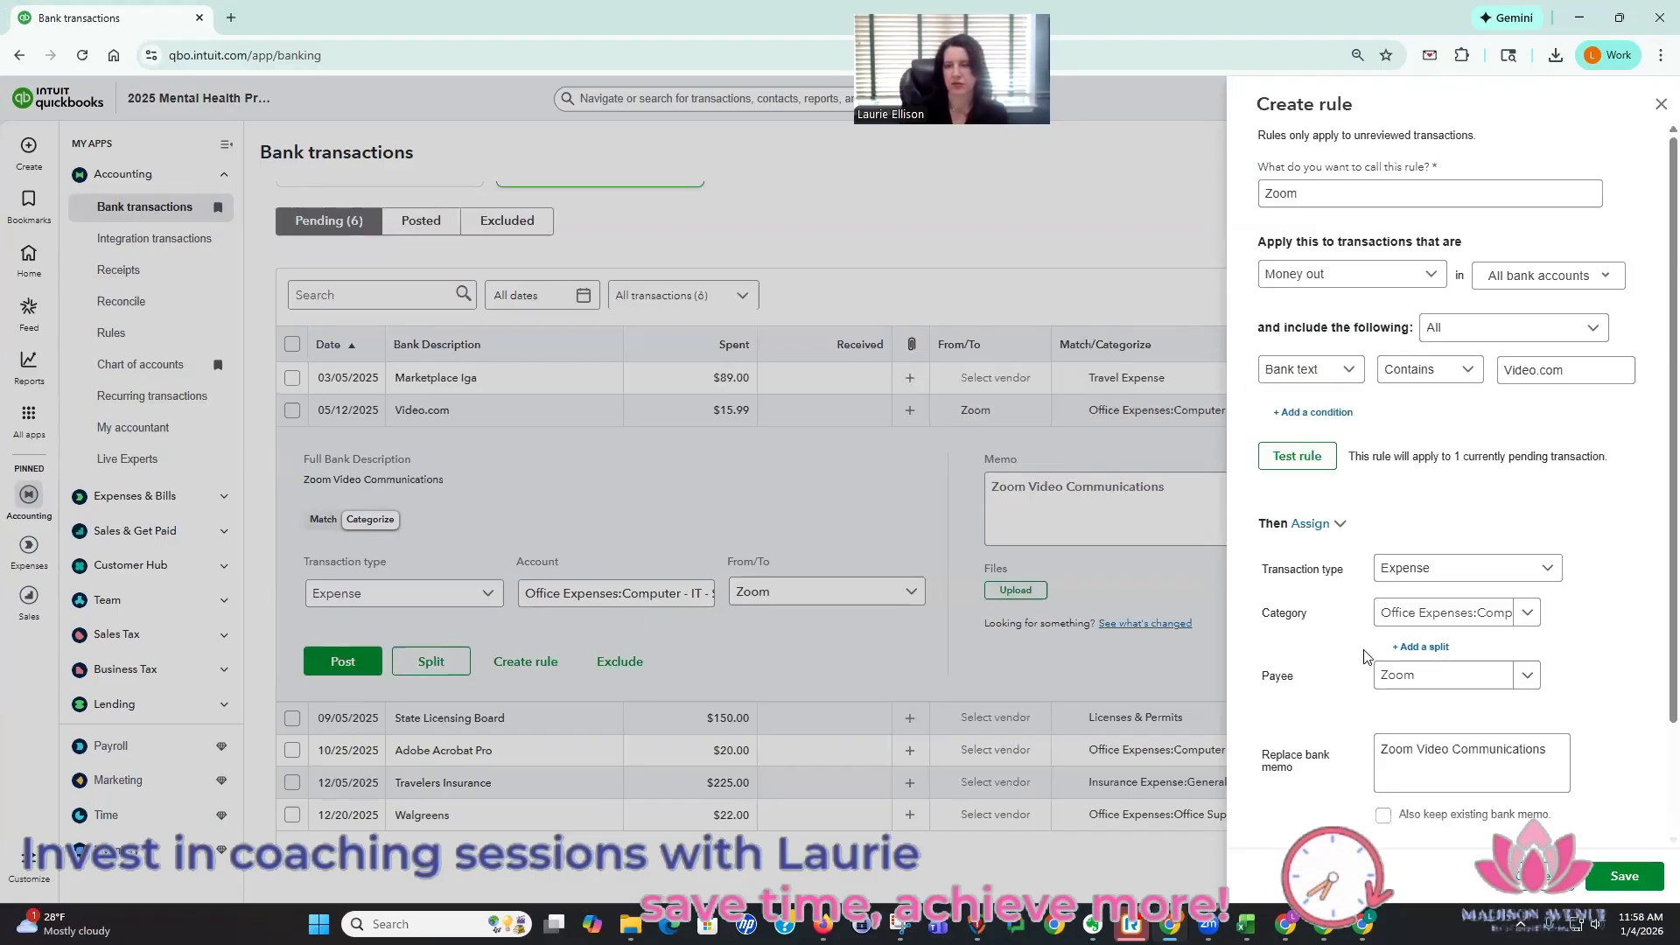
# - Clear the bank memo replacement from the Zoom rule and save the rule
pyautogui.scroll(-2, 1290, 739)
pyautogui.click(1293, 733)
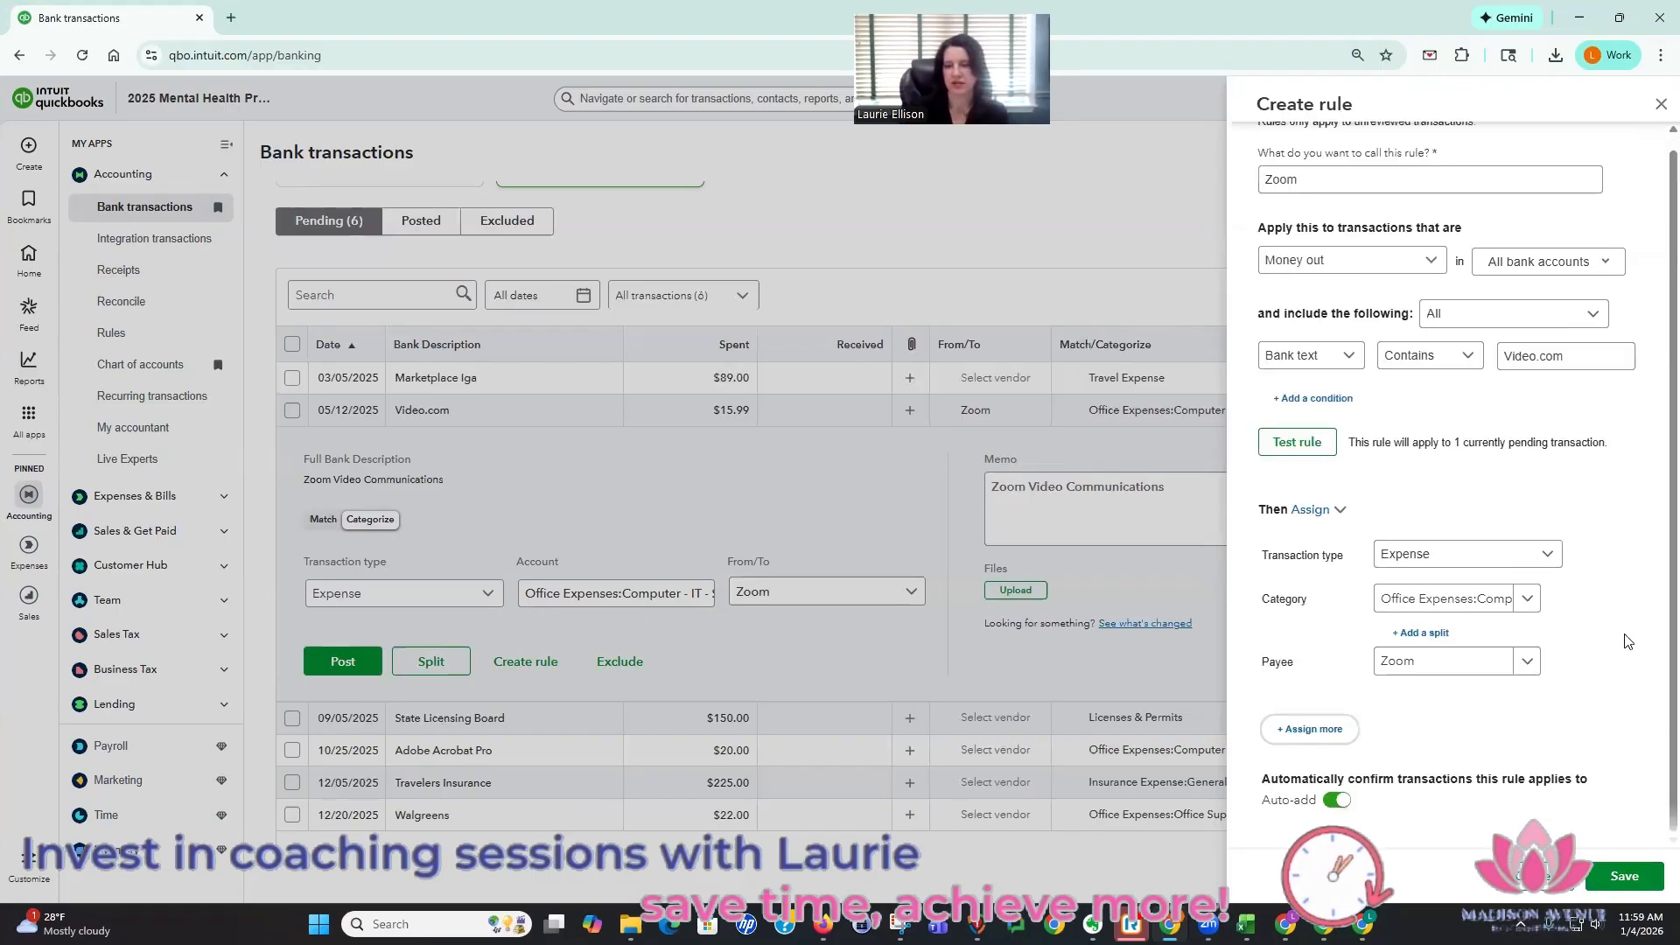
pyautogui.click(1624, 875)
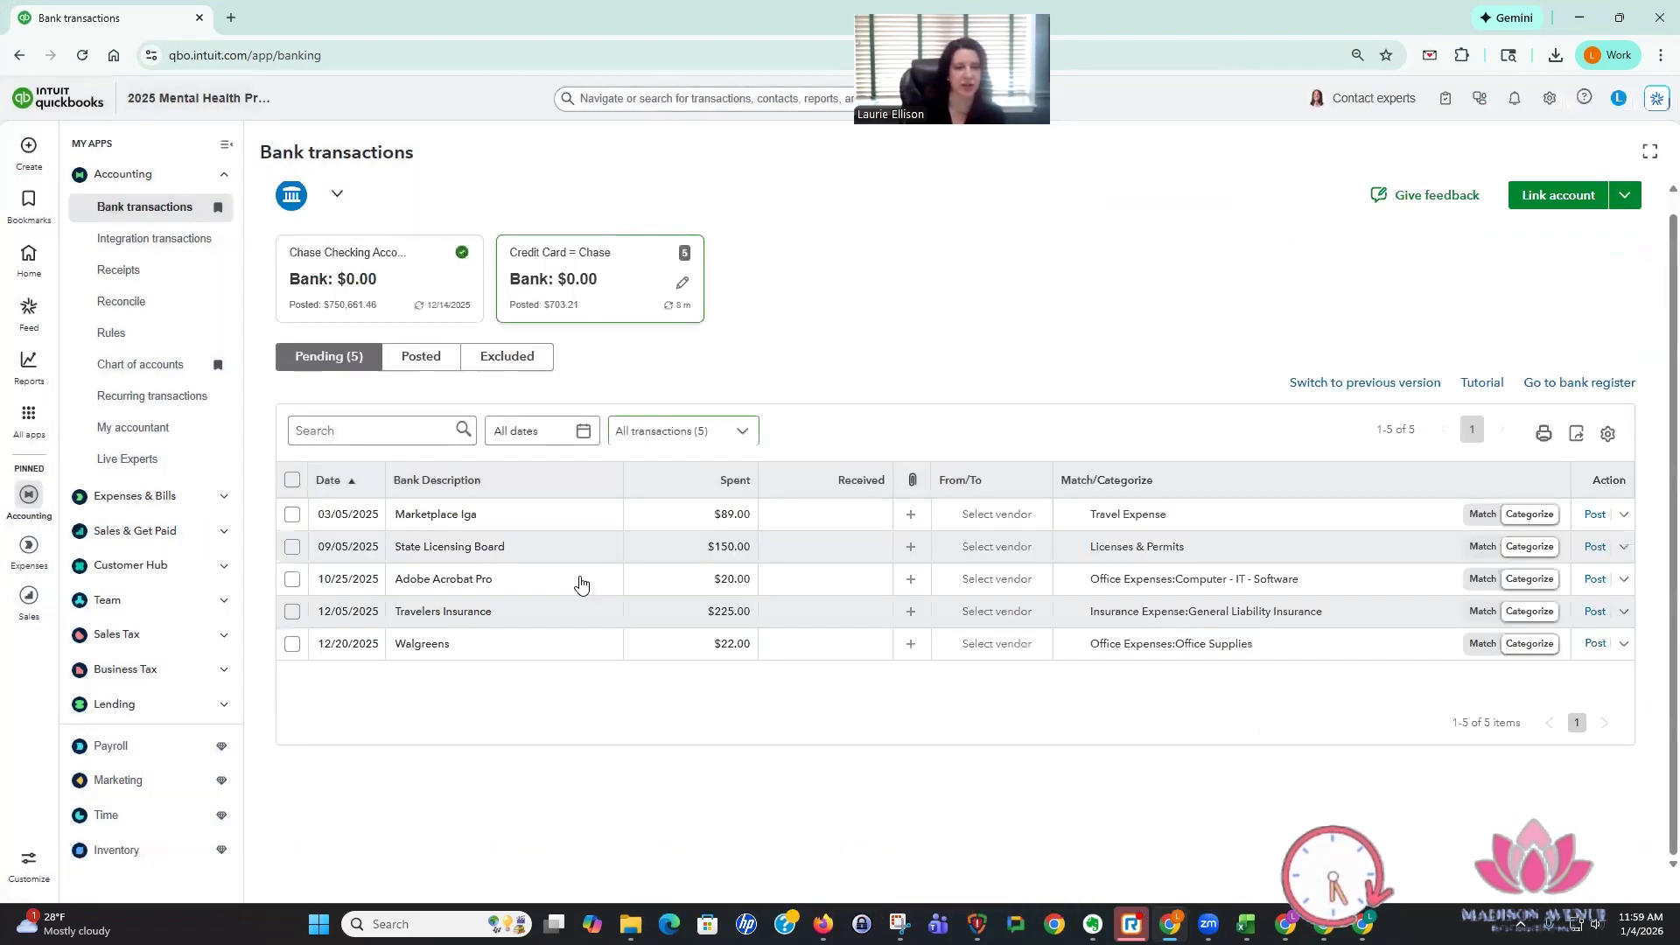
# - Add a new vendor named "Adobe" to the 10/25/2025 Adobe Acrobat Pro transaction and save the vendor
pyautogui.click(520, 592)
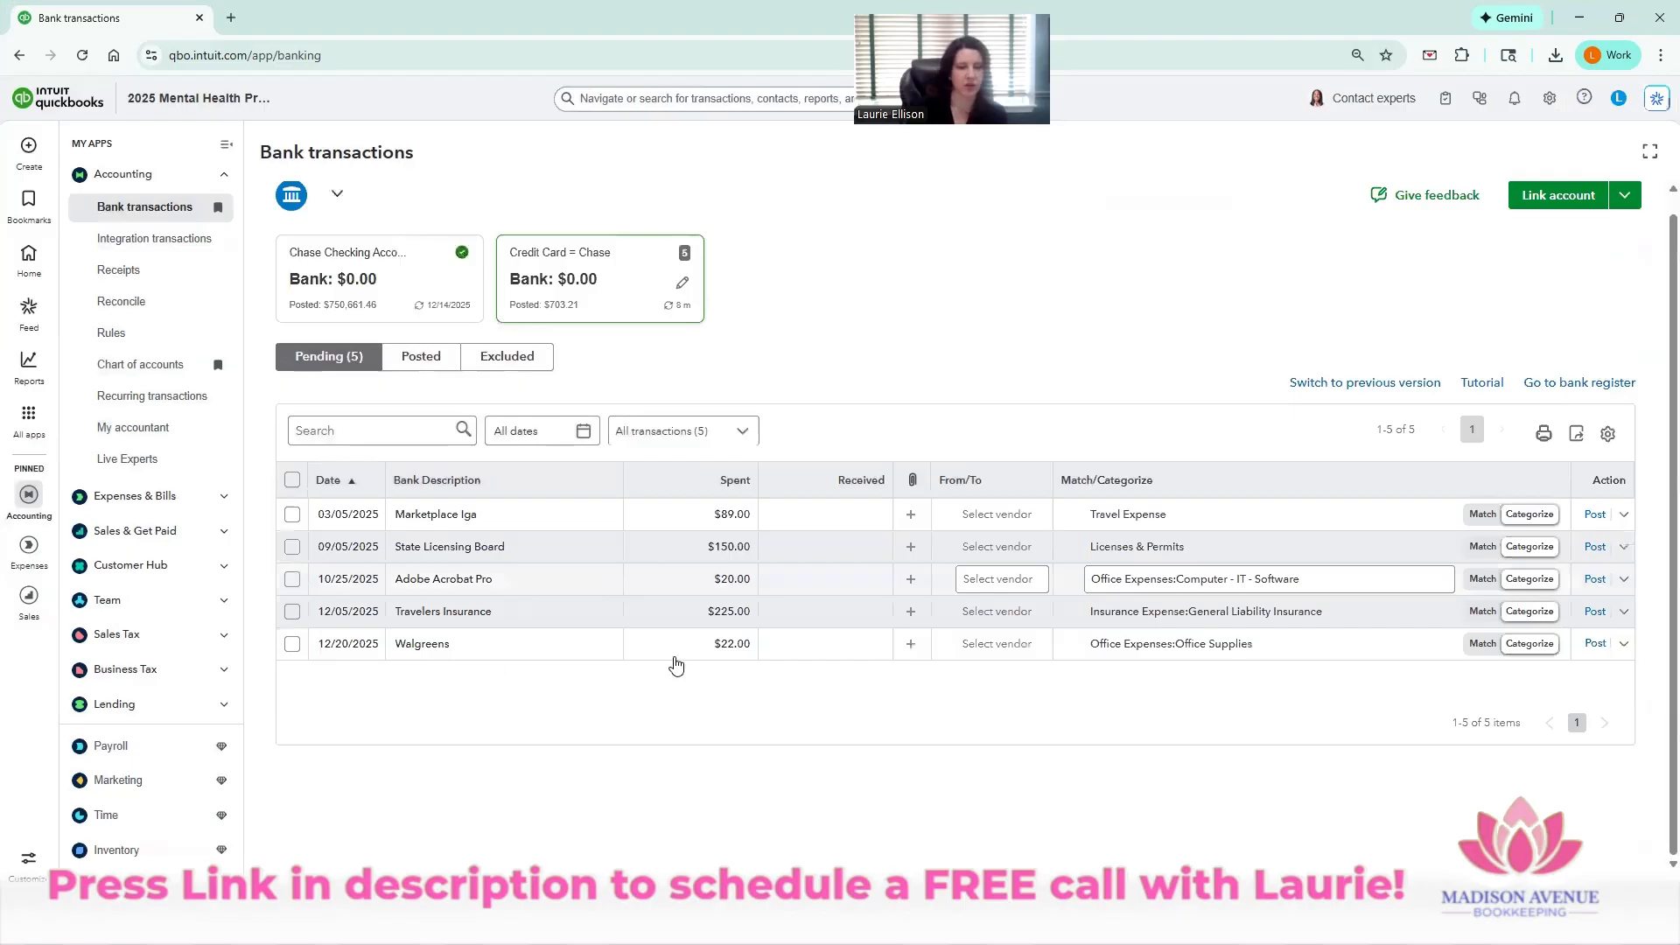
pyautogui.click(711, 660)
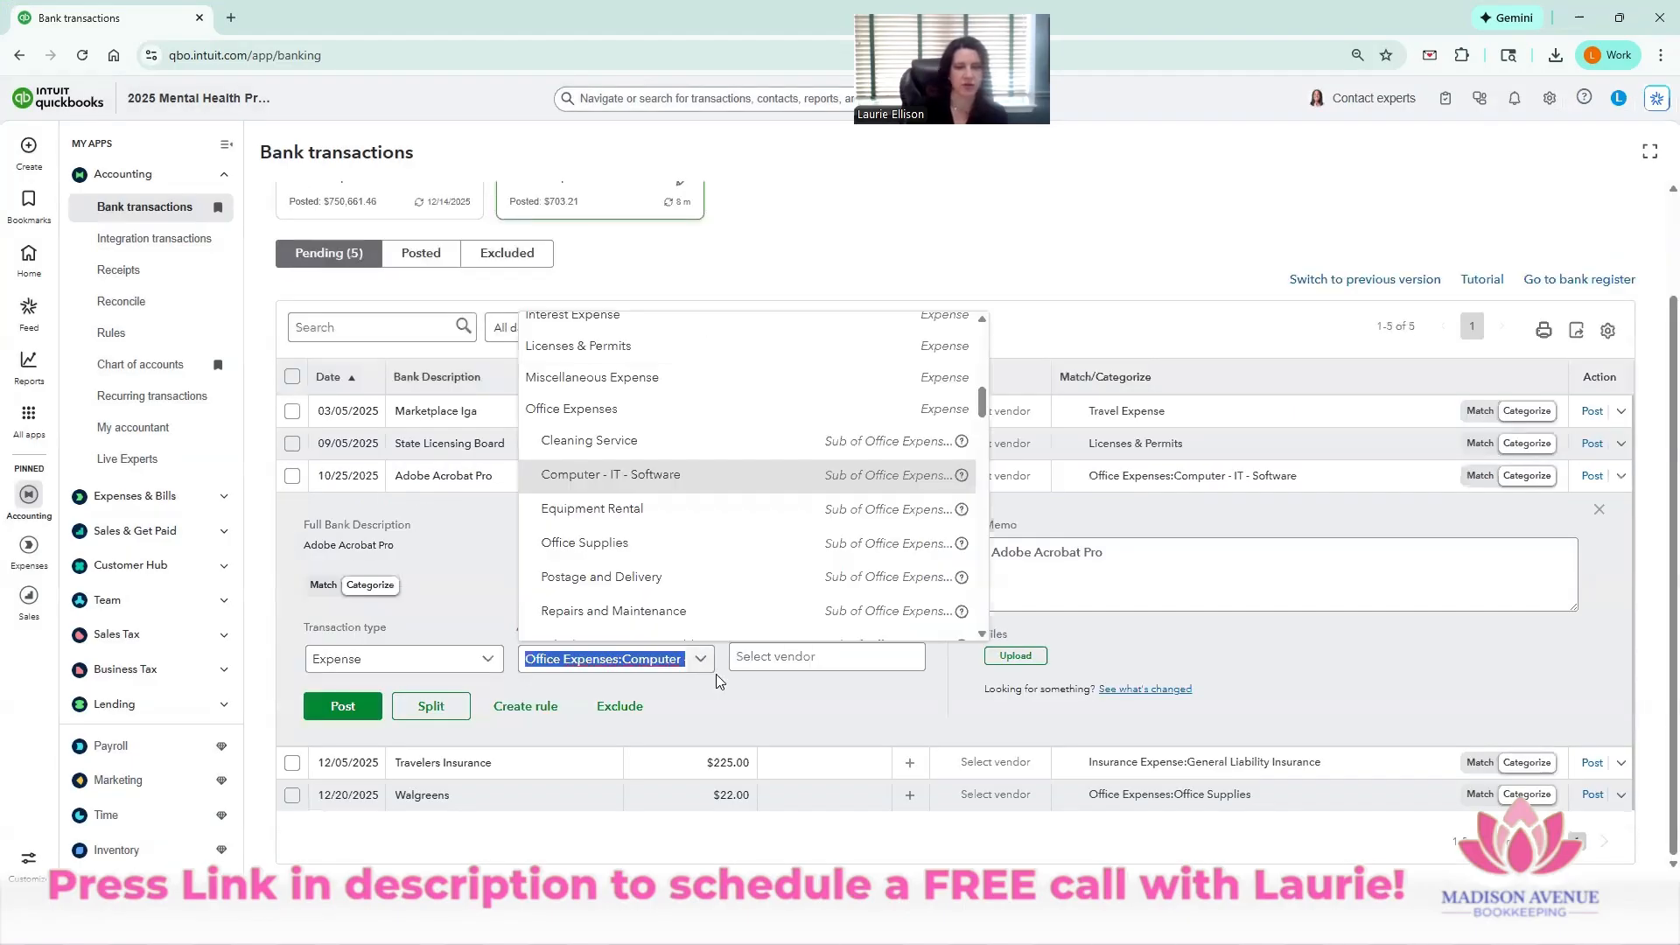
pyautogui.click(801, 665)
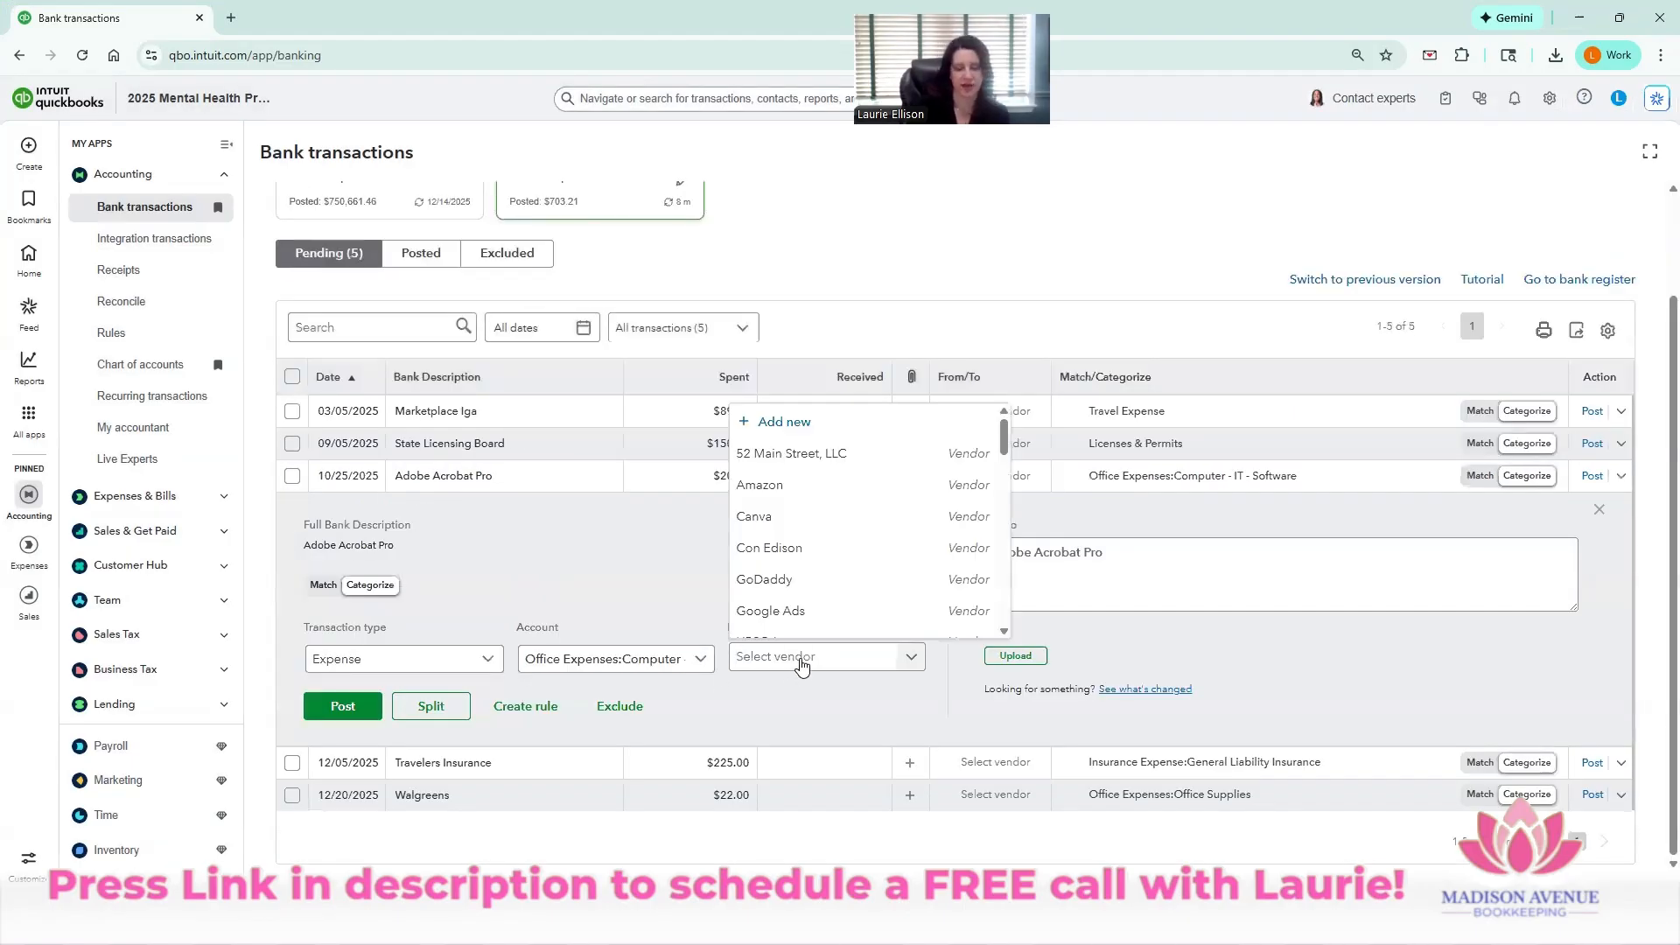
pyautogui.write('Adobe')
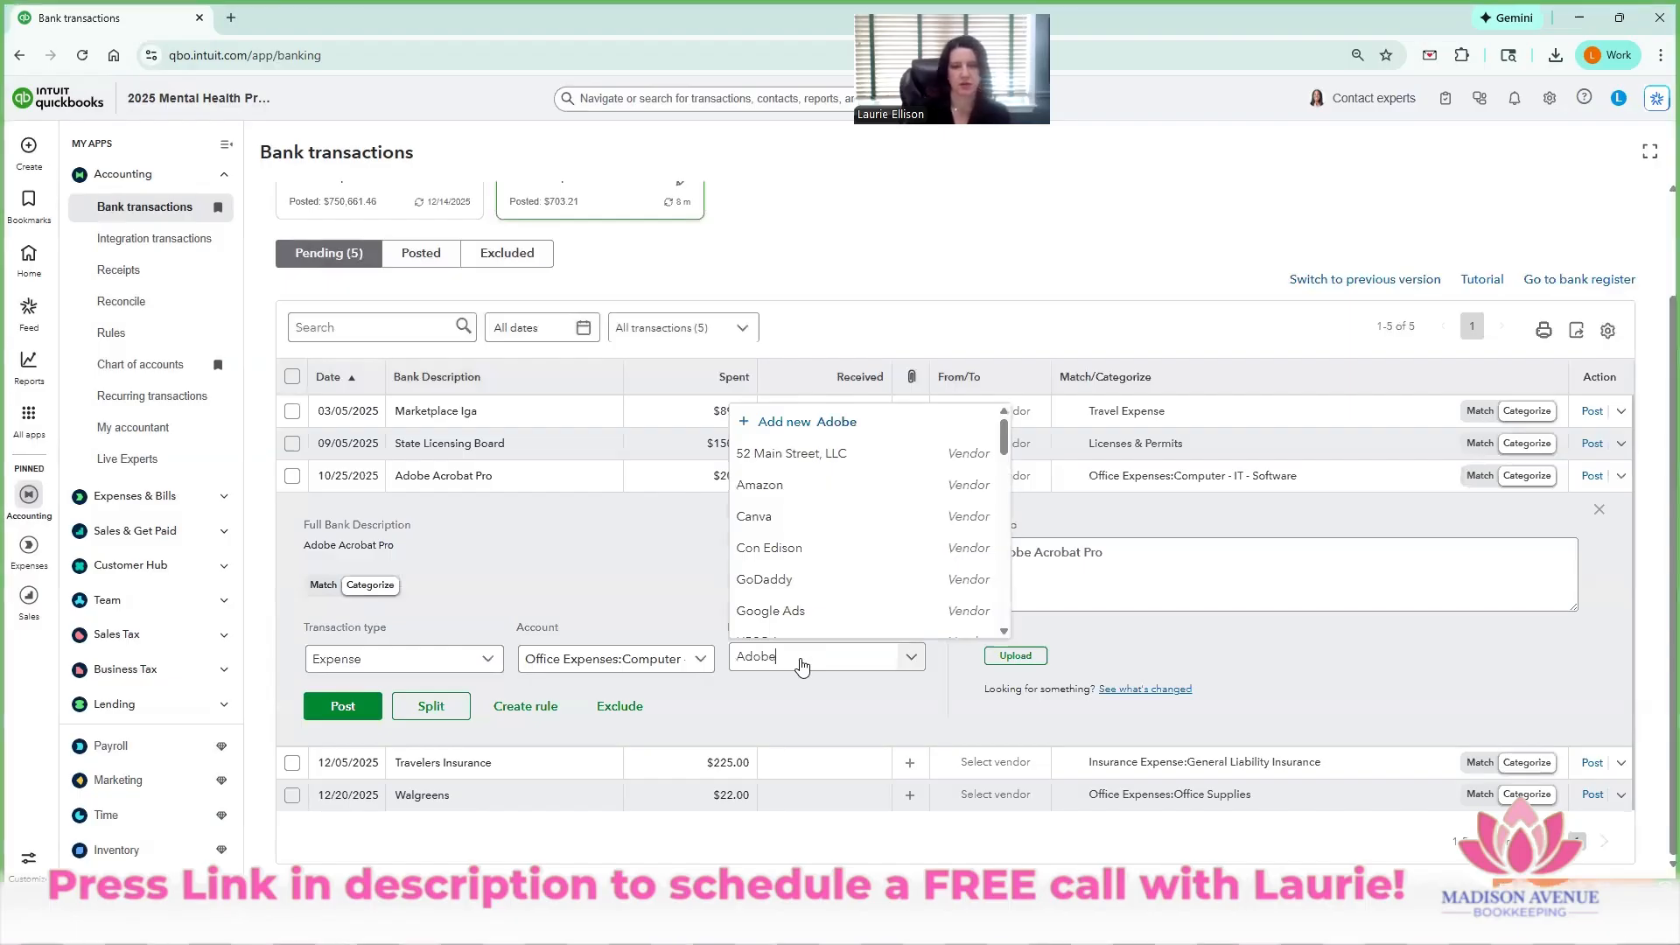
pyautogui.click(813, 623)
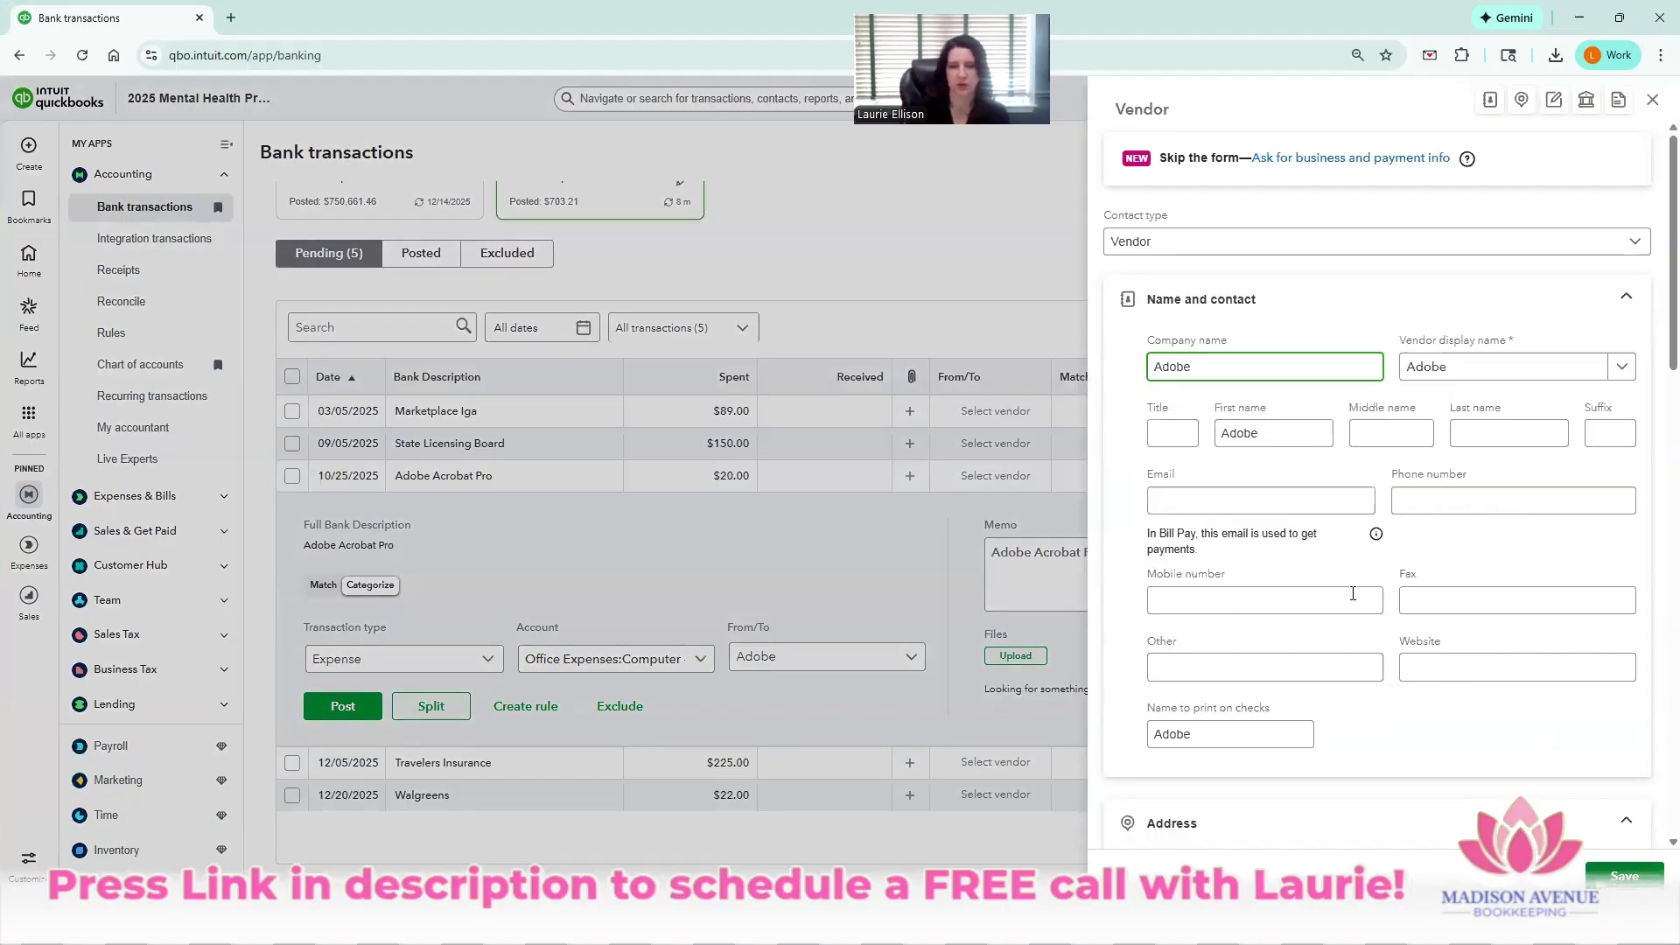
pyautogui.click(1353, 597)
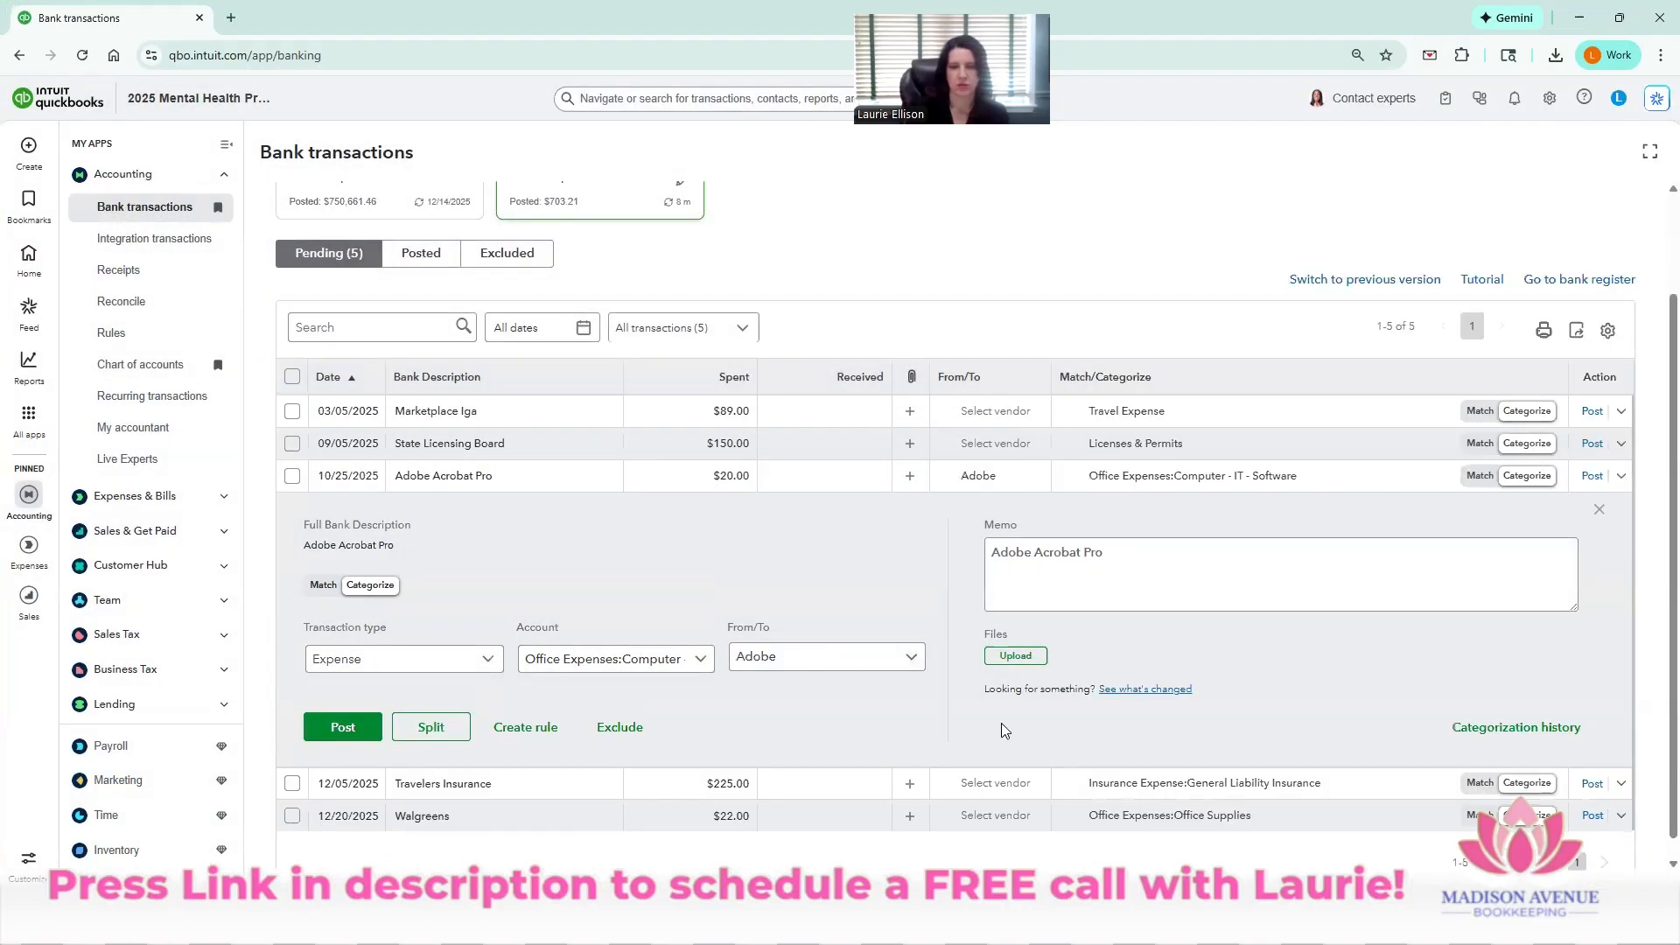
# - Start a rule from the 10/25/2025 Adobe Acrobat Pro transaction, name it "Adobe" and apply it to all bank accounts
pyautogui.click(526, 729)
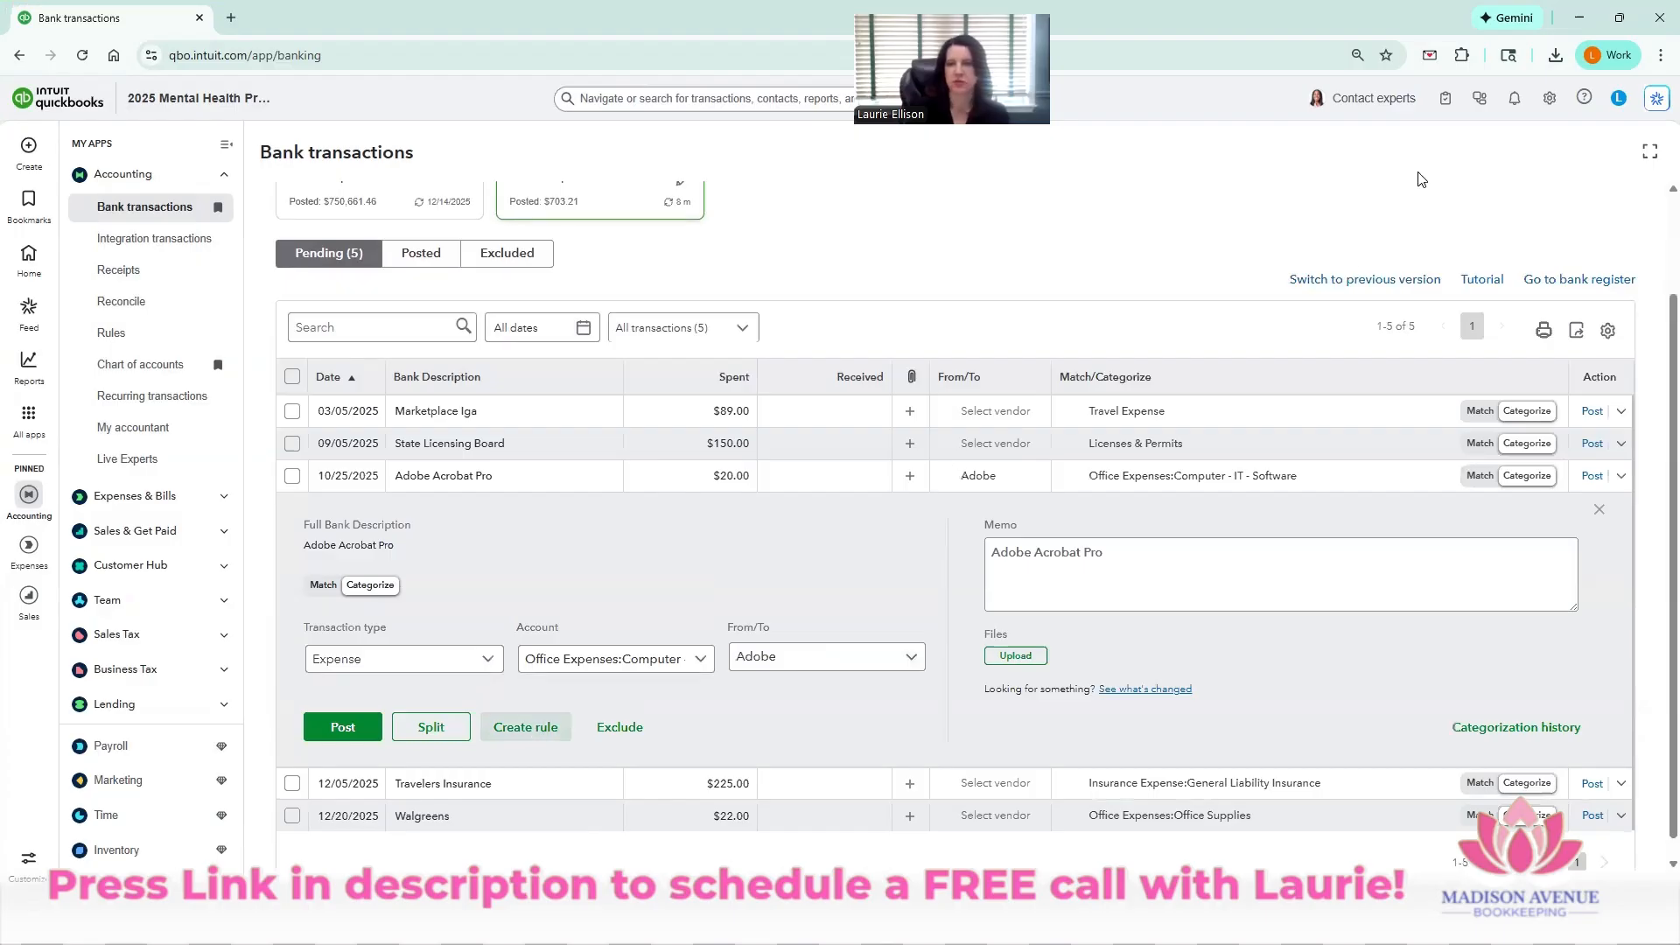
pyautogui.write('ado')
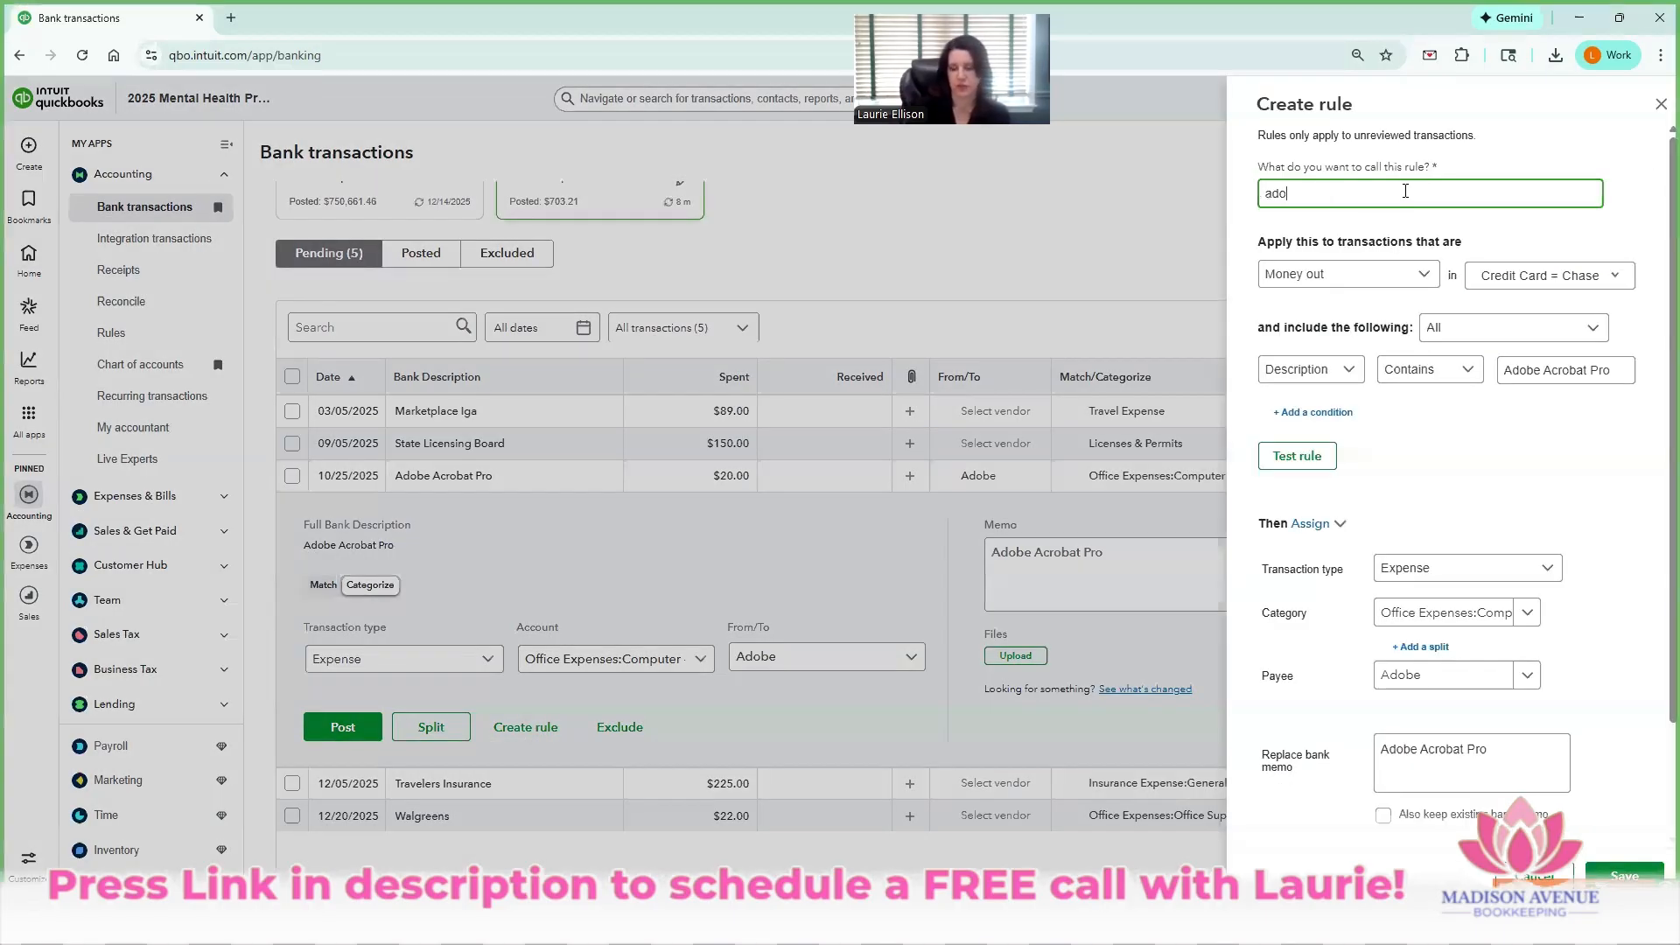
pyautogui.write('be')
pyautogui.press('BackSpace')
pyautogui.press('BackSpace')
pyautogui.press('BackSpace')
pyautogui.press('BackSpace')
pyautogui.press('BackSpace')
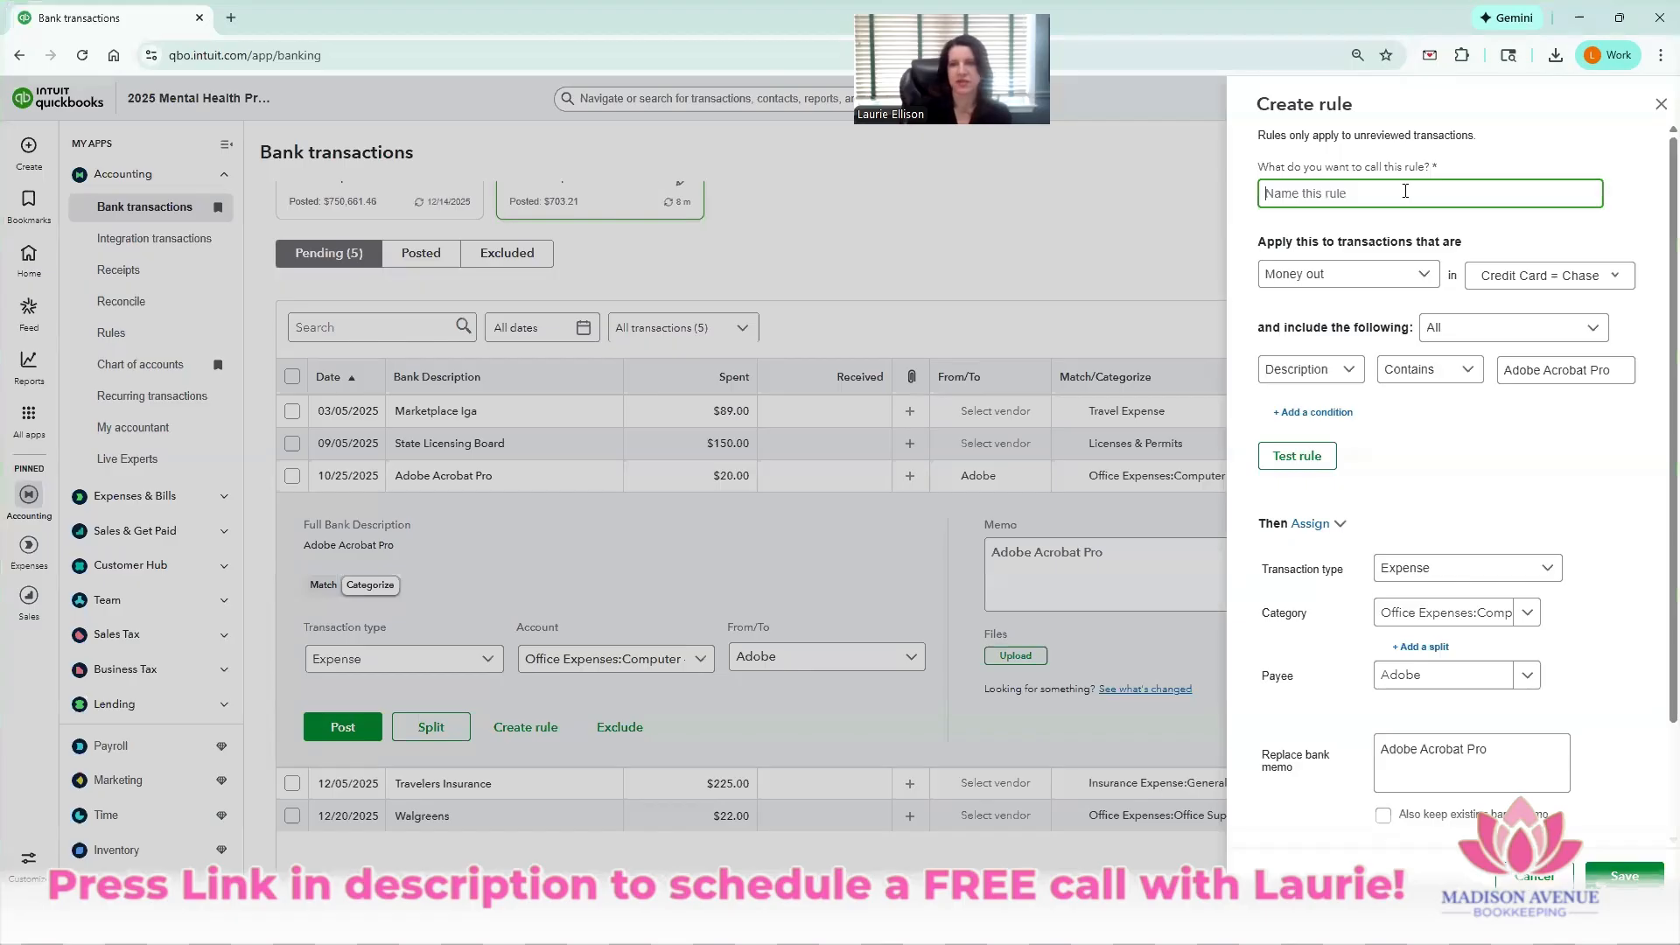
pyautogui.write('Adobe')
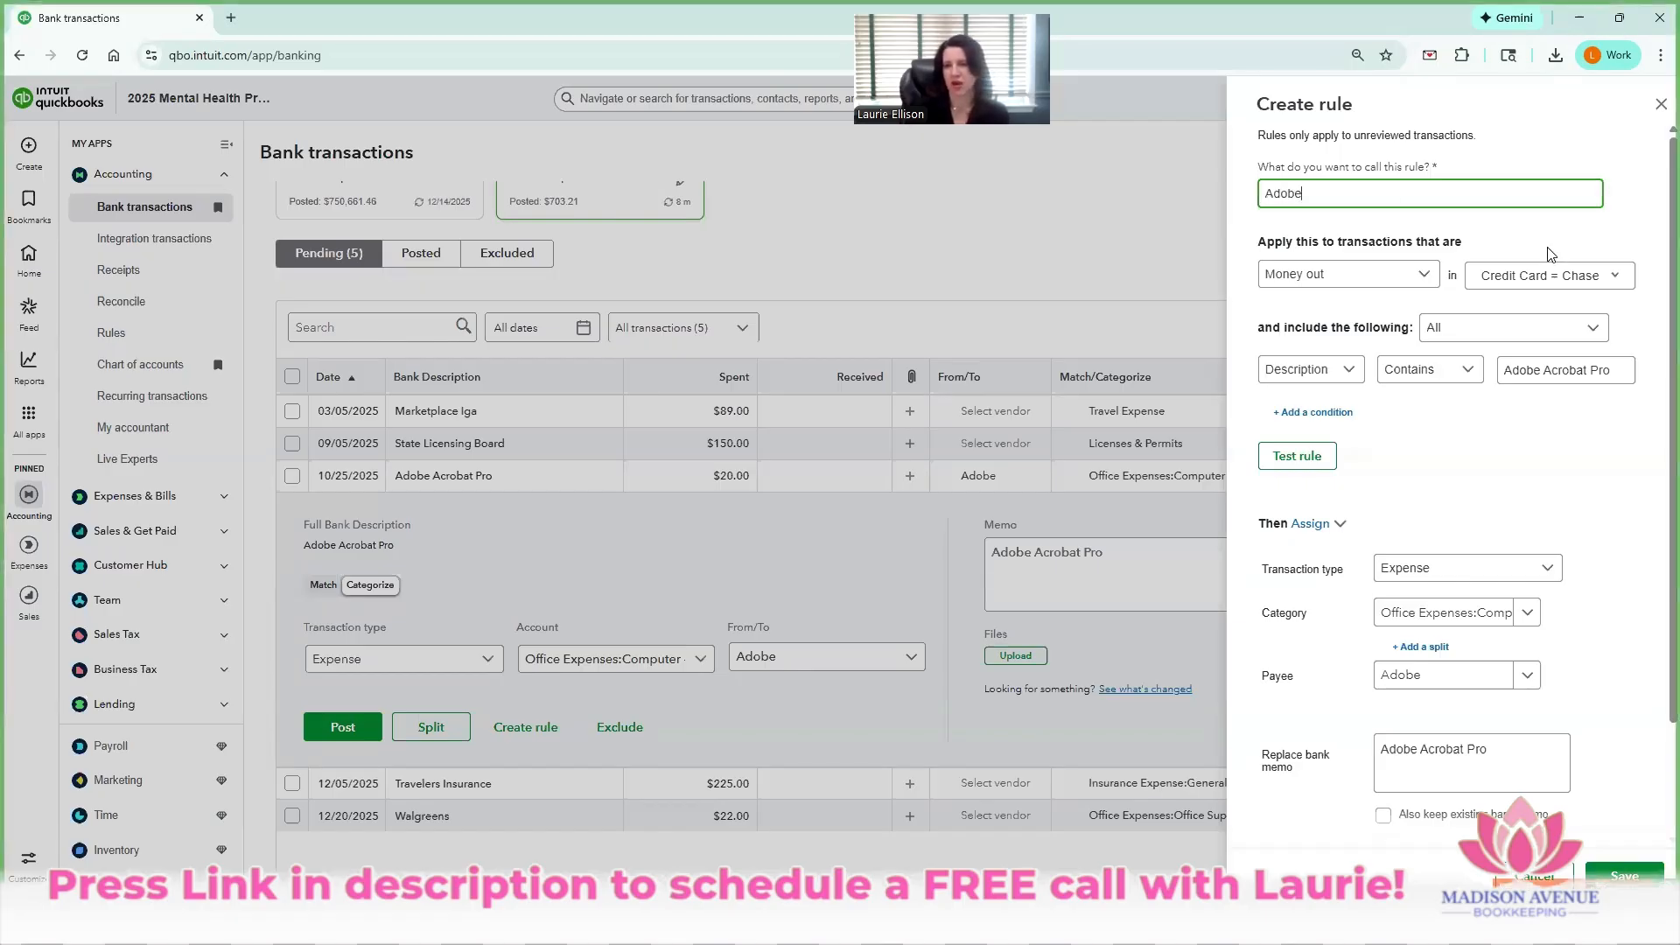
pyautogui.click(1547, 278)
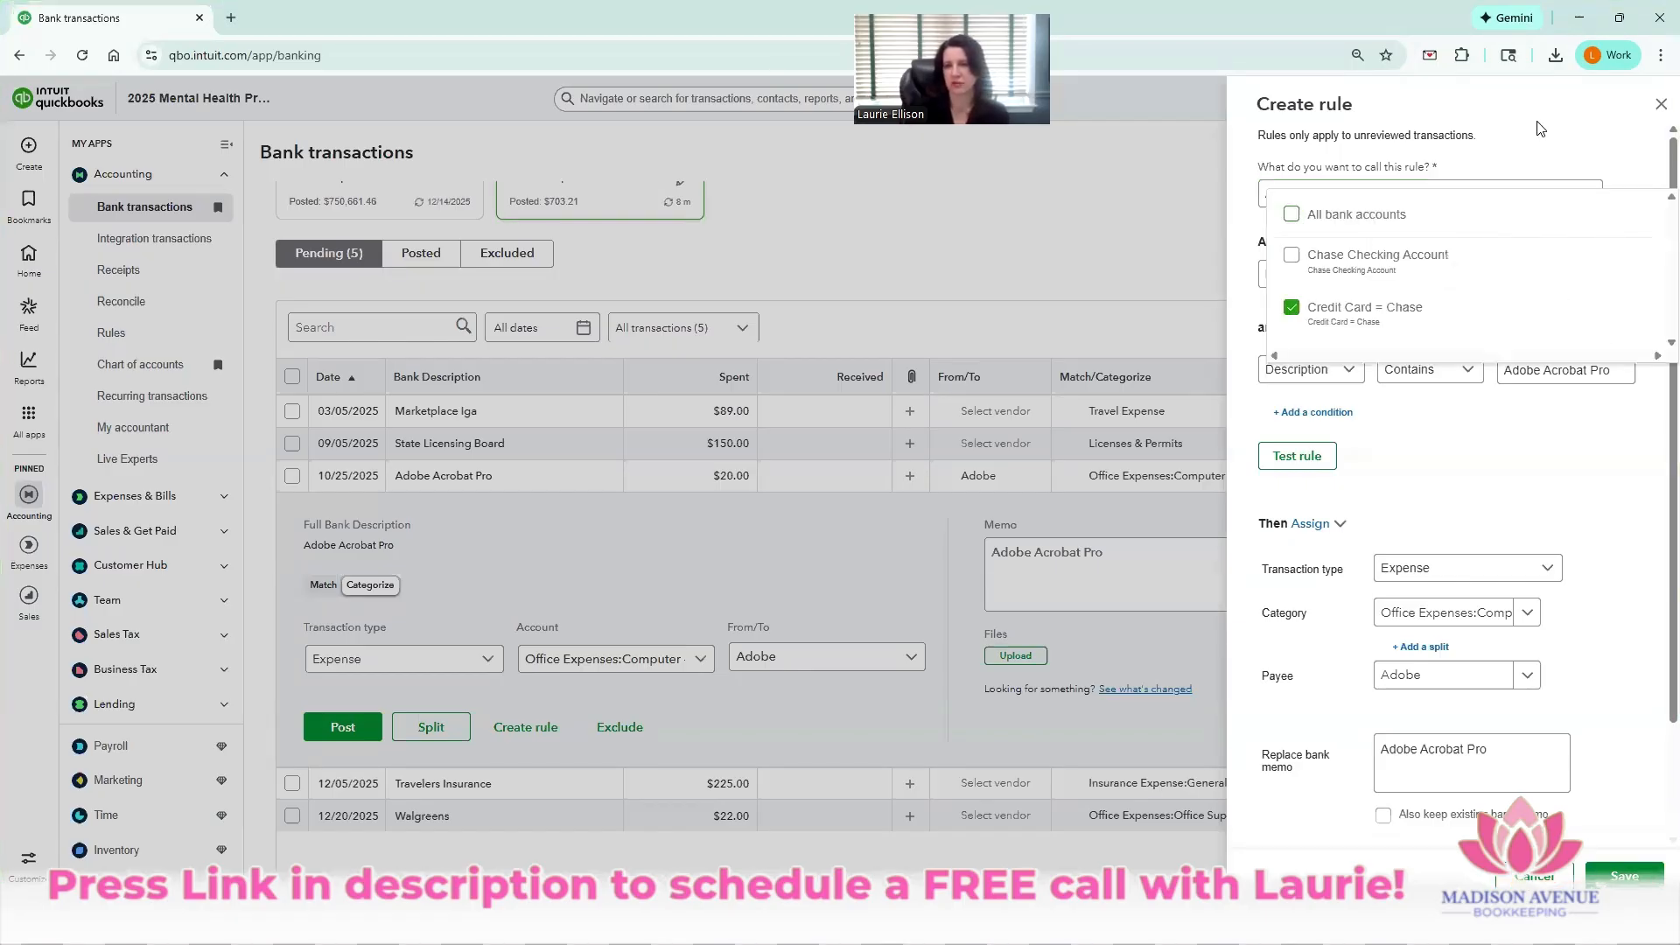
pyautogui.click(1292, 214)
pyautogui.click(1632, 480)
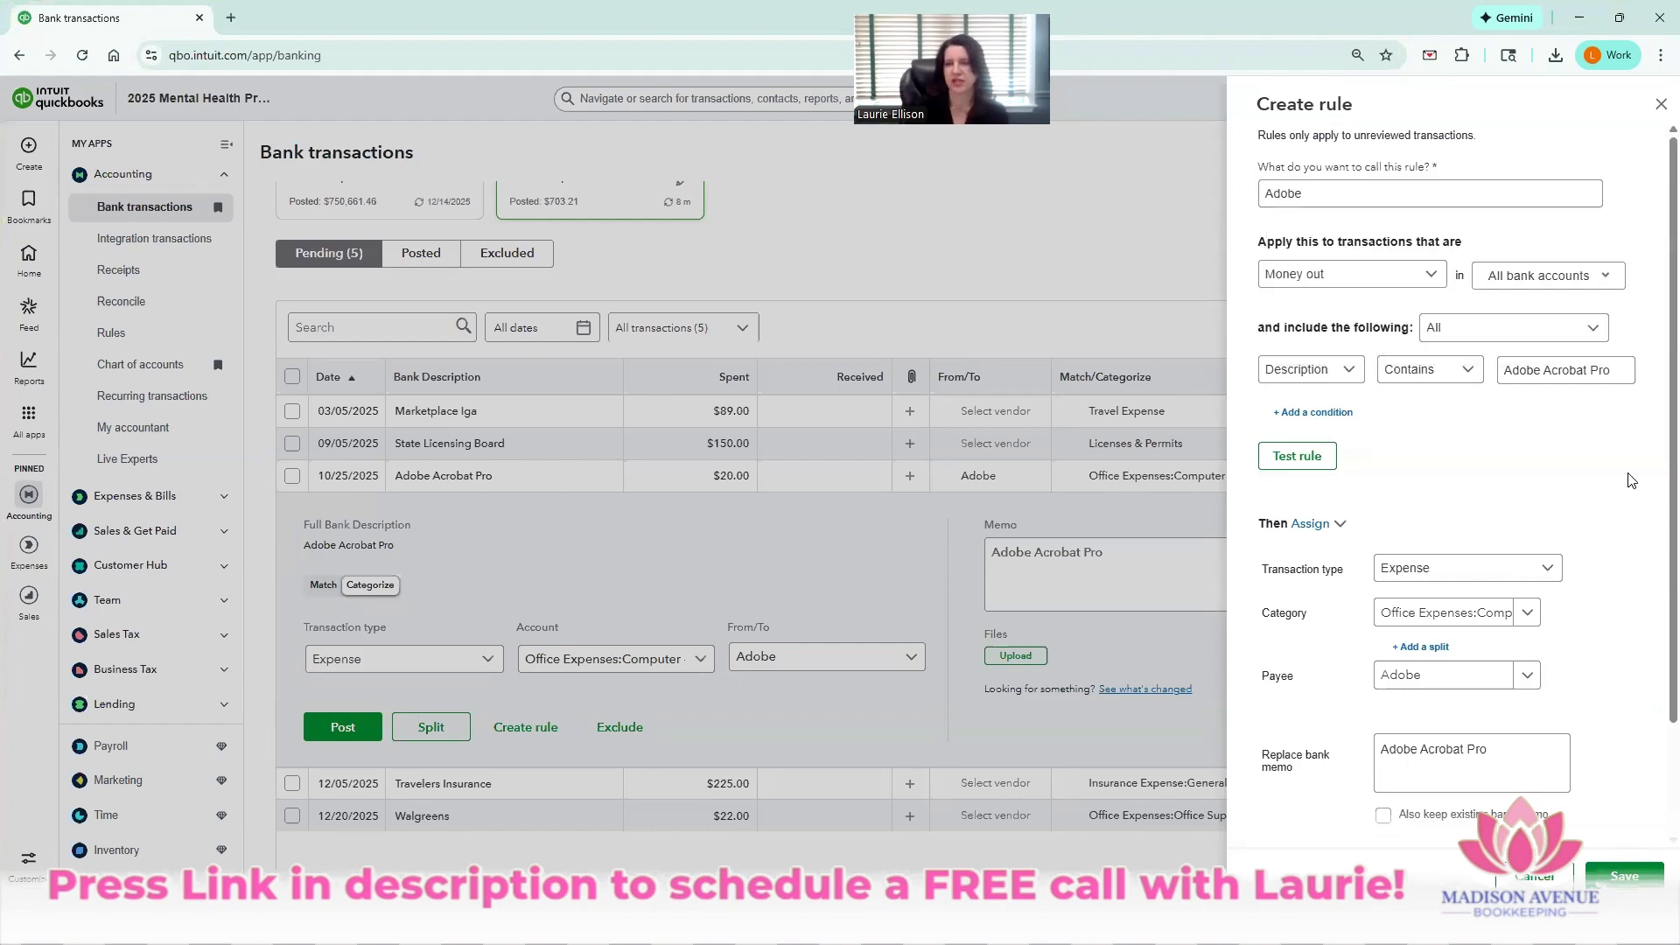
# - Make the Adobe rule's condition check the bank text and save the rule without a bank memo replacement
pyautogui.click(1302, 372)
pyautogui.click(1305, 437)
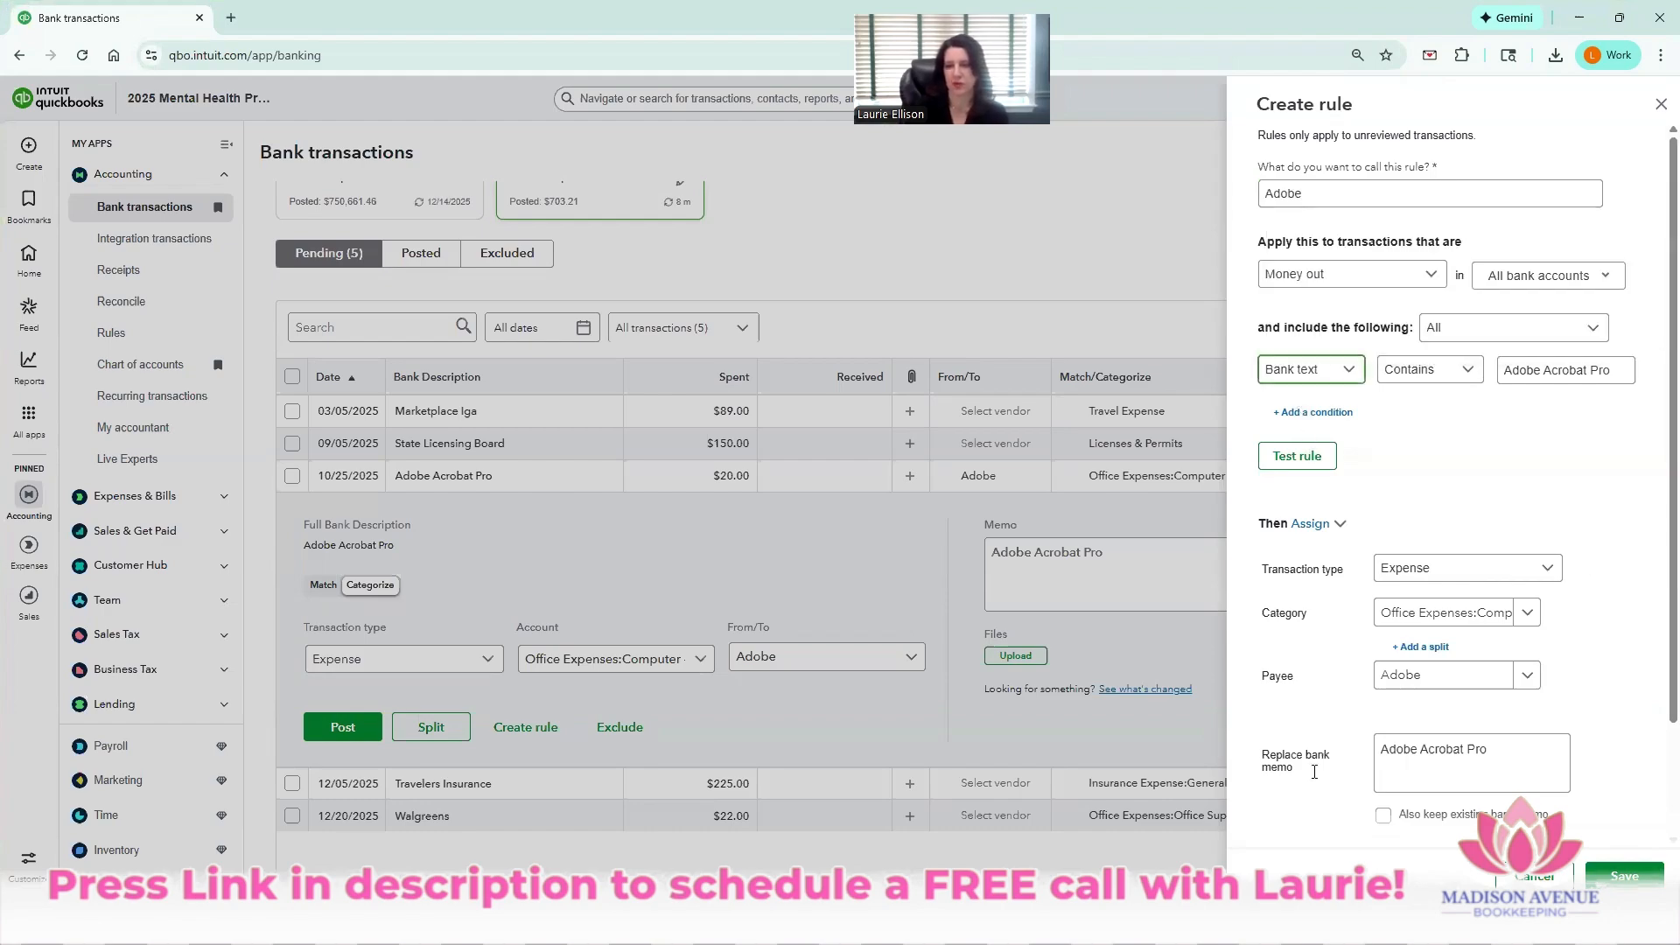
pyautogui.scroll(-3, 1314, 772)
pyautogui.click(1303, 728)
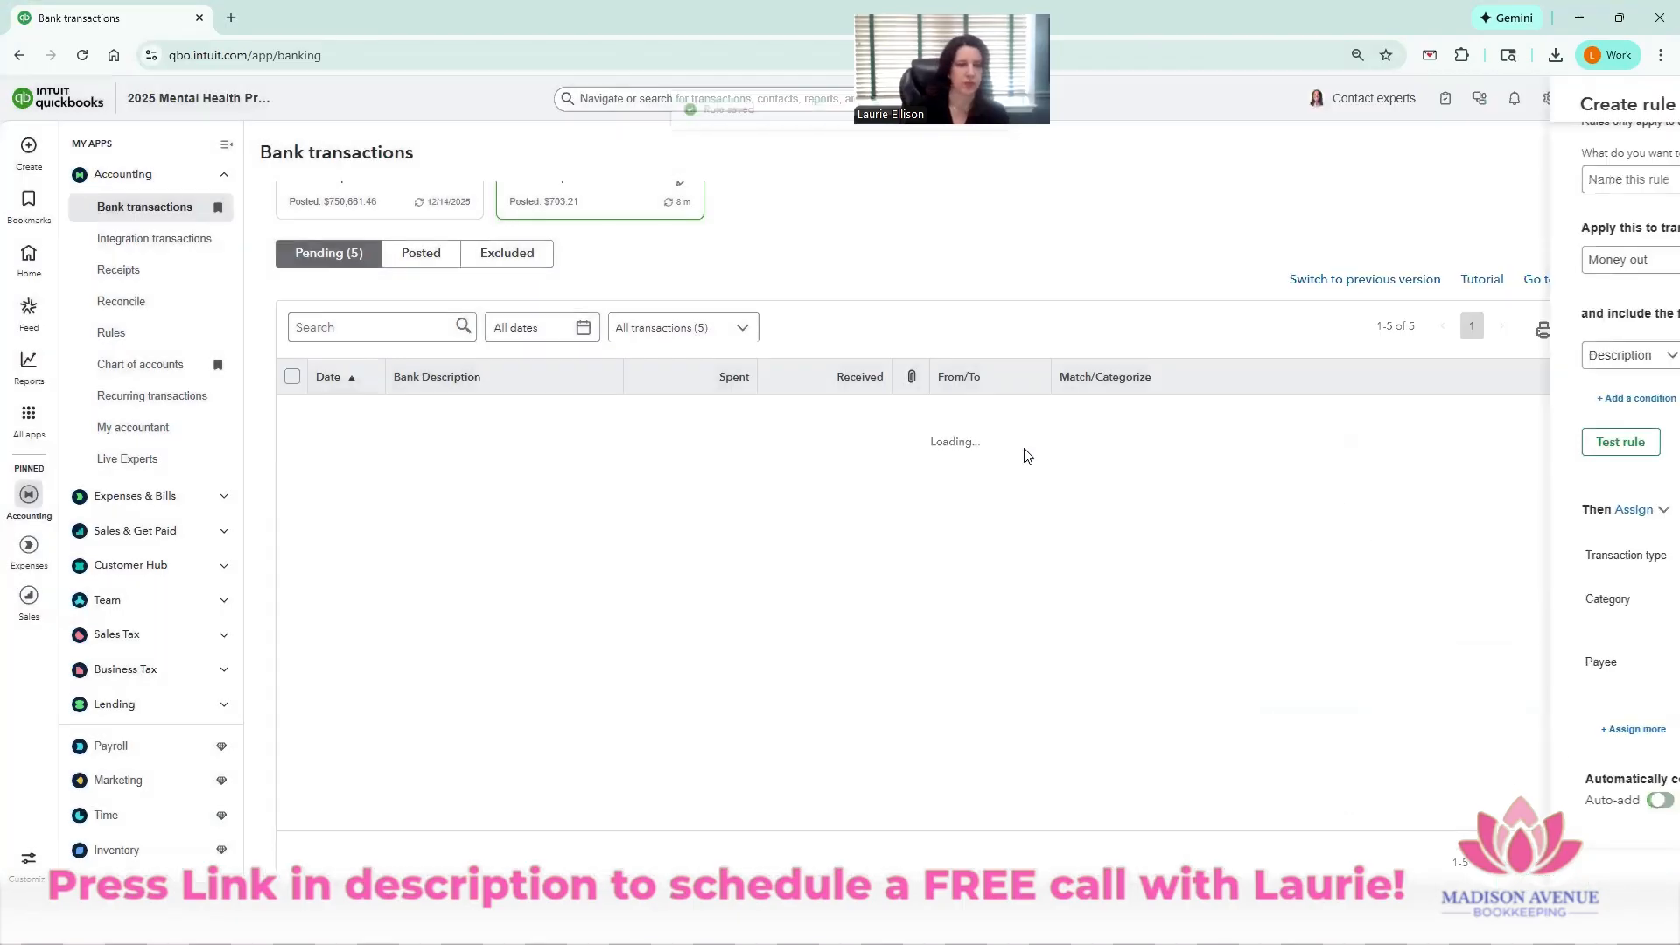
# - Add a new vendor named "NYS Depot of Licensing" to the 09/05/2025 State Licensing Board transaction and post the transaction
pyautogui.click(568, 551)
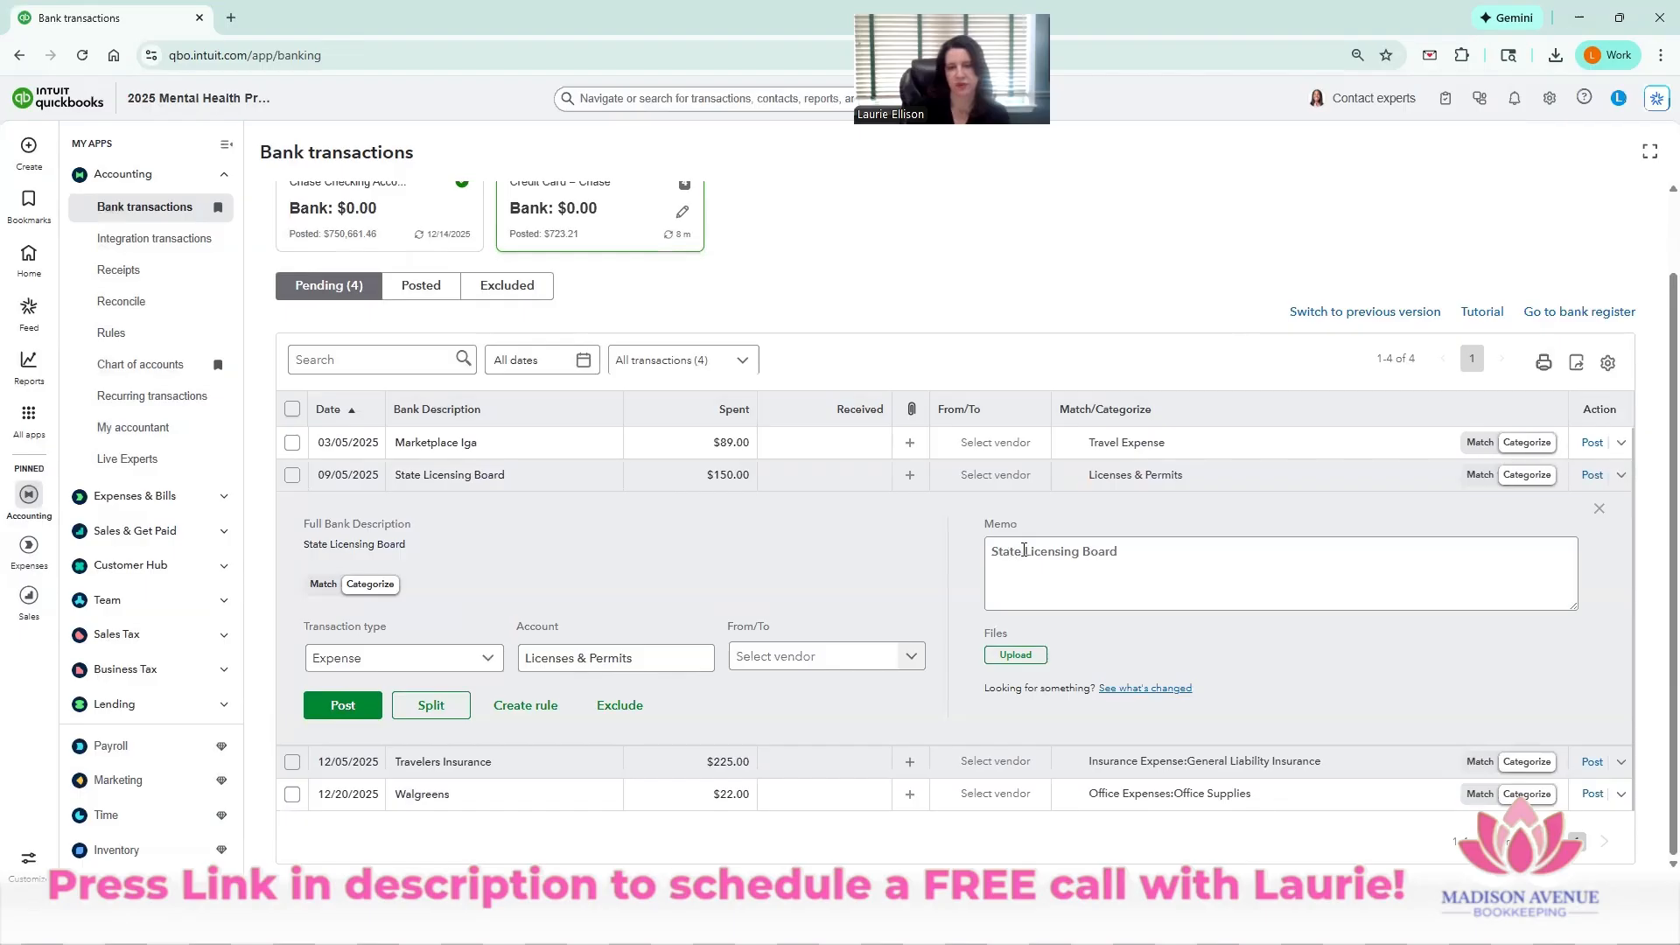
pyautogui.moveTo(1023, 550); pyautogui.dragTo(1098, 551)
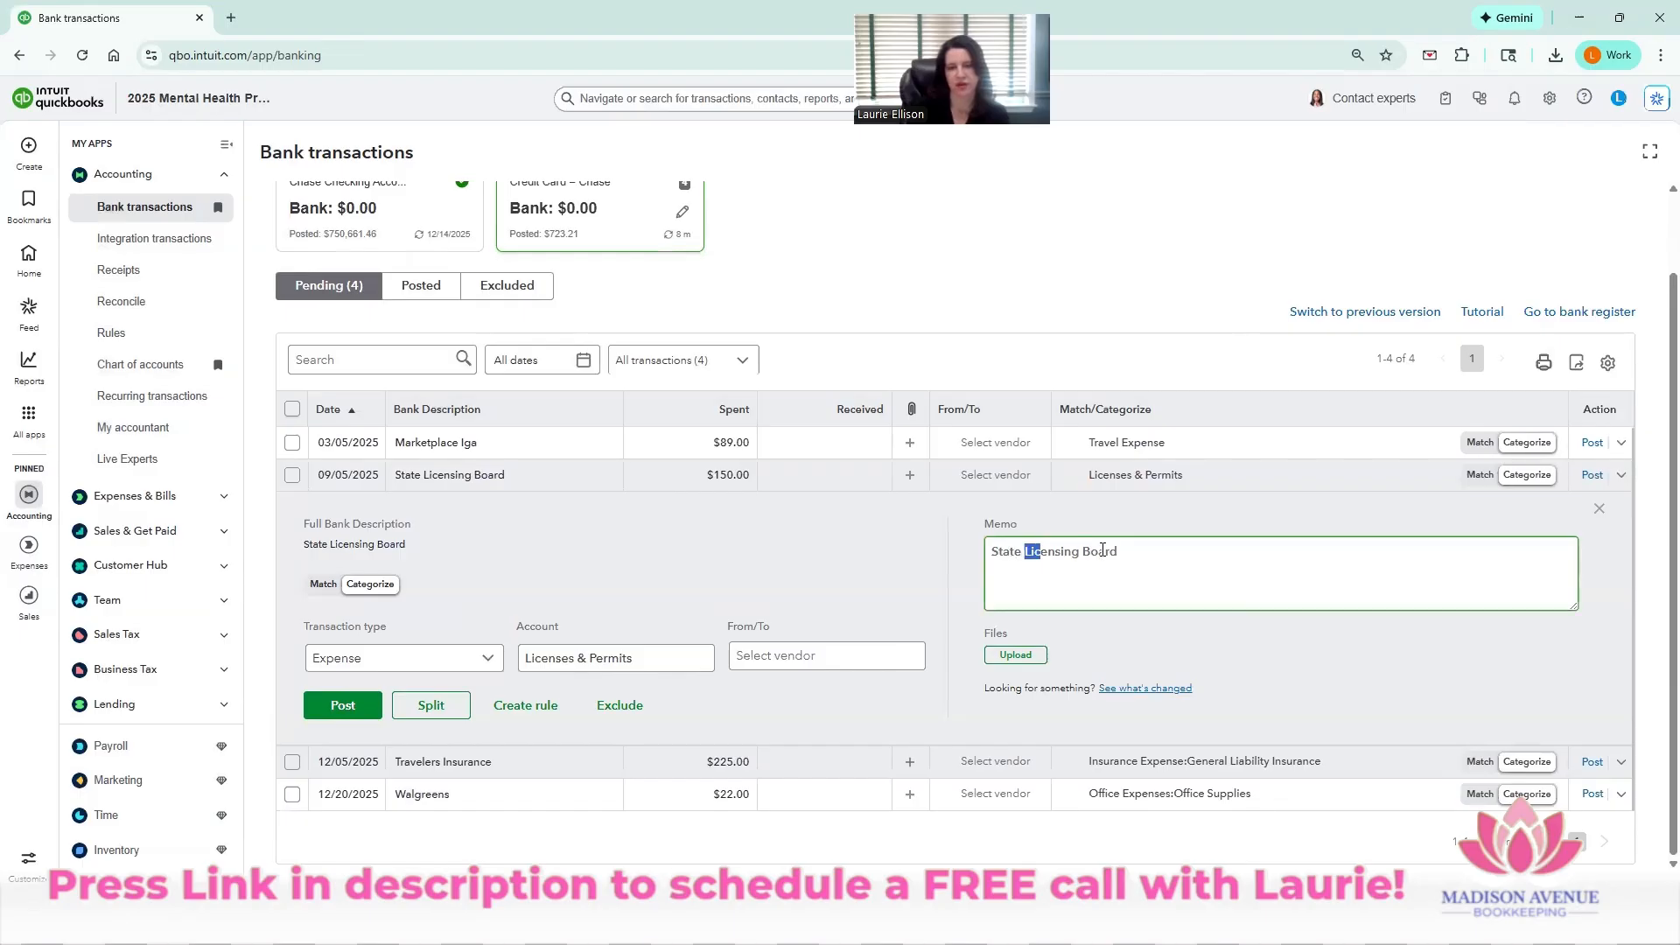
pyautogui.click(908, 655)
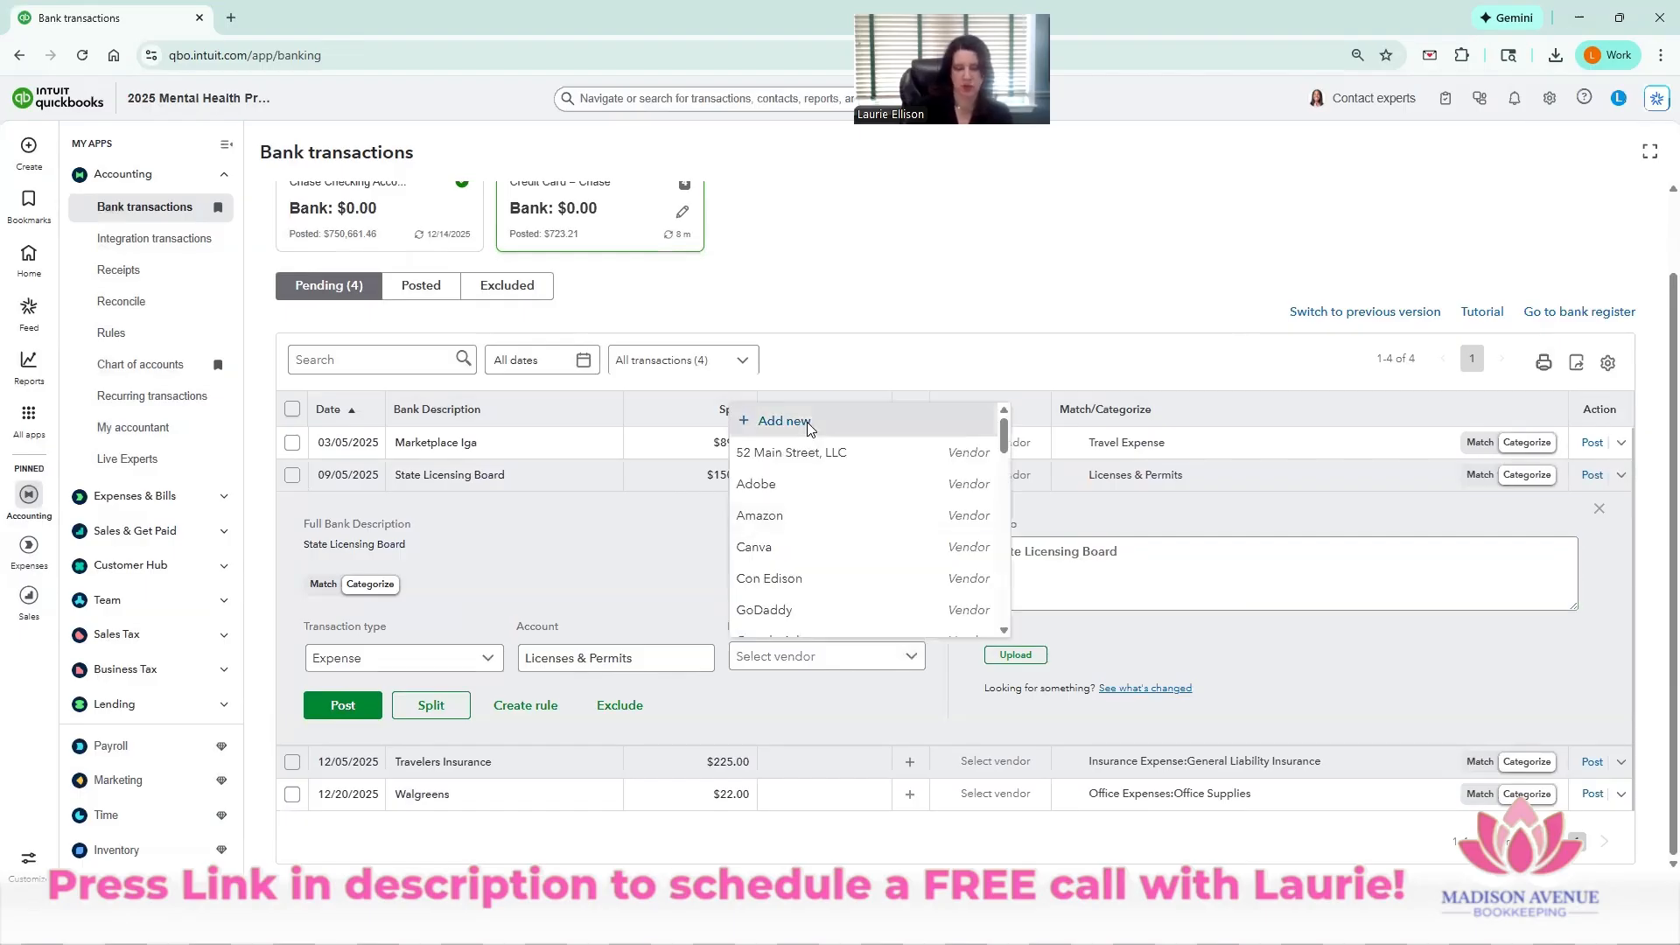
pyautogui.click(807, 426)
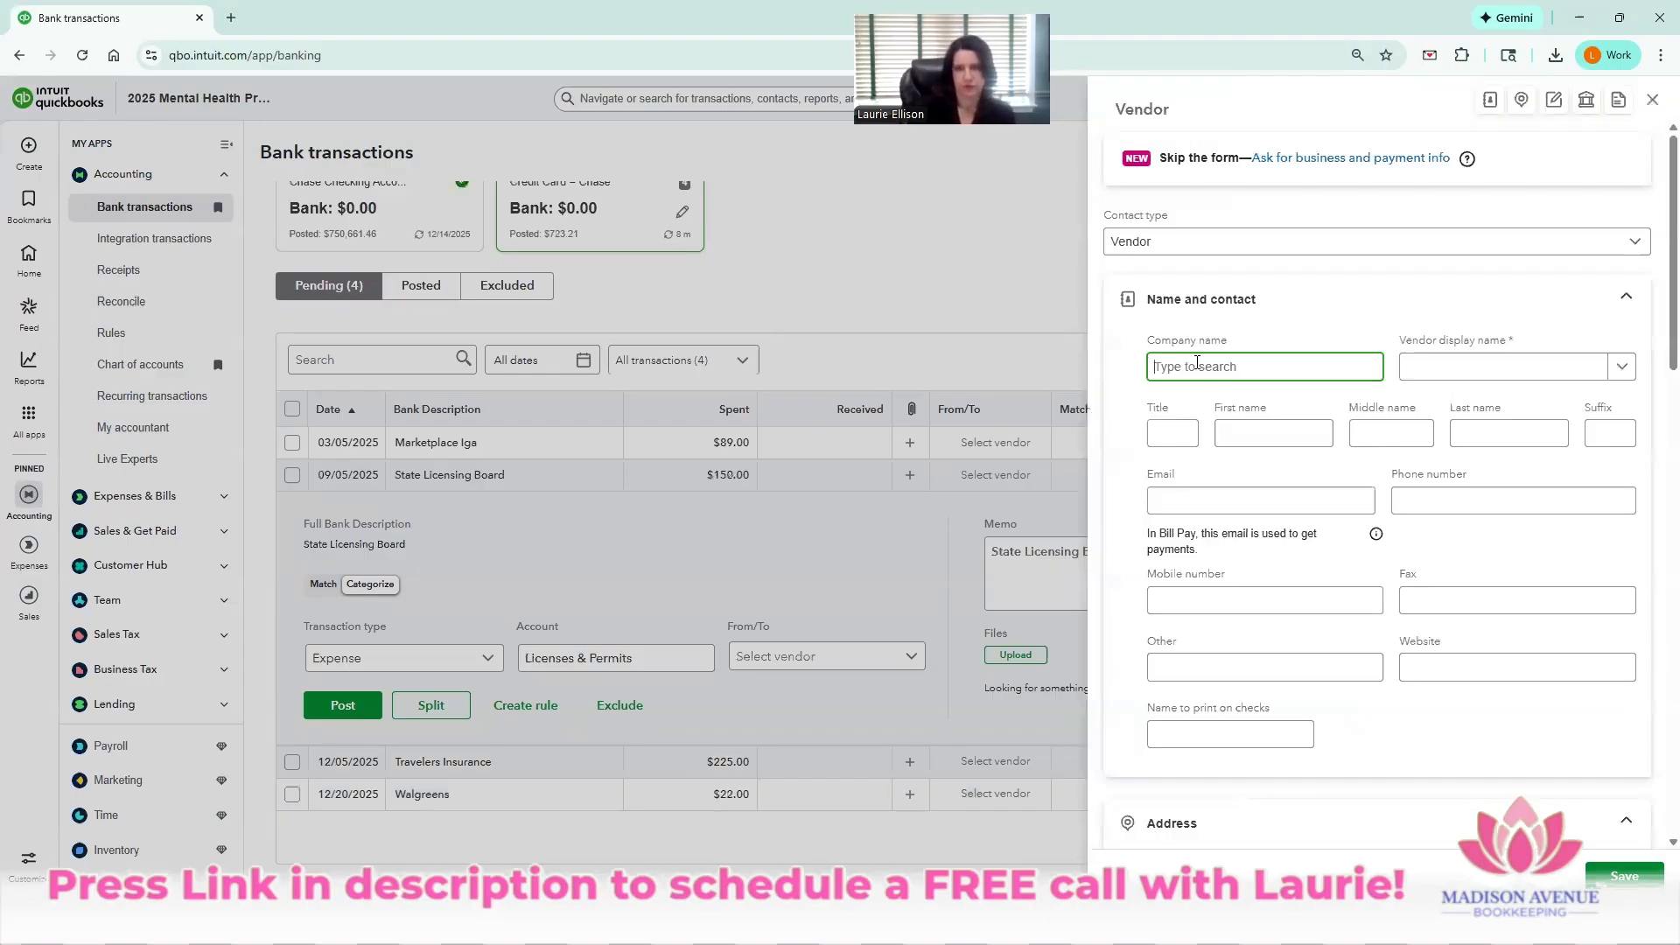
pyautogui.write('NY')
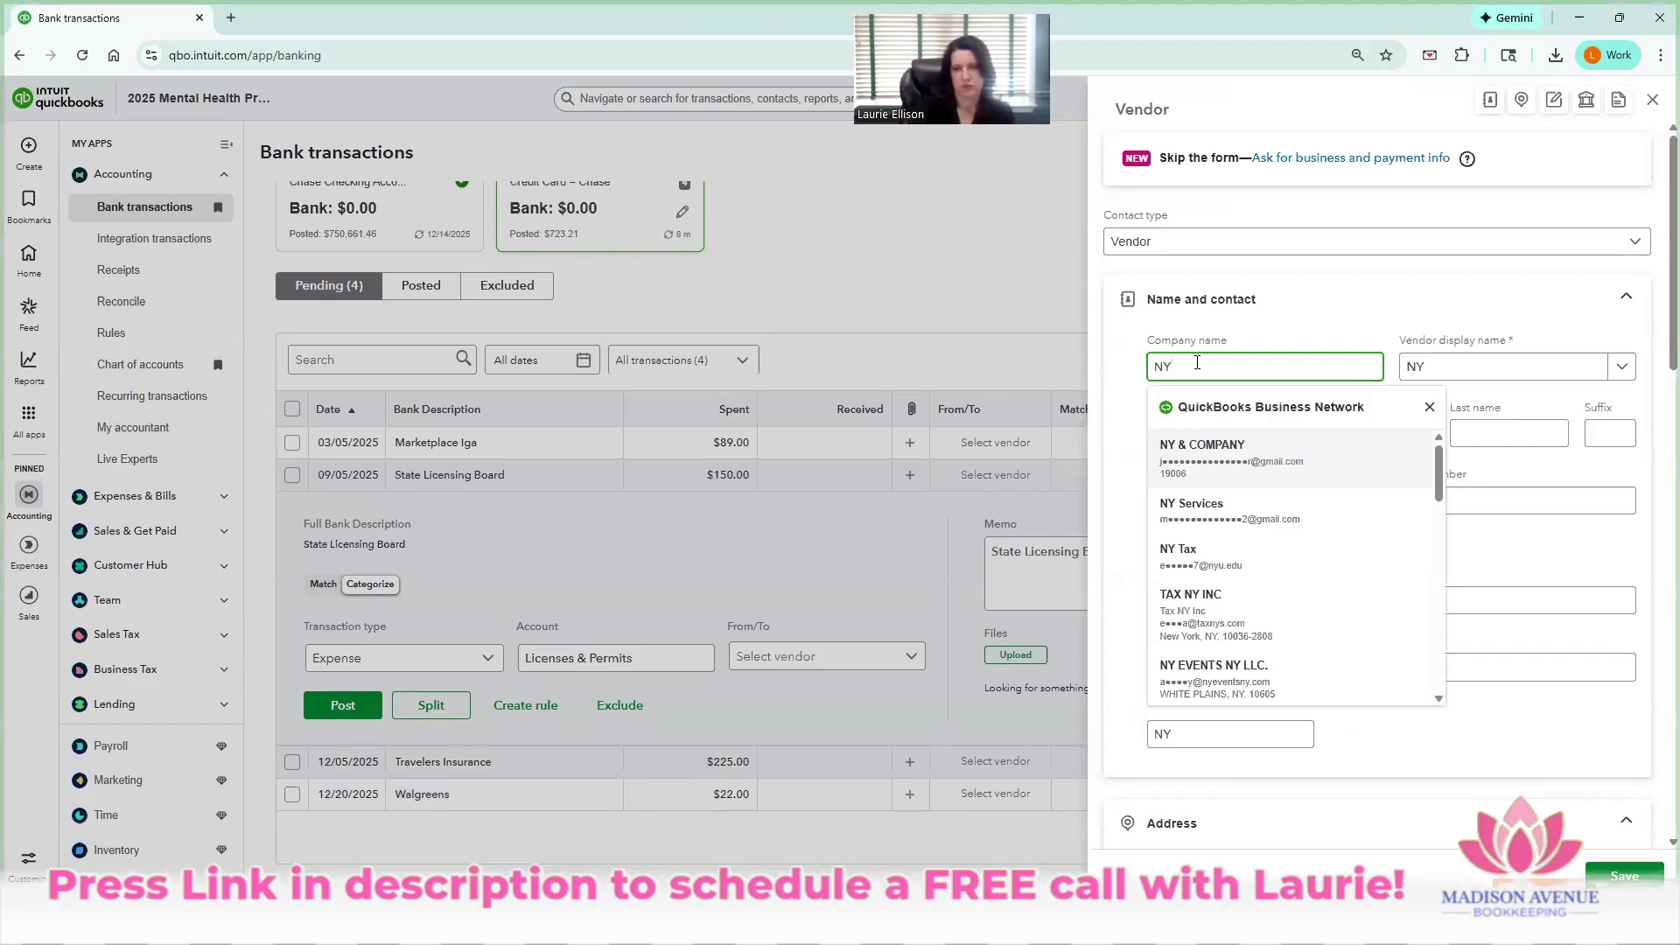
pyautogui.write('S Dep')
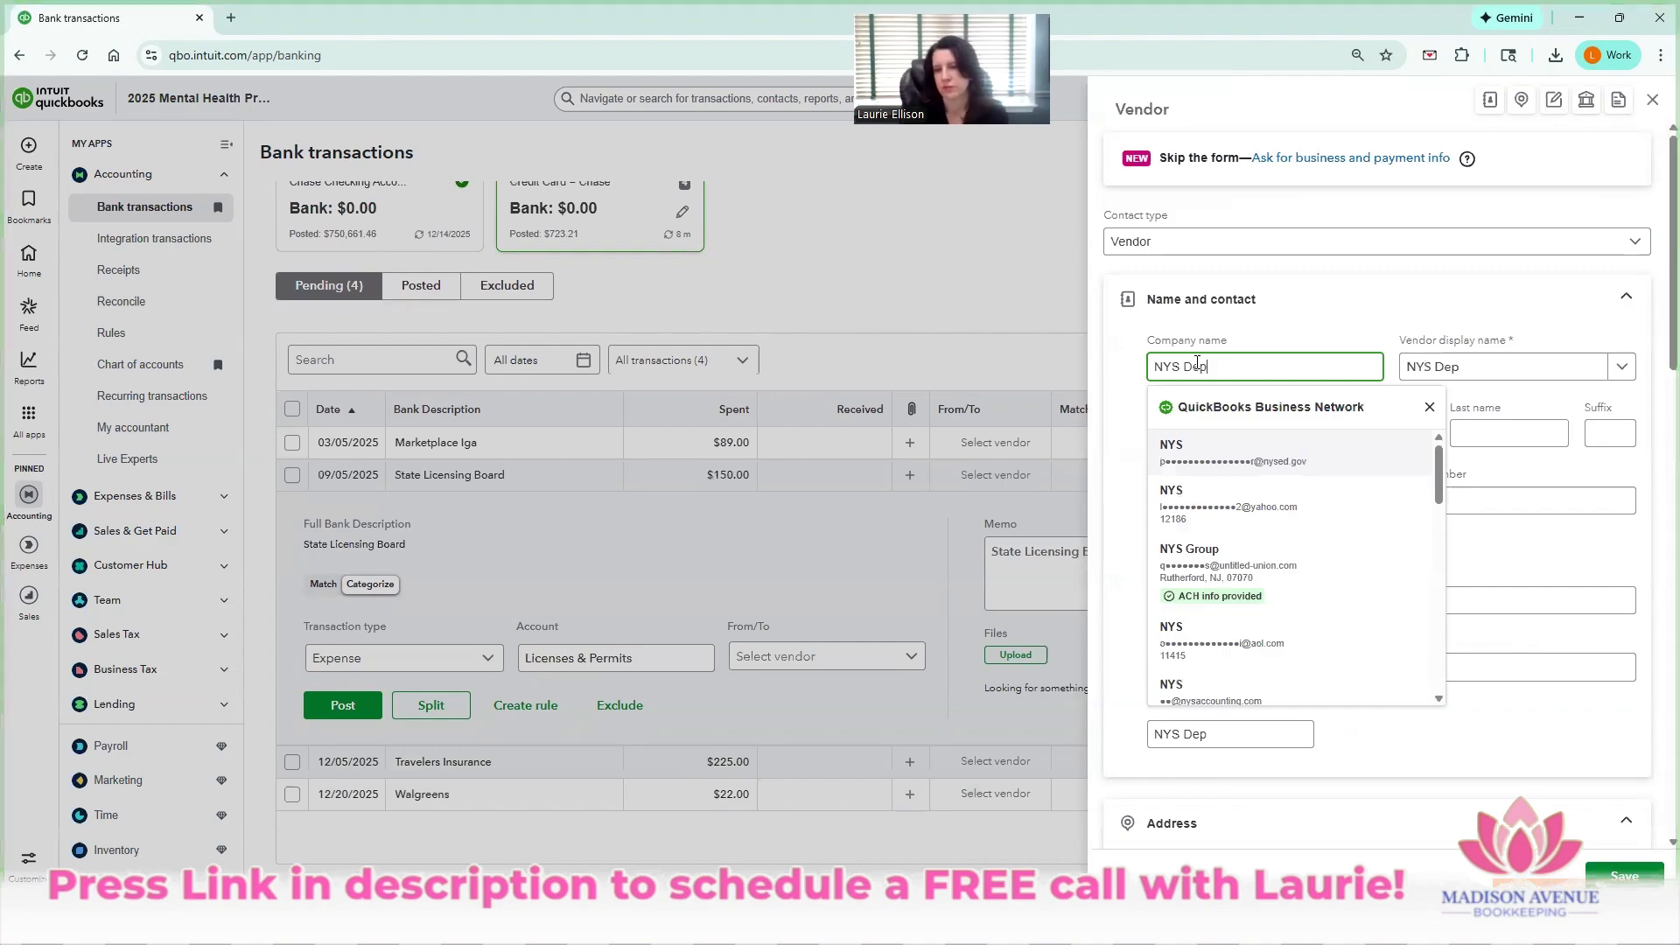
pyautogui.write('ot of Licen')
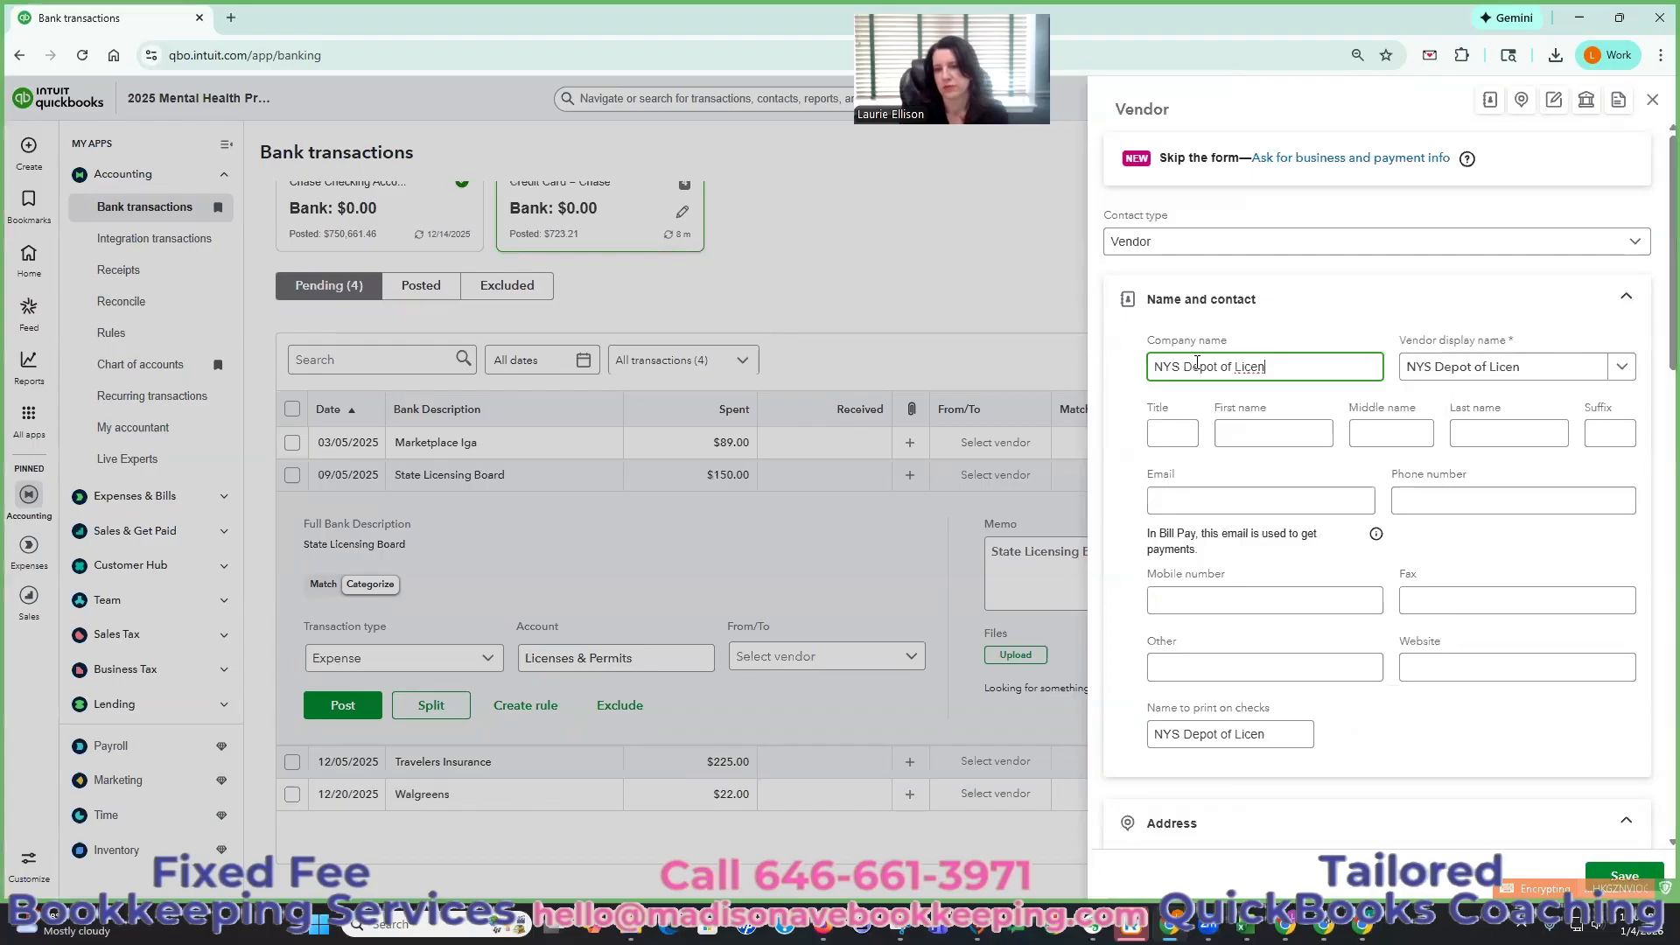
pyautogui.write('sing')
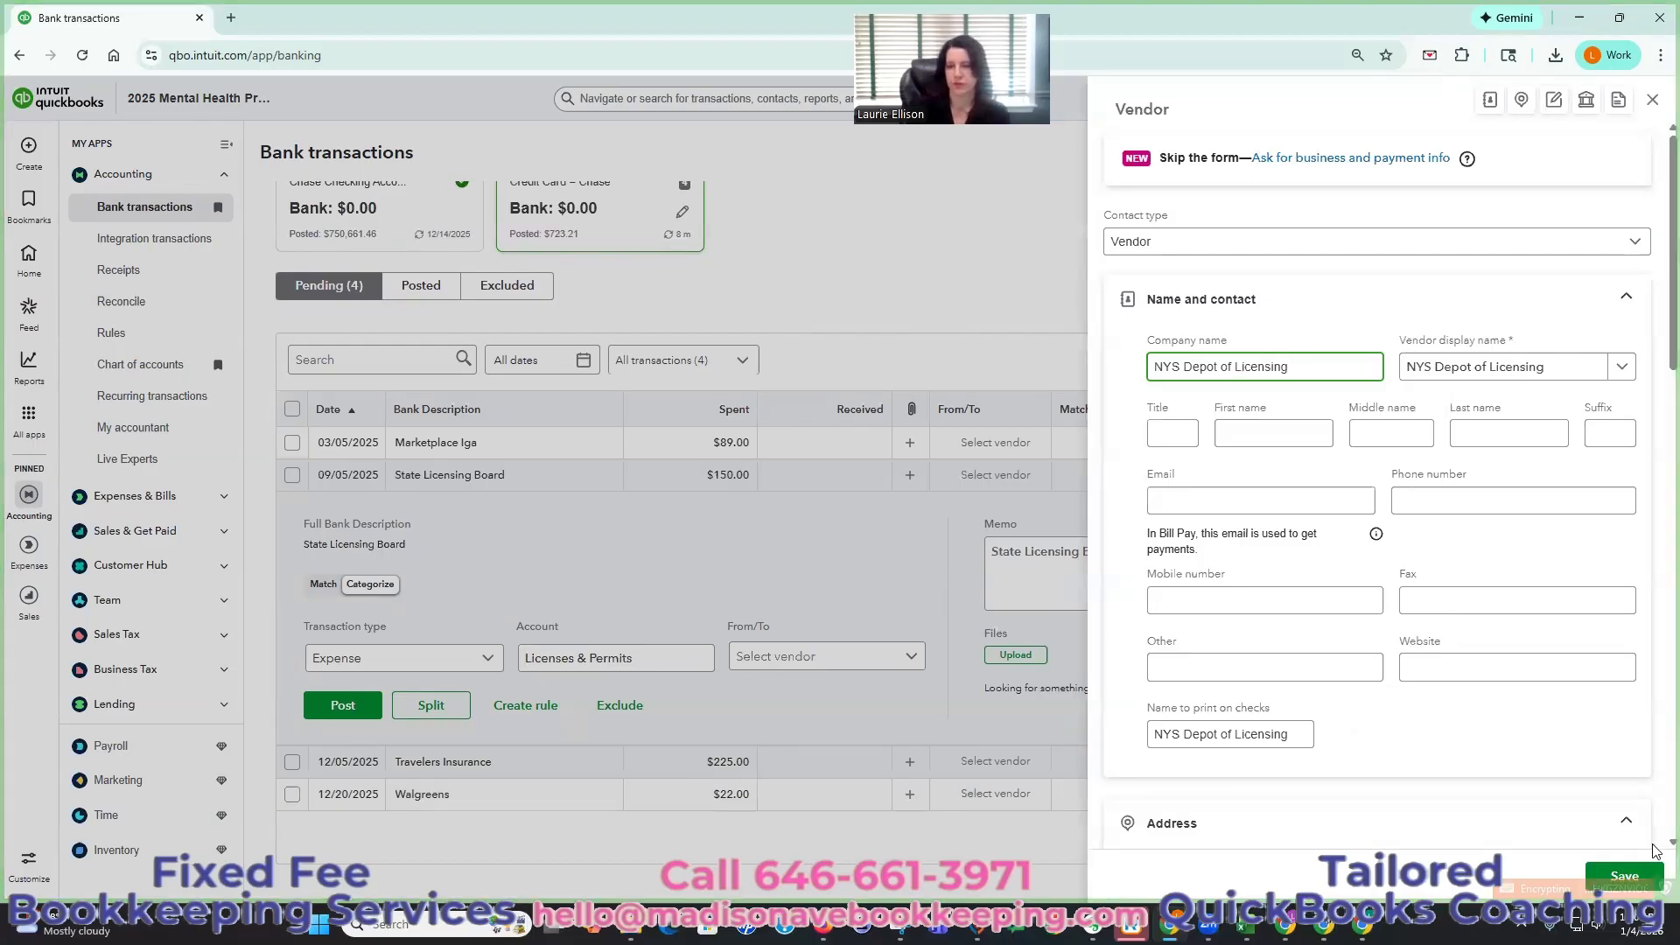
pyautogui.click(1624, 876)
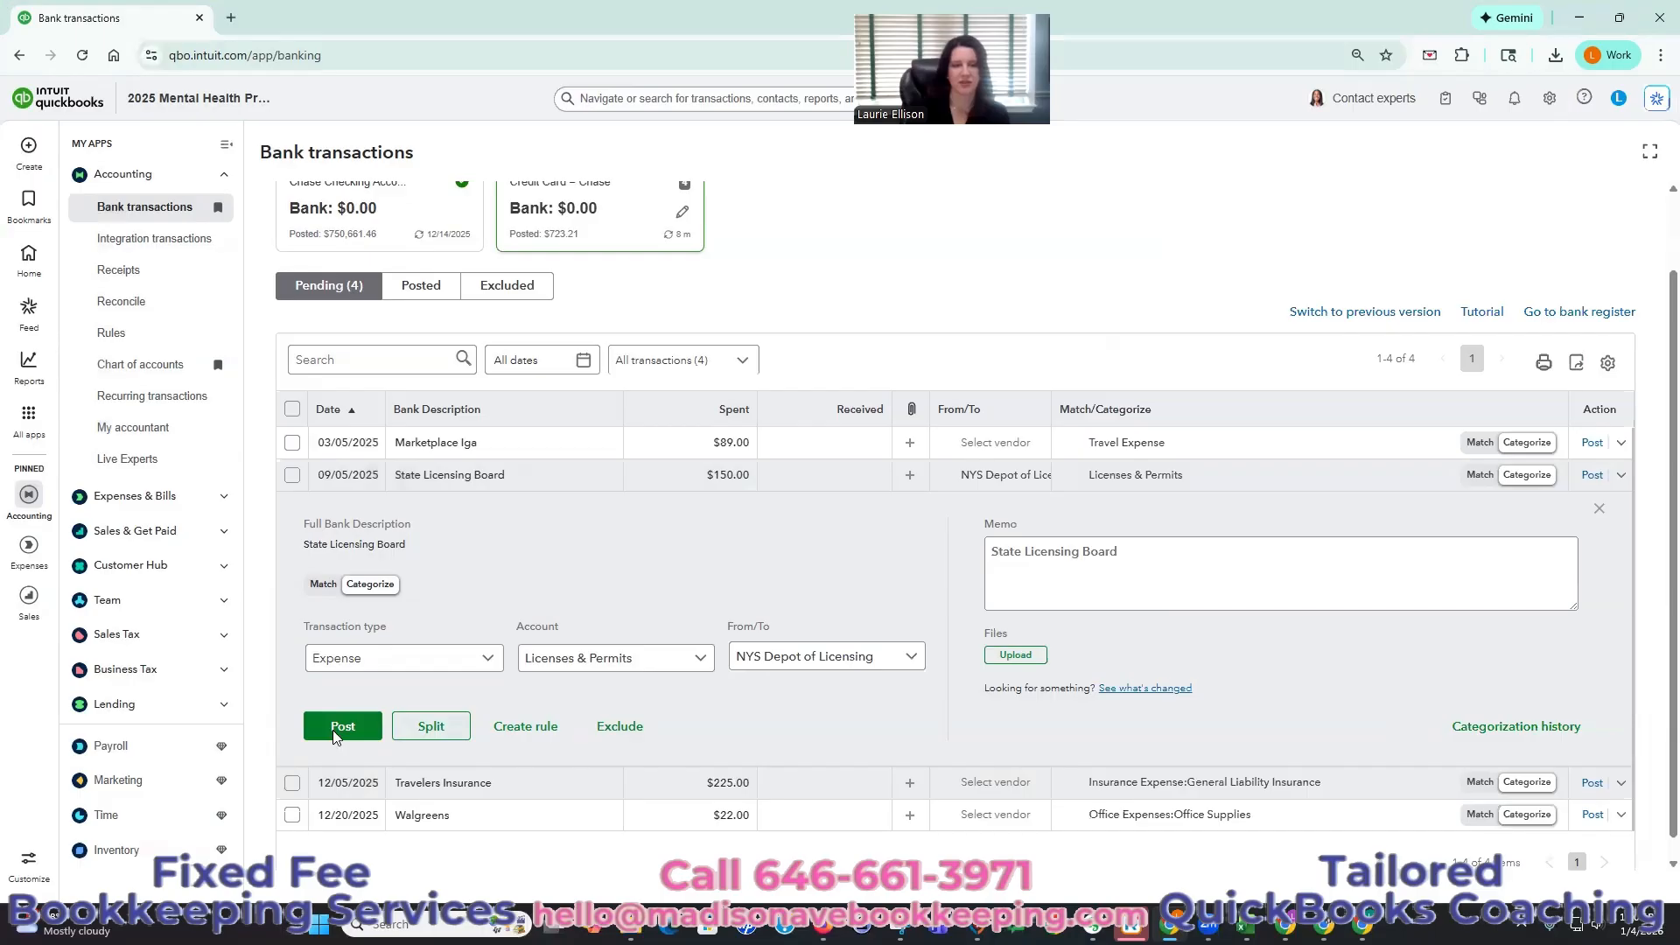
pyautogui.click(366, 732)
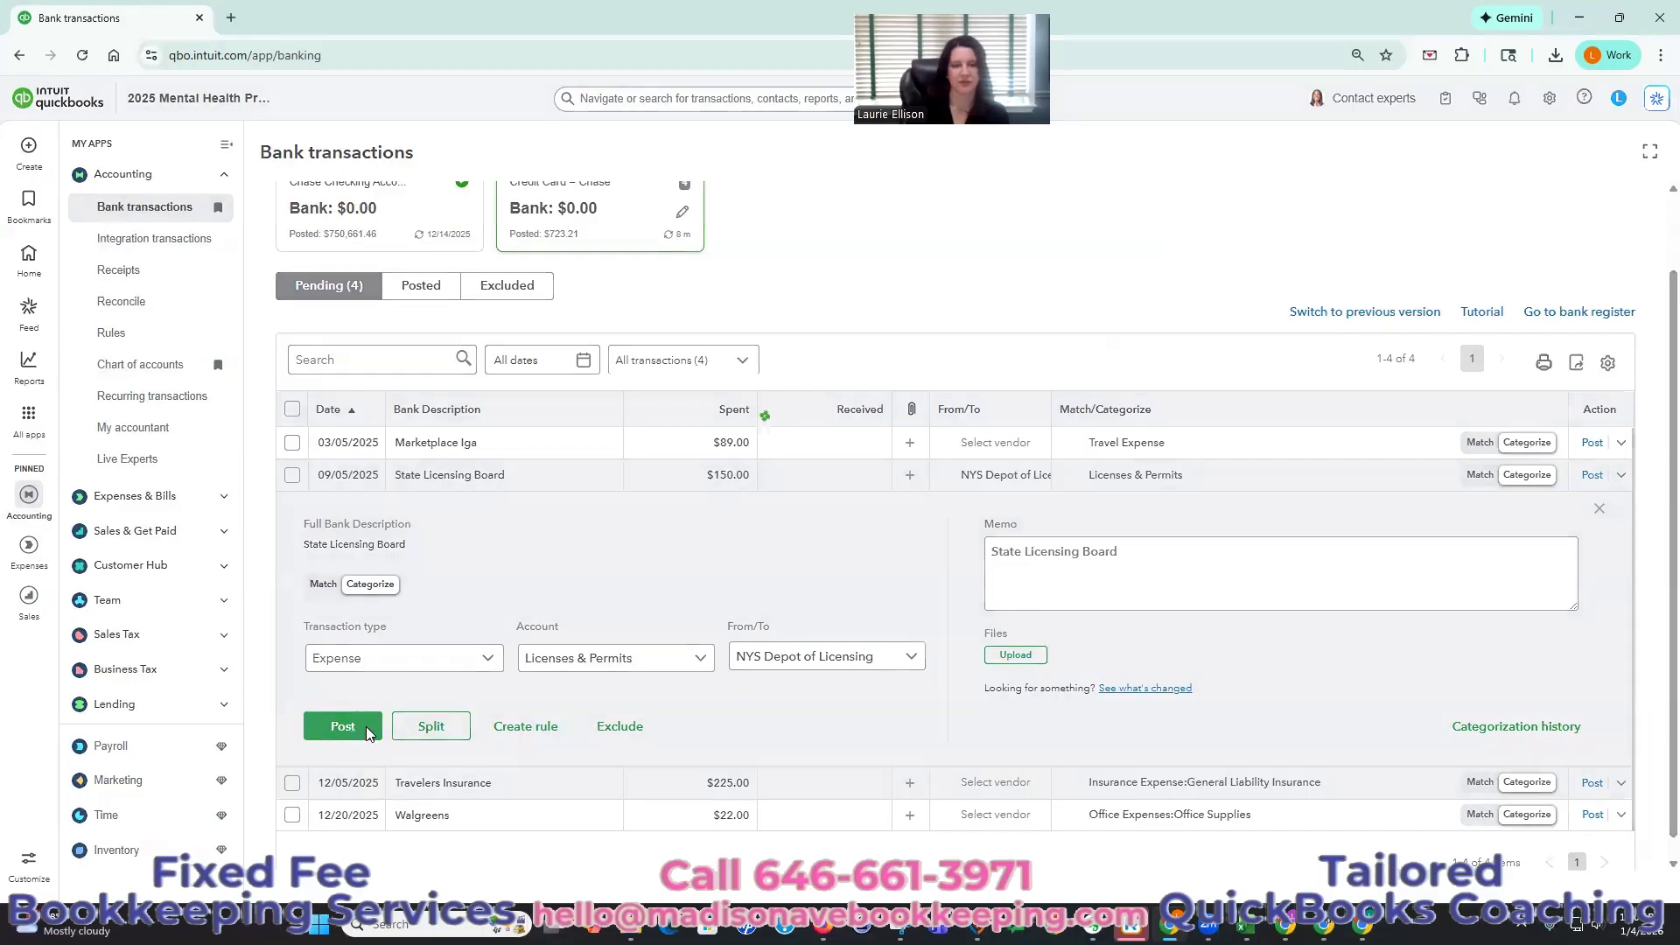
# - Add a new vendor named "Walgreens" to the 12/20/2025 Walgreens transaction and post the transaction
pyautogui.click(533, 578)
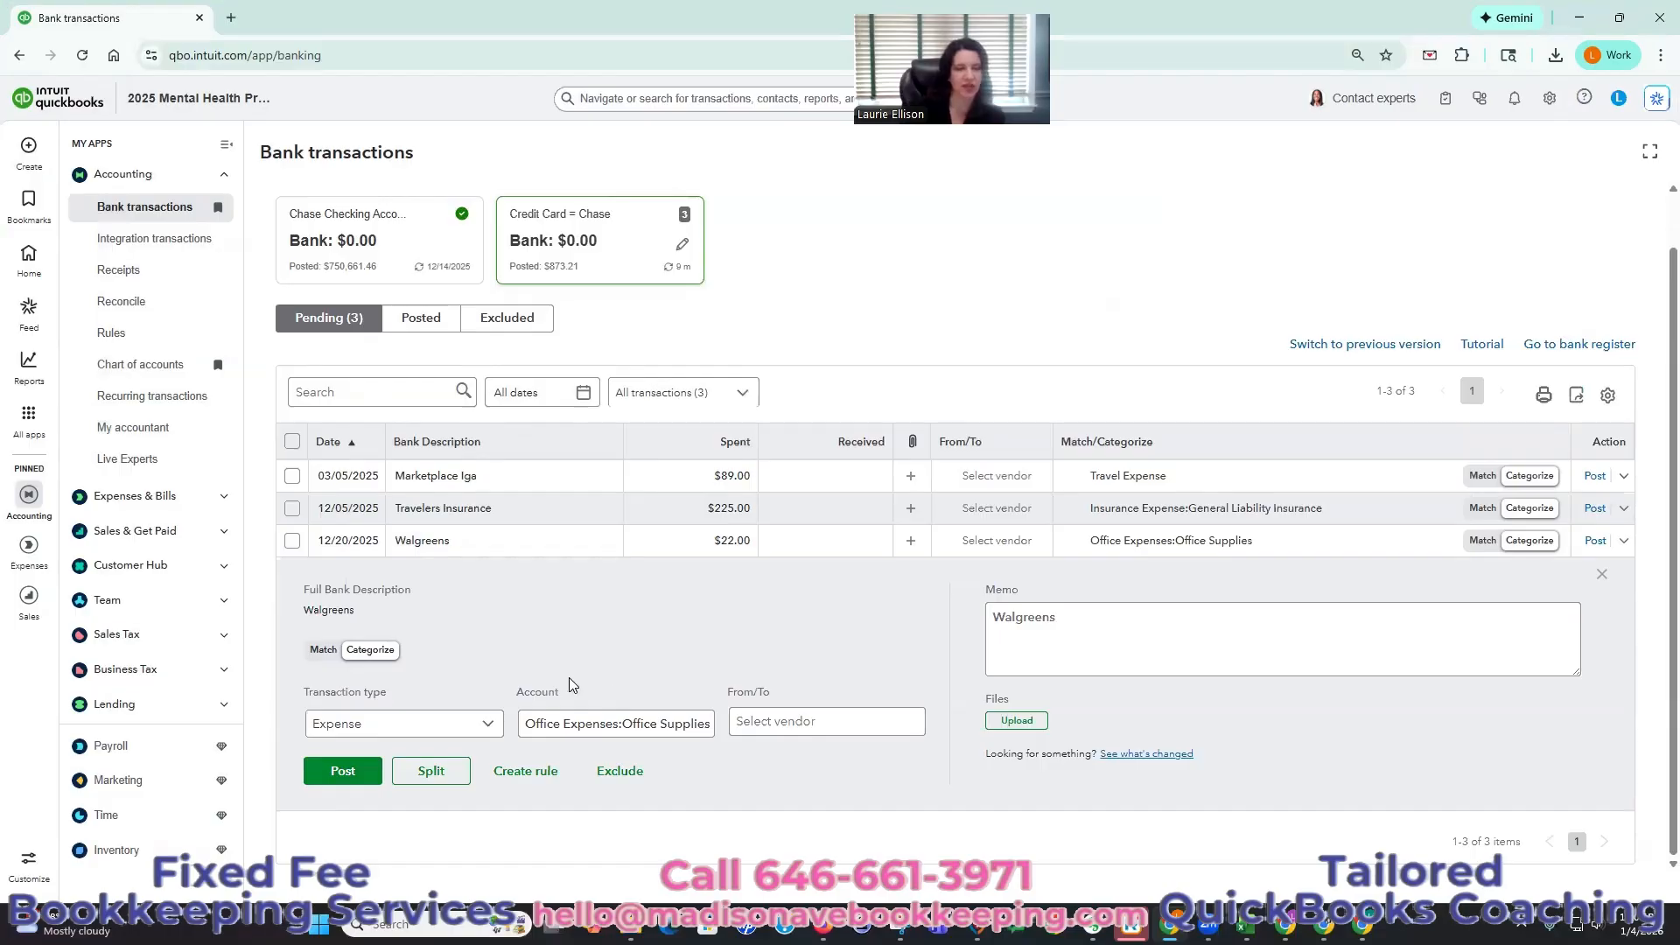
pyautogui.click(819, 723)
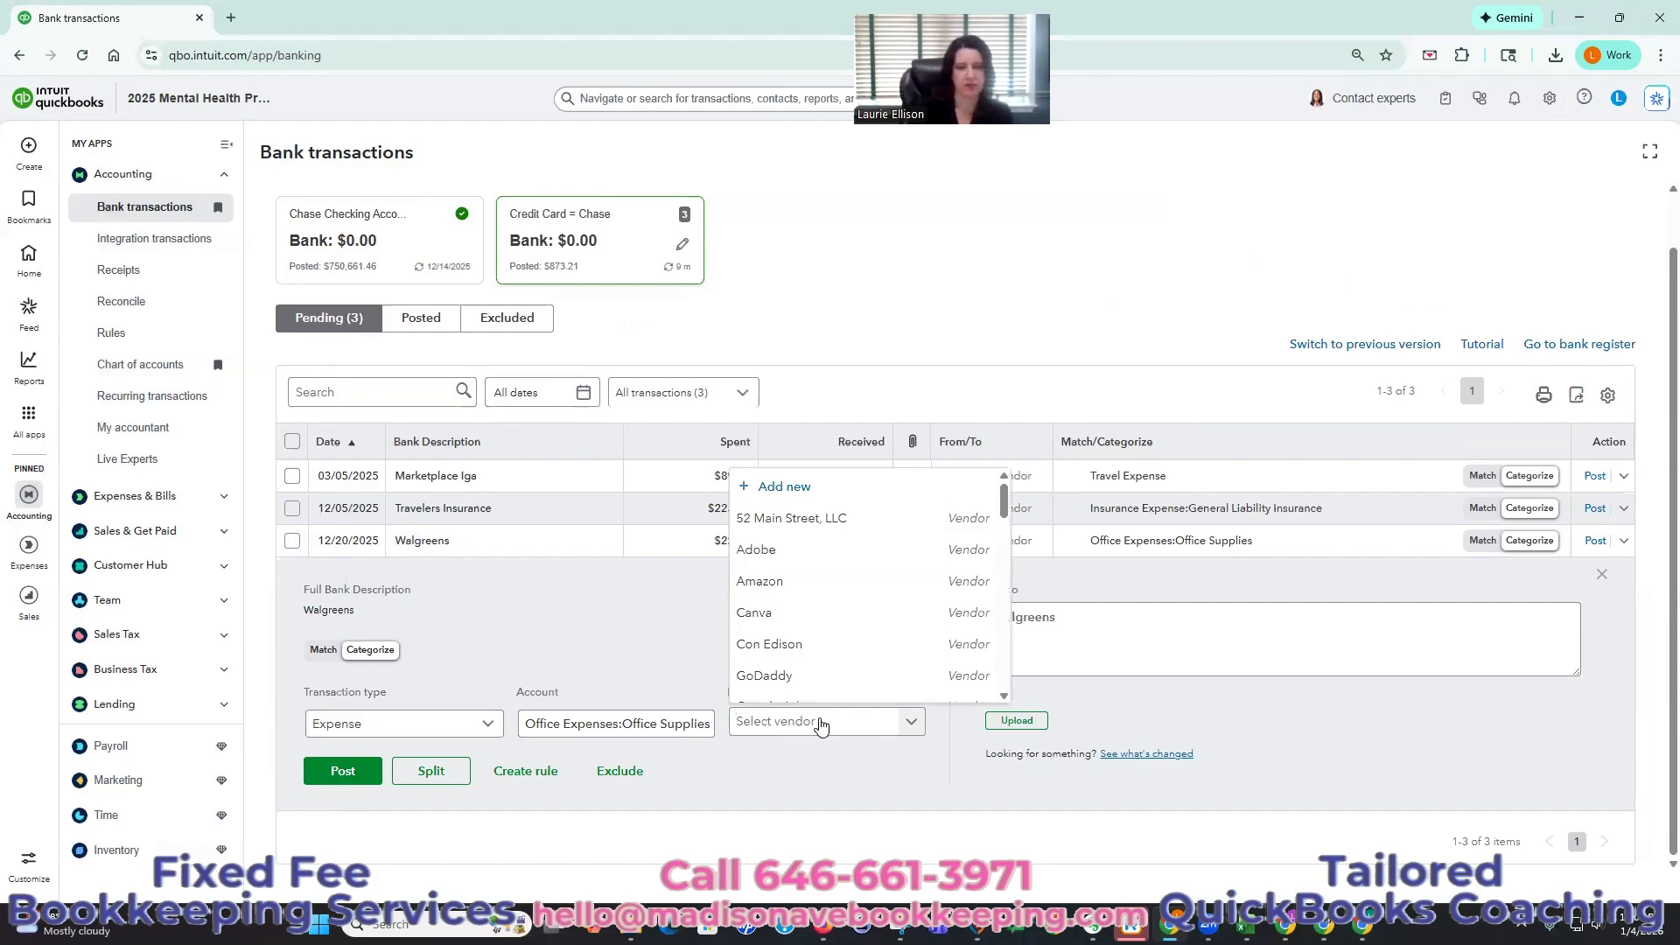
pyautogui.write('Walgreens')
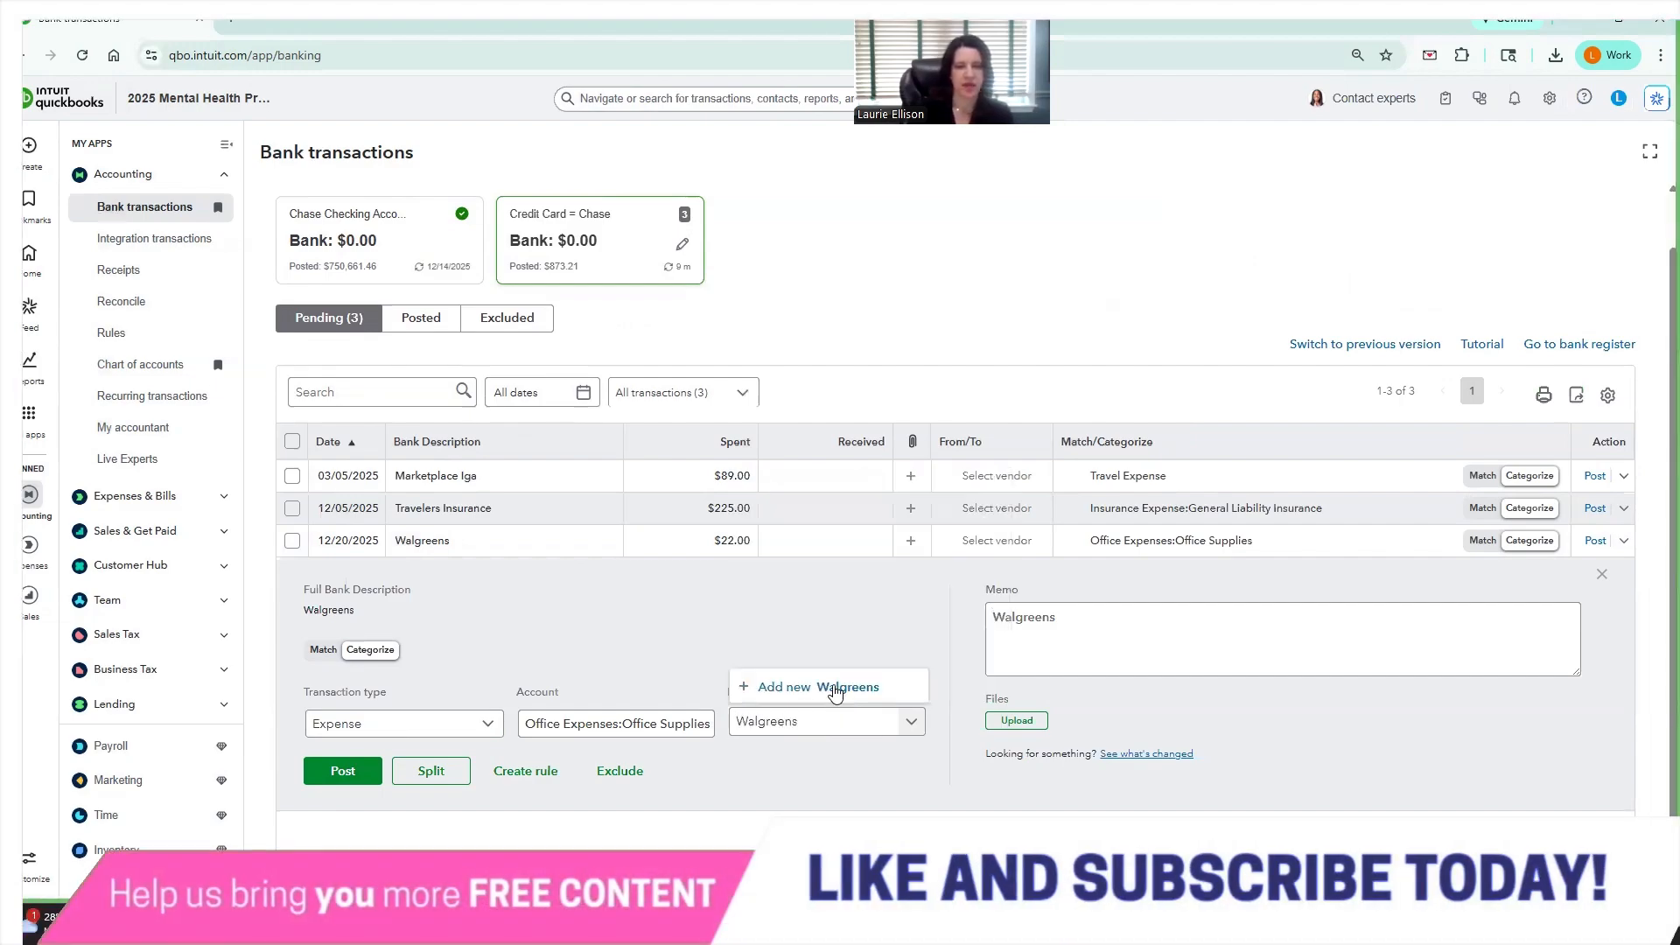
pyautogui.press('Return')
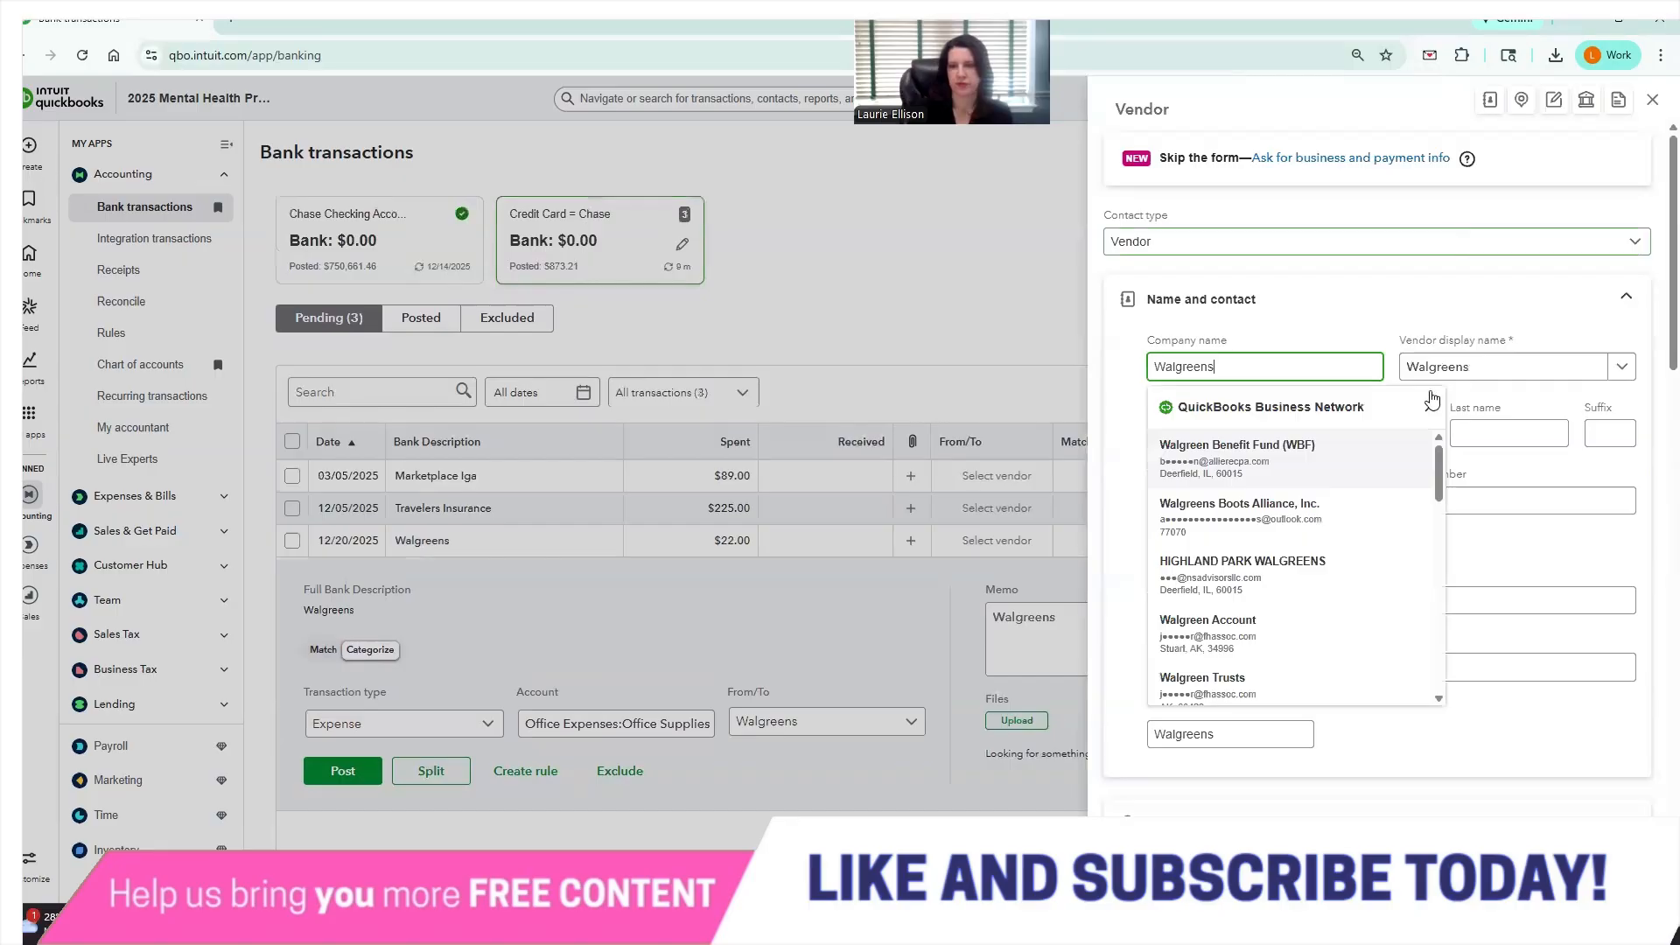
pyautogui.click(1563, 816)
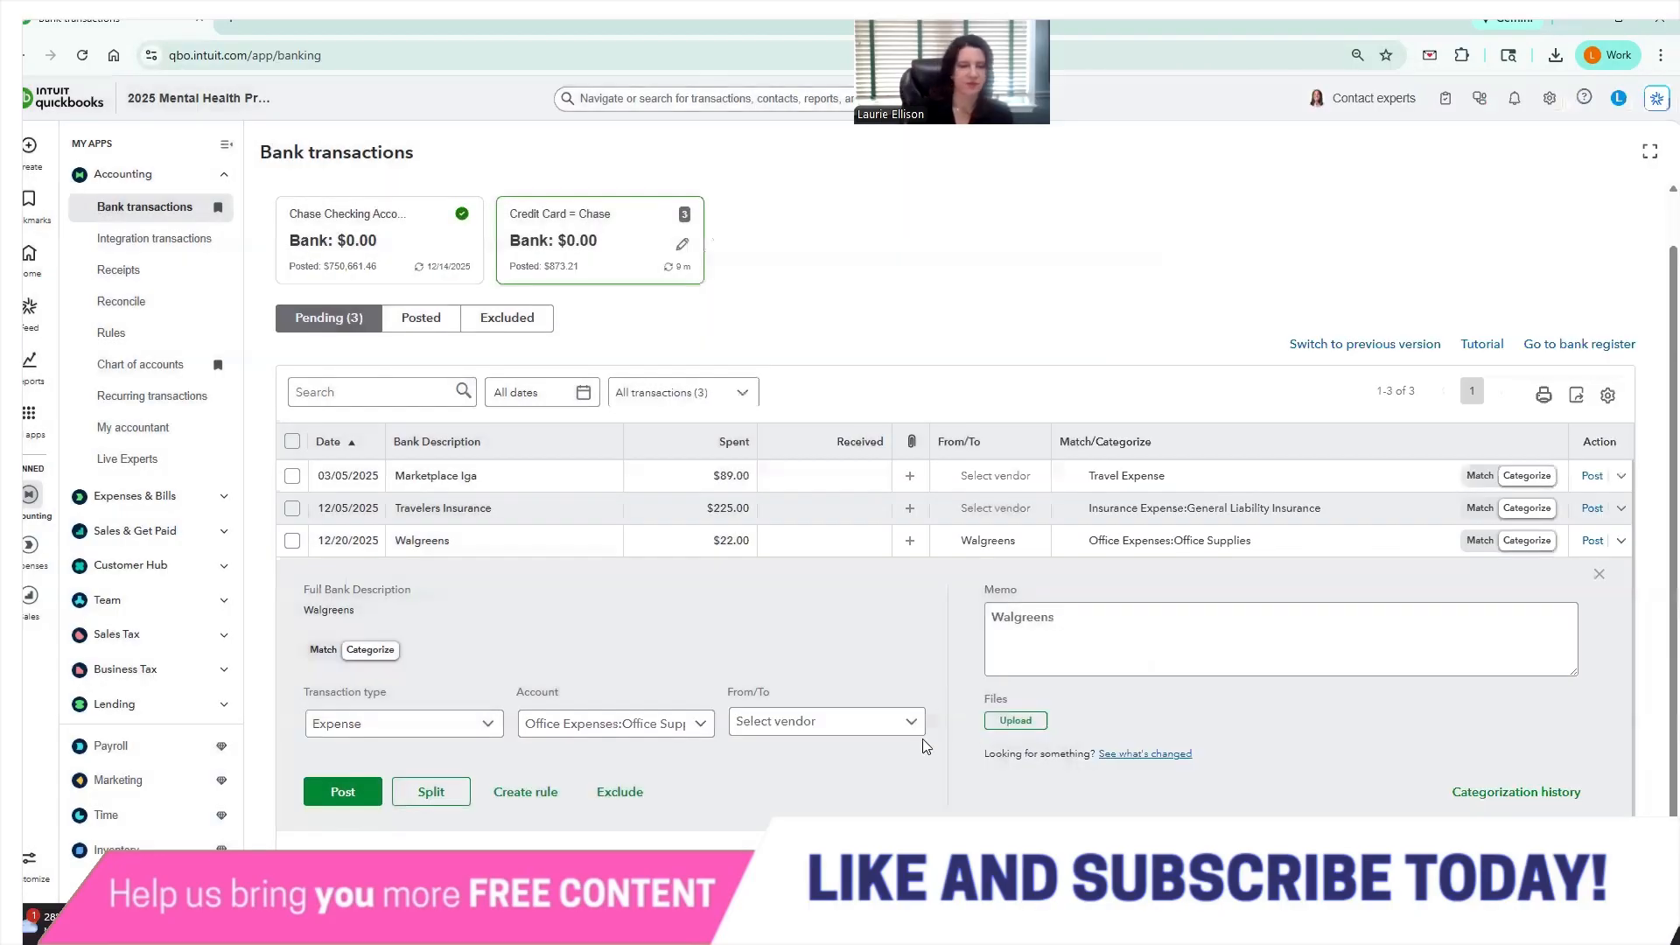
pyautogui.click(343, 791)
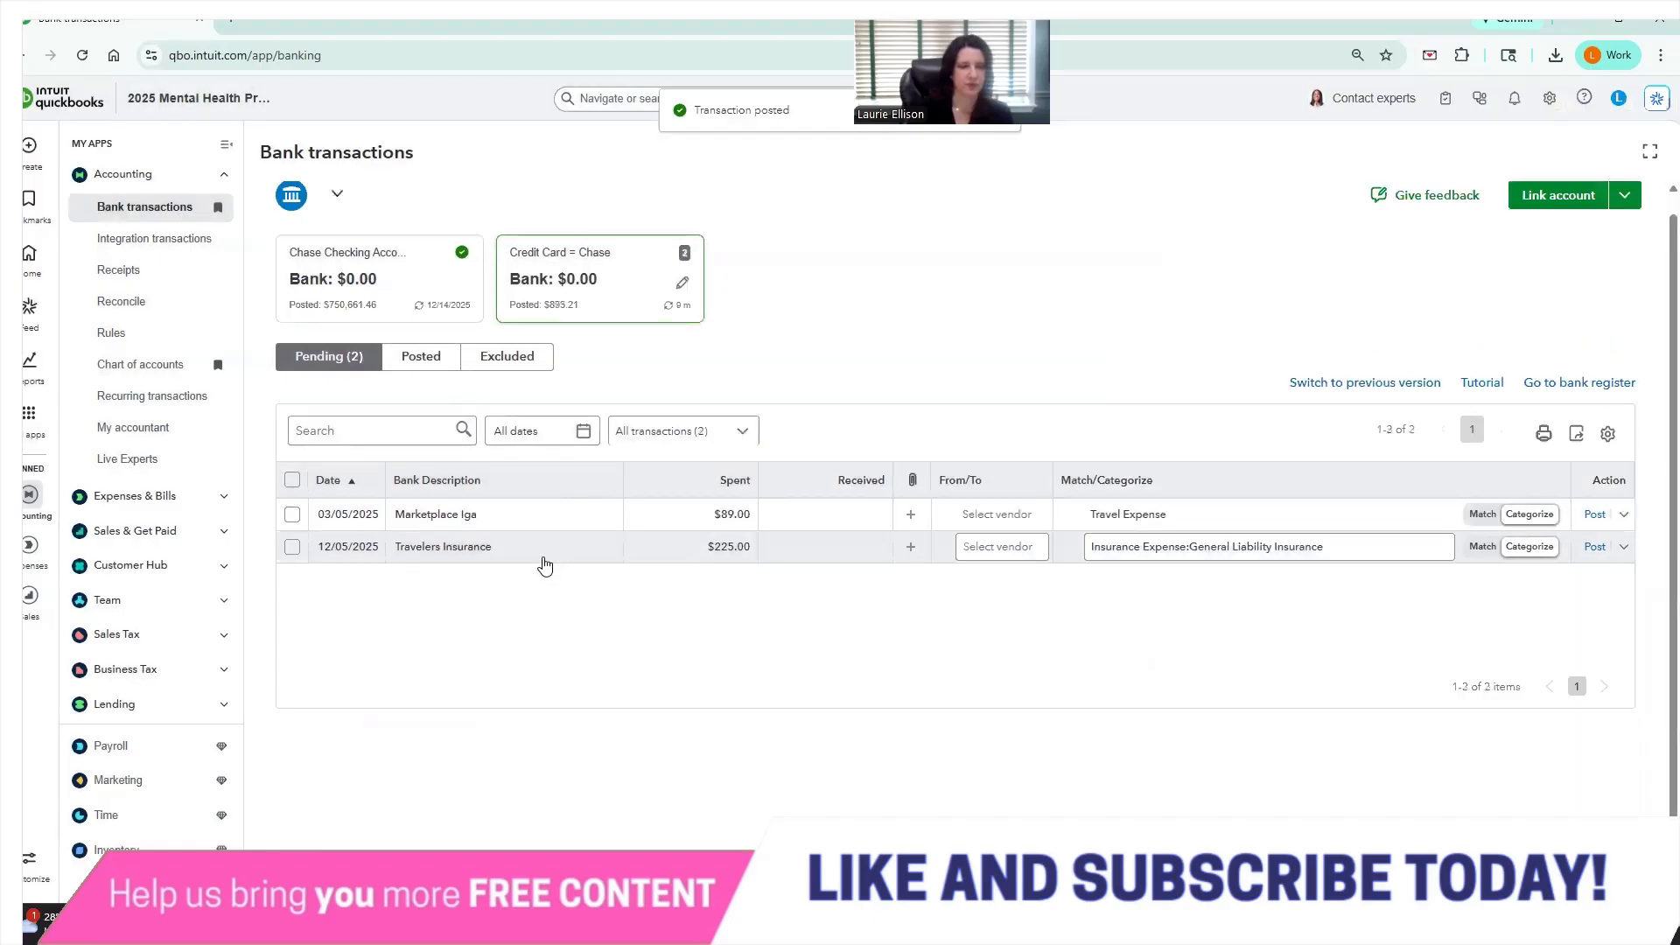
# - Add a new vendor named "Travelers Insurance" to the 12/05/2025 Travelers Insurance transaction
pyautogui.click(544, 565)
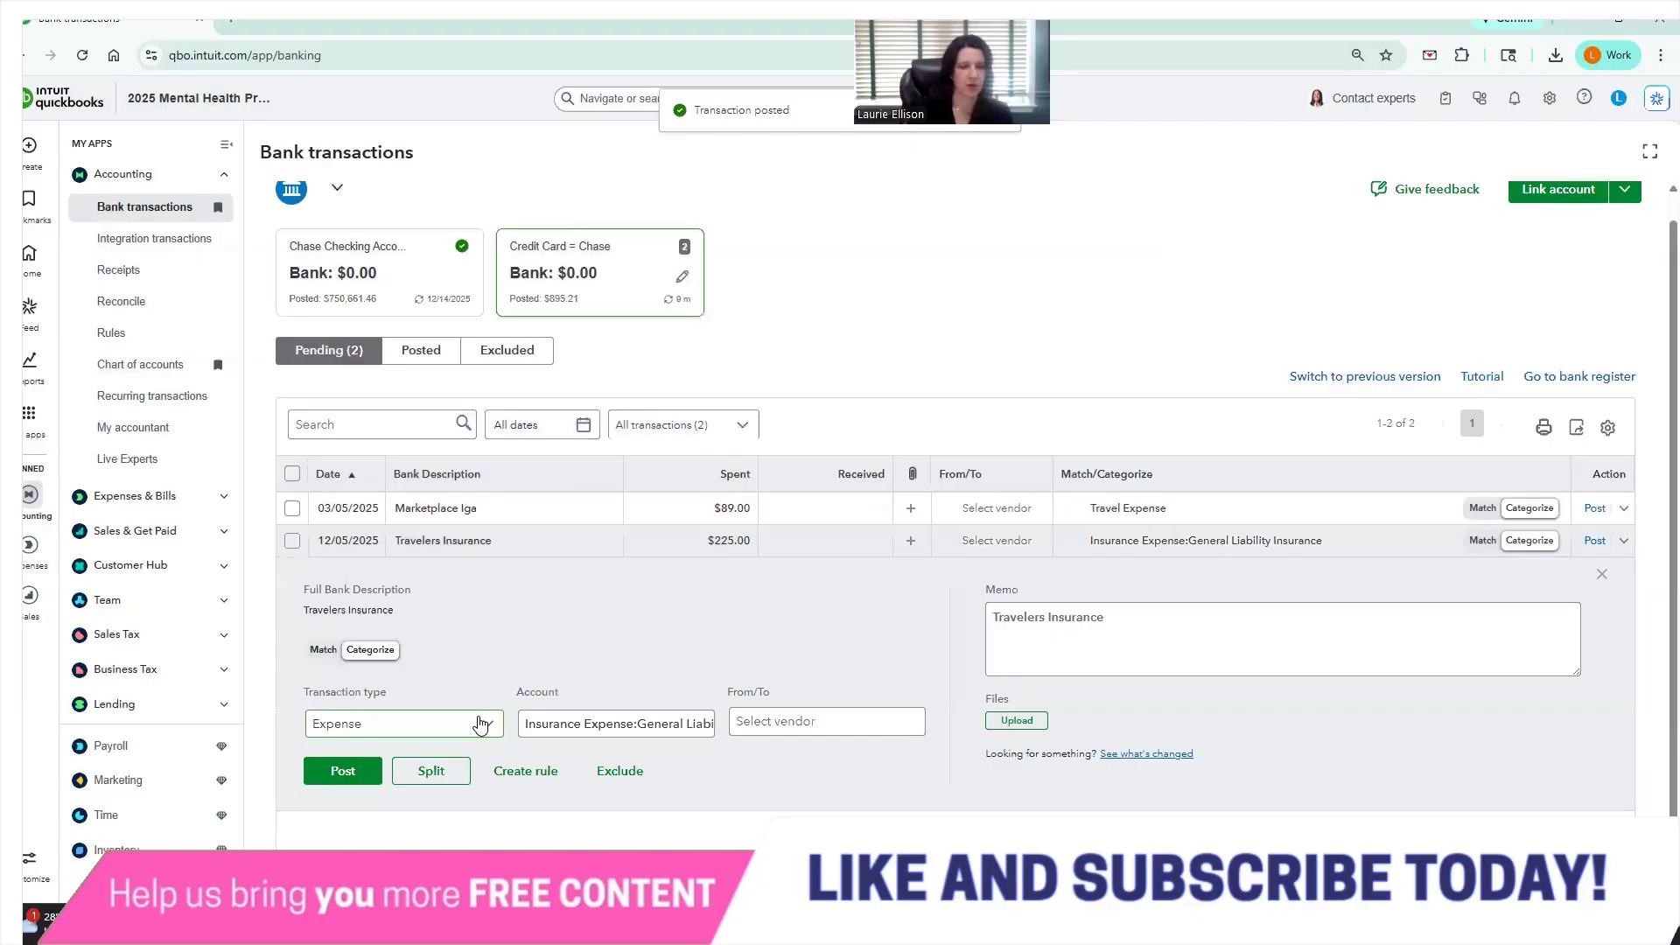
pyautogui.click(705, 723)
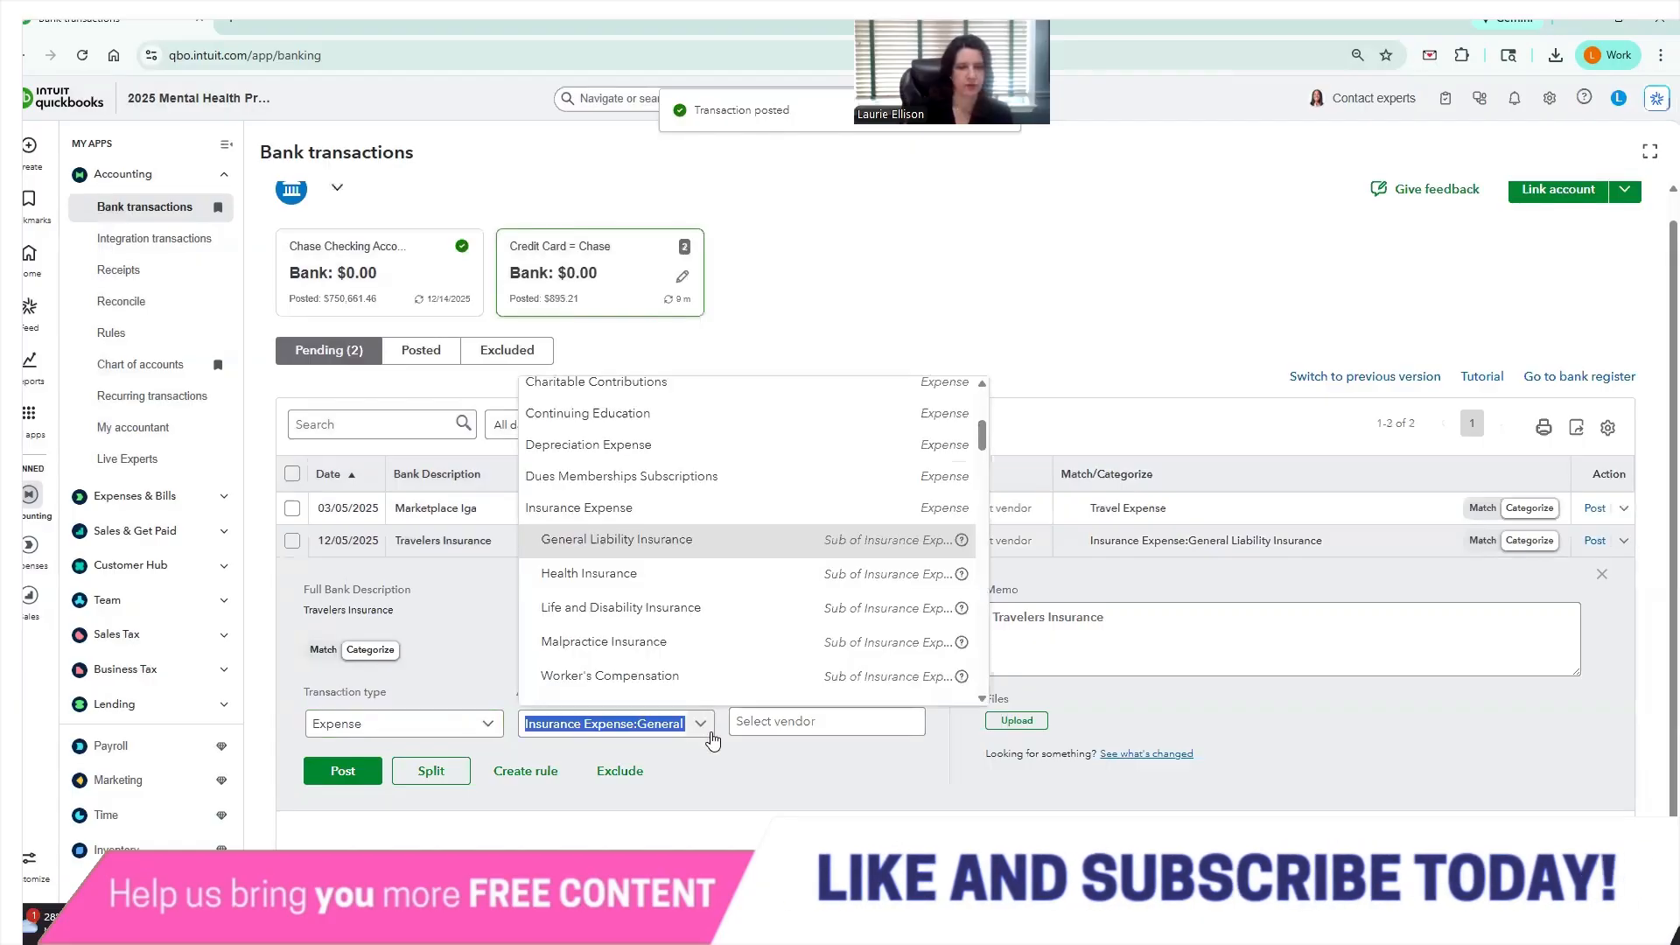
pyautogui.click(705, 733)
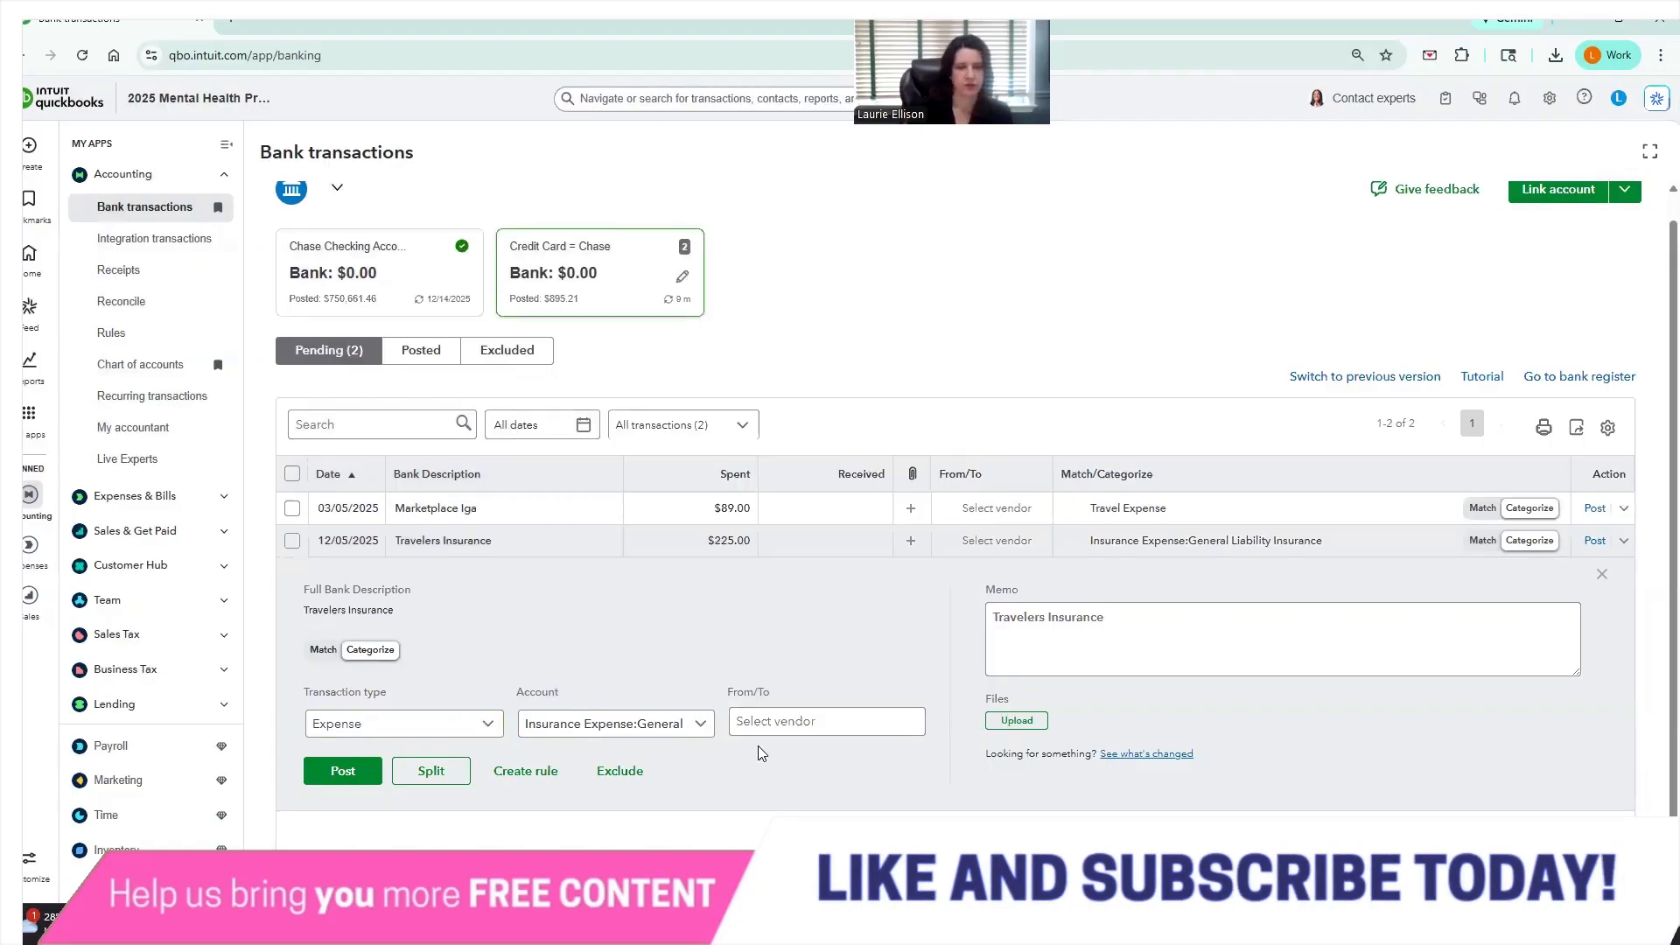
pyautogui.click(805, 726)
pyautogui.write('t')
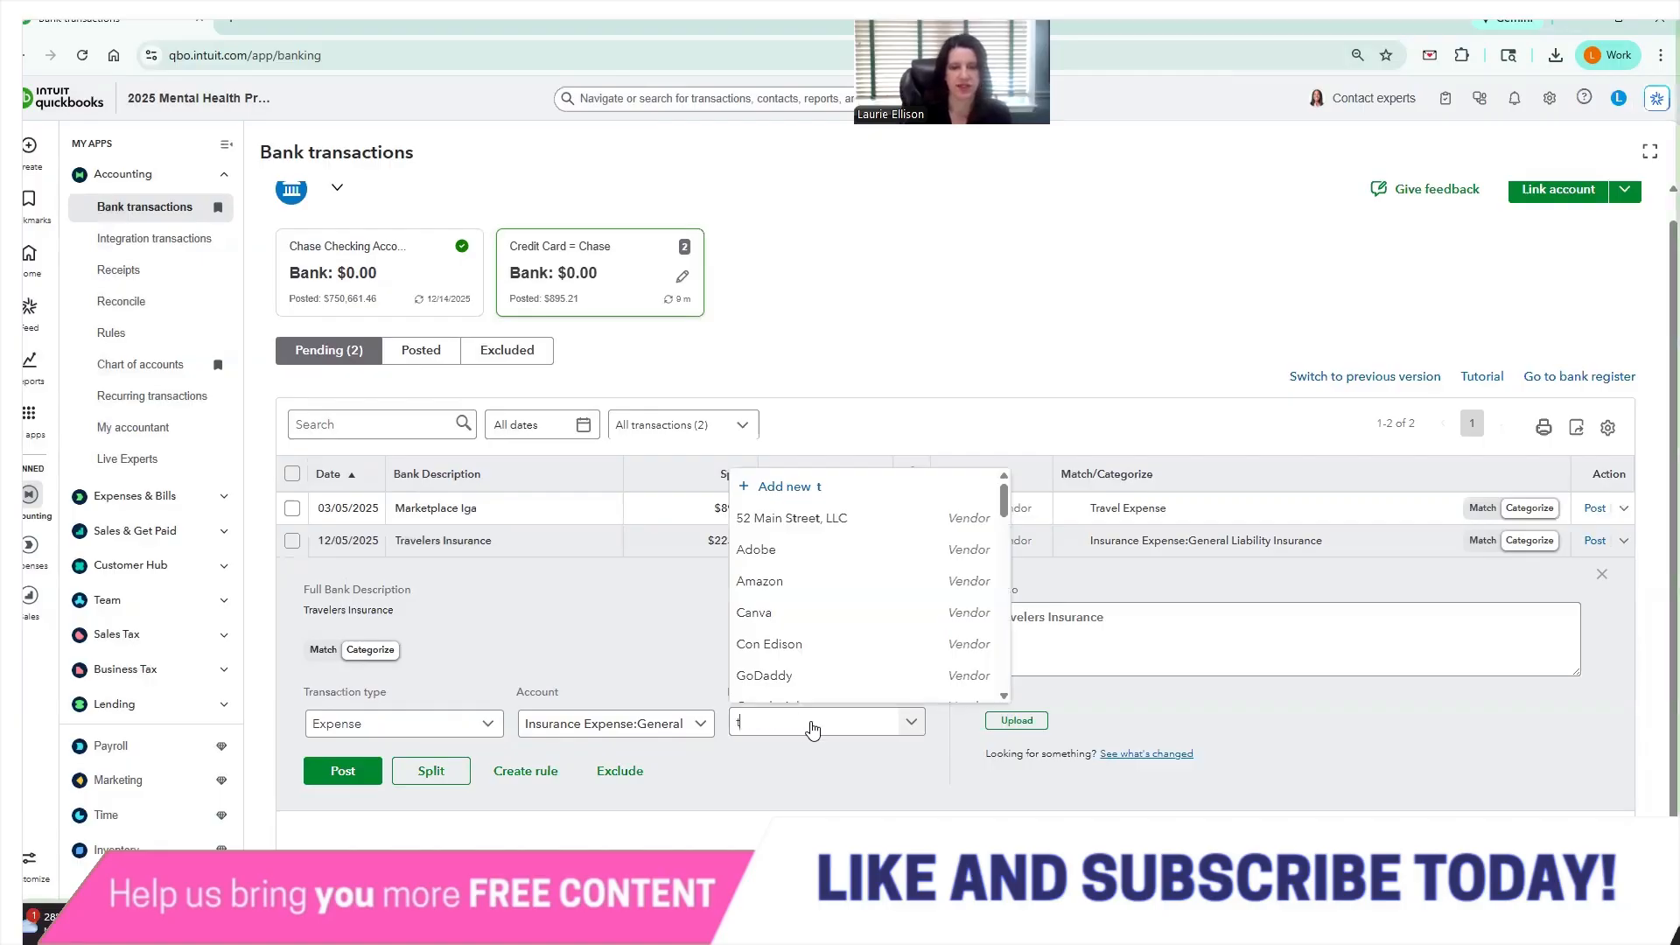
pyautogui.write('rav')
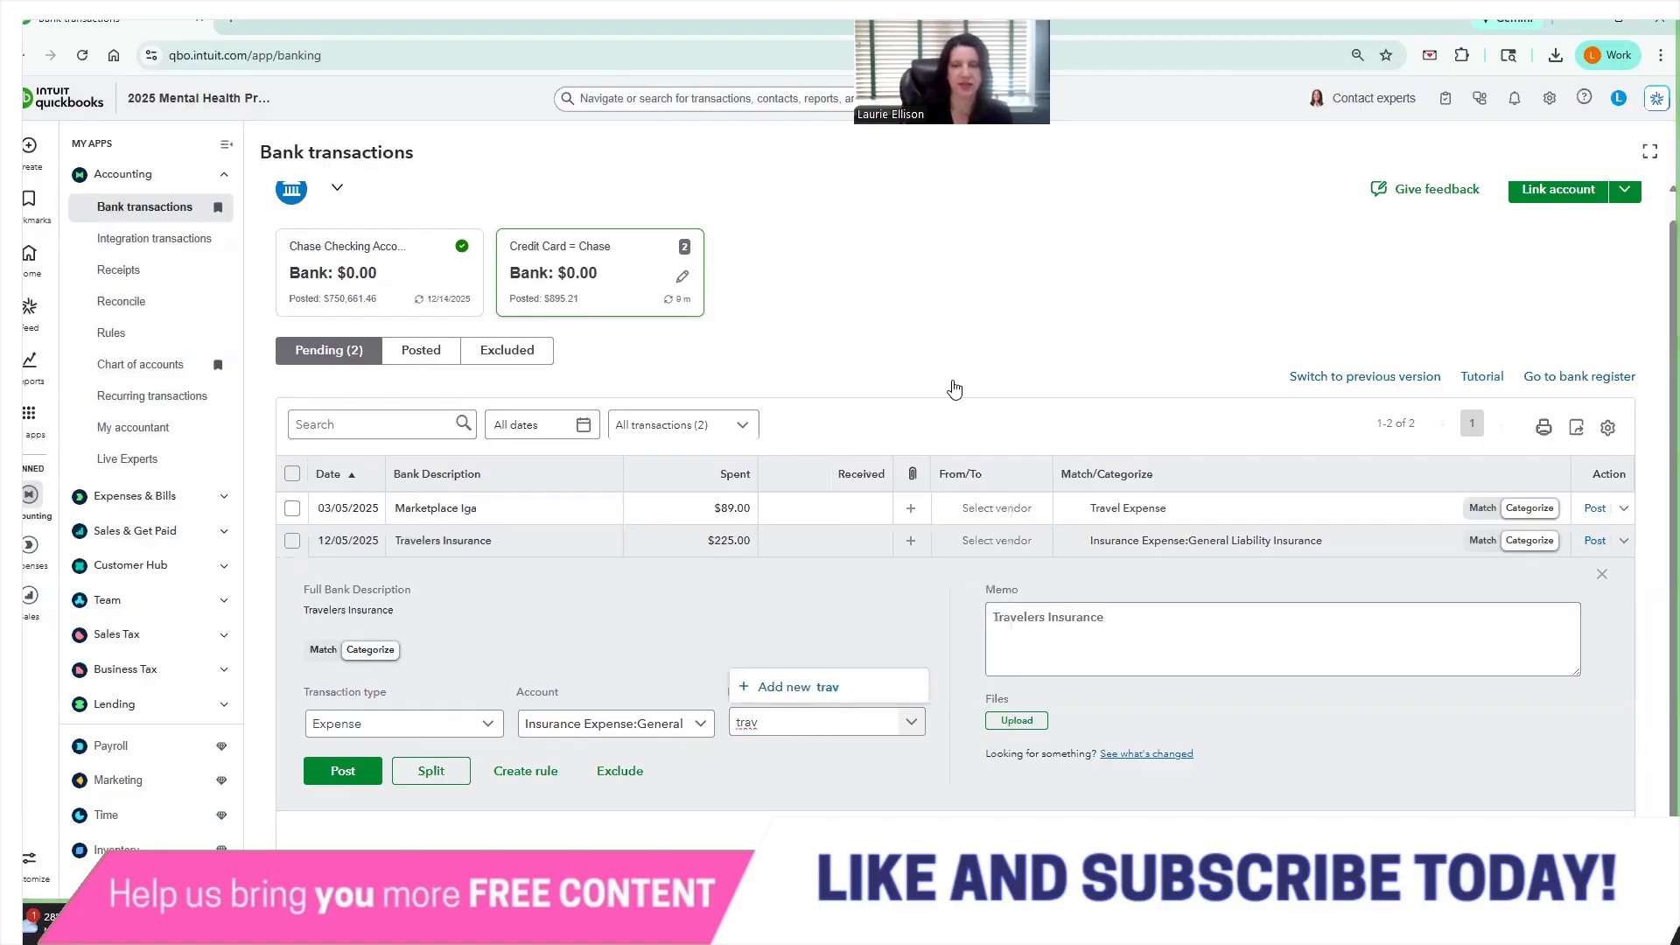
pyautogui.click(791, 686)
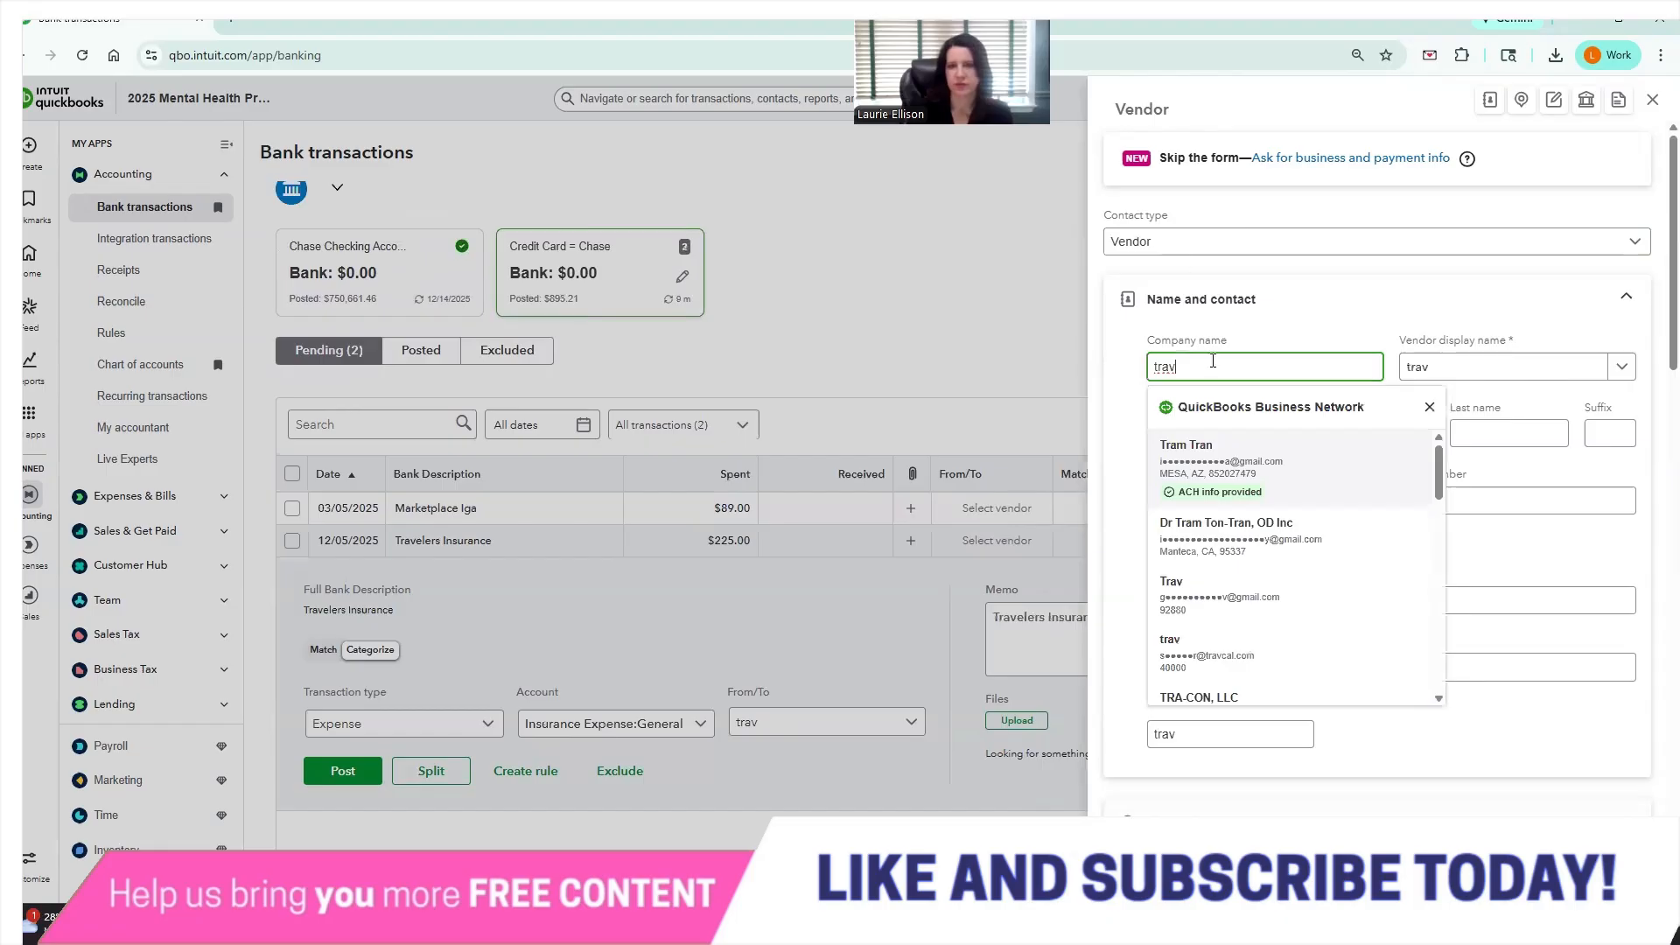
pyautogui.hotkey('ctrl', 'a')
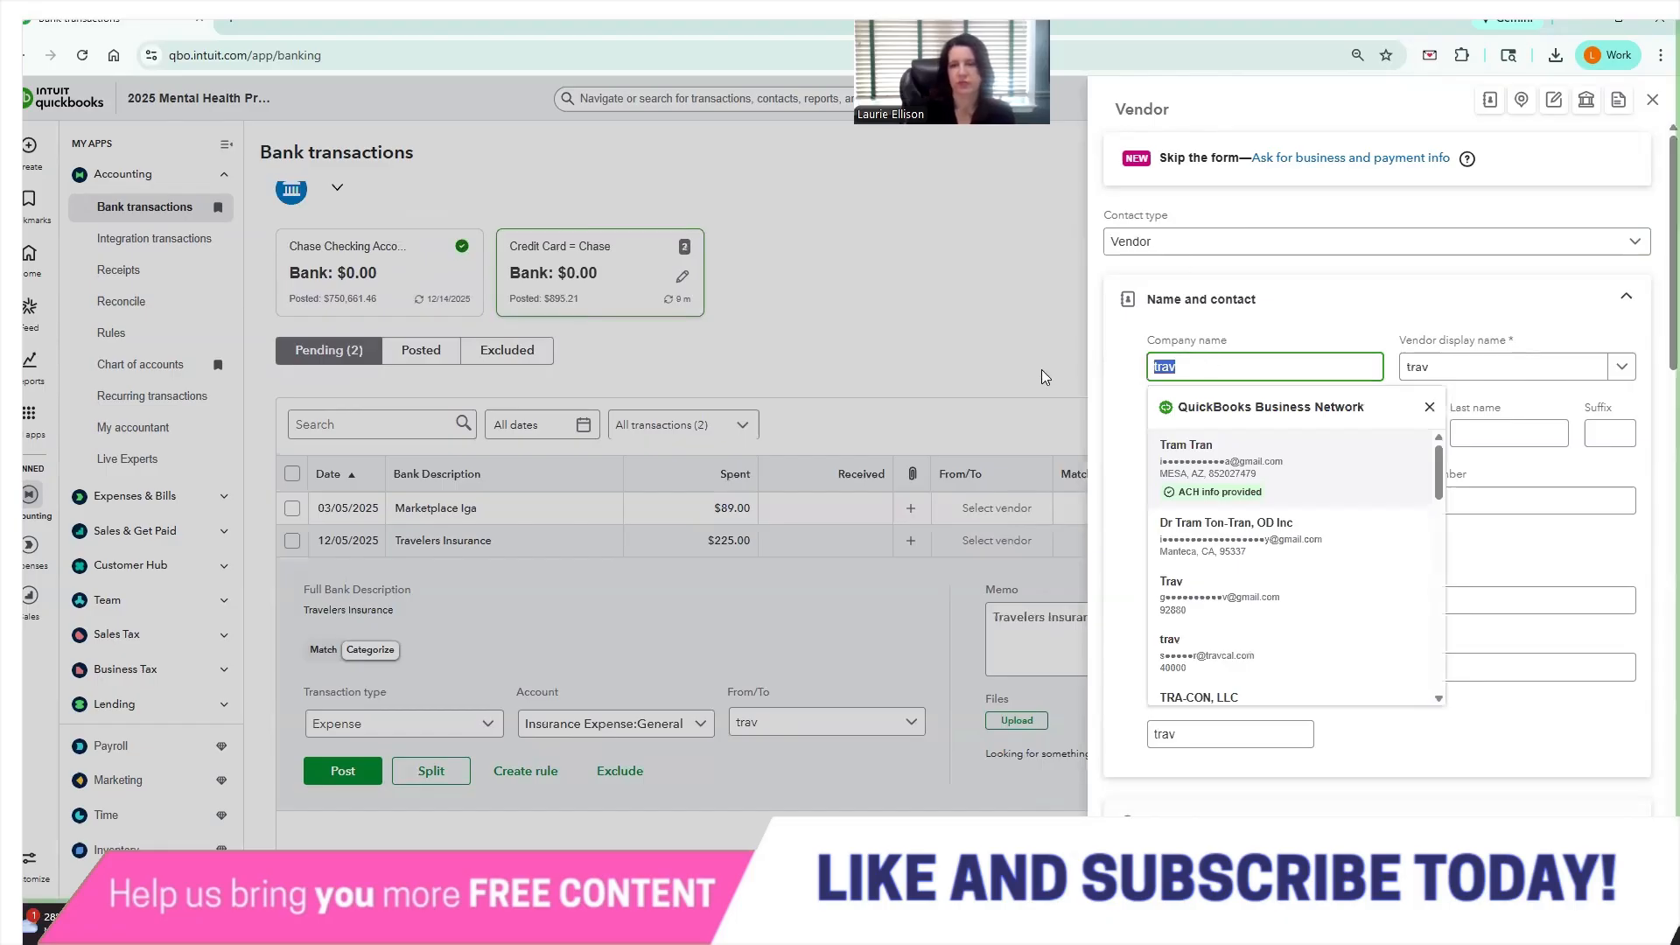
pyautogui.write('Trav')
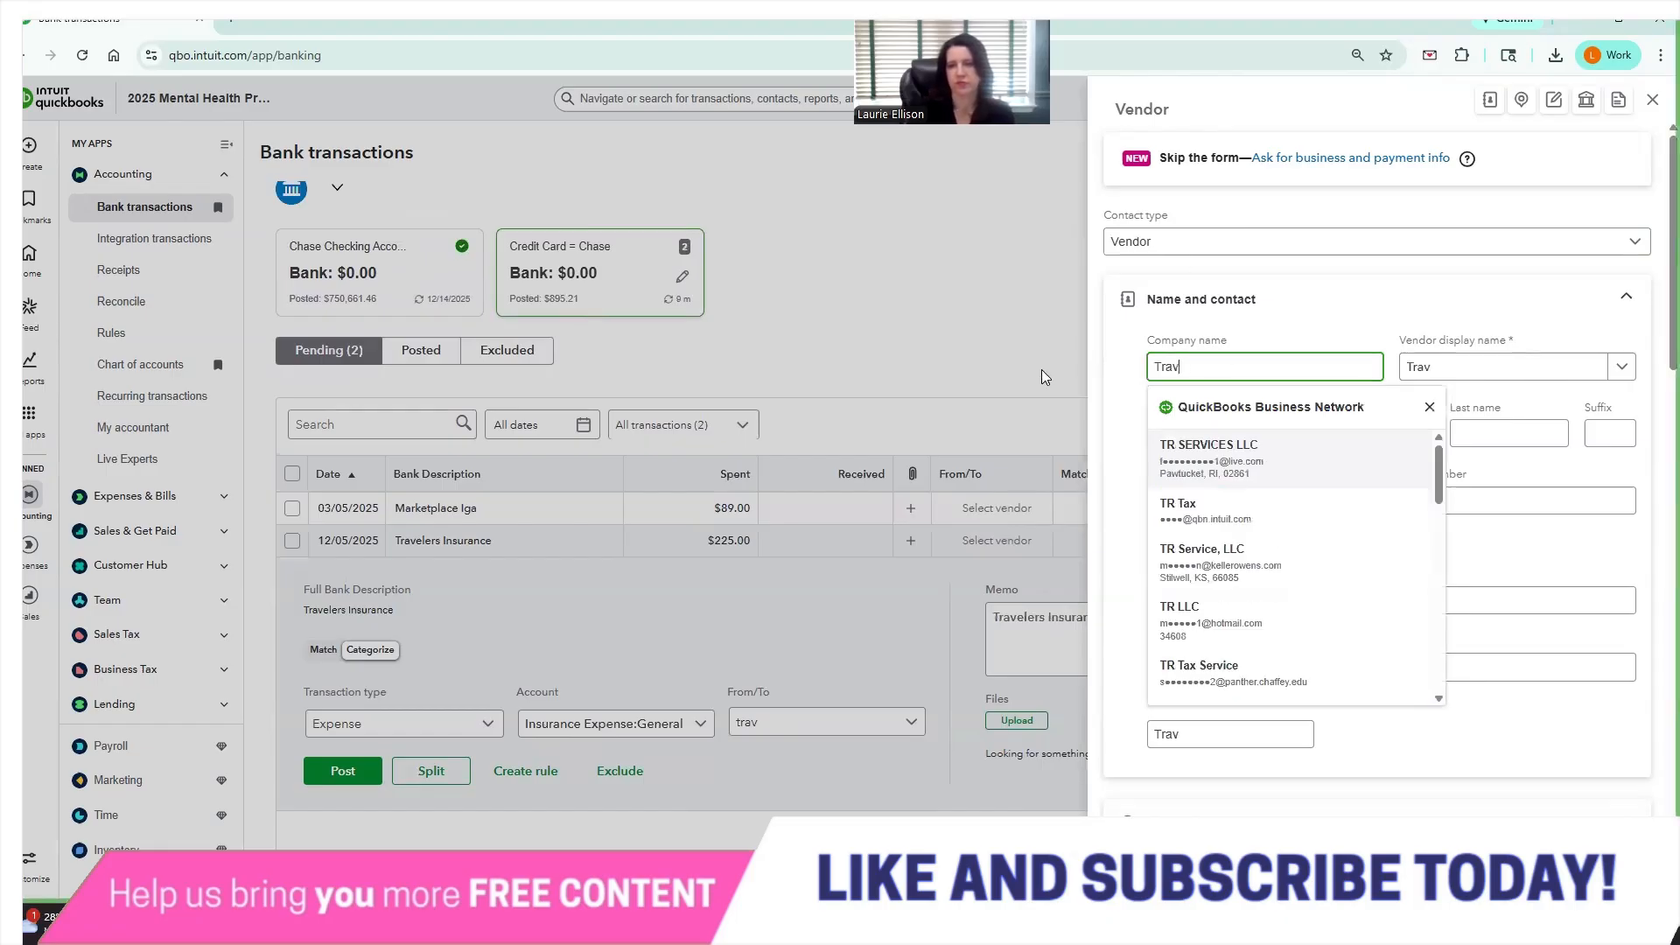
pyautogui.write('elers i')
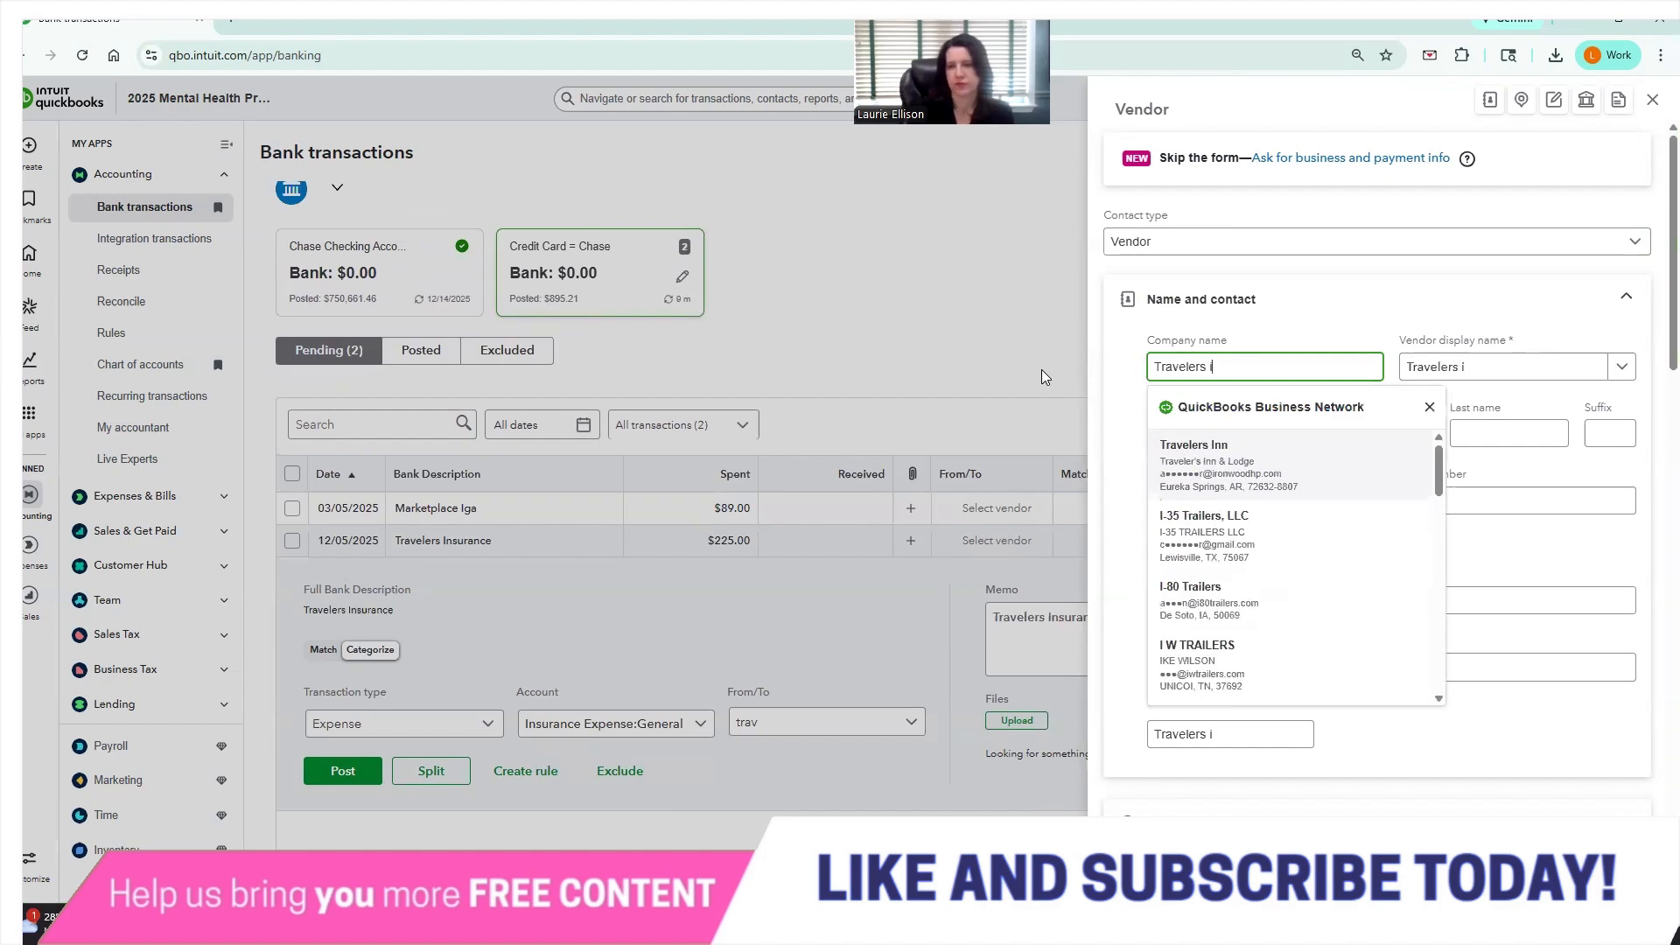
pyautogui.press('BackSpace')
pyautogui.press('BackSpace')
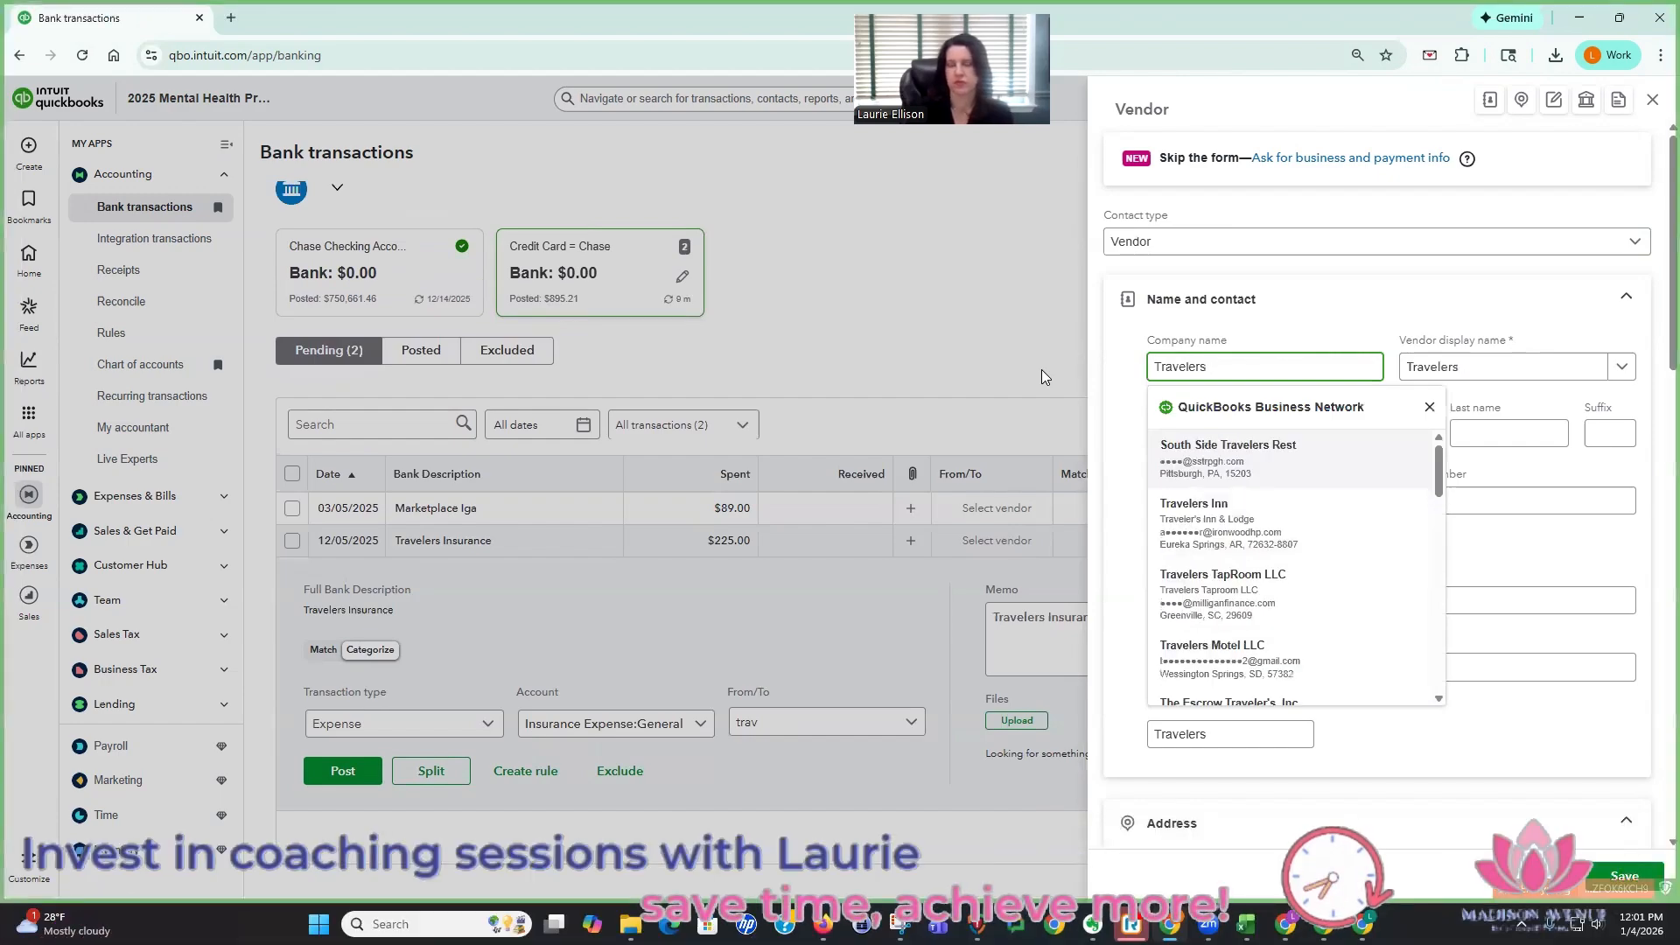
pyautogui.write('Insu')
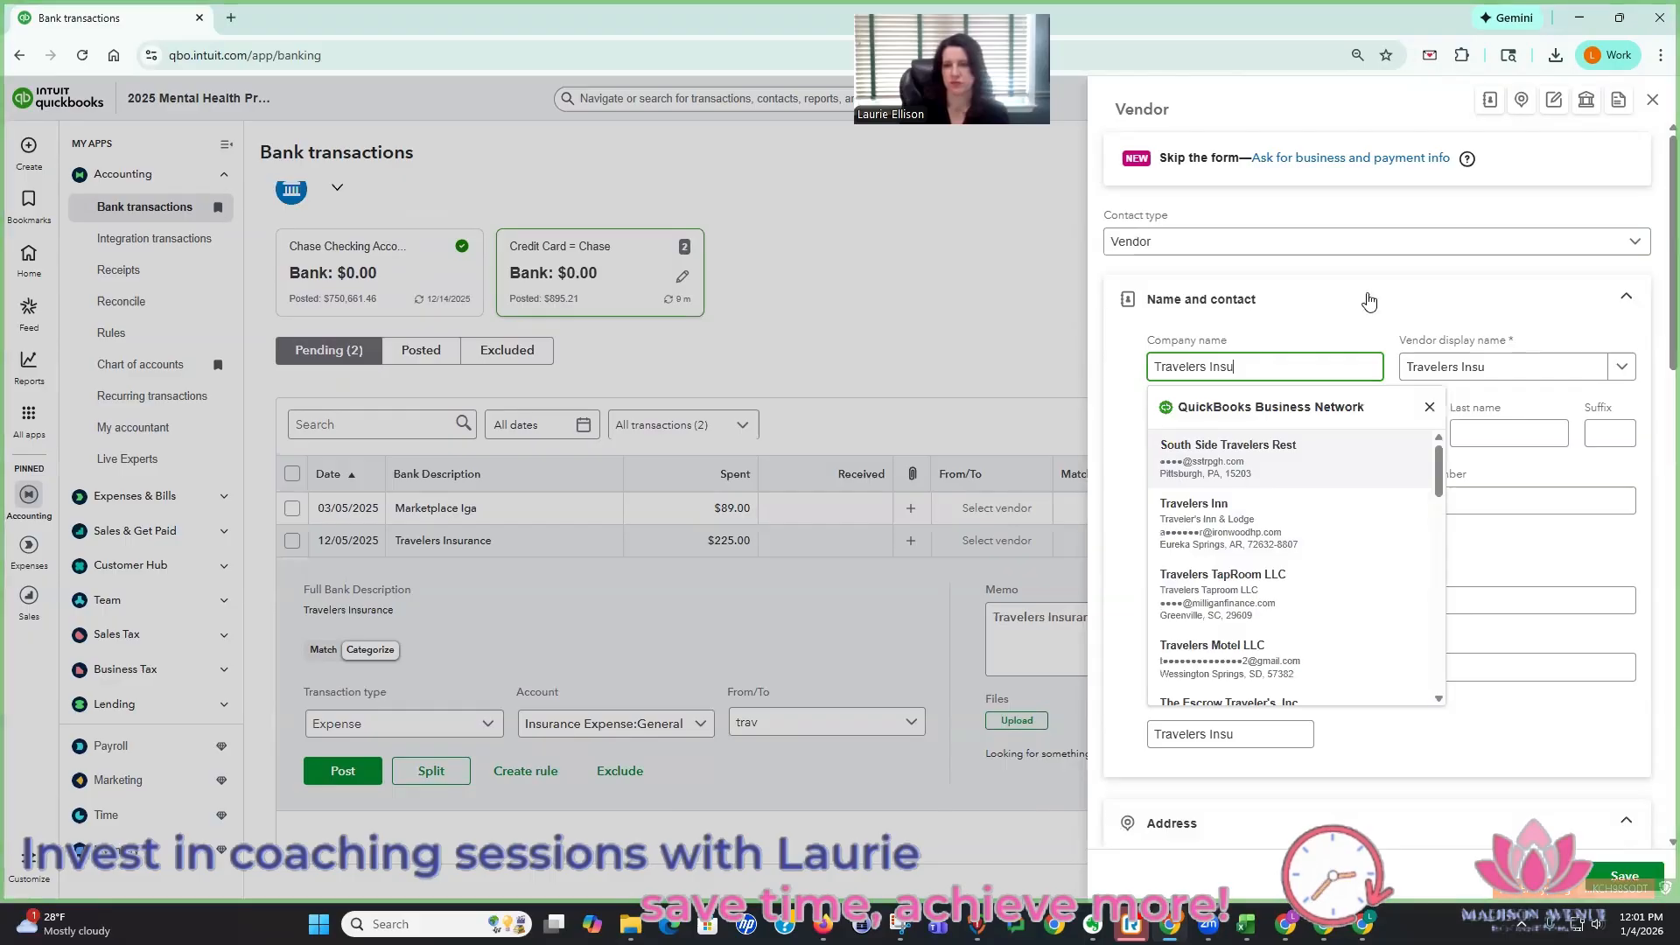
pyautogui.write('rance')
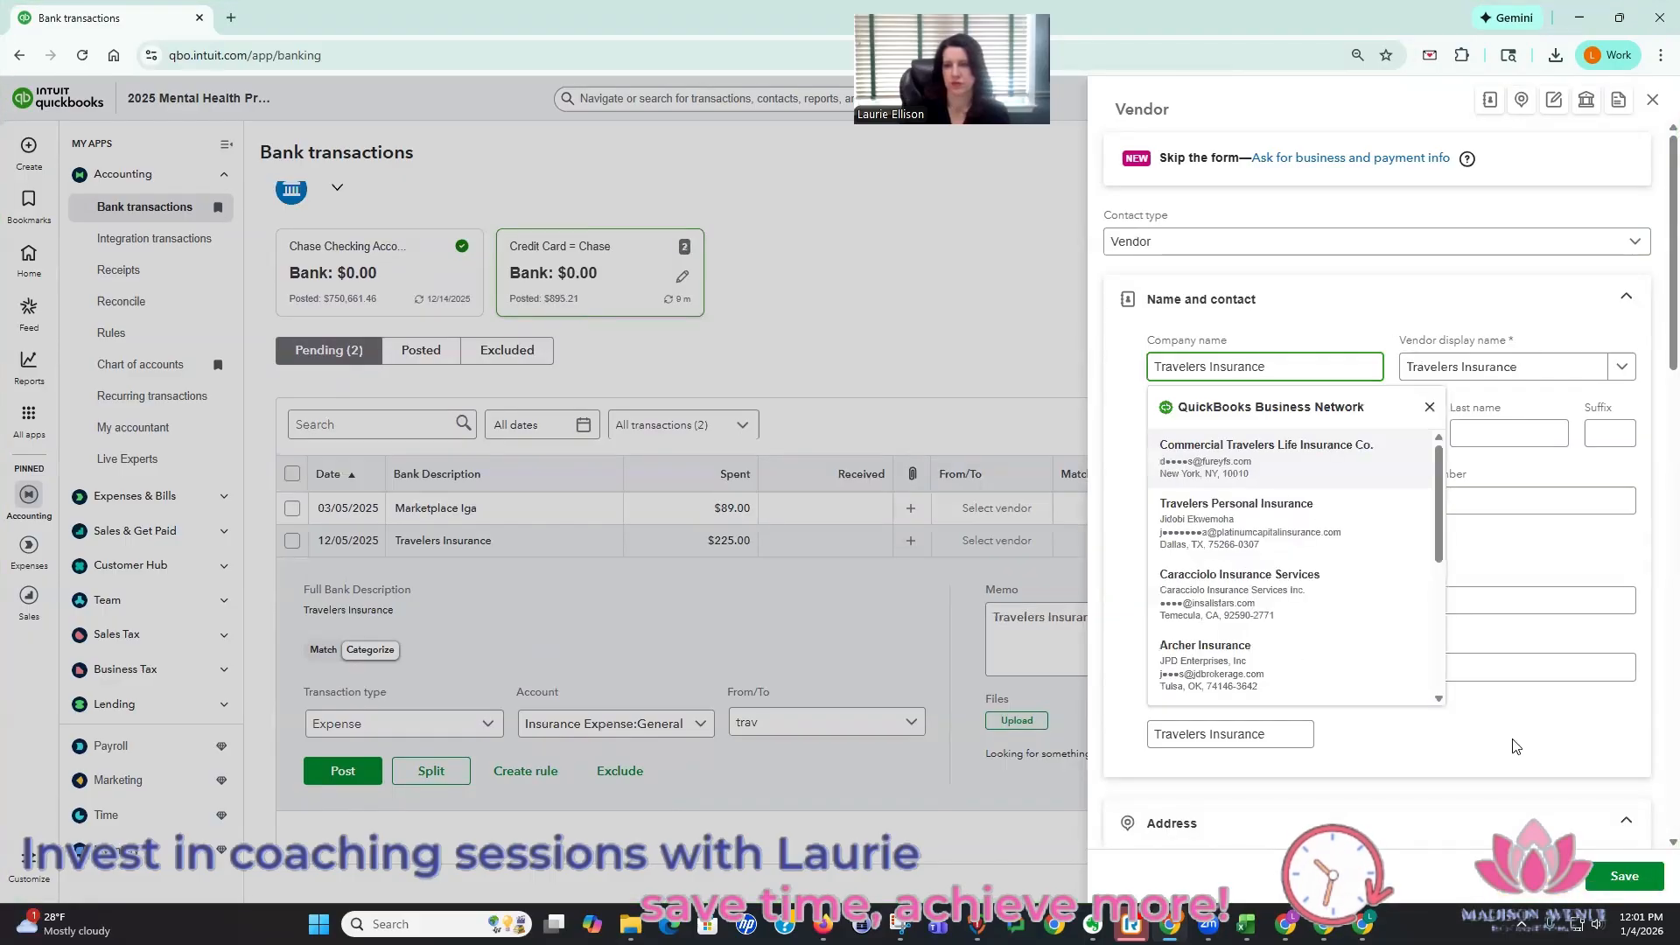
pyautogui.click(1517, 746)
pyautogui.click(1634, 878)
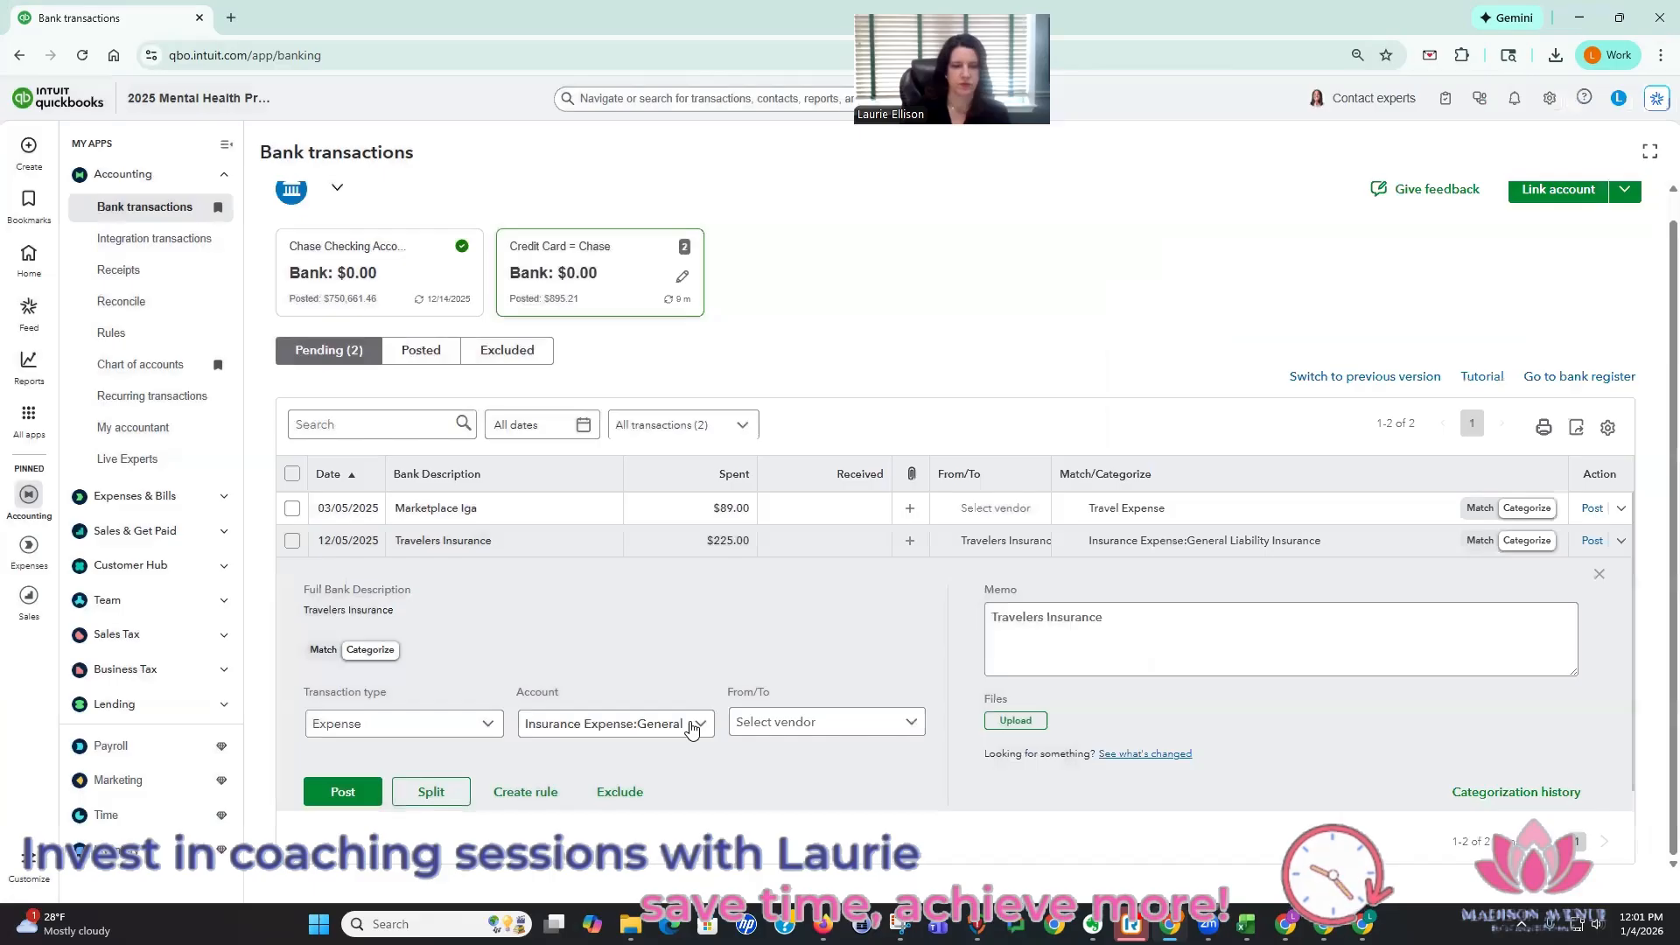
# - Start a rule from the 12/05/2025 Travelers Insurance transaction, name it "Travelers" and apply it to all bank accounts
pyautogui.click(690, 725)
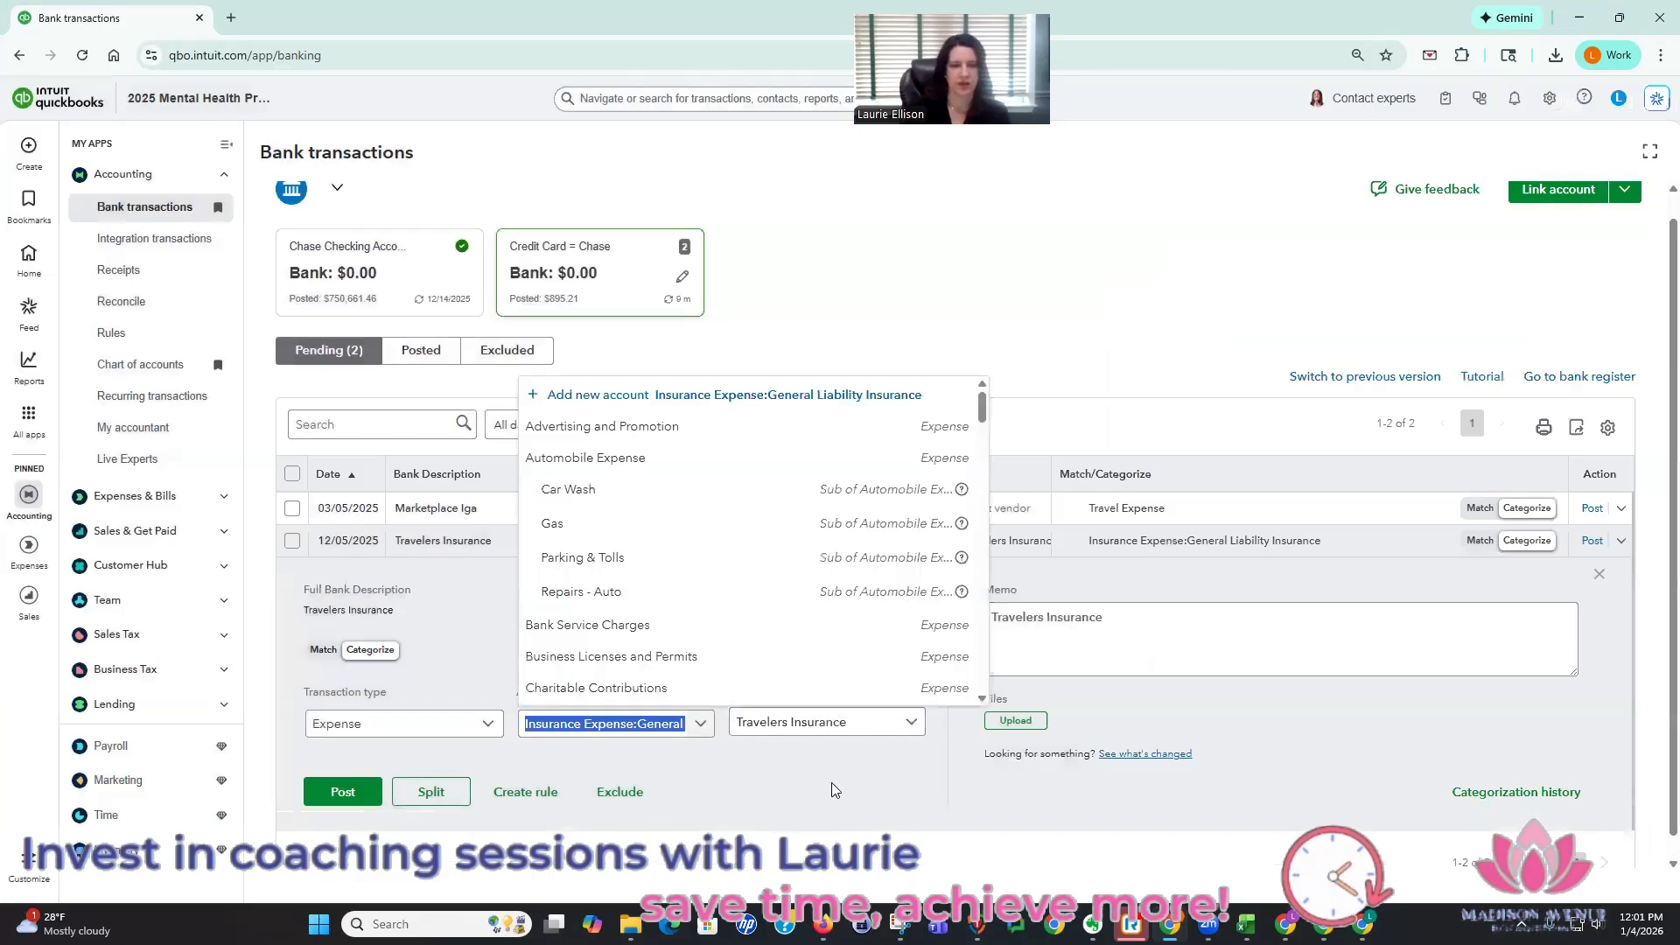
pyautogui.click(739, 796)
pyautogui.click(525, 792)
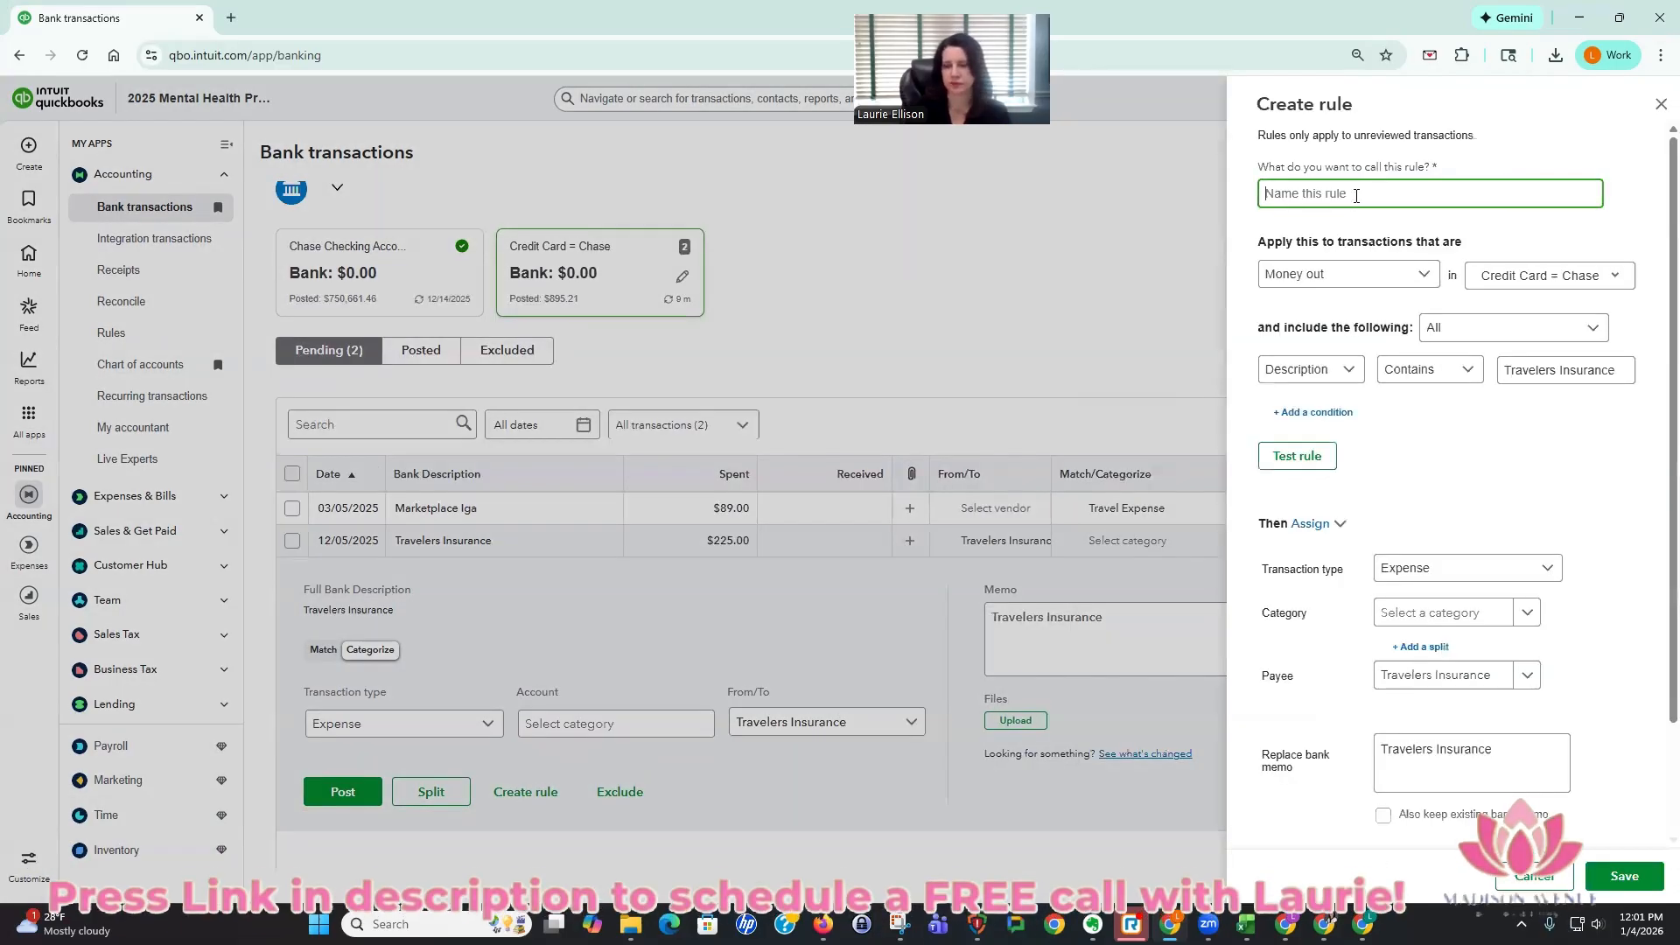
pyautogui.write('Trav')
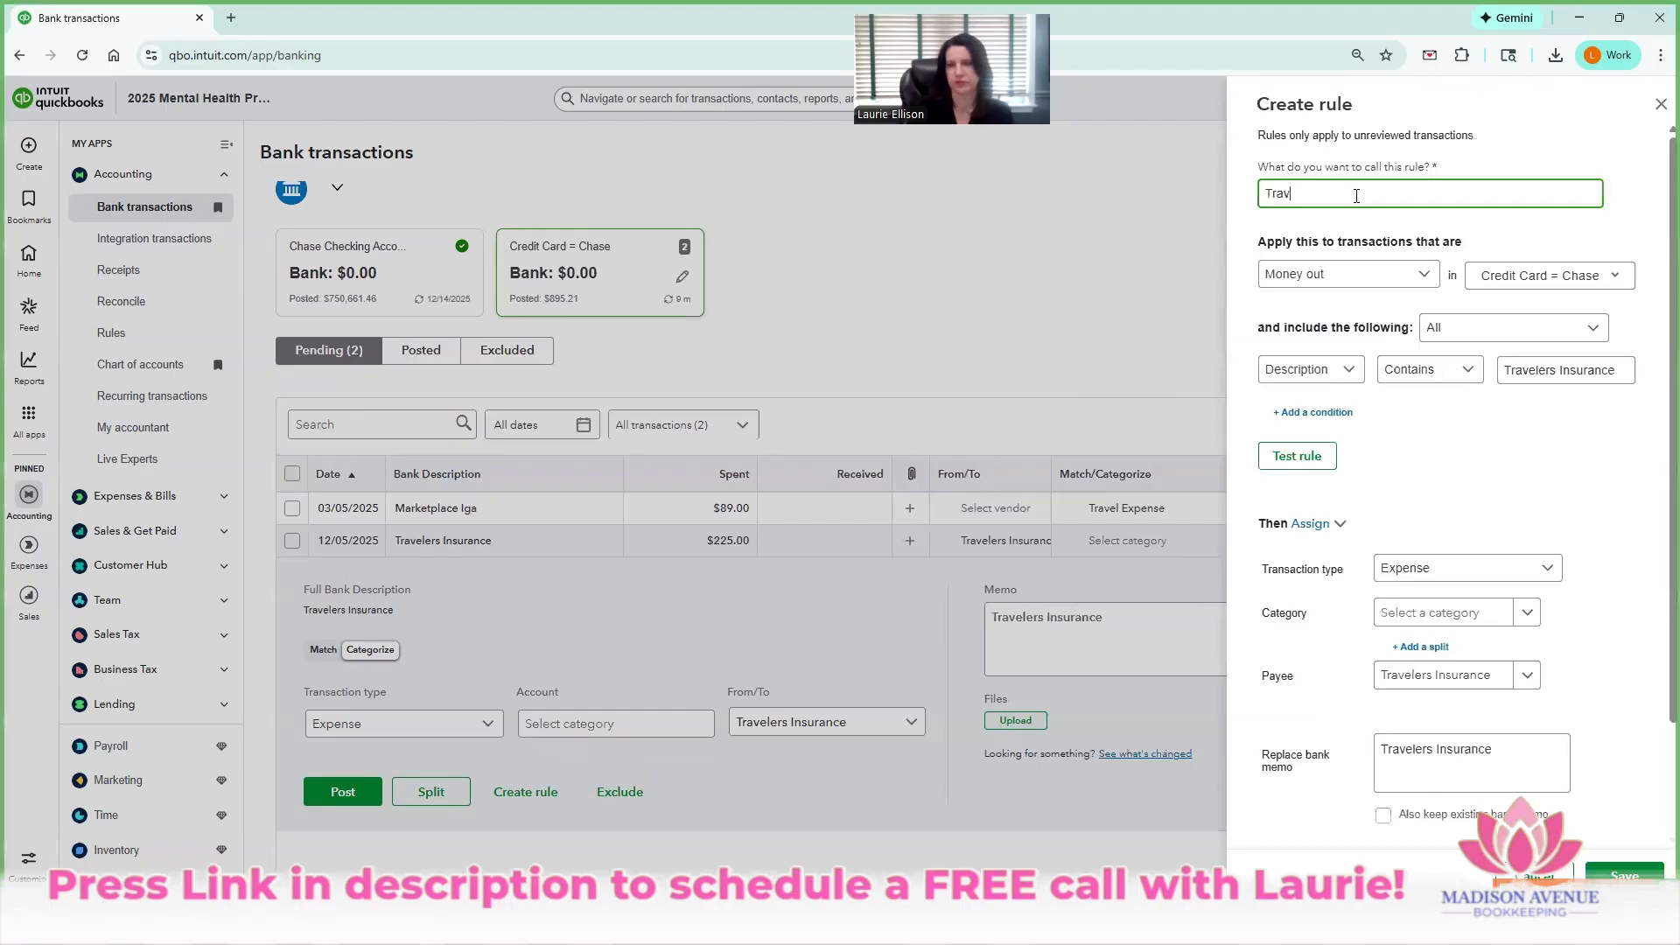
pyautogui.write('elers')
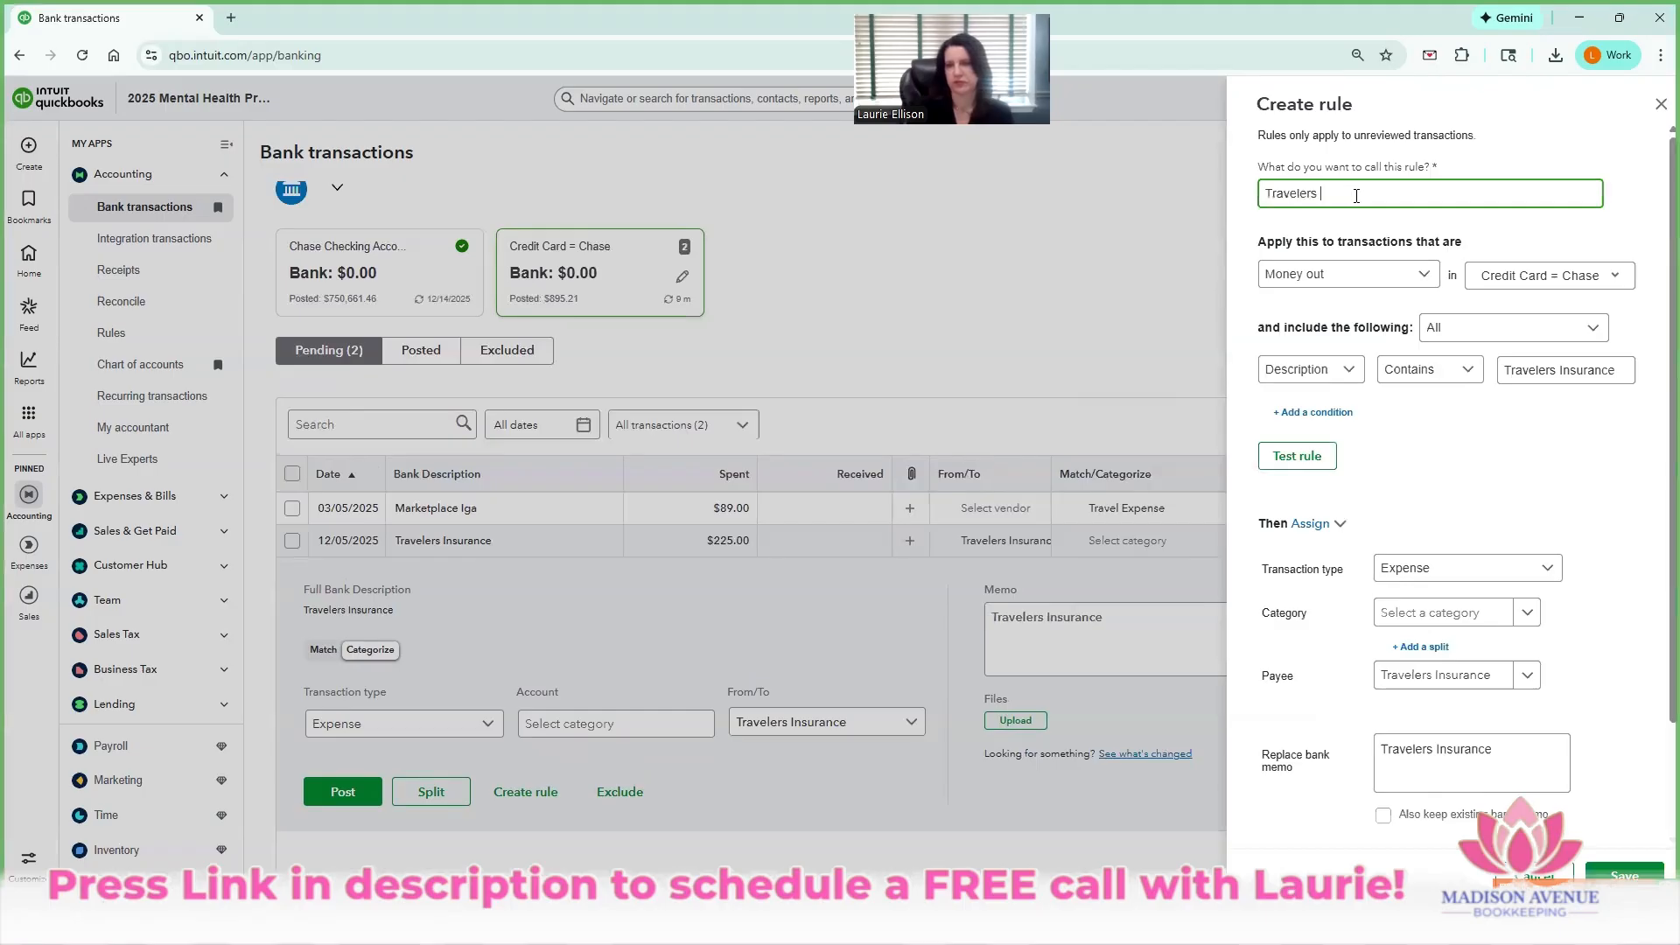
pyautogui.click(1590, 294)
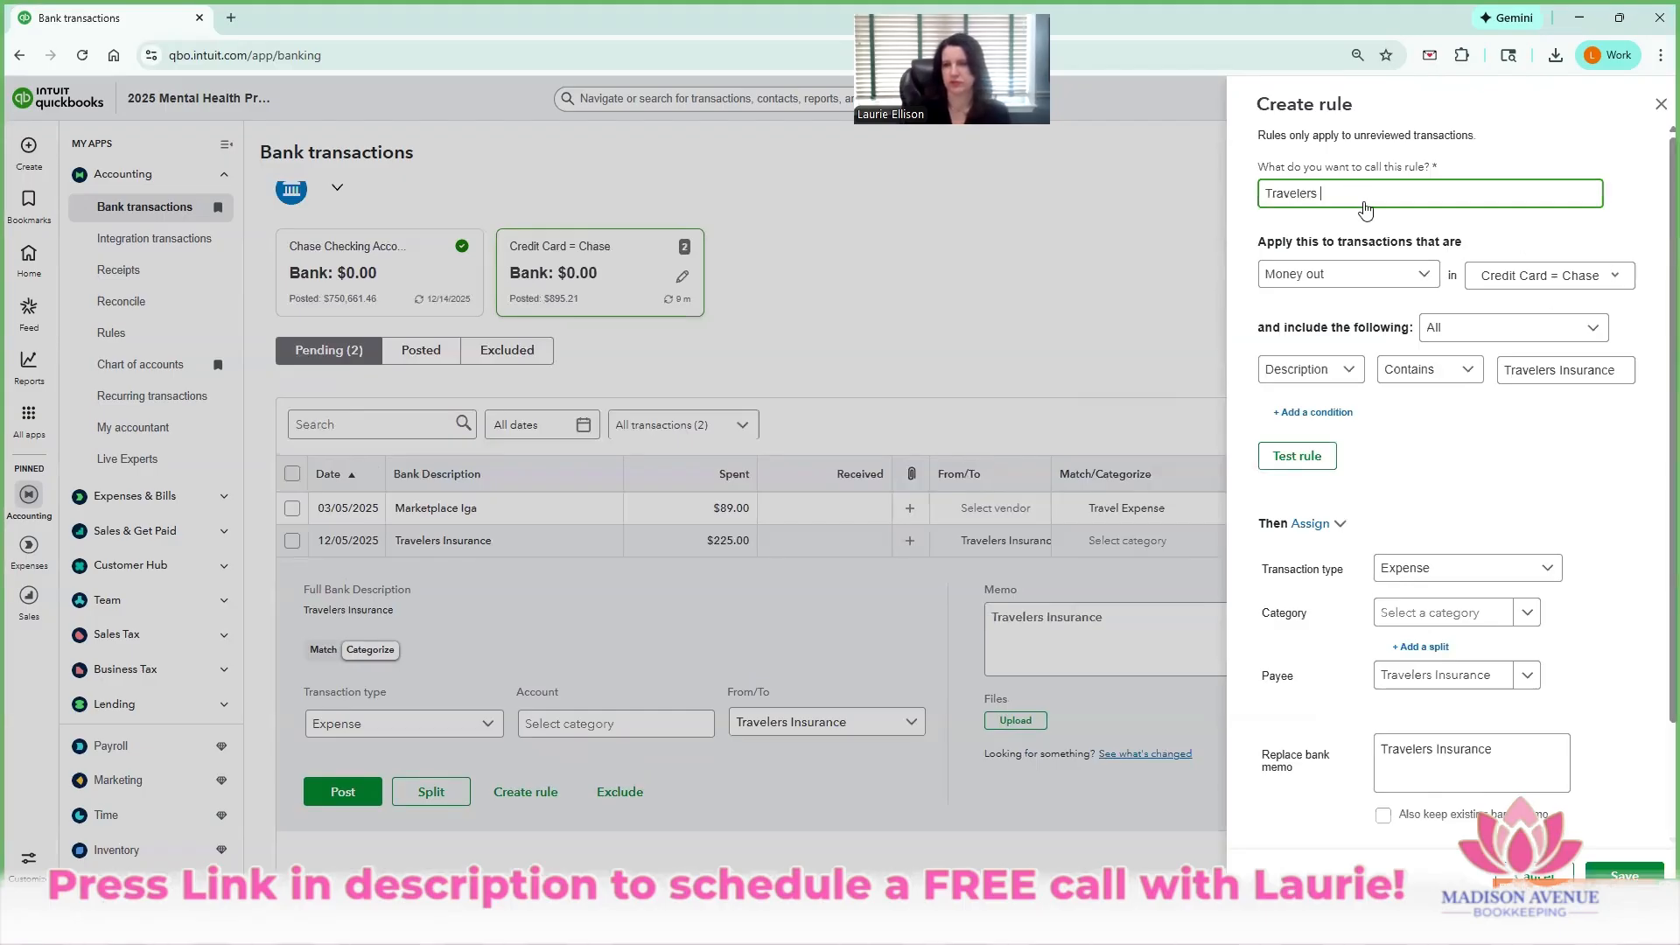
pyautogui.click(1432, 411)
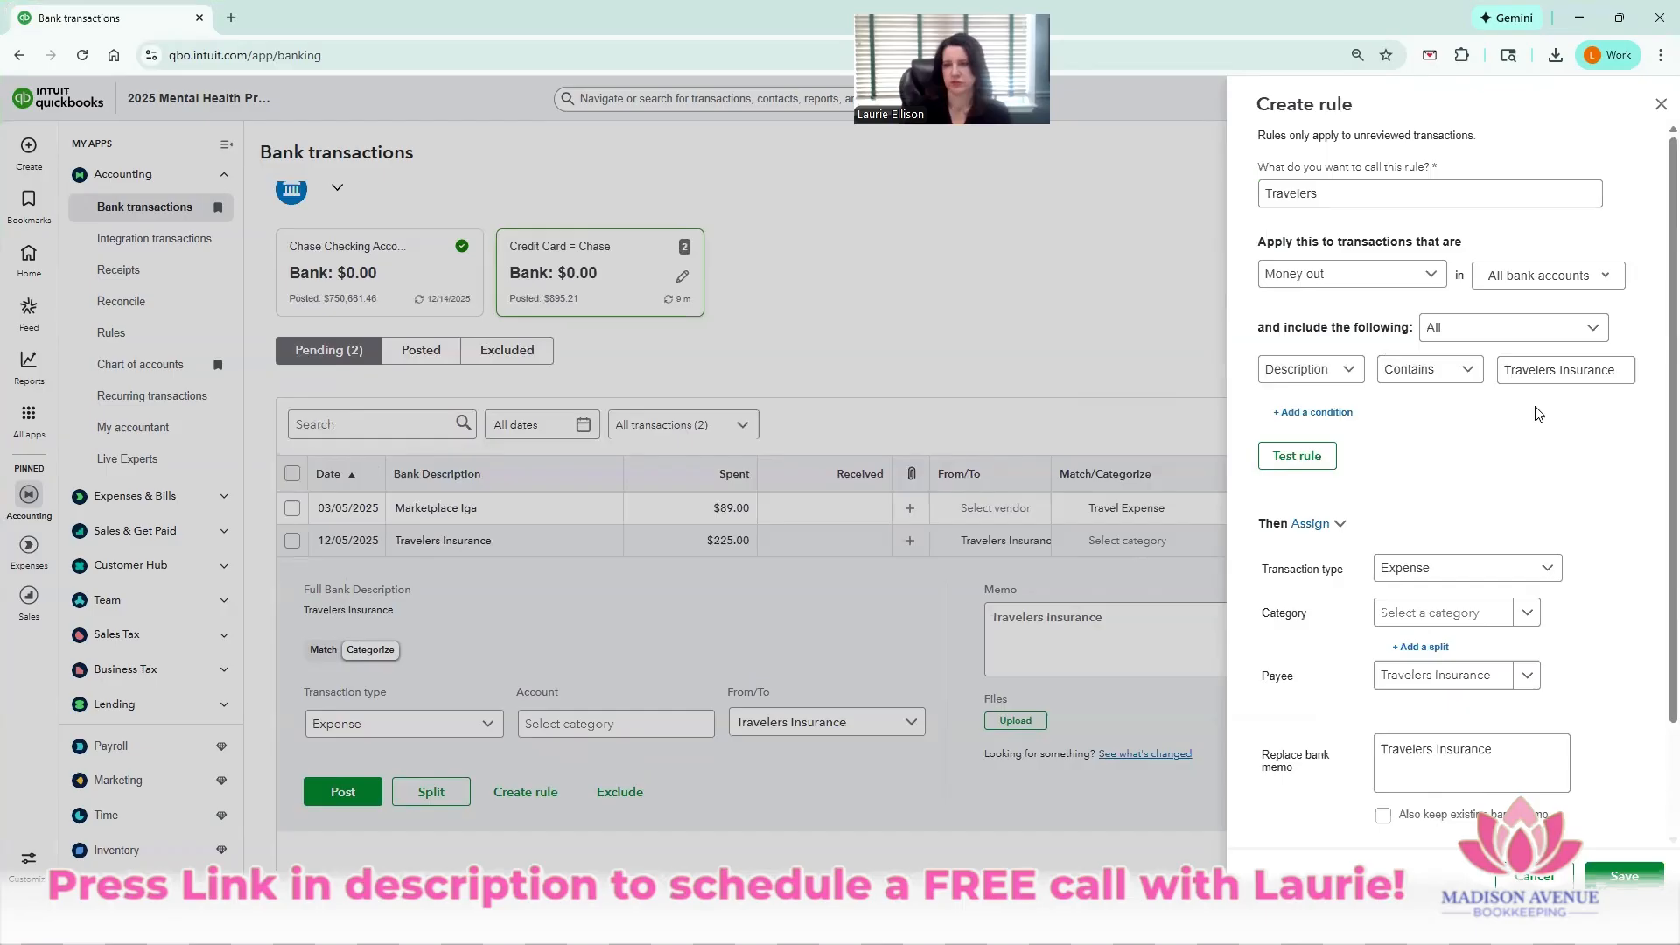
# - Remove the bank memo replacement from the Travelers rule and try to save the rule
pyautogui.scroll(-1, 1300, 780)
pyautogui.click(1298, 778)
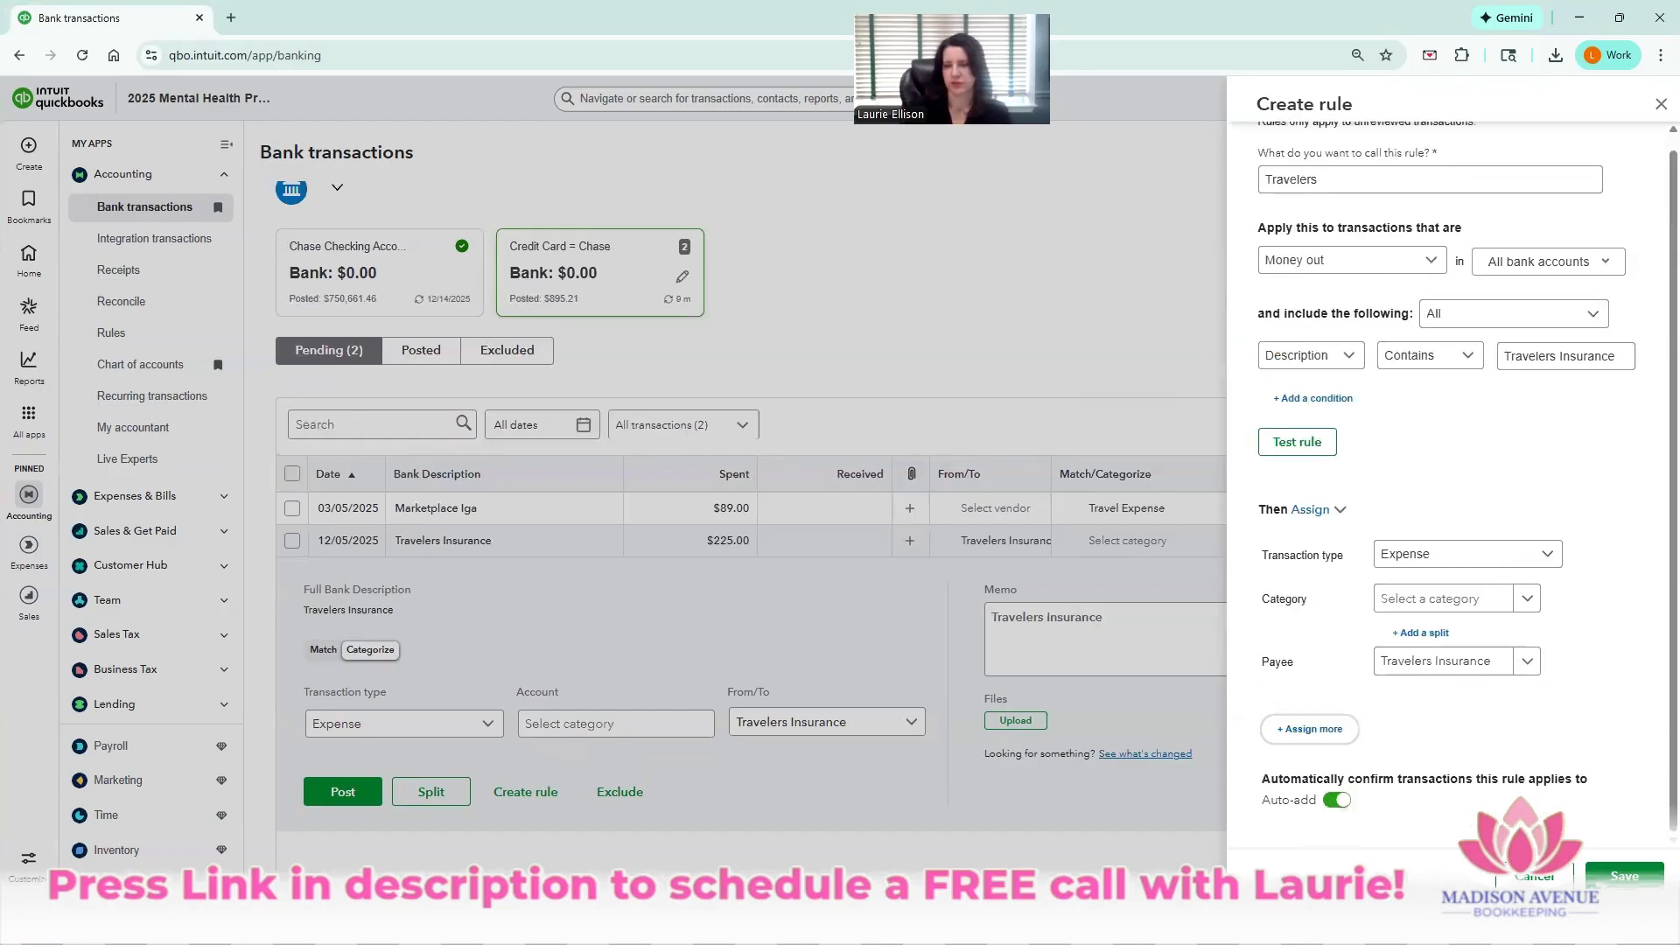
pyautogui.click(1617, 876)
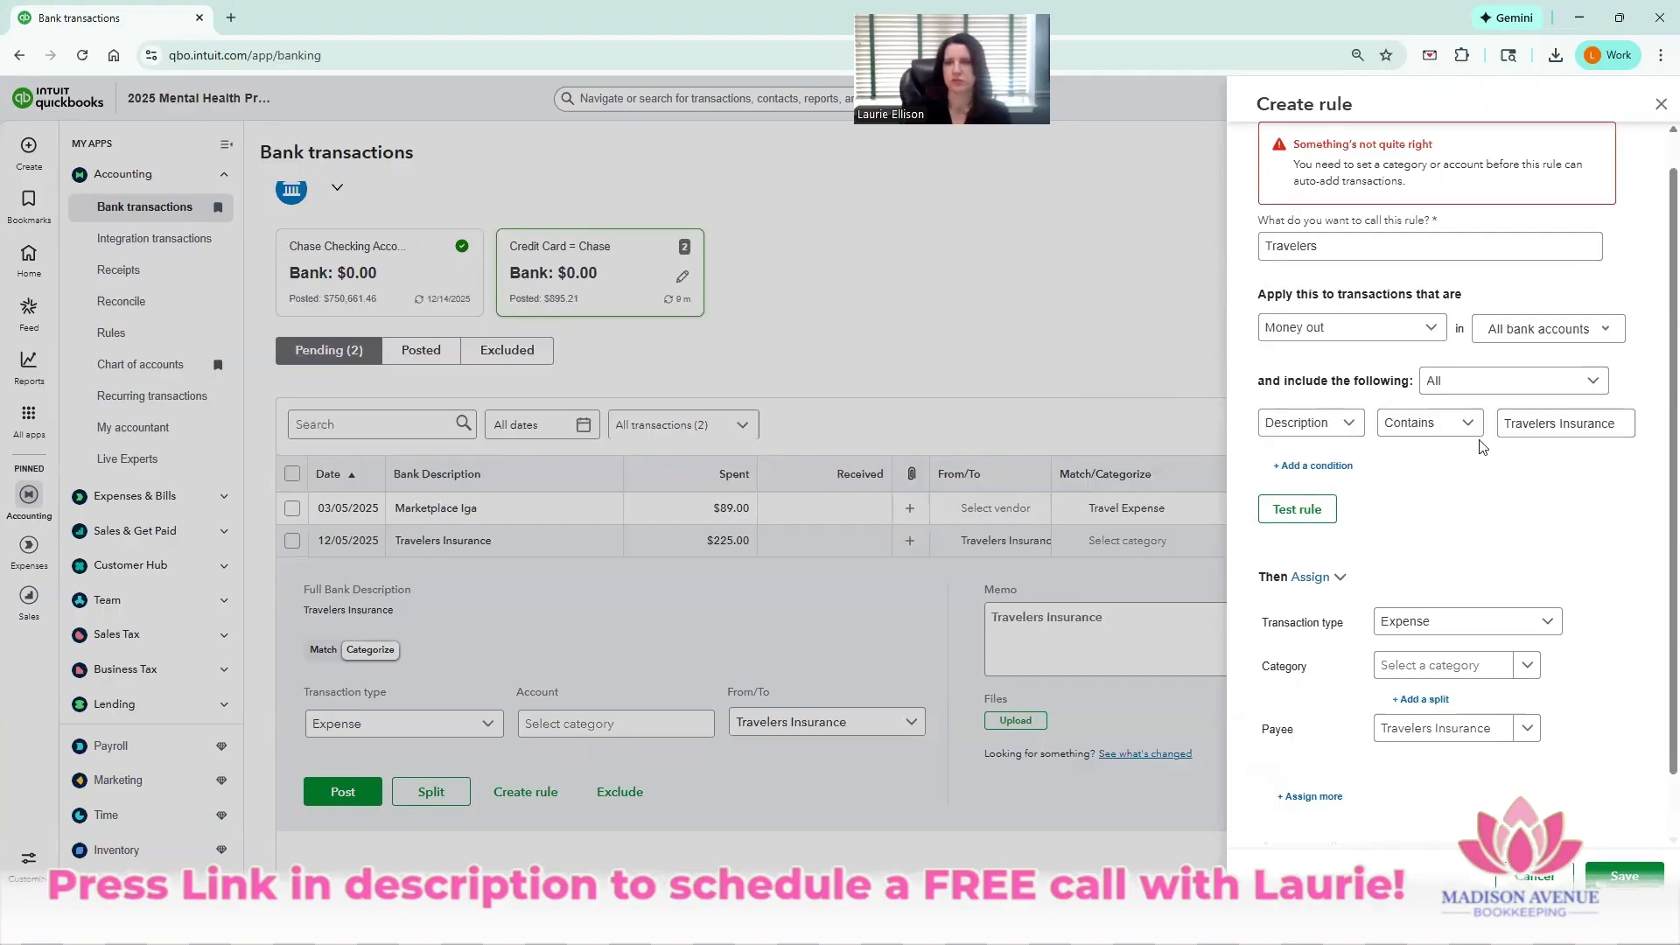
# - Make the Travelers rule's condition check the bank text instead of the description
pyautogui.scroll(1, 1527, 450)
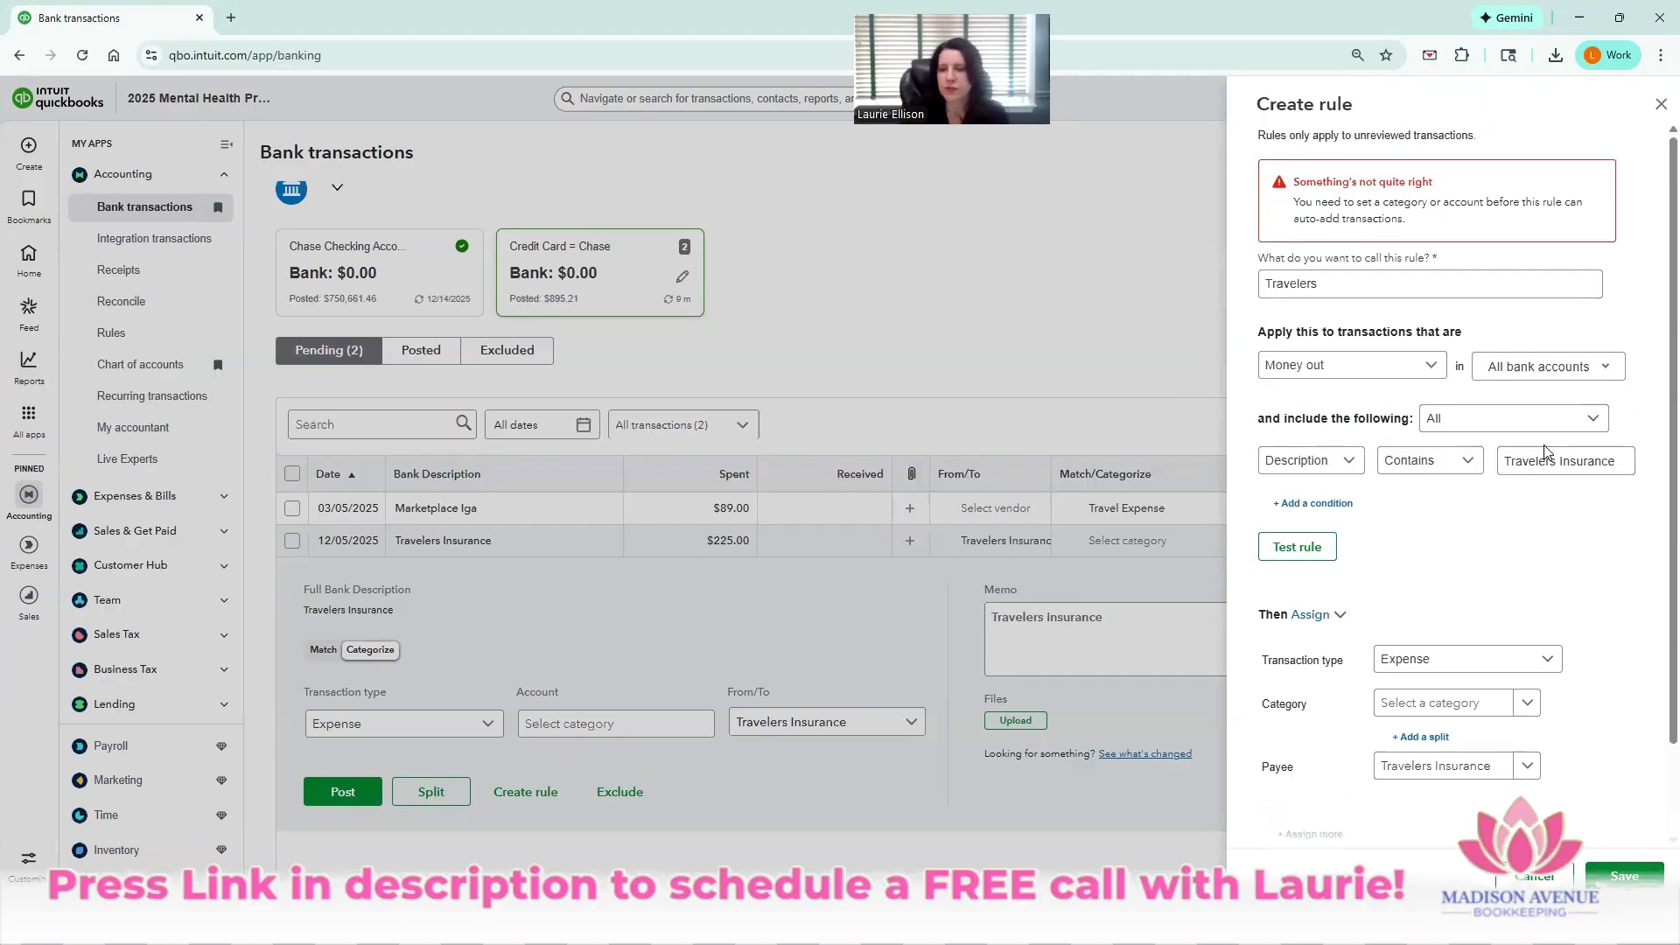
pyautogui.click(1356, 465)
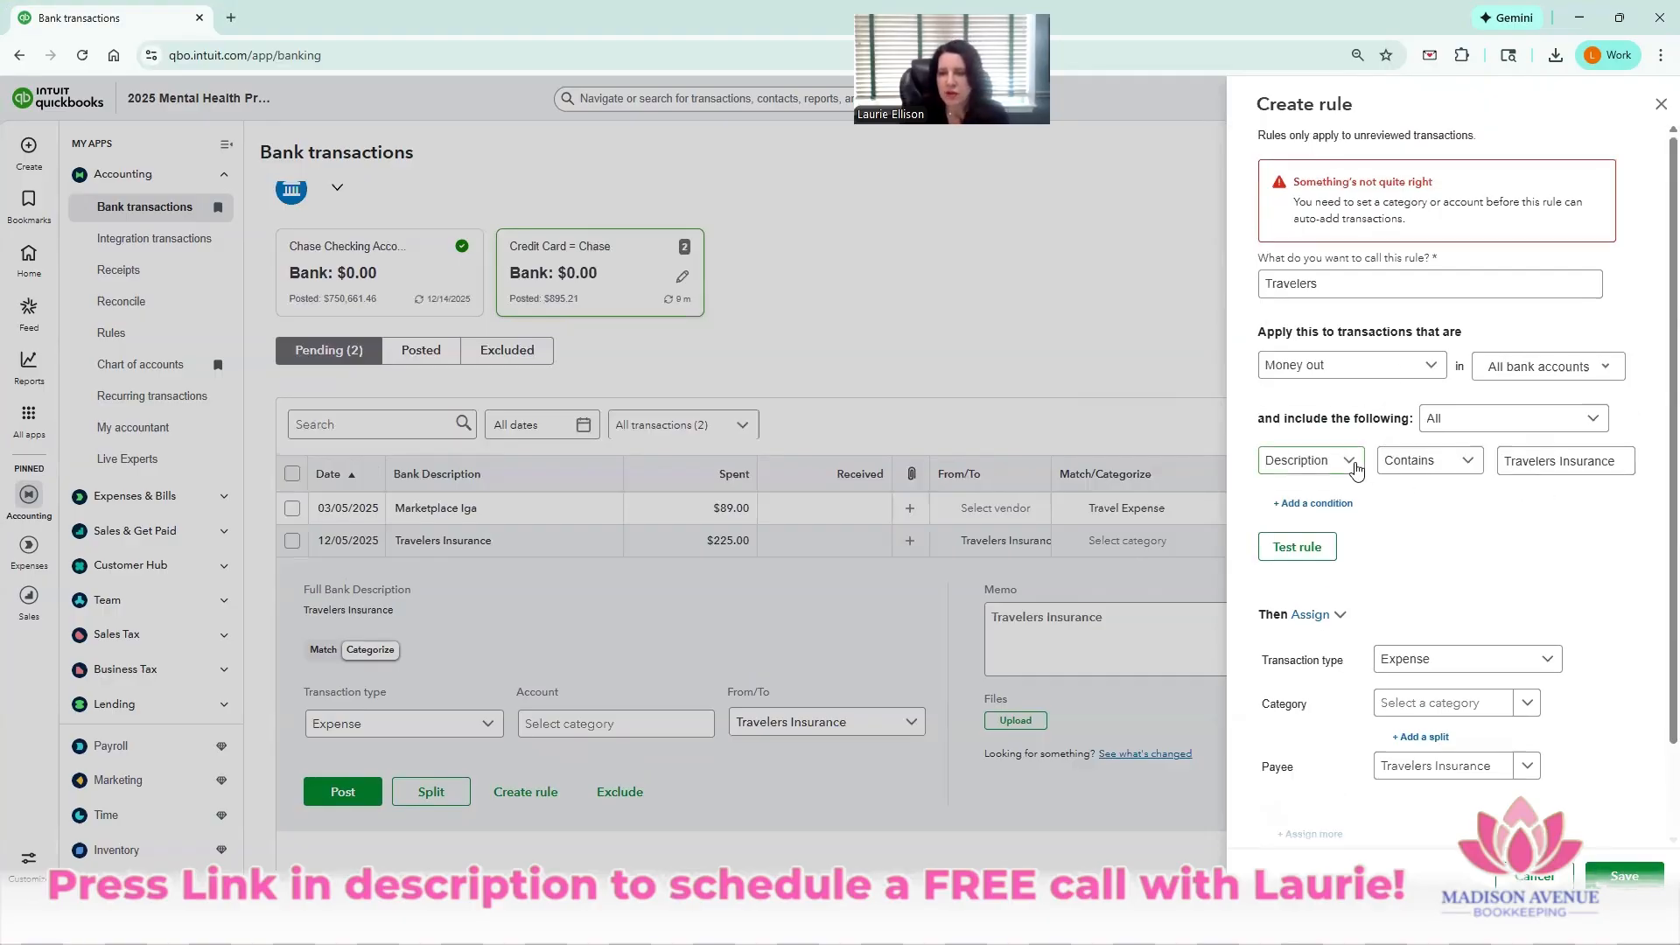
pyautogui.click(1317, 522)
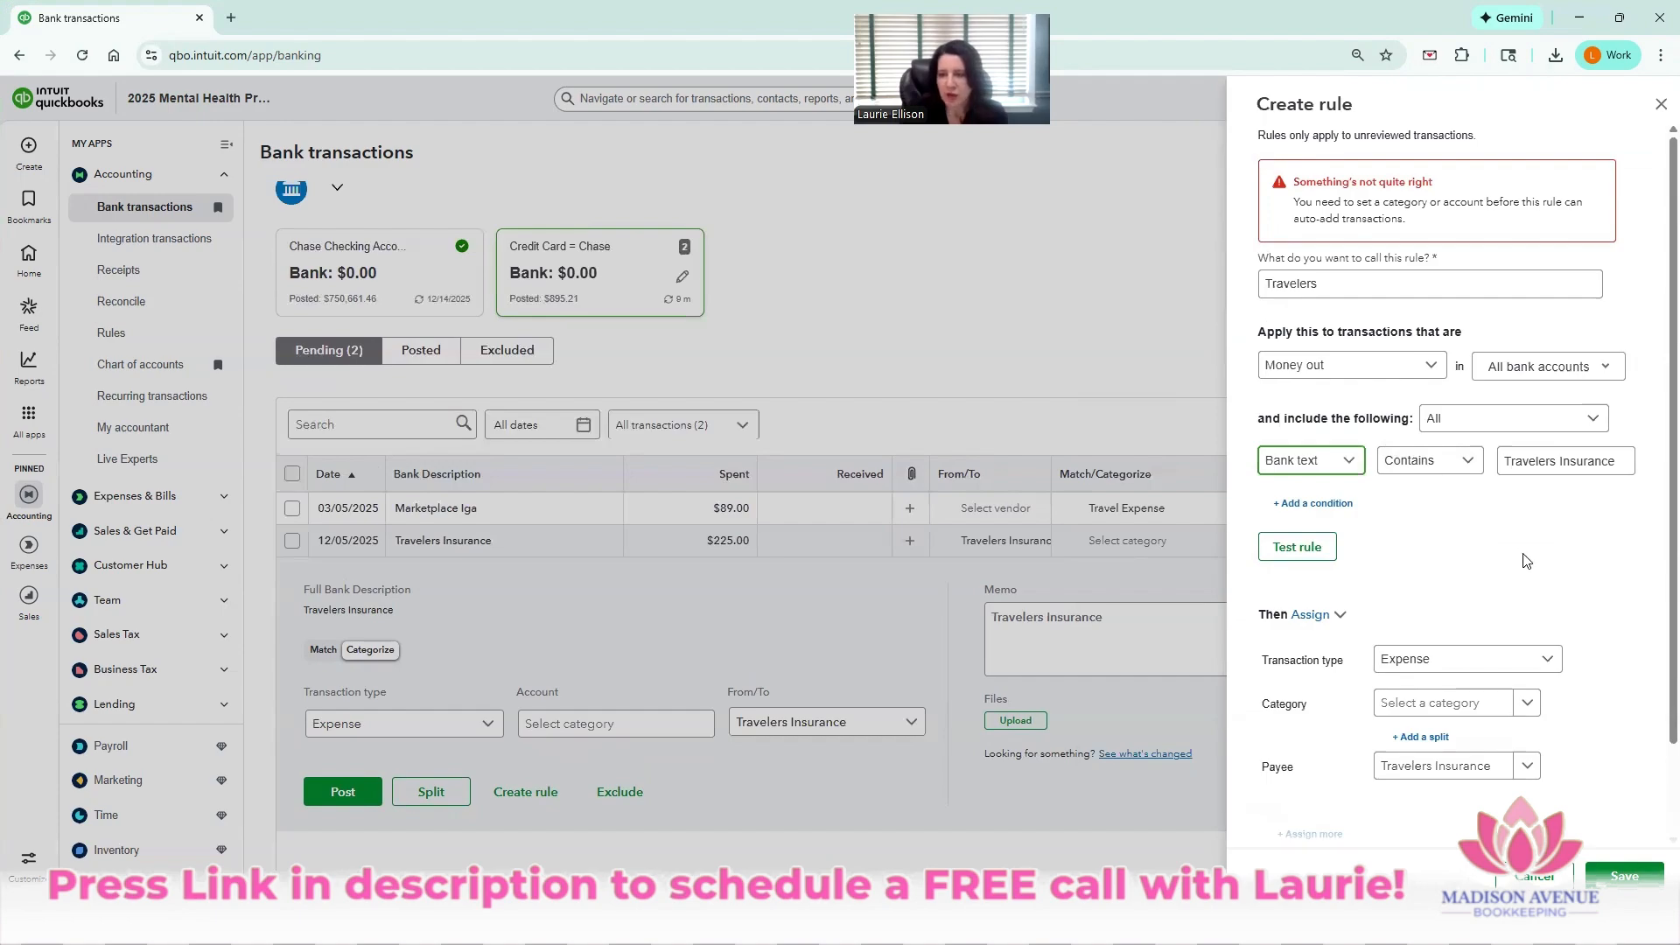
# - Assign the General Liability Insurance category to the Travelers rule and save the rule
pyautogui.scroll(-1, 1558, 573)
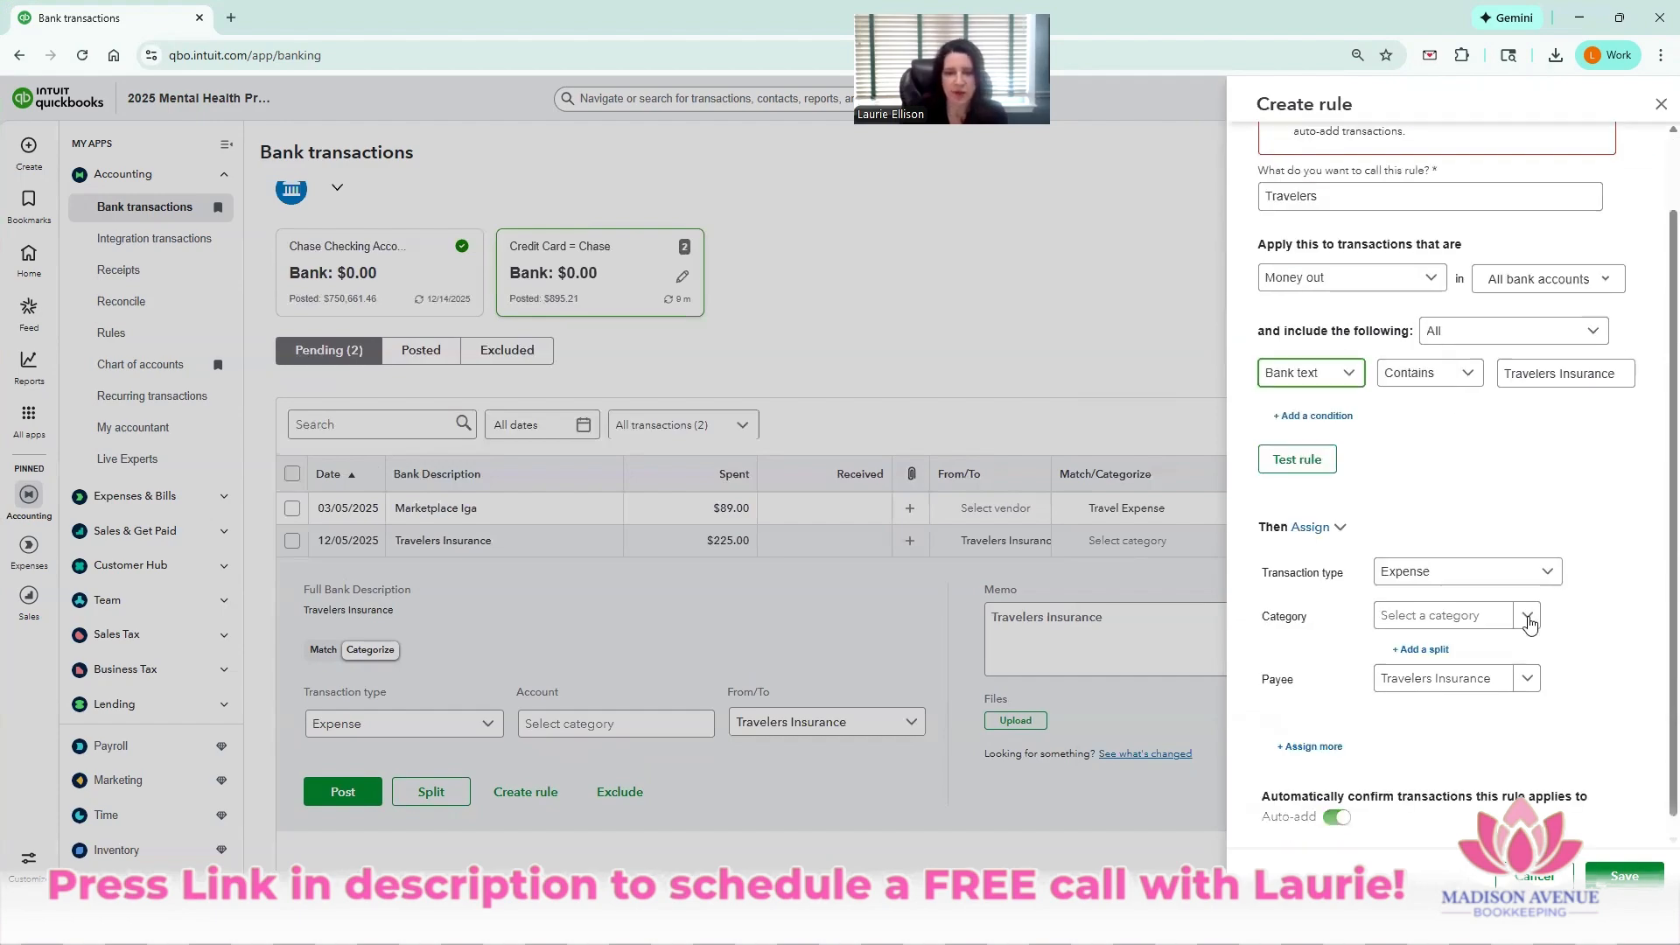
pyautogui.click(1527, 617)
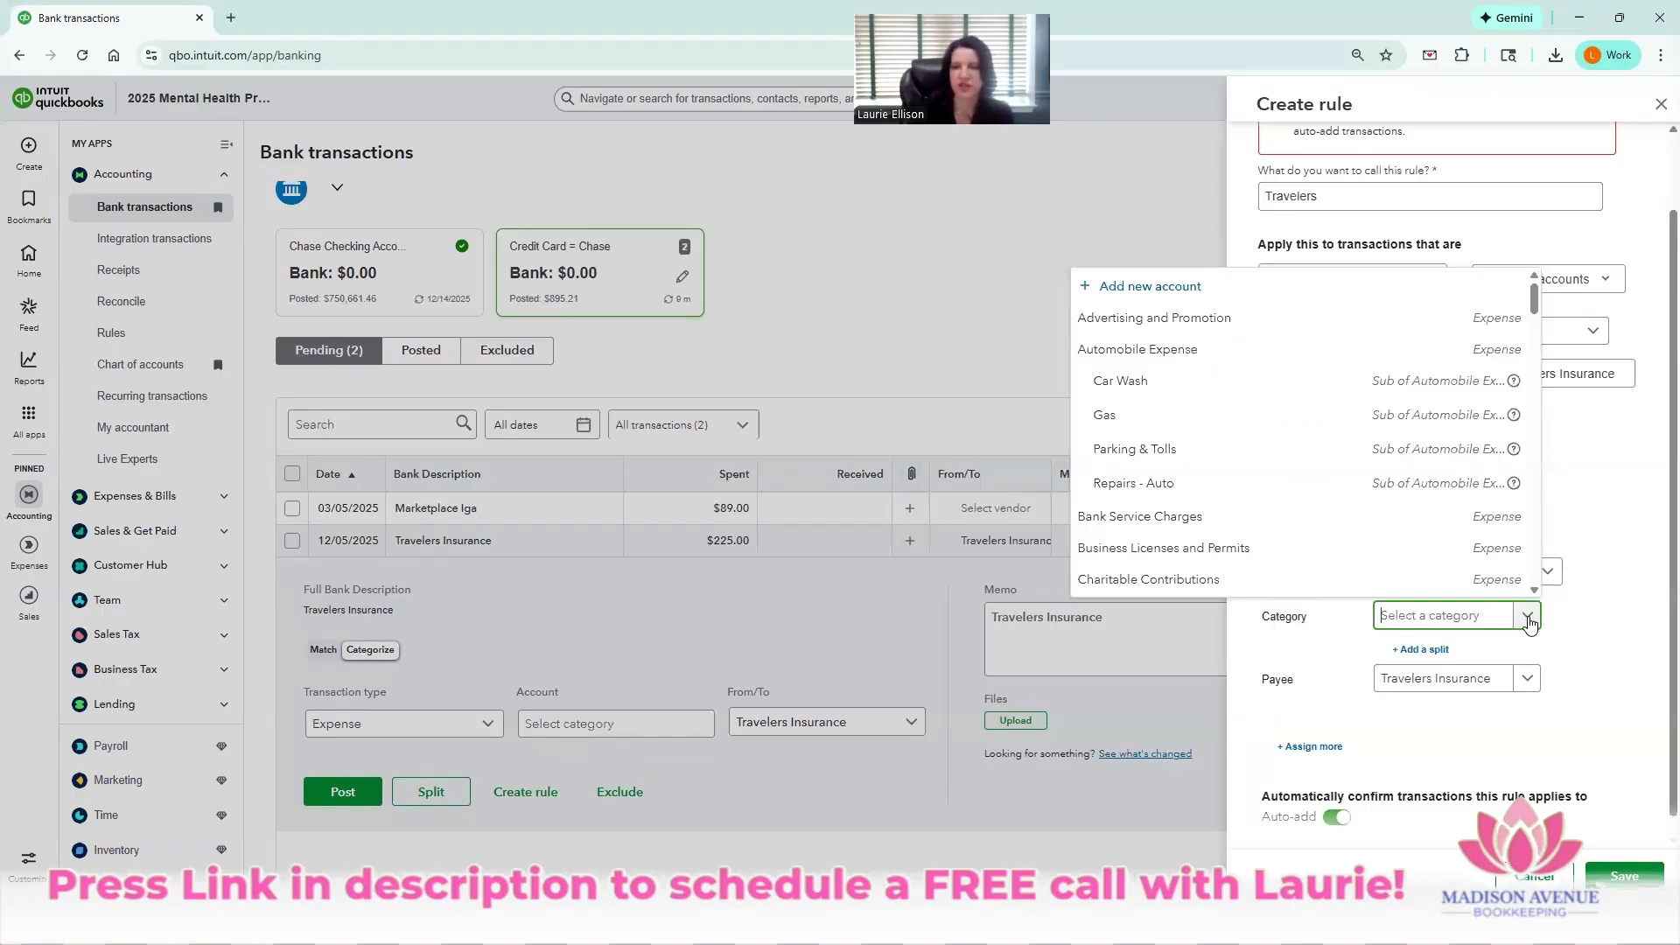
pyautogui.write('insur')
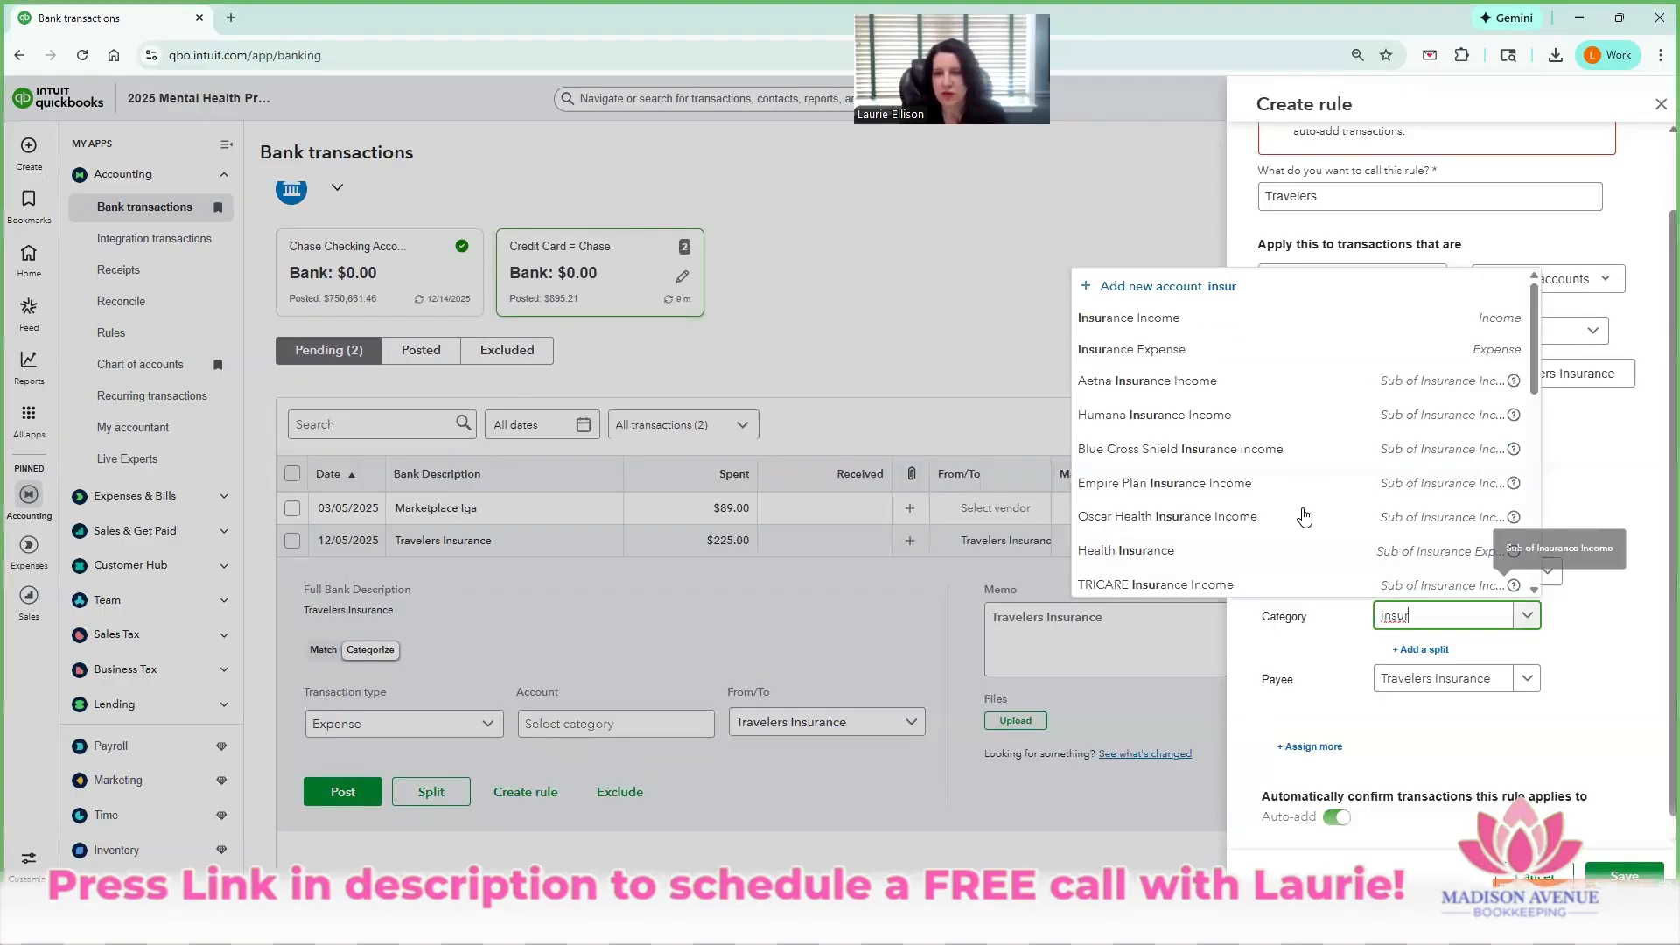
pyautogui.scroll(-1, 1305, 517)
pyautogui.scroll(-2, 1305, 517)
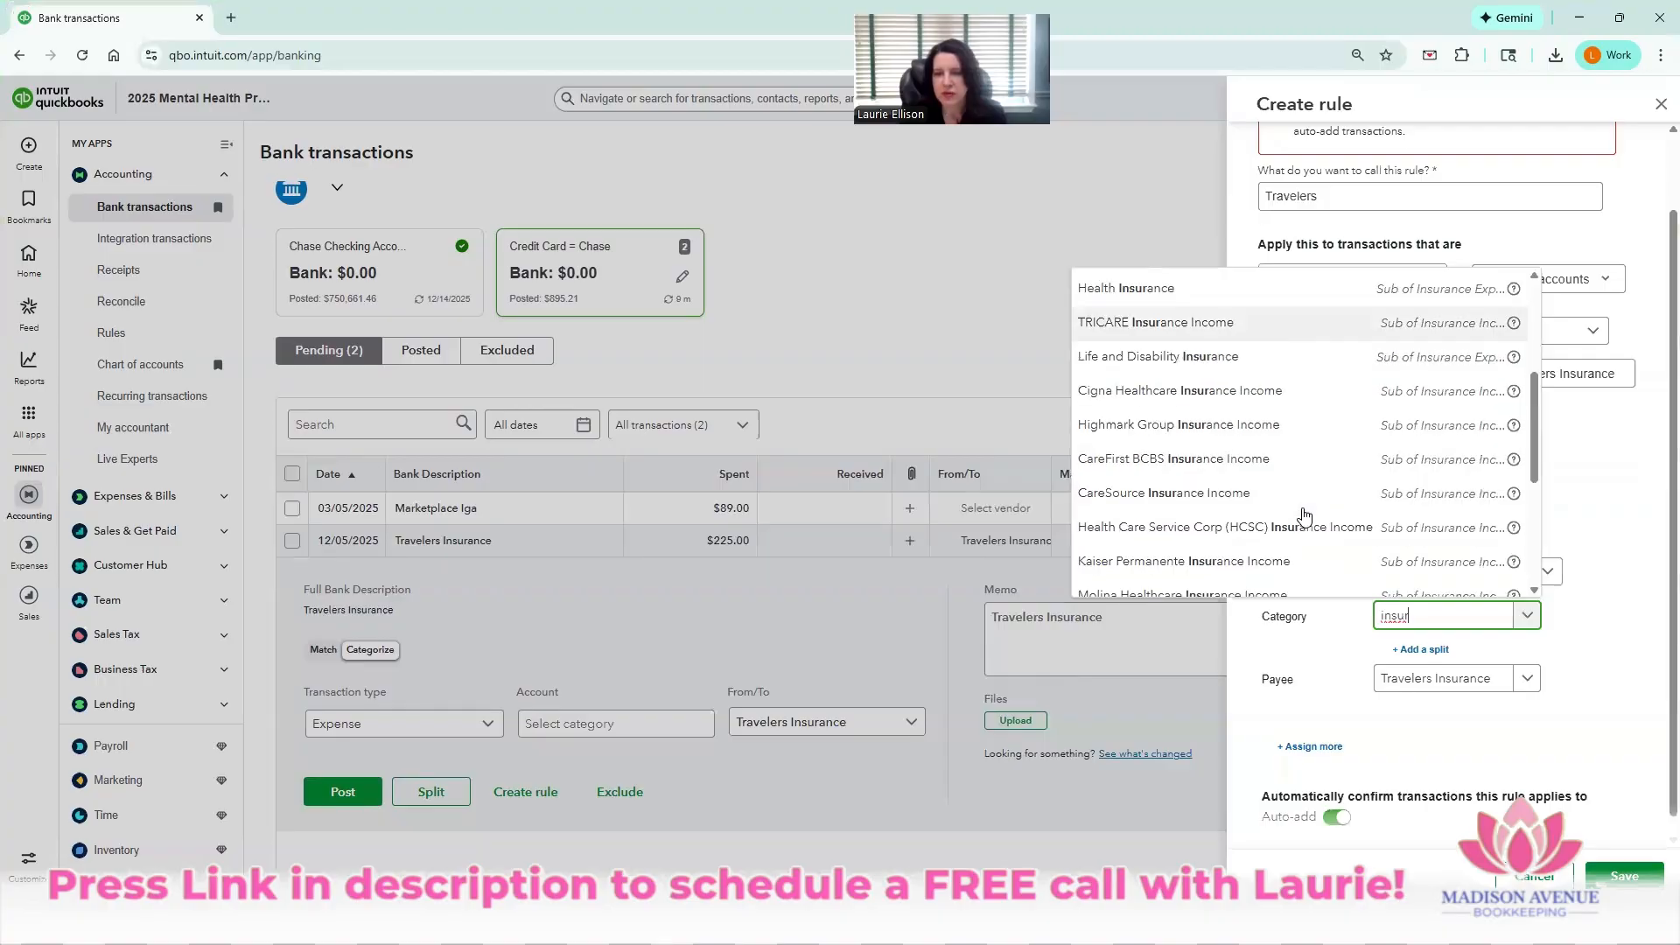
pyautogui.scroll(-1, 1305, 517)
pyautogui.scroll(-2, 1305, 517)
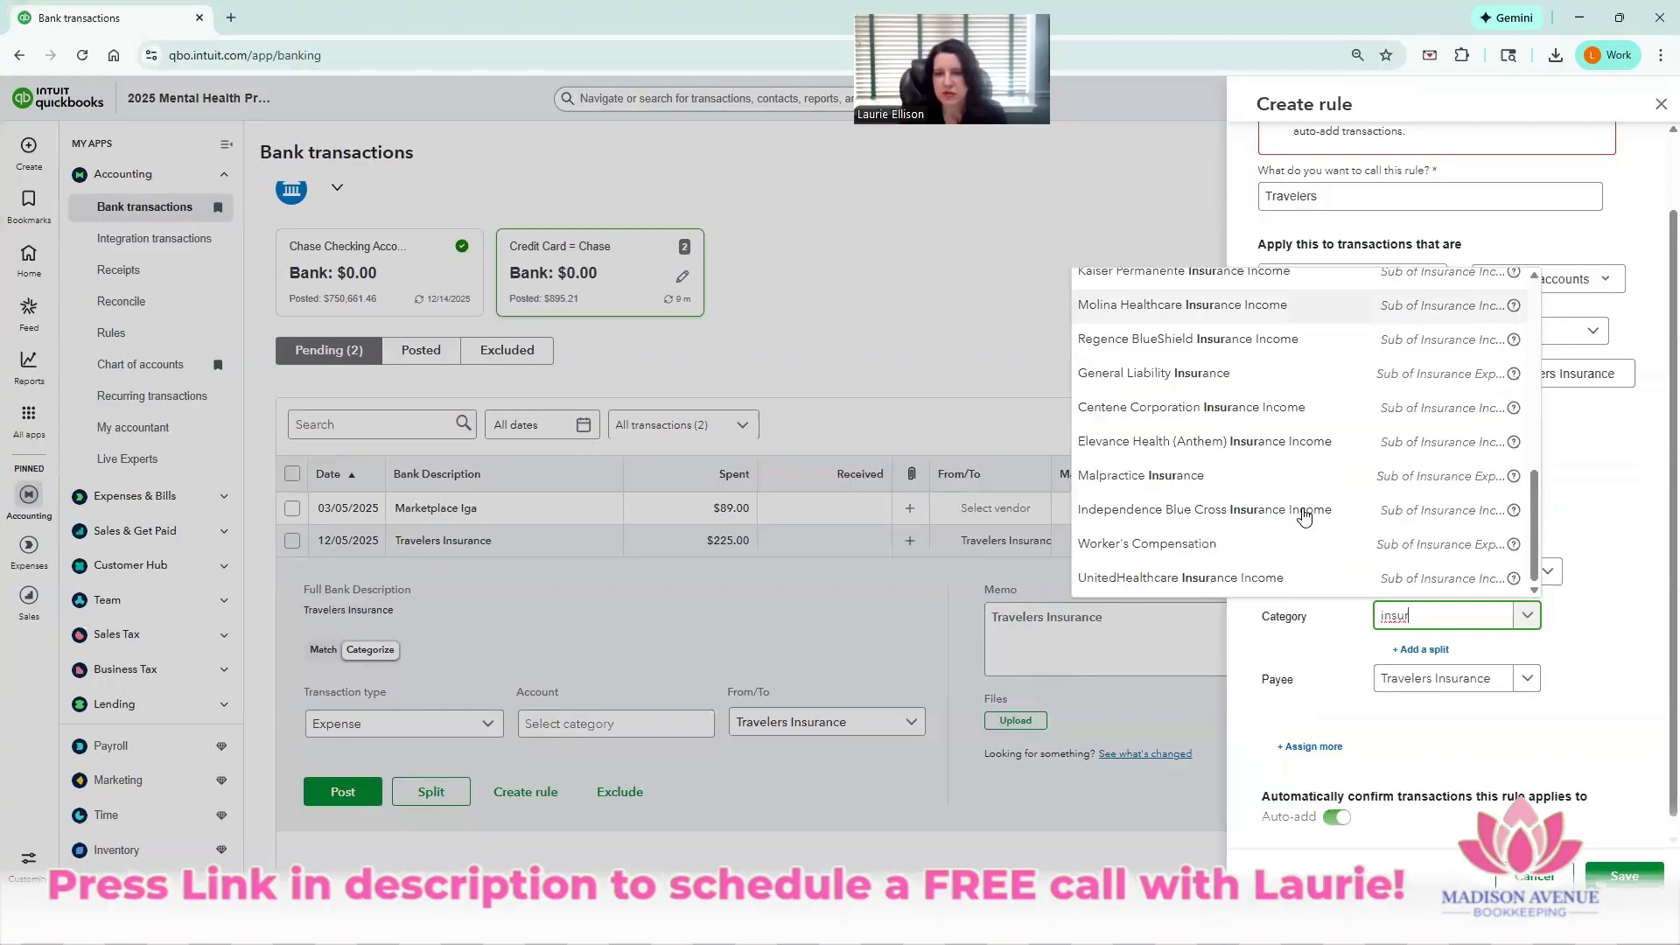
pyautogui.click(1213, 378)
pyautogui.click(1624, 876)
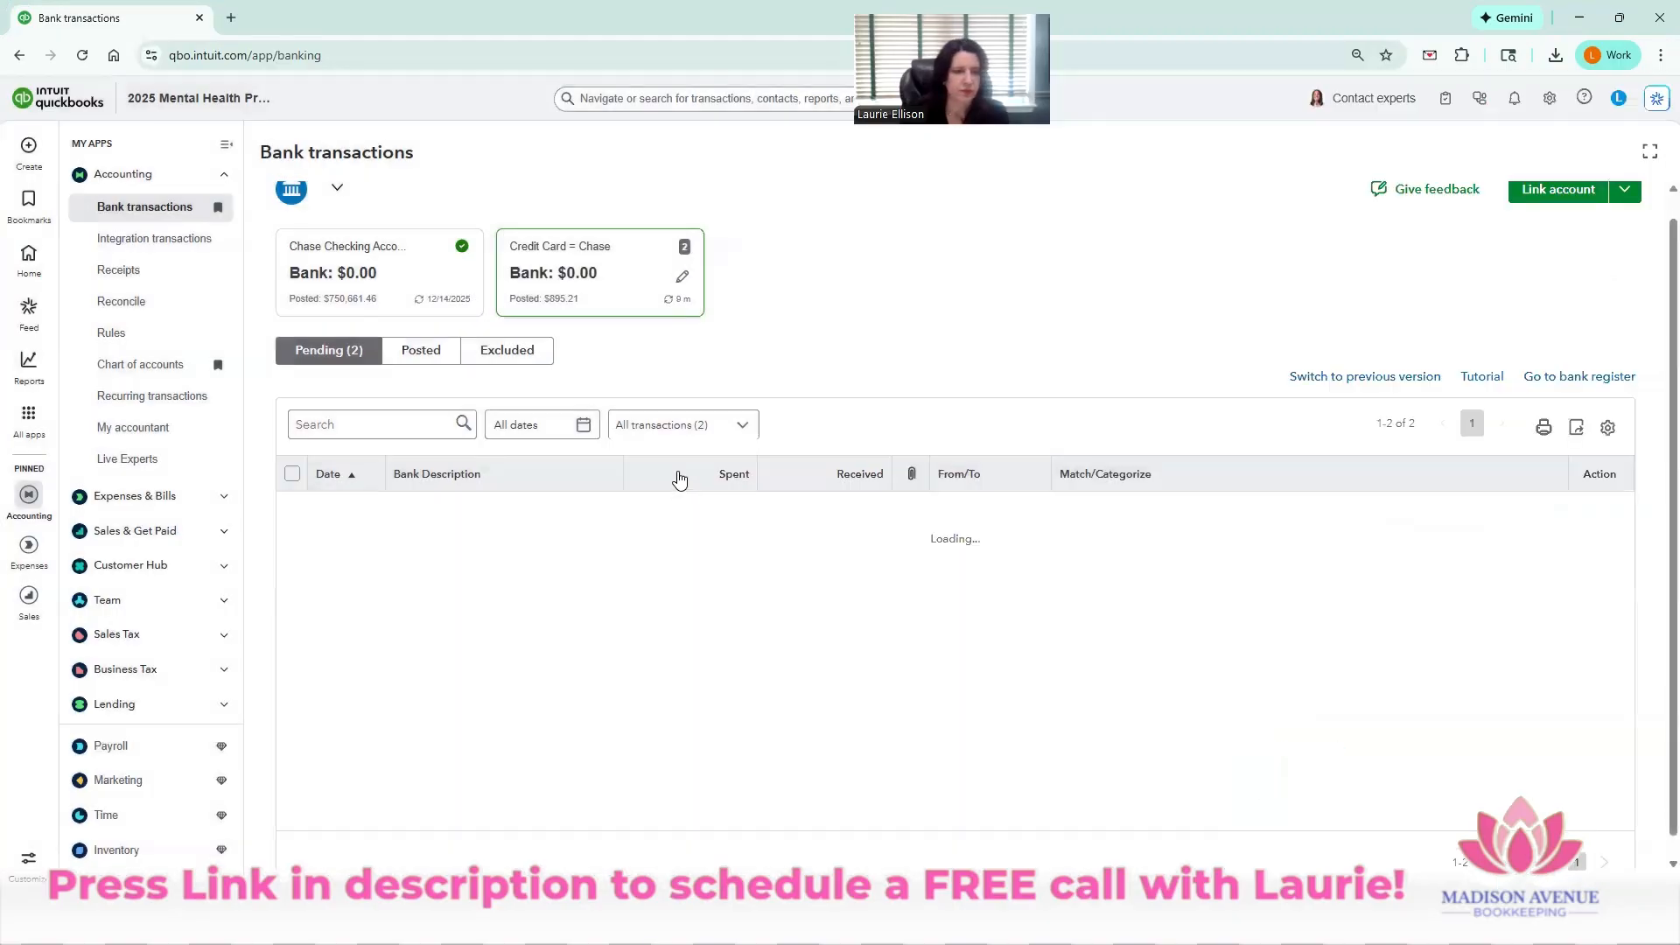
# - Change the account of the 03/05/2025 Marketplace Iga transaction to Continuing Education
pyautogui.click(600, 517)
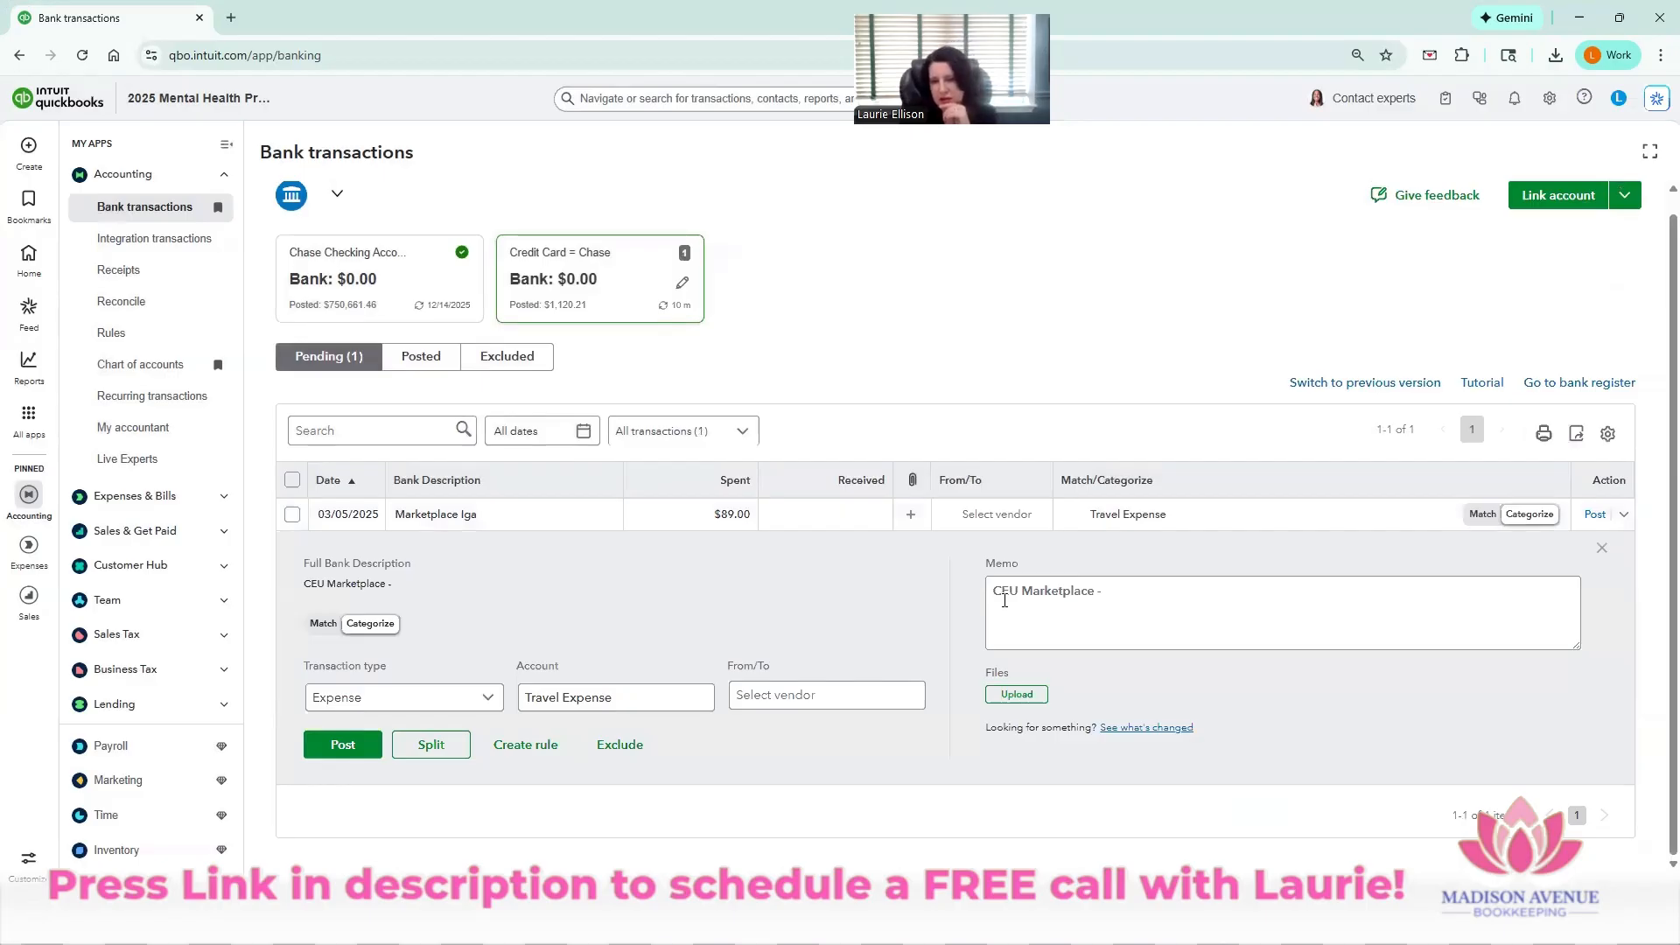
pyautogui.click(1106, 597)
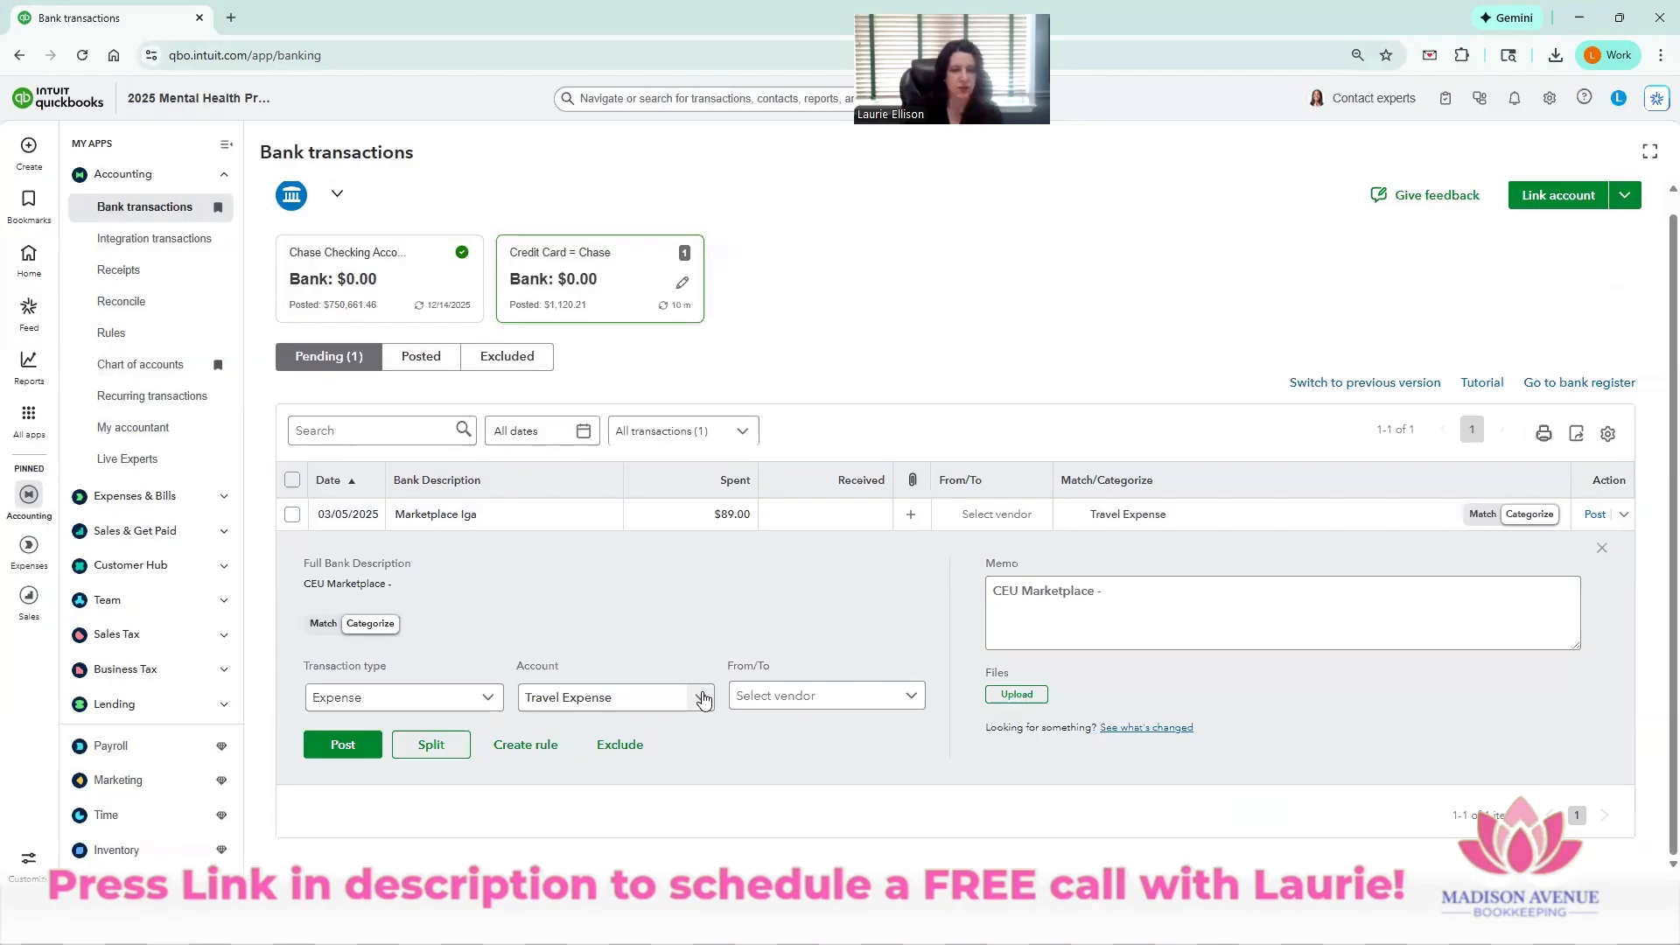
pyautogui.click(703, 697)
pyautogui.write('con')
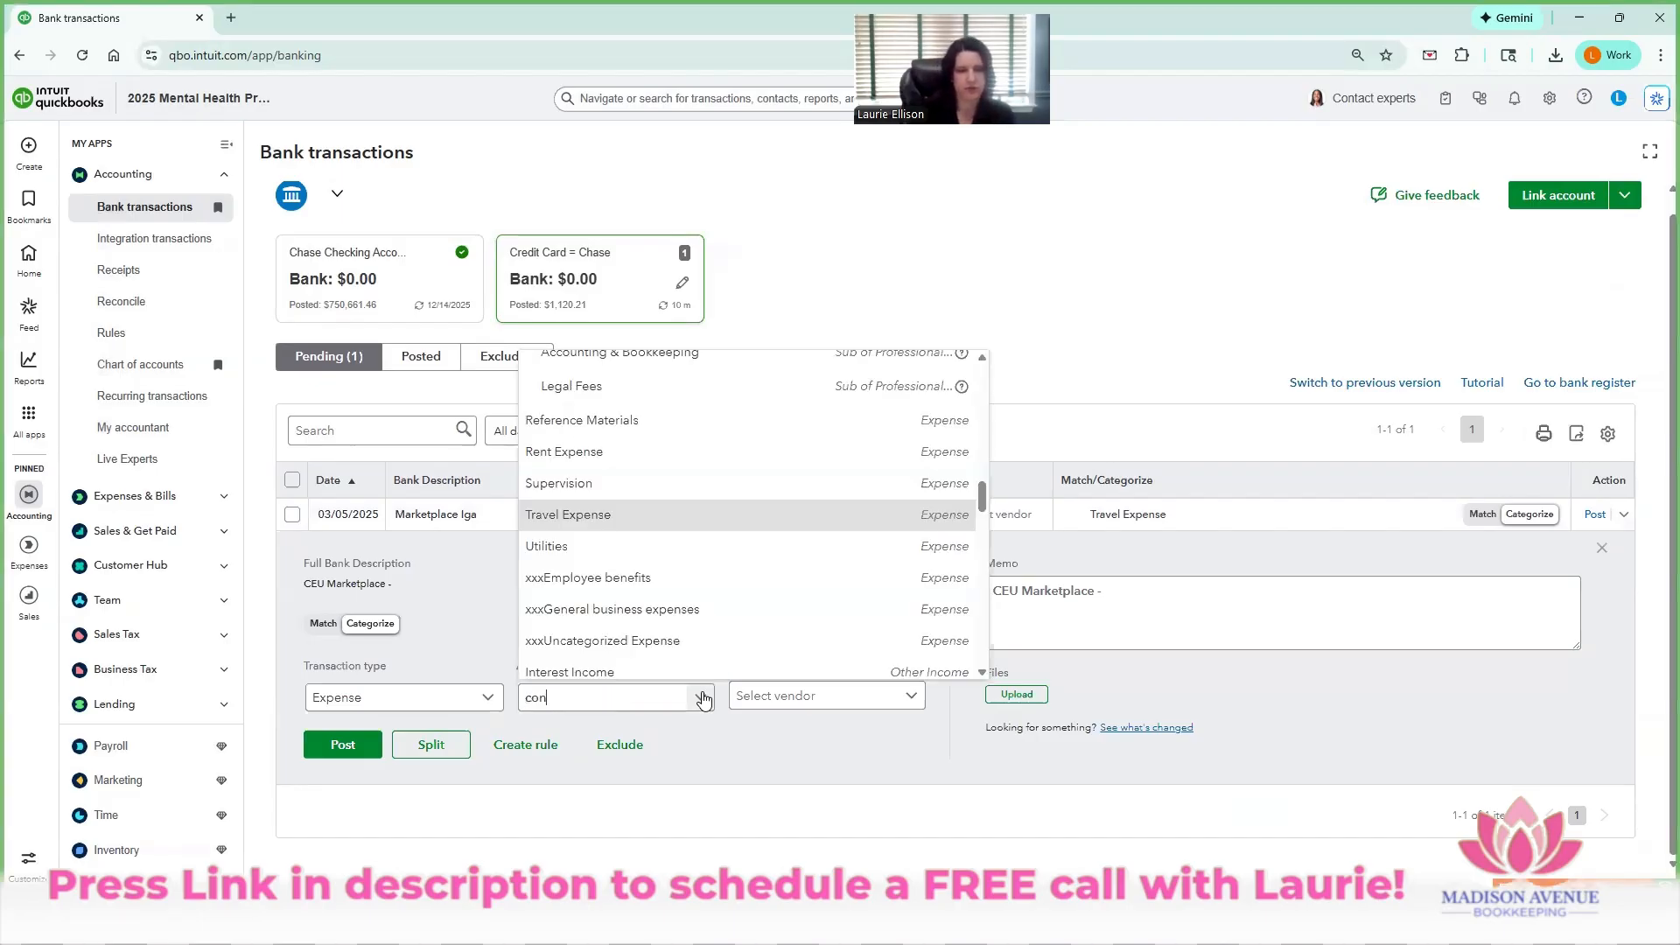
pyautogui.write('tinu')
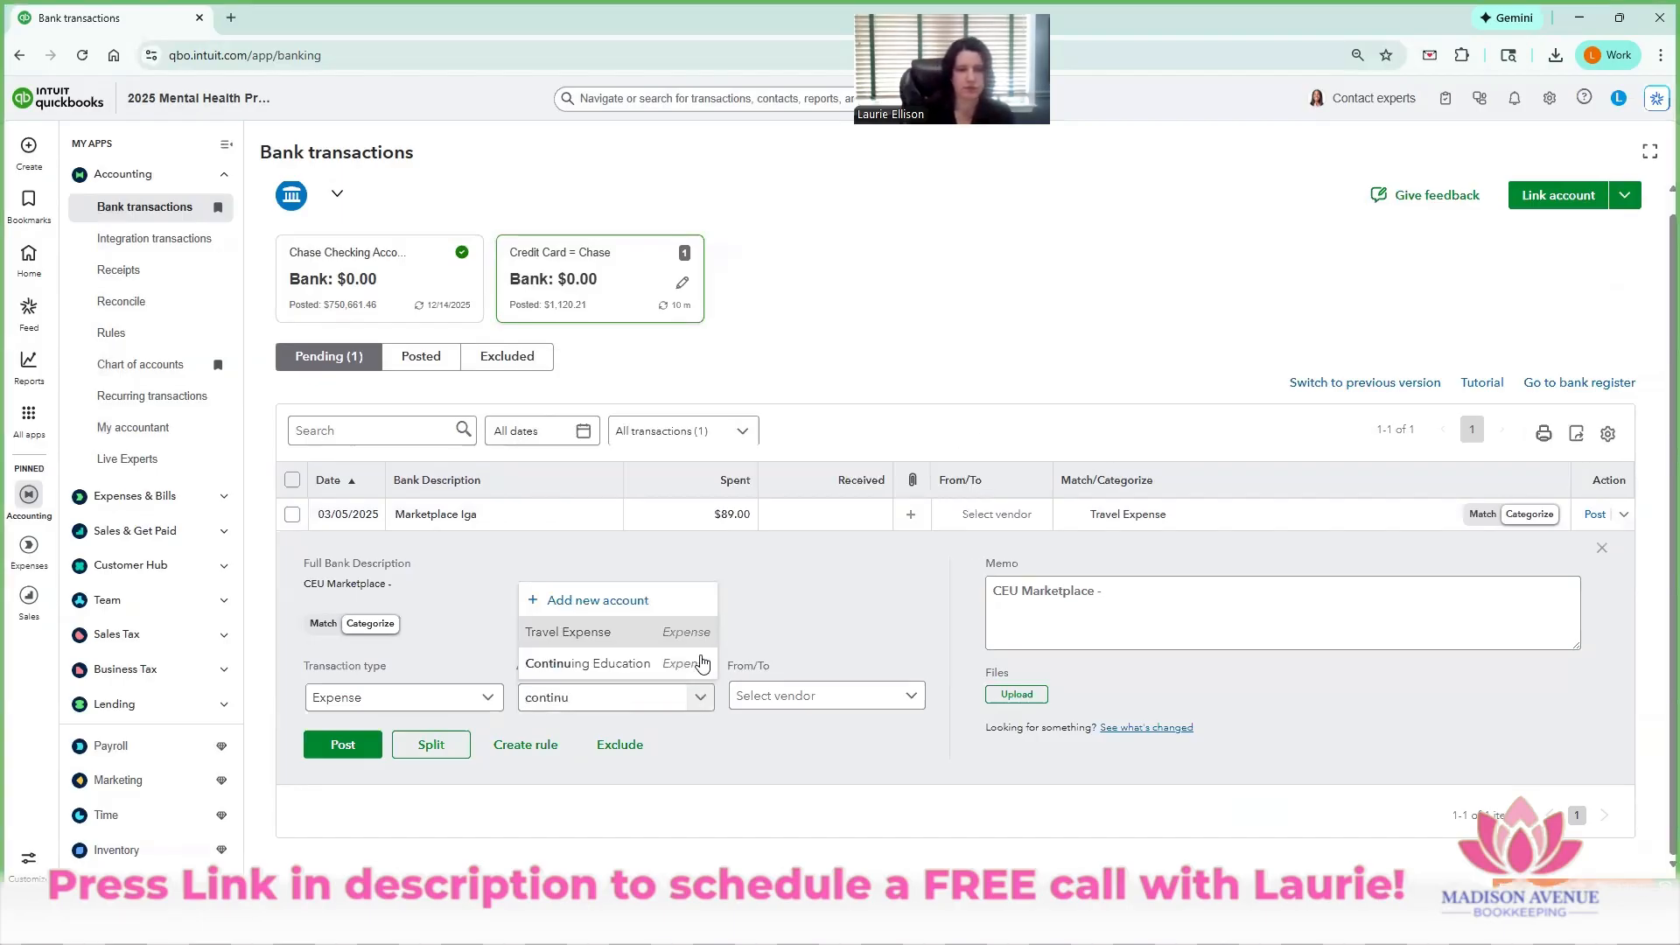
pyautogui.click(700, 663)
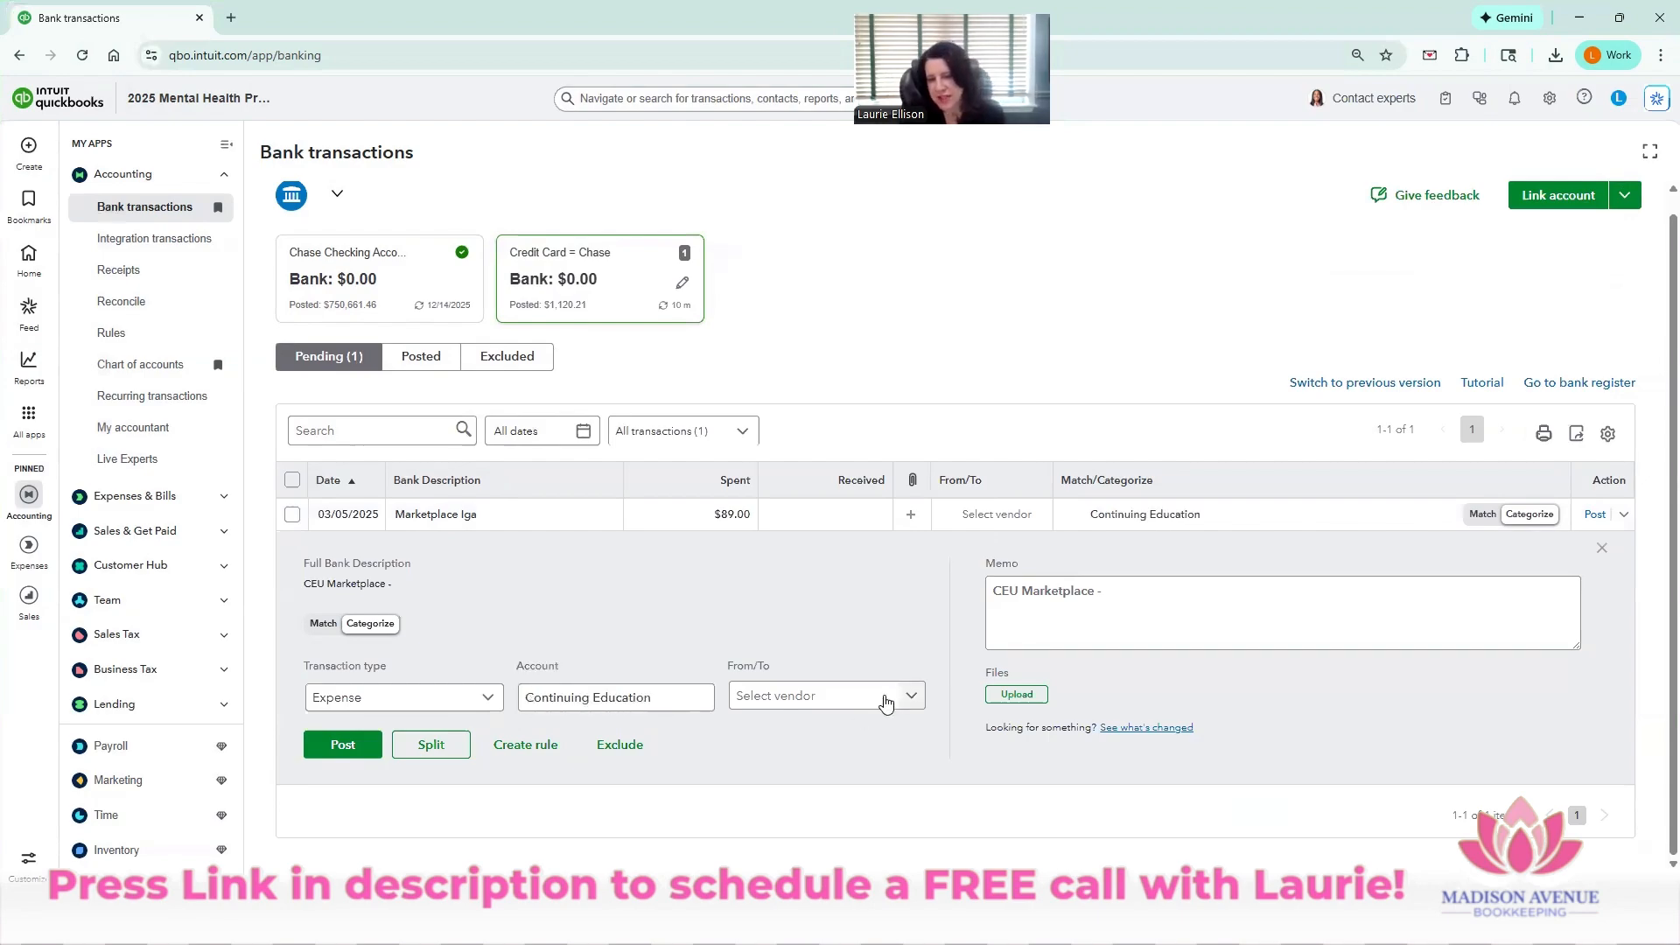
# - Add CEU Marketplace as a new vendor for the 03/05/2025 Marketplace Iga transaction and post the transaction
pyautogui.click(907, 697)
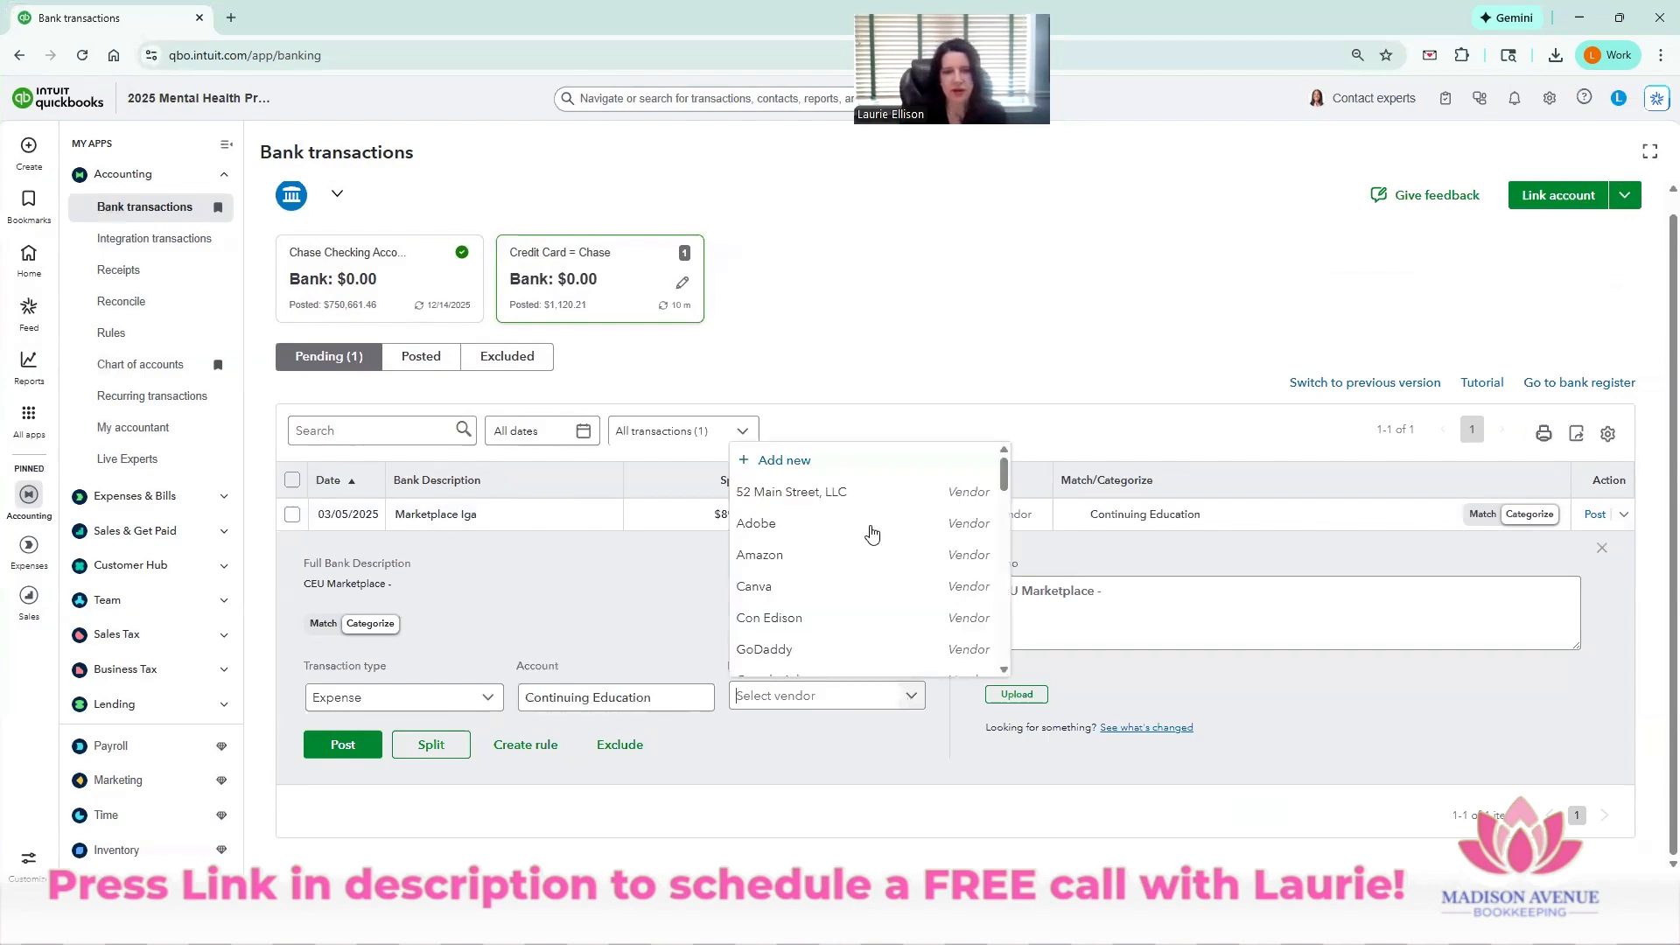
pyautogui.click(822, 462)
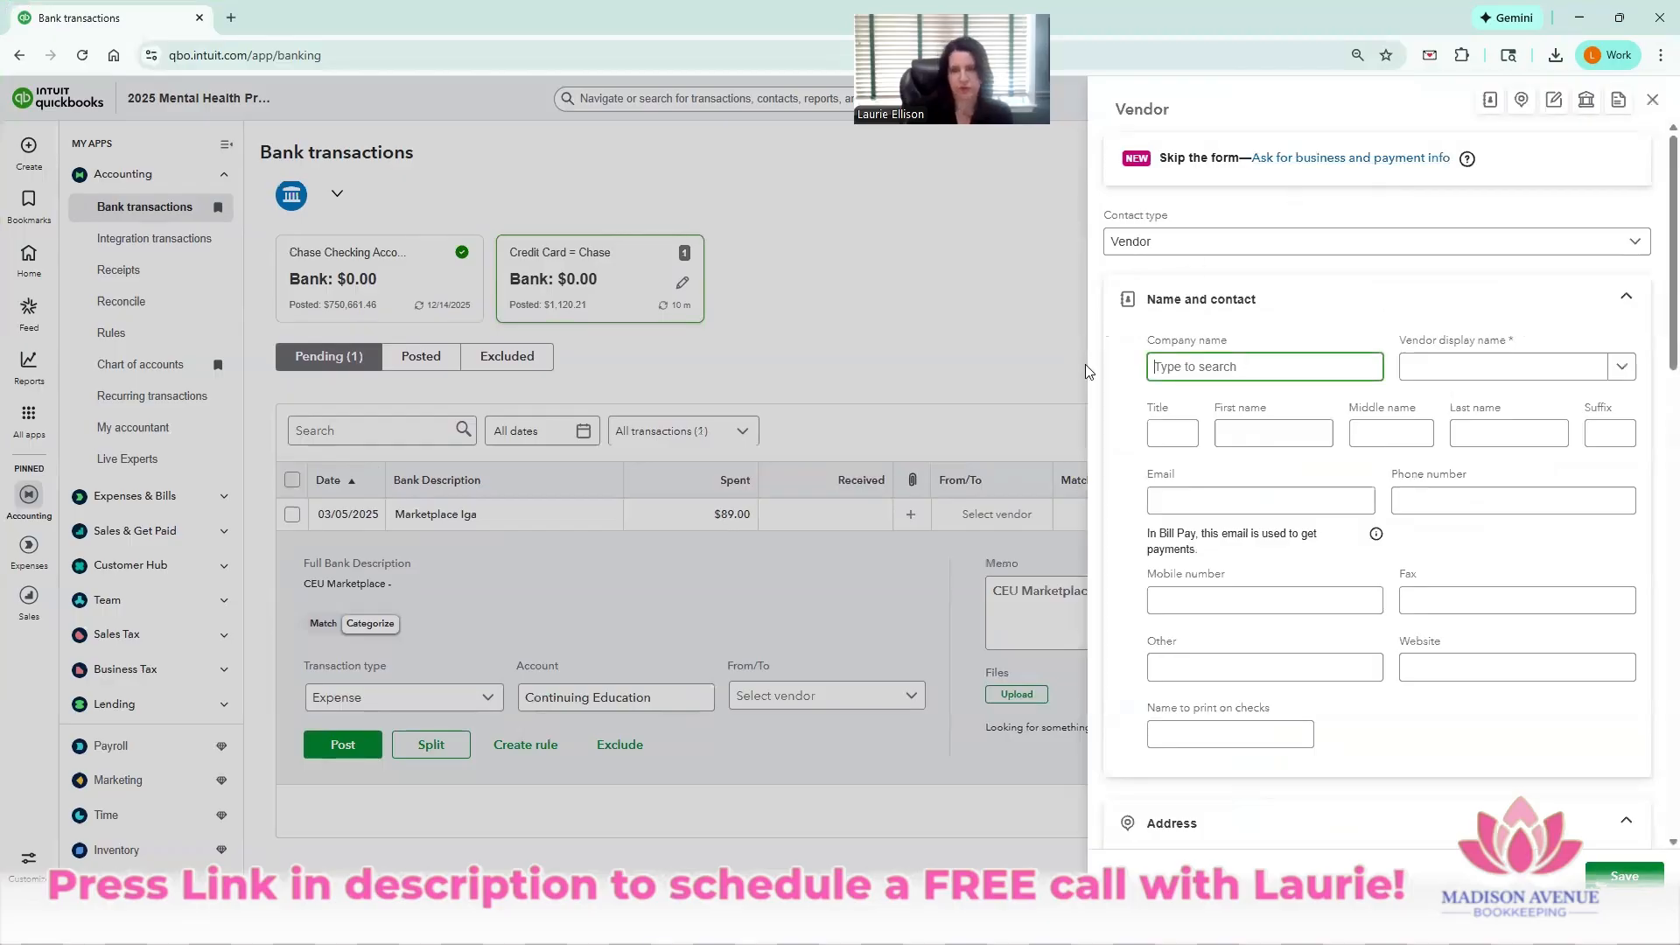
pyautogui.write('CE')
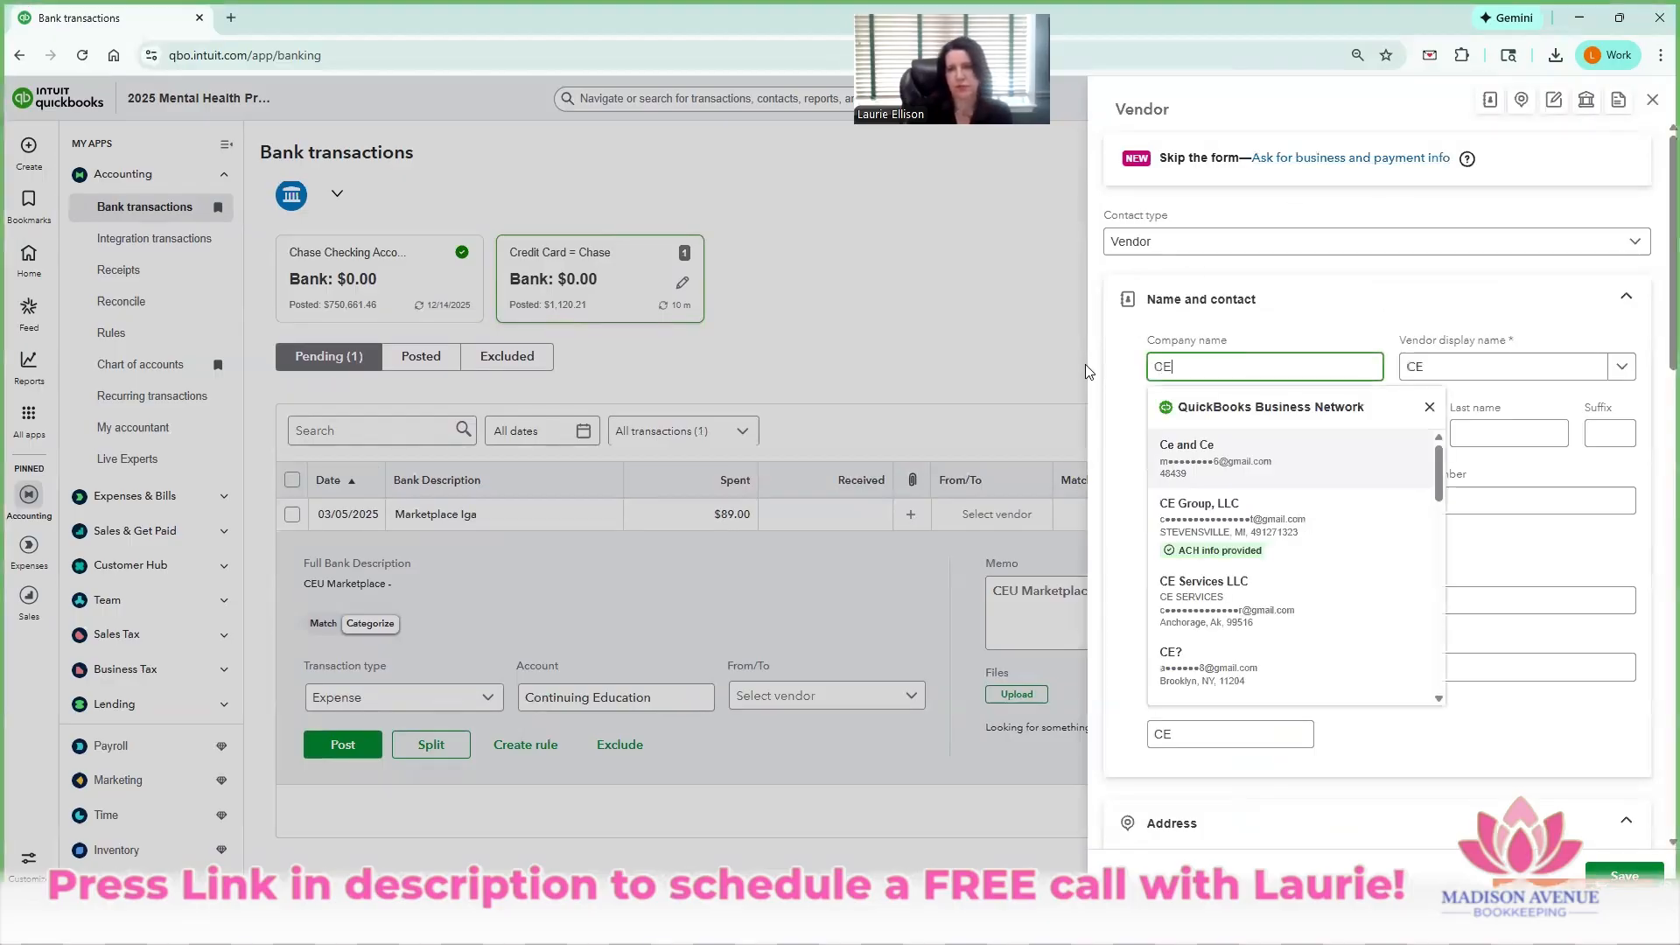
pyautogui.write('U')
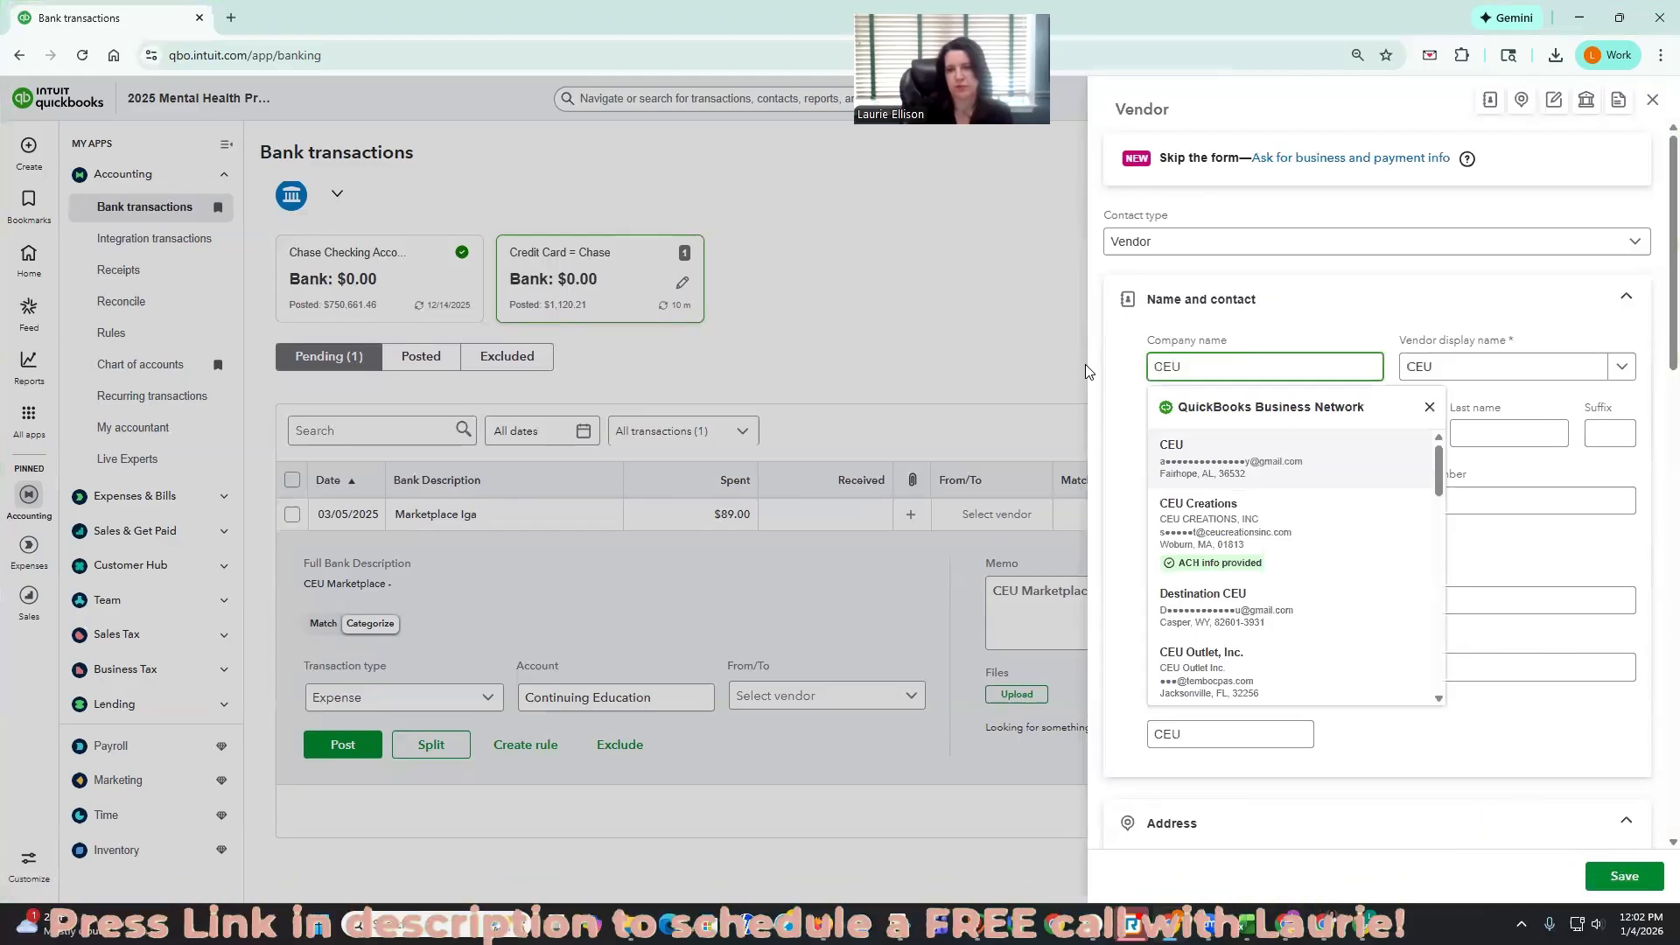
pyautogui.write(' Mar')
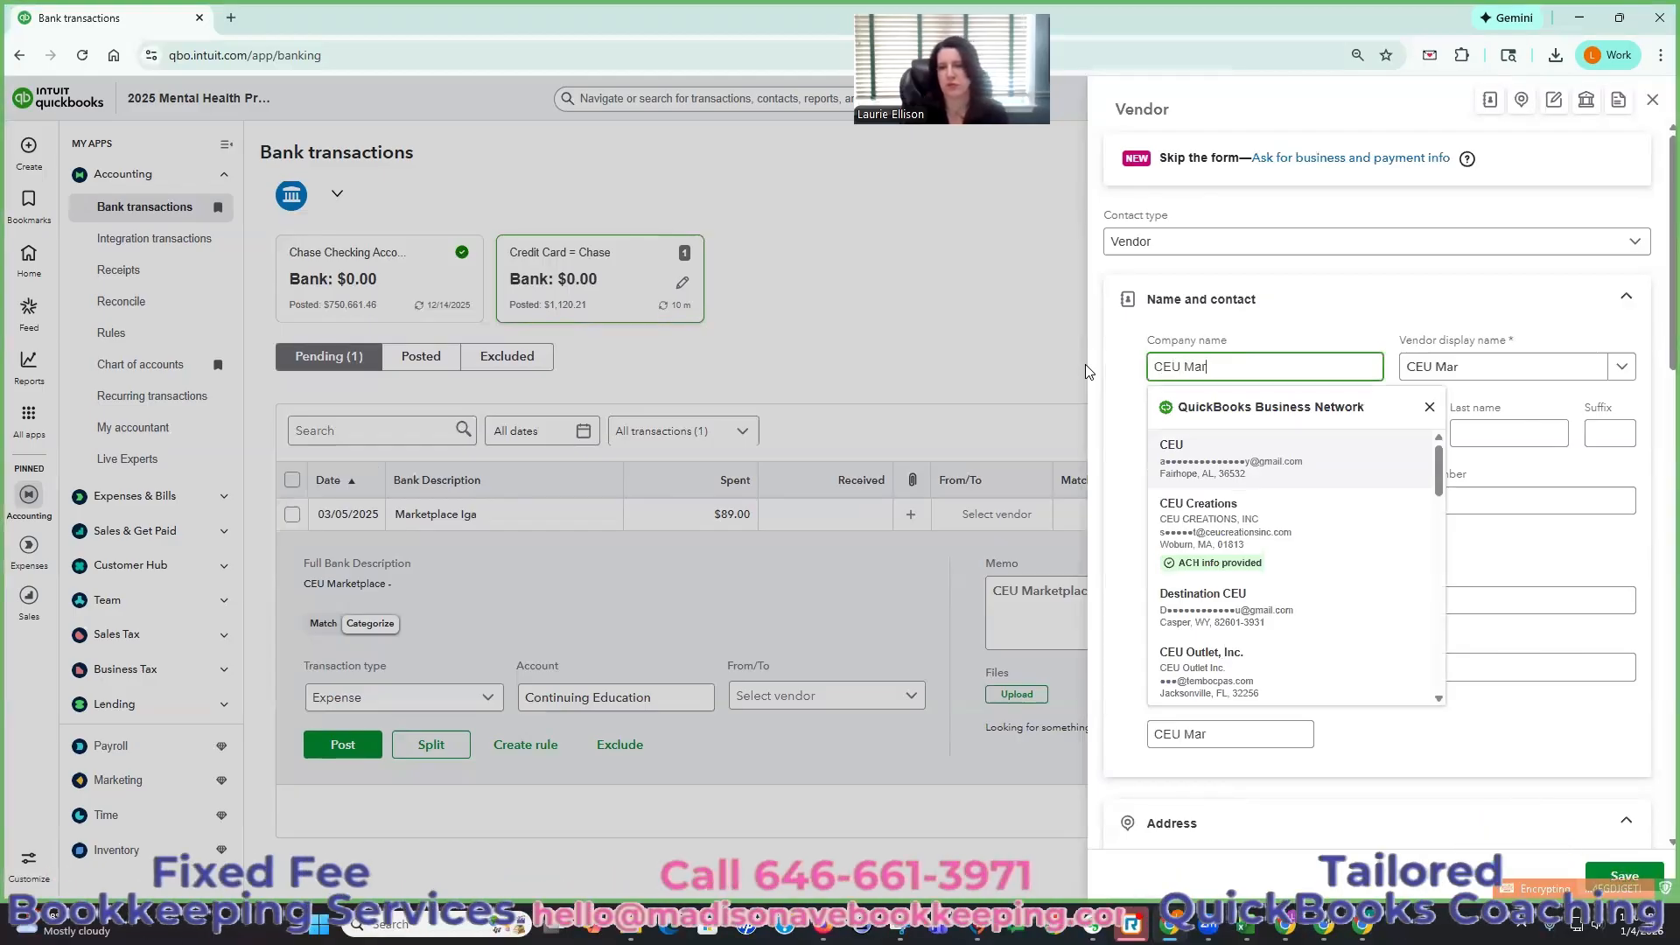
pyautogui.write('ketplace')
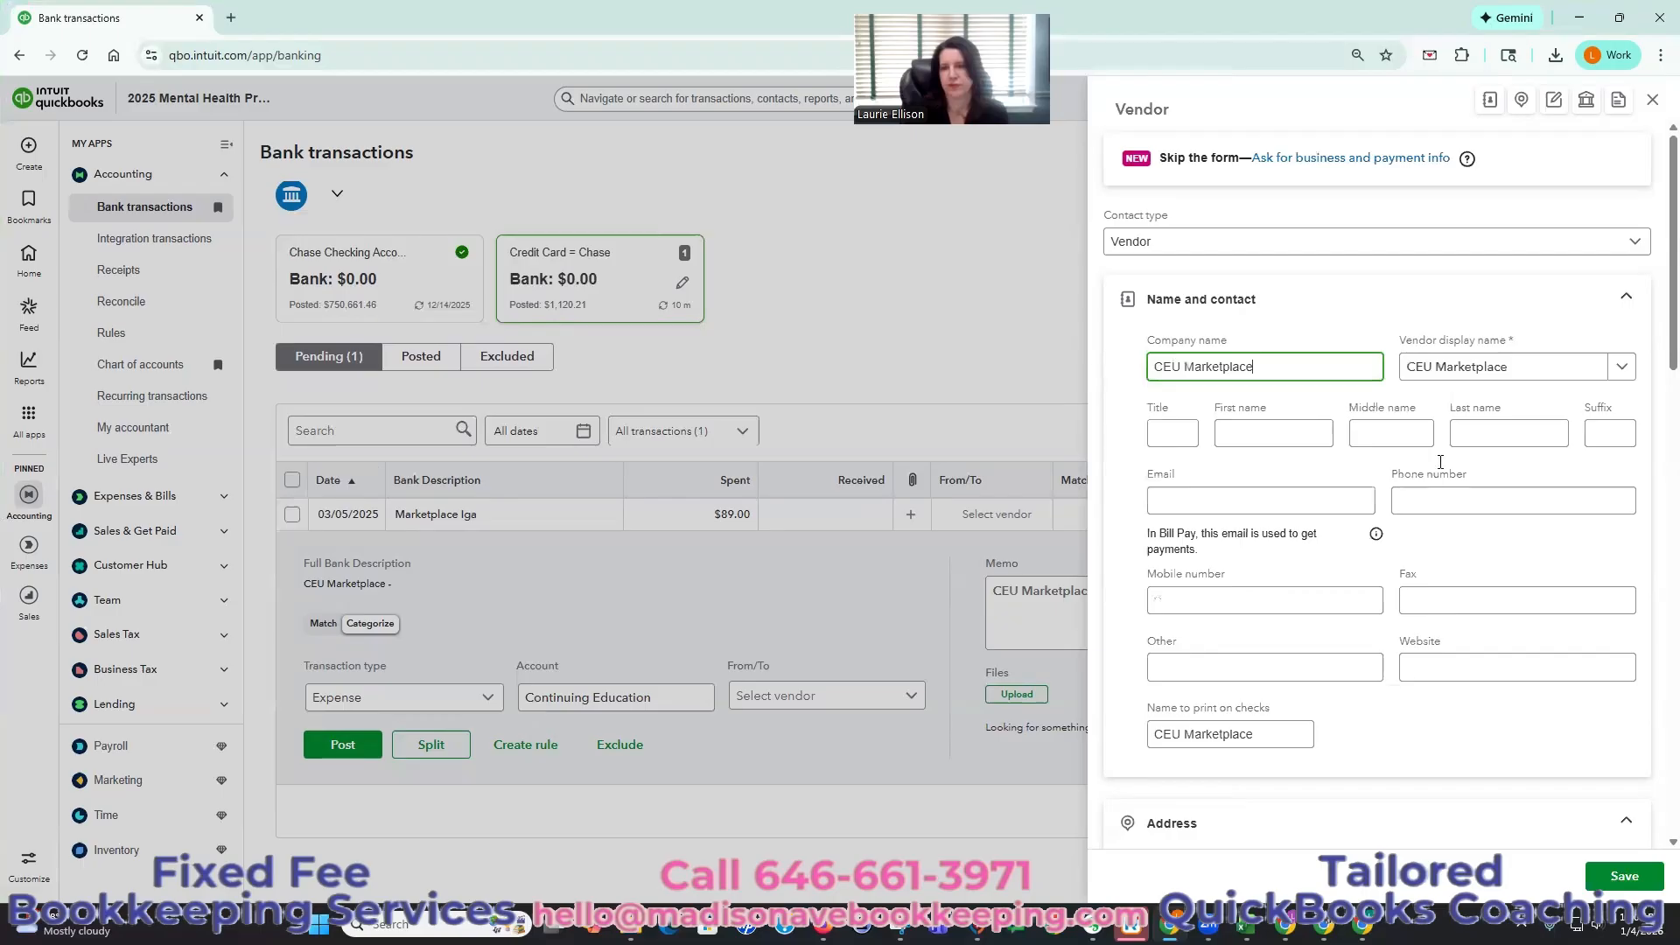
pyautogui.click(1625, 878)
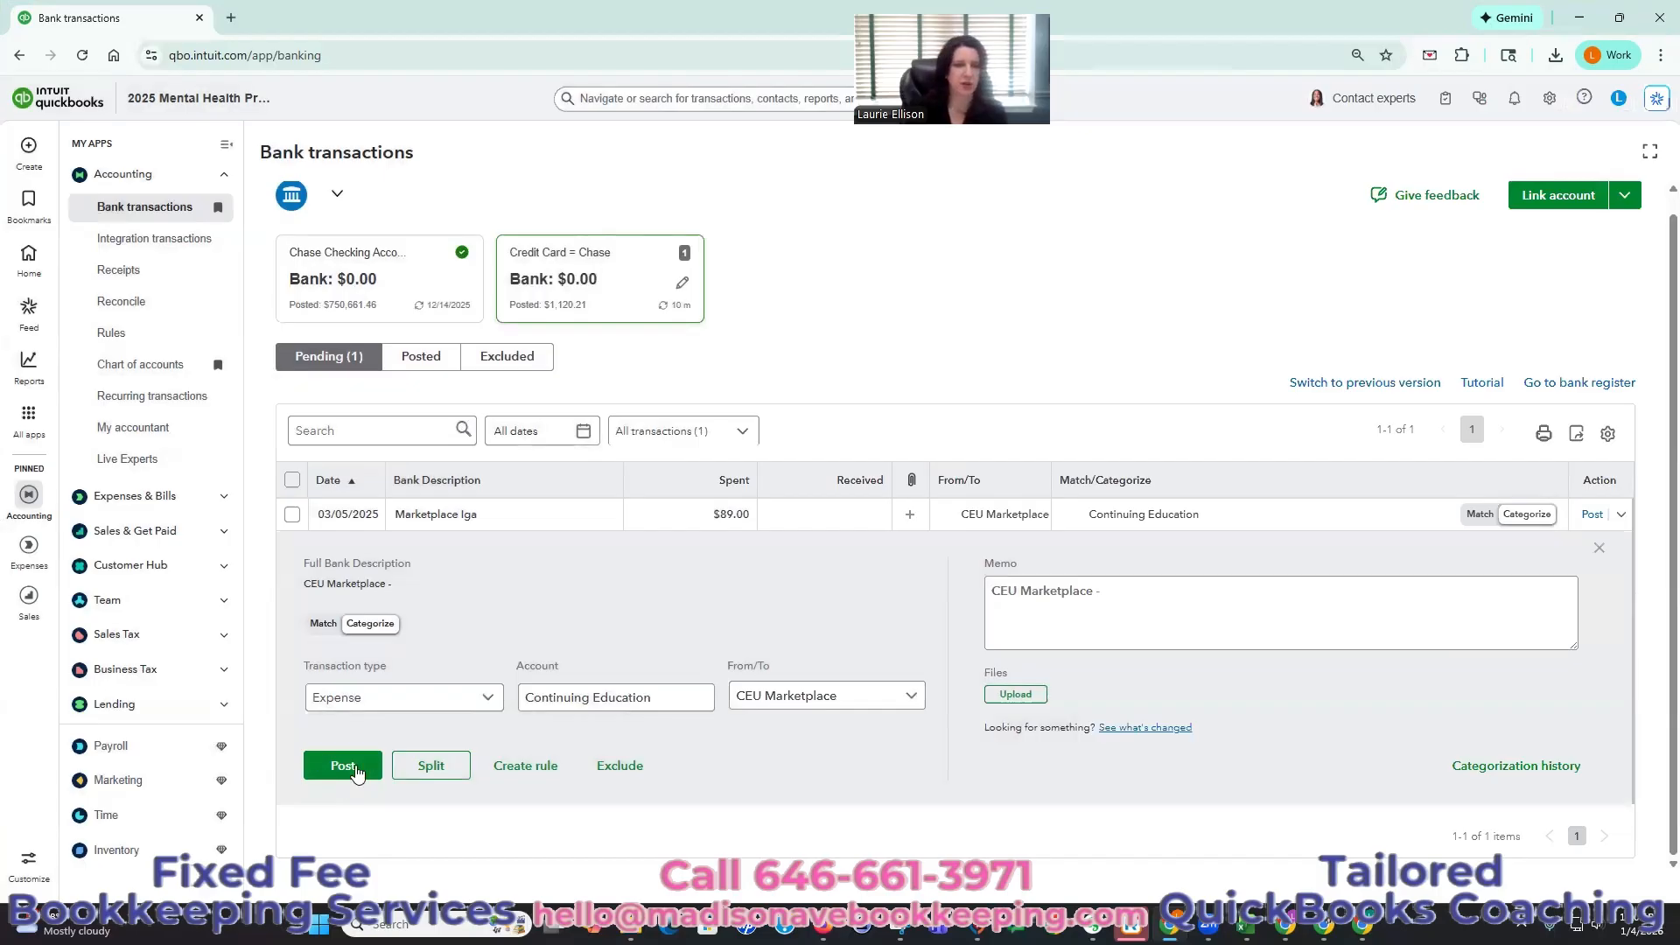
pyautogui.click(355, 765)
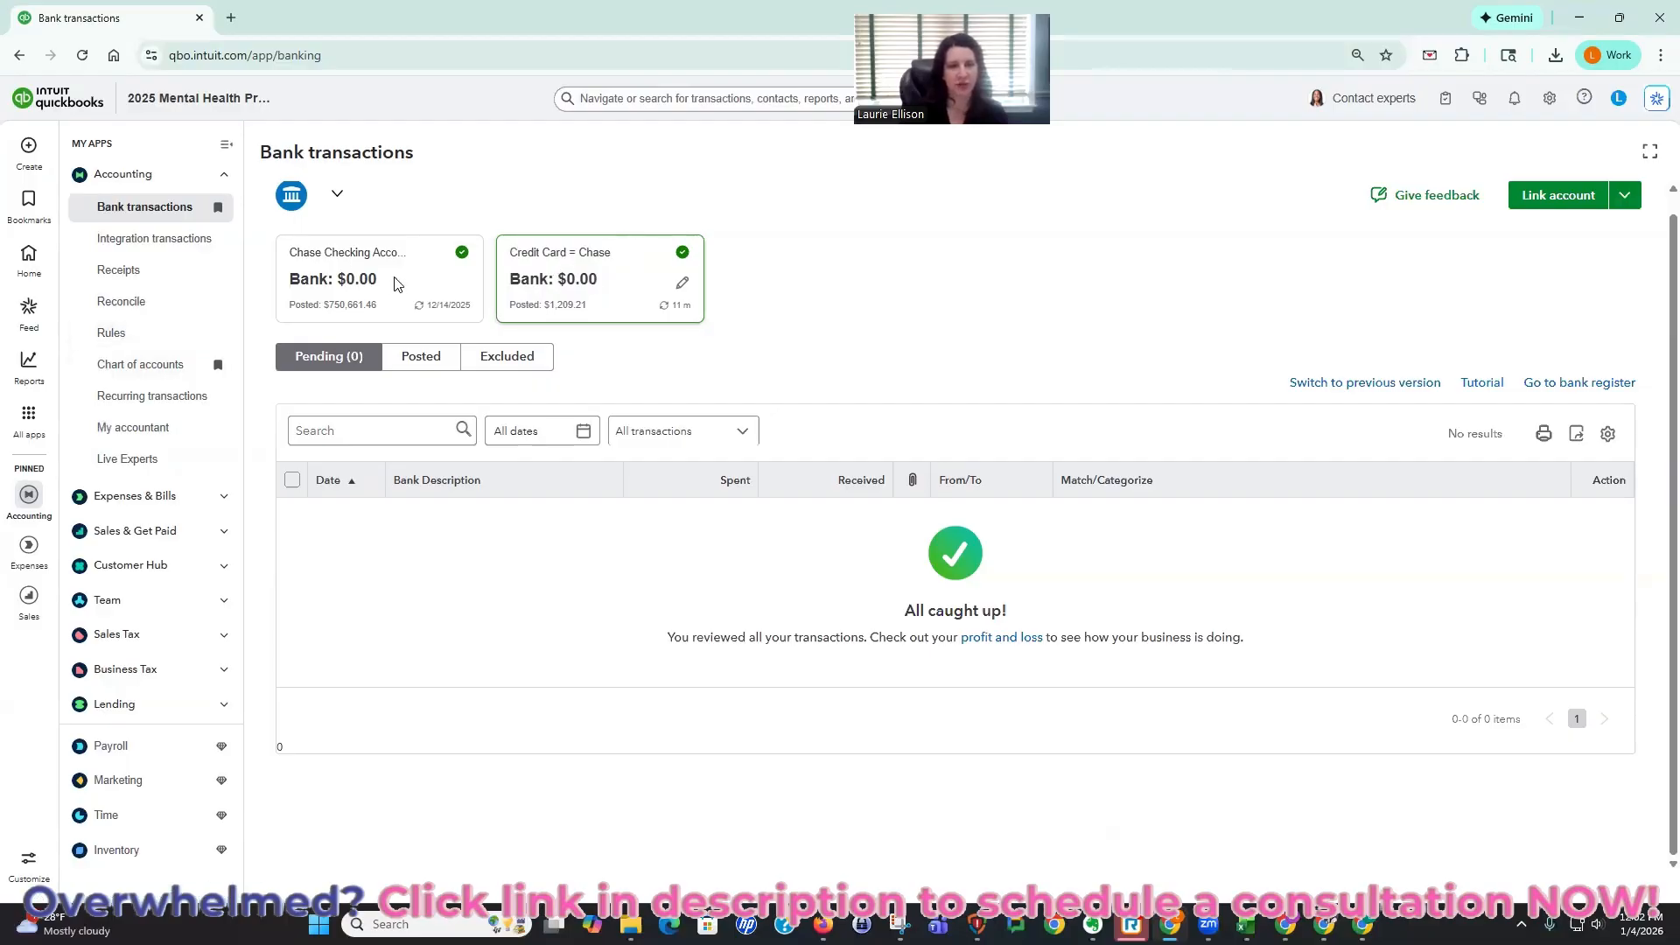
# - Open the bank register of the Credit Card = Chase account and review its posted expenses and ending balance
pyautogui.click(363, 306)
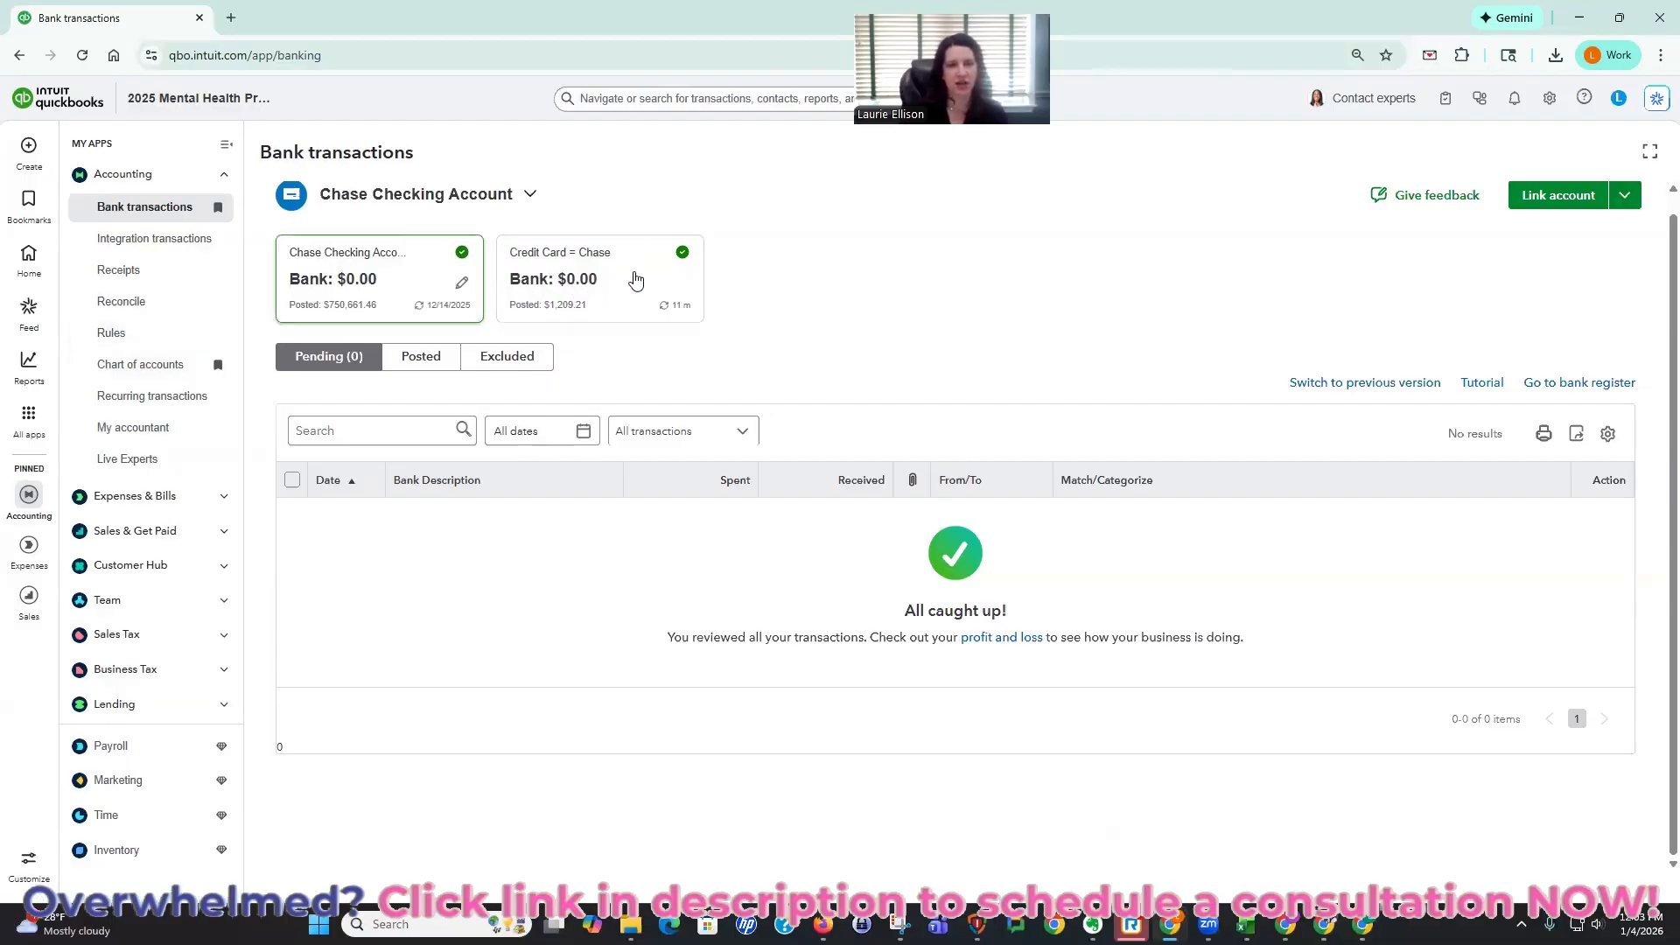
pyautogui.click(504, 265)
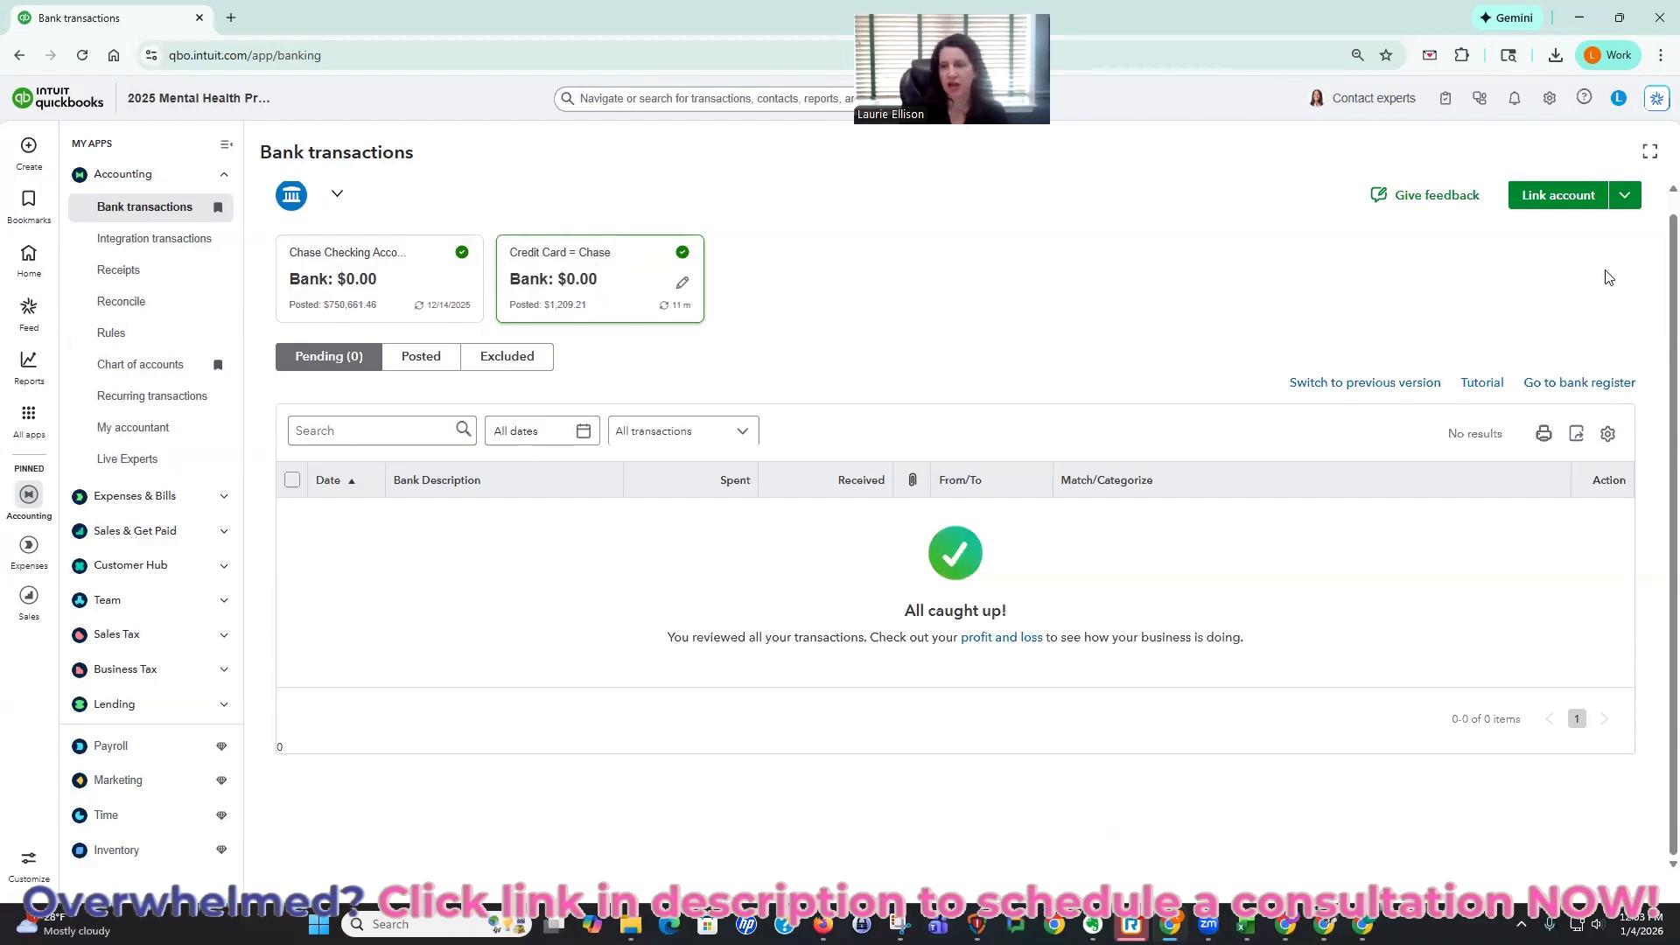
pyautogui.click(1572, 386)
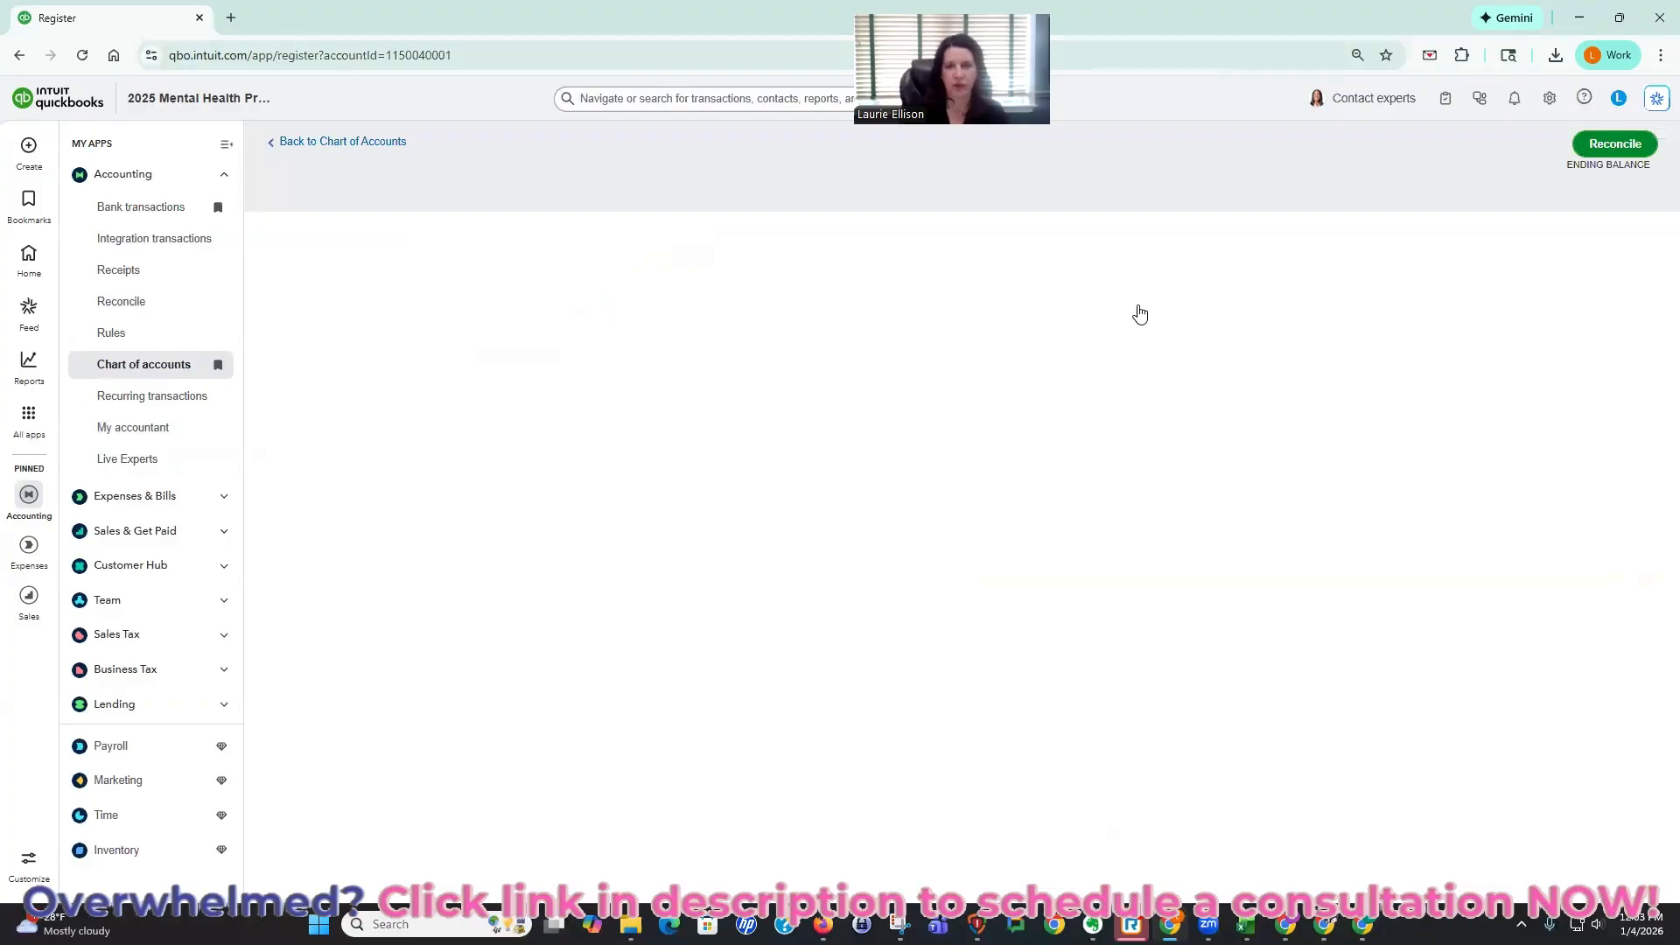
pyautogui.scroll(-3, 1363, 773)
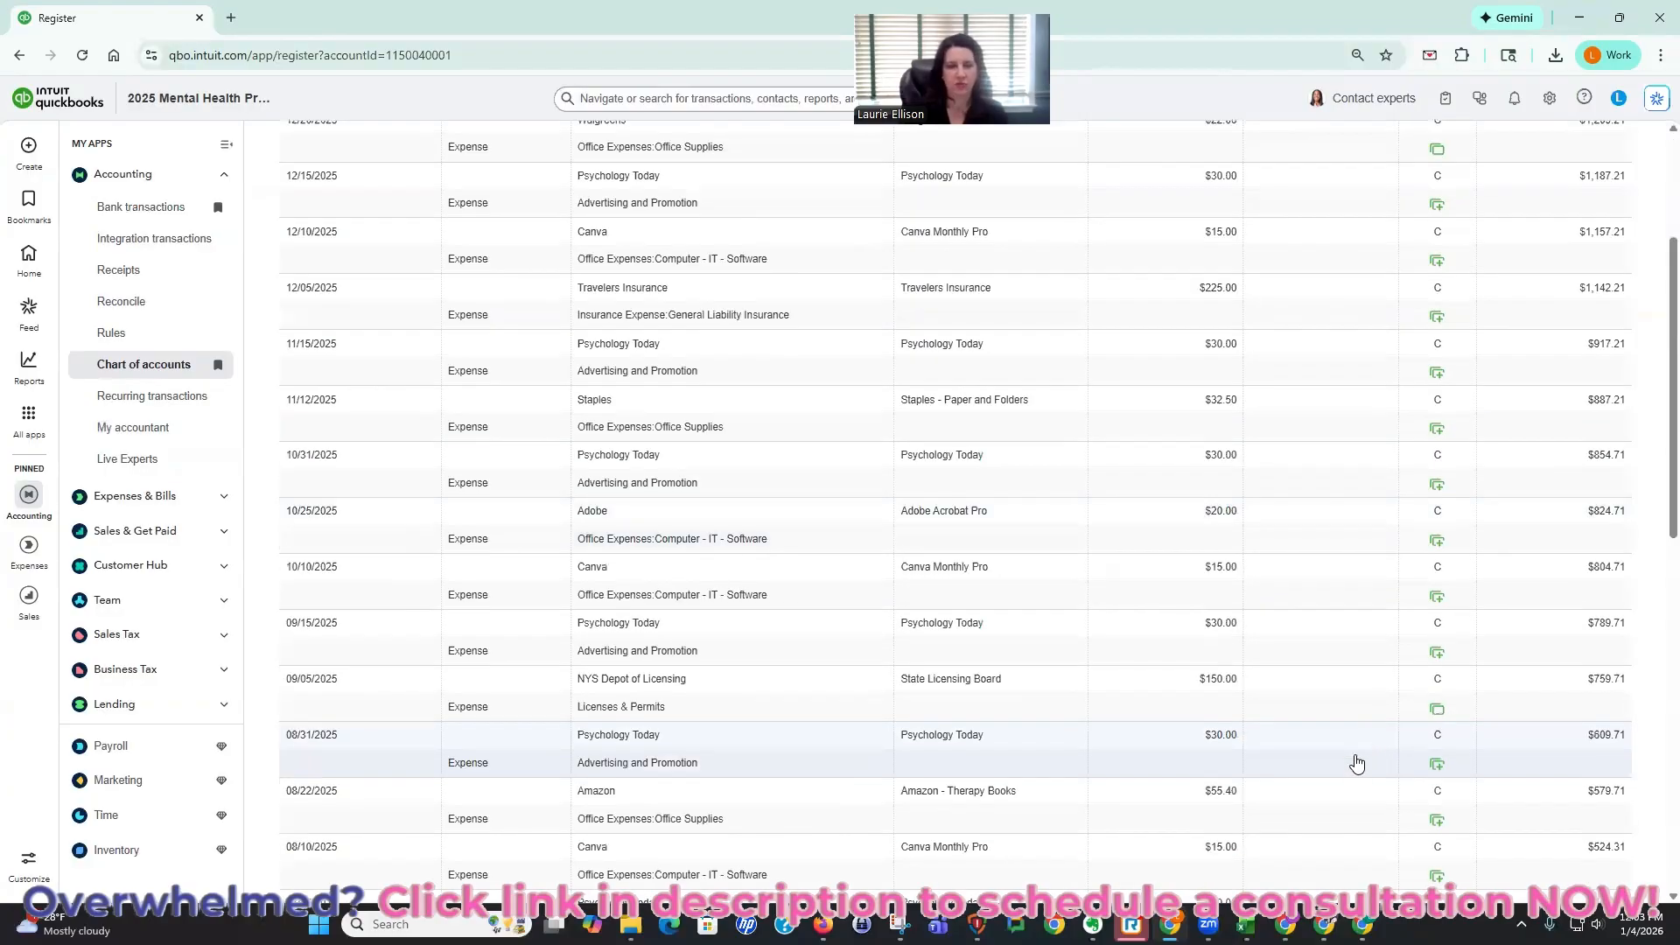
pyautogui.scroll(-5, 1357, 764)
pyautogui.scroll(-5, 1355, 761)
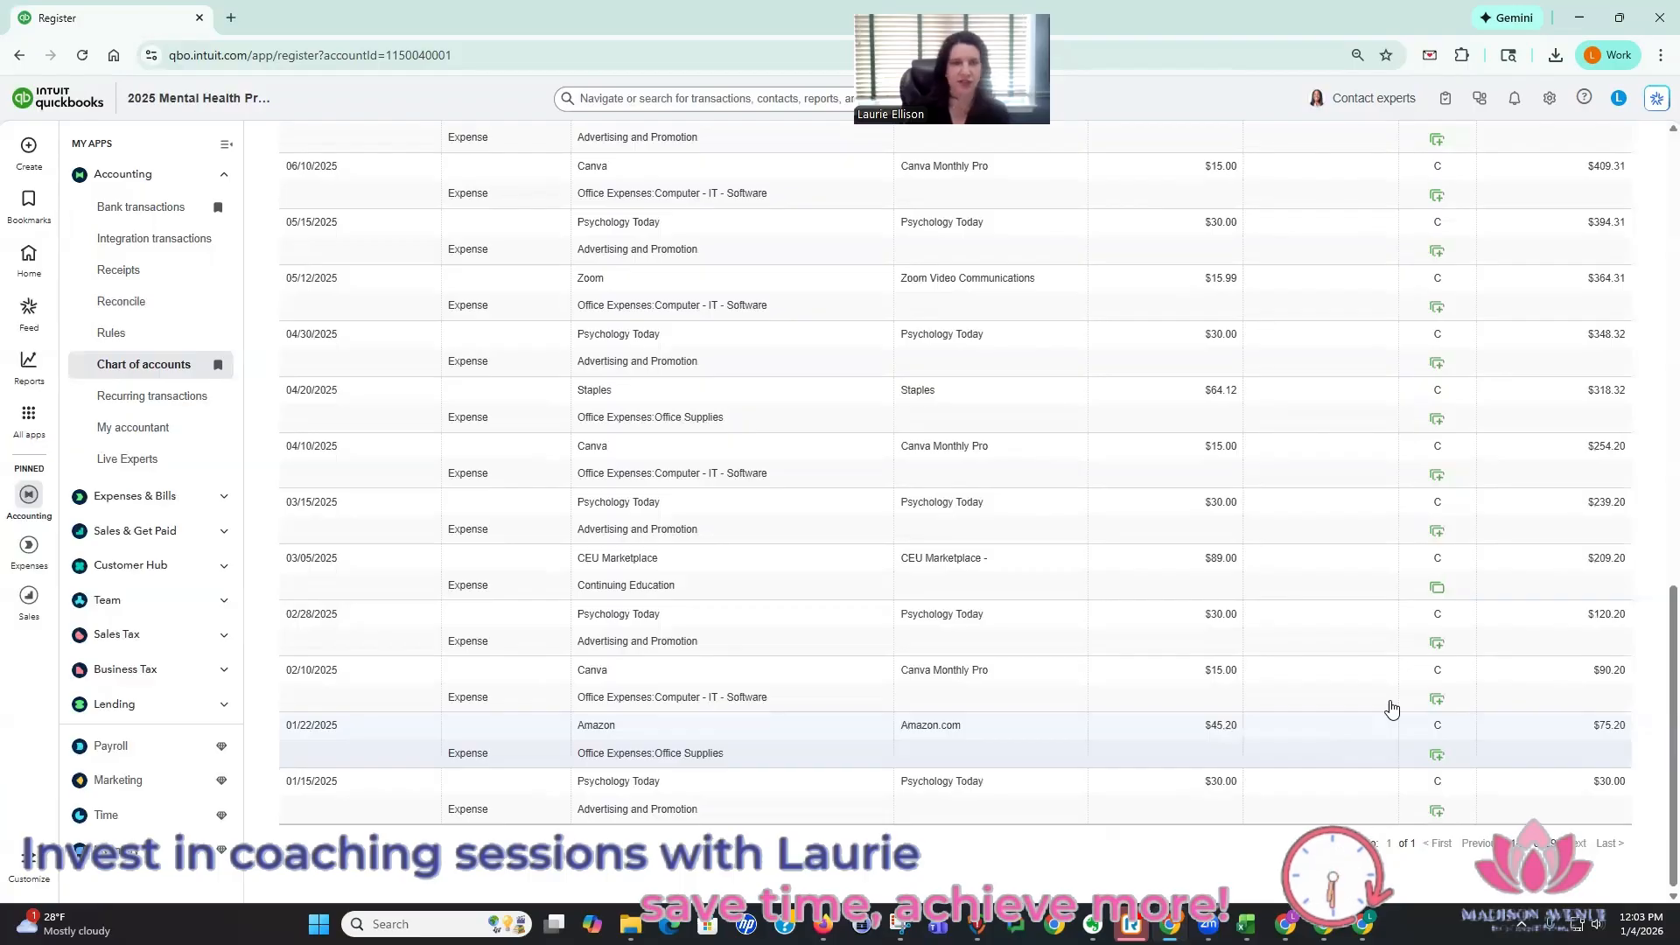
pyautogui.scroll(2, 1391, 704)
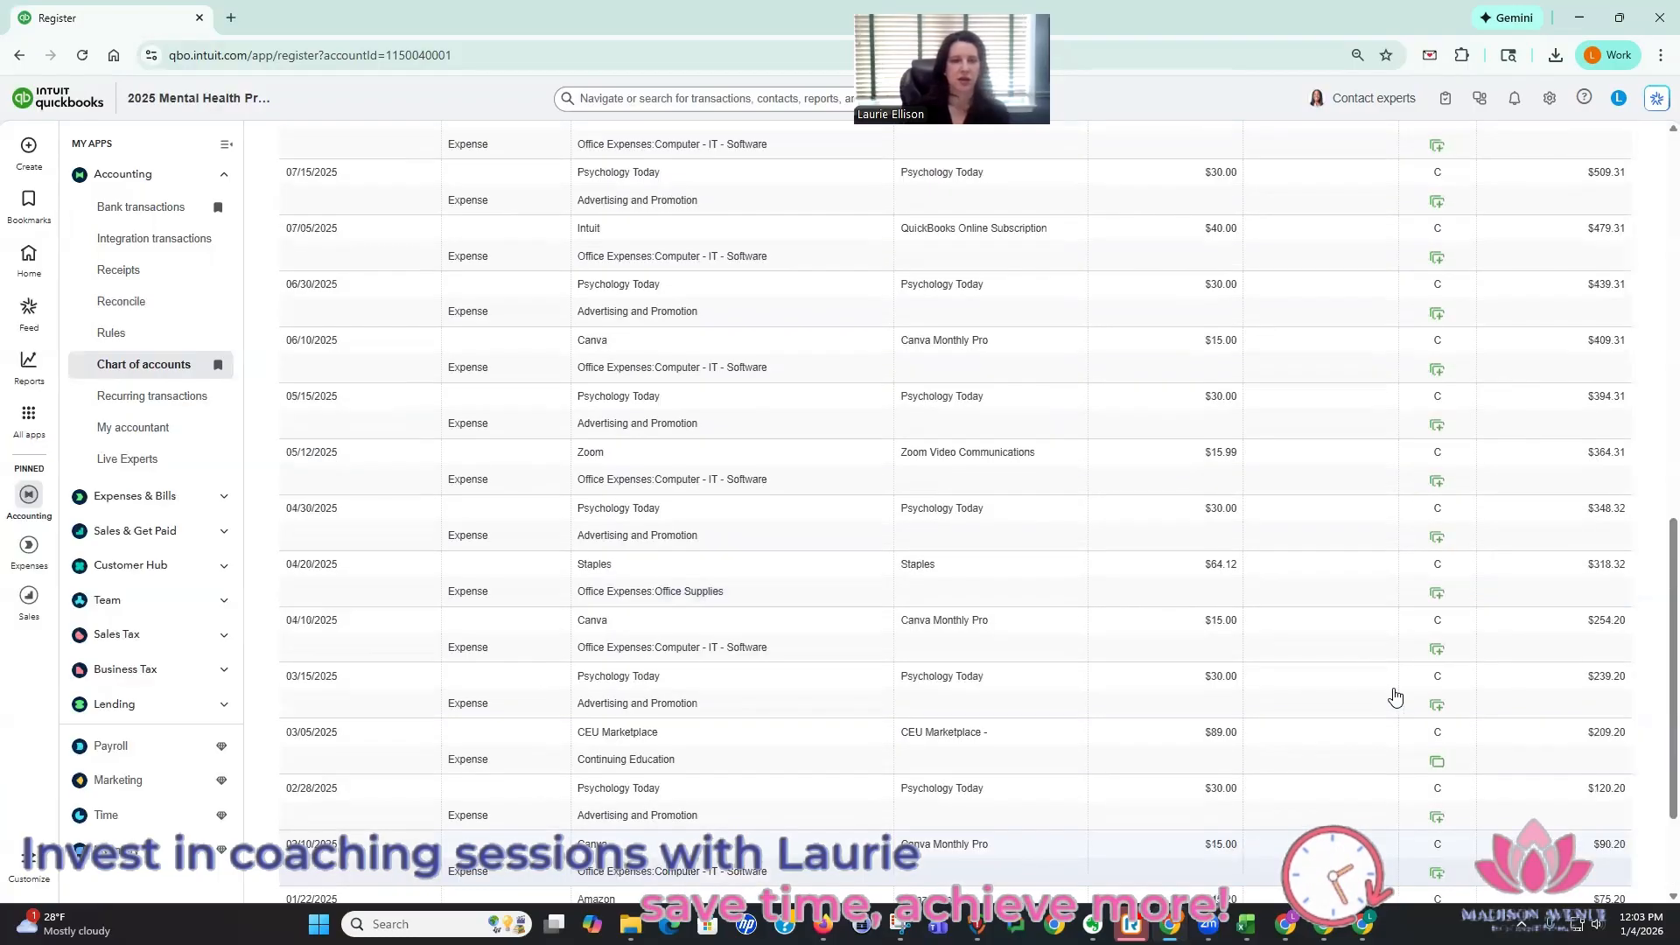
pyautogui.scroll(2, 1395, 695)
pyautogui.scroll(3, 1400, 695)
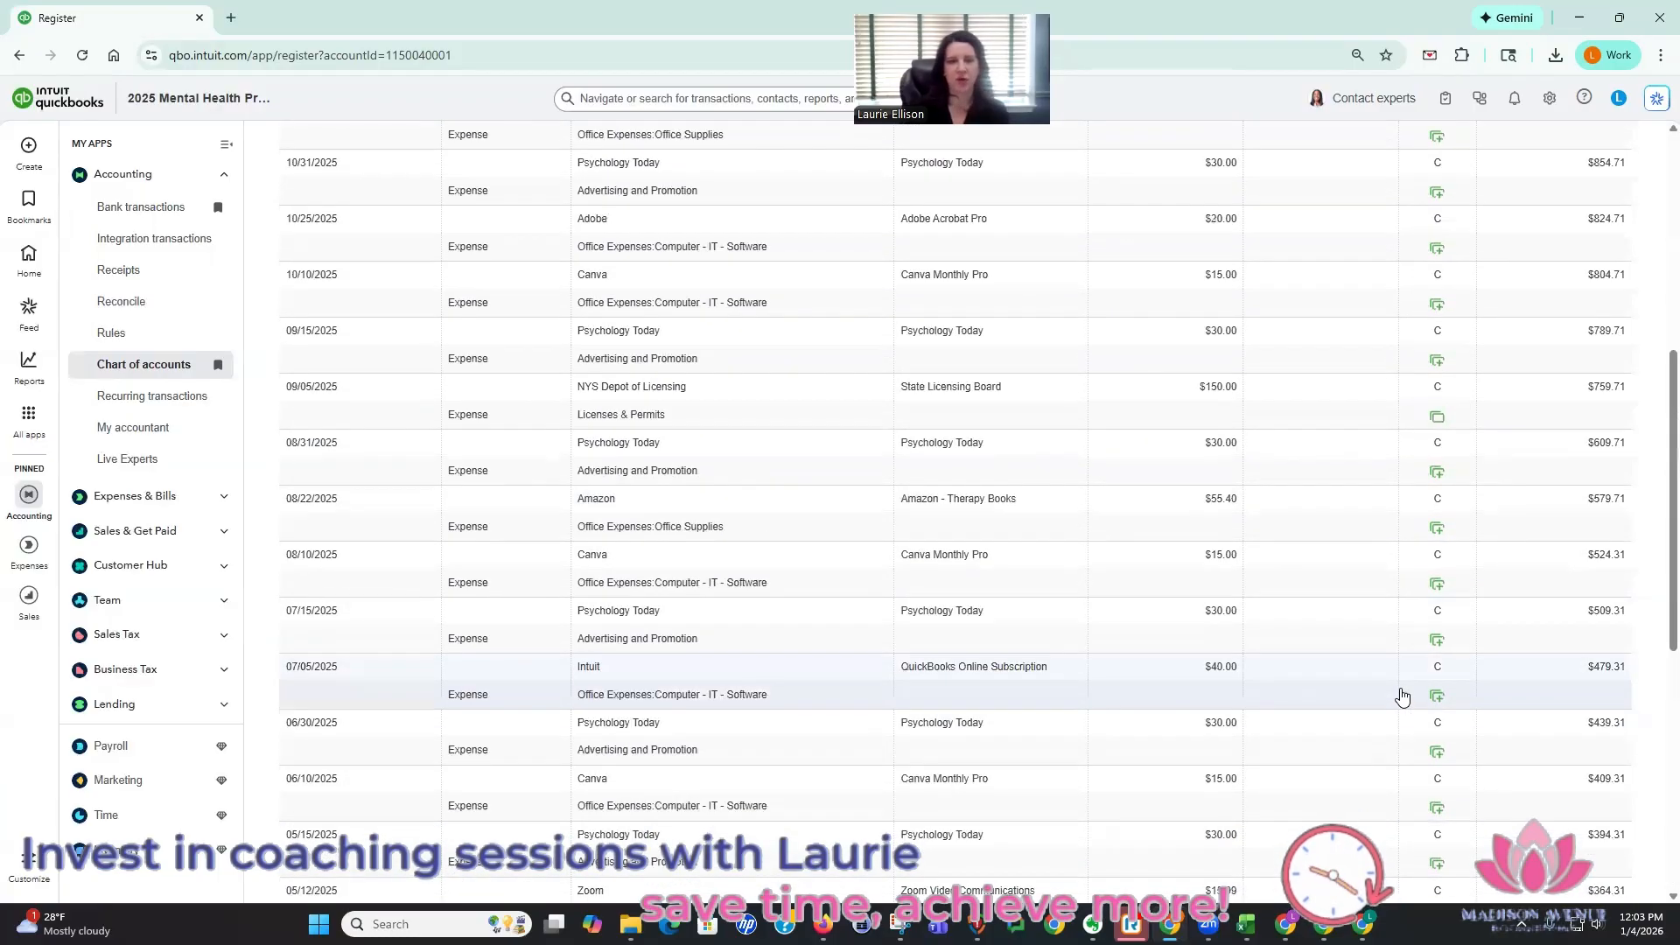
pyautogui.scroll(1, 682, 367)
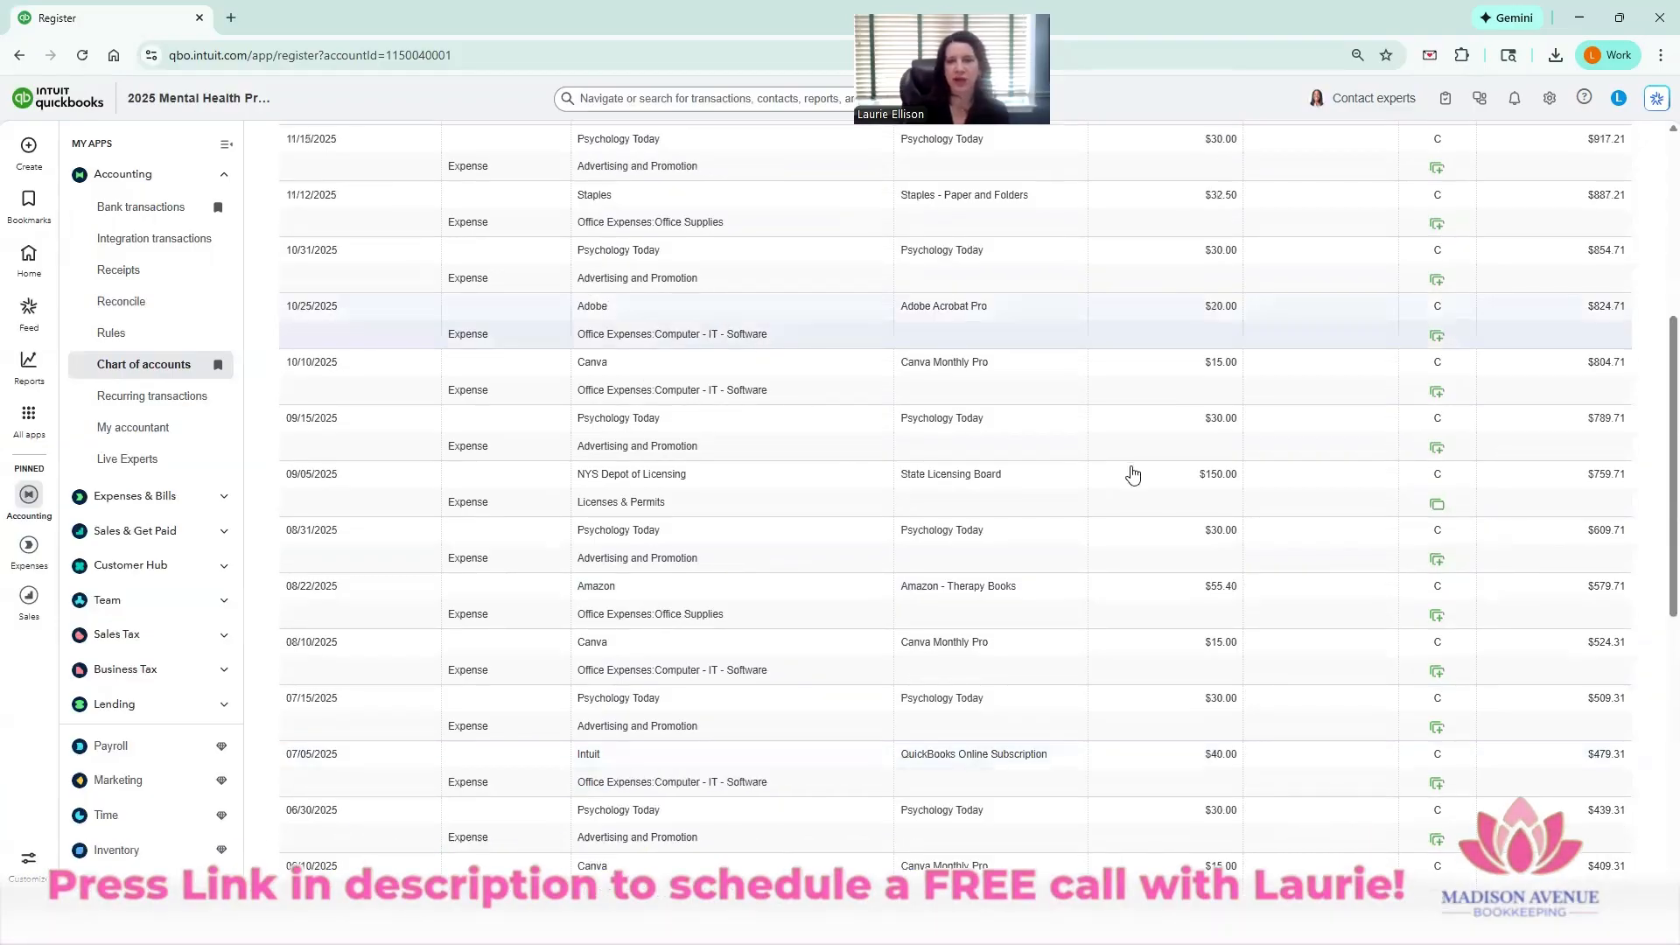
pyautogui.scroll(1, 1132, 473)
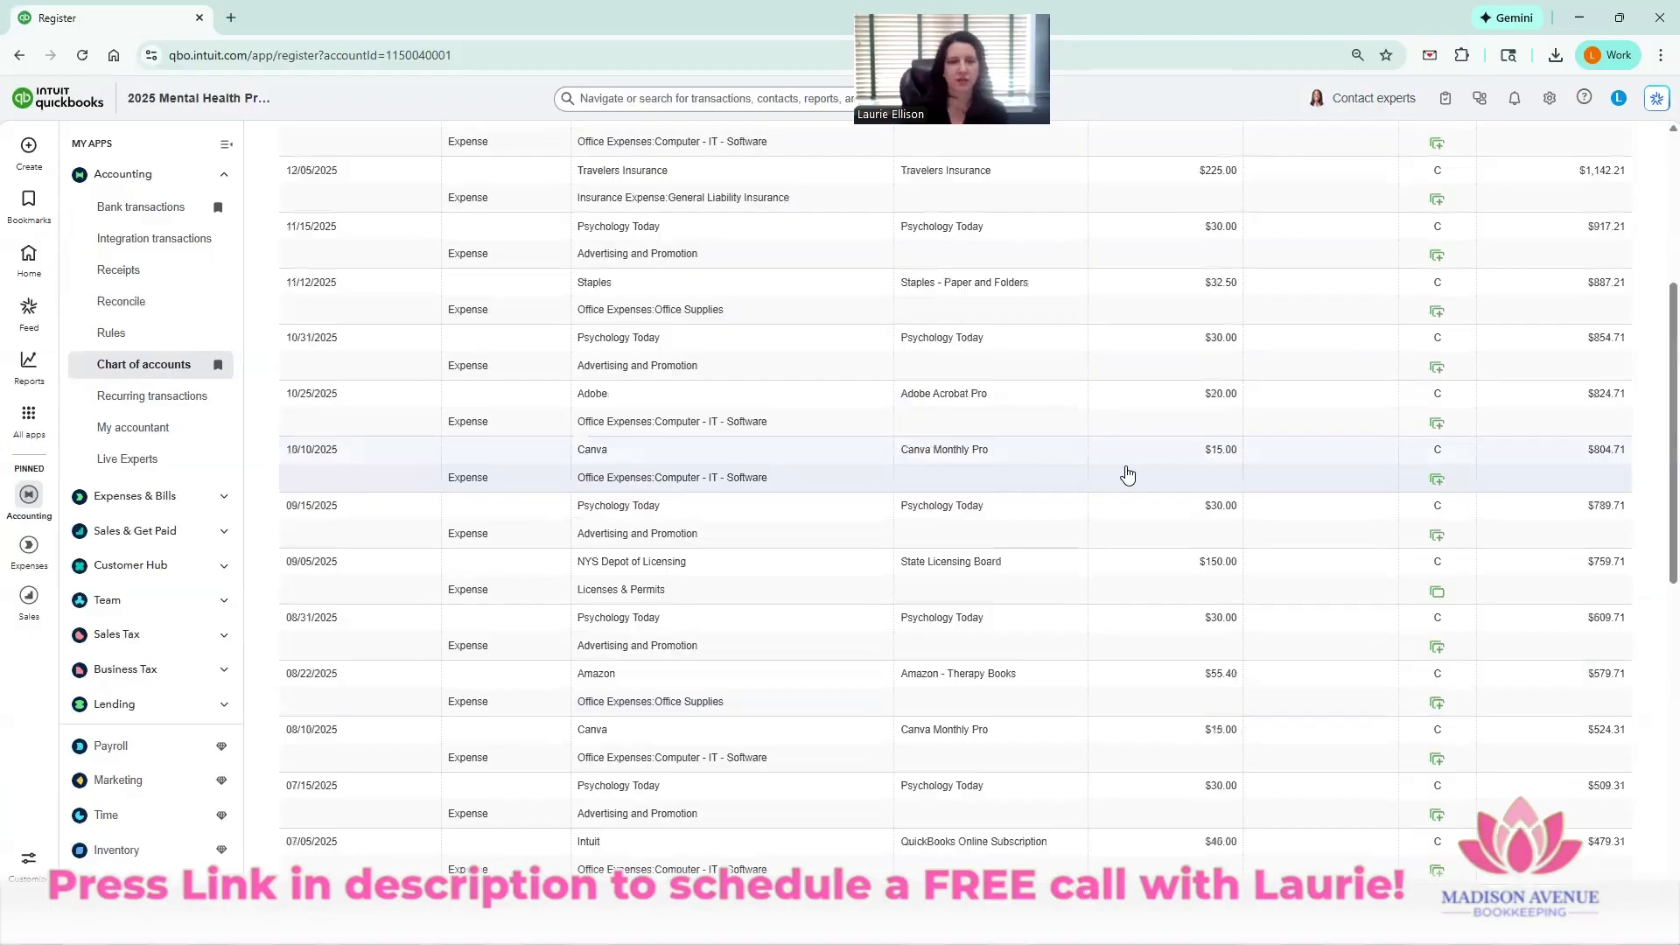
pyautogui.scroll(3, 1132, 474)
pyautogui.scroll(1, 737, 376)
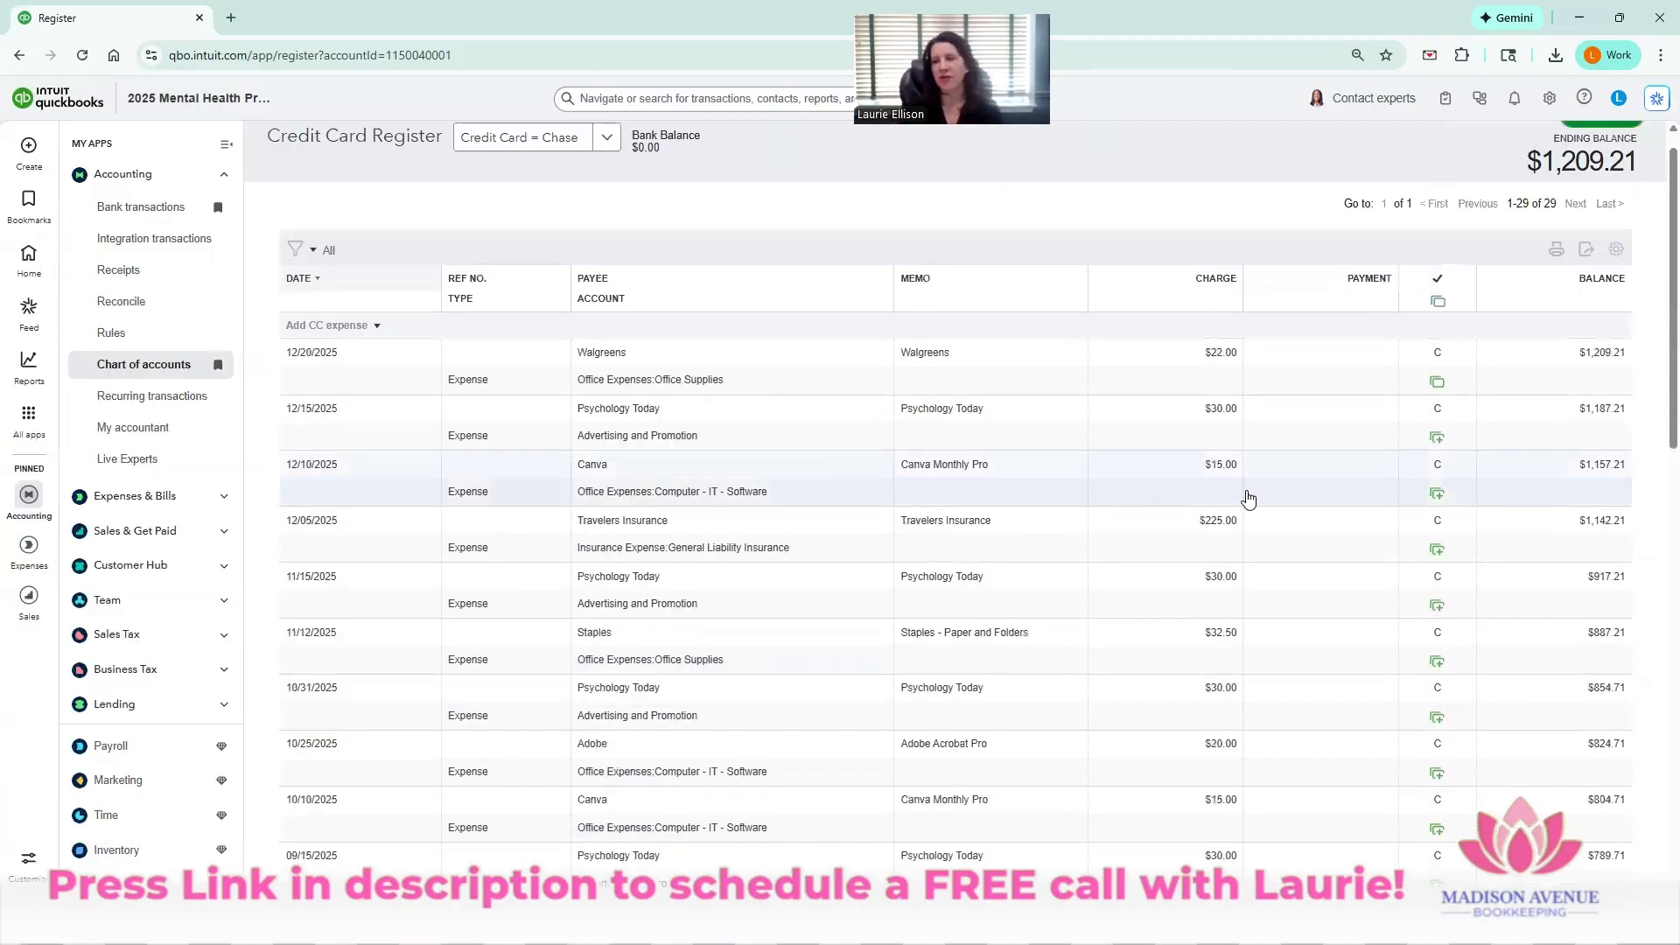
pyautogui.scroll(1, 1615, 161)
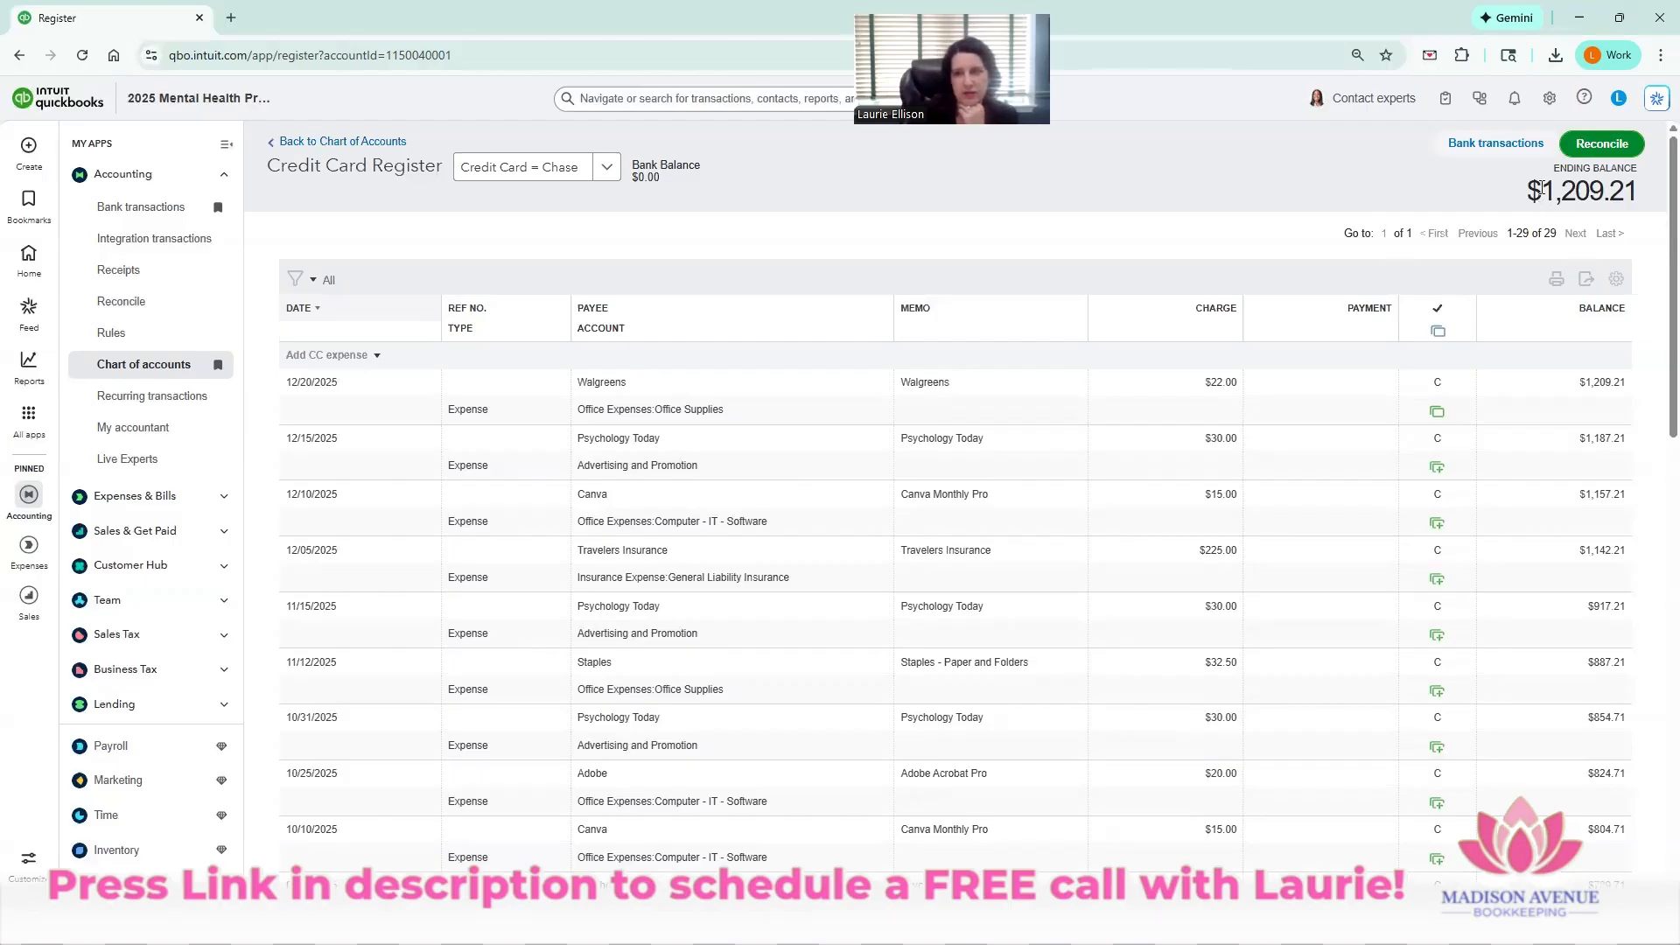
pyautogui.click(1369, 380)
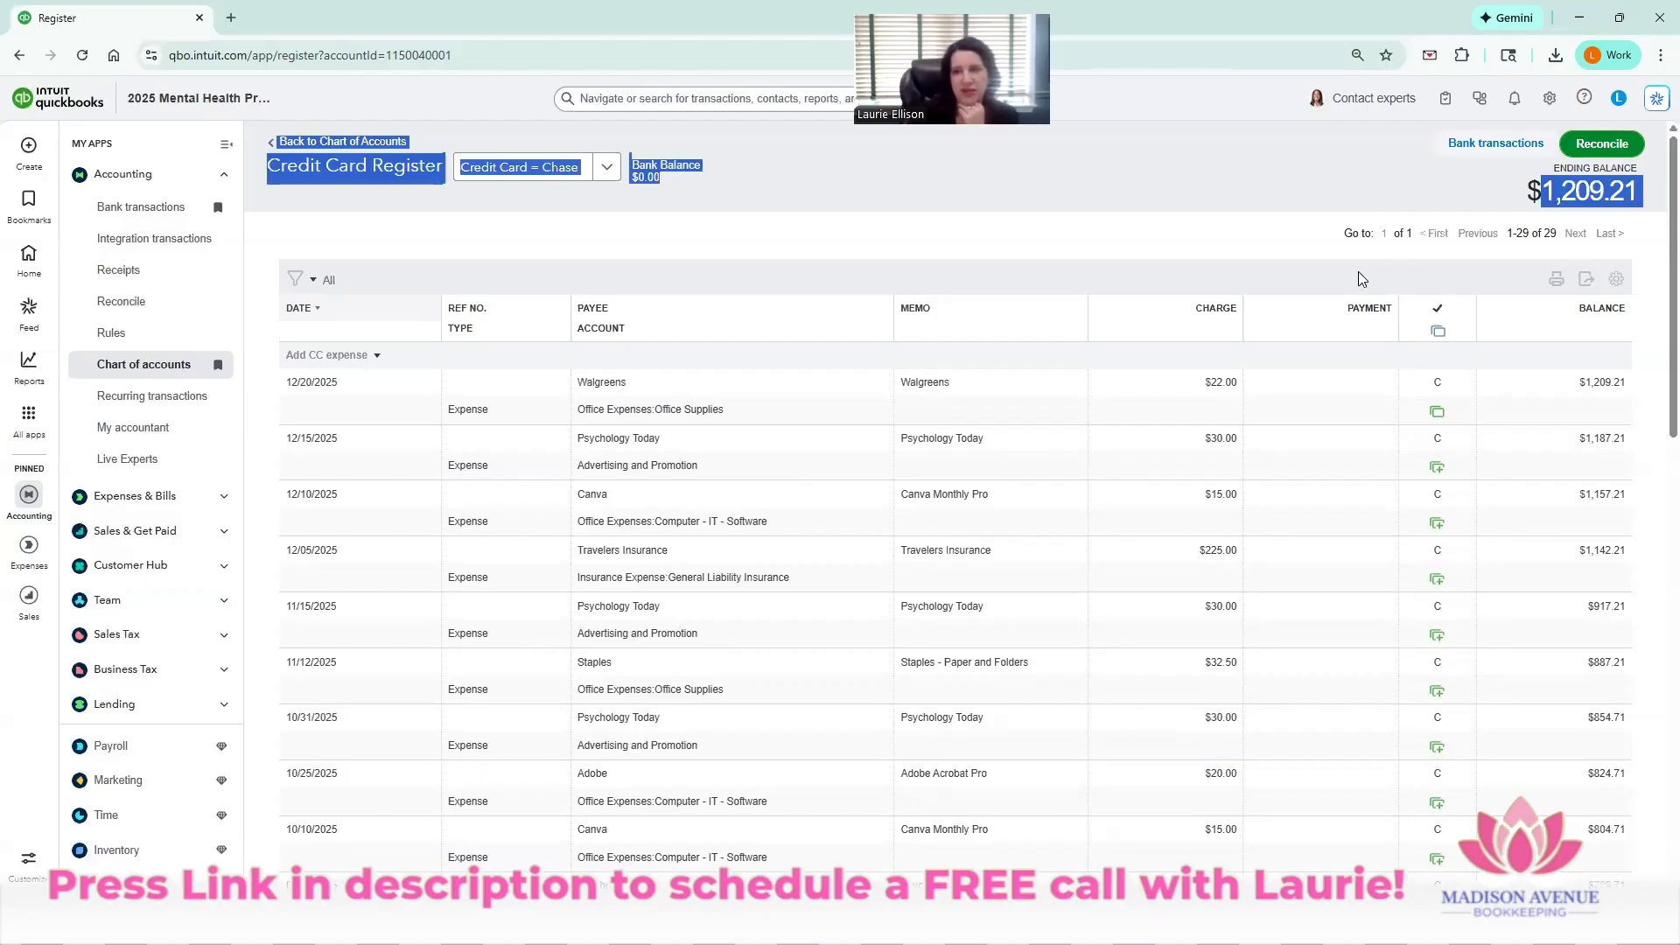
pyautogui.click(1357, 386)
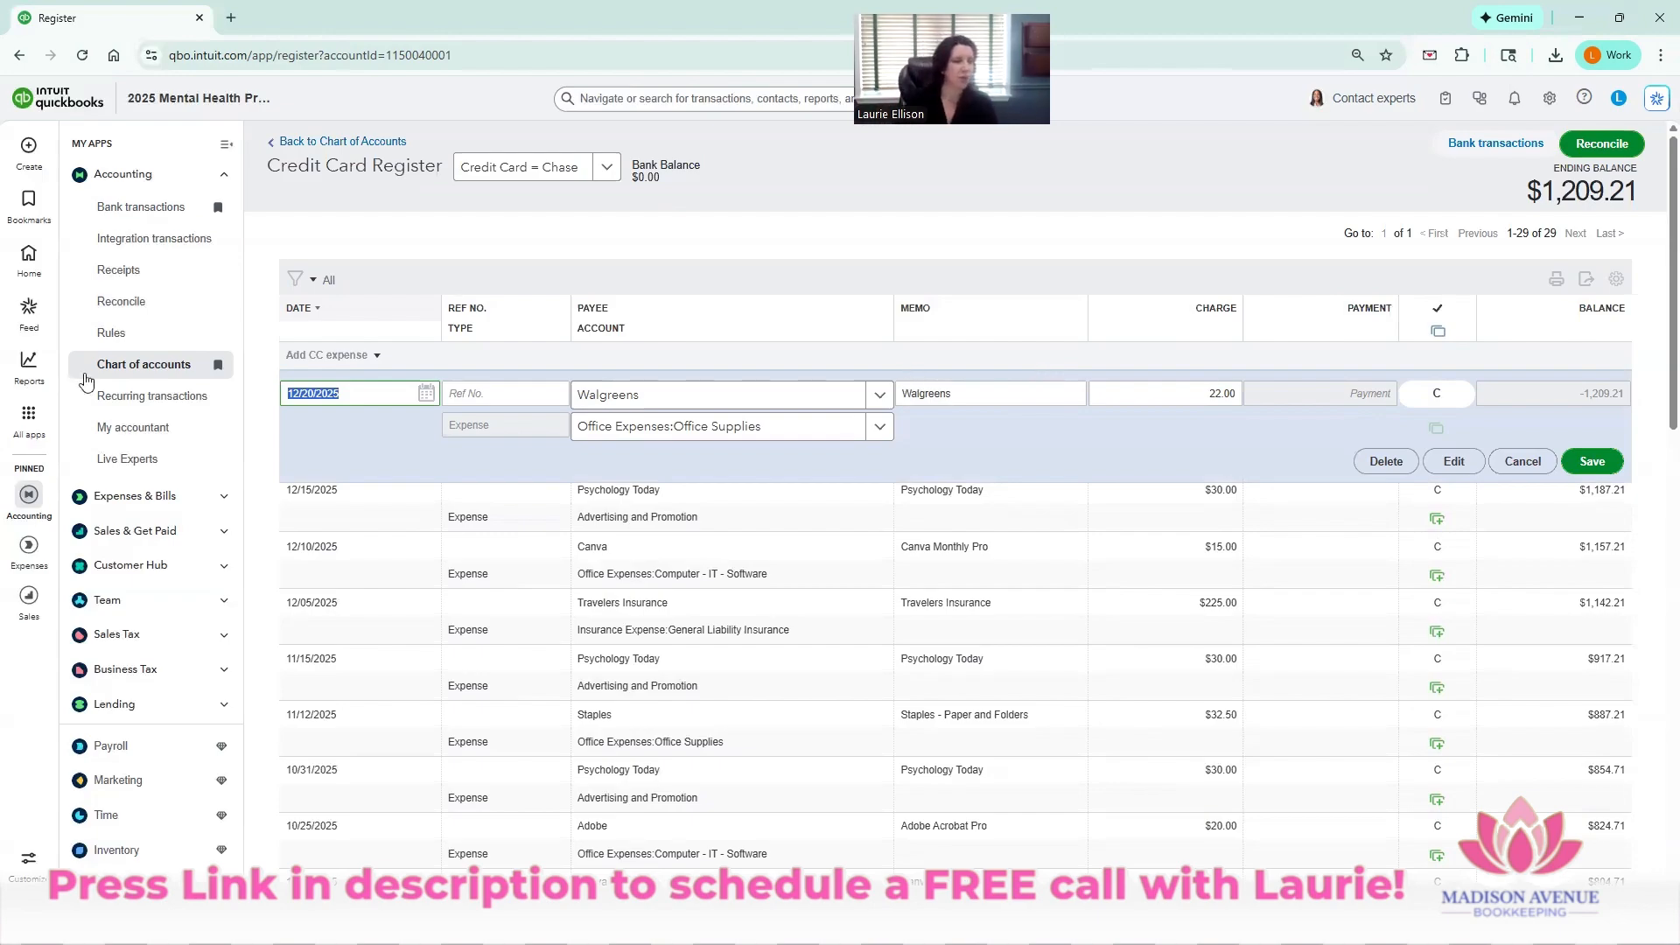
# - Open the Profit and Loss by Month report and set its report period to Last year
pyautogui.click(10, 362)
pyautogui.click(123, 390)
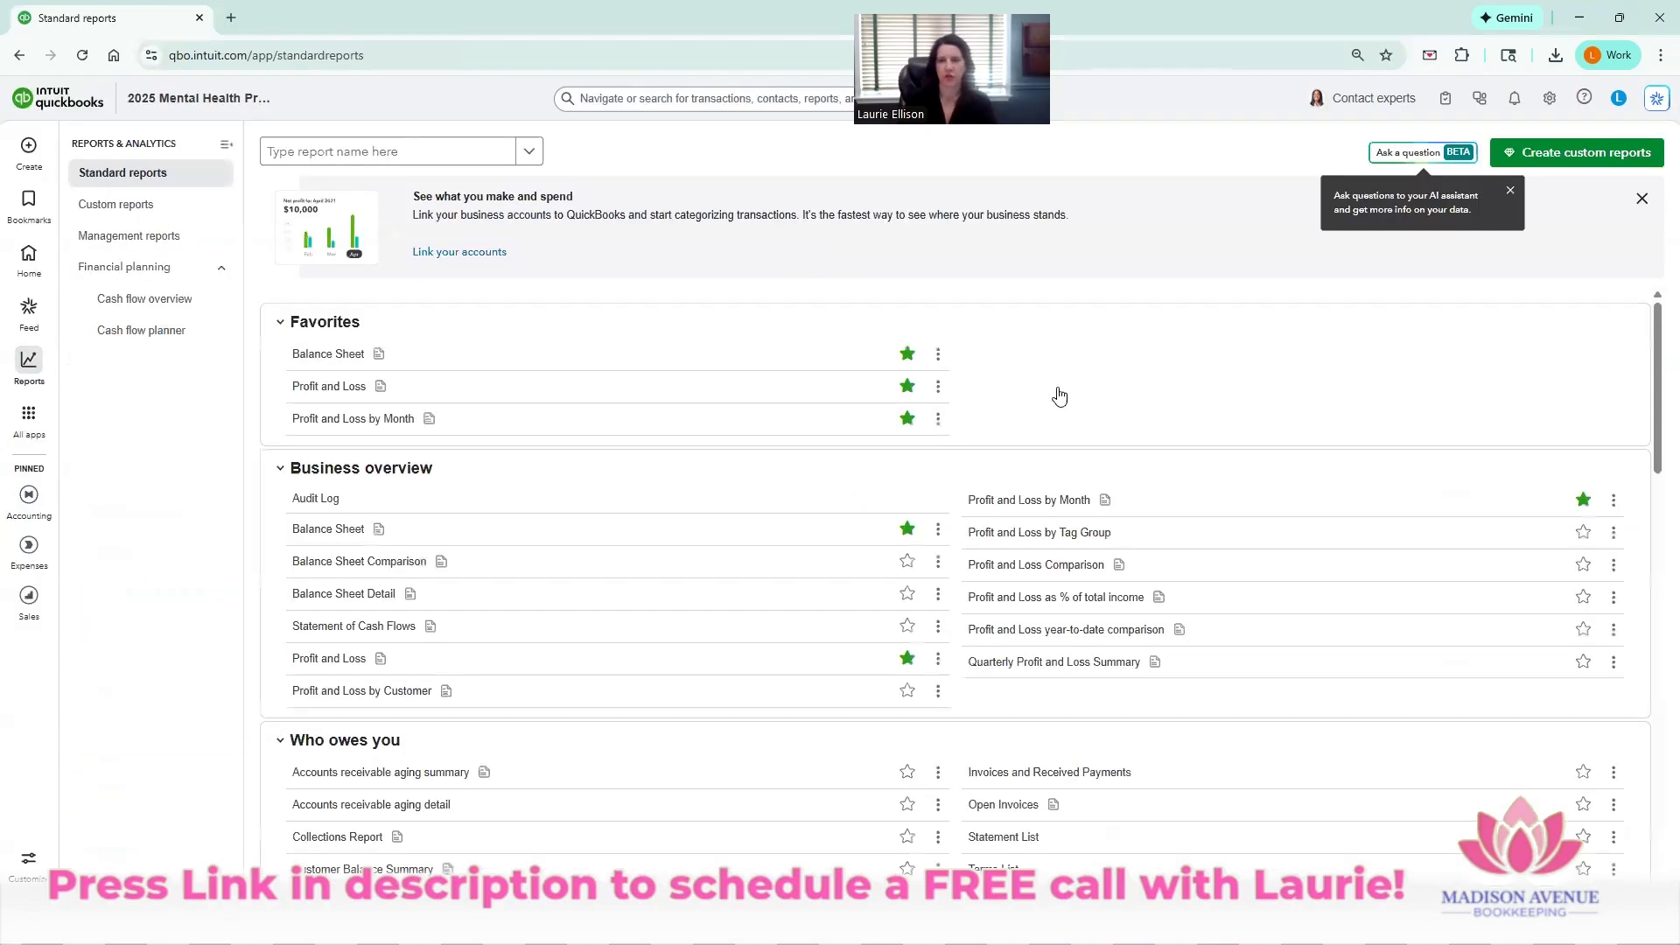
pyautogui.click(1032, 383)
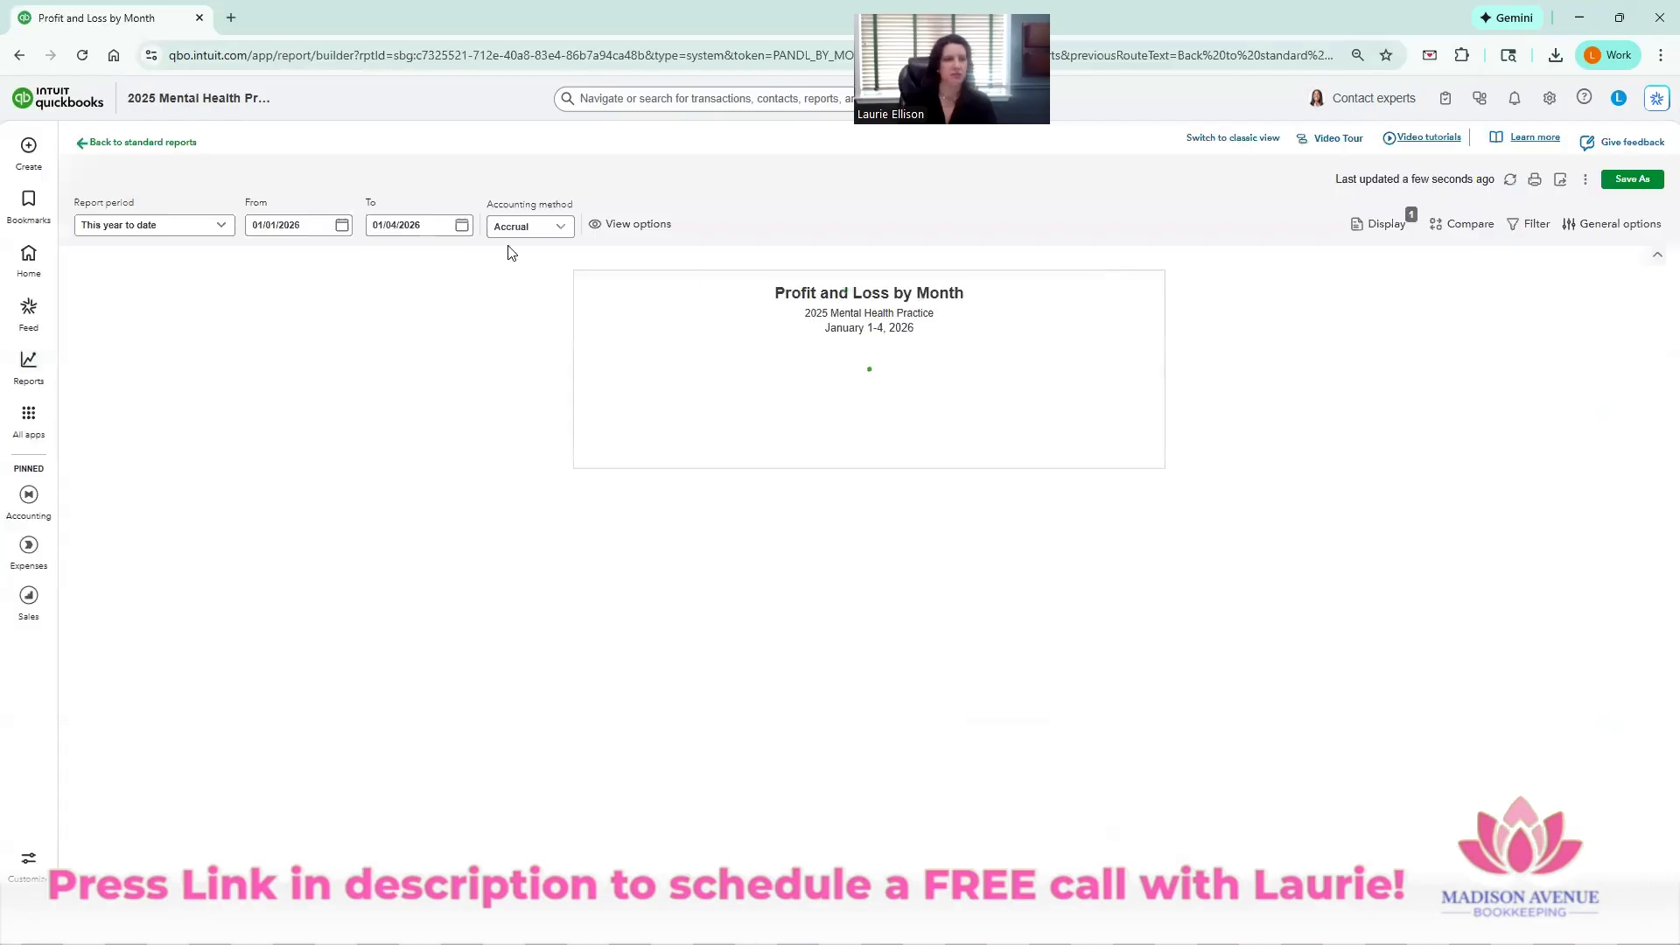
pyautogui.click(217, 225)
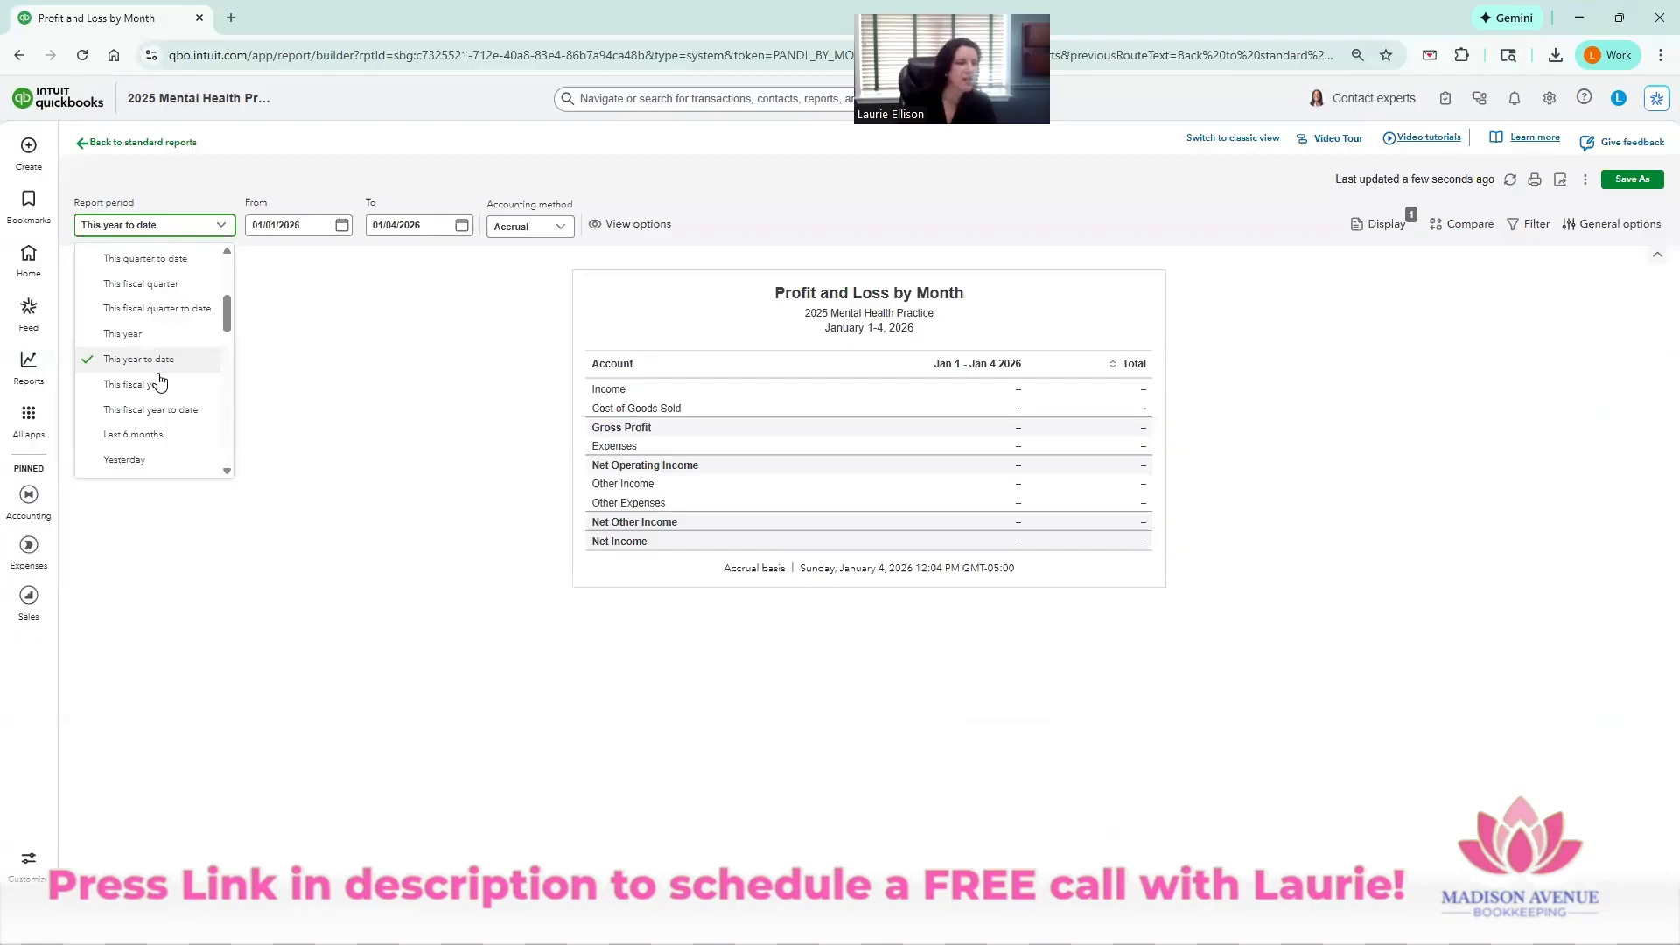
pyautogui.scroll(-1, 159, 381)
pyautogui.scroll(-2, 159, 381)
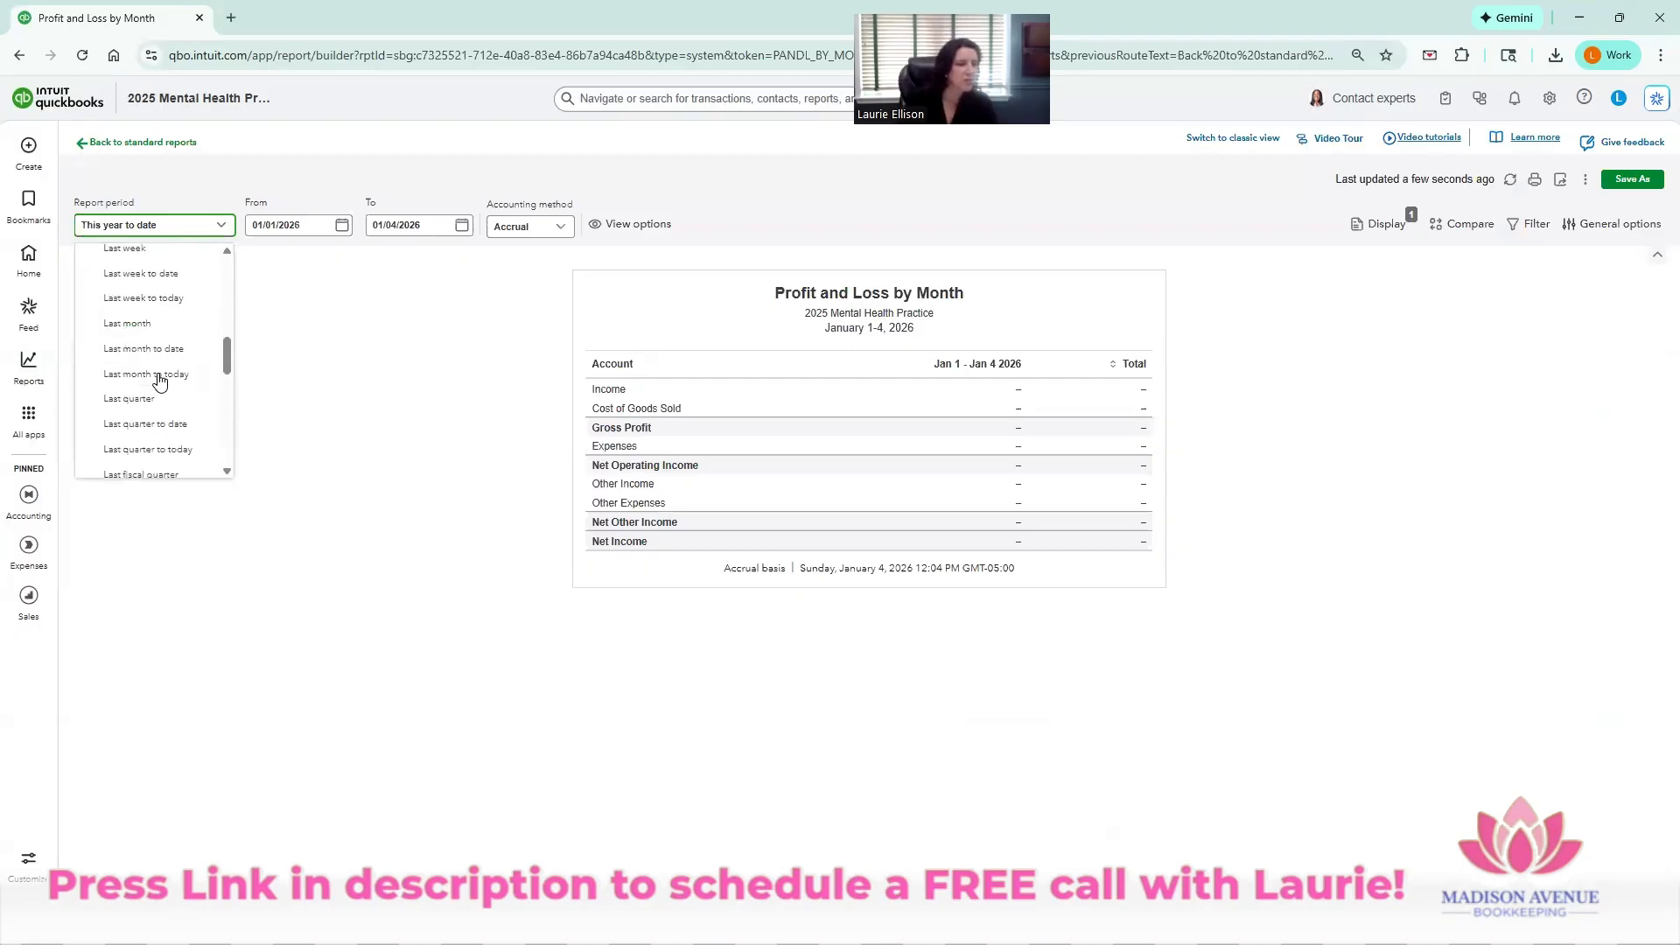
pyautogui.scroll(-2, 165, 420)
pyautogui.click(164, 438)
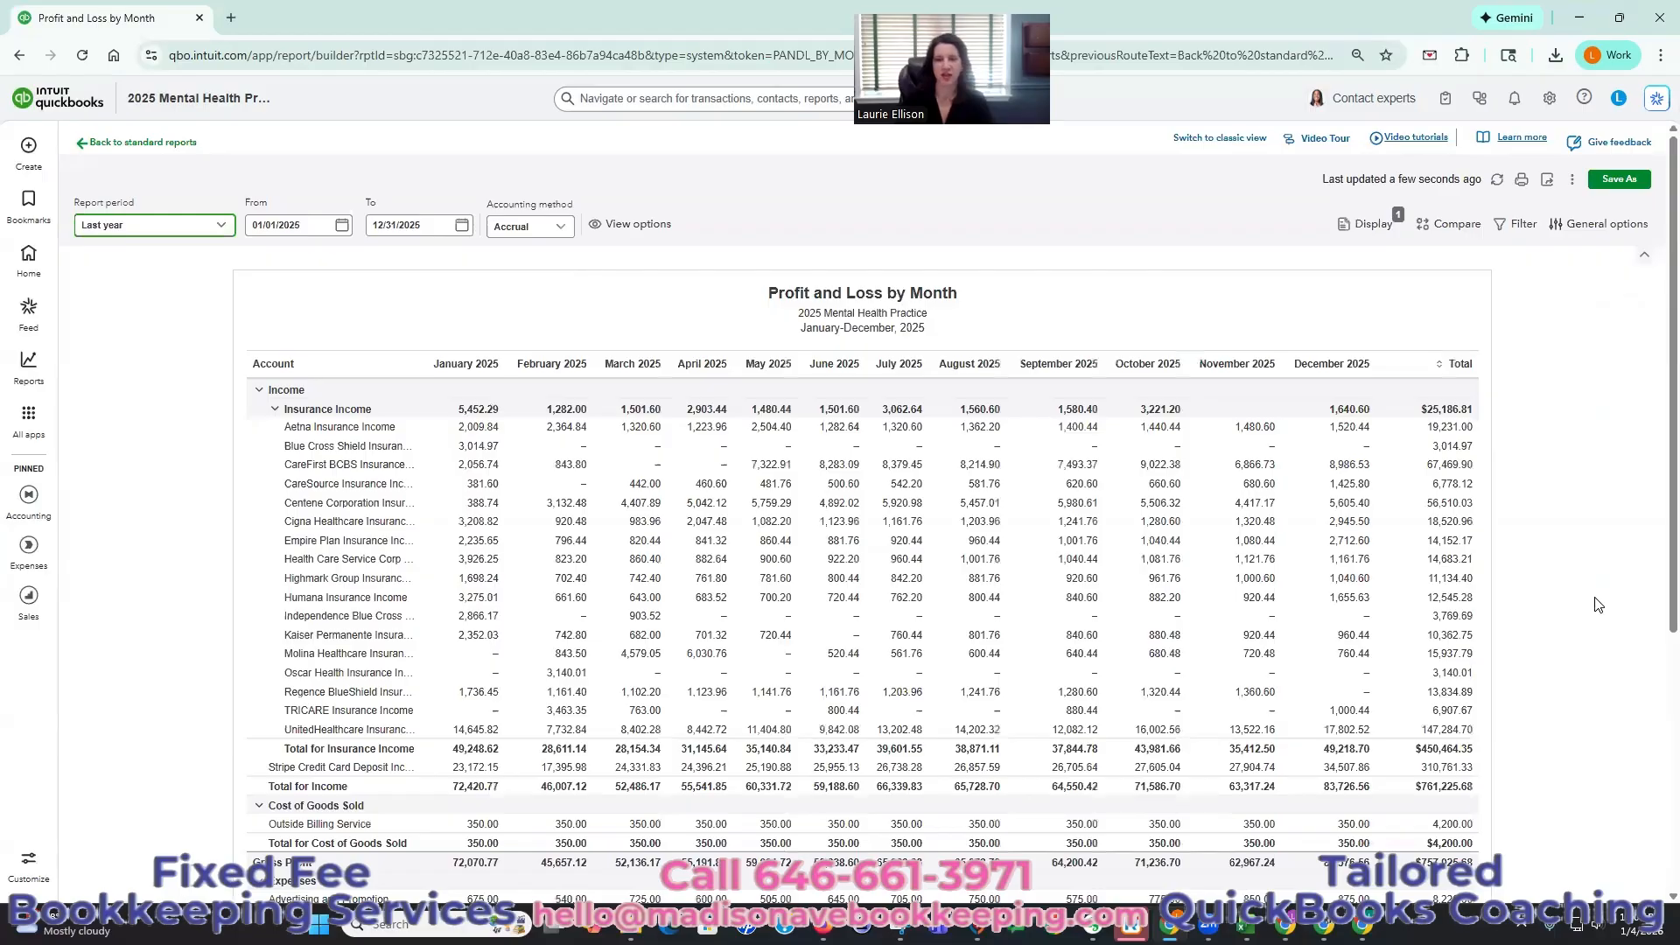
# - Review the expense categories in the Profit and Loss by Month report and open the transaction detail behind the yearly total for expenses
pyautogui.scroll(-3, 1598, 603)
pyautogui.scroll(-1, 1586, 605)
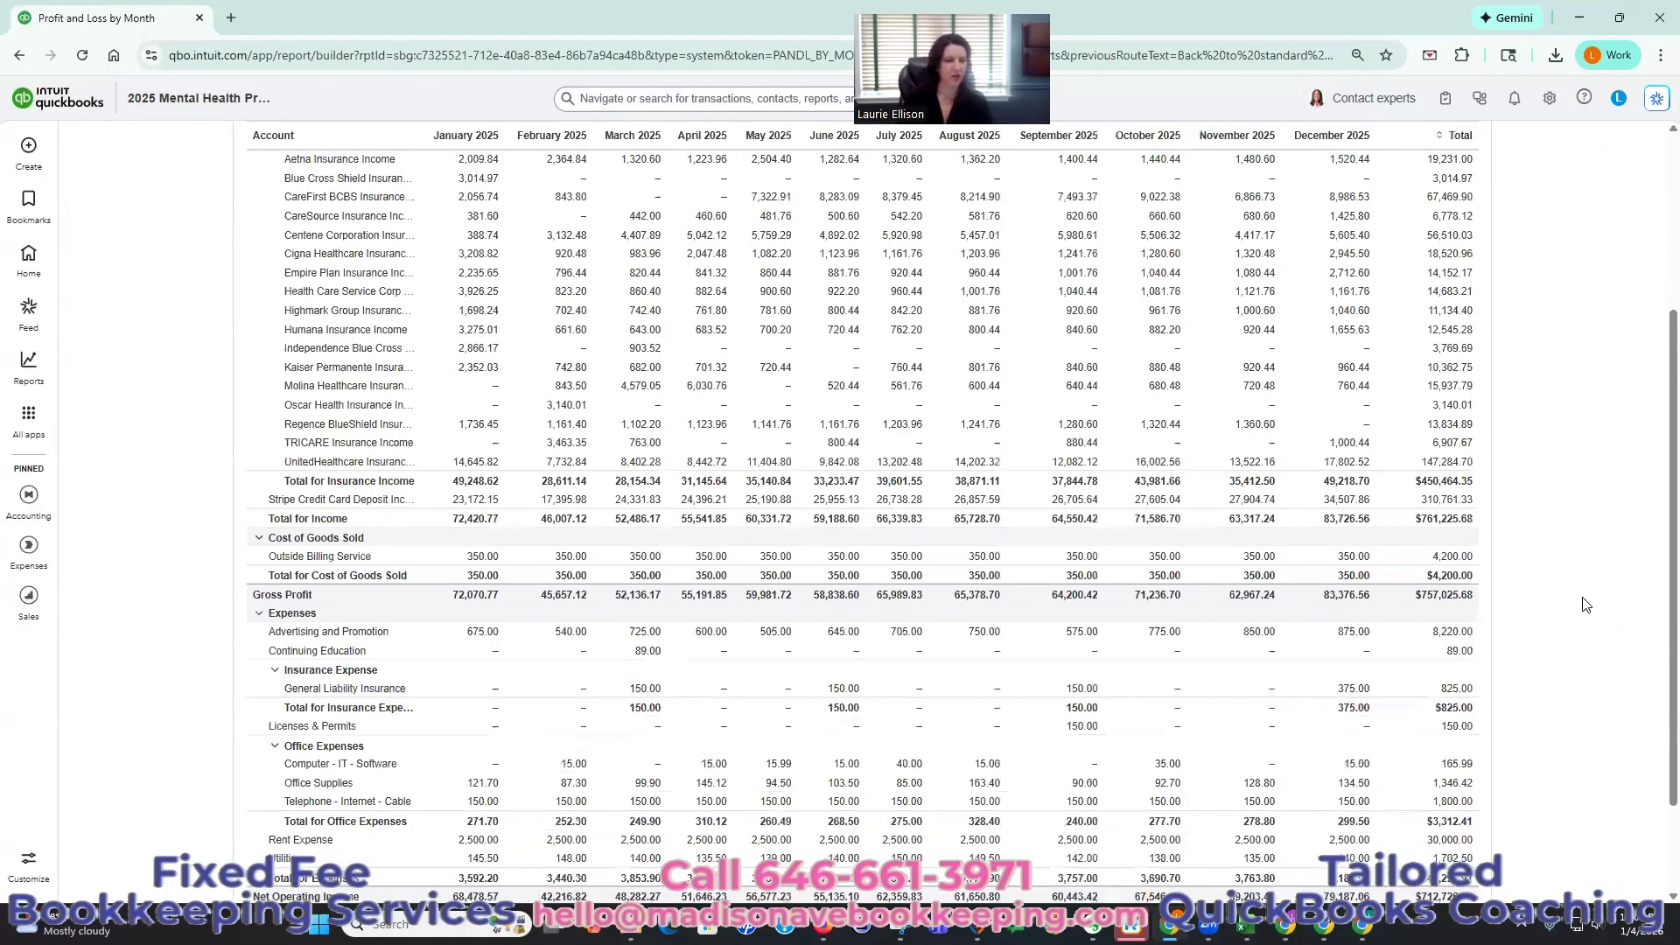
pyautogui.scroll(-2, 1587, 605)
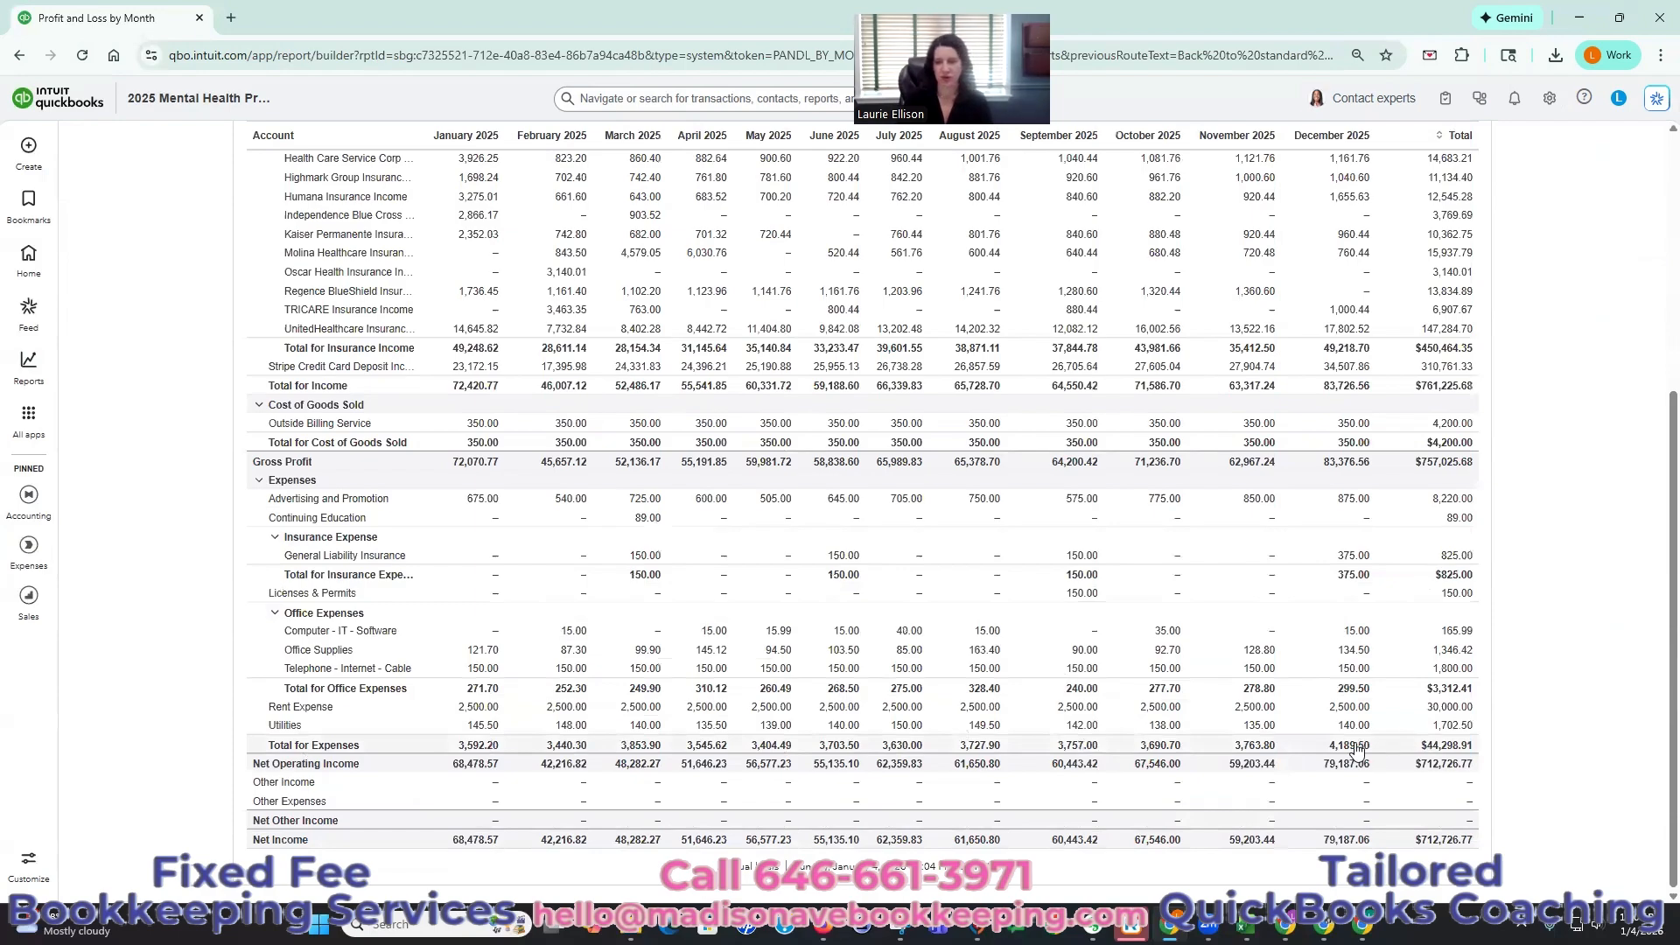
pyautogui.scroll(1, 1493, 750)
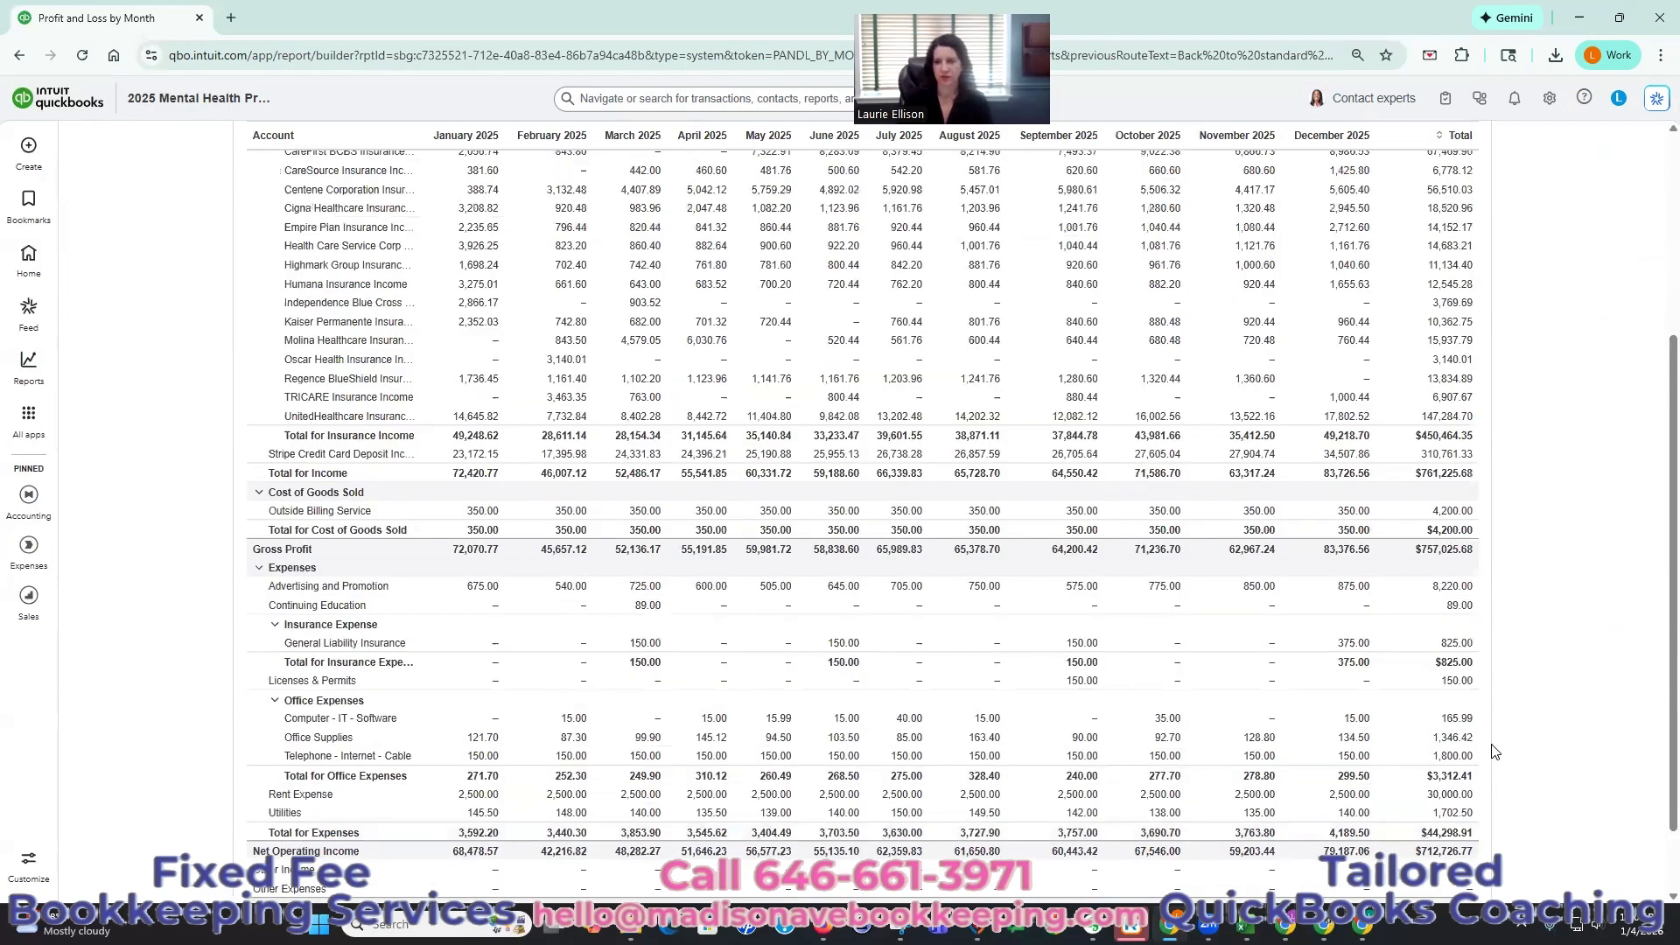
pyautogui.click(1442, 835)
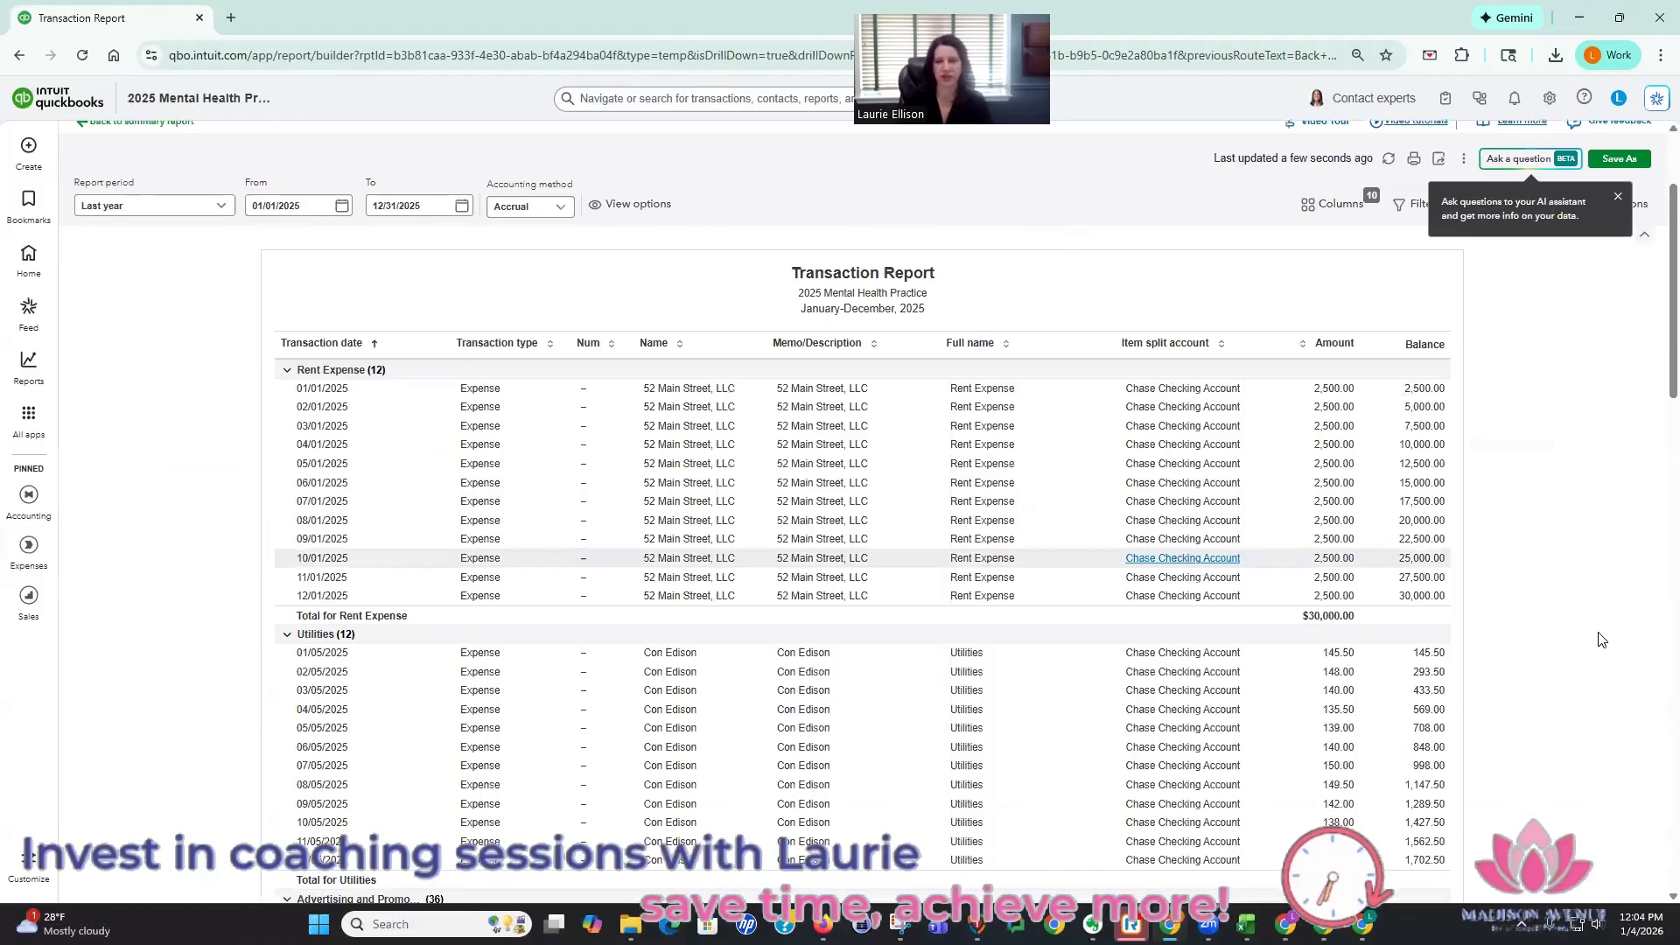
# - Examine the Transaction Report's expense categories to see which account, Chase Checking Account or Credit Card = Chase, paid each expense
pyautogui.scroll(-3, 1567, 612)
pyautogui.scroll(-1, 1534, 562)
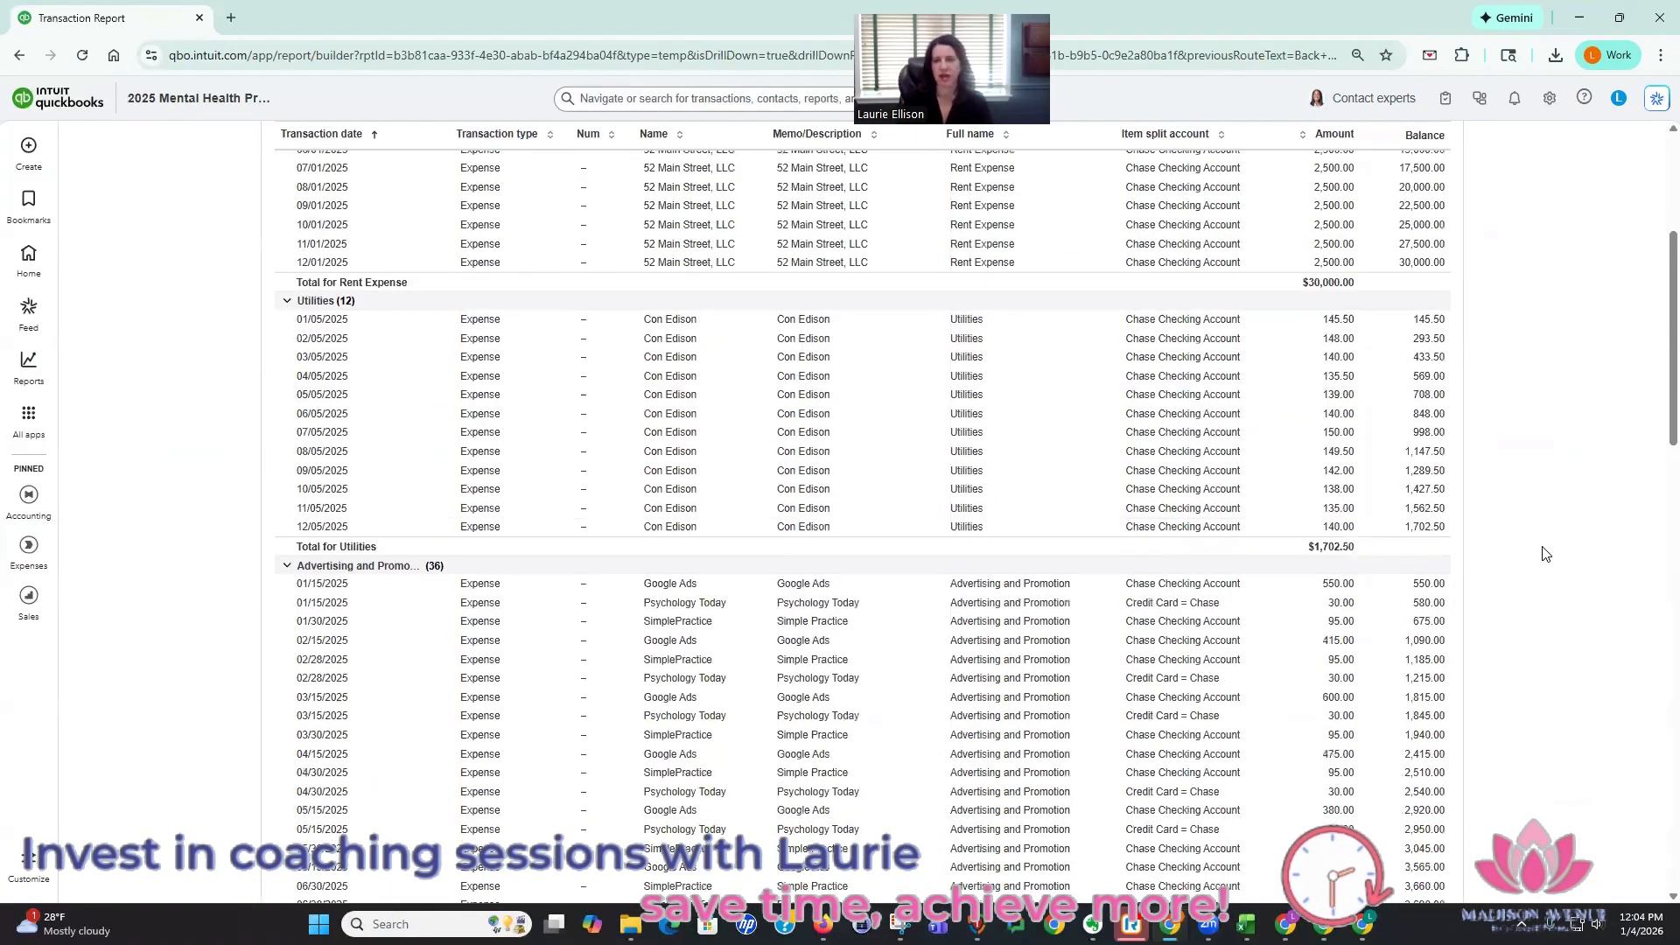
pyautogui.scroll(-2, 1185, 412)
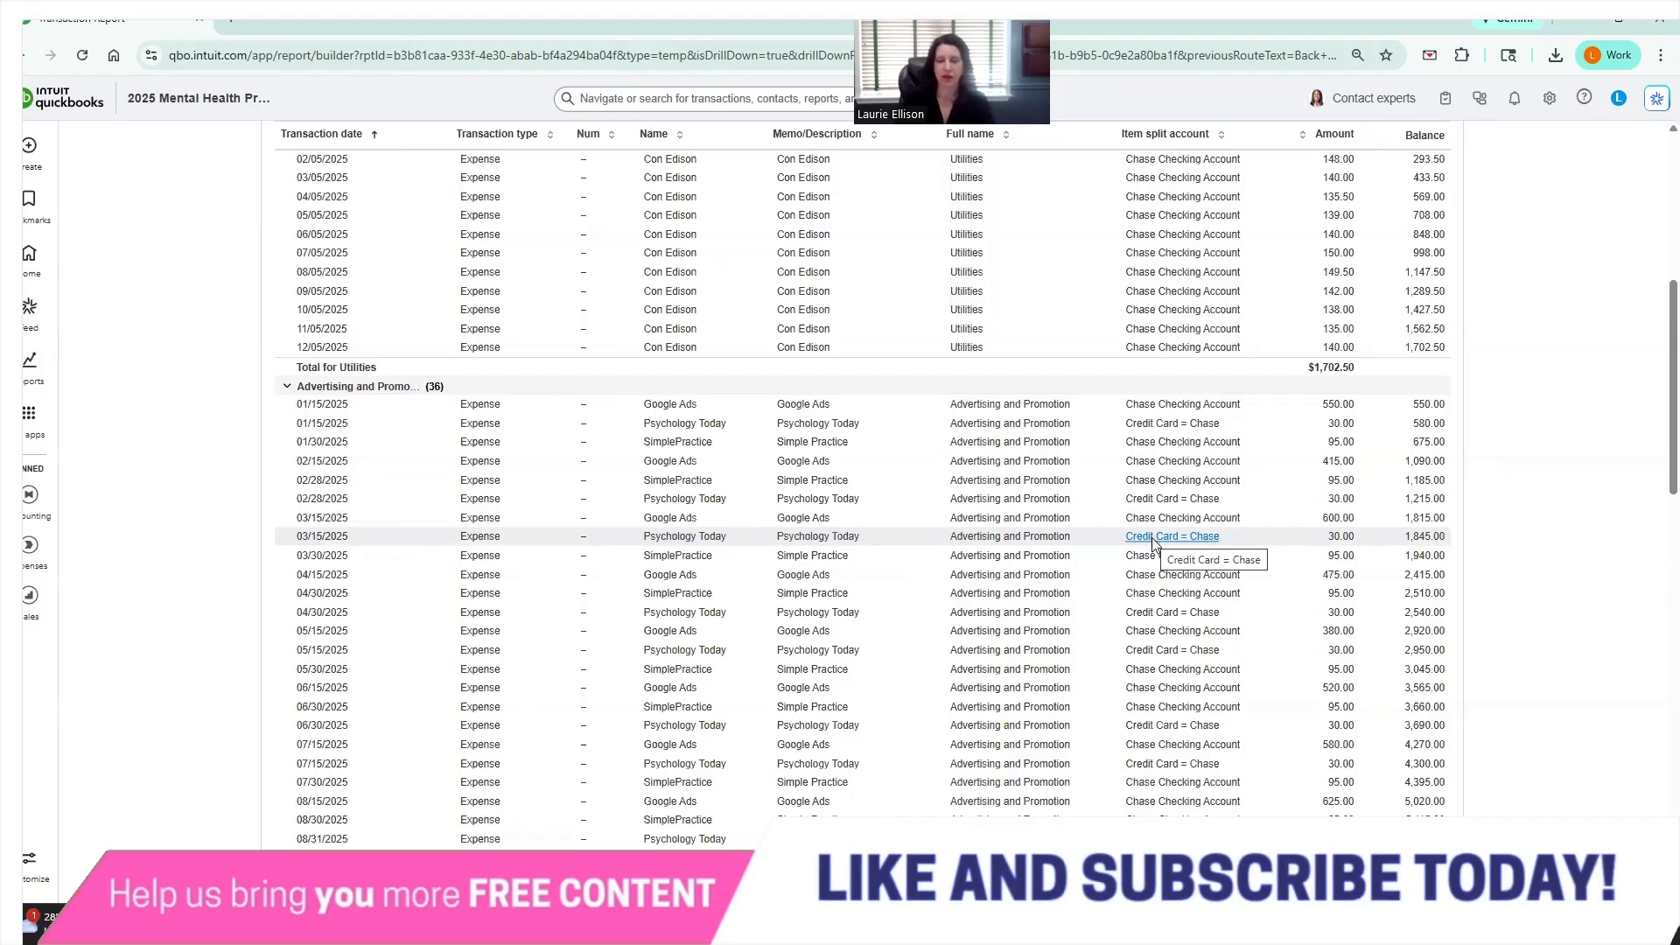
pyautogui.scroll(-3, 1154, 544)
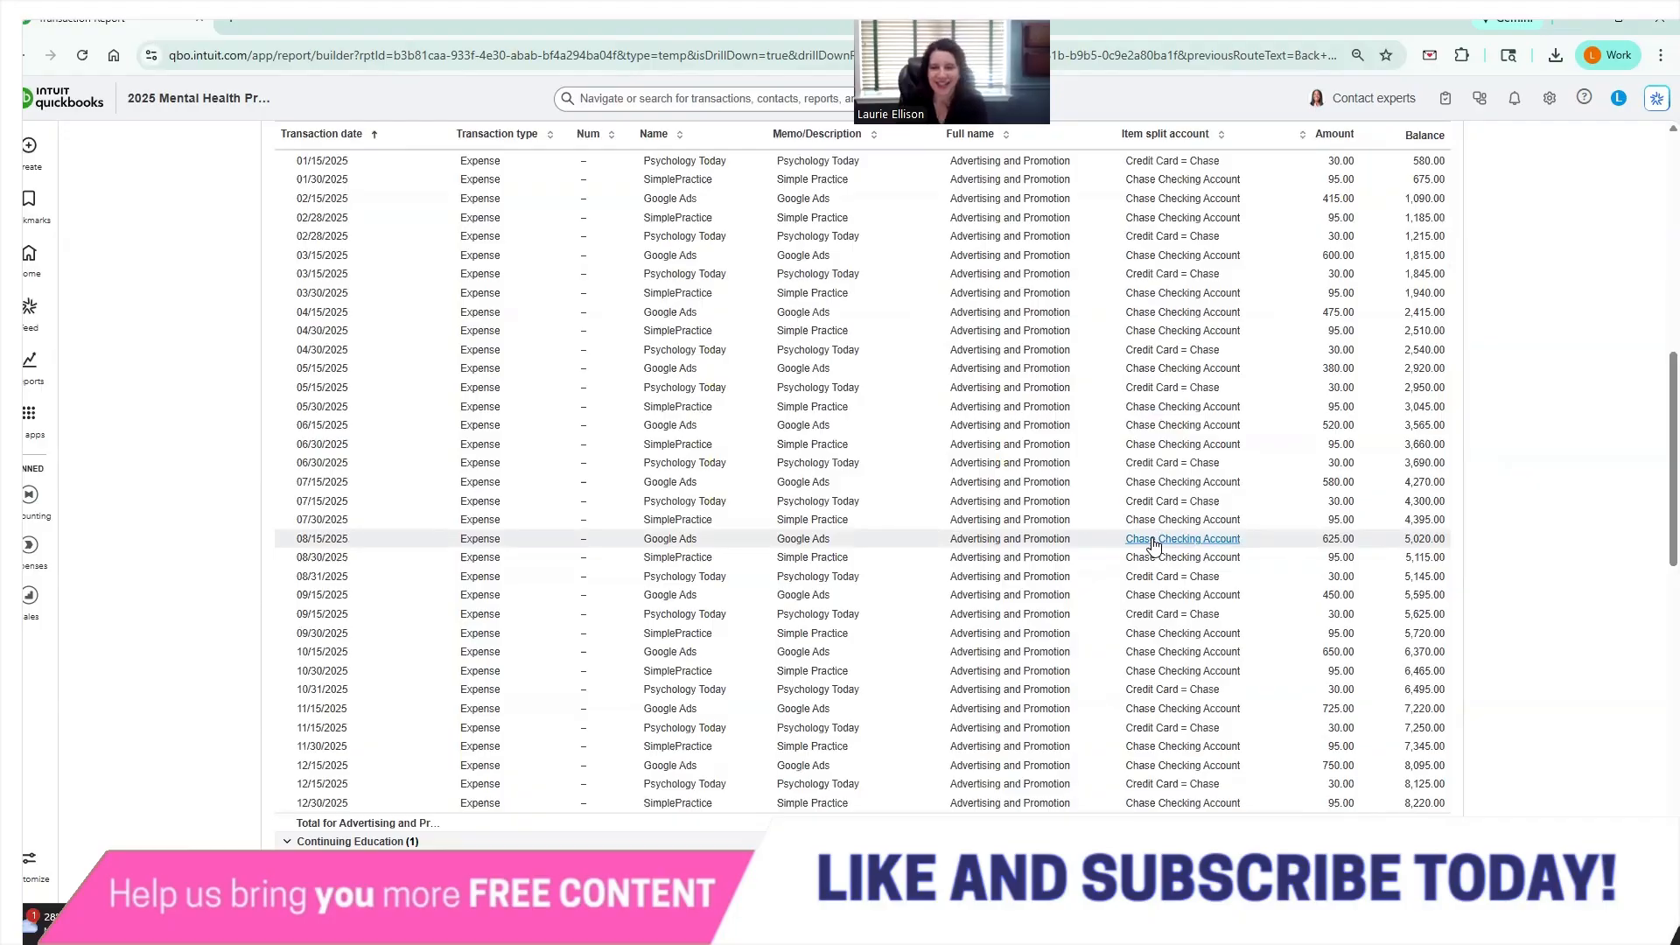
pyautogui.scroll(-1, 1154, 544)
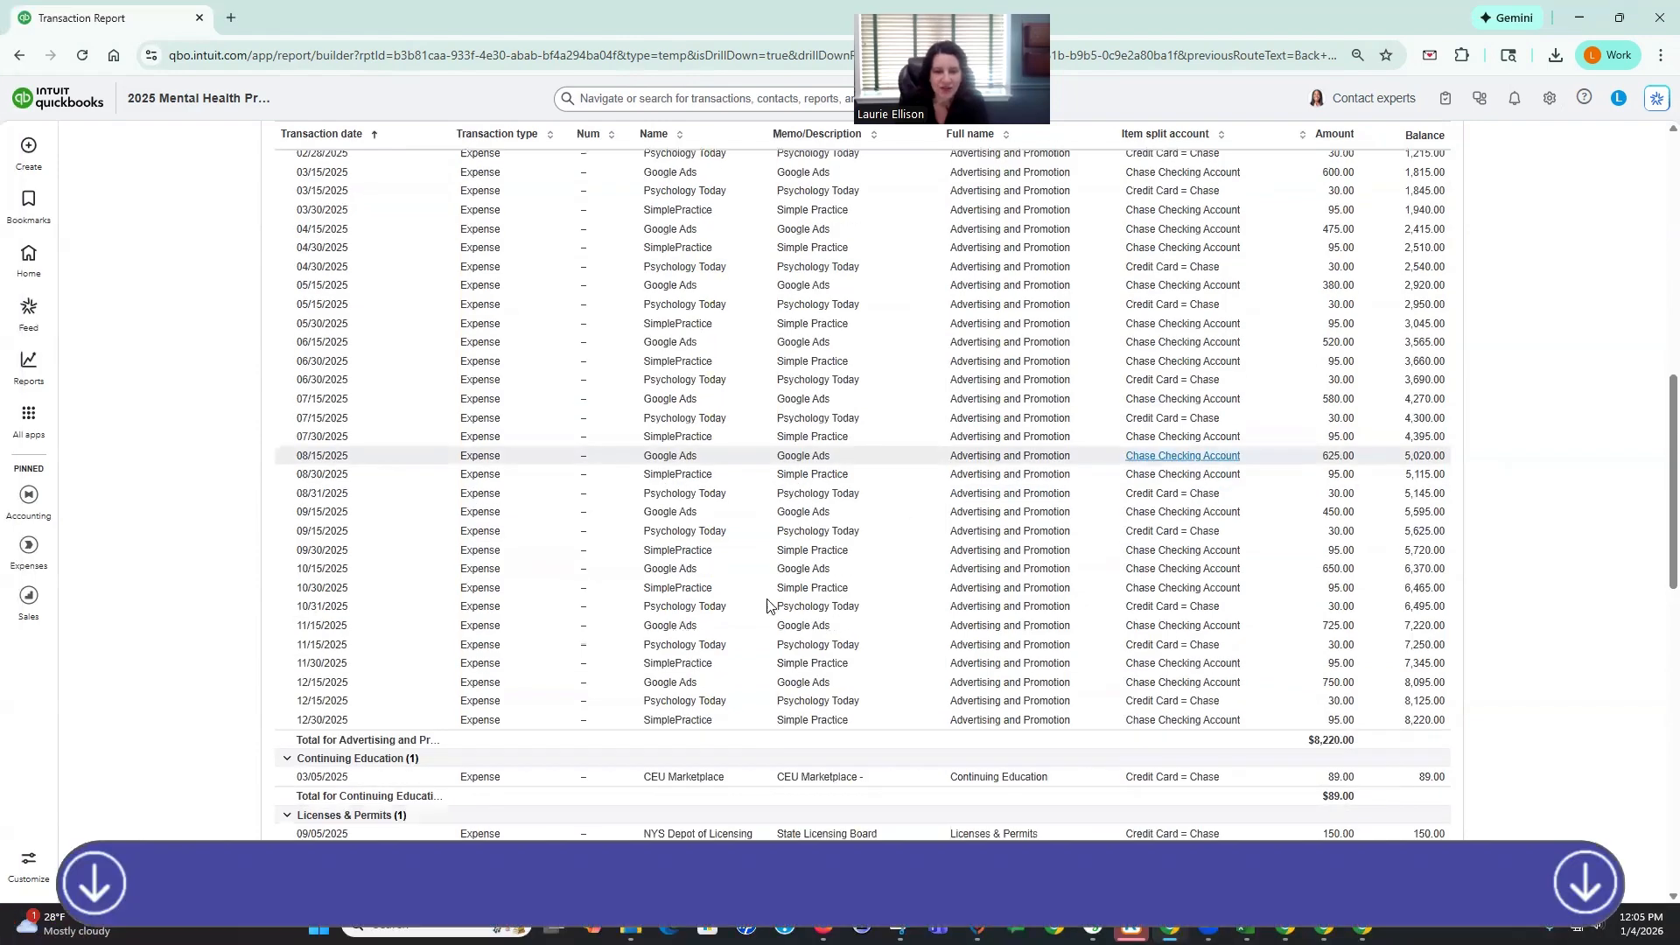
pyautogui.scroll(-2, 897, 612)
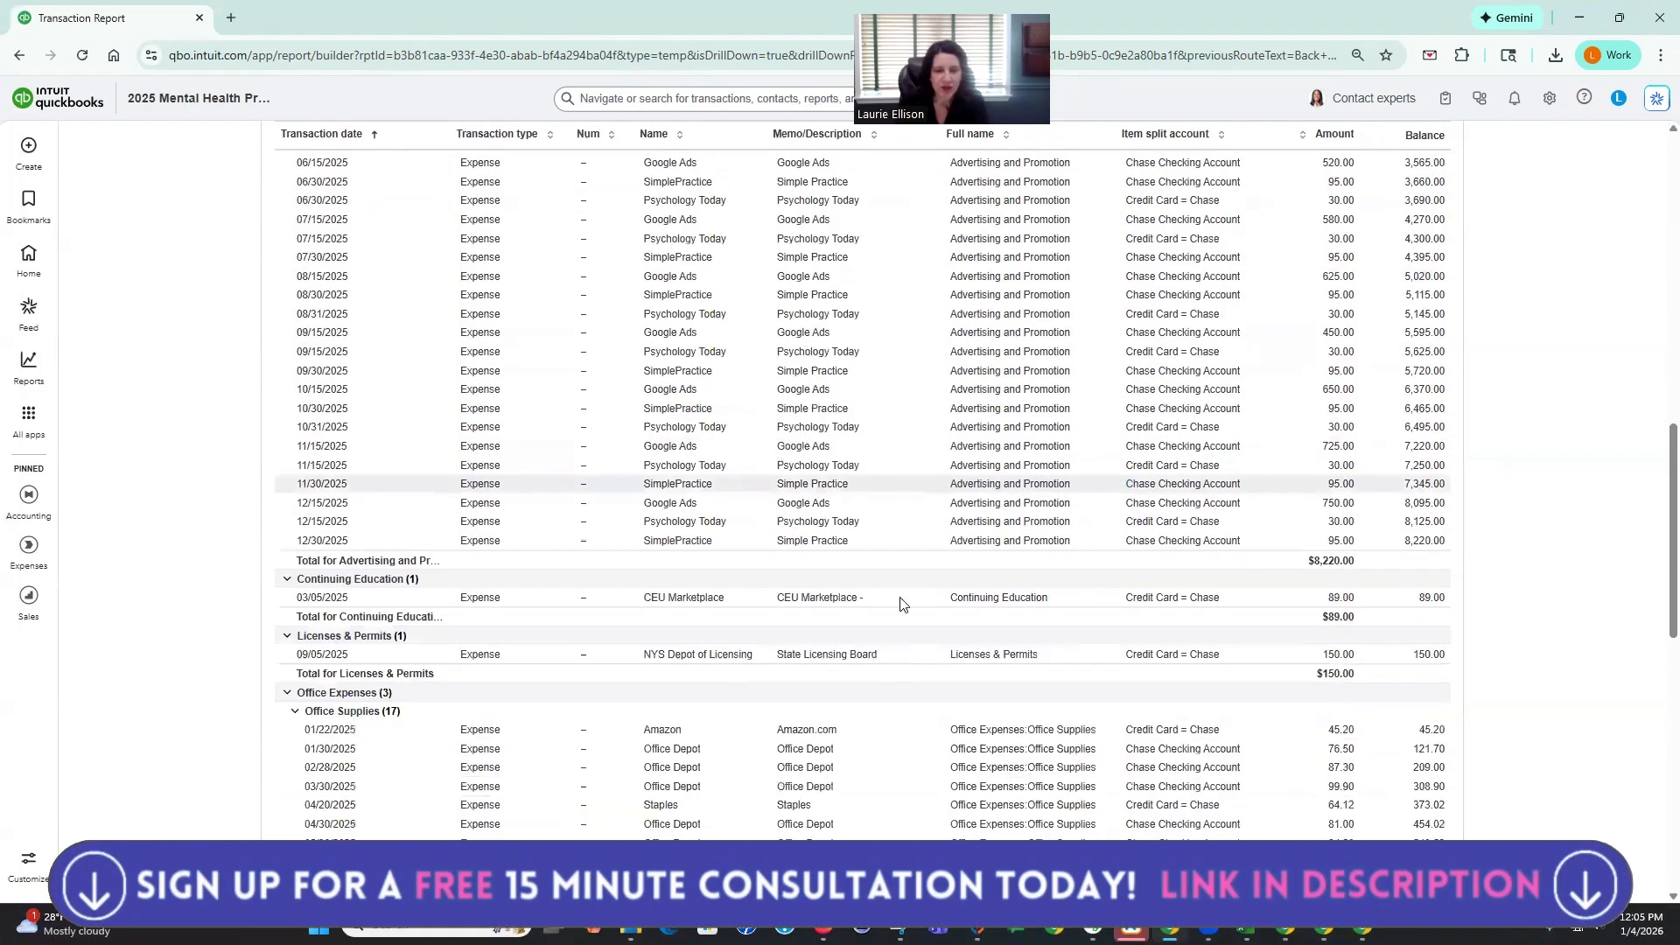
# - Check which account paid the Continuing Education, Licenses & Permits, Office Expenses and Insurance Expense transactions in the Transaction Report
pyautogui.scroll(-3, 675, 480)
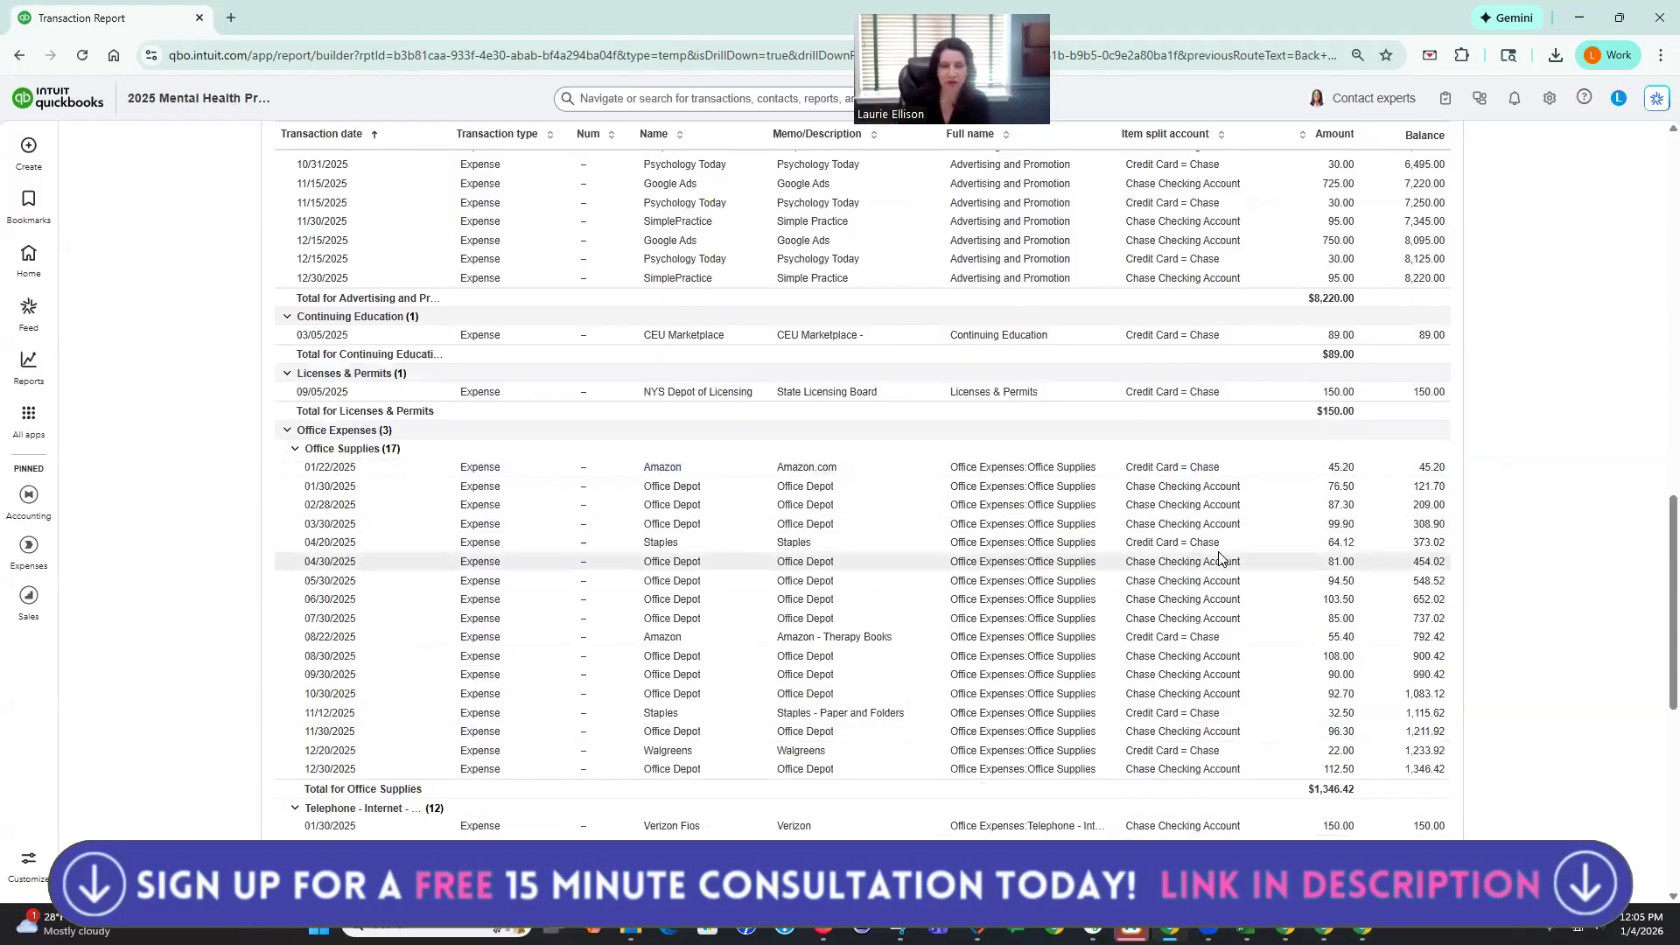
pyautogui.scroll(-4, 1221, 558)
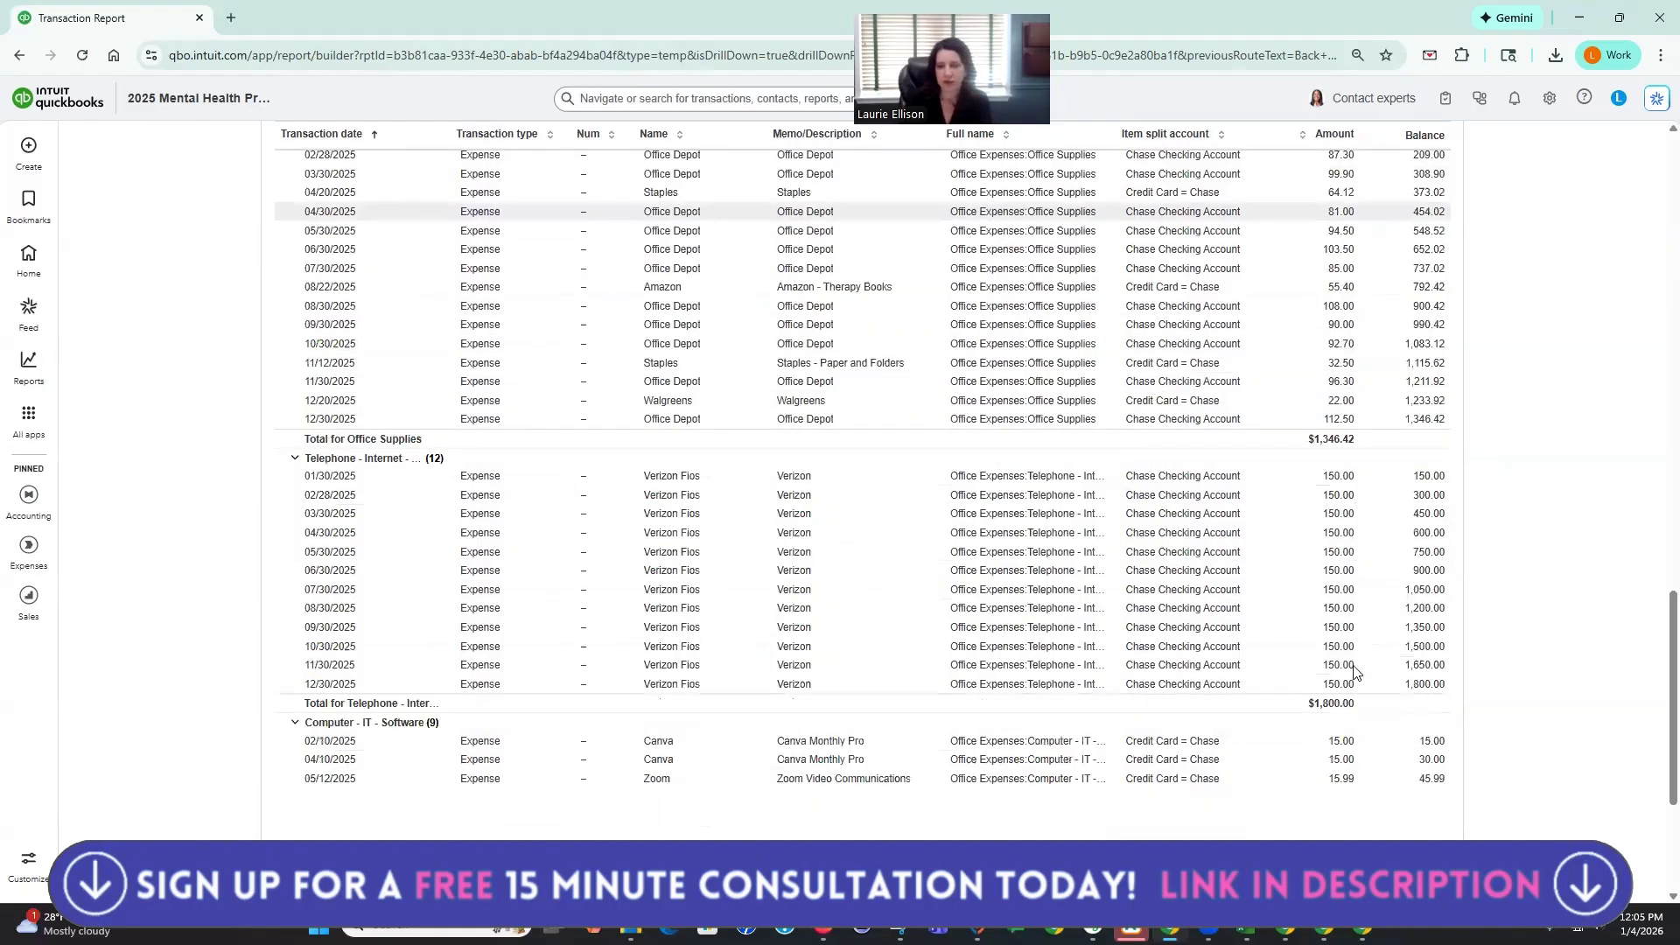
pyautogui.scroll(-3, 1343, 686)
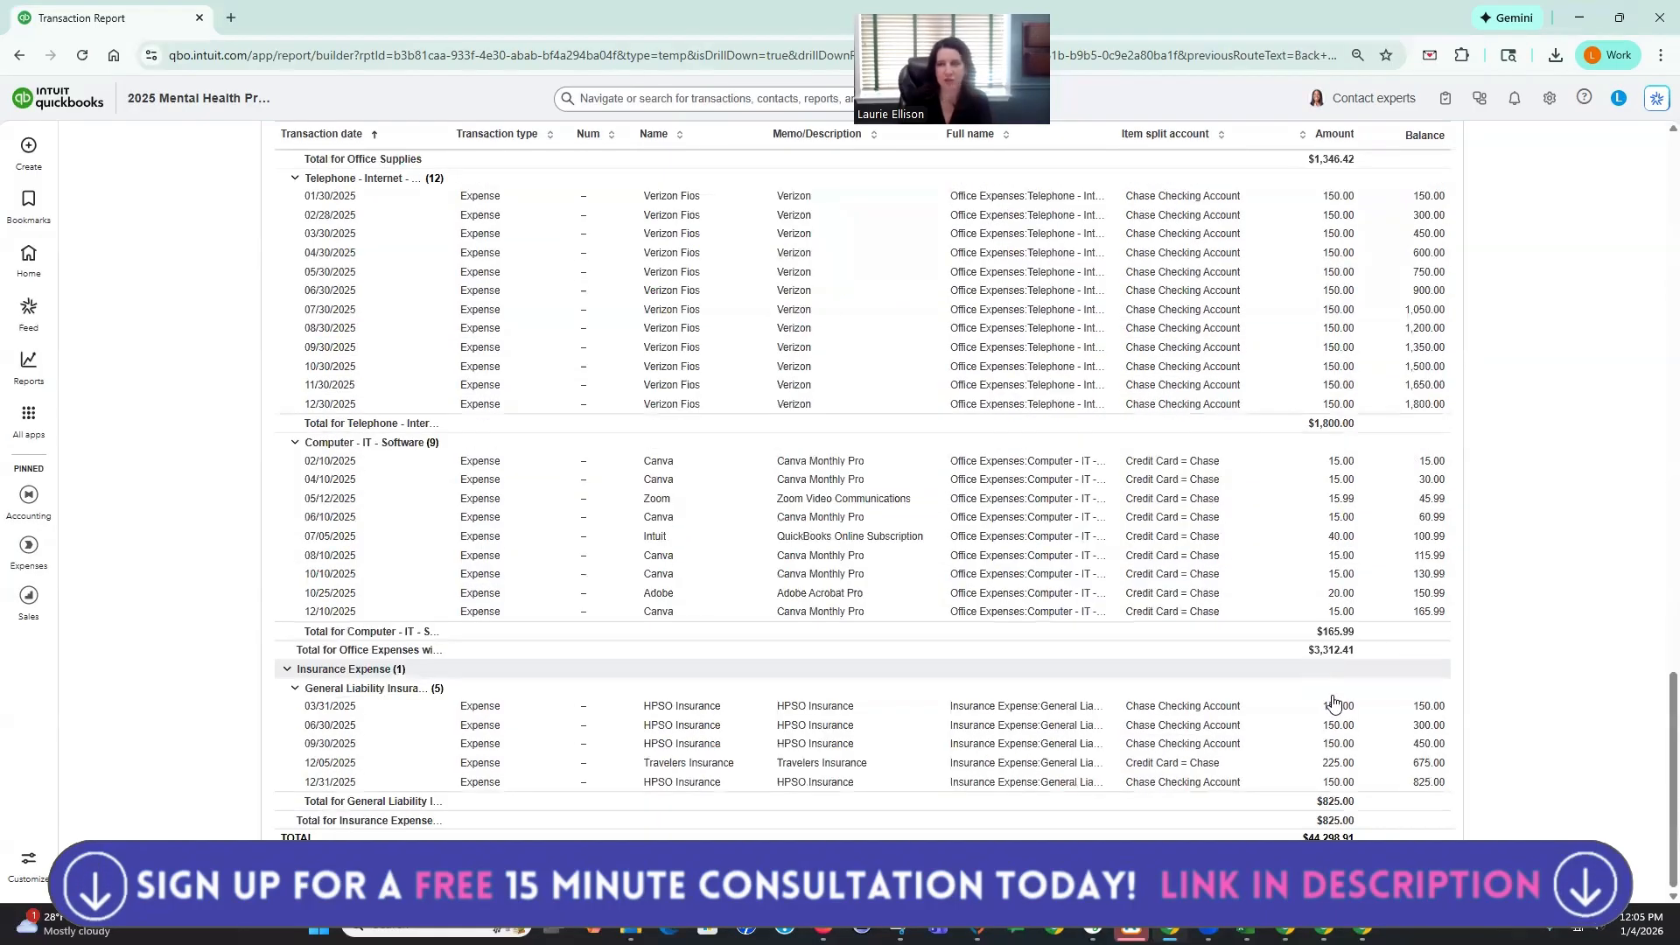
pyautogui.scroll(8, 1321, 698)
pyautogui.scroll(5, 1304, 696)
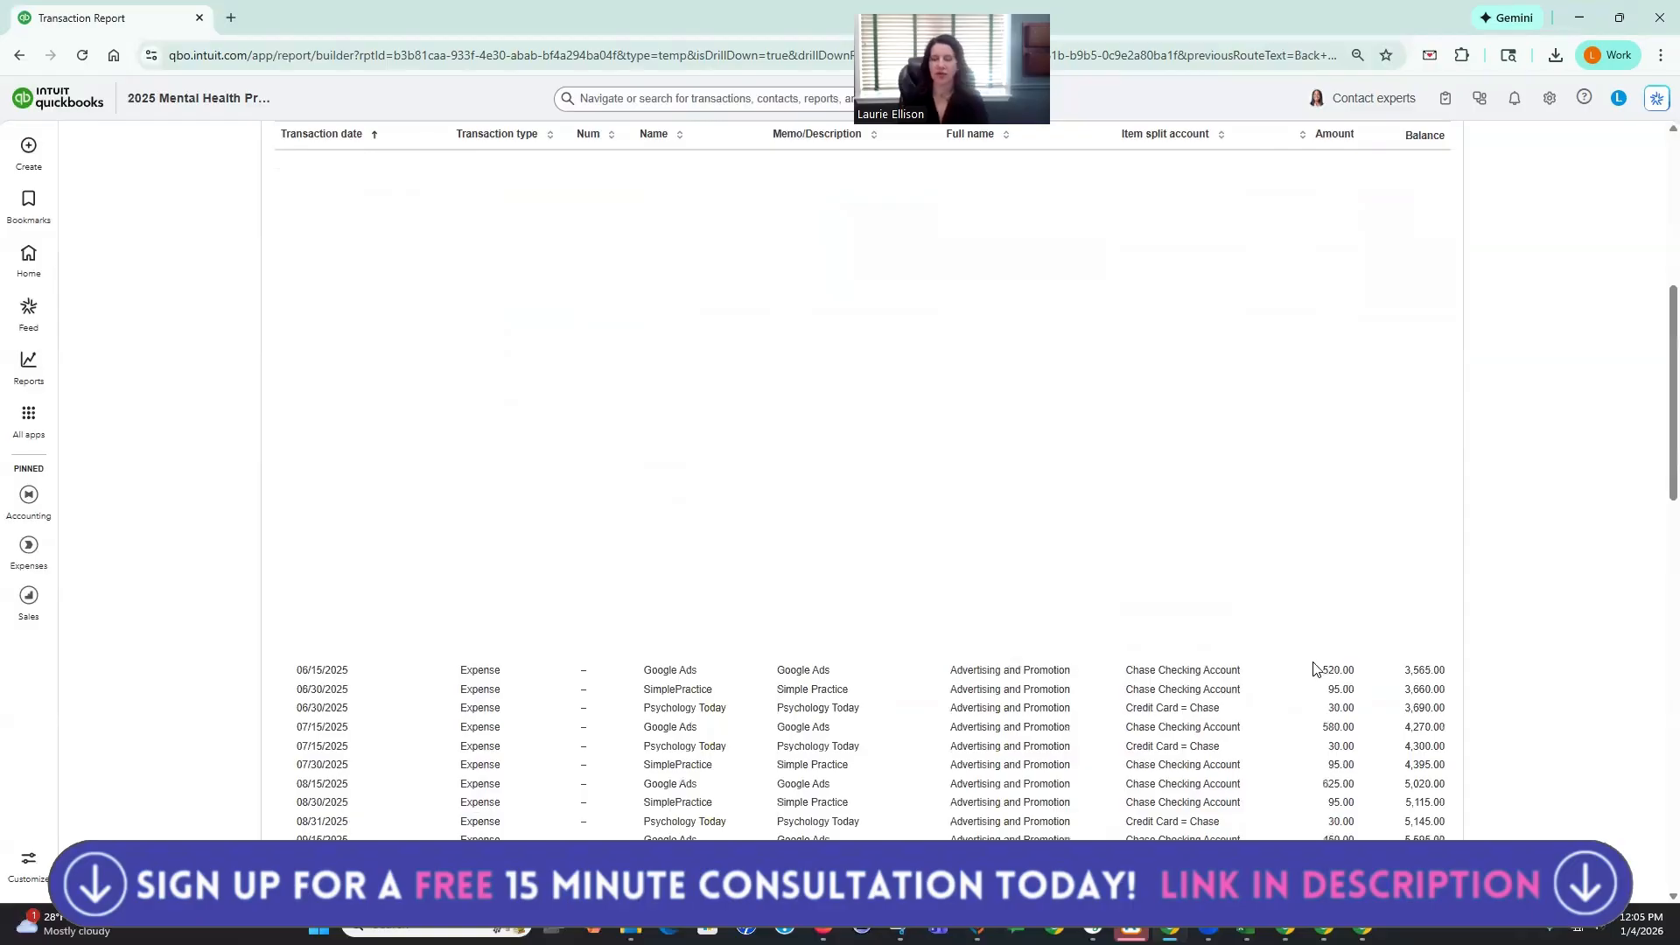
pyautogui.scroll(10, 1313, 669)
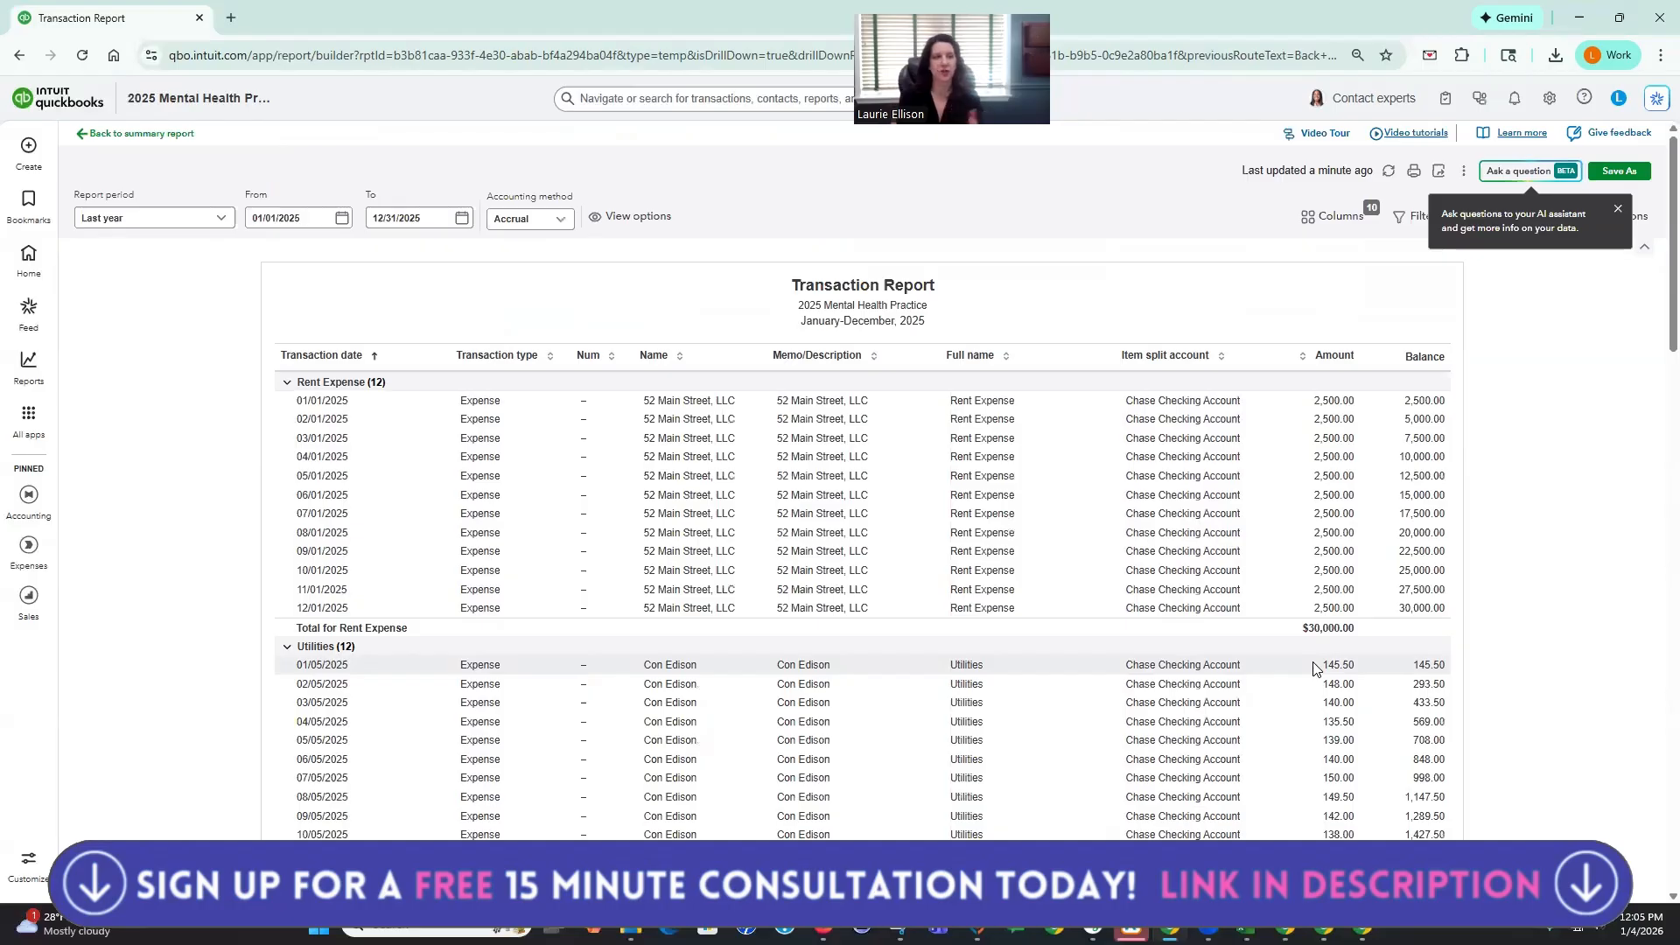
# - Open the standard Profit and Loss report, set its report period to Last year, and review its income, expenses and net income
pyautogui.moveTo(29, 363)
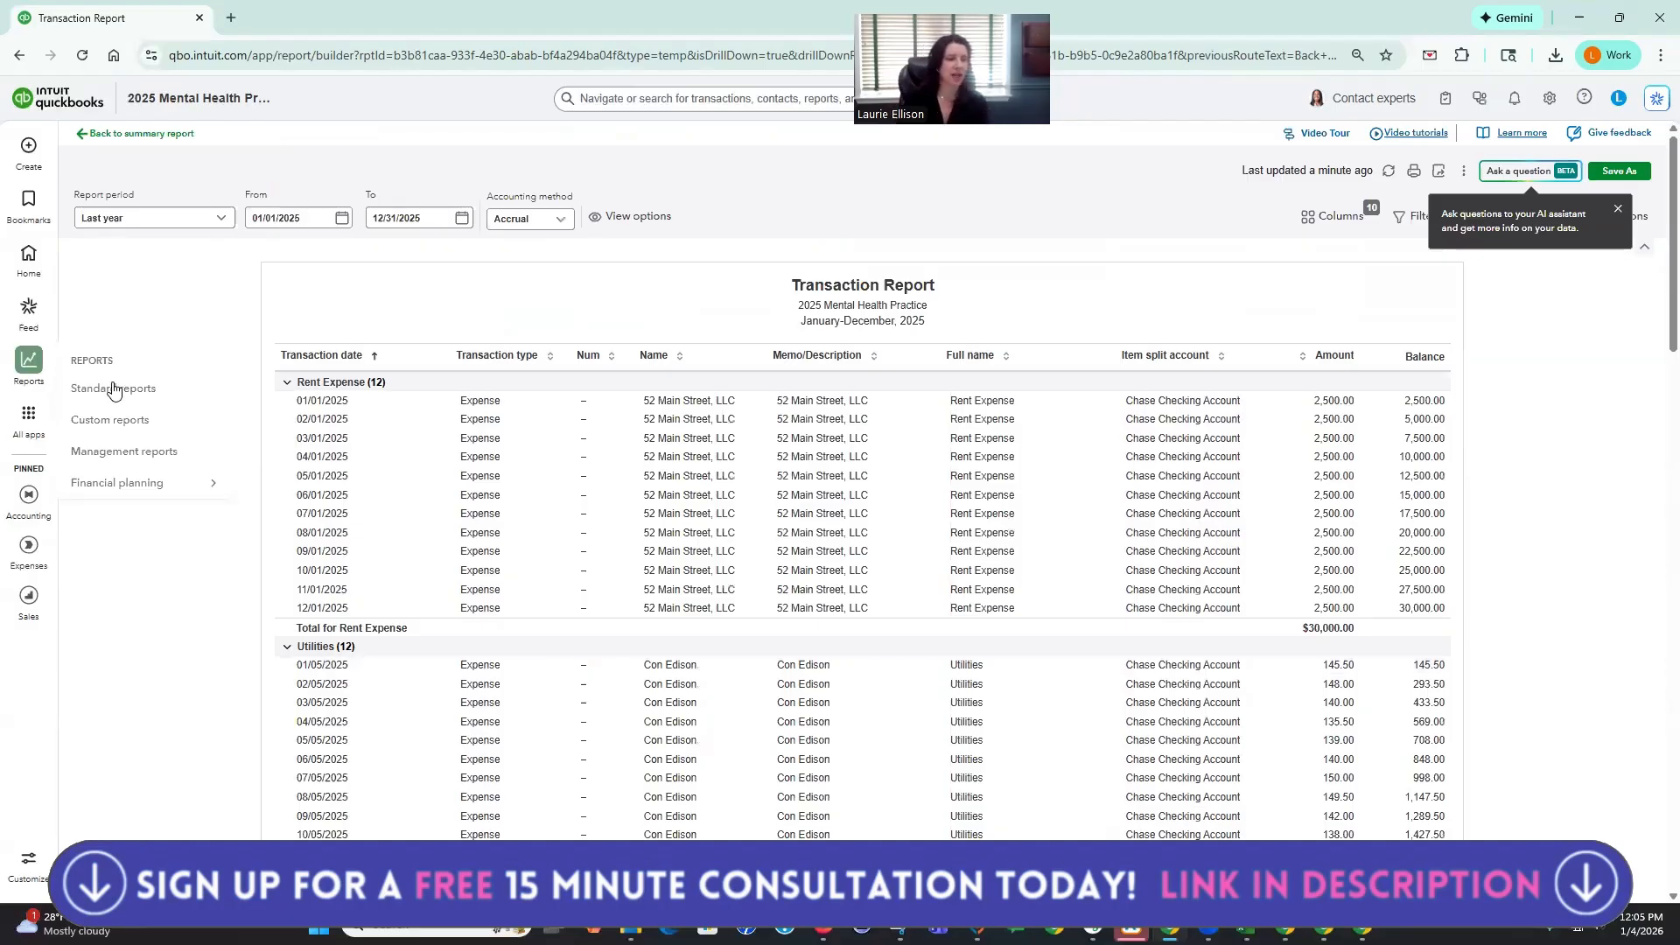
pyautogui.click(114, 389)
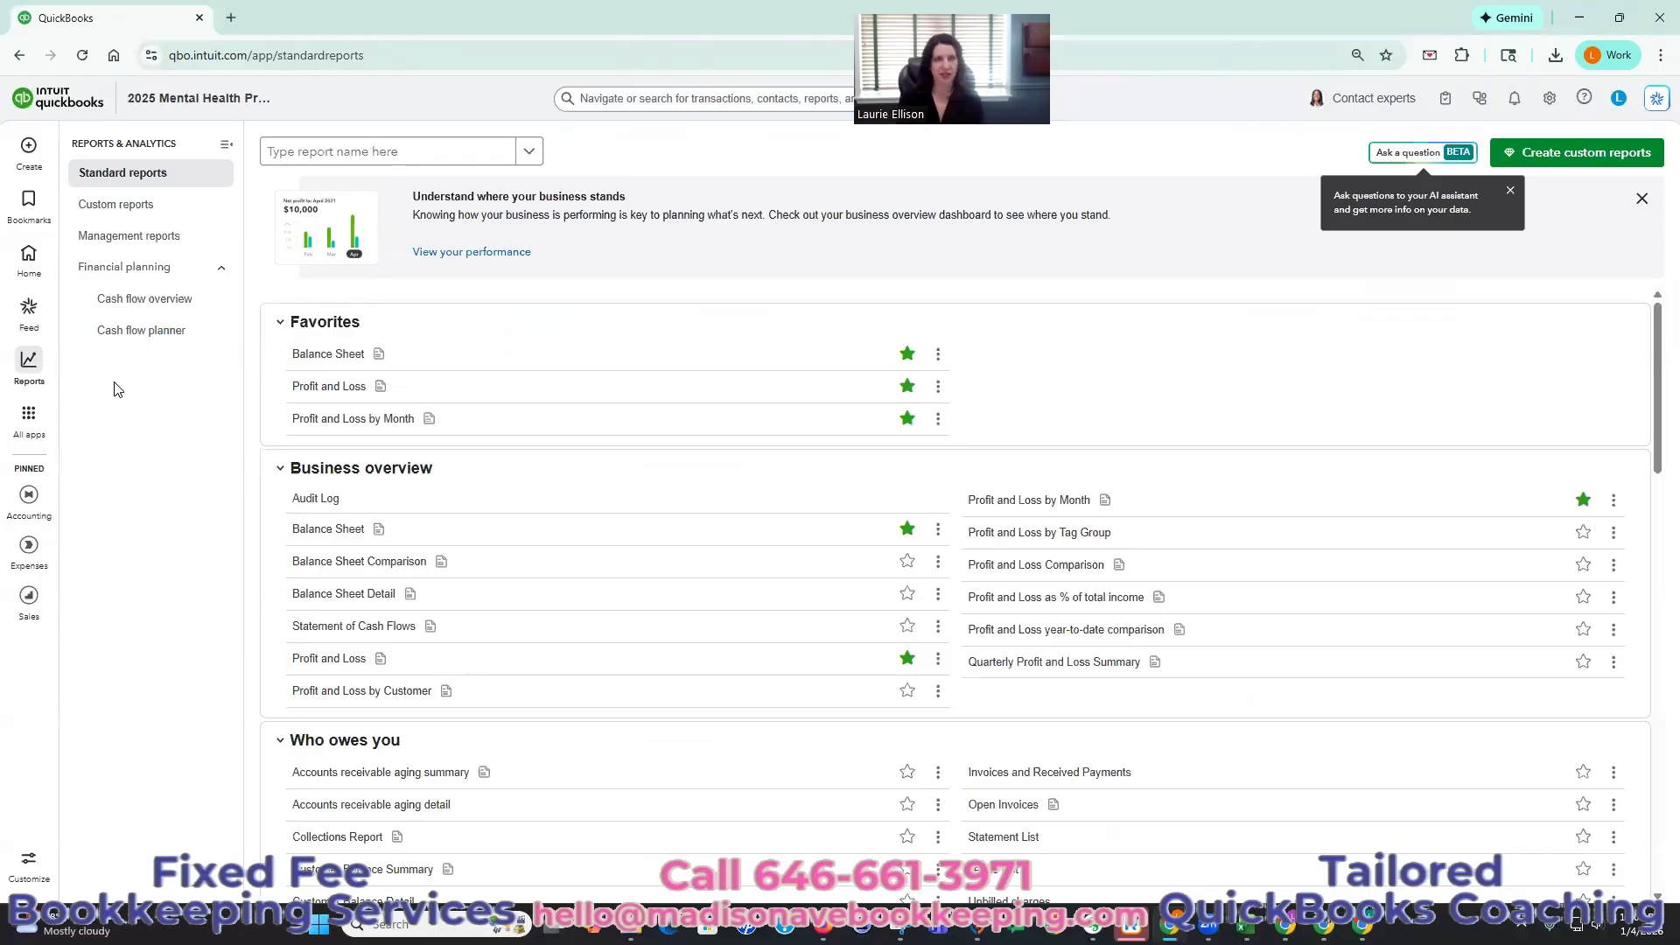
pyautogui.click(331, 387)
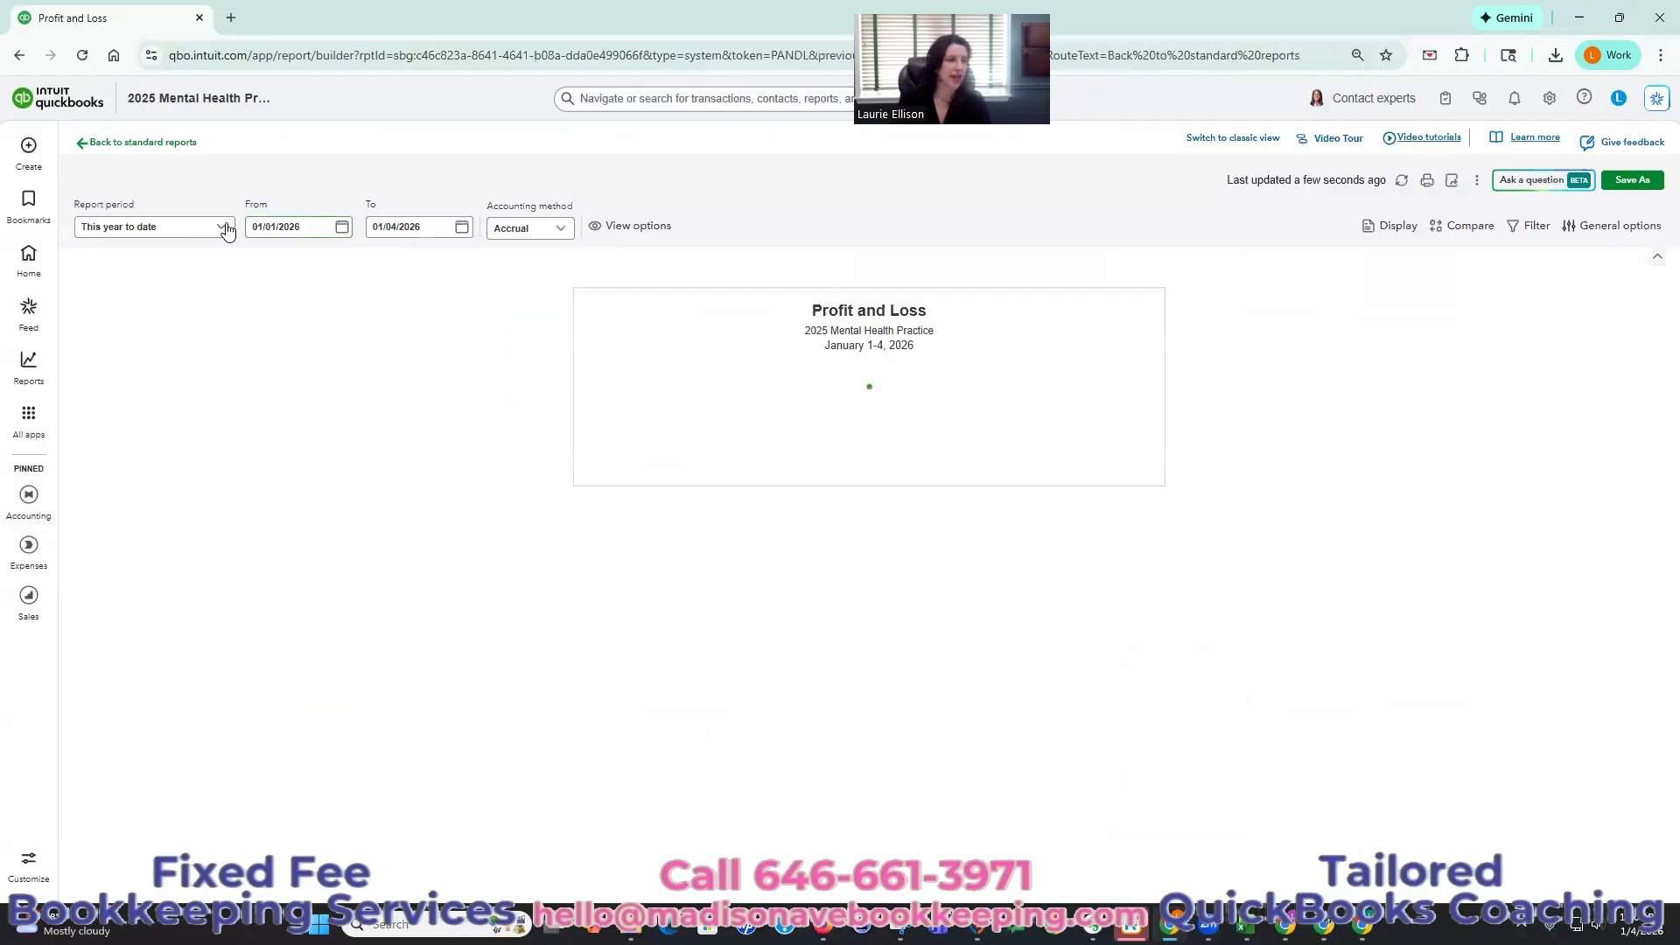
pyautogui.click(221, 227)
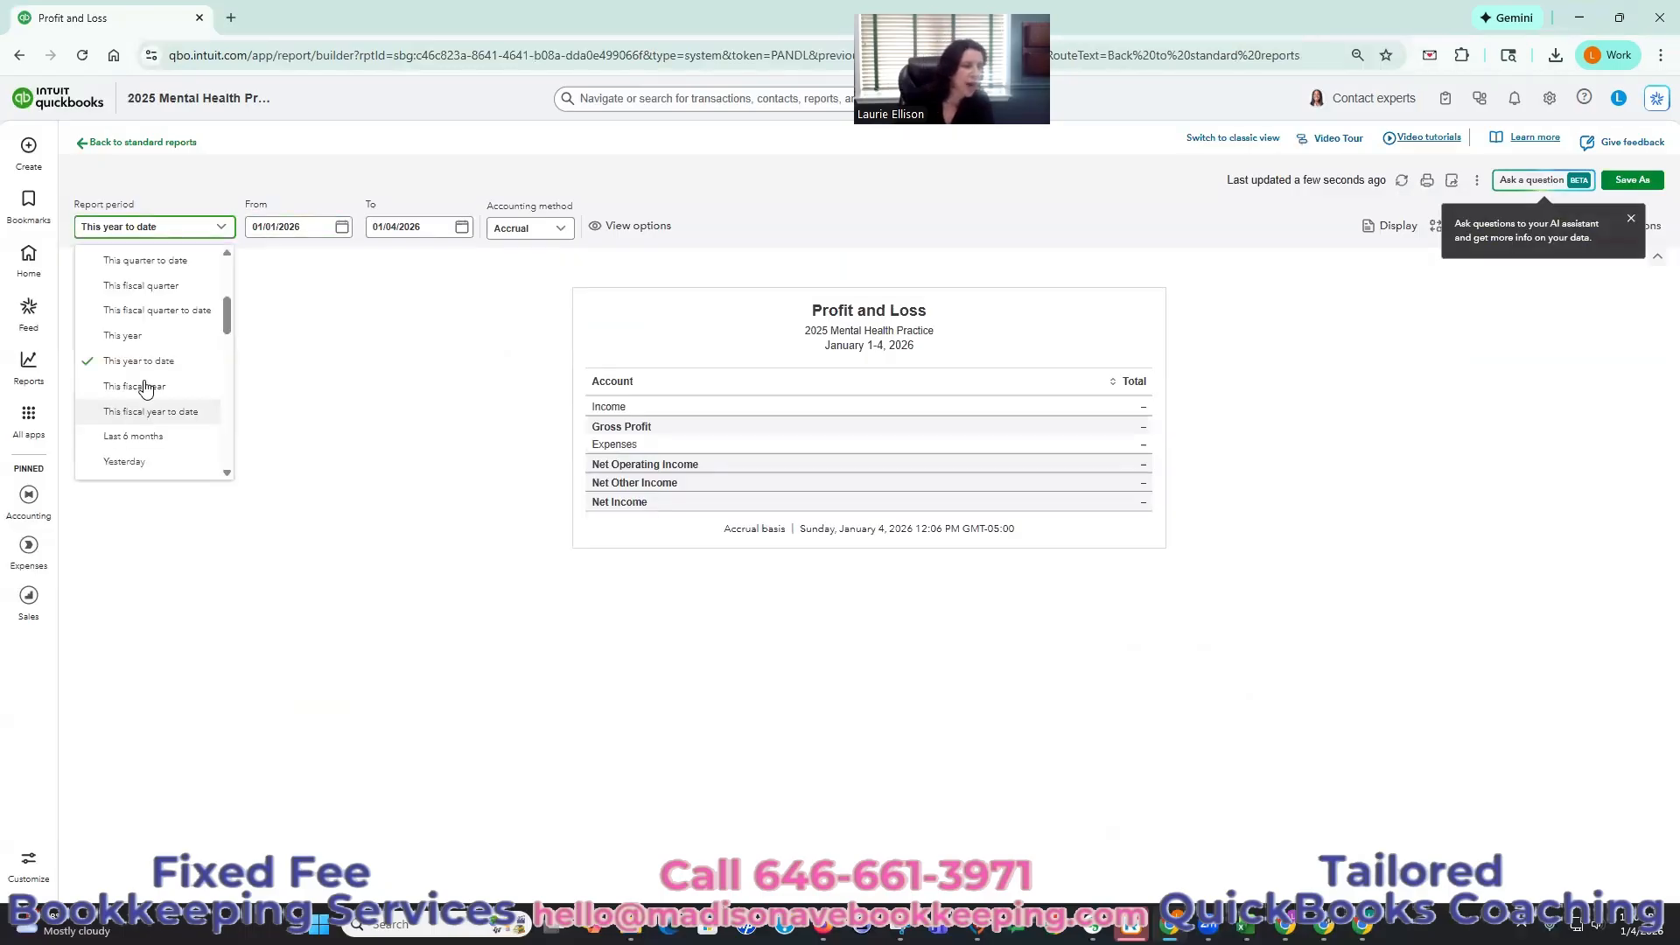
pyautogui.scroll(-2, 146, 384)
pyautogui.scroll(-2, 145, 385)
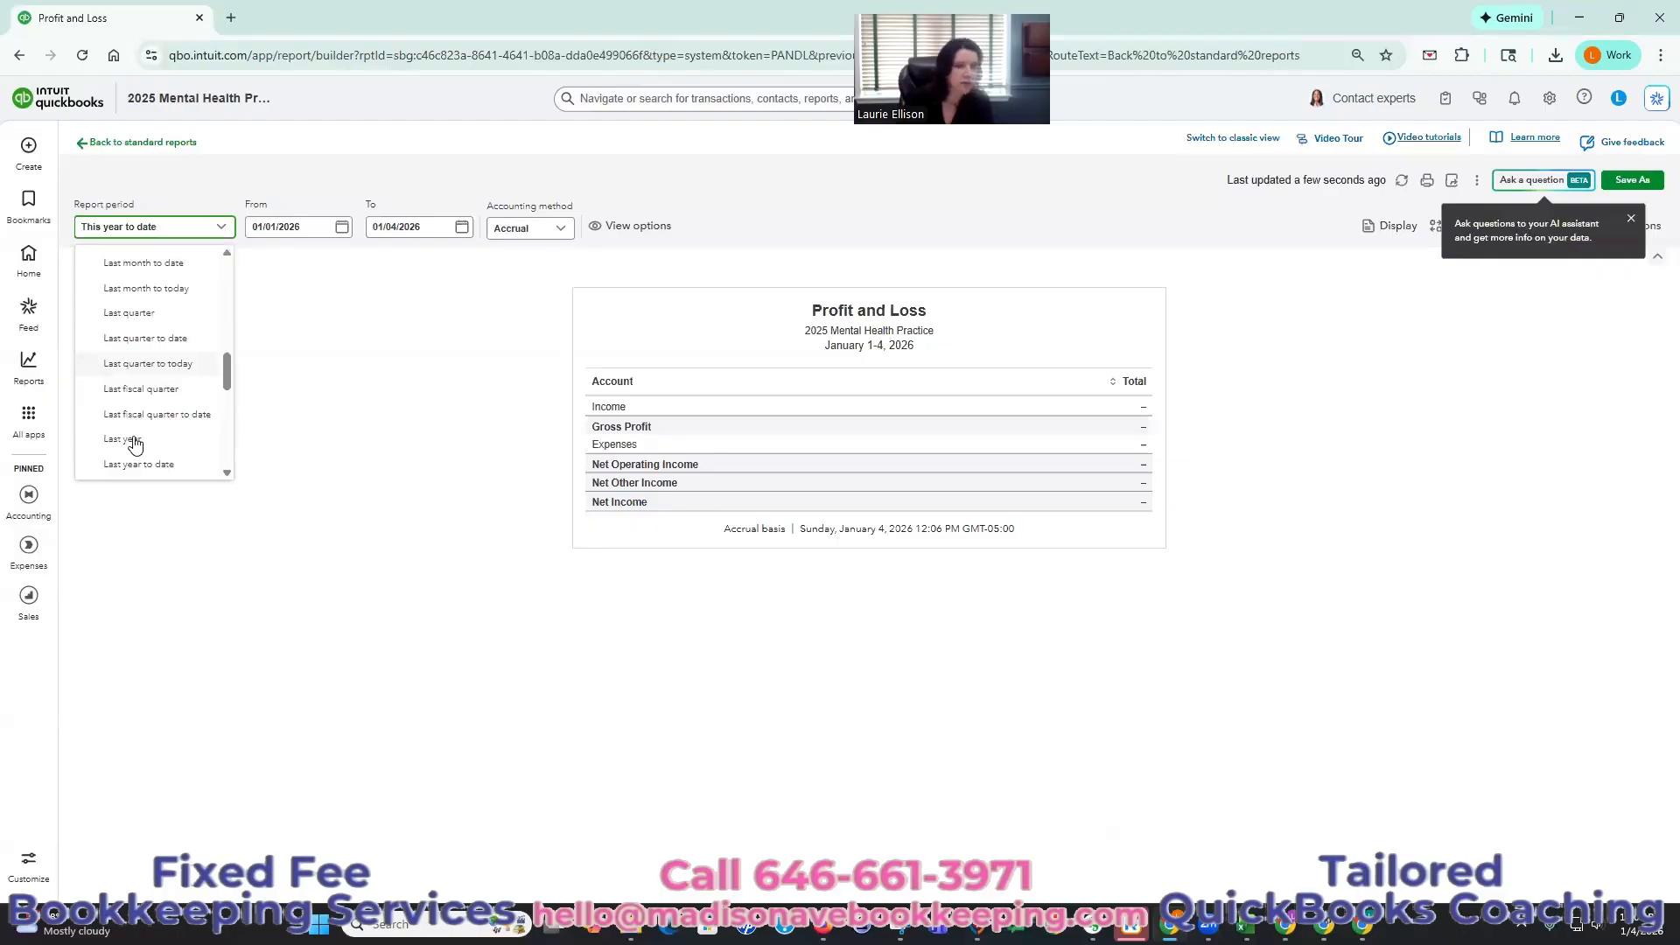
pyautogui.click(1630, 218)
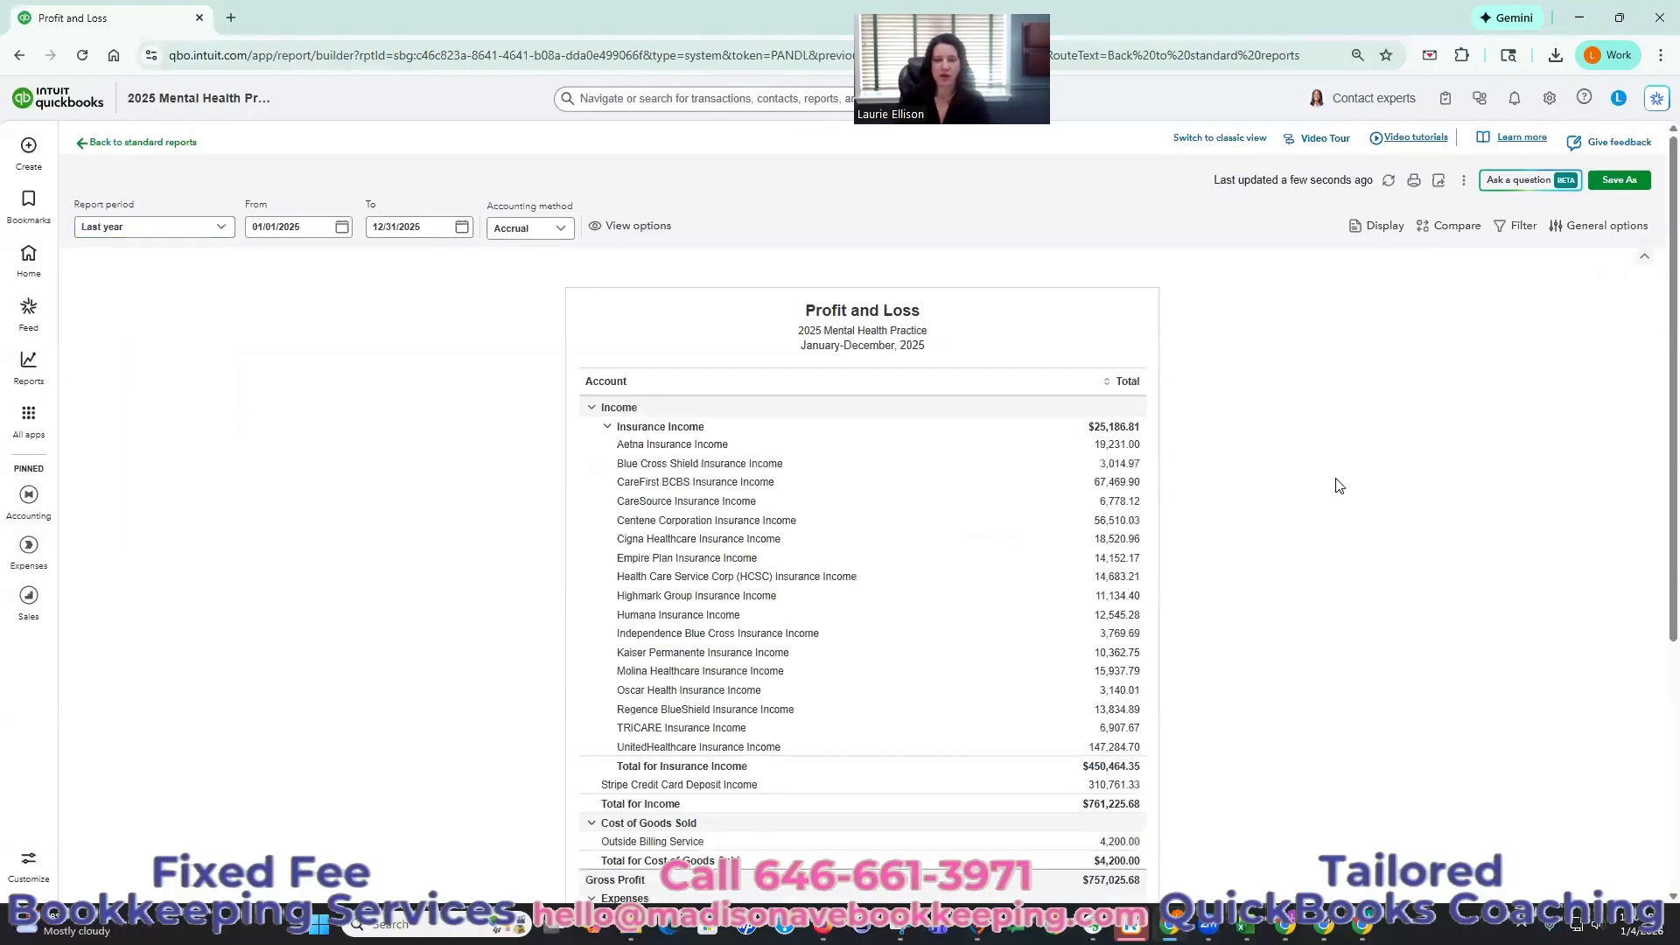
pyautogui.scroll(-2, 1338, 486)
pyautogui.scroll(-2, 1338, 487)
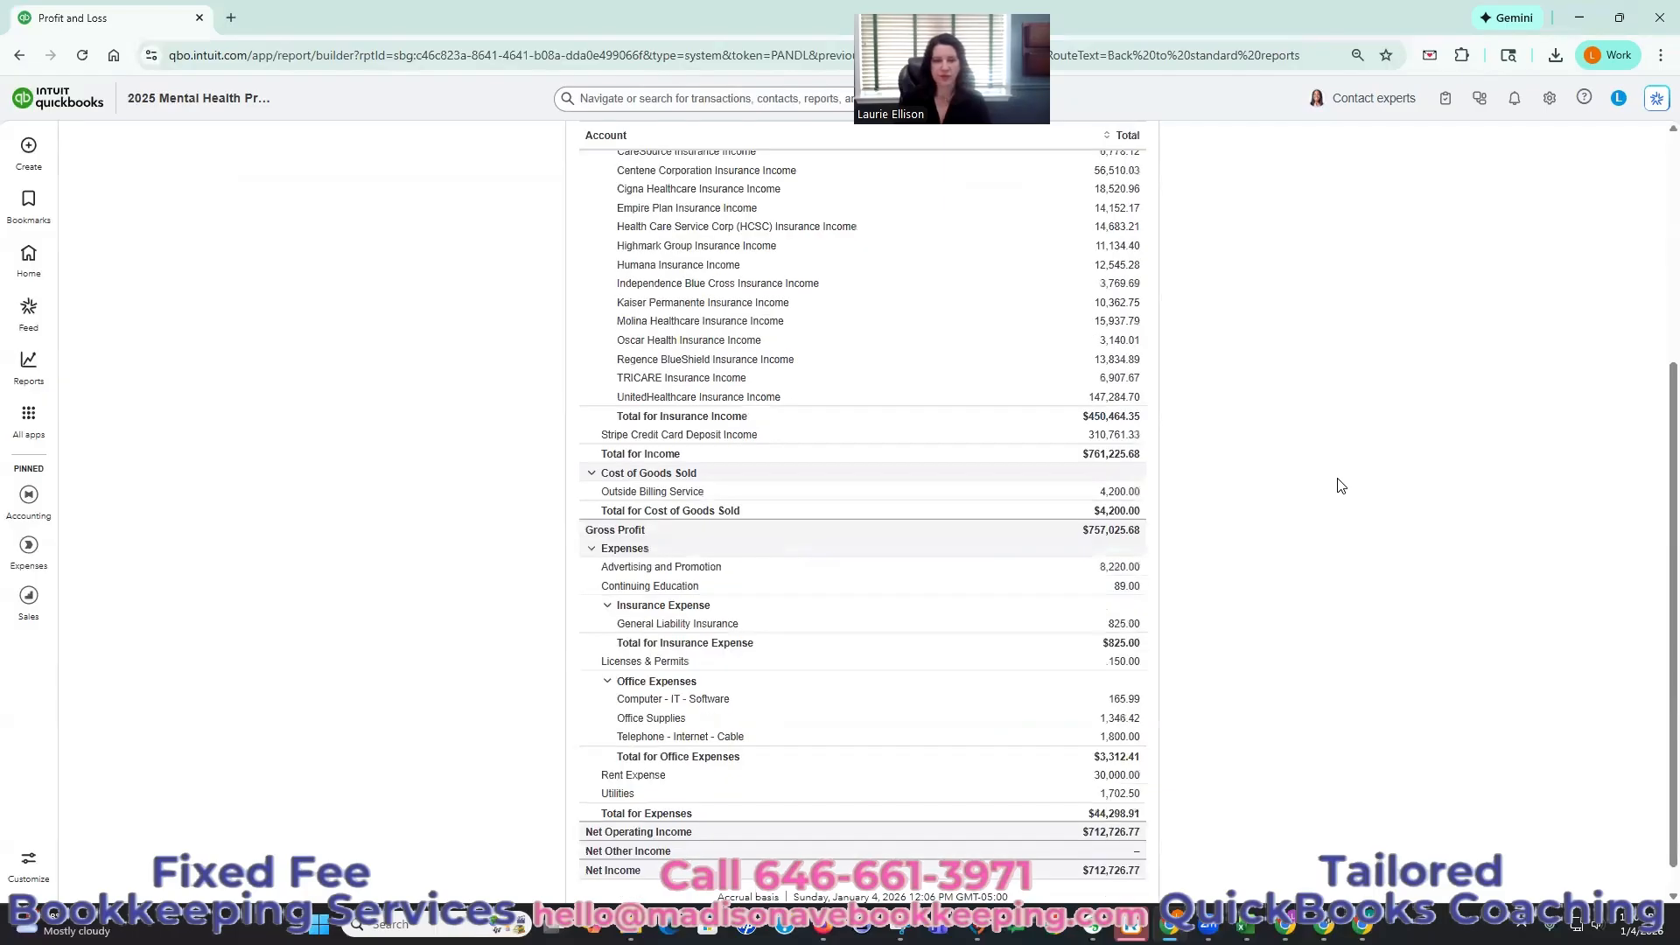
pyautogui.scroll(-1, 1338, 487)
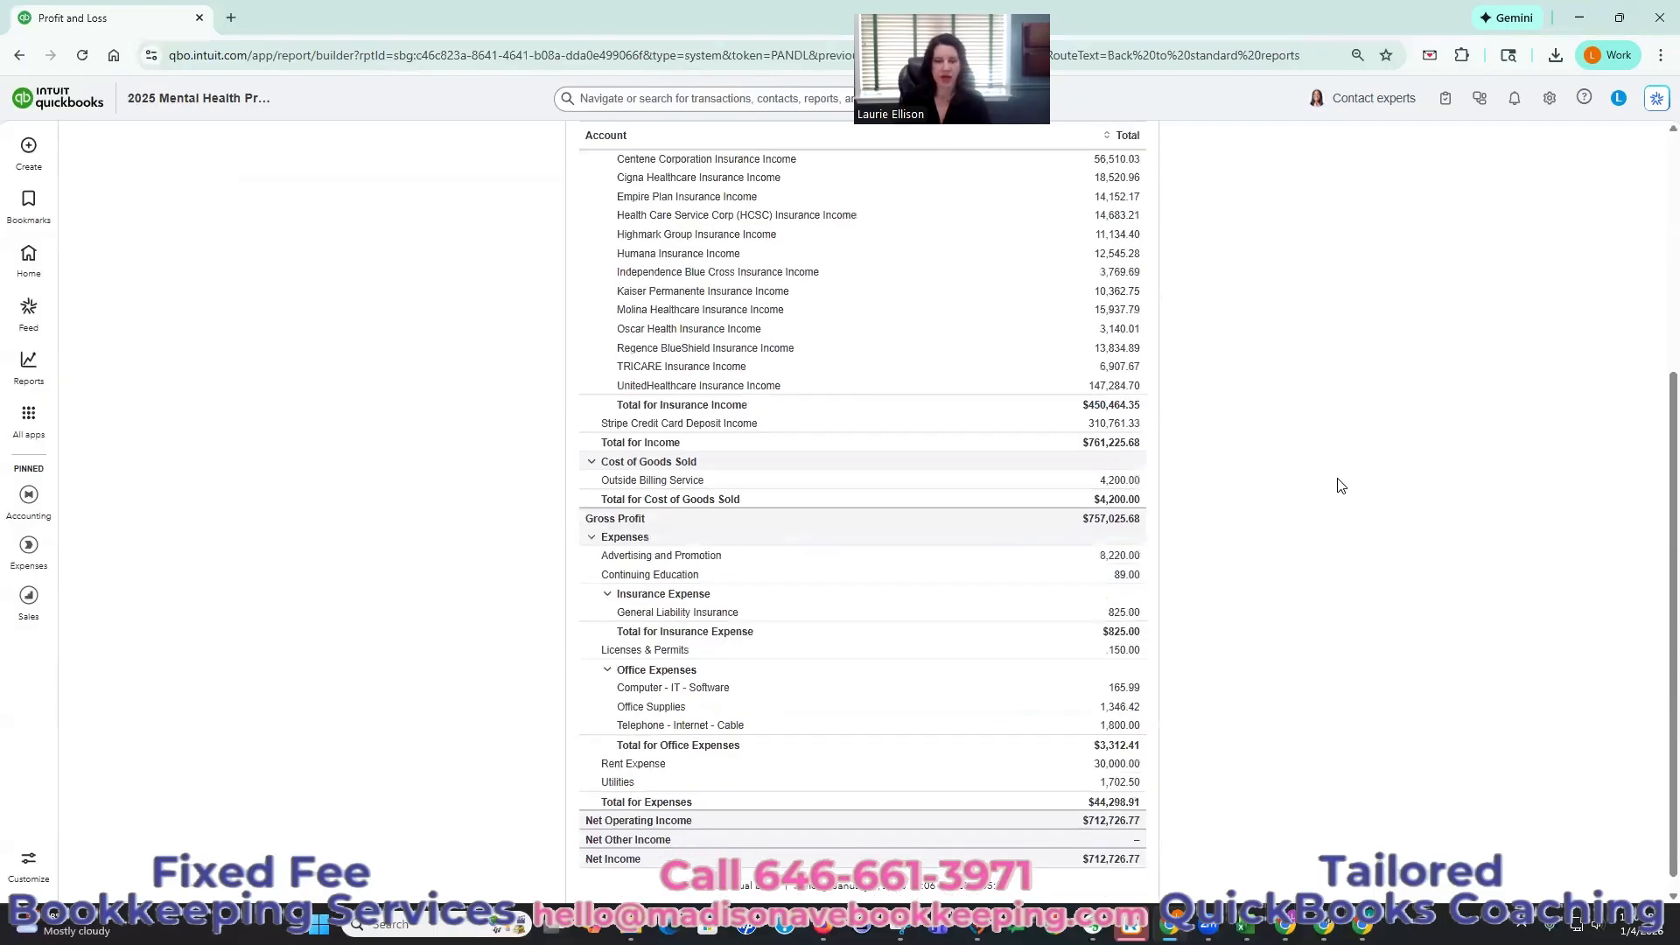
pyautogui.scroll(-1, 980, 757)
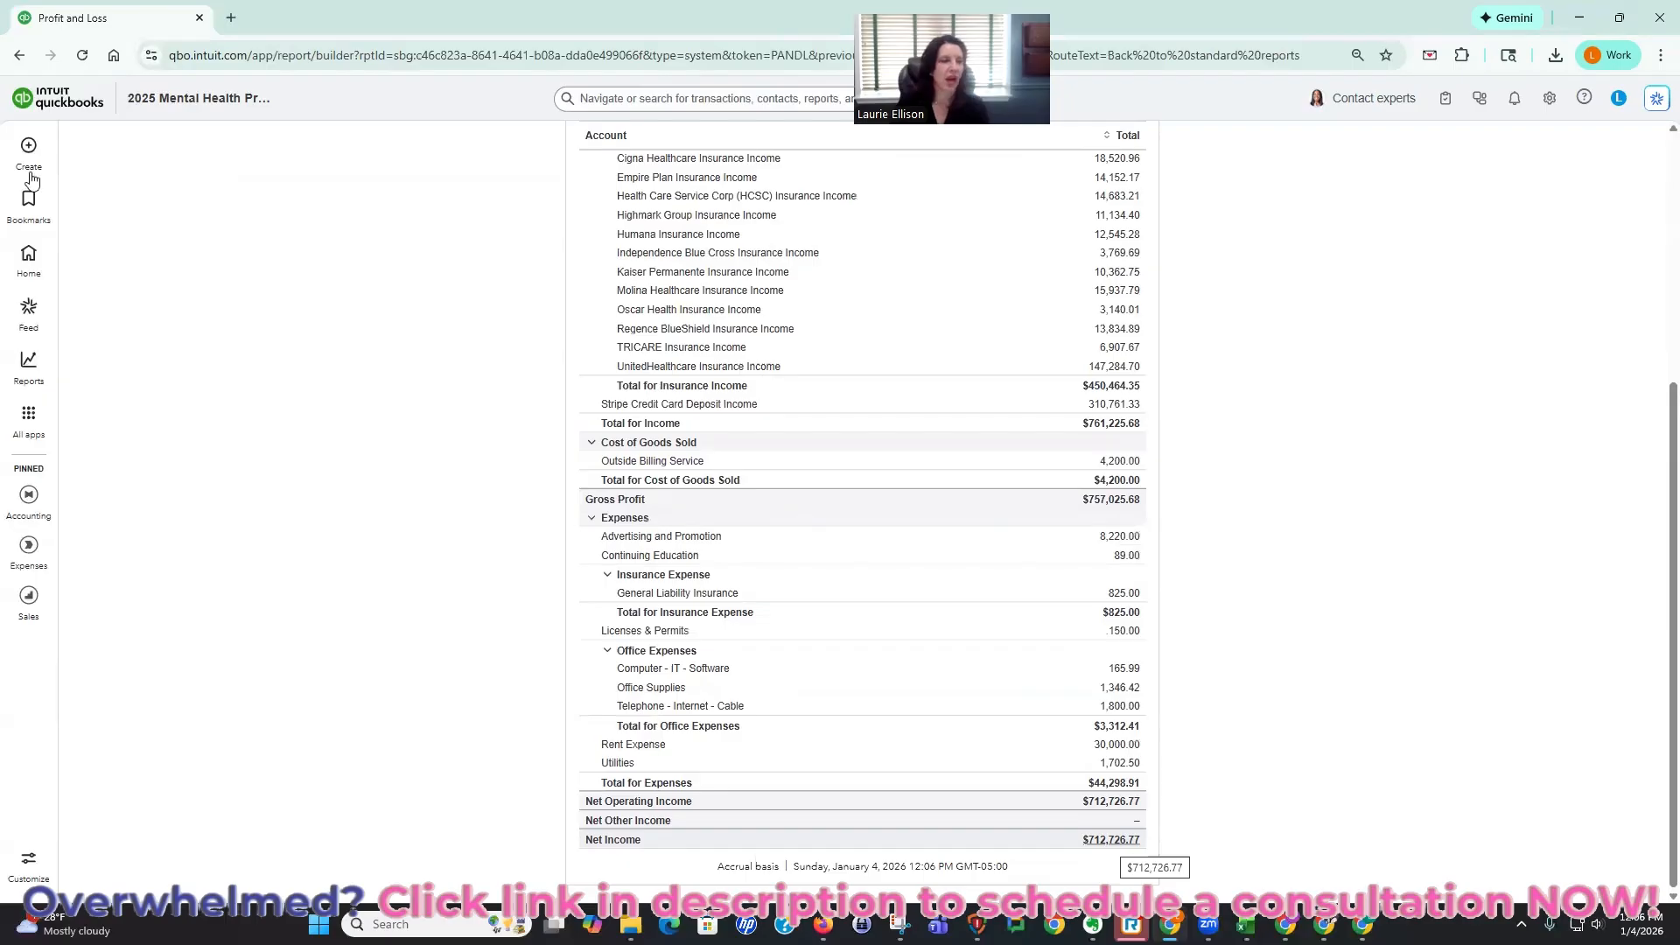
# - Compare the pending credit card payments in the Chase Checking Account and Credit Card = Chase feeds under Bank transactions
pyautogui.moveTo(55, 192)
pyautogui.moveTo(58, 164)
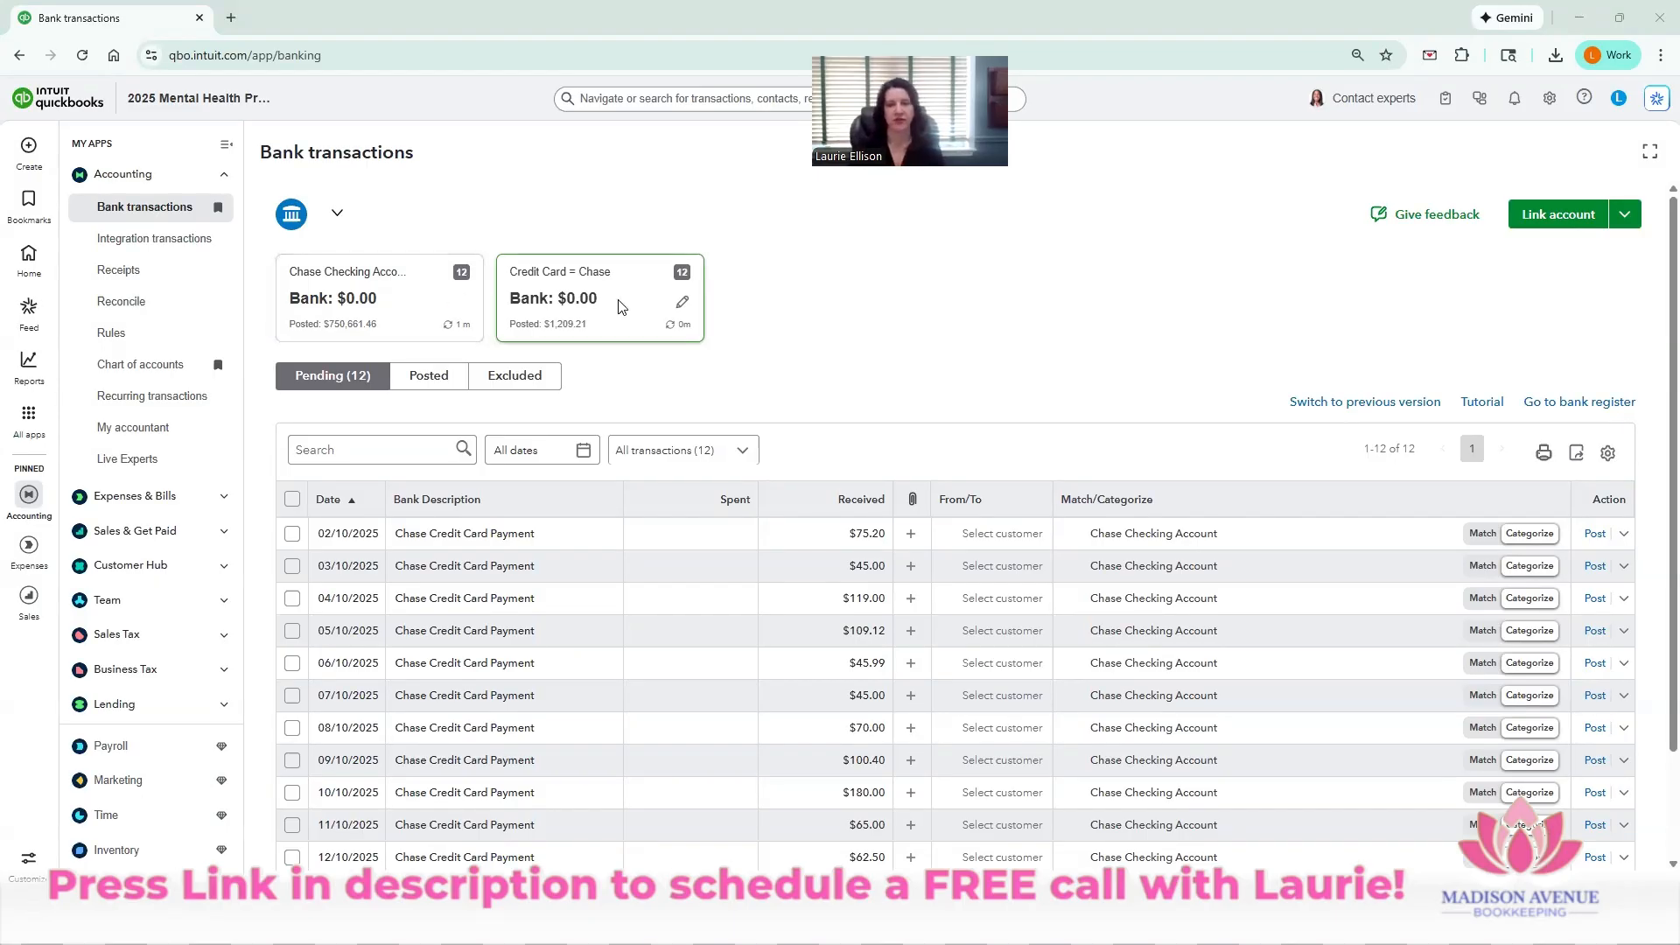
pyautogui.click(394, 306)
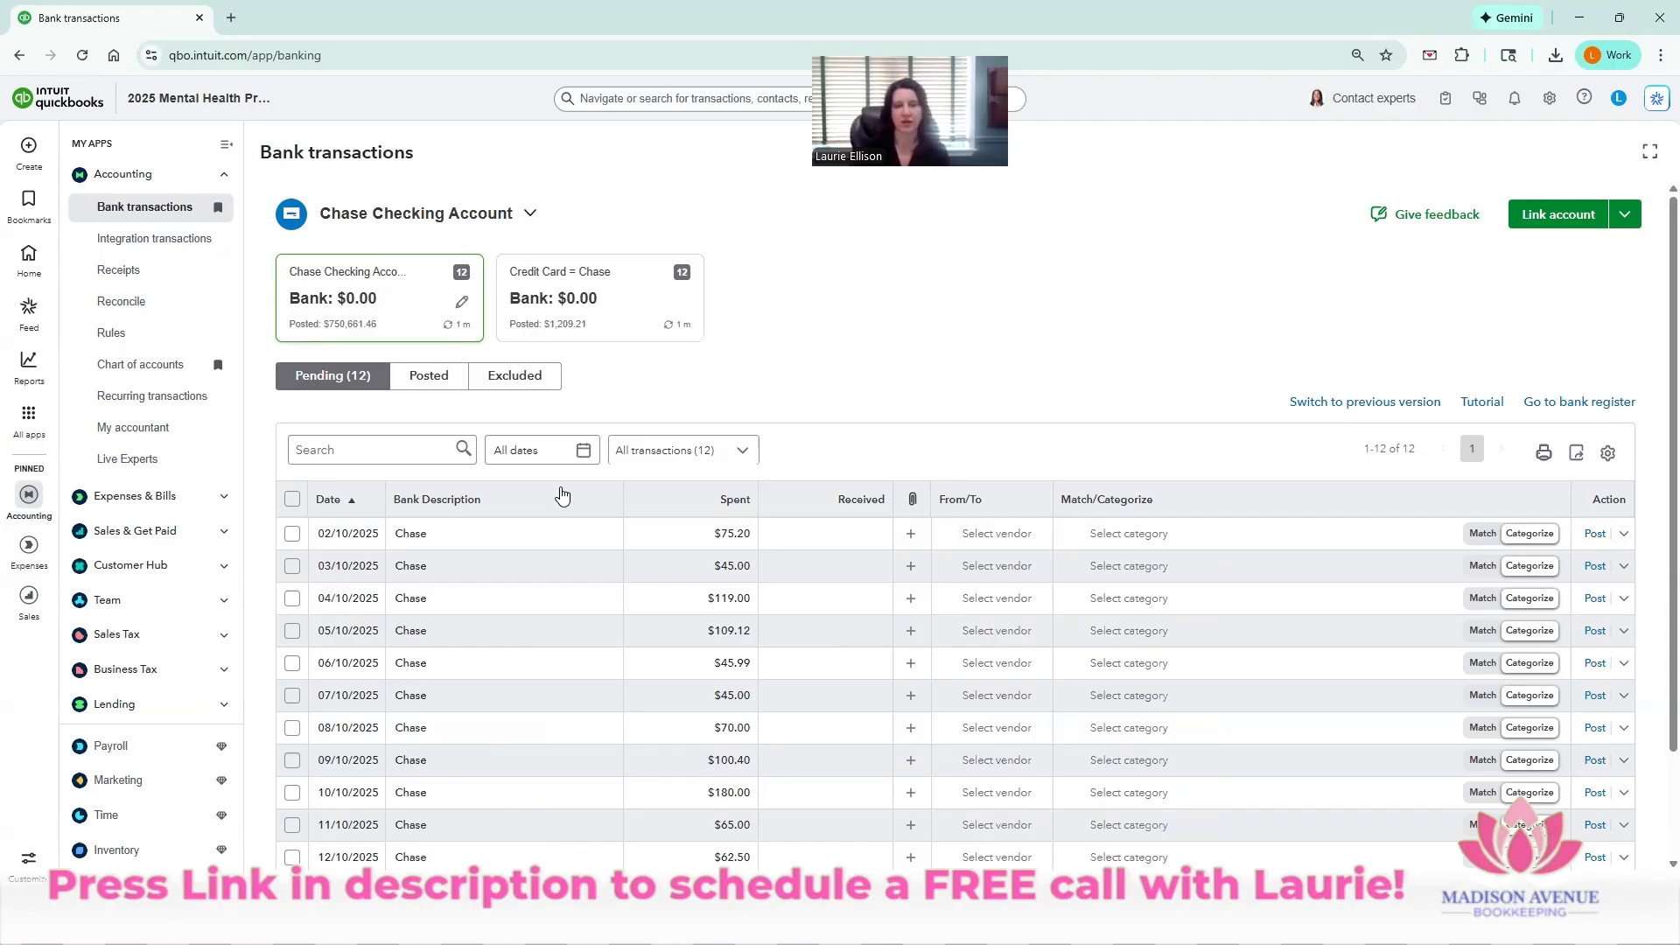
pyautogui.click(578, 261)
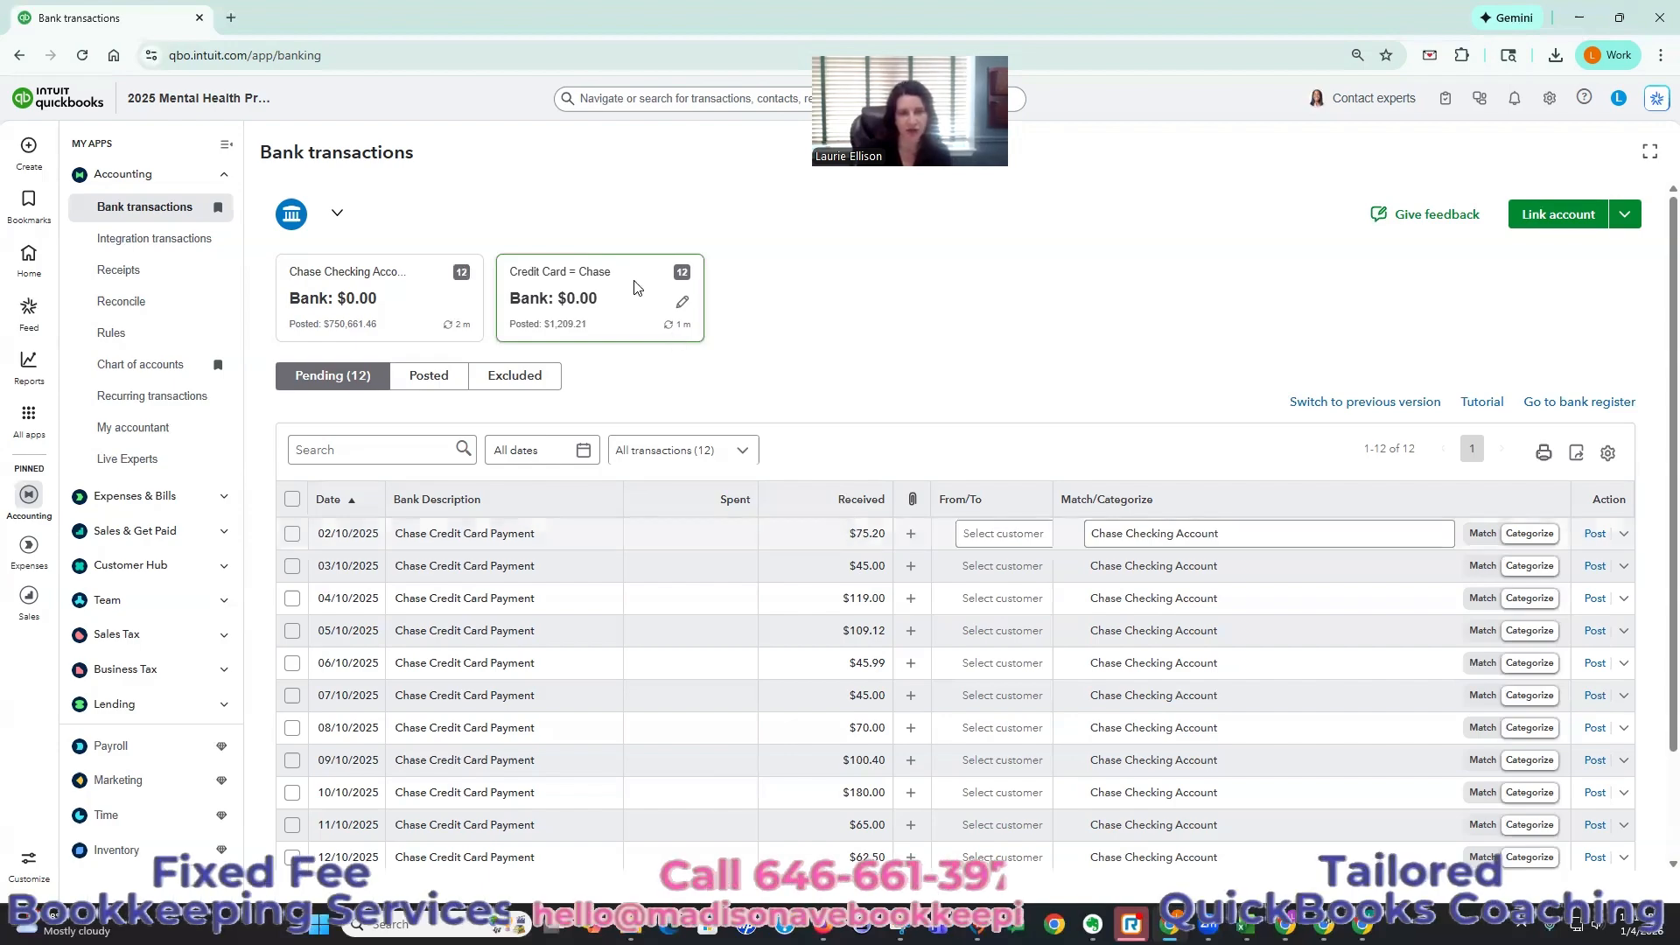
pyautogui.click(331, 286)
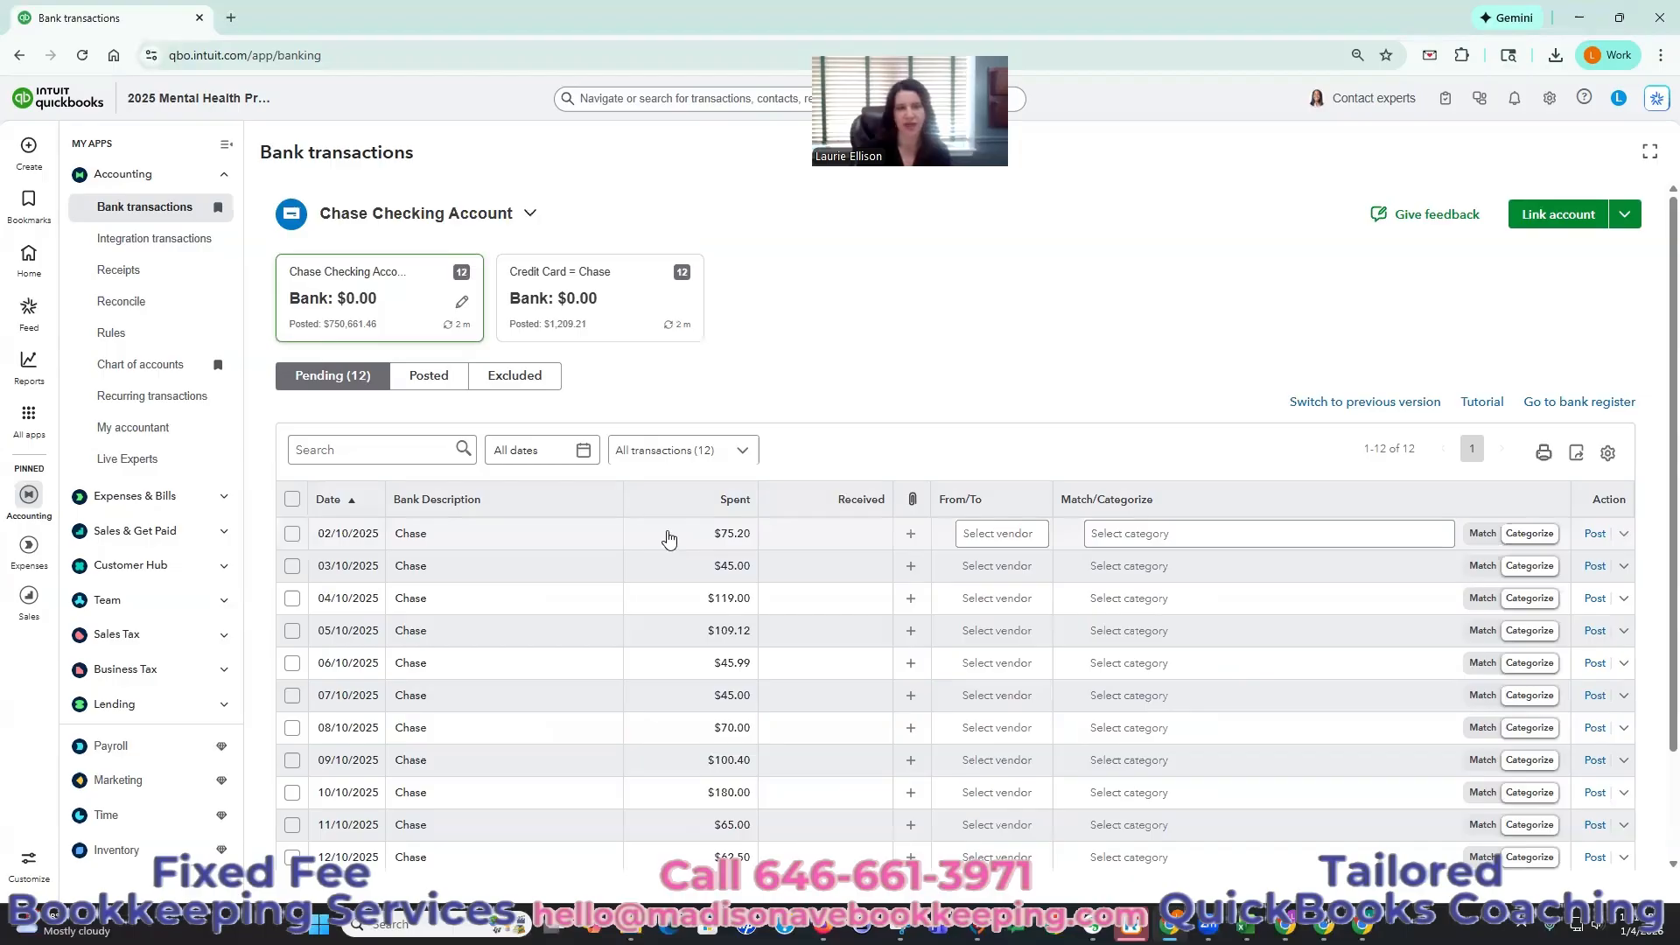
pyautogui.click(589, 294)
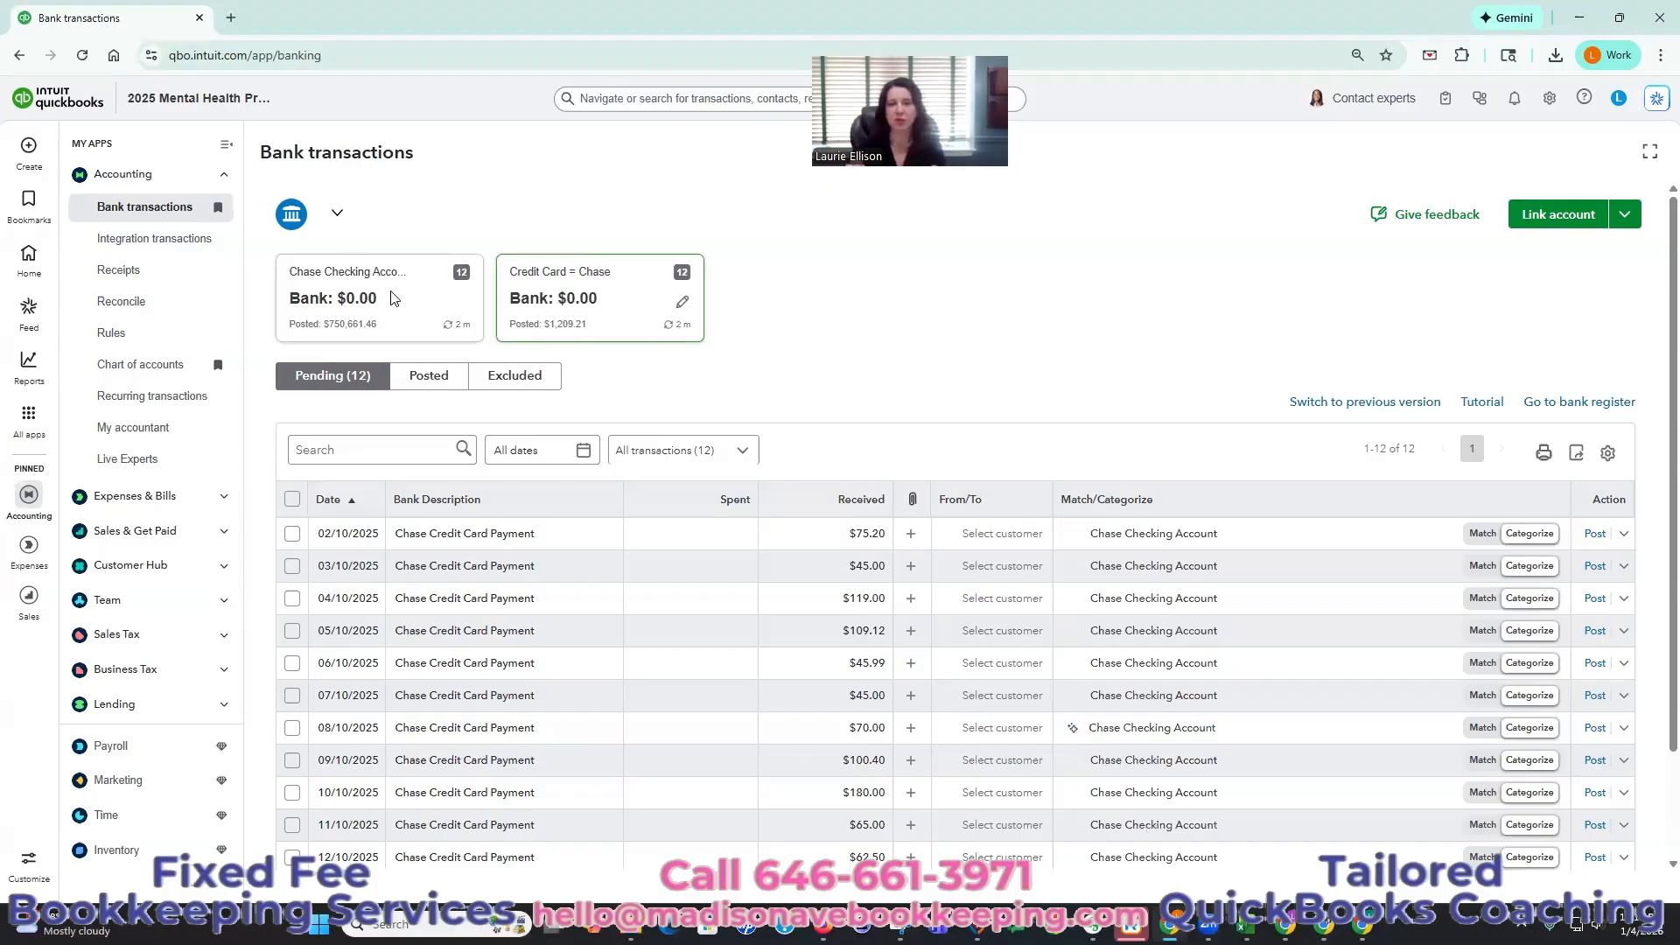
pyautogui.click(393, 299)
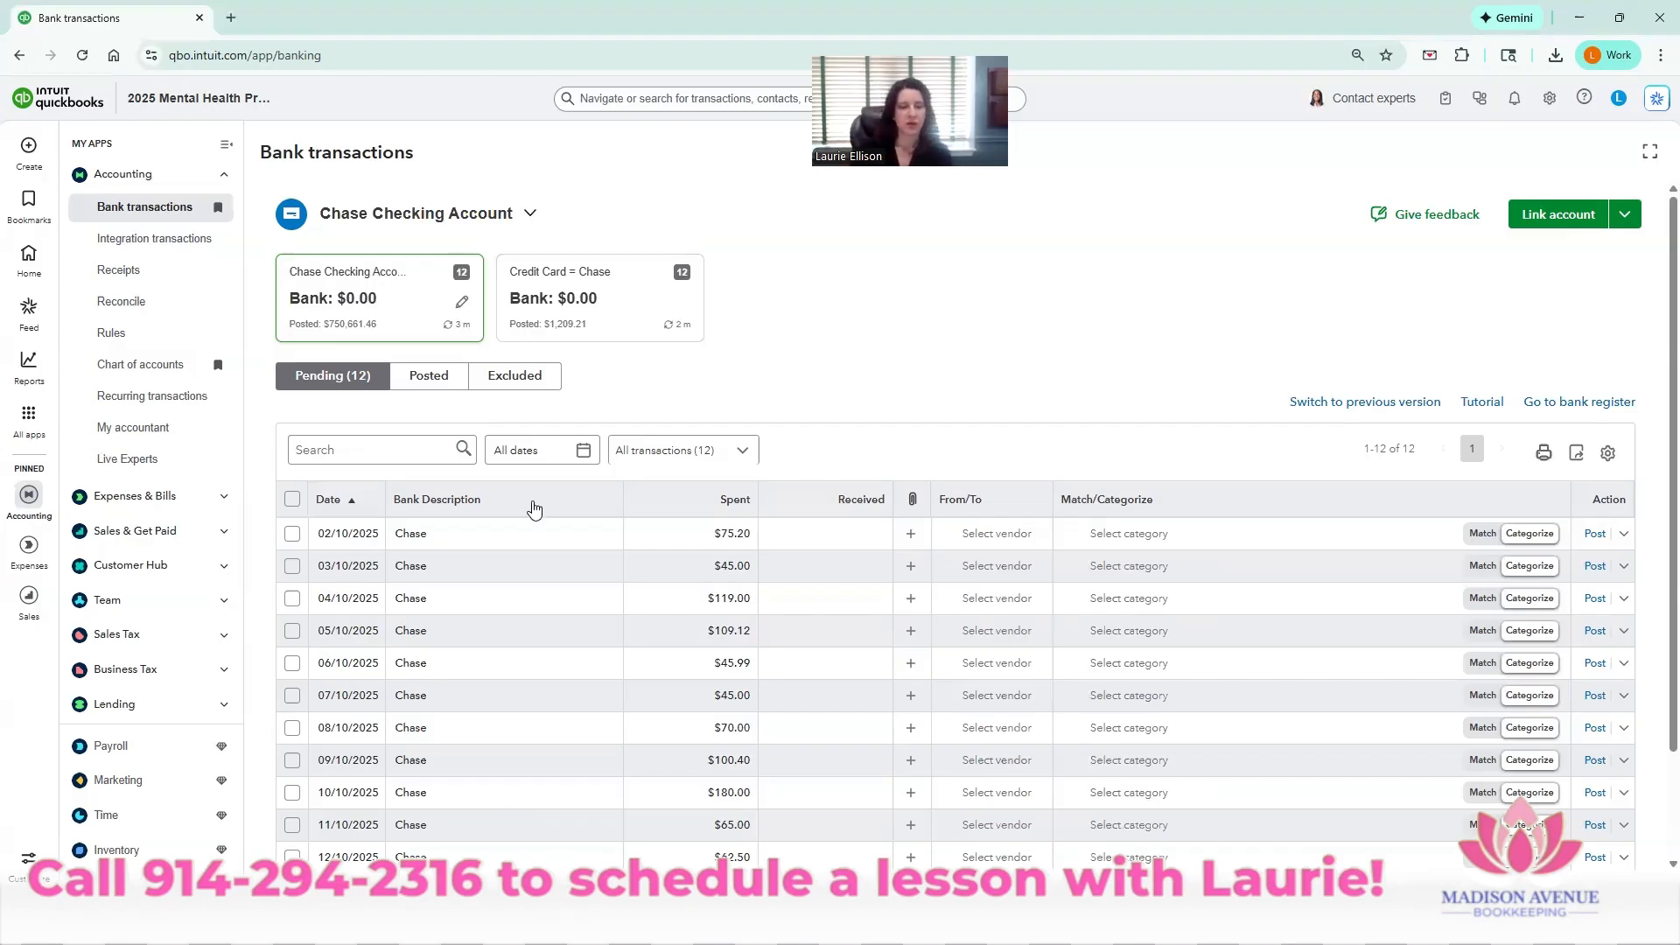
# - Categorize the 02/10/2025 Chase payment of $75.20 in Chase Checking Account as an expense to Credit Card = Chase and post it
pyautogui.click(492, 536)
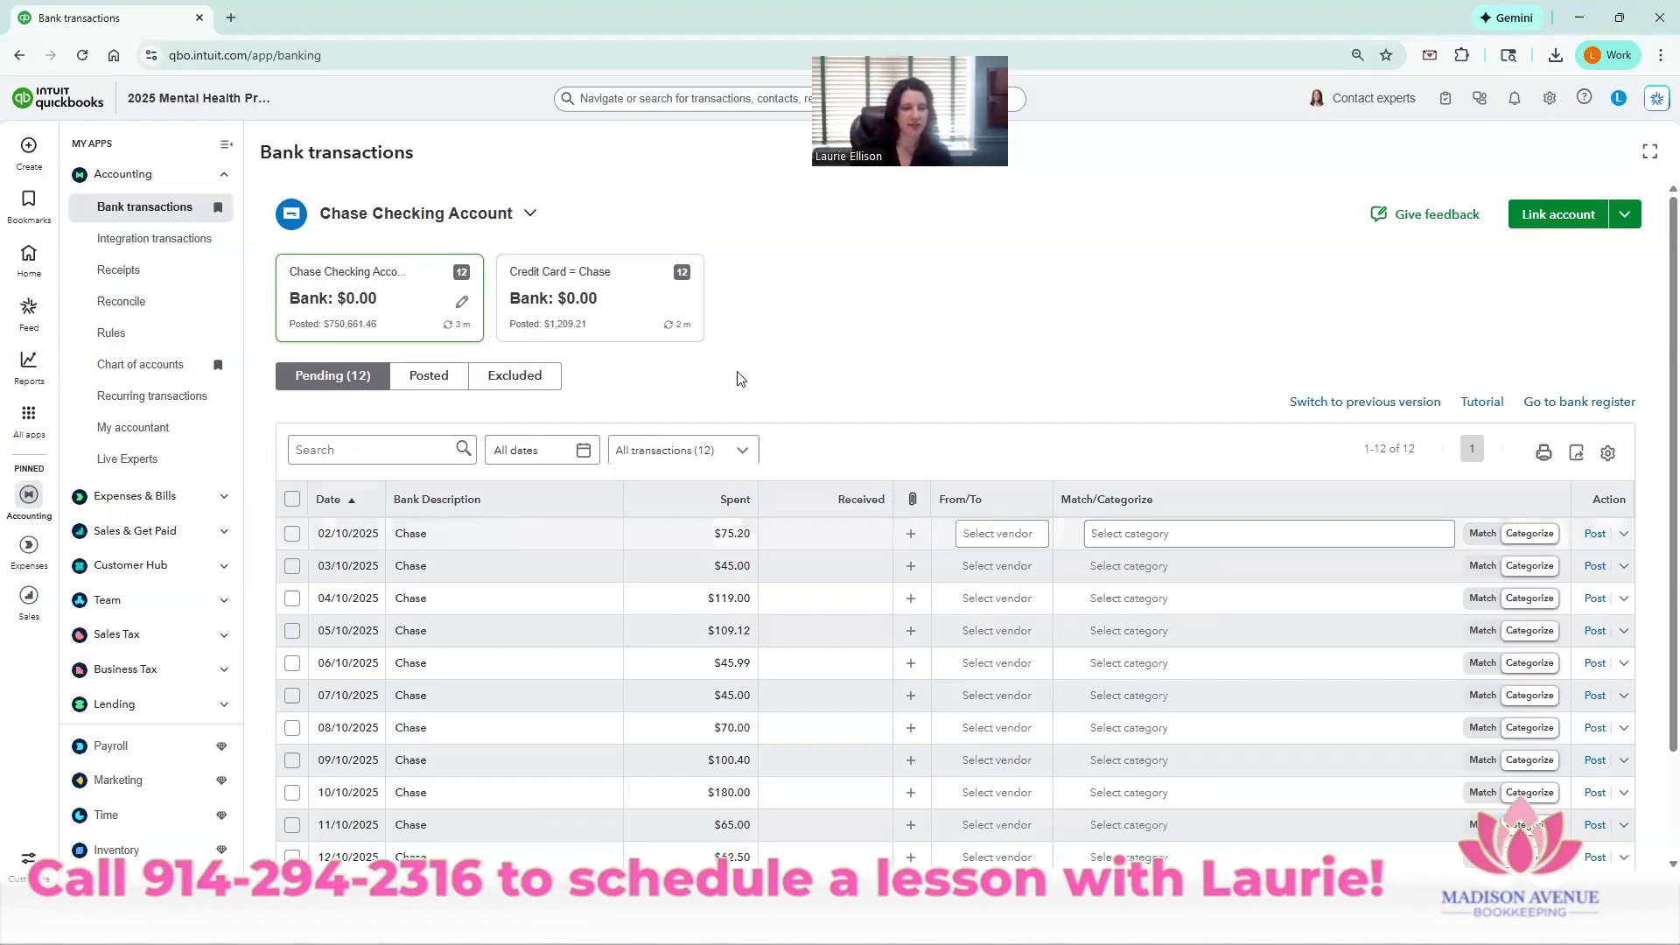
pyautogui.scroll(-1, 687, 641)
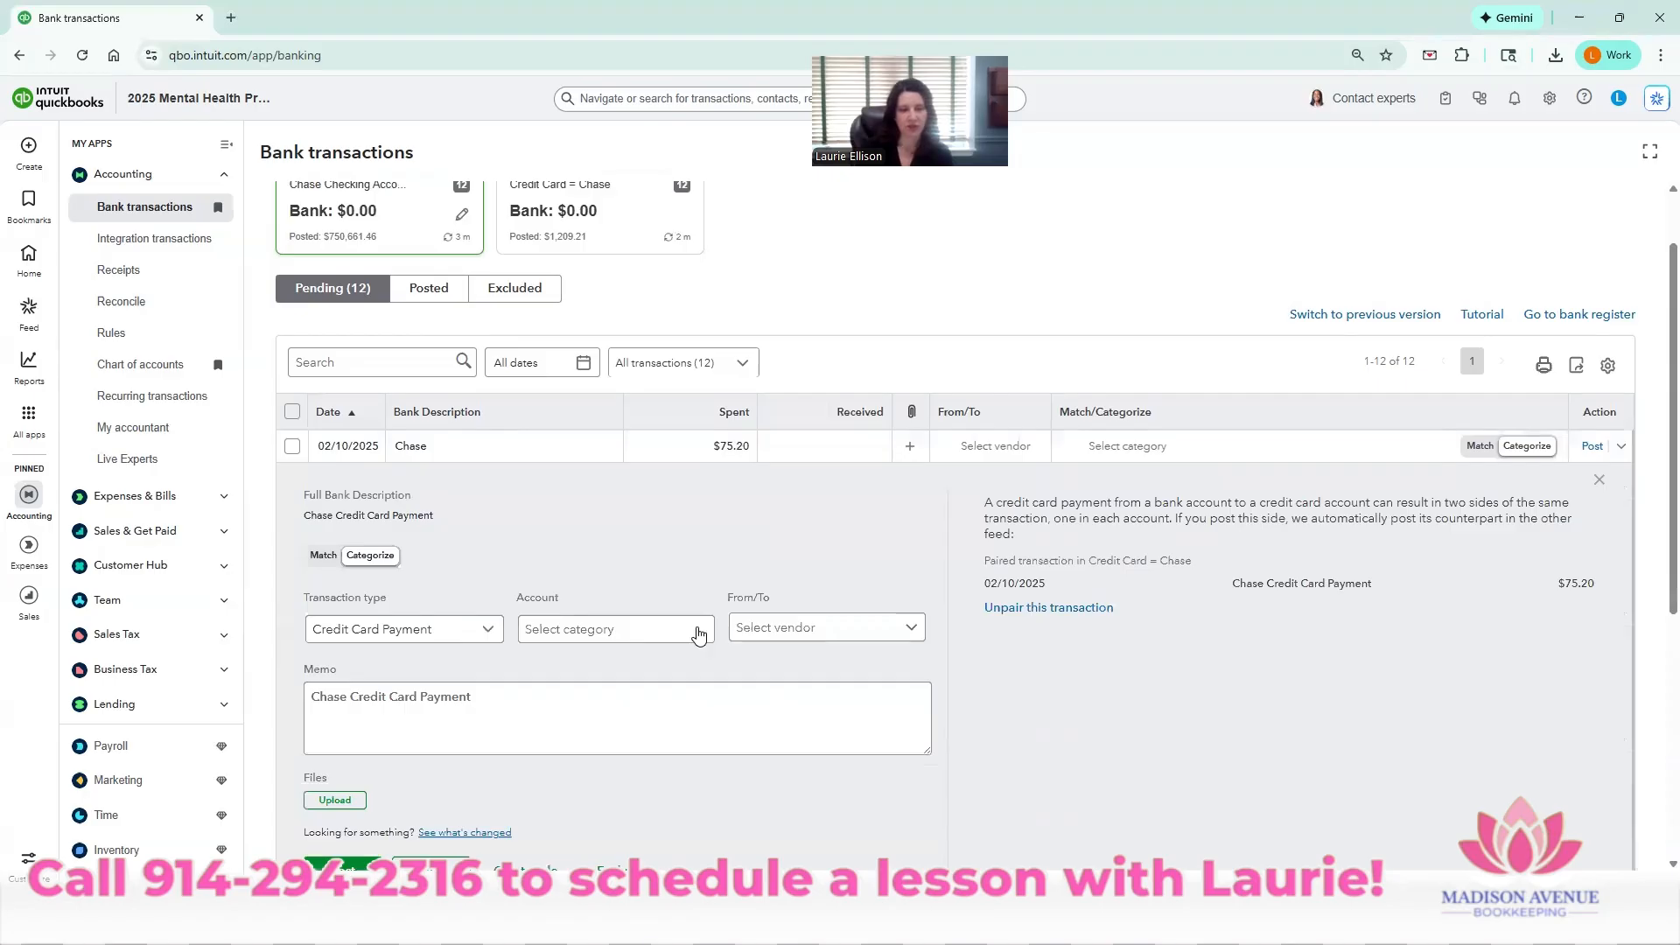
pyautogui.click(698, 630)
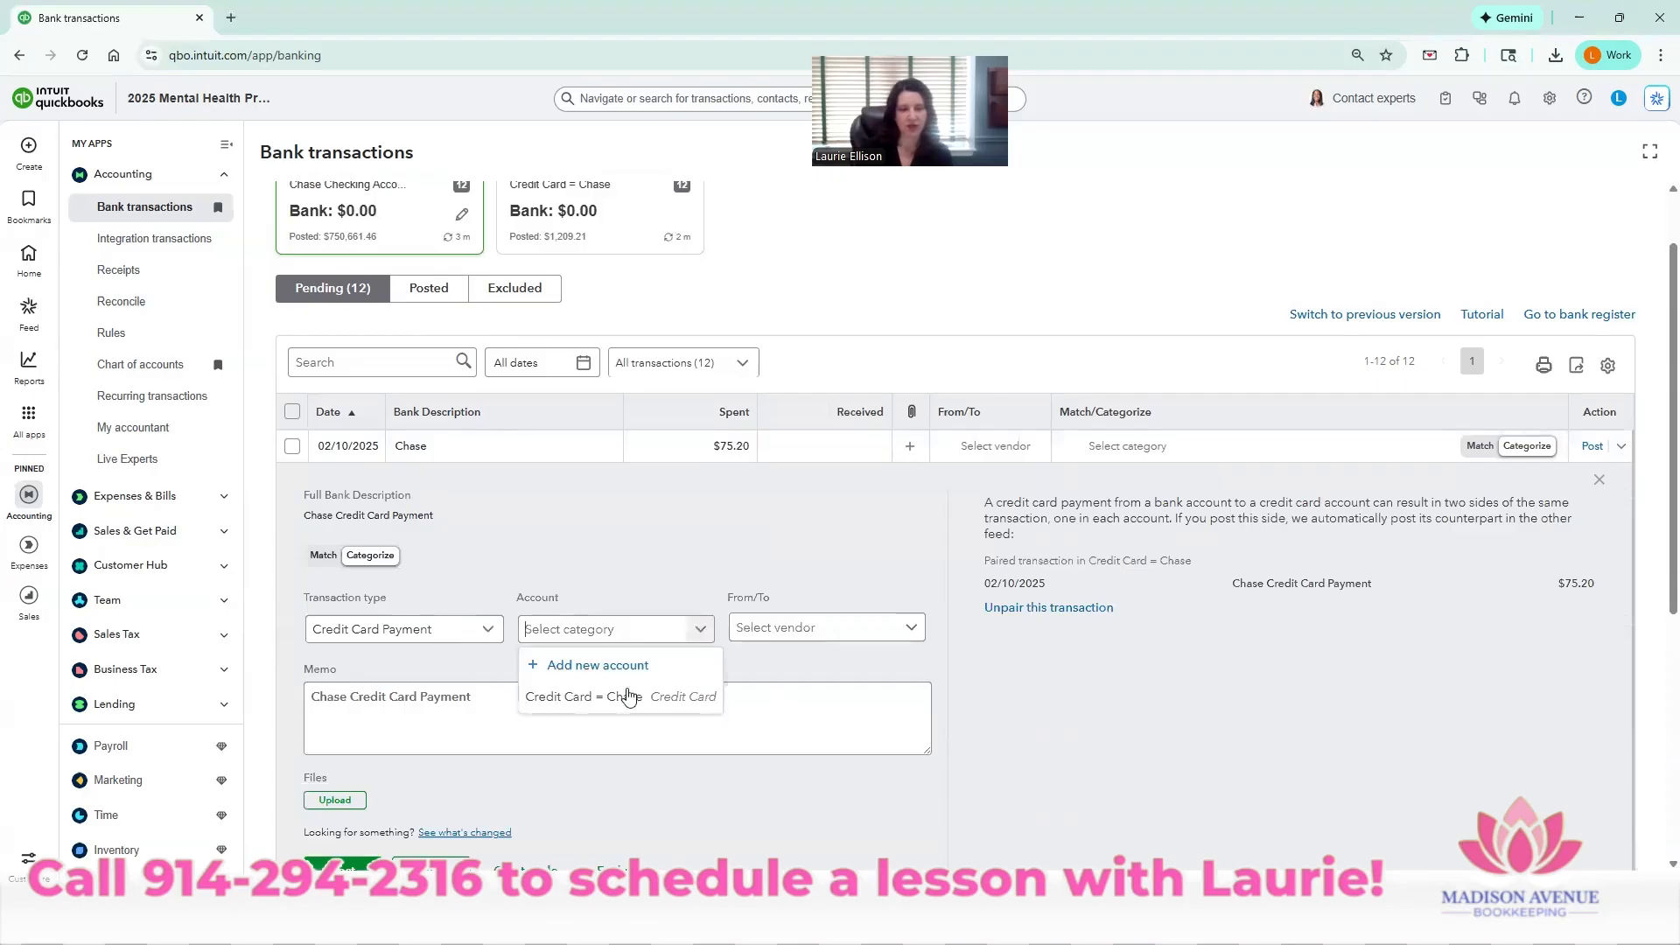
pyautogui.click(631, 538)
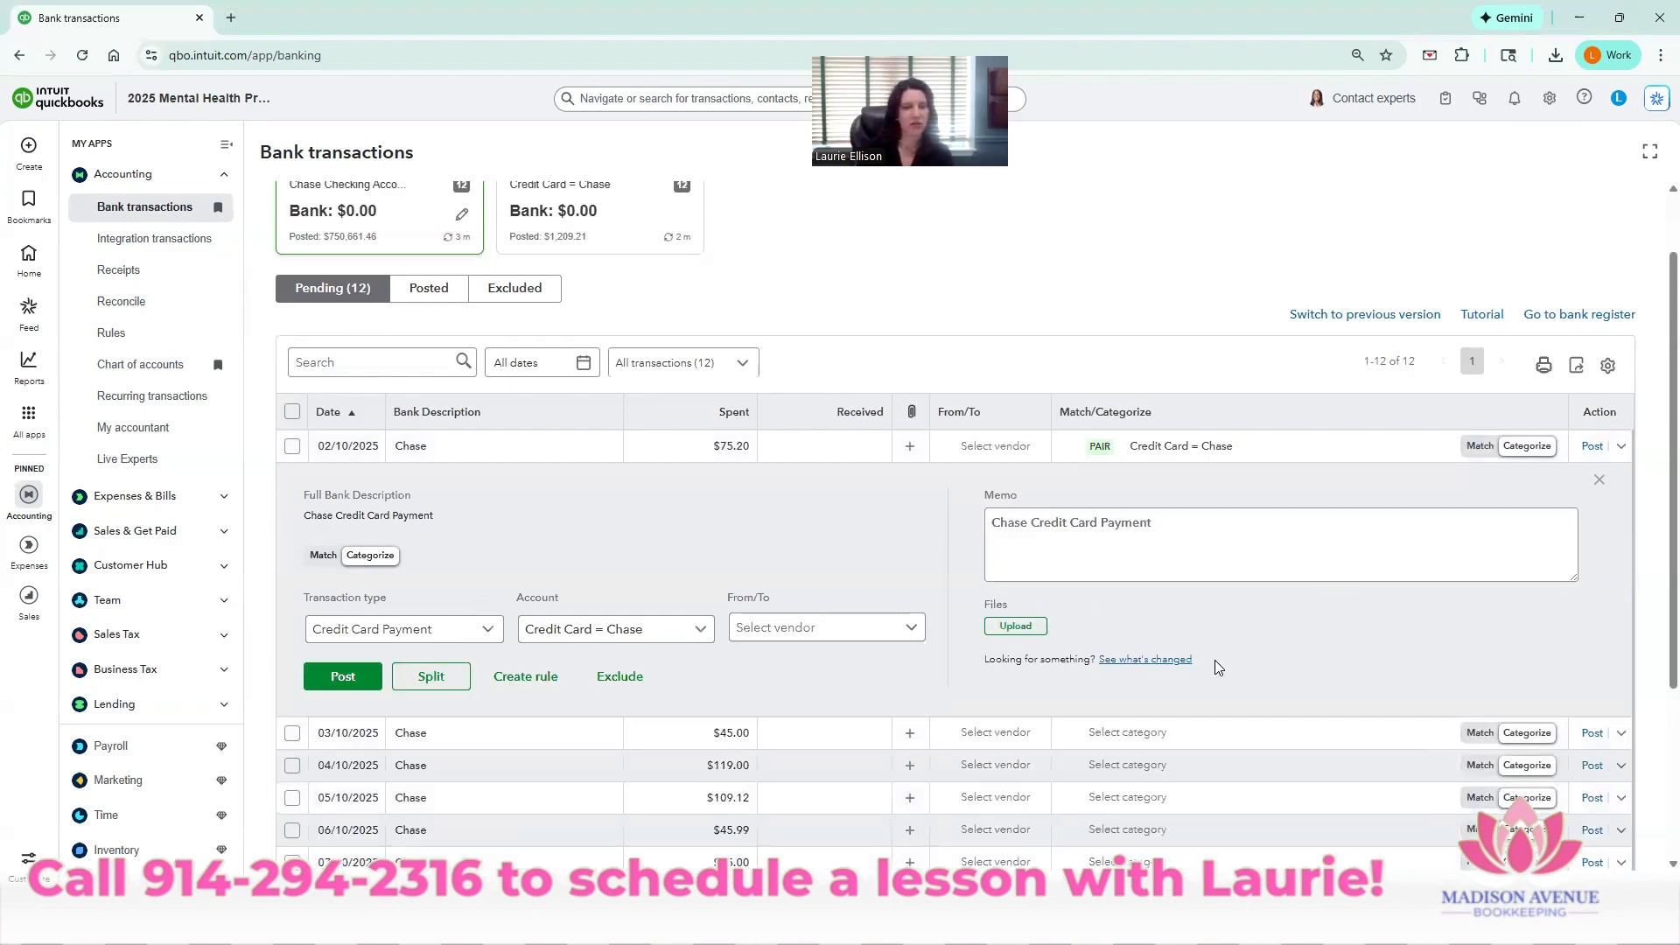
pyautogui.click(1418, 447)
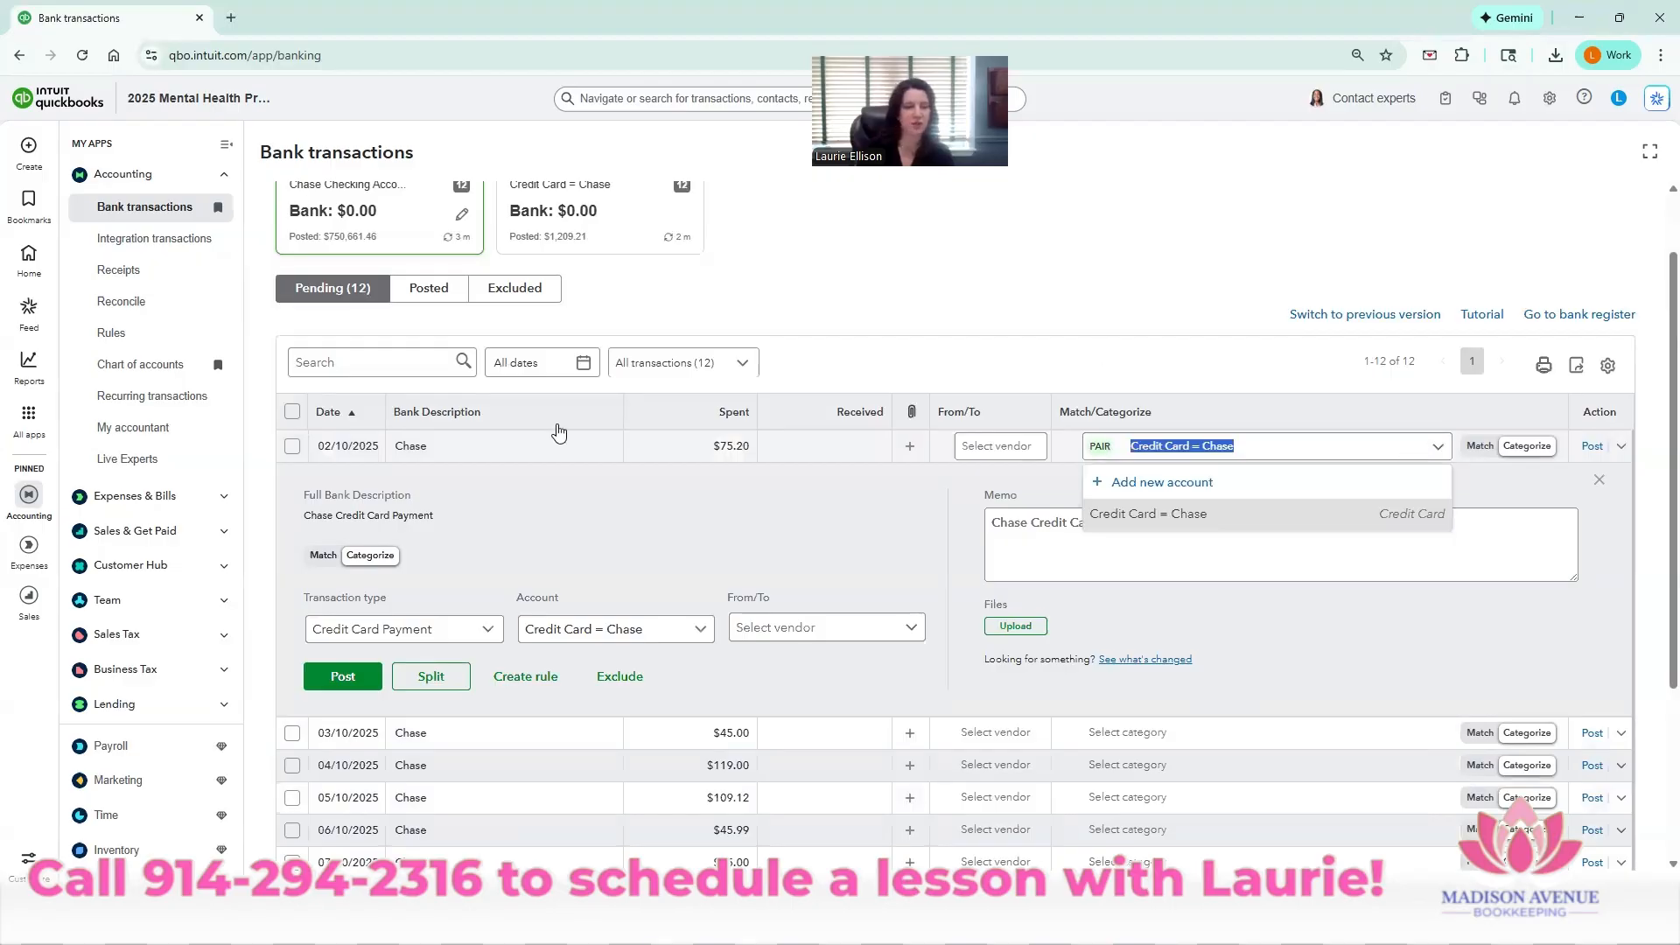
pyautogui.click(1527, 447)
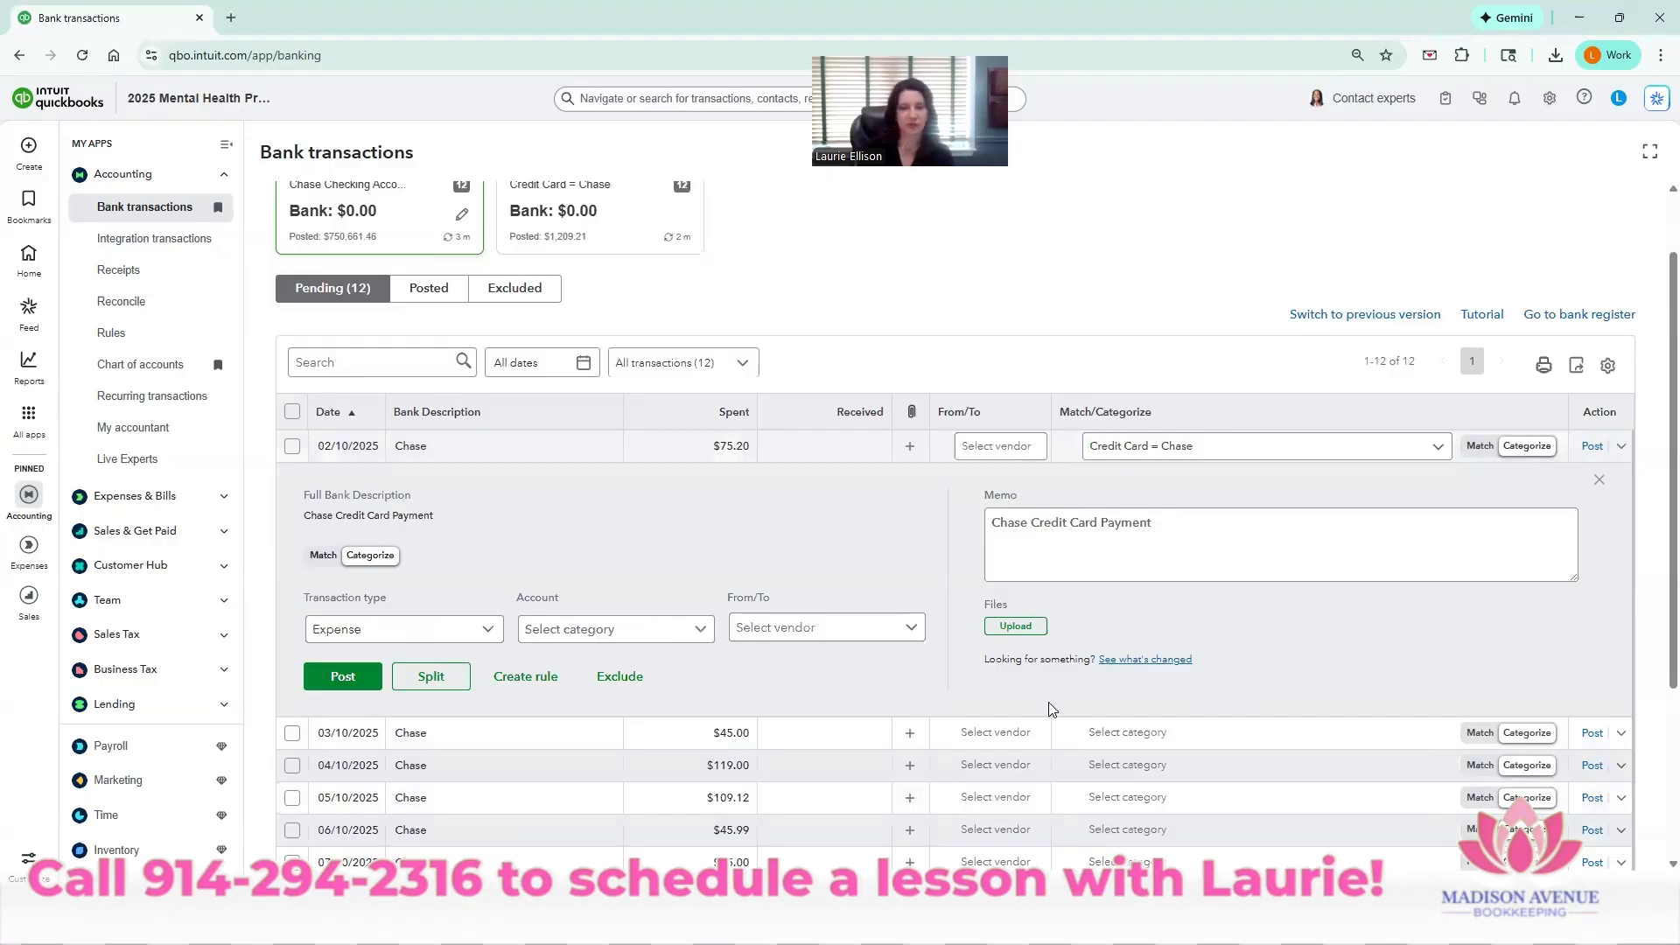
pyautogui.click(343, 678)
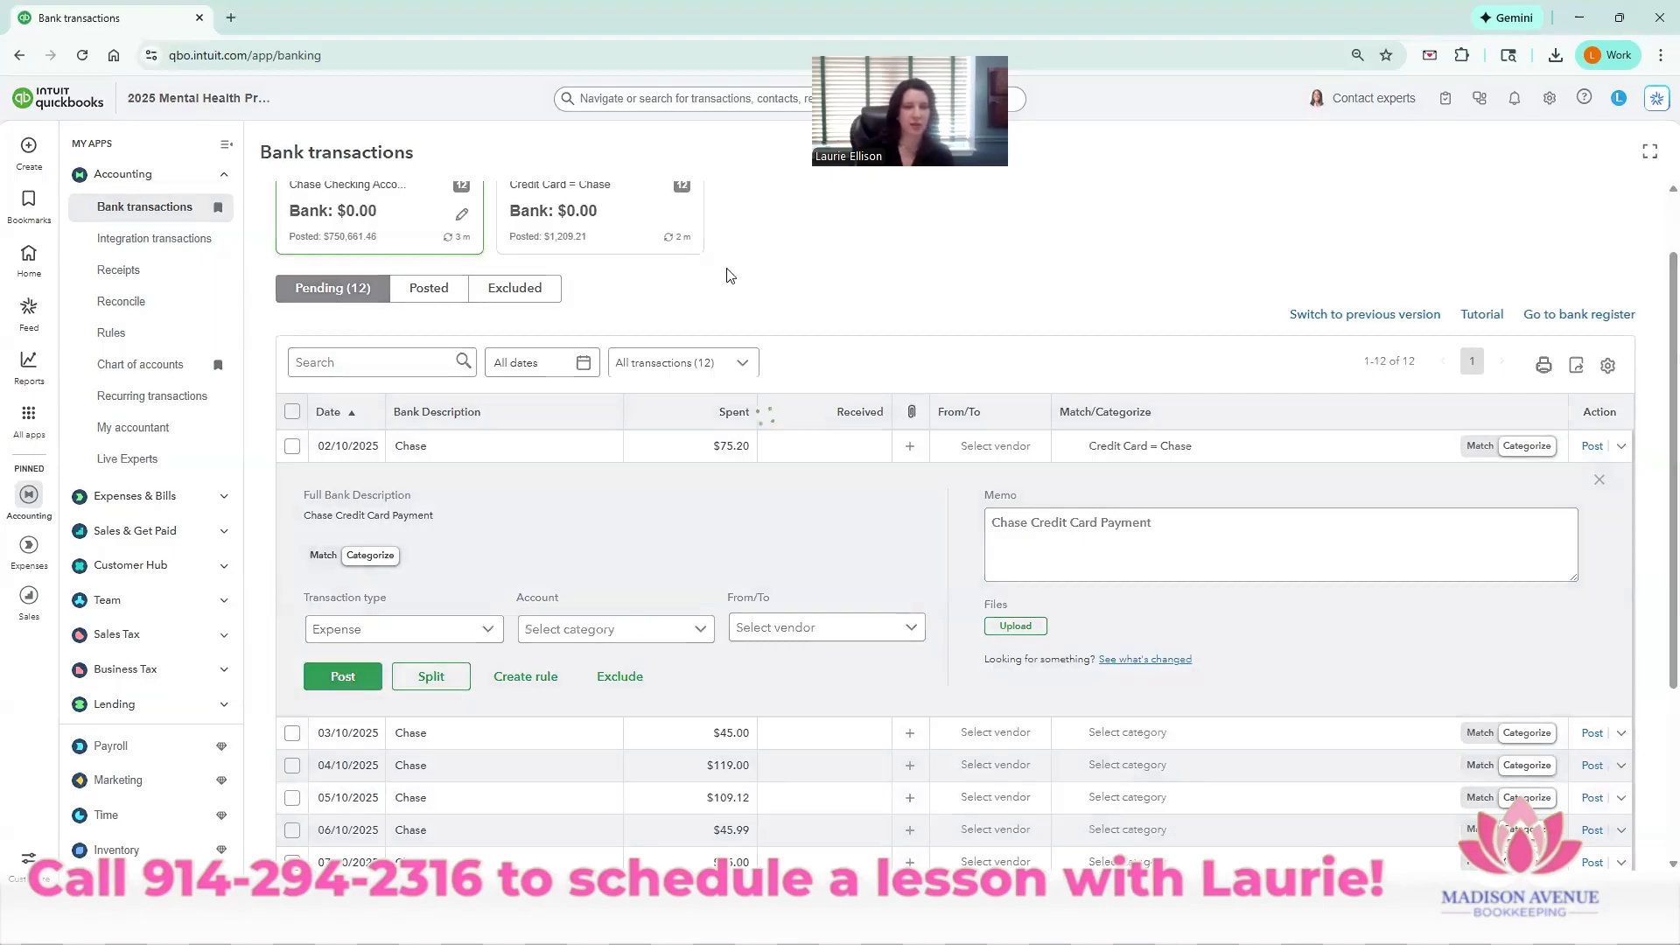
pyautogui.scroll(1, 617, 303)
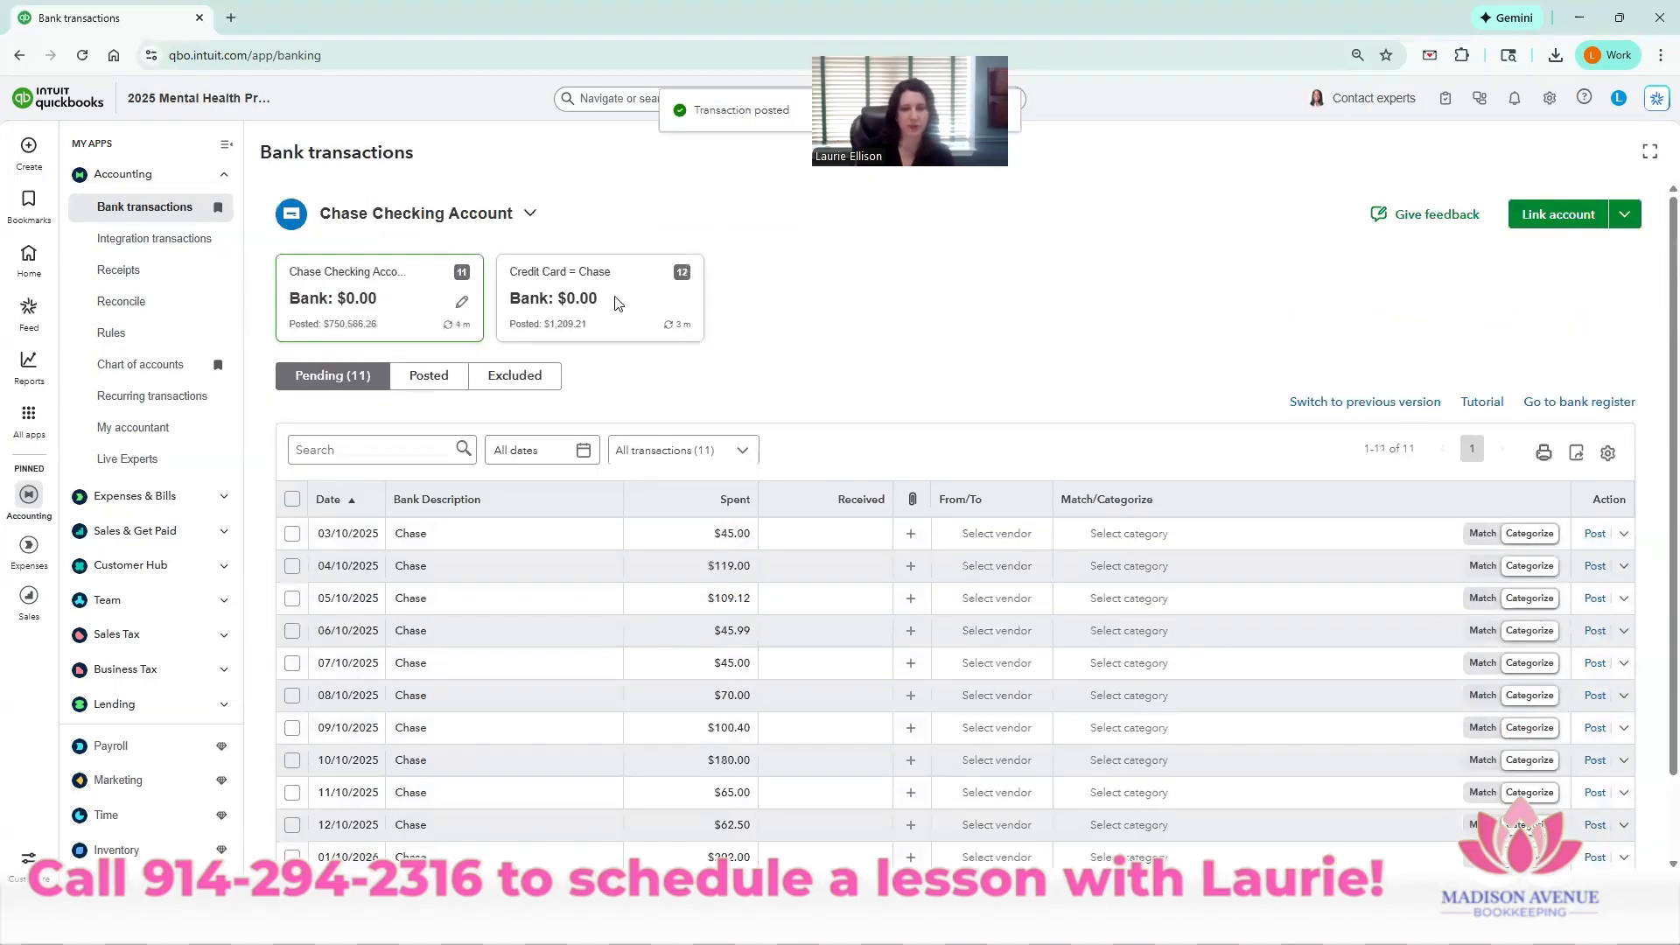
# - Exclude the duplicate 02/10/2025 Chase Credit Card Payment of $75.20 from the pending transactions of Credit Card = Chase
pyautogui.click(617, 303)
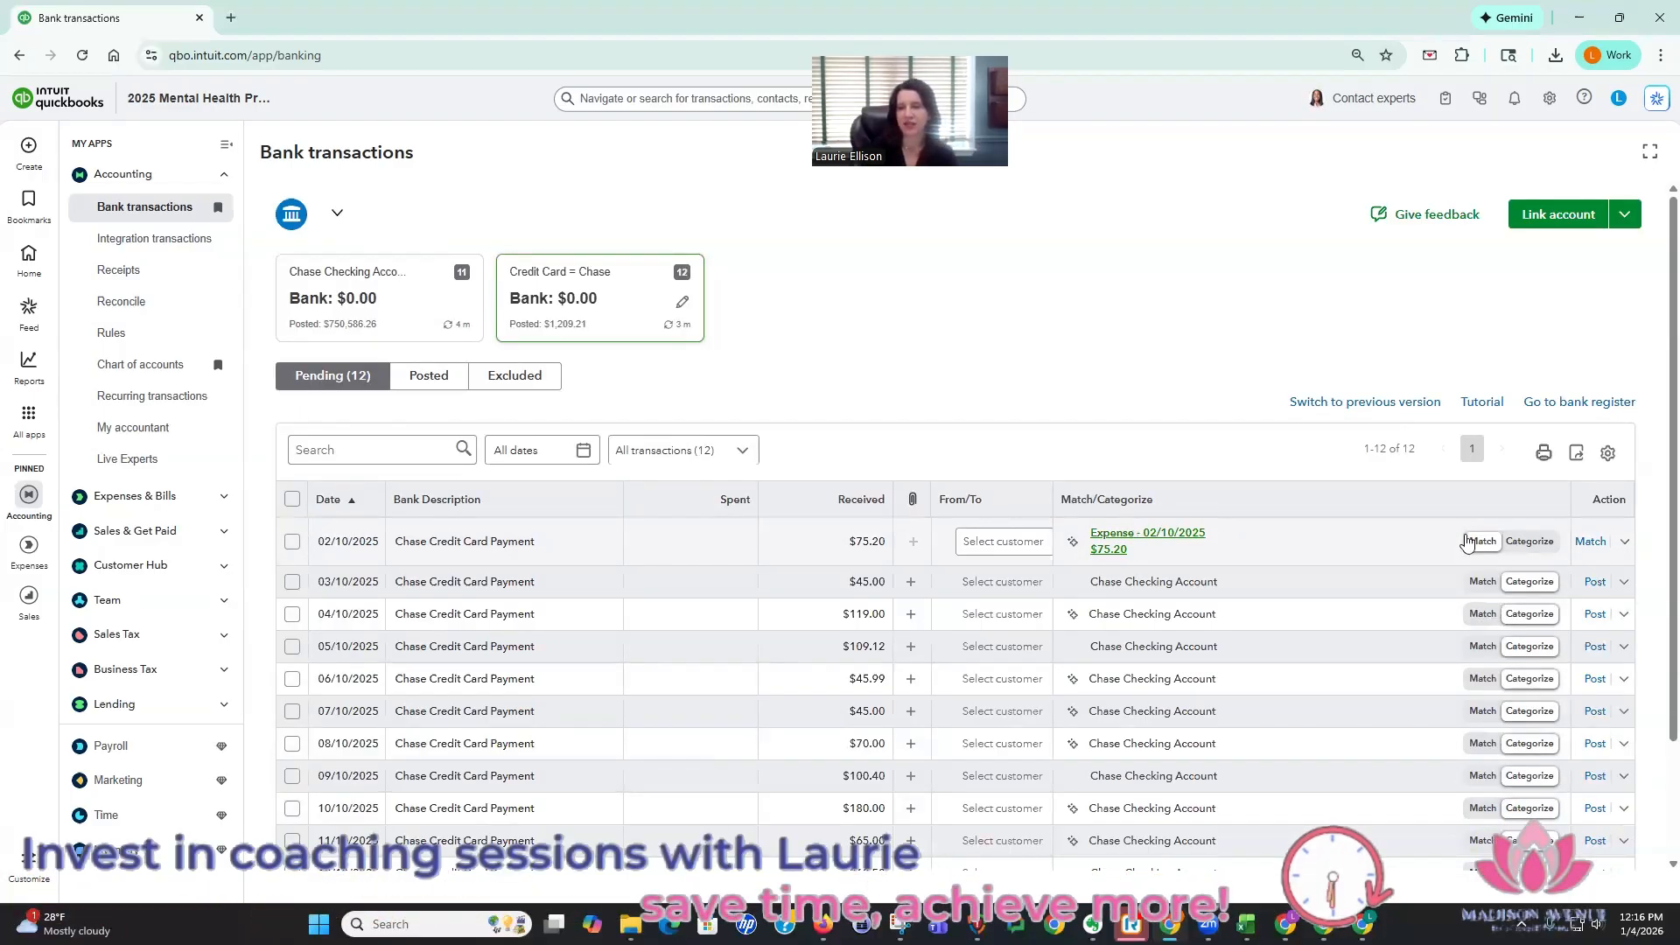
pyautogui.click(1624, 544)
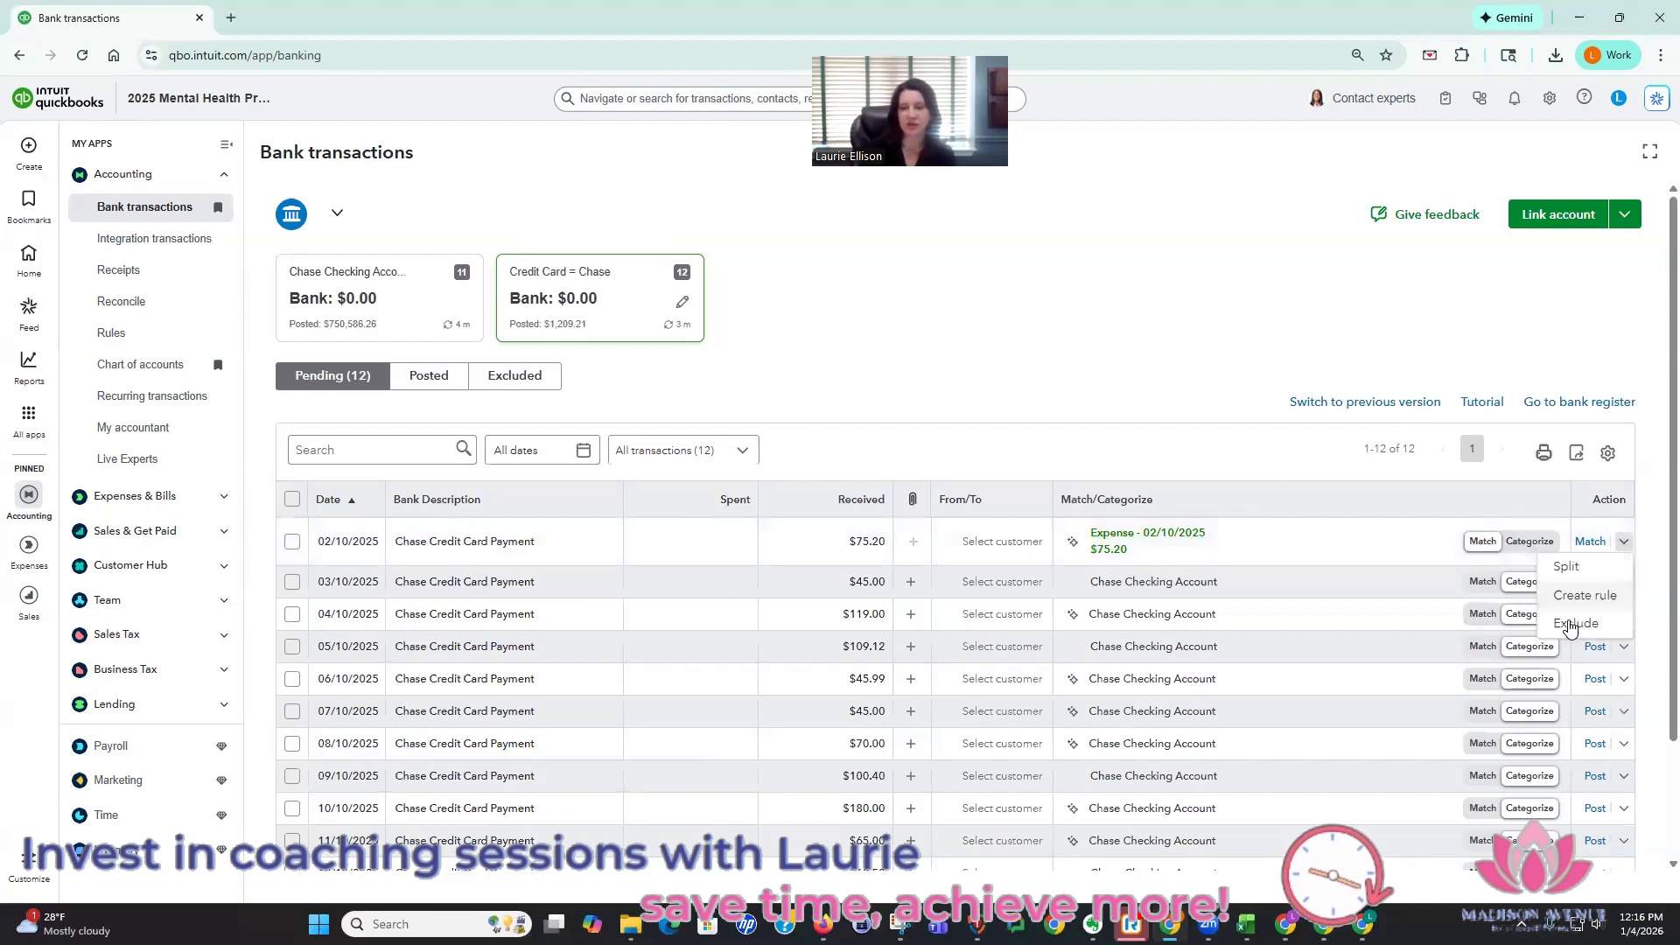
pyautogui.click(1573, 625)
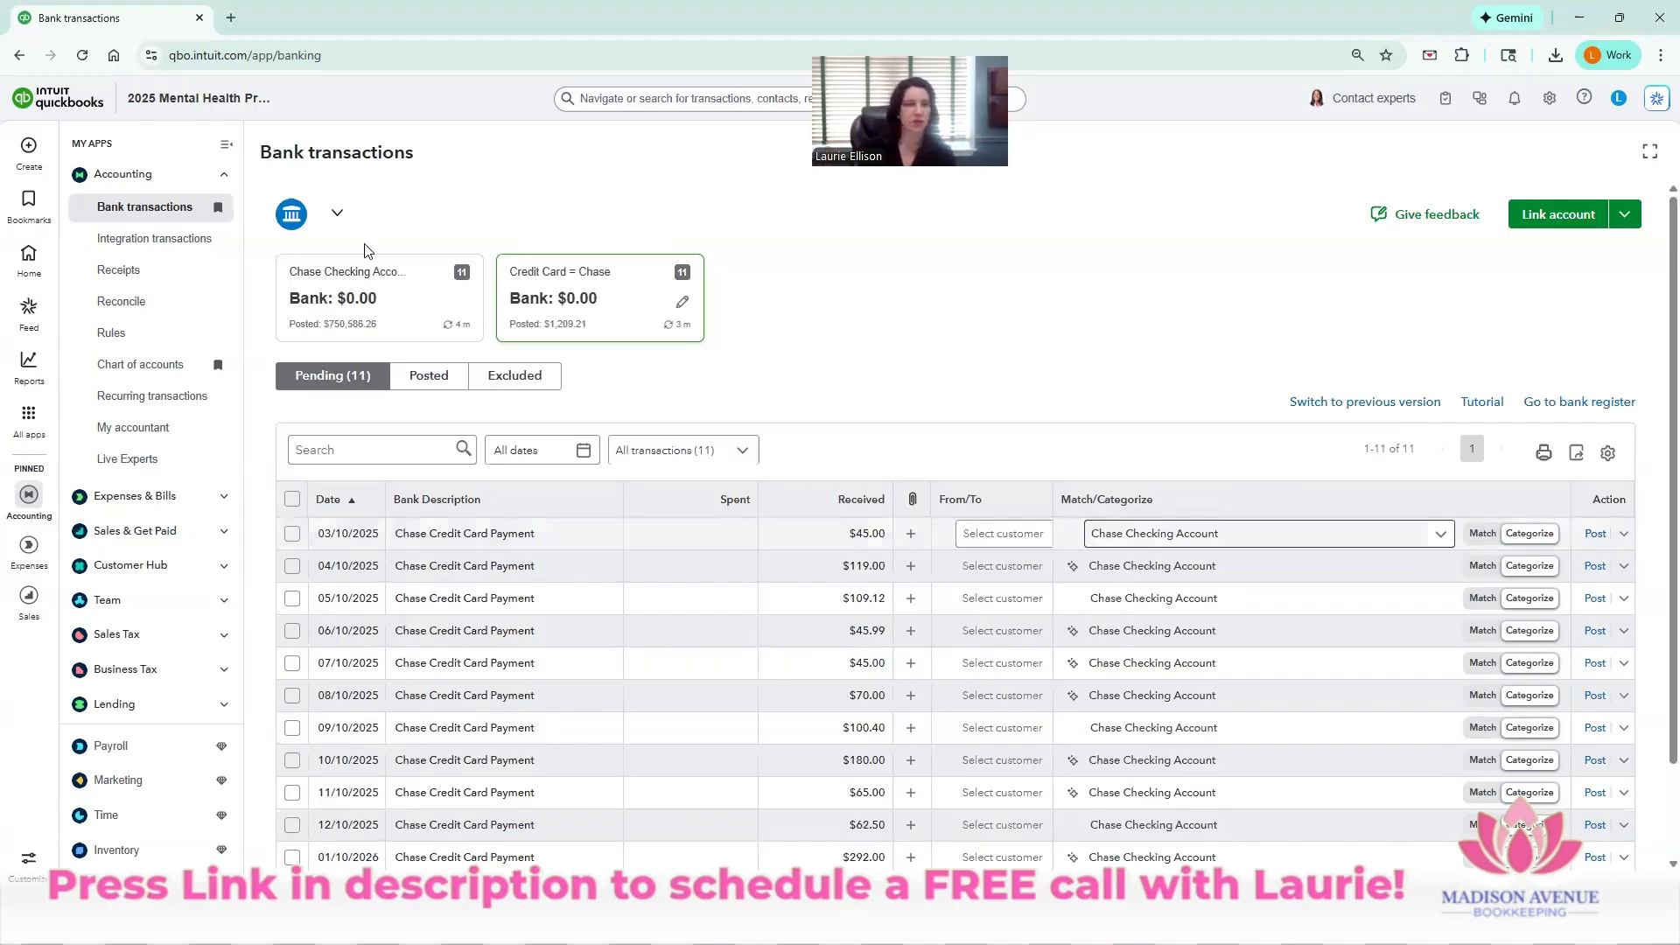
# - Categorize the 03/10/2025 Chase payment of $45.00 in Chase Checking Account as an expense to Credit Card = Chase and post it
pyautogui.click(355, 293)
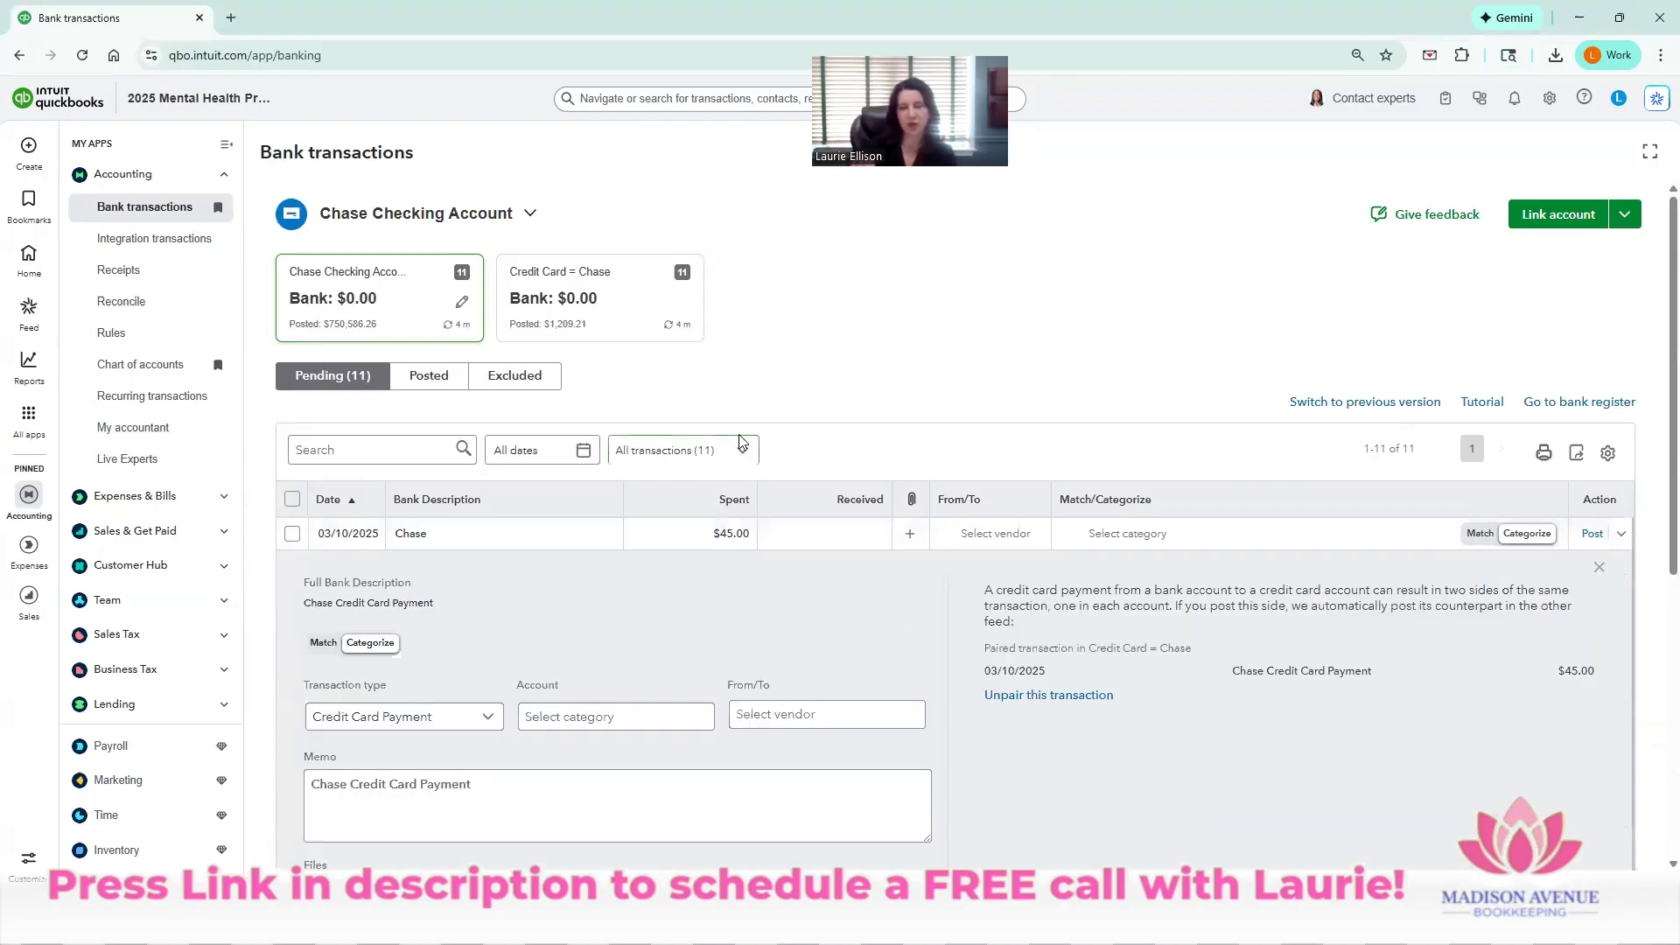
pyautogui.click(420, 727)
pyautogui.click(390, 750)
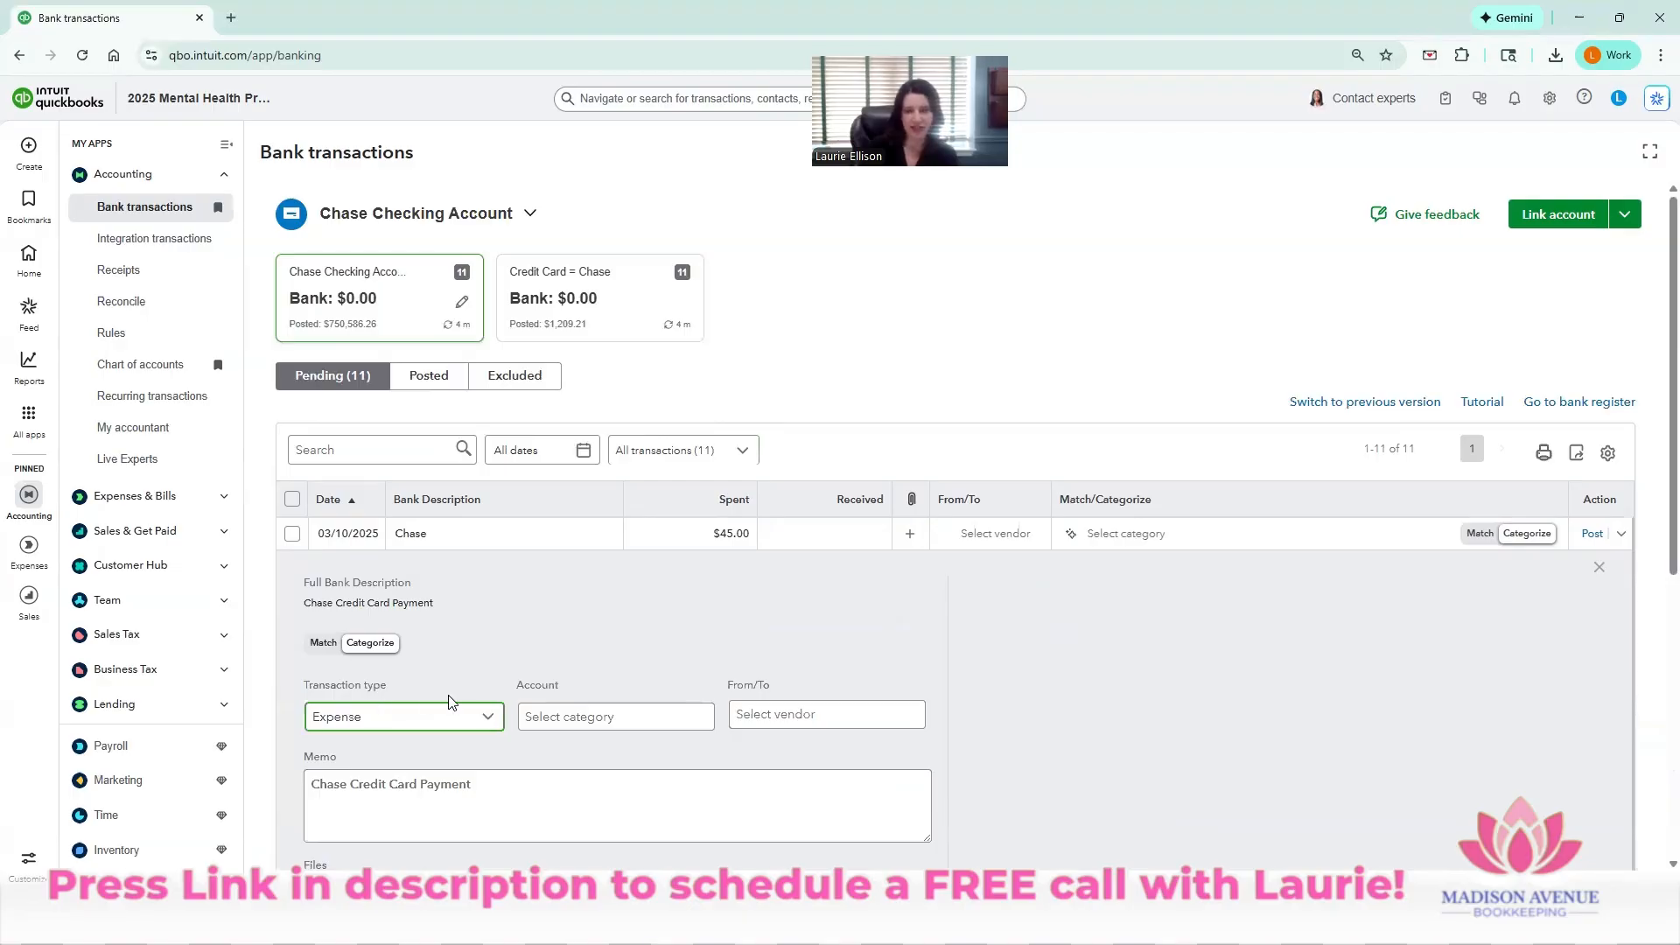
pyautogui.click(601, 723)
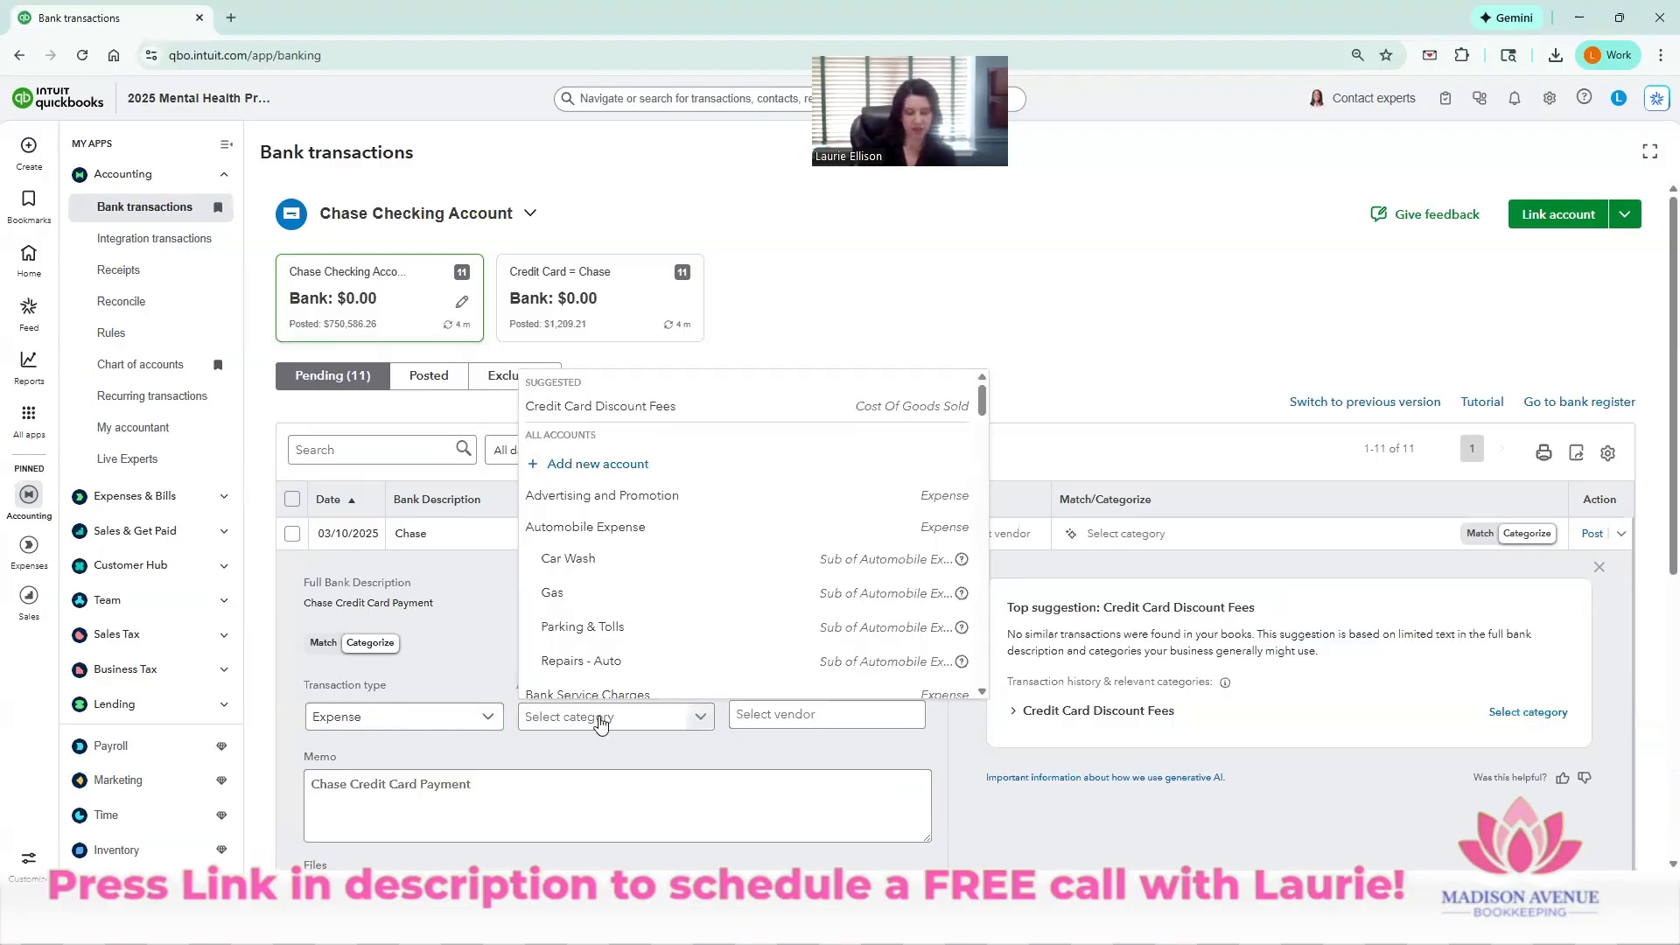
pyautogui.write('cred')
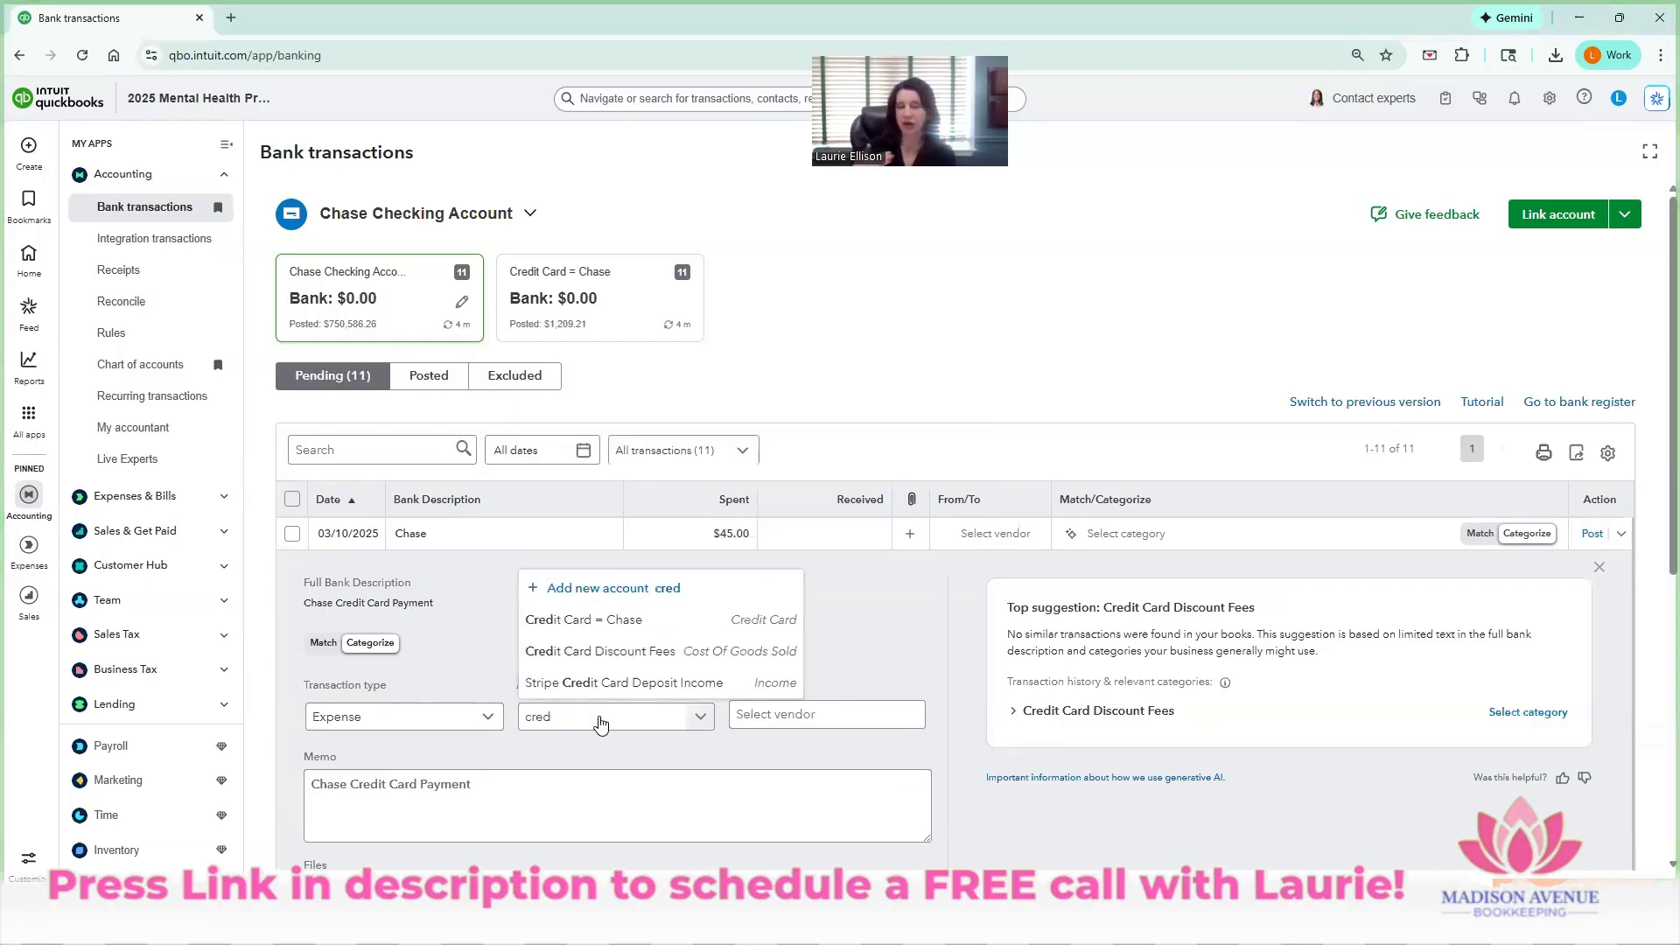
pyautogui.click(635, 621)
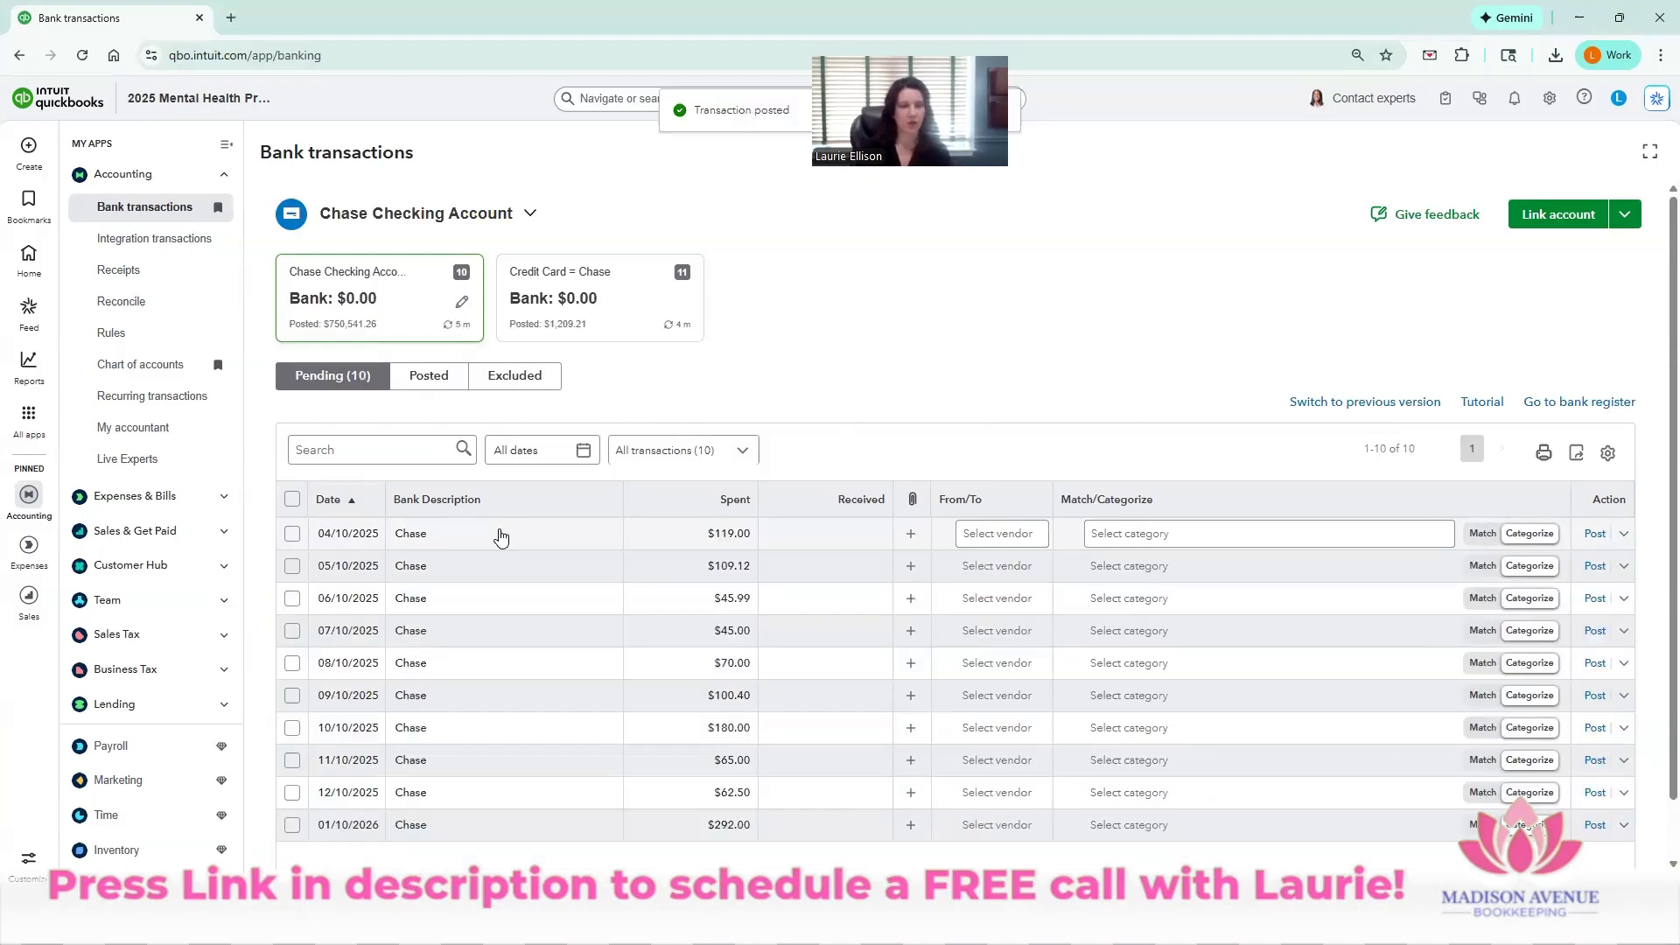
# - Categorize the 04/10/2025 Chase payment of $119.00 as an expense to Credit Card = Chase and post it
pyautogui.click(492, 725)
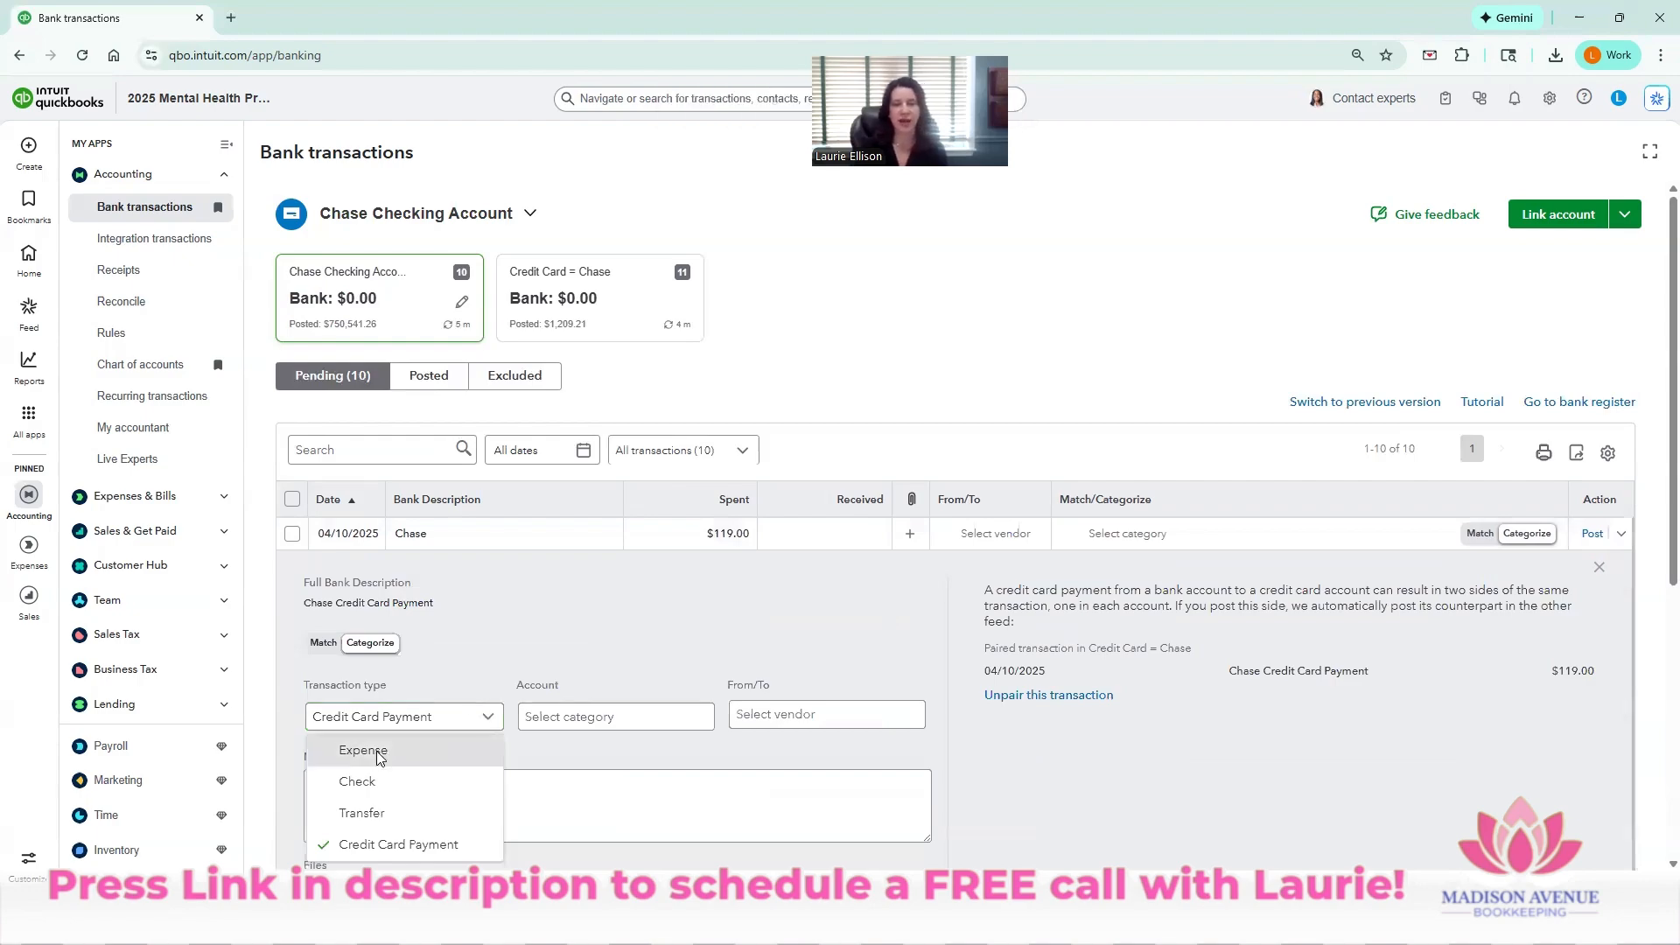
pyautogui.click(378, 754)
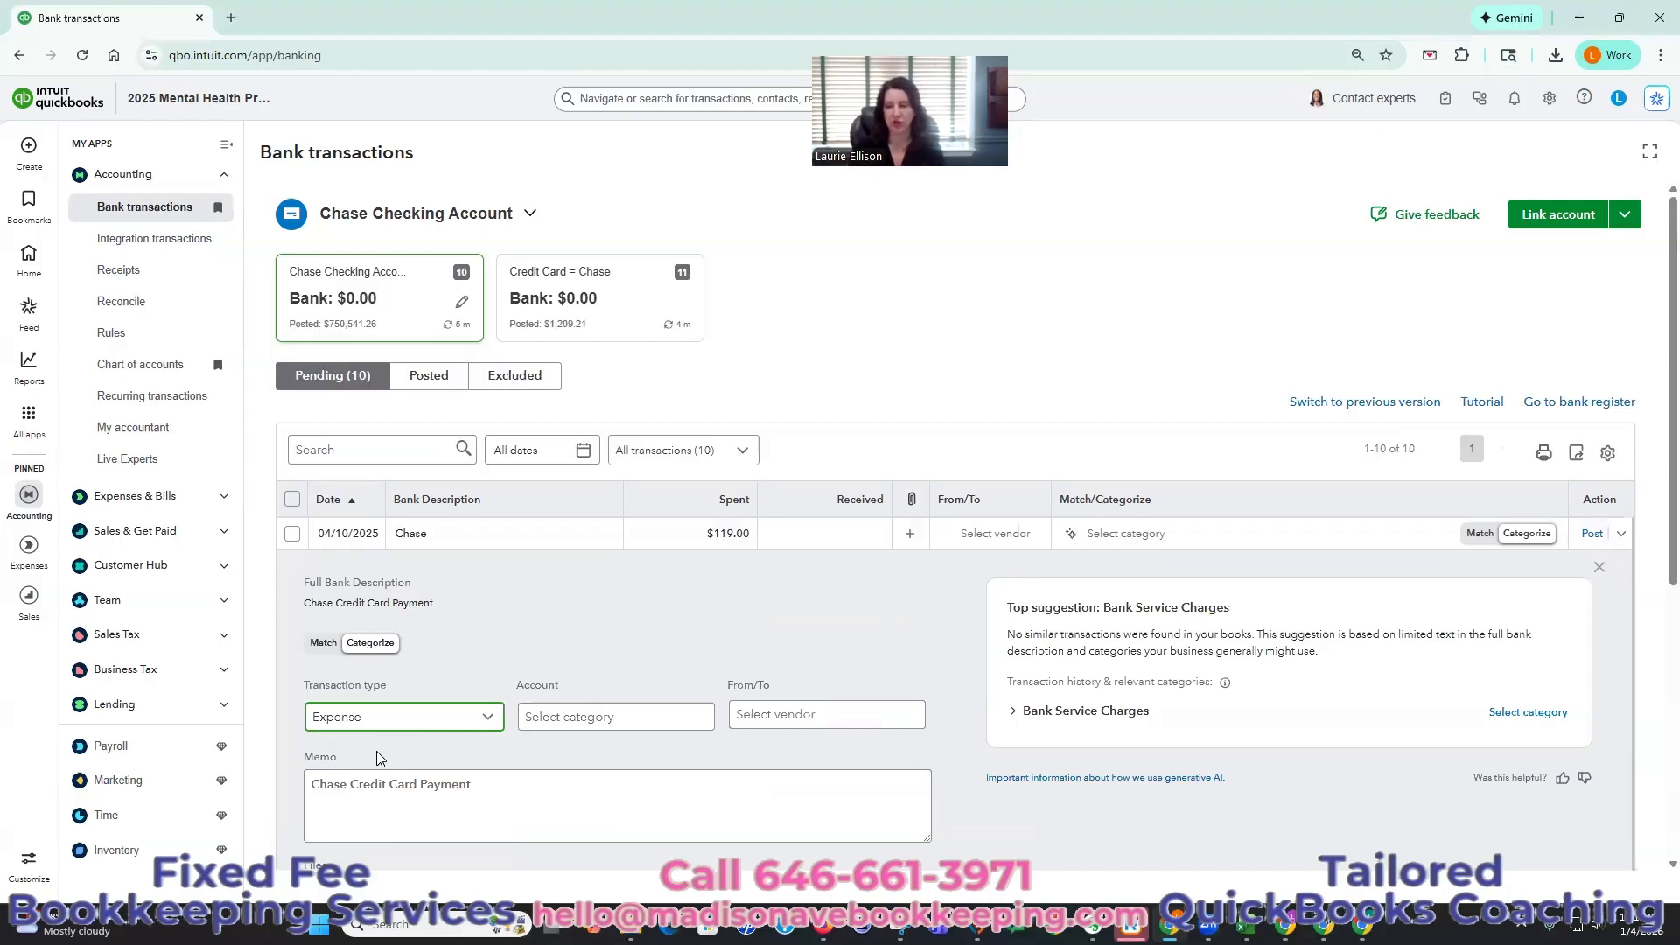
pyautogui.click(592, 715)
pyautogui.write('cred')
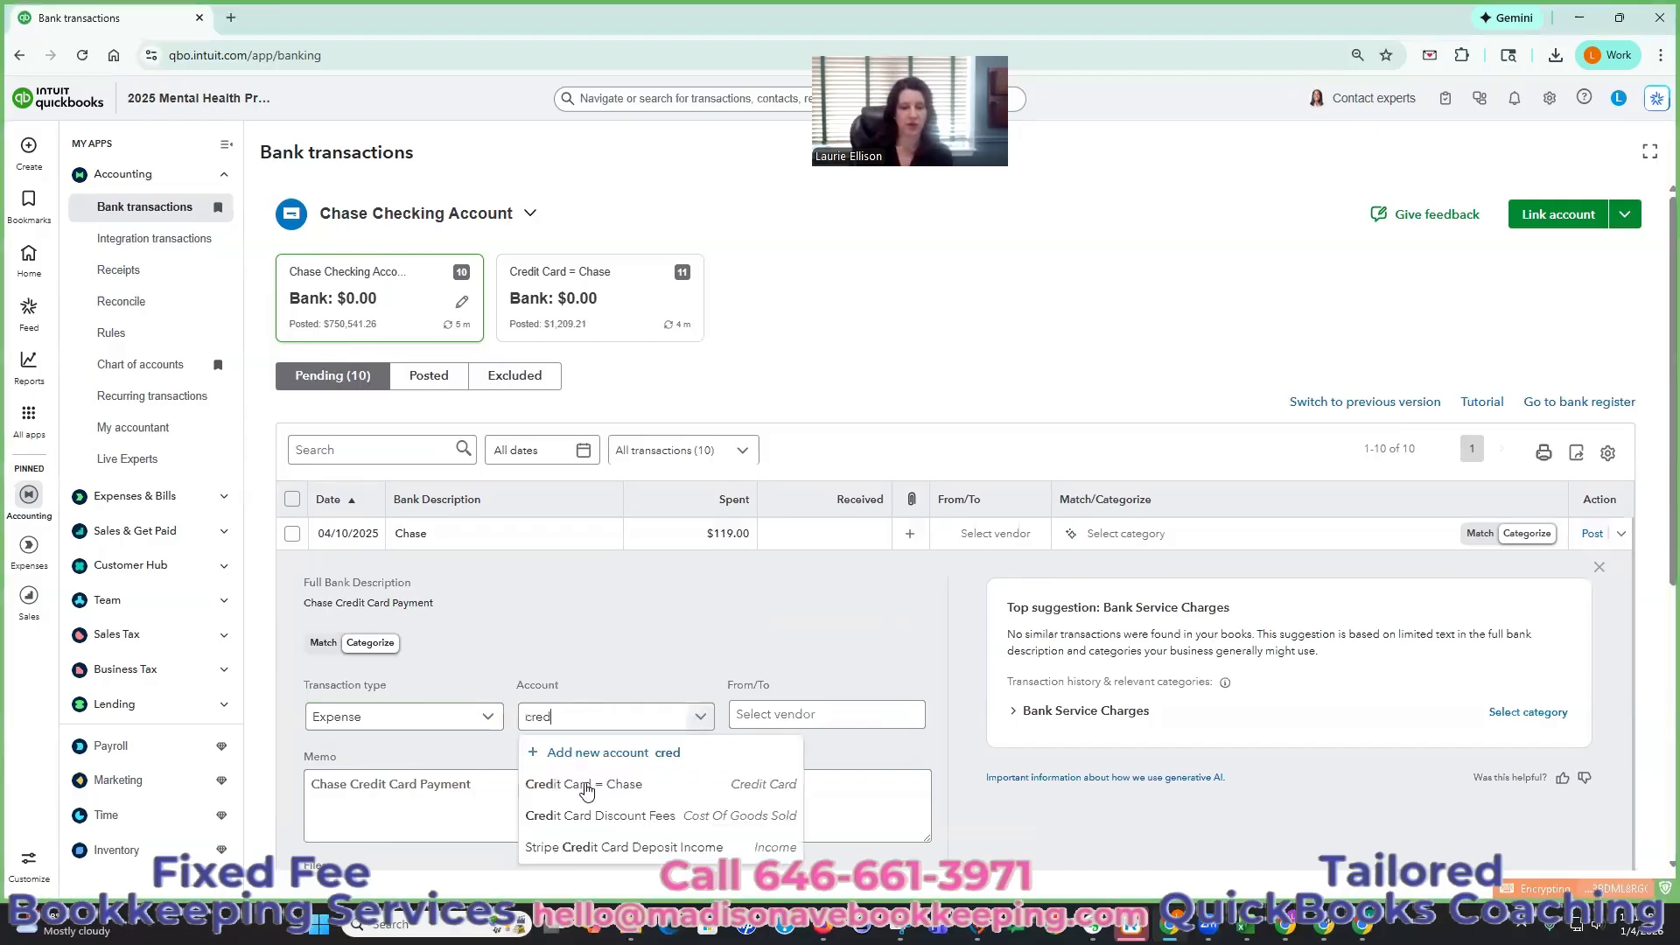
pyautogui.click(630, 782)
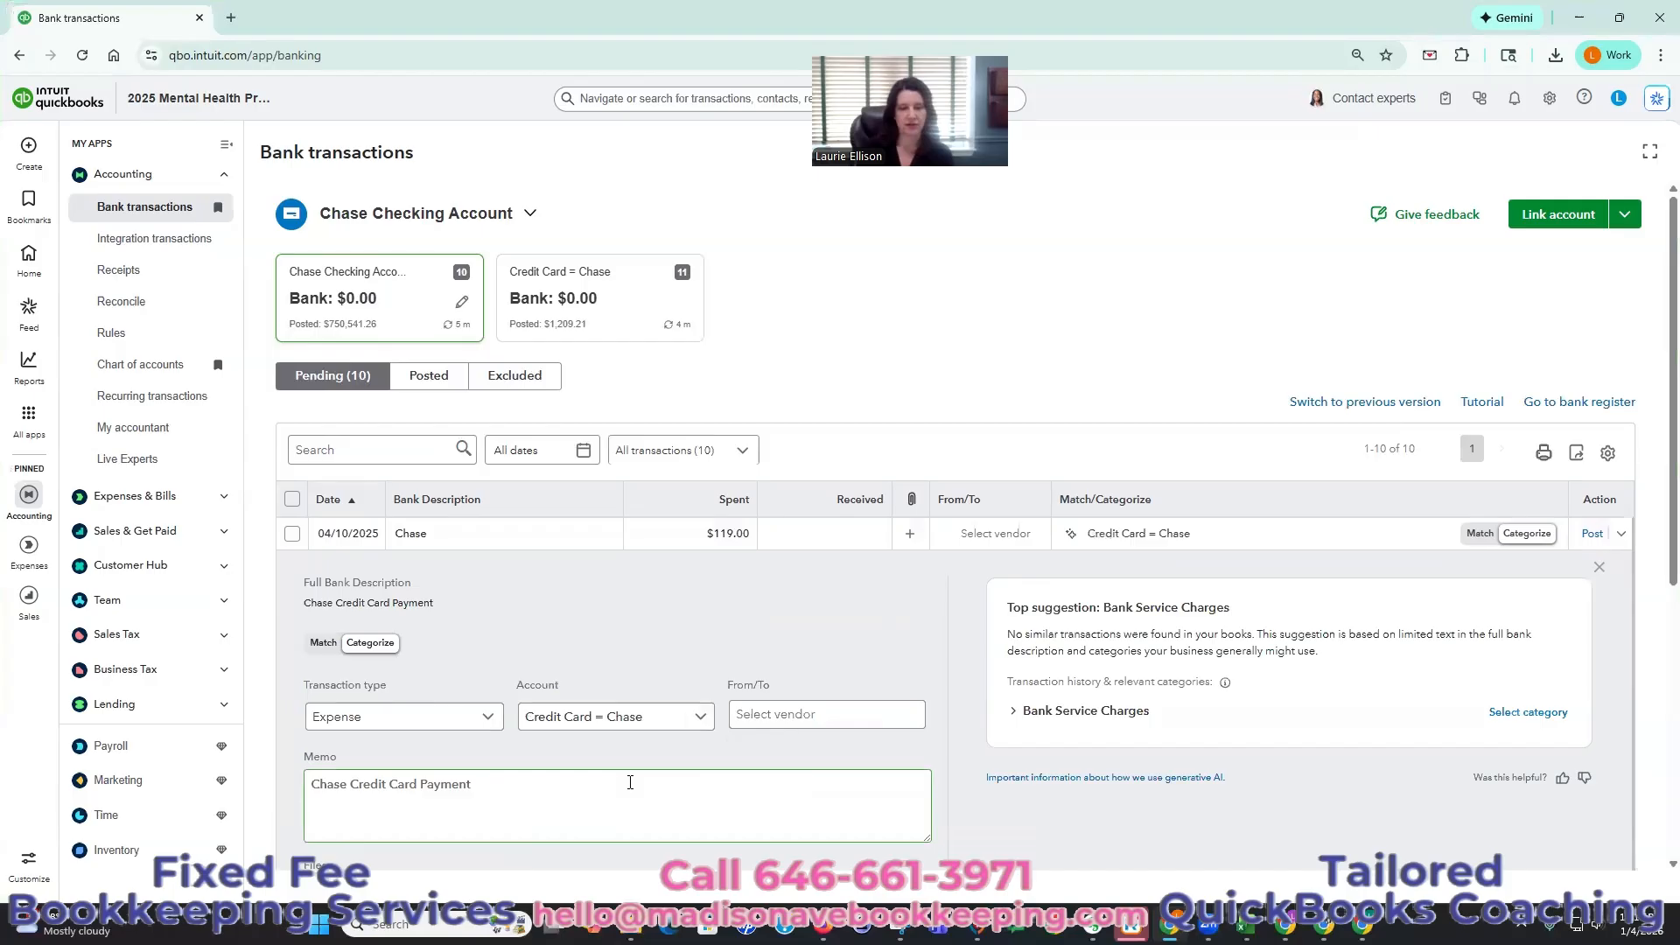
pyautogui.click(706, 713)
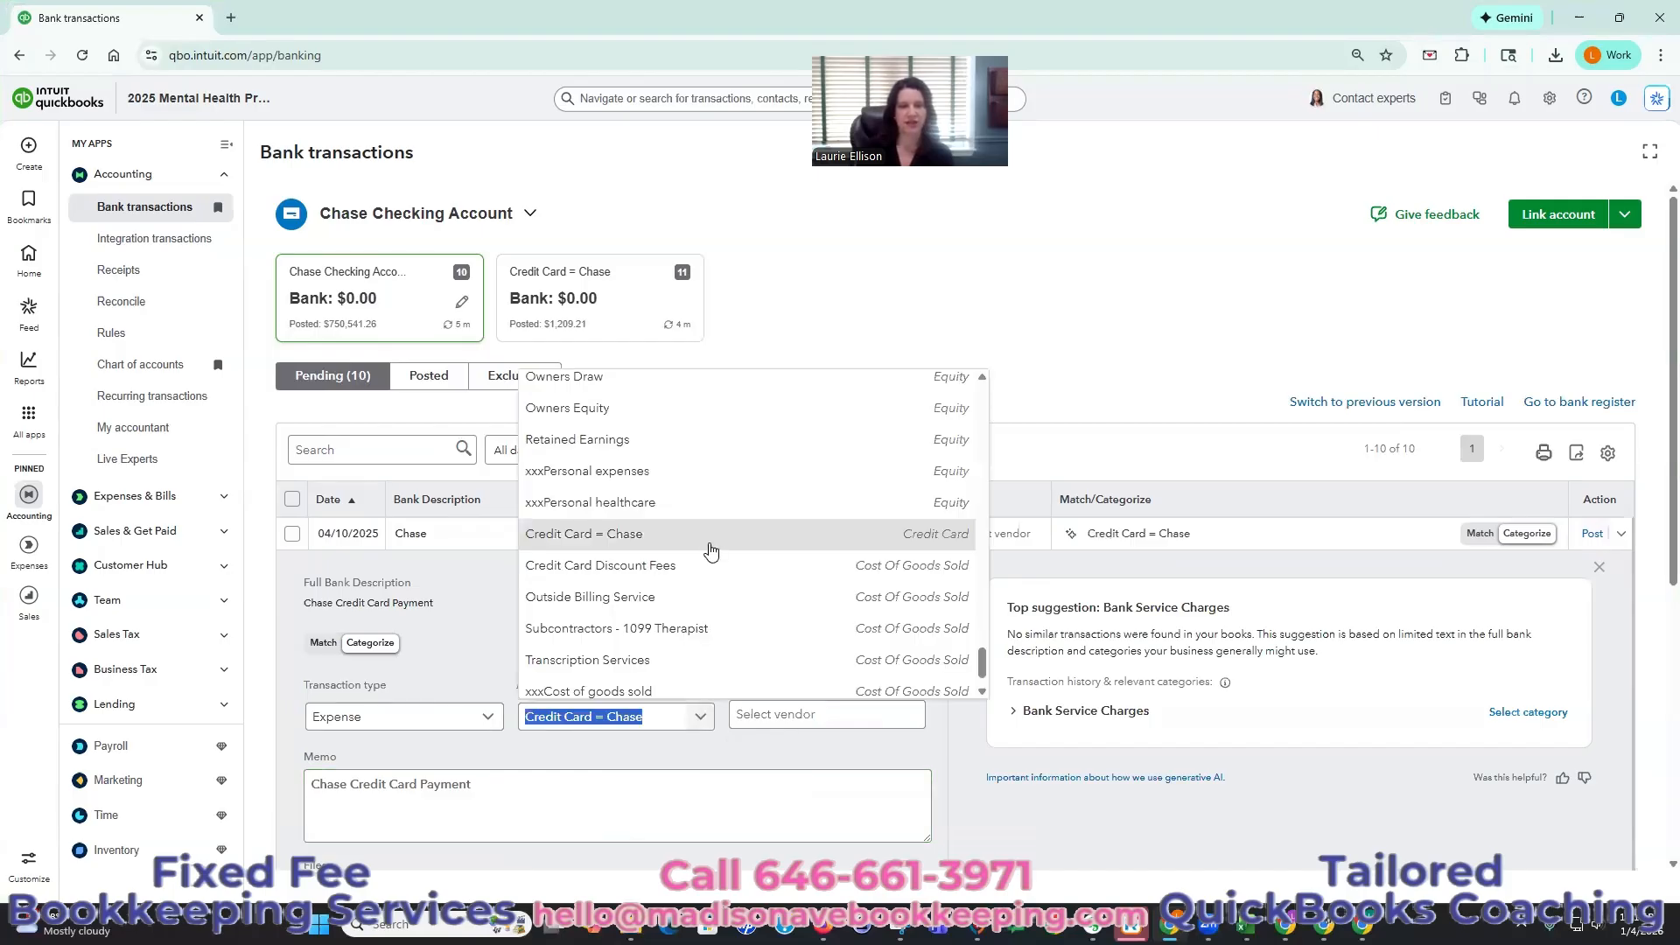
pyautogui.click(819, 749)
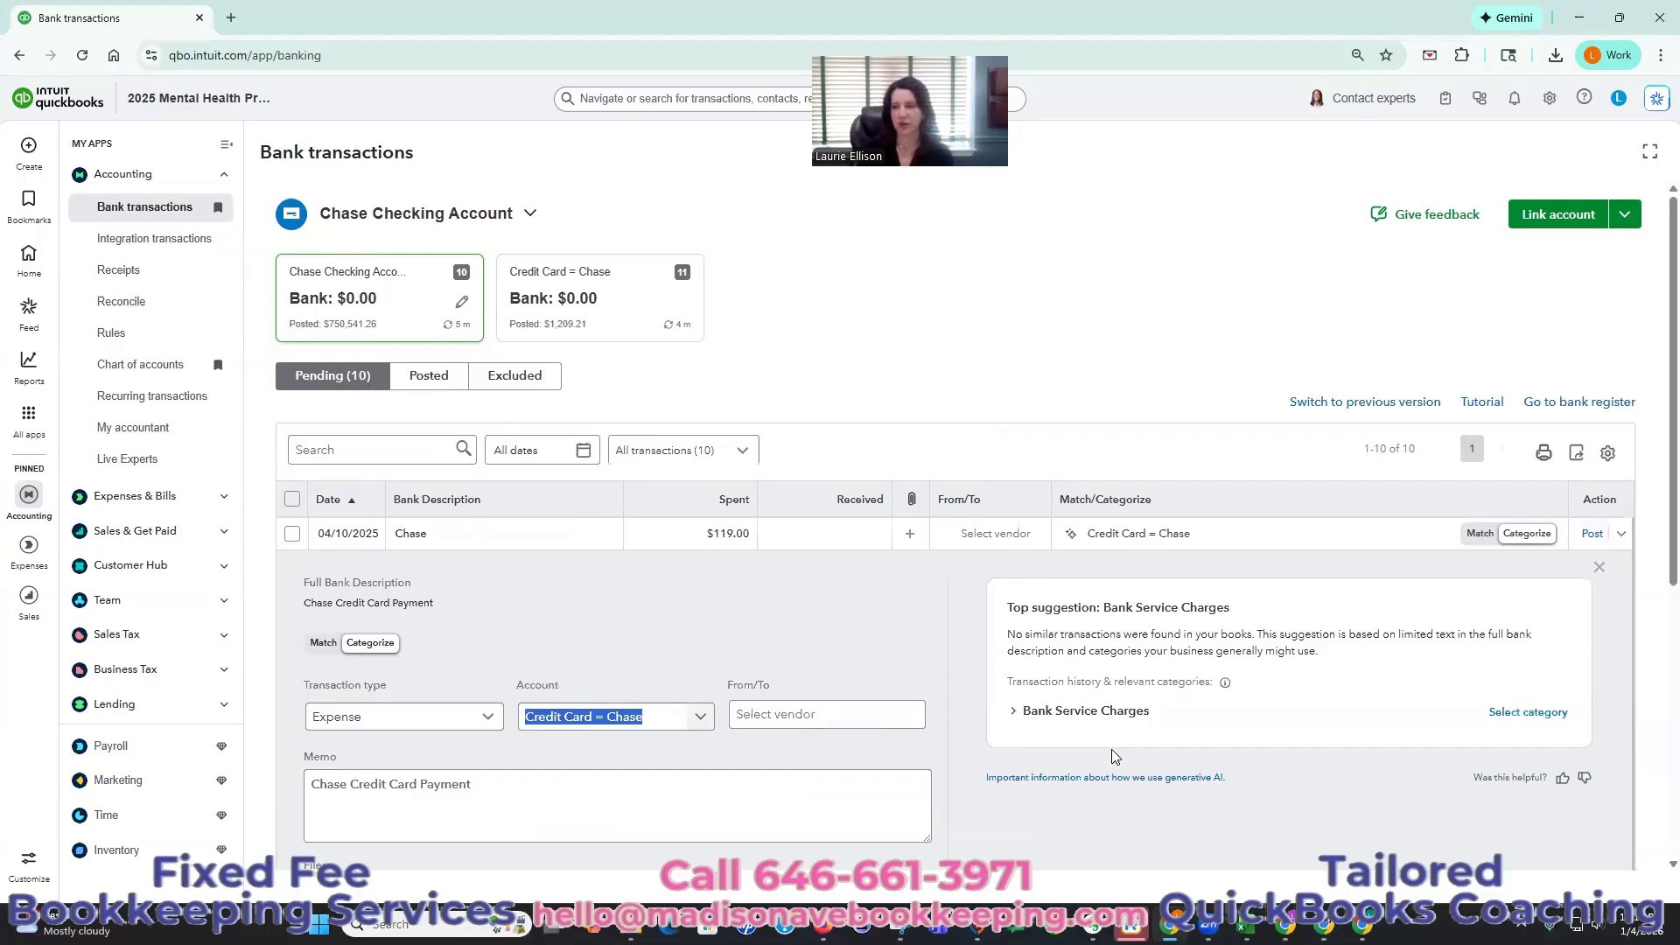
pyautogui.click(1593, 534)
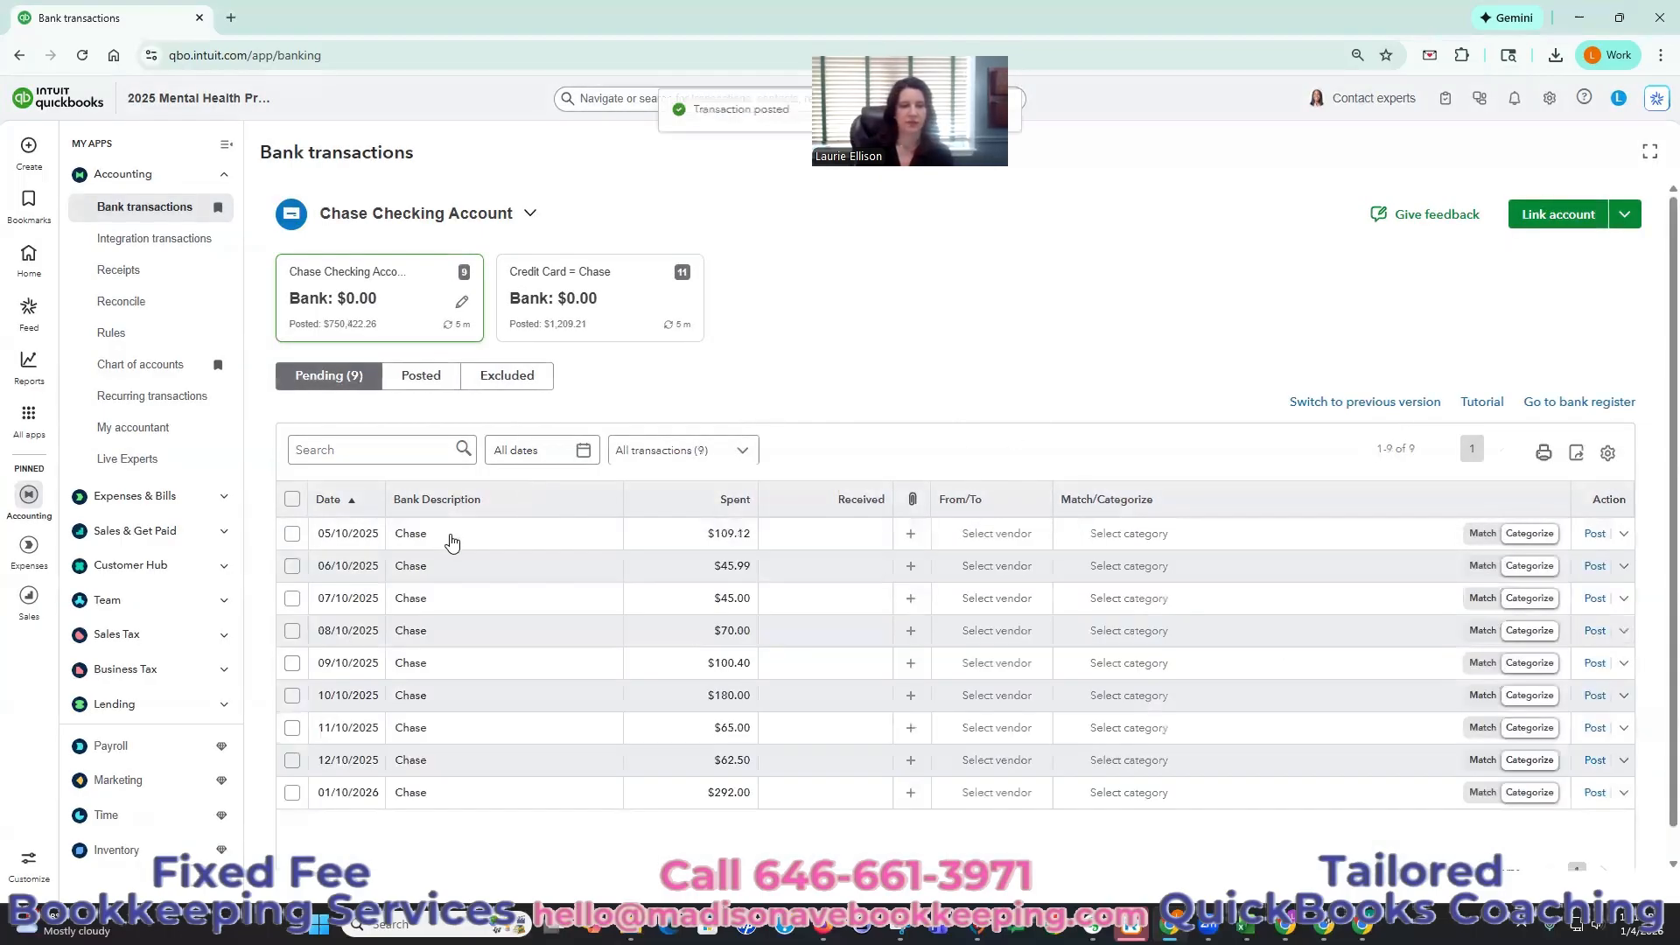
# - Set the 05/10/2025 Chase payment of $109.12 as an expense with the account Credit Card = Chase
pyautogui.click(517, 544)
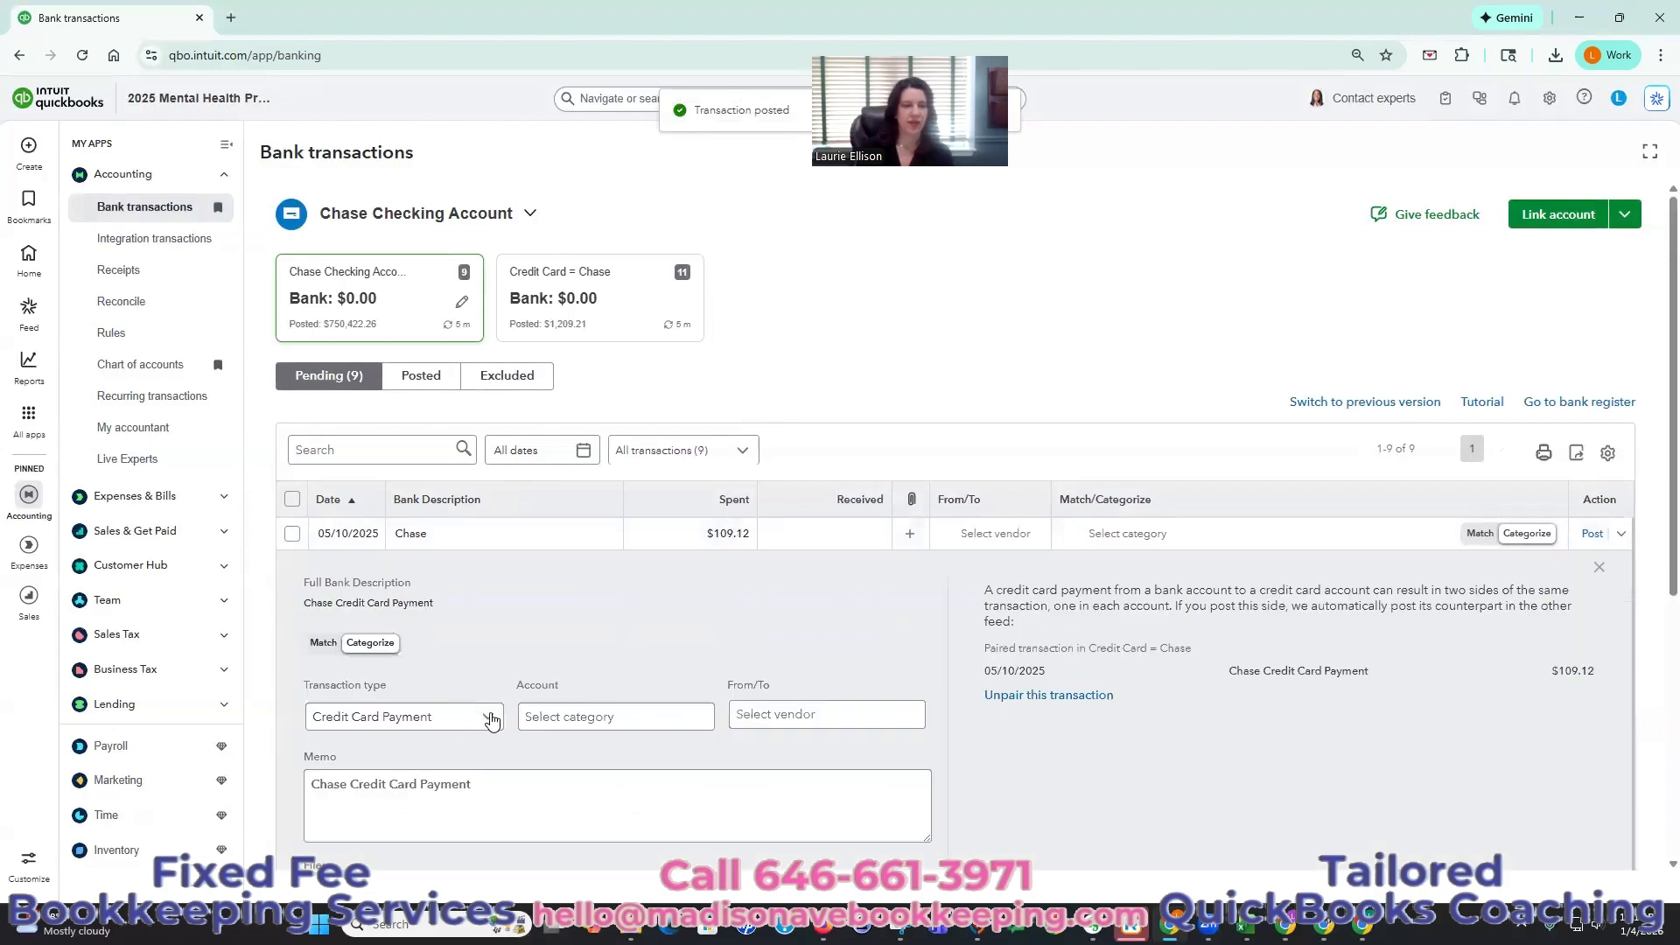
pyautogui.click(491, 720)
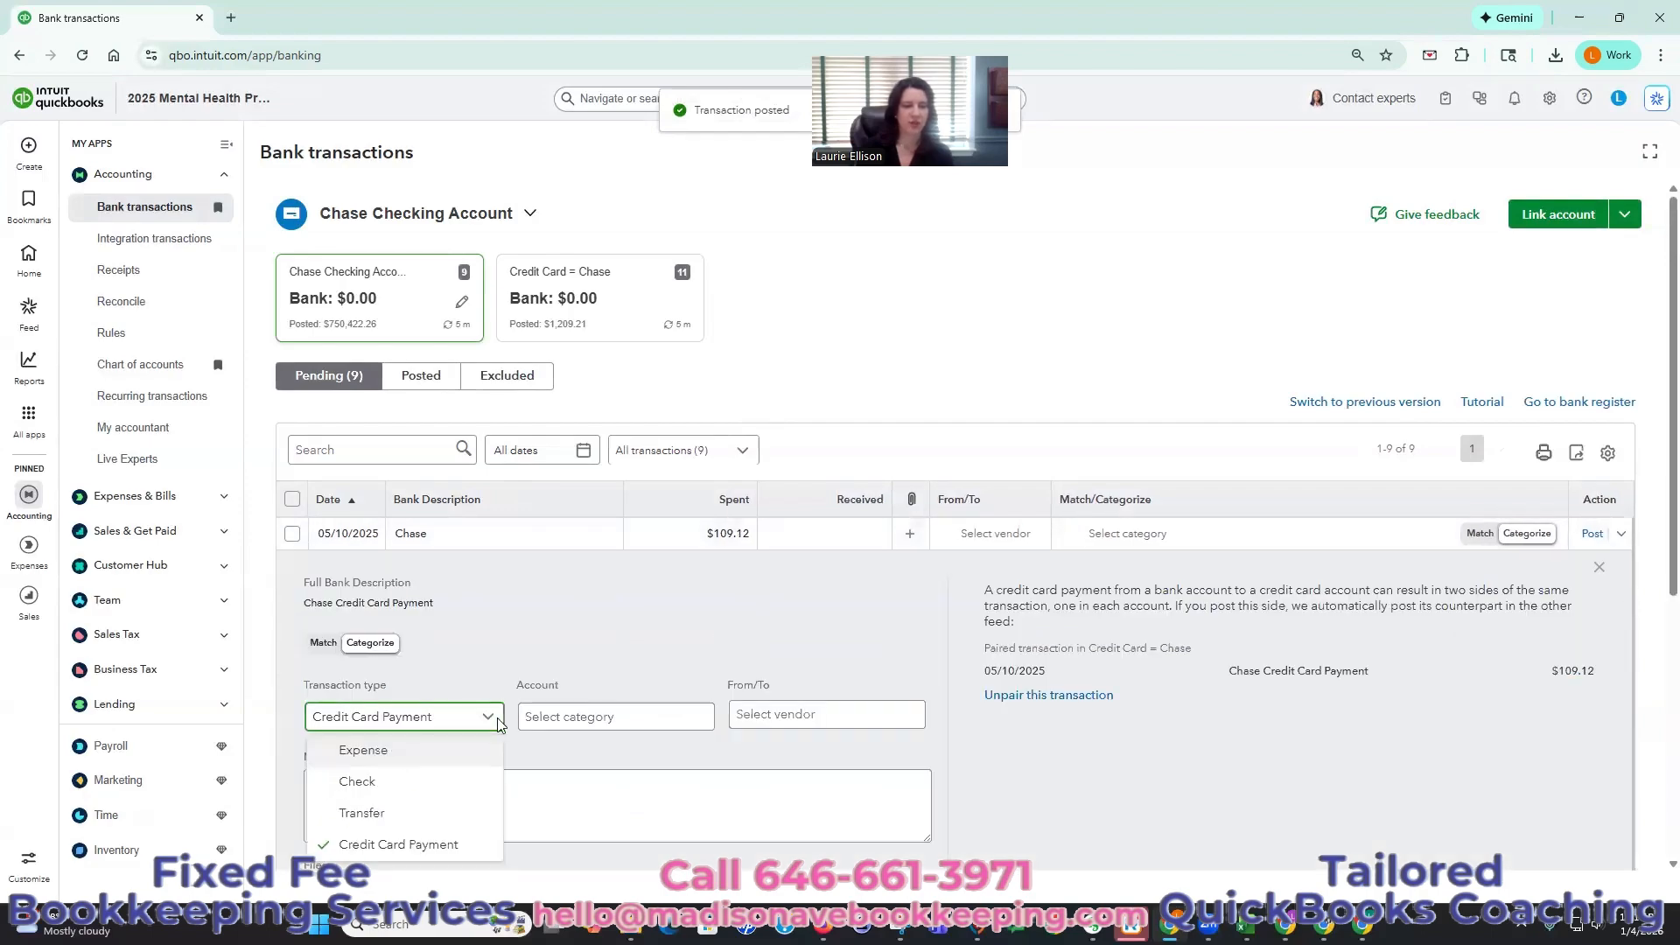
pyautogui.click(388, 752)
pyautogui.click(627, 721)
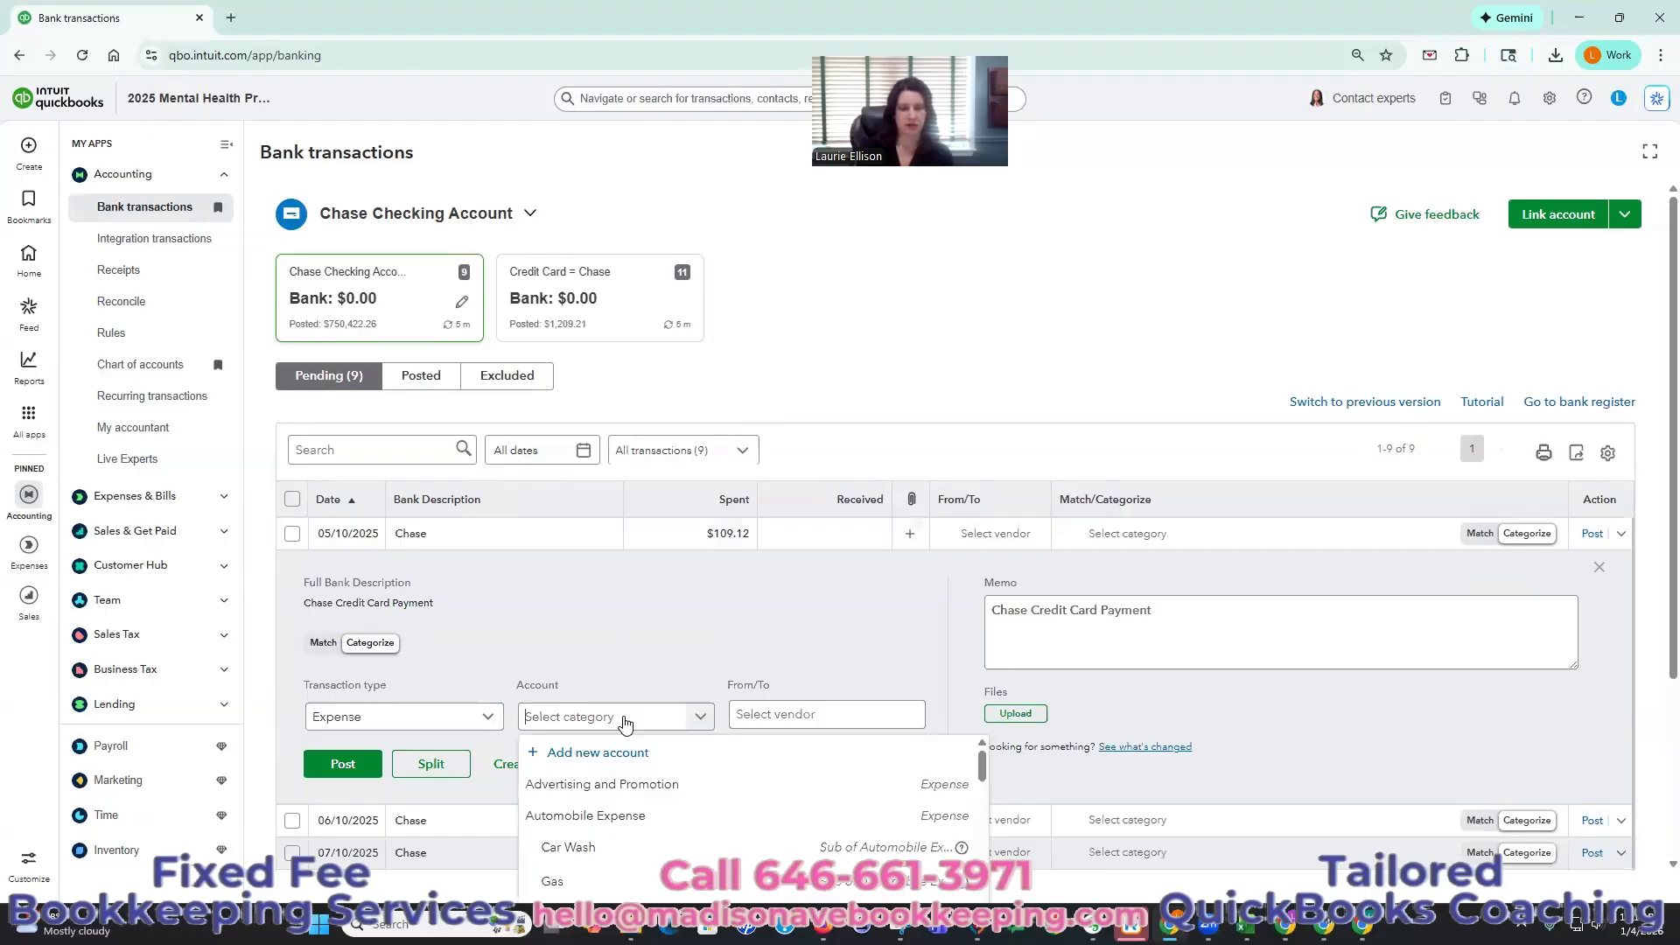
pyautogui.write('cred')
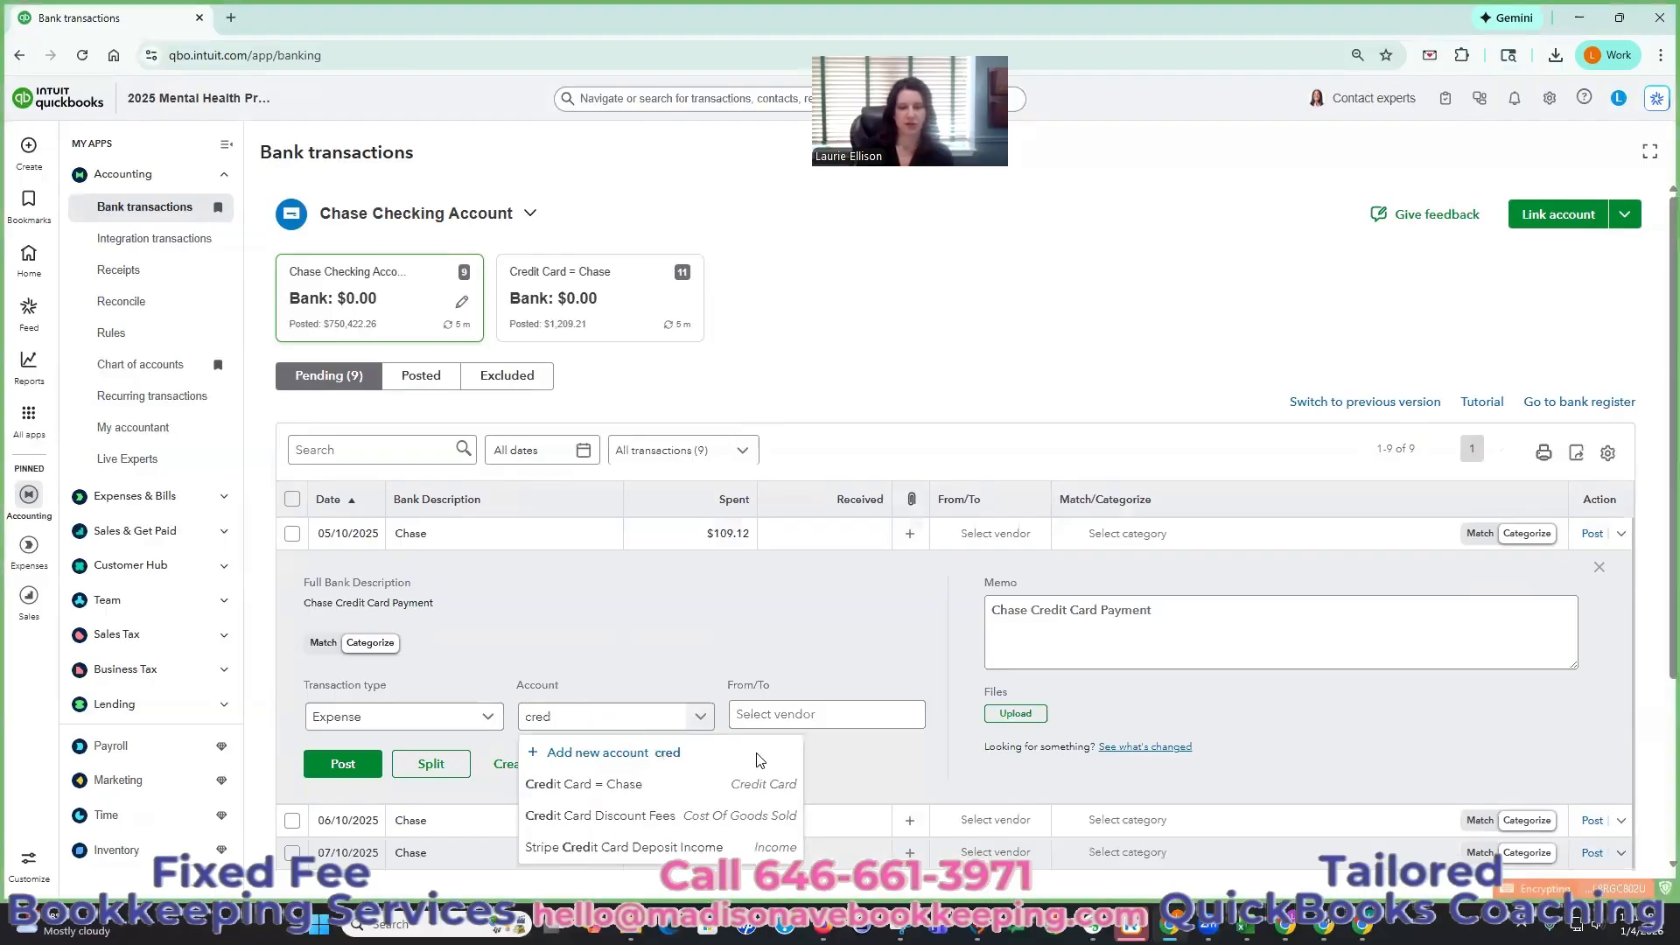
pyautogui.press('Tab')
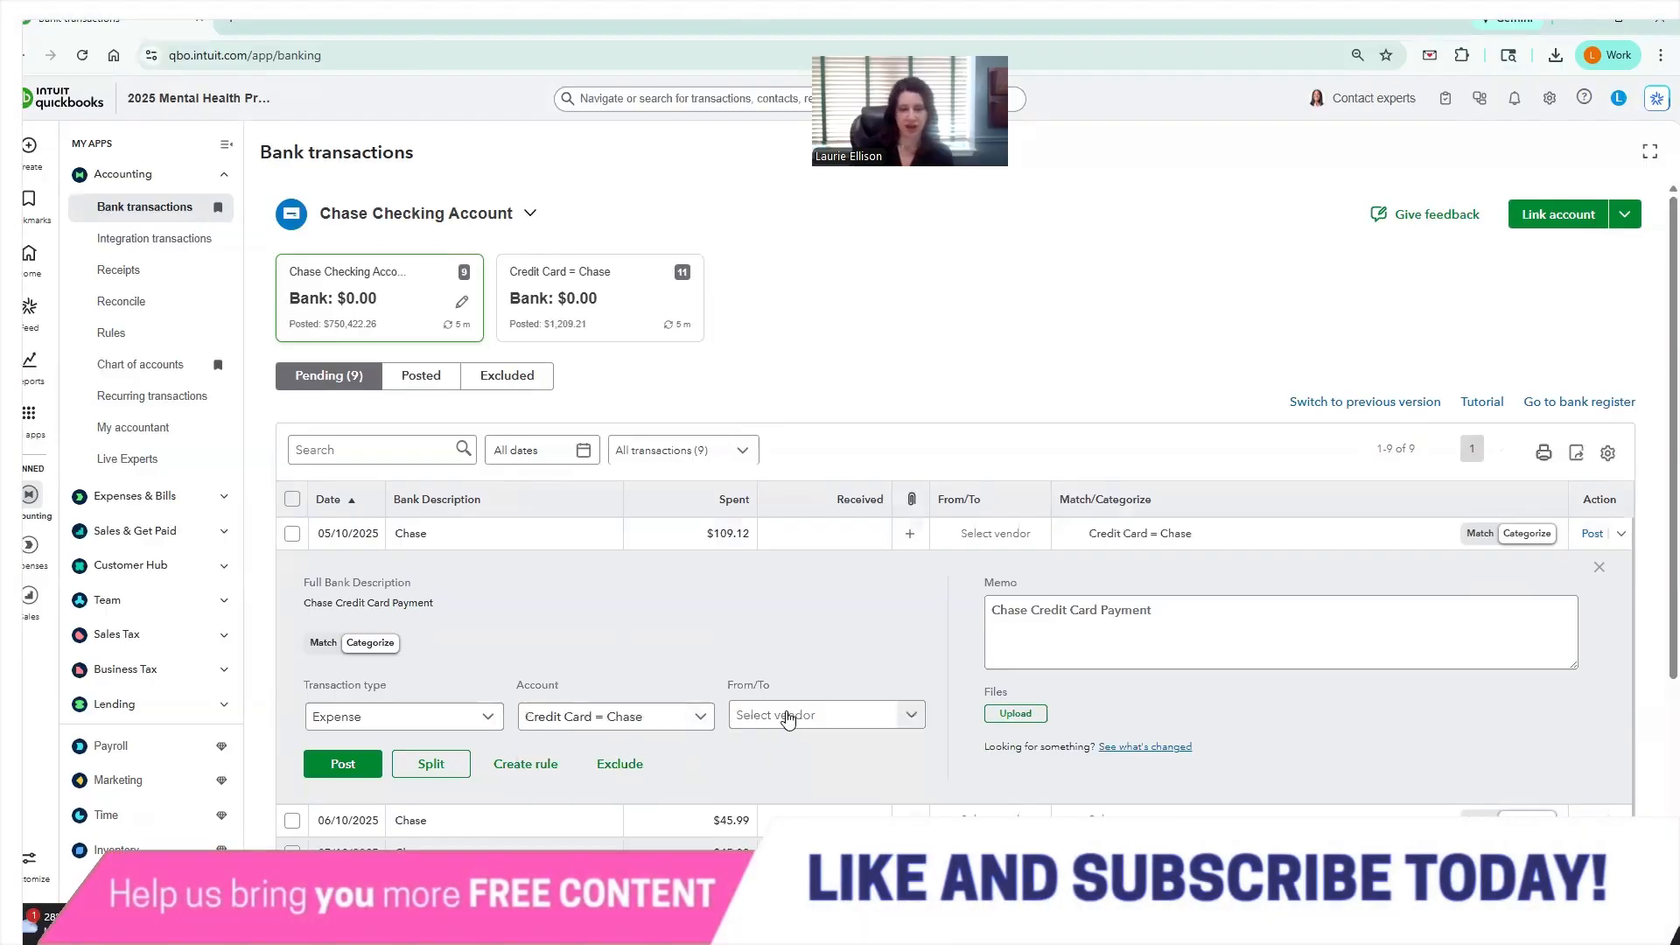
# - Add a new vendor named Chase Credit Card to the 05/10/2025 payment, save the vendor and post the payment
pyautogui.click(788, 720)
pyautogui.write('Chase')
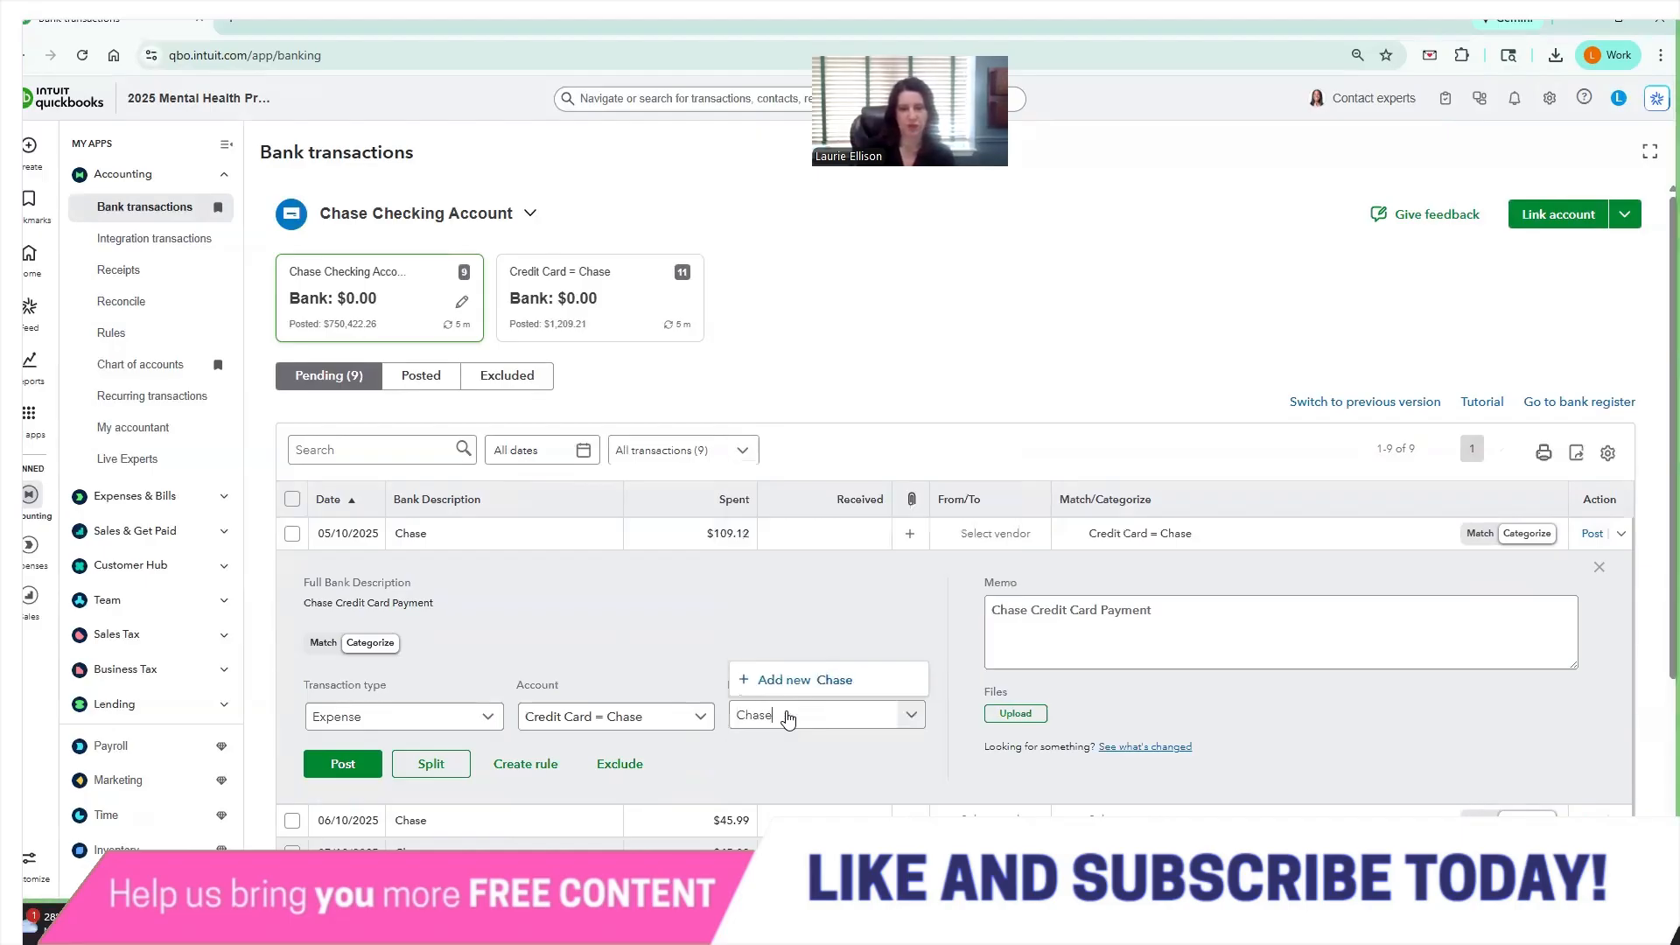
pyautogui.write(' Credit')
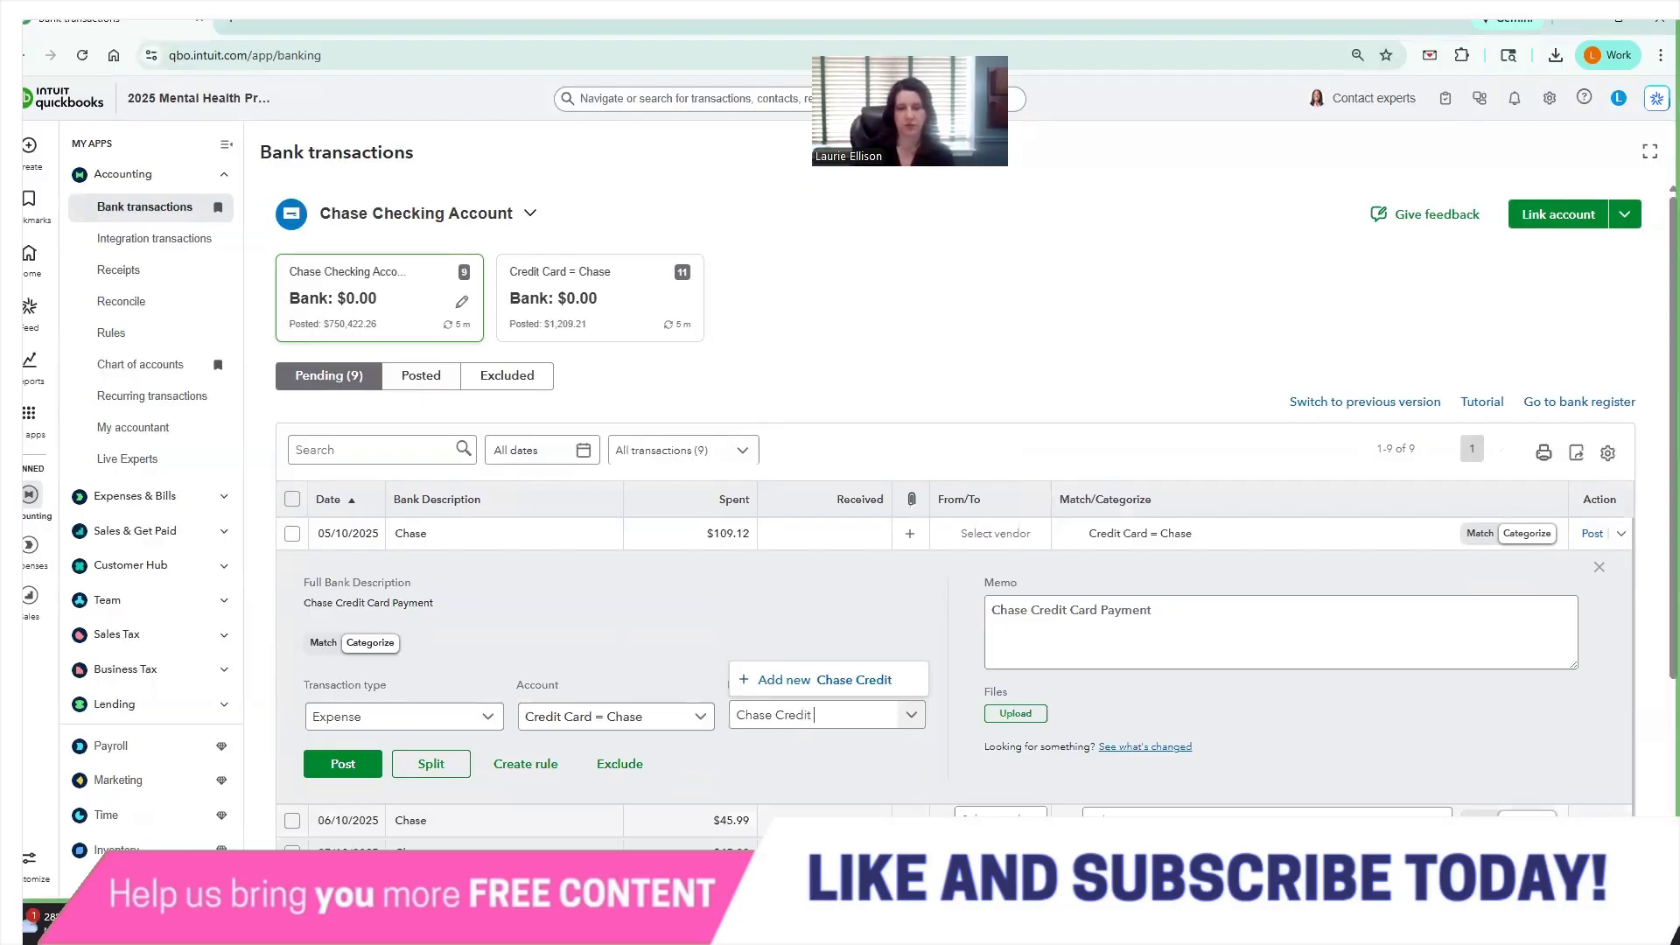
pyautogui.write(' Card')
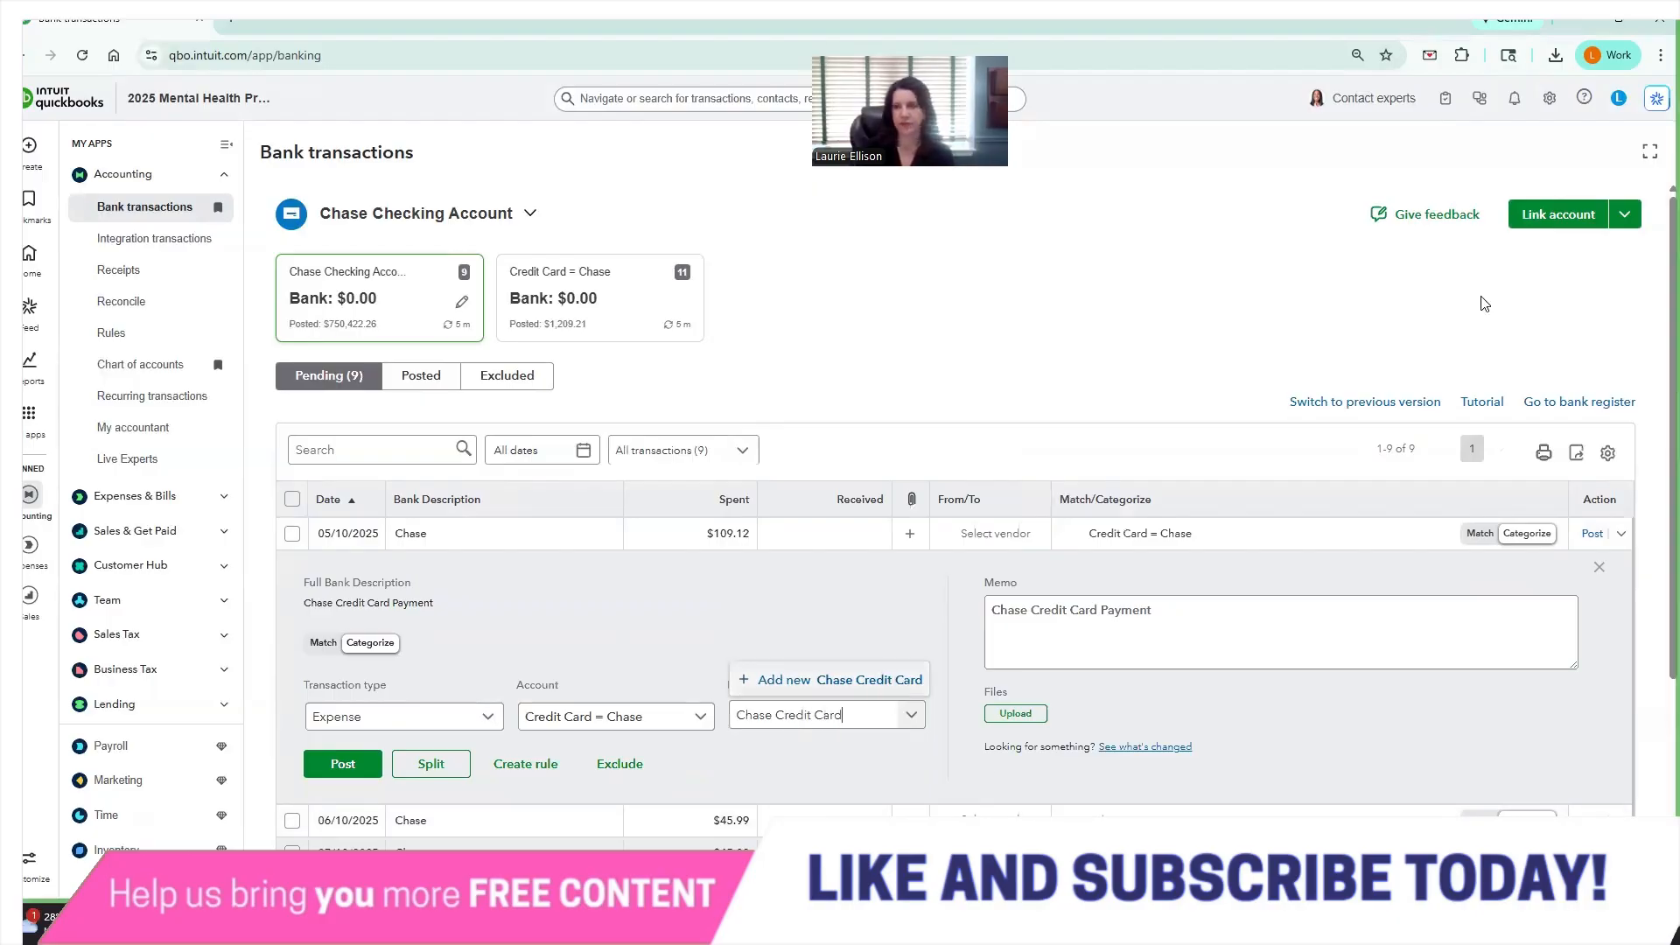
pyautogui.press('Return')
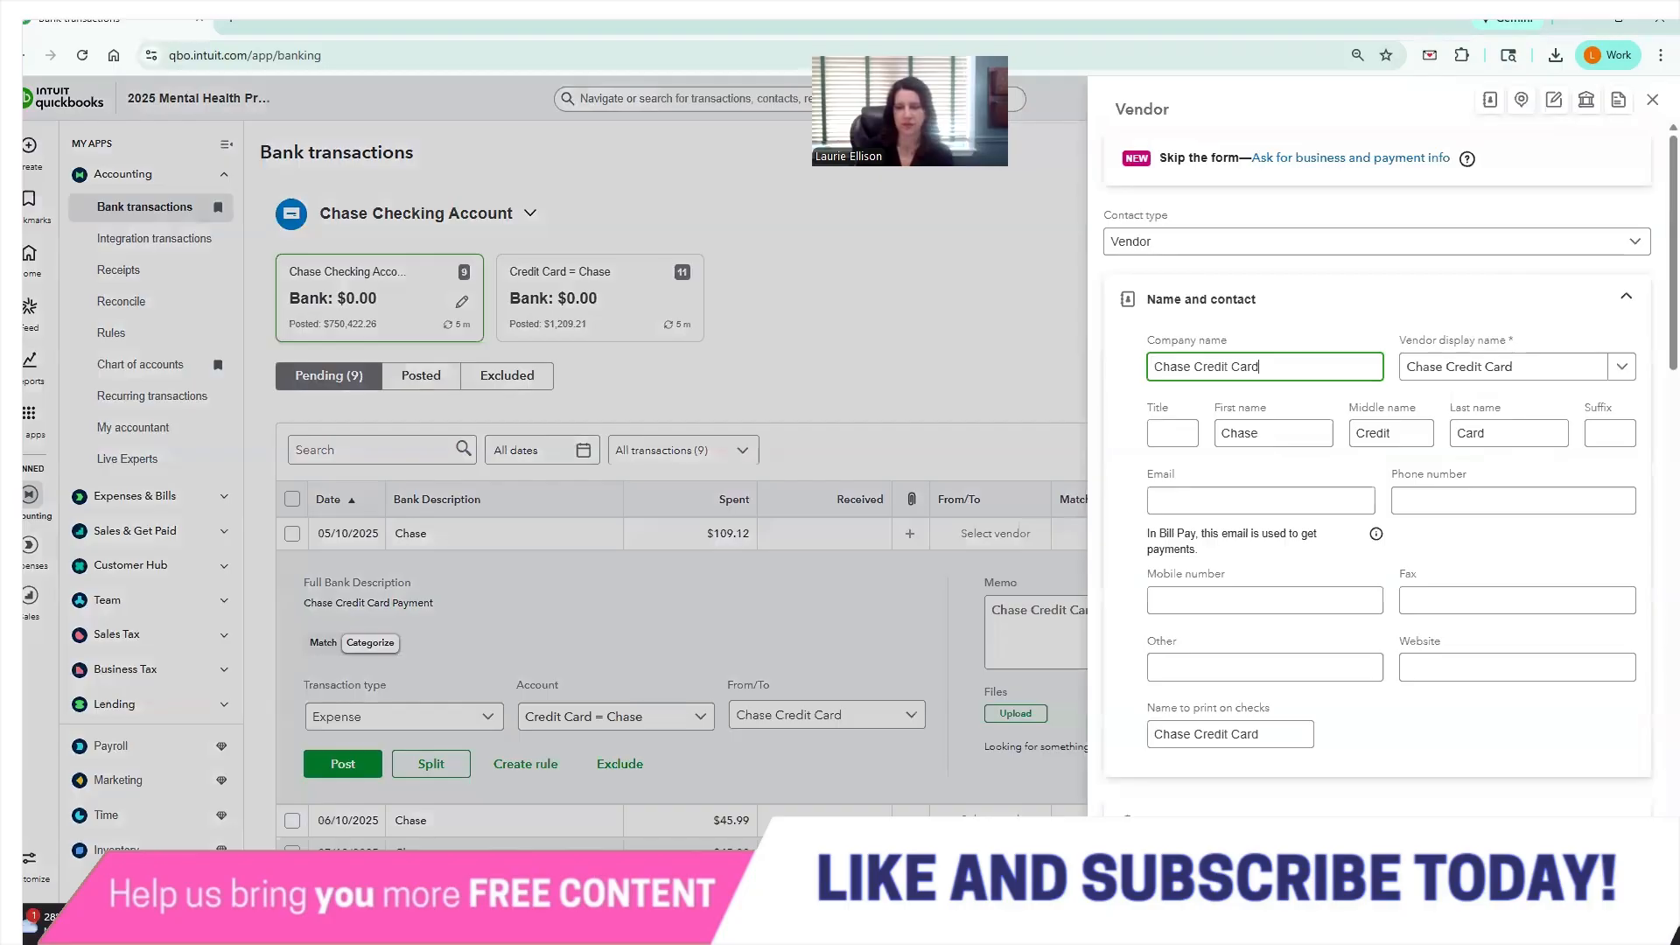
pyautogui.click(1618, 877)
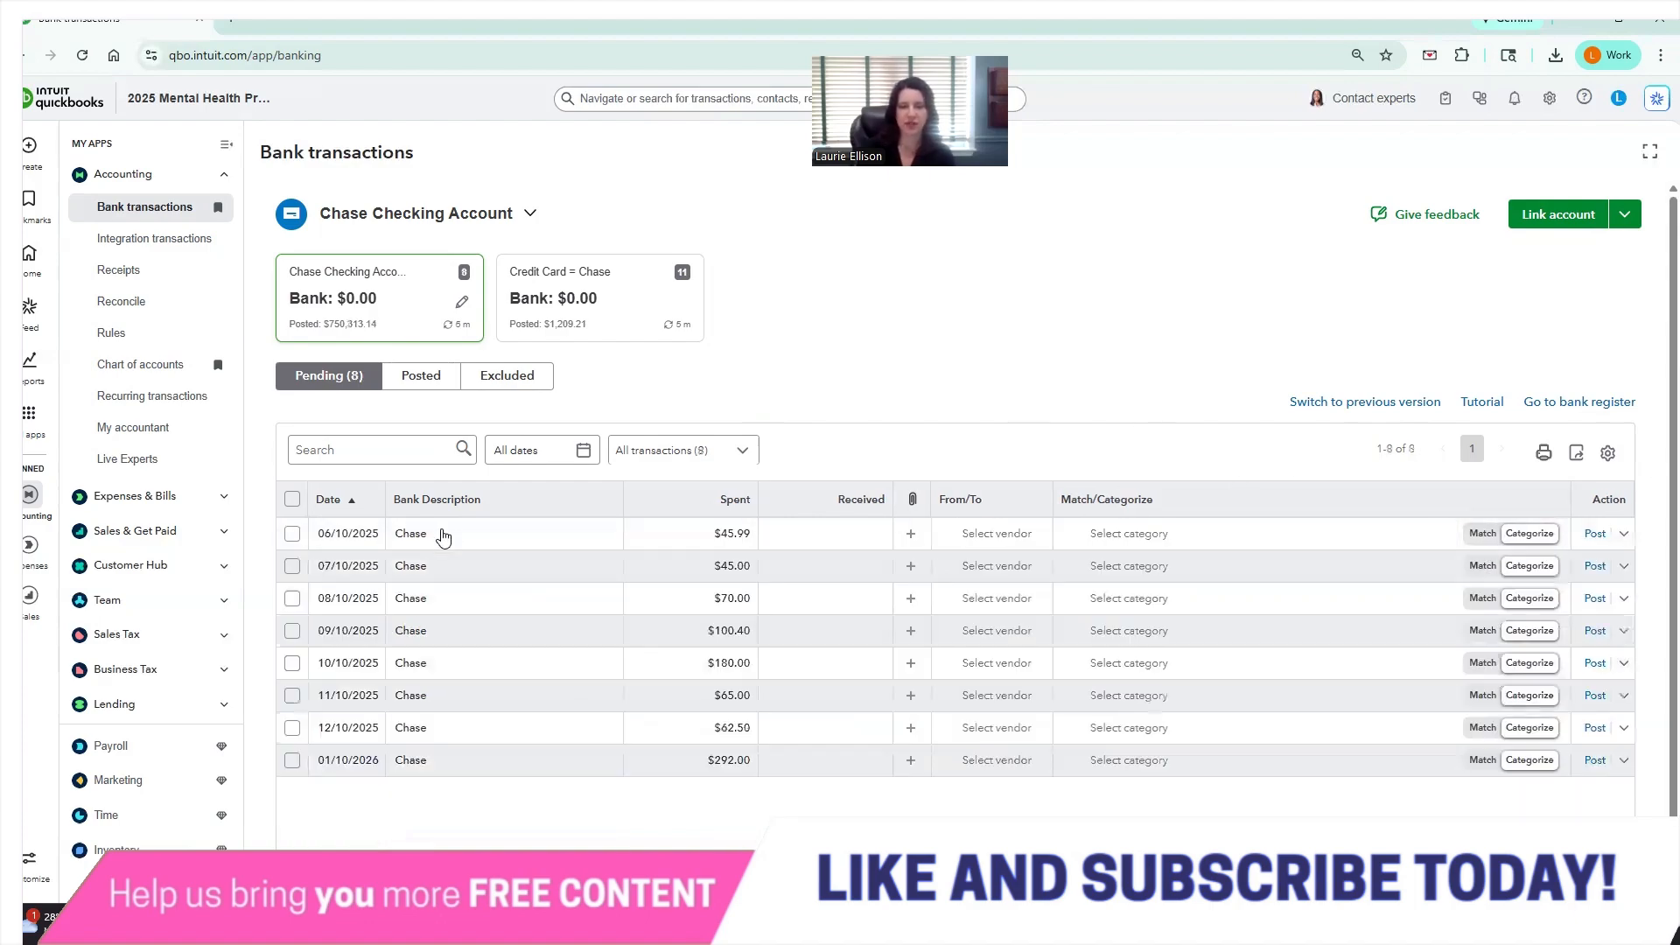
# - Categorize the 06/10/2025 Chase payment of $45.99 as an expense to Credit Card = Chase and post it
pyautogui.click(481, 530)
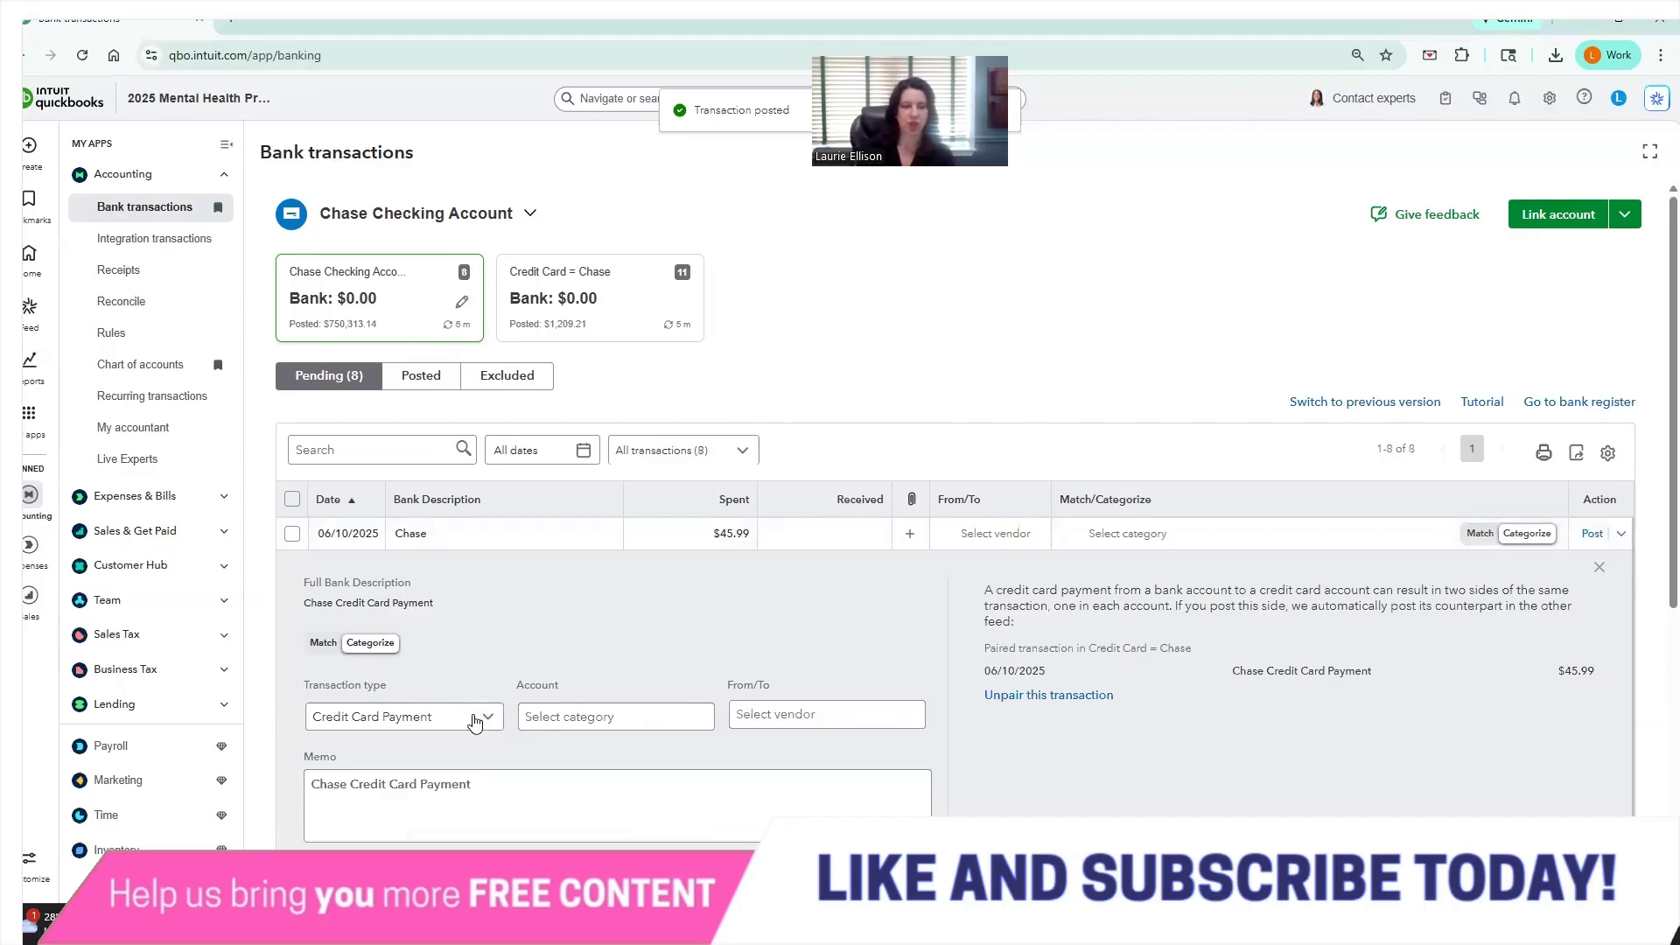
pyautogui.click(473, 718)
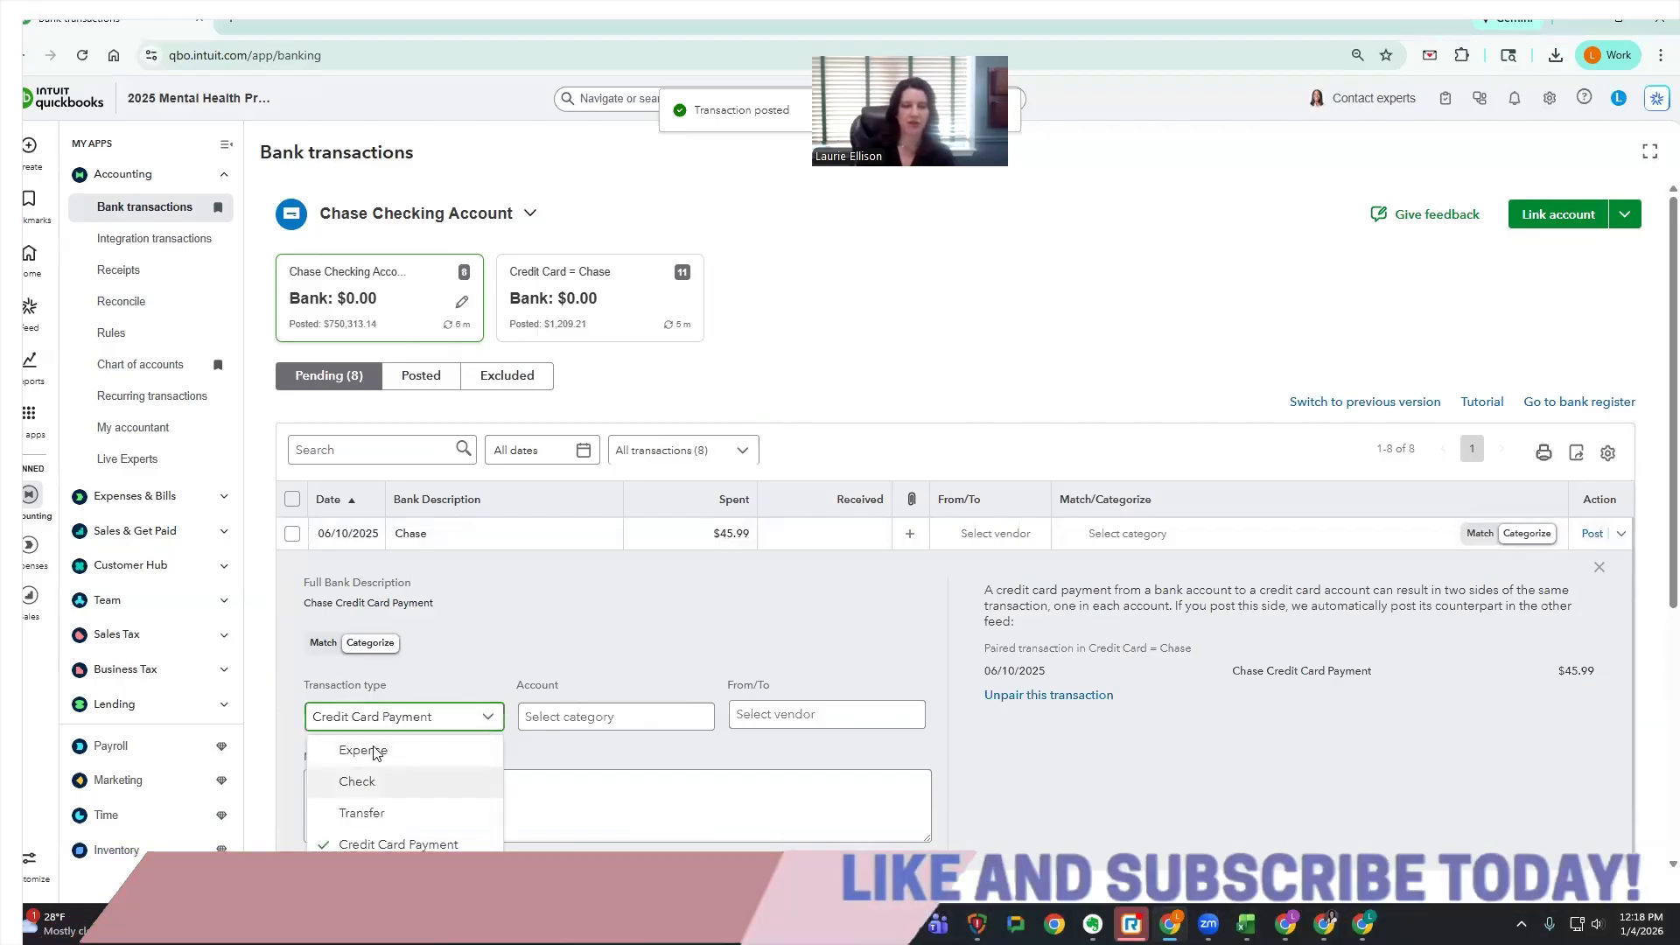
pyautogui.click(377, 750)
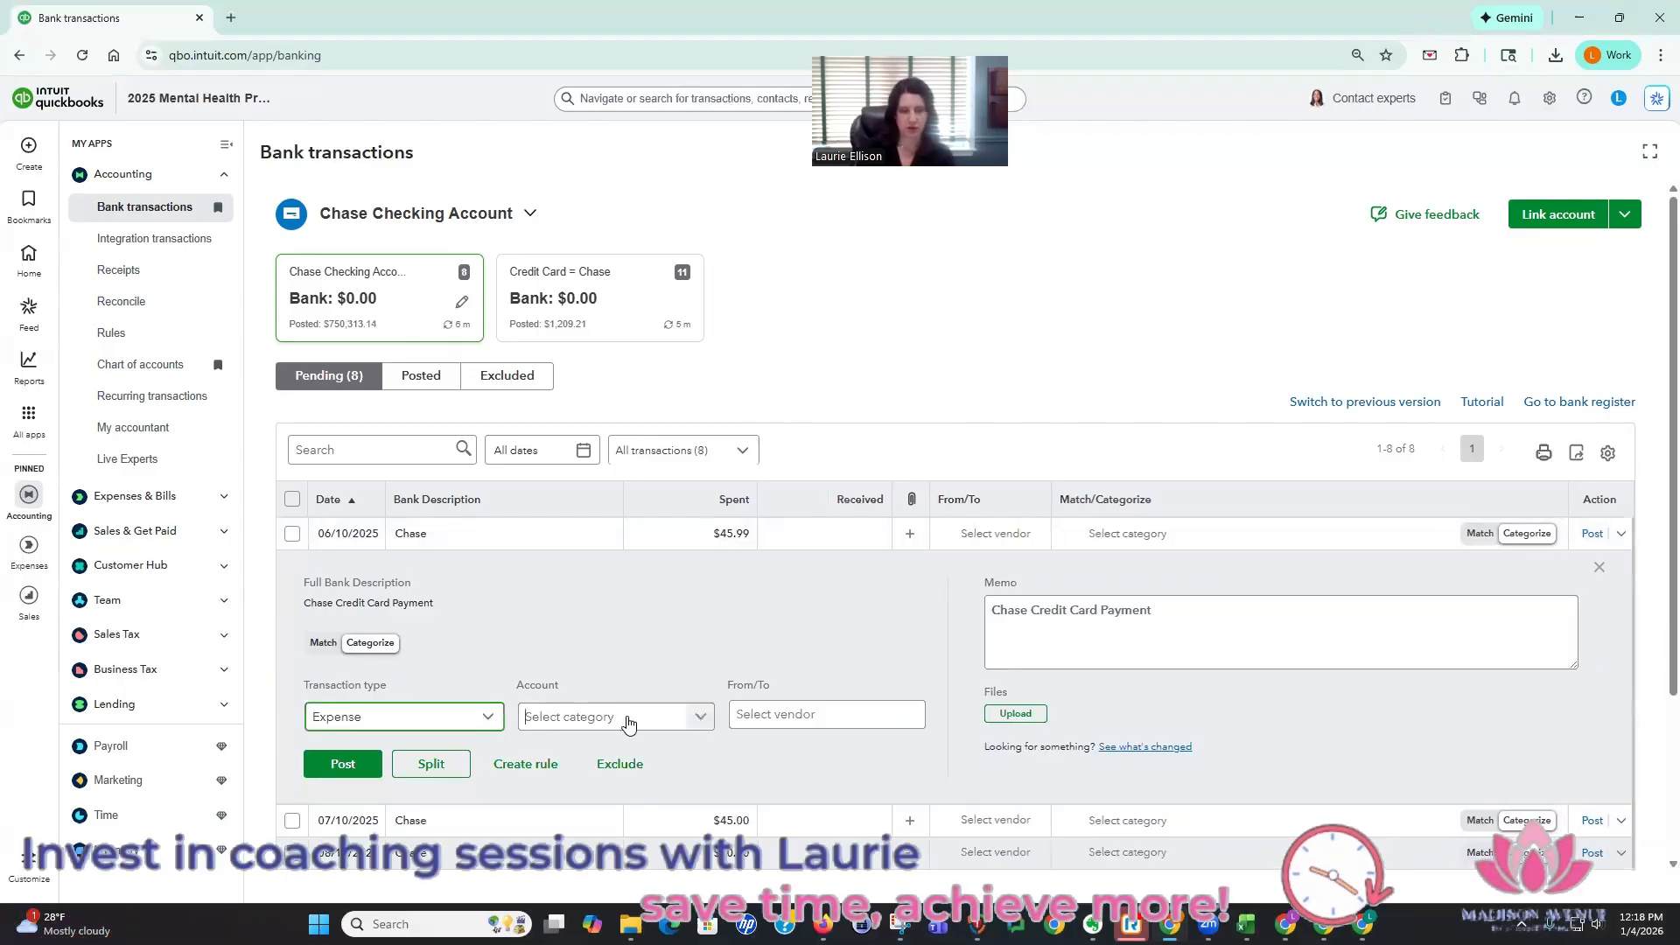
pyautogui.click(628, 723)
pyautogui.write('chas')
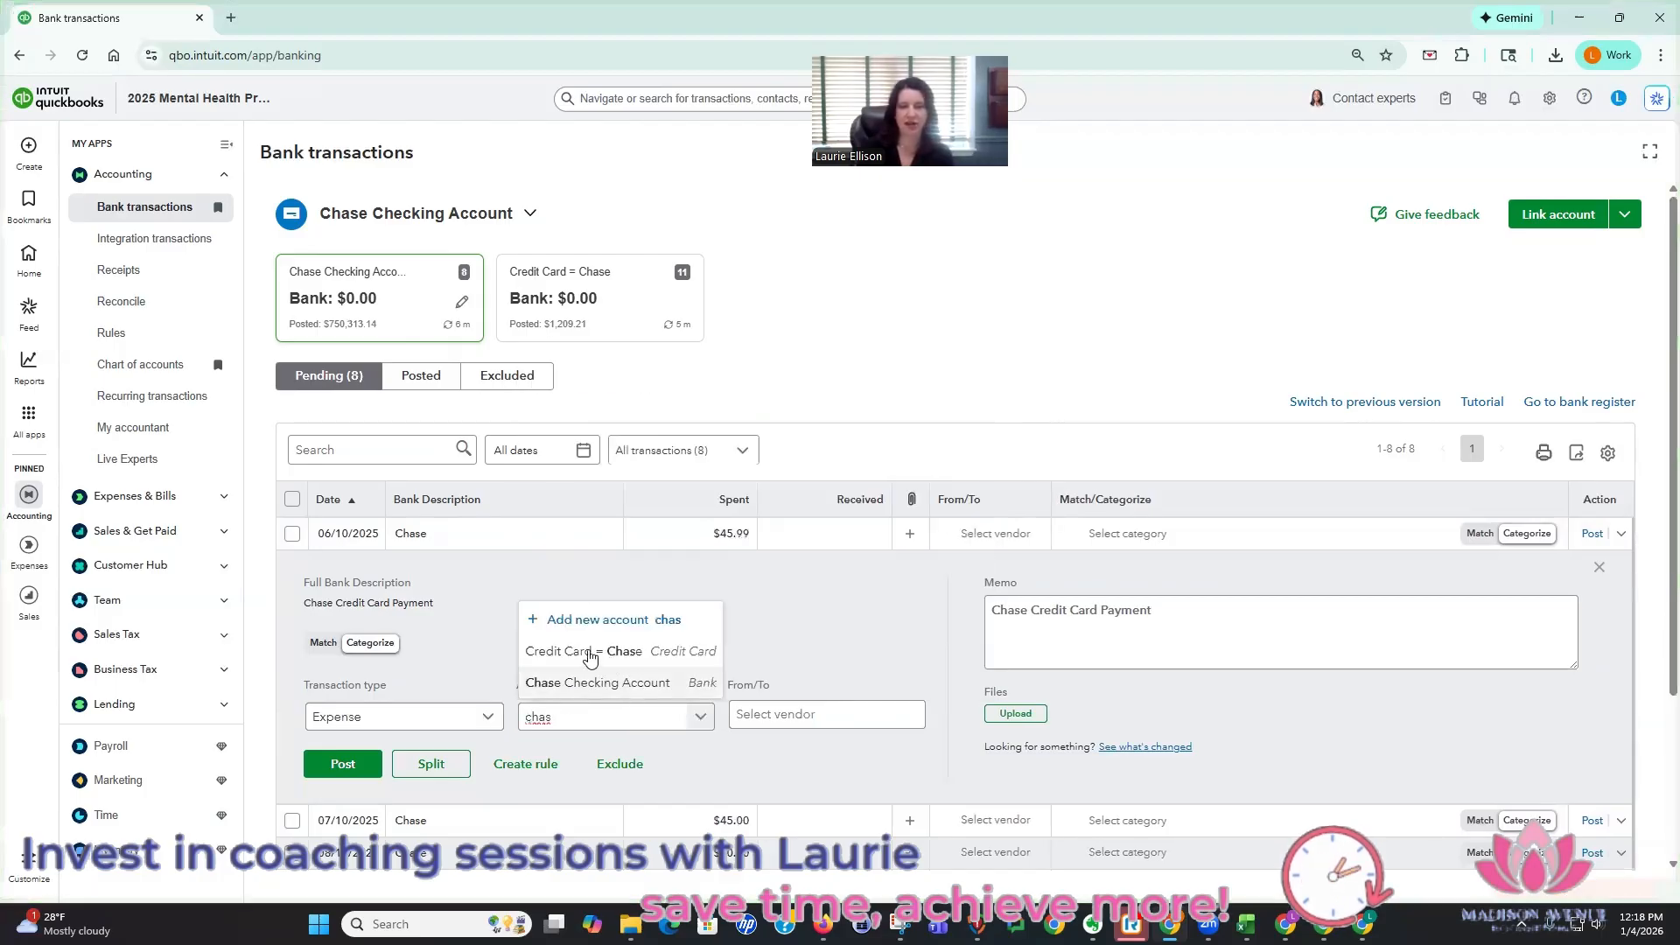
pyautogui.press('Return')
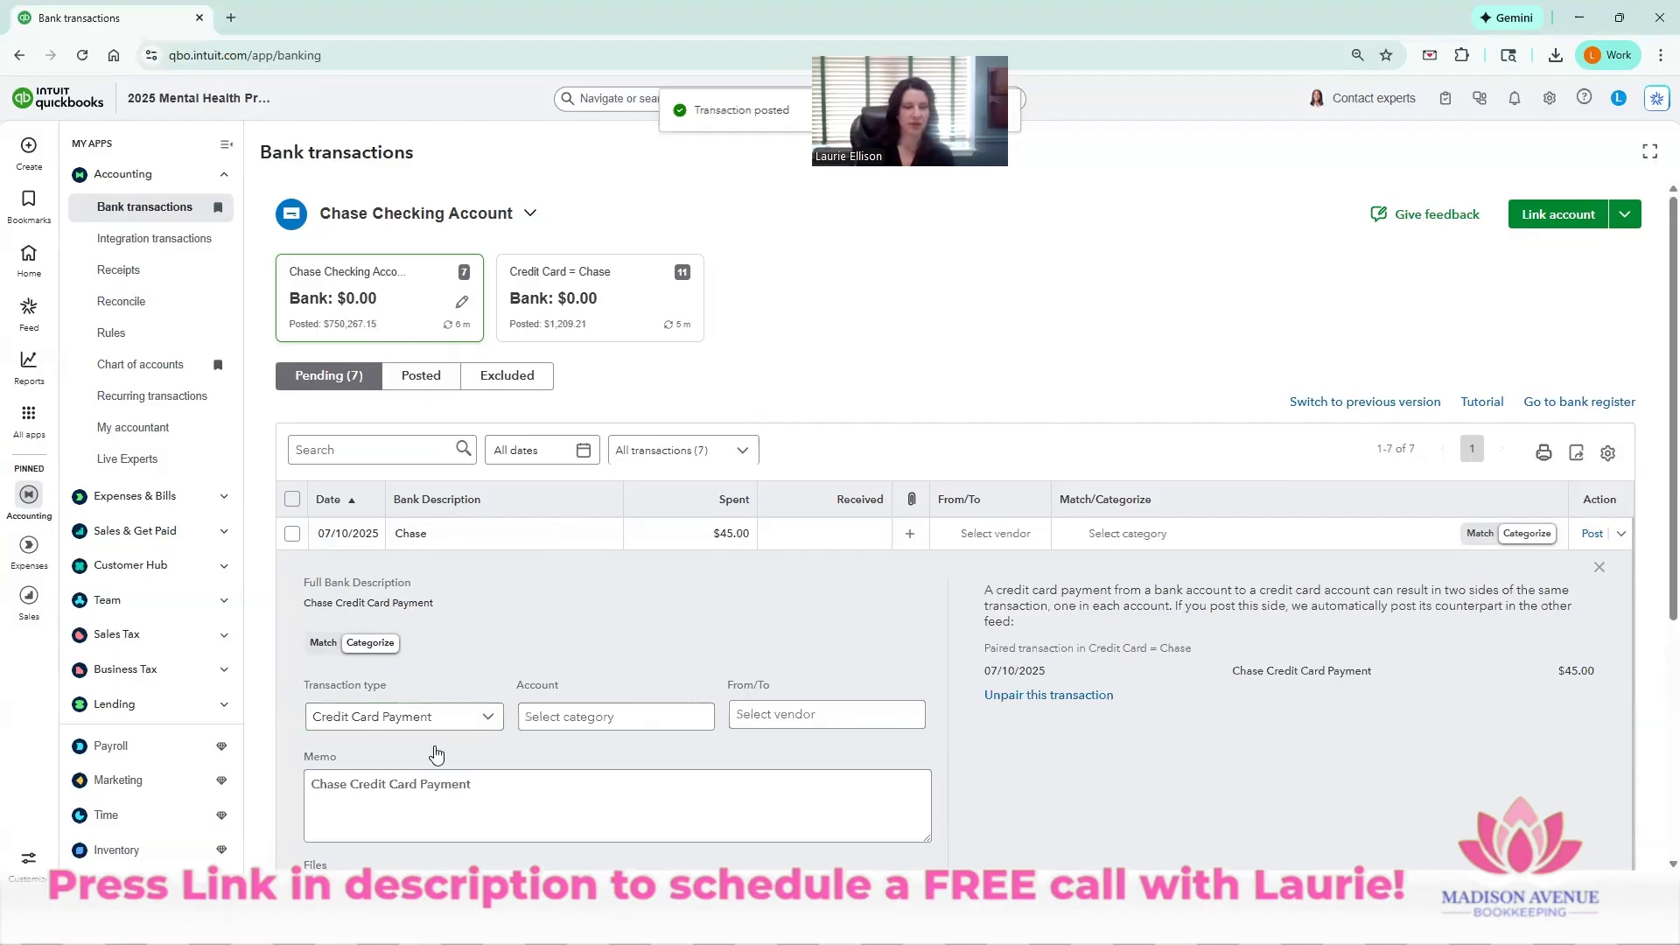
# - Set the 07/10/2025 Chase payment of $45.00 as an expense to Credit Card = Chase with the vendor Chase Credit Card
pyautogui.click(620, 722)
pyautogui.write('c')
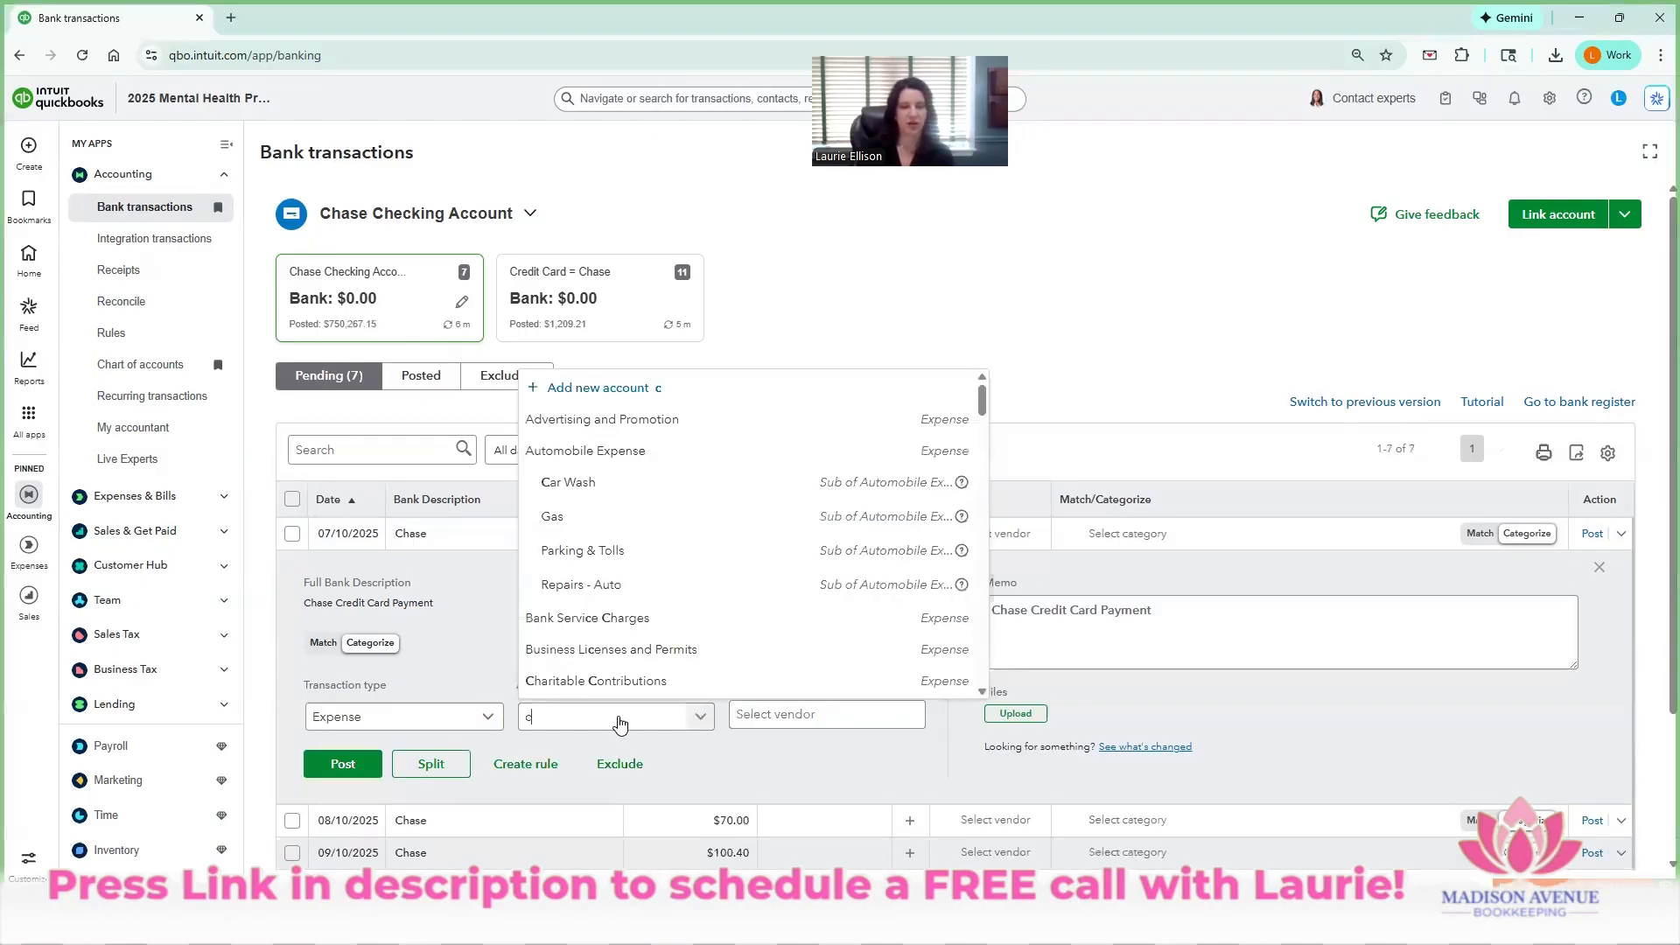
pyautogui.write('red')
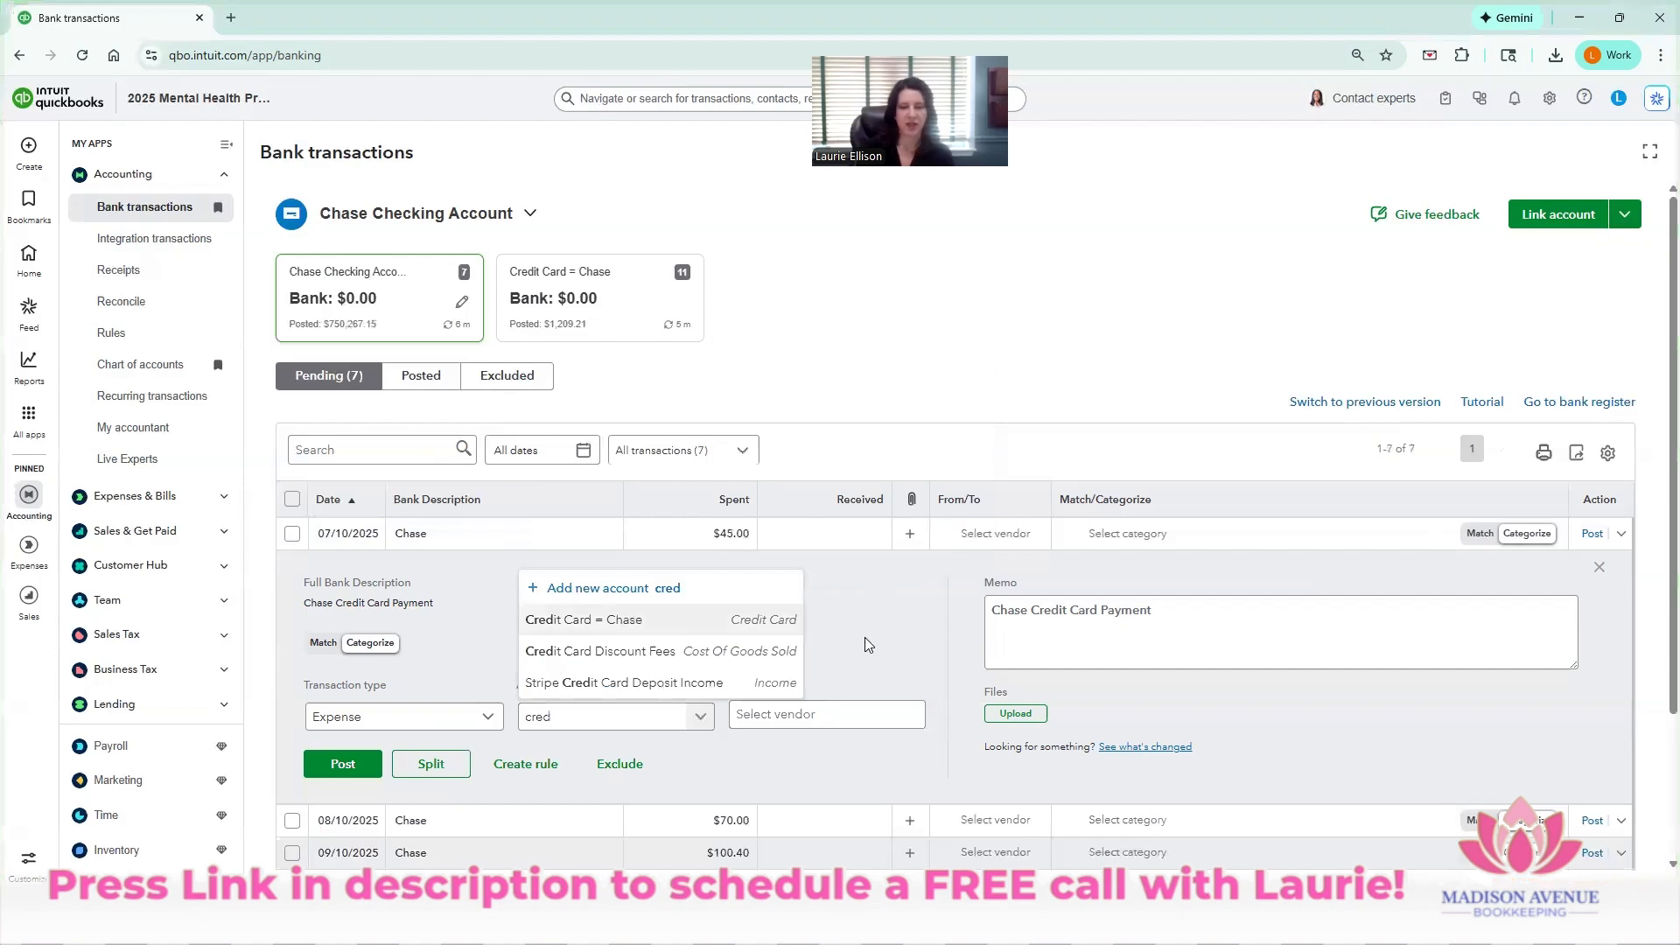
pyautogui.press('Return')
pyautogui.click(841, 718)
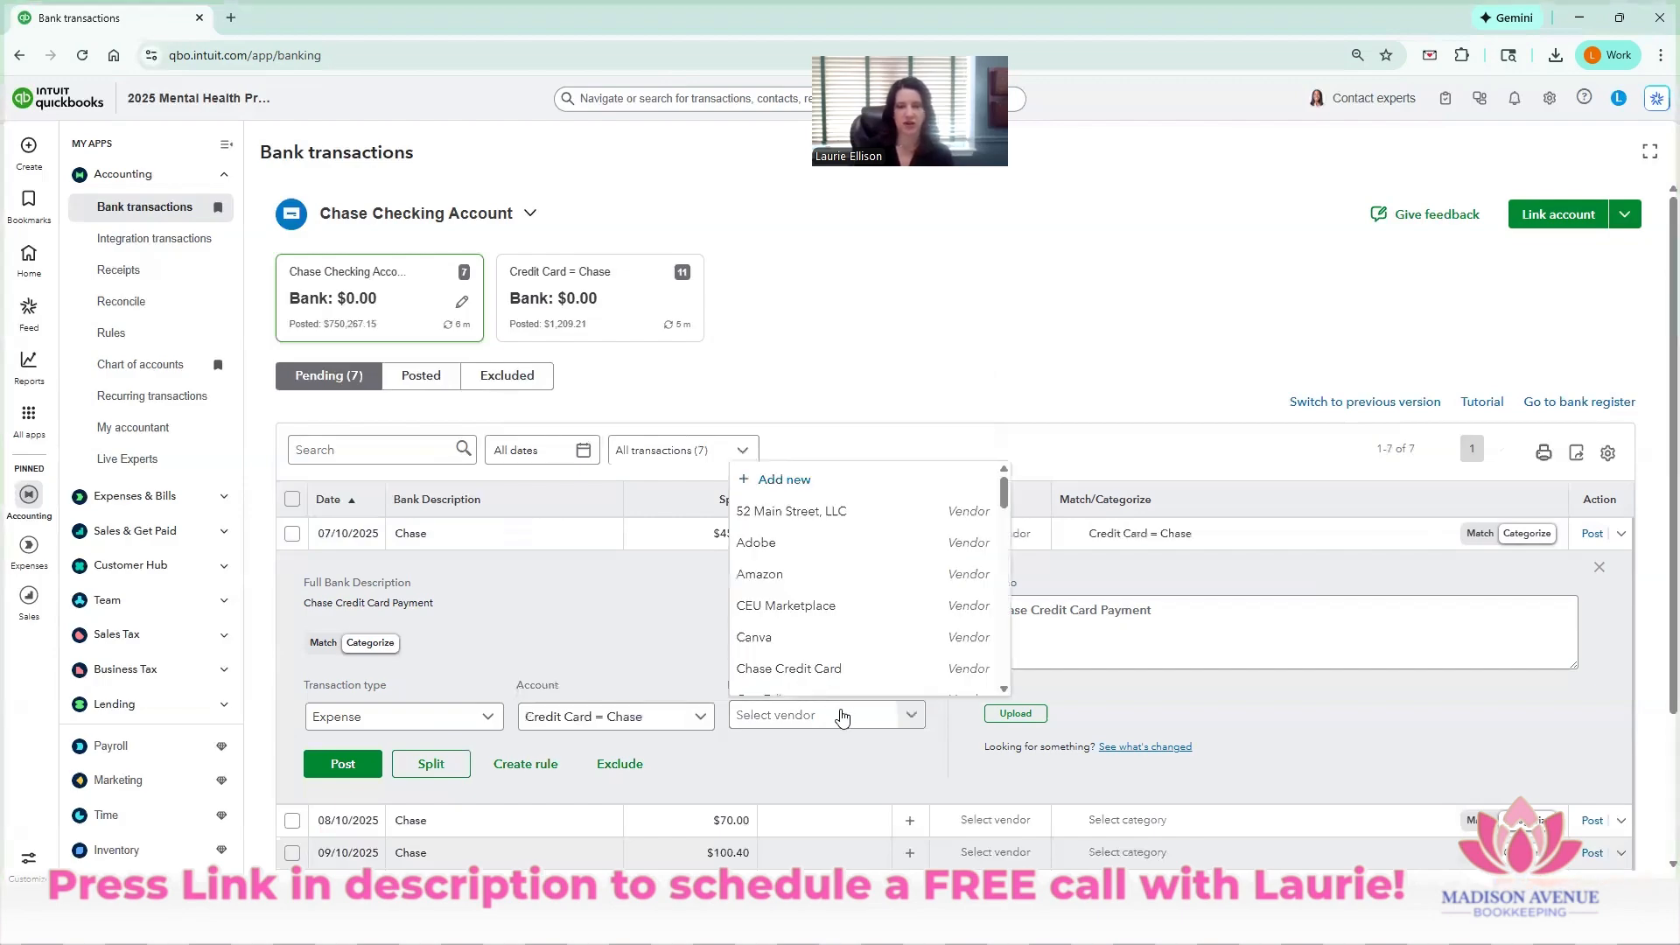
pyautogui.write('chase')
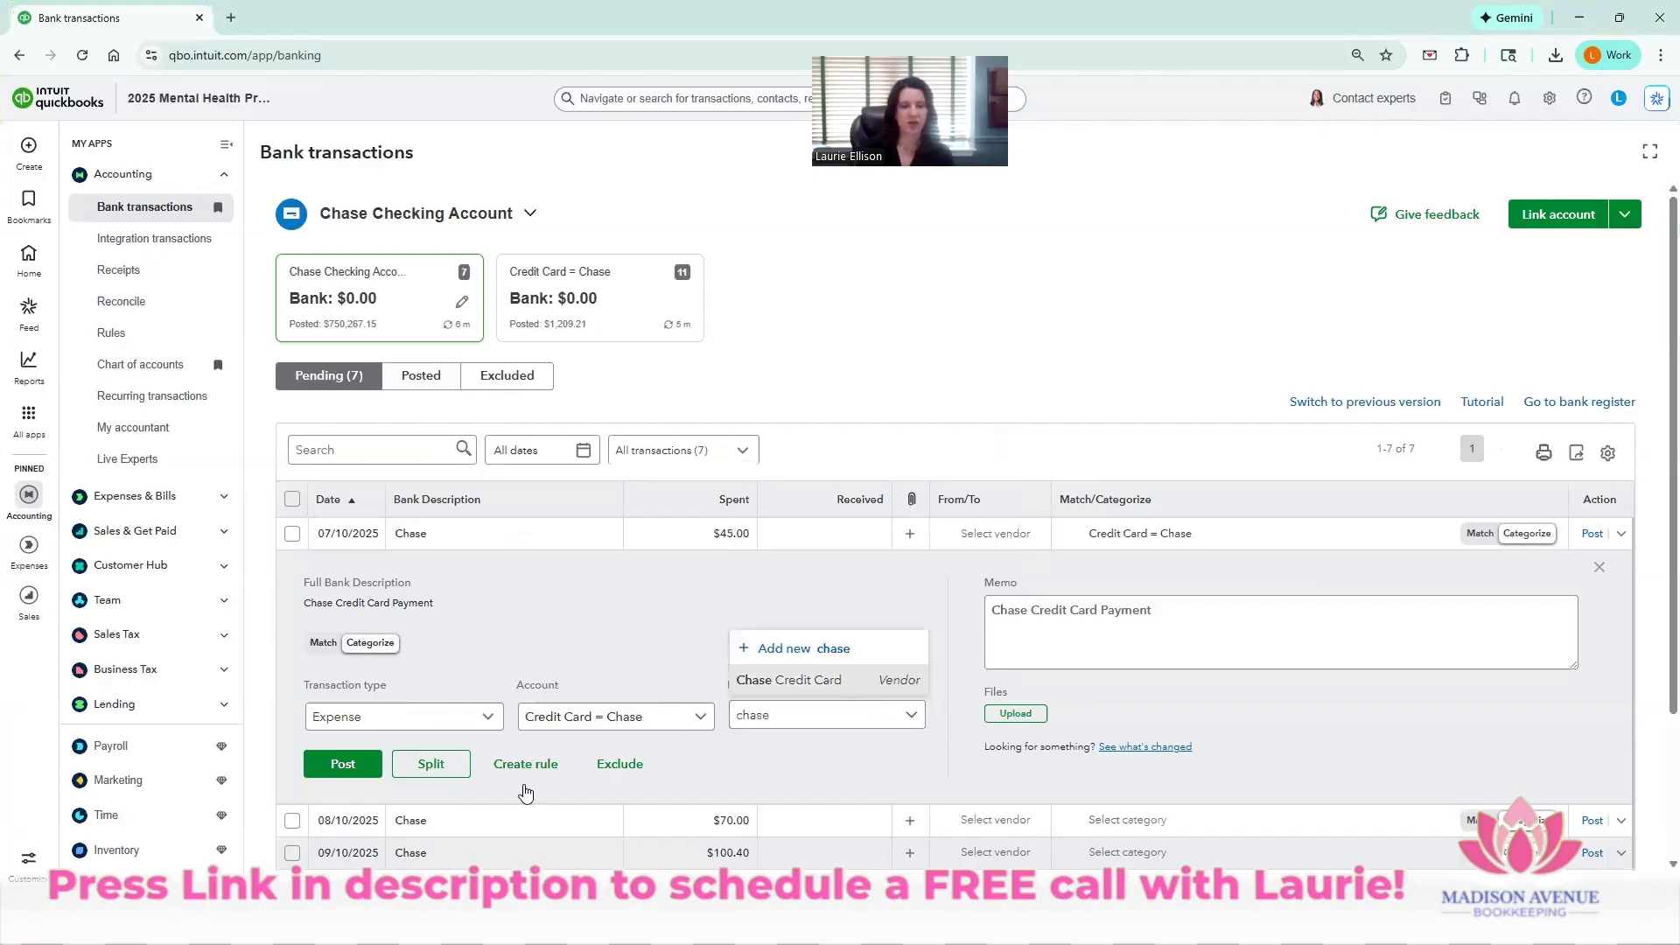
pyautogui.press('Return')
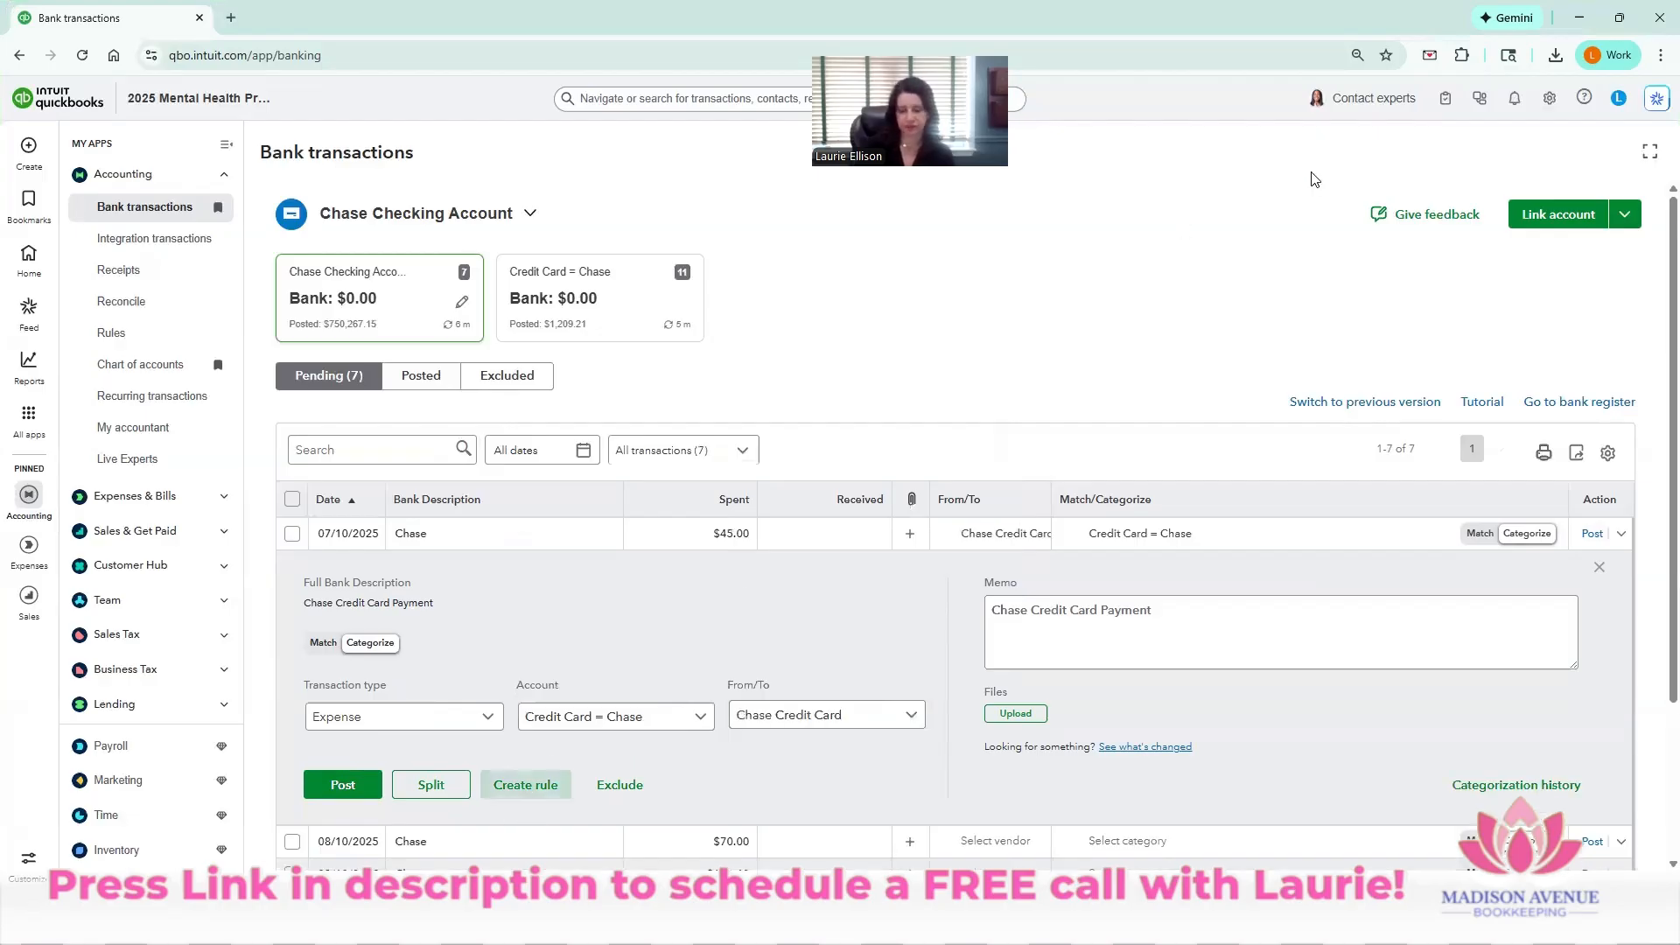
# - Start a bank rule from the 07/10/2025 Chase payment and name it Chase Credit Card
pyautogui.write('Chase C')
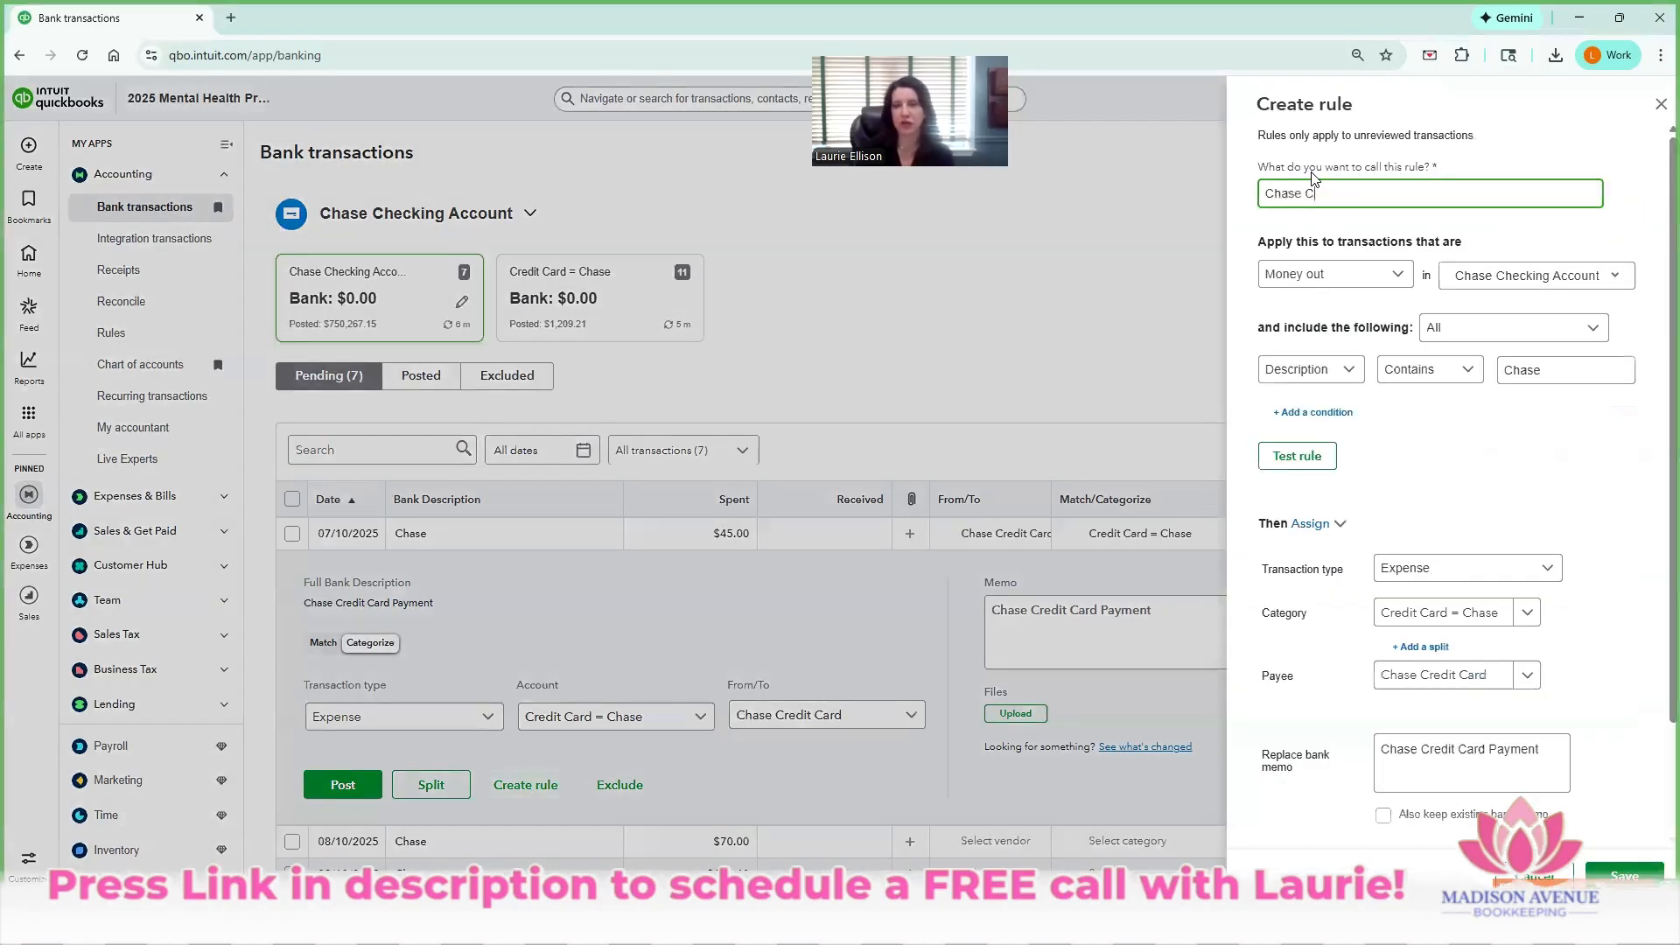
pyautogui.write('redit')
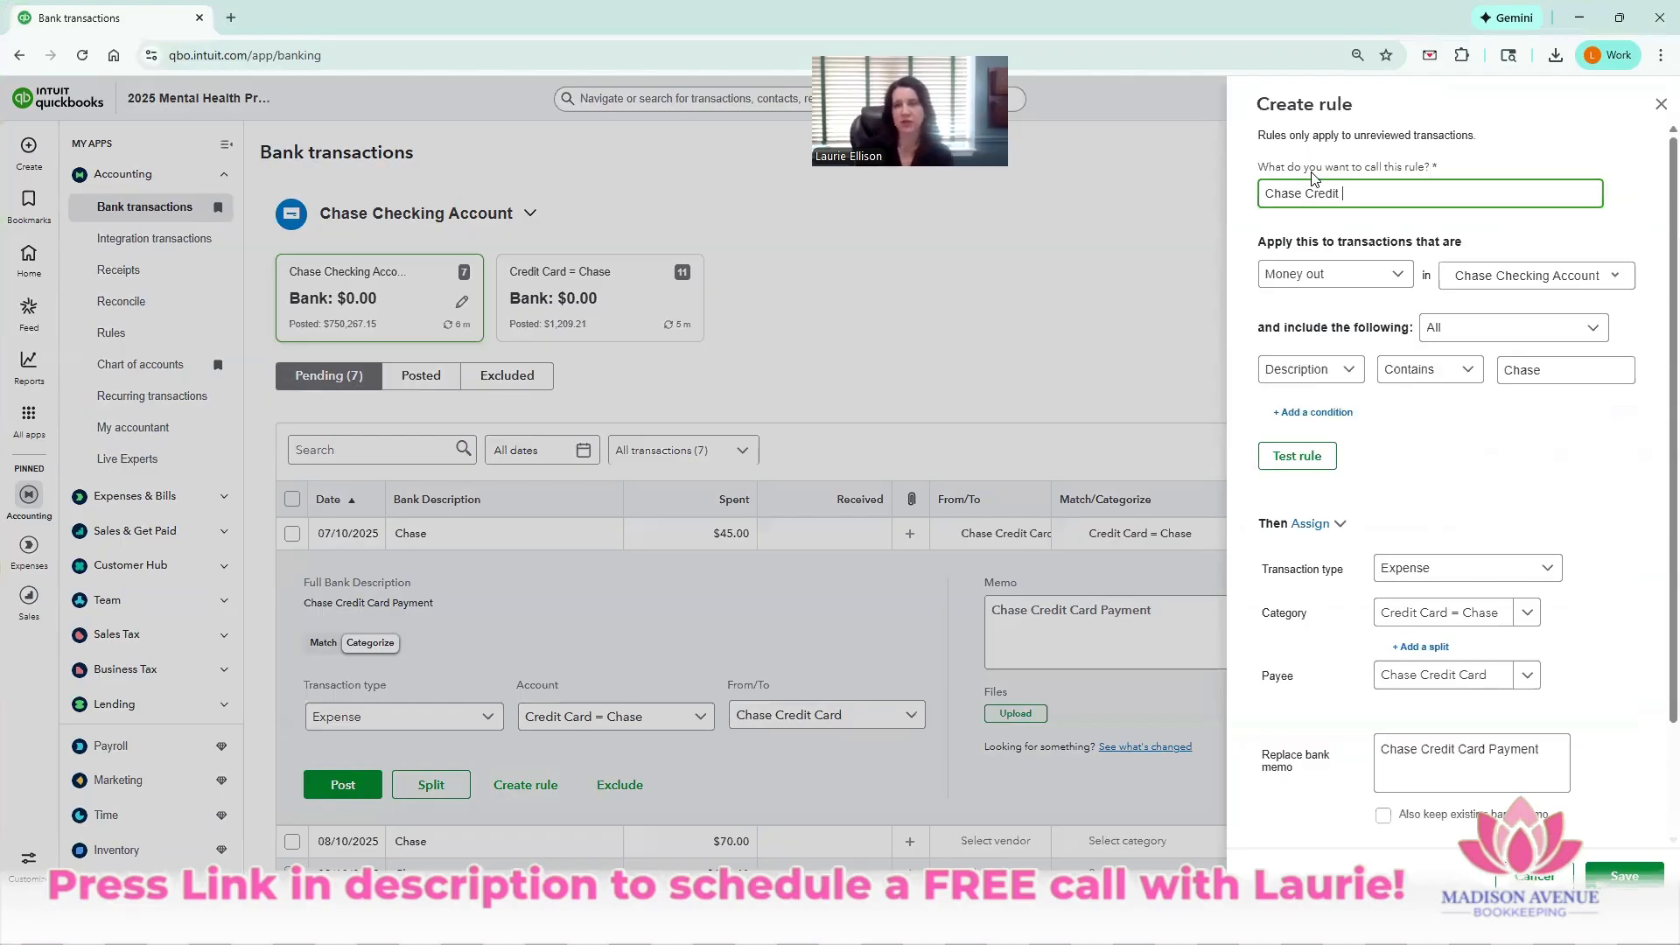
pyautogui.write('Card')
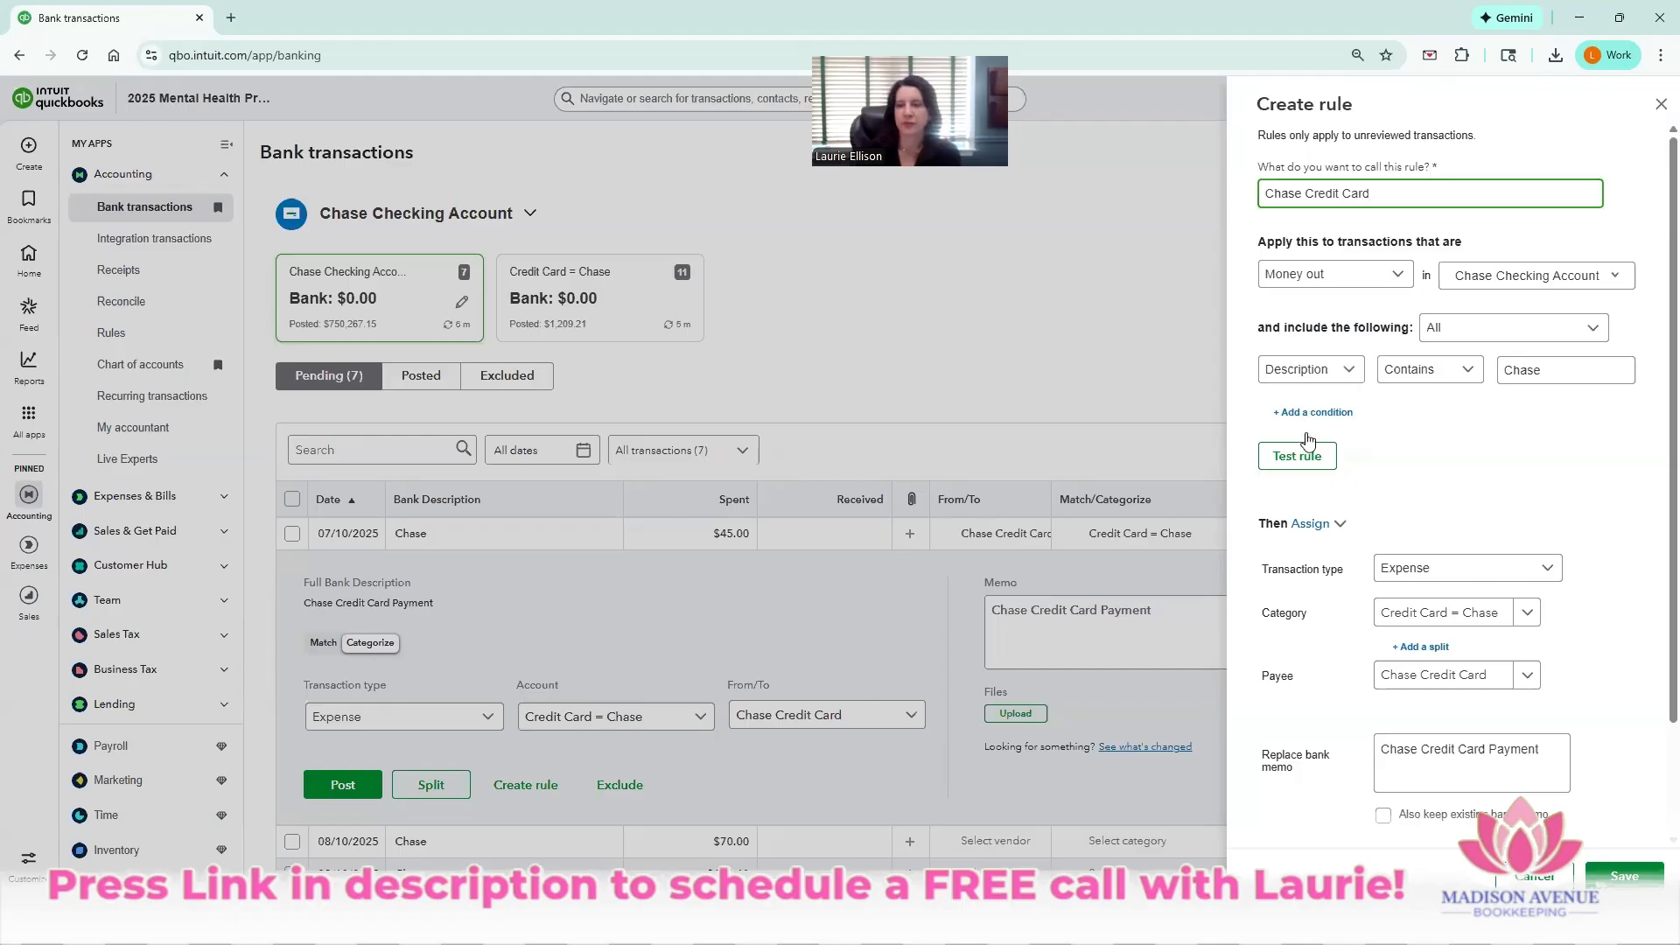
# - Set the rule's condition to Bank text contains Chase, turn off automatic confirmation of its transactions, and save the rule
pyautogui.click(1309, 370)
pyautogui.click(1305, 434)
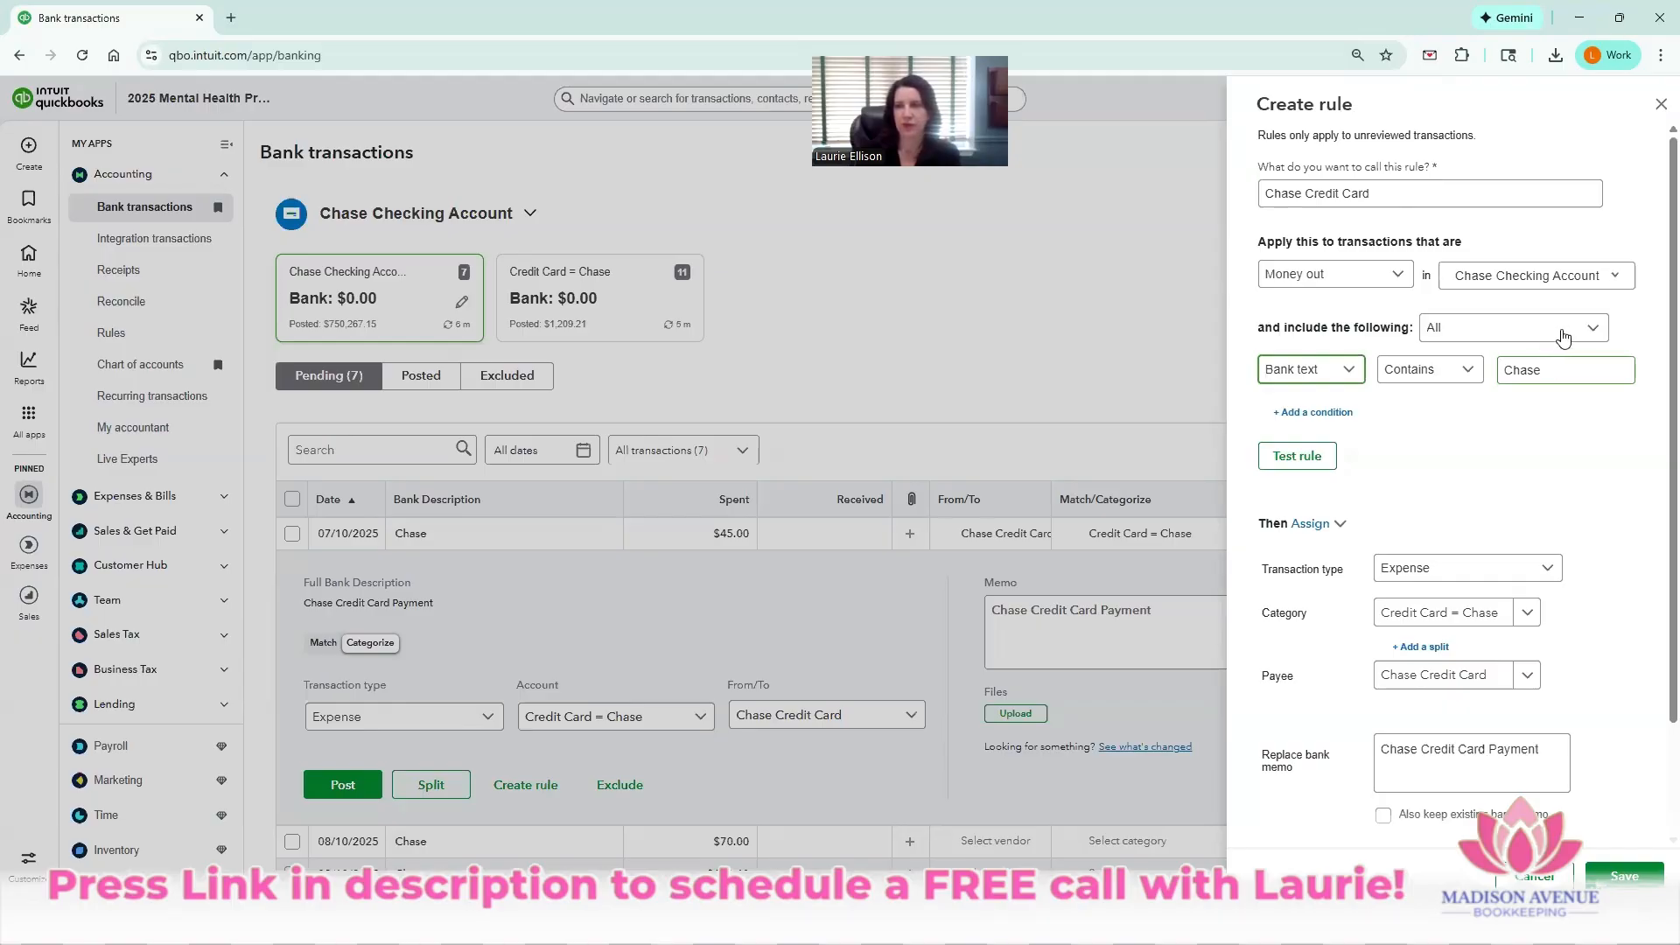
pyautogui.scroll(-2, 1633, 667)
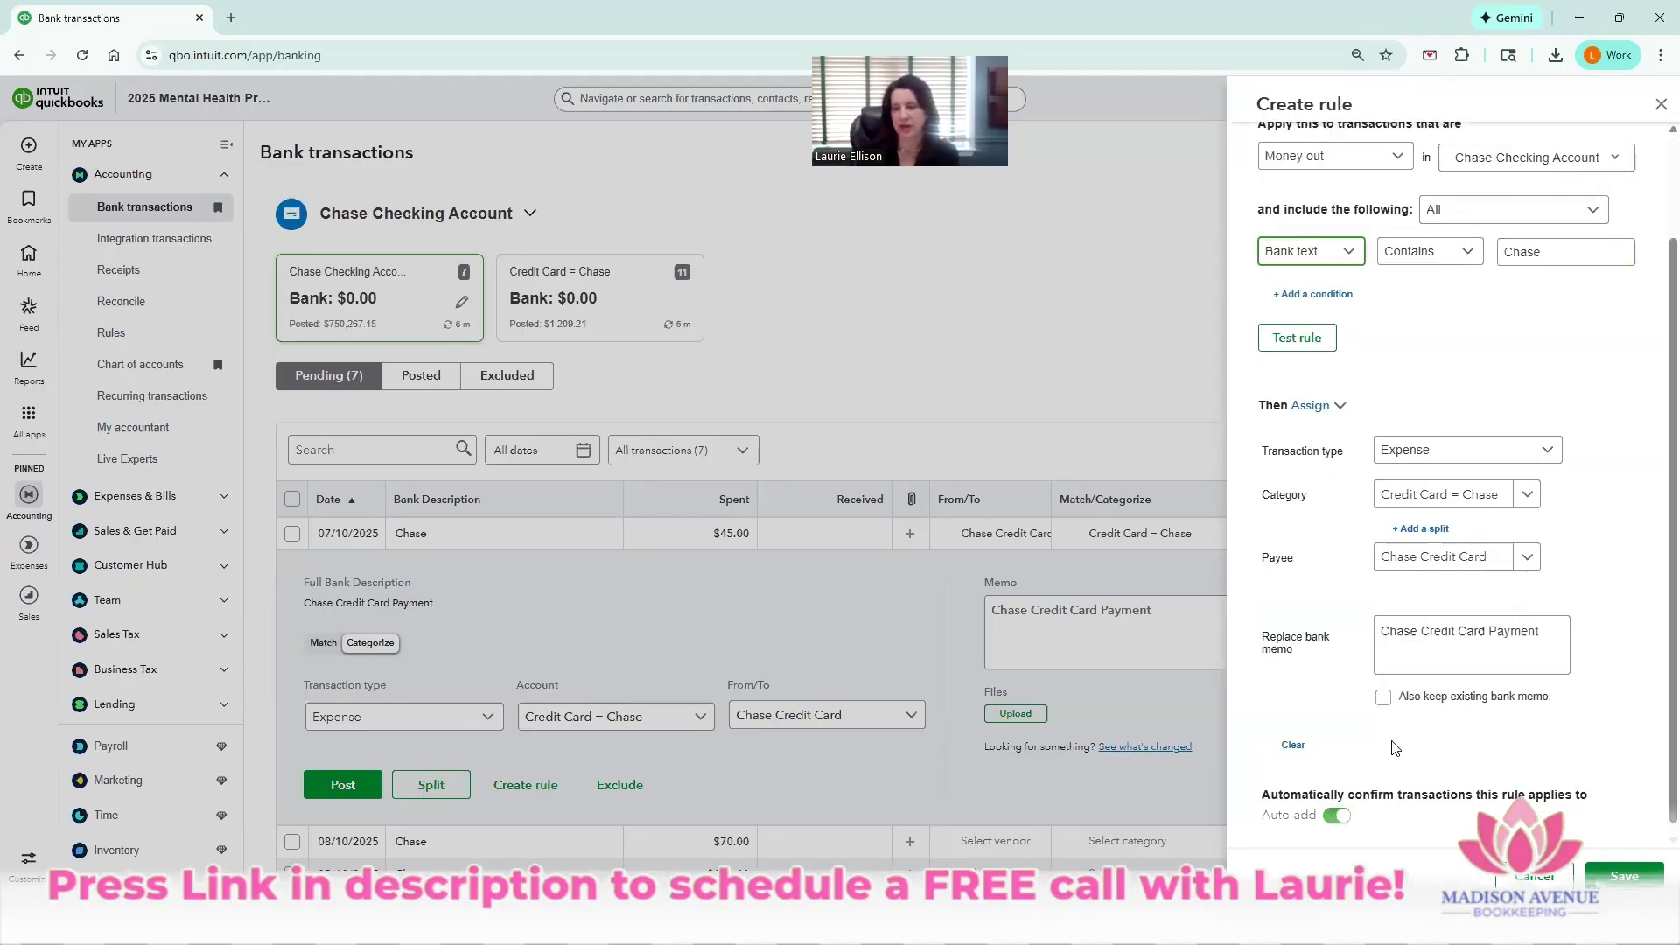
pyautogui.scroll(-1, 1479, 604)
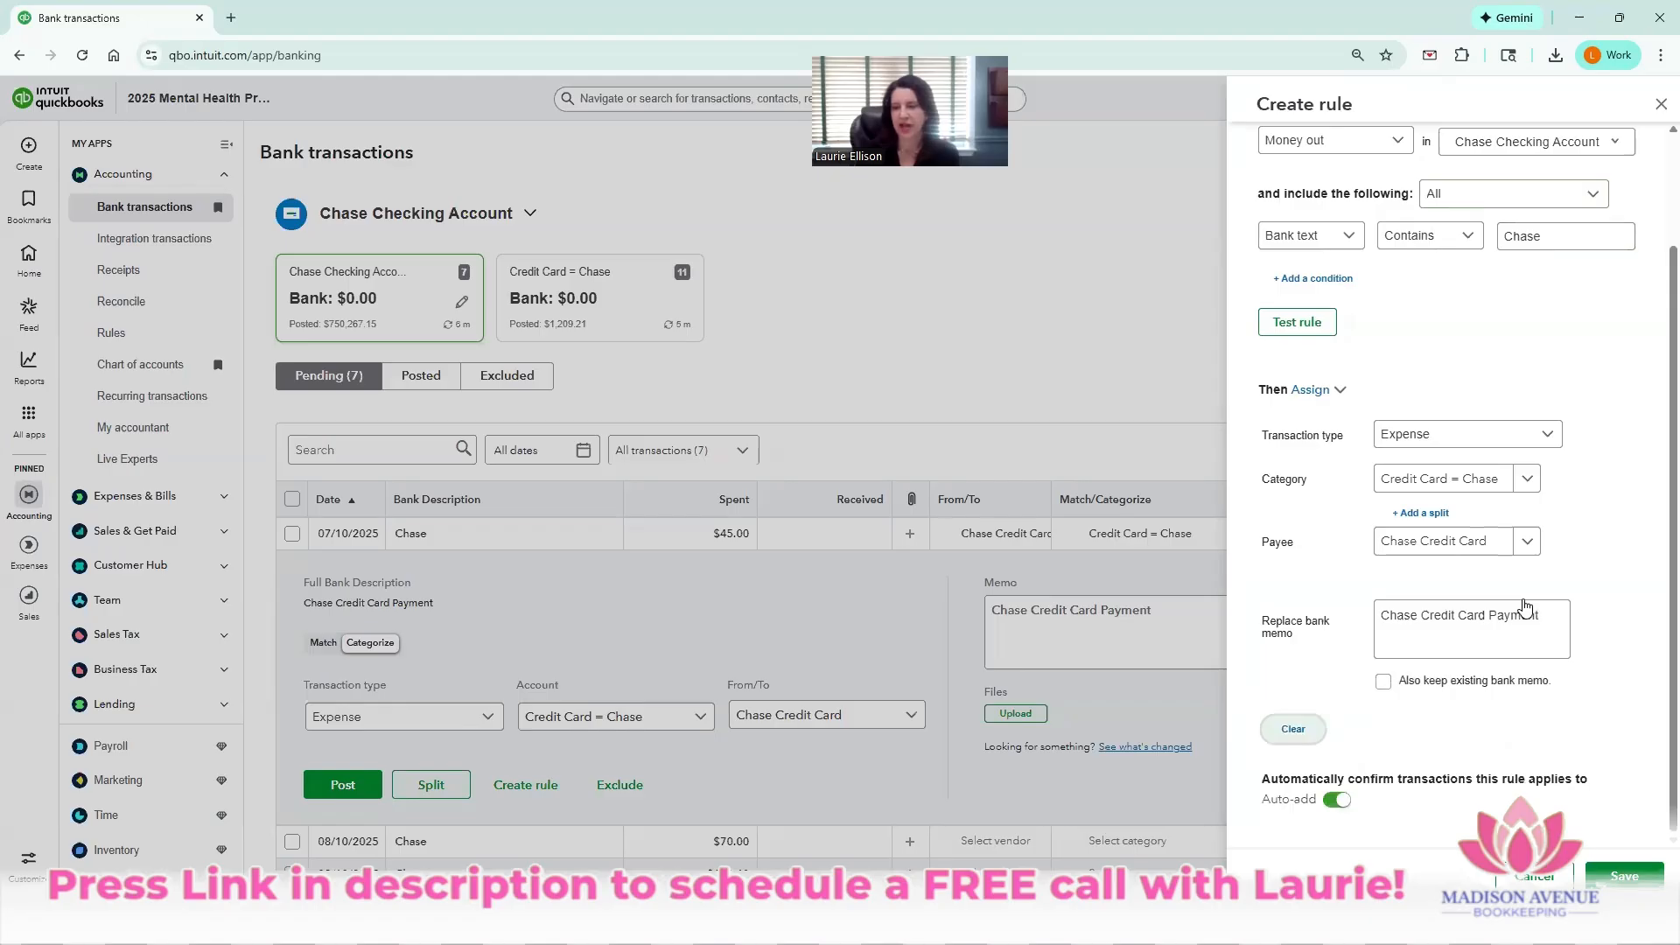
pyautogui.scroll(2, 1525, 605)
pyautogui.click(1422, 598)
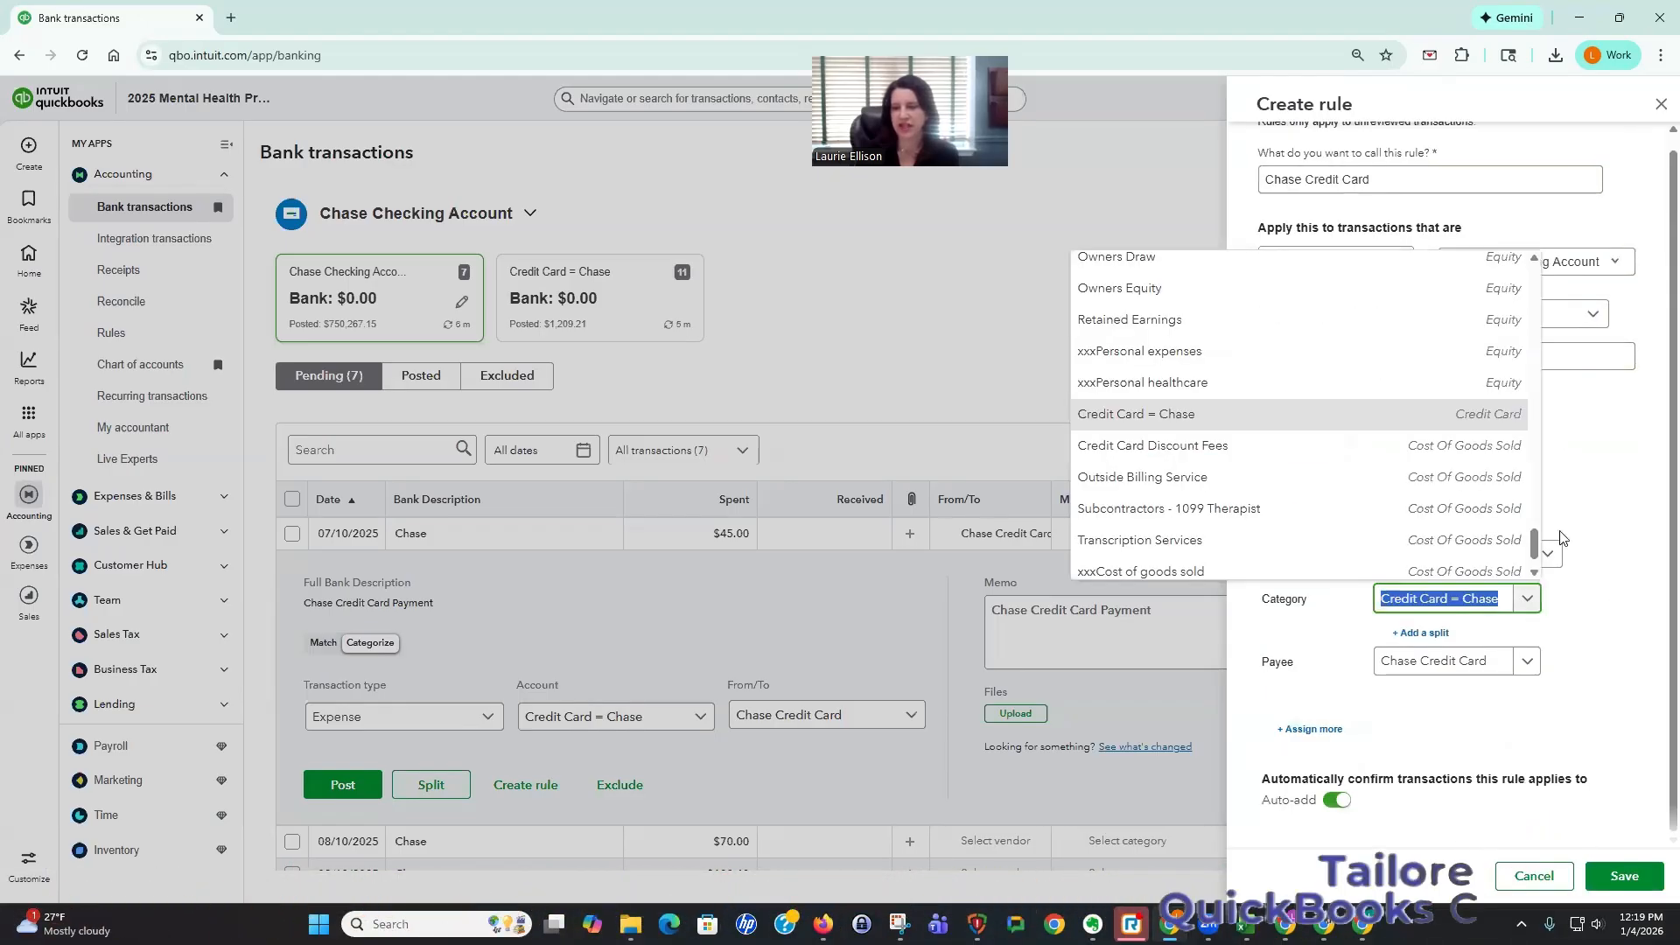
pyautogui.click(1553, 553)
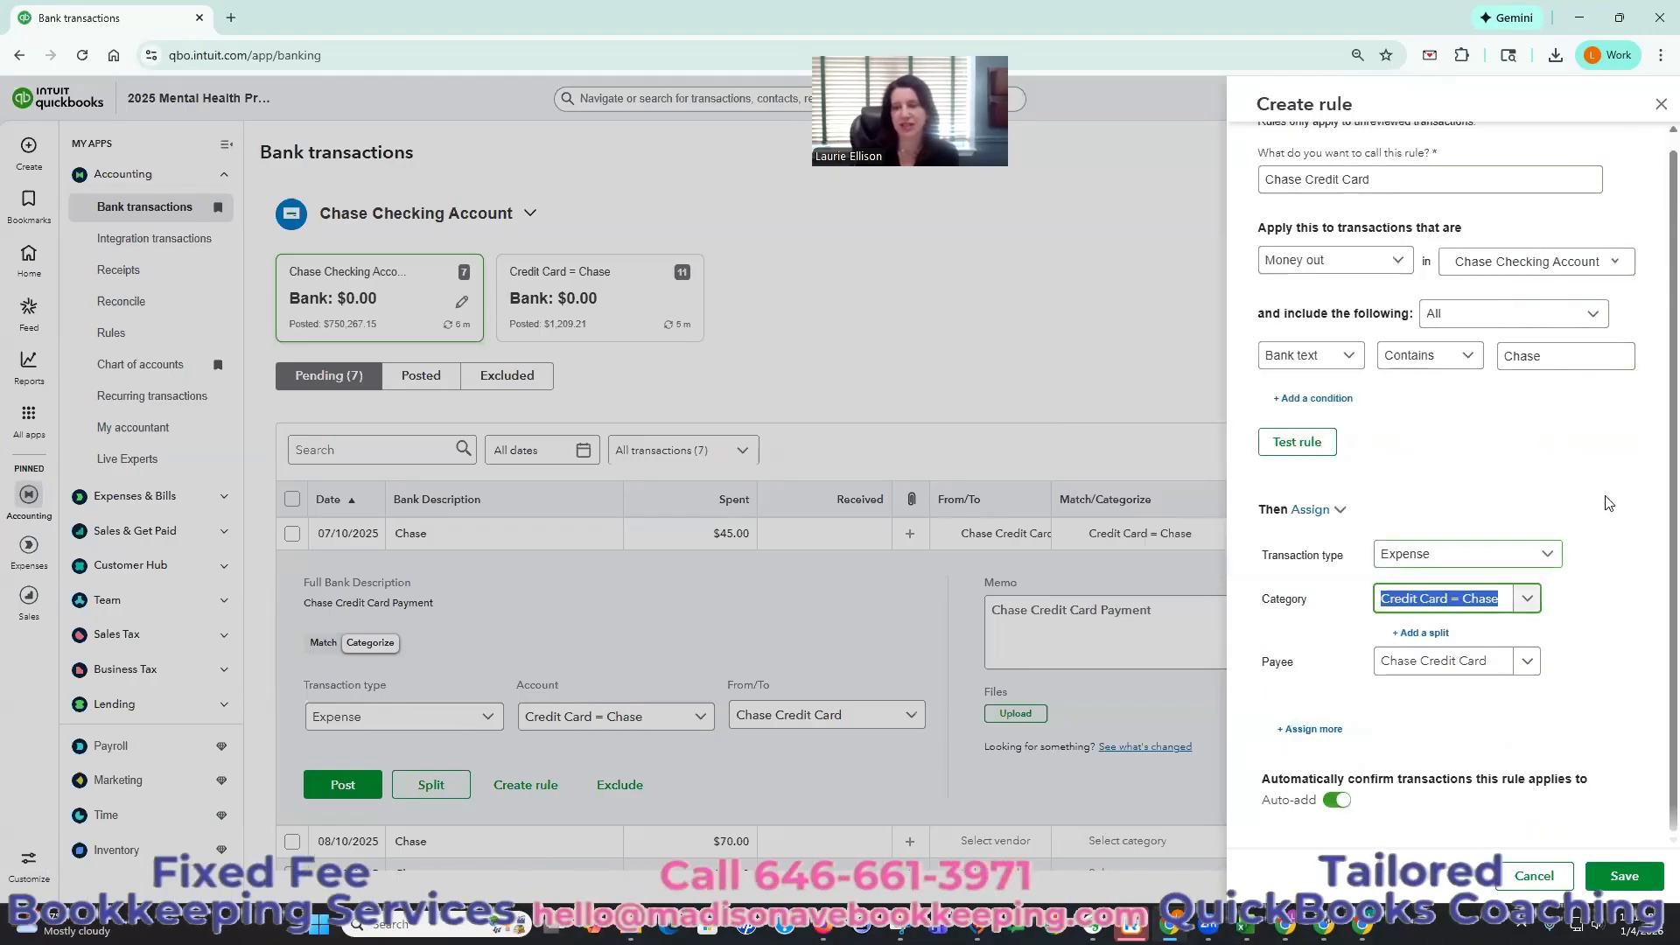
pyautogui.click(1337, 800)
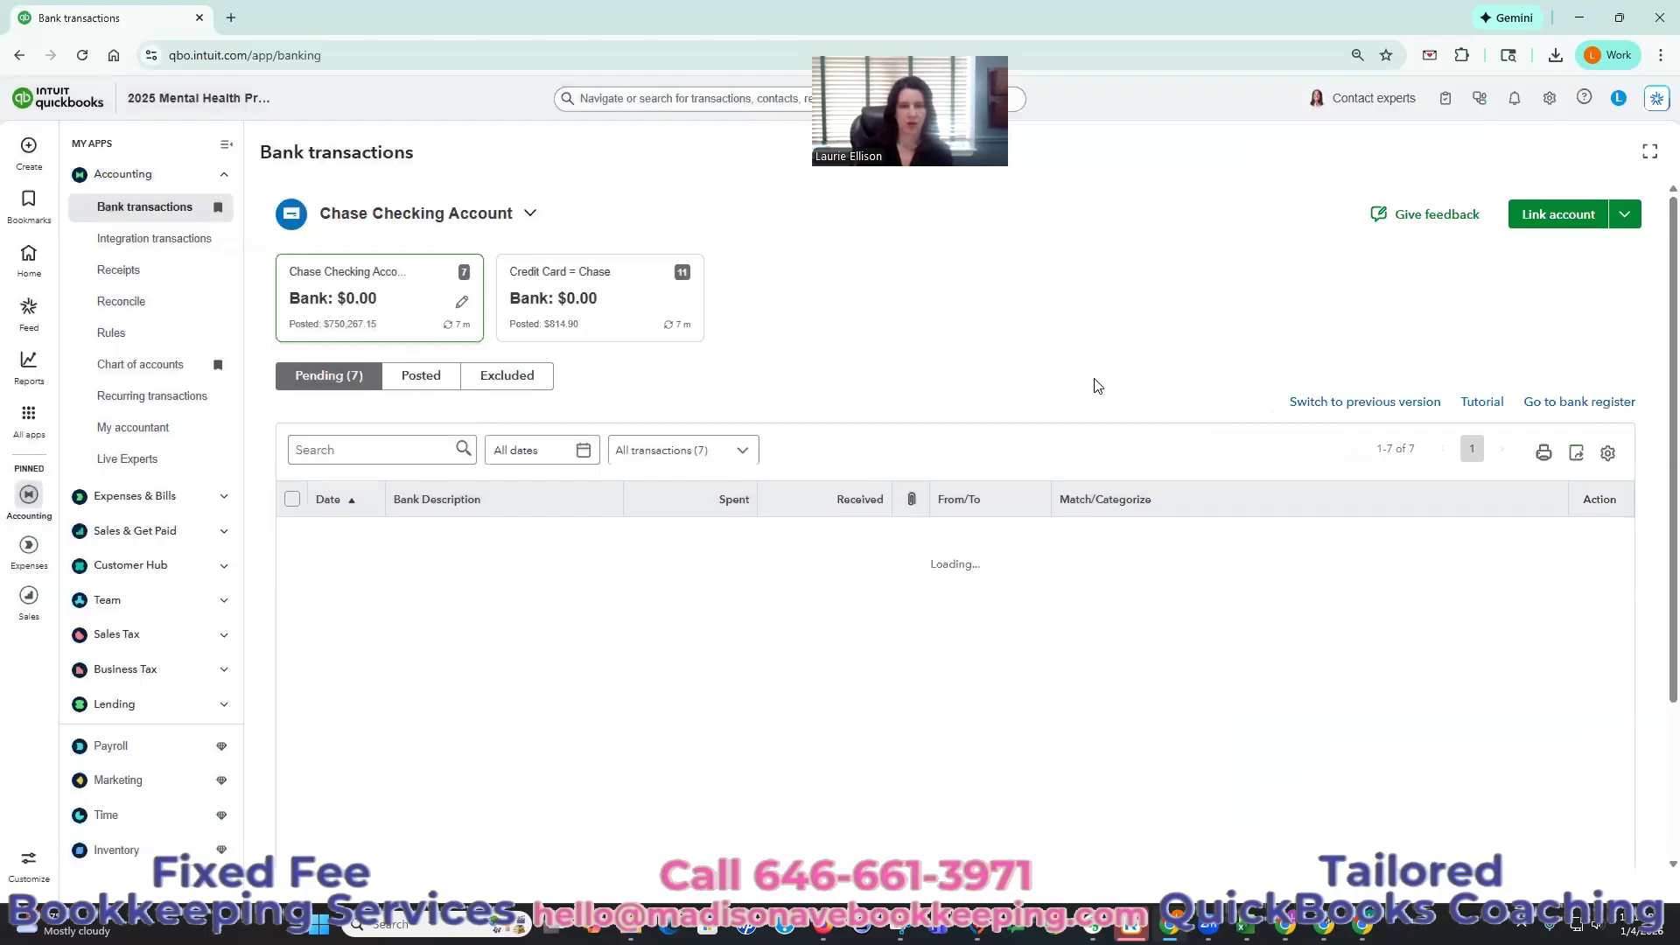
# - Reload the bank transactions page and close the Tasks panel
pyautogui.scroll(-3, 1195, 611)
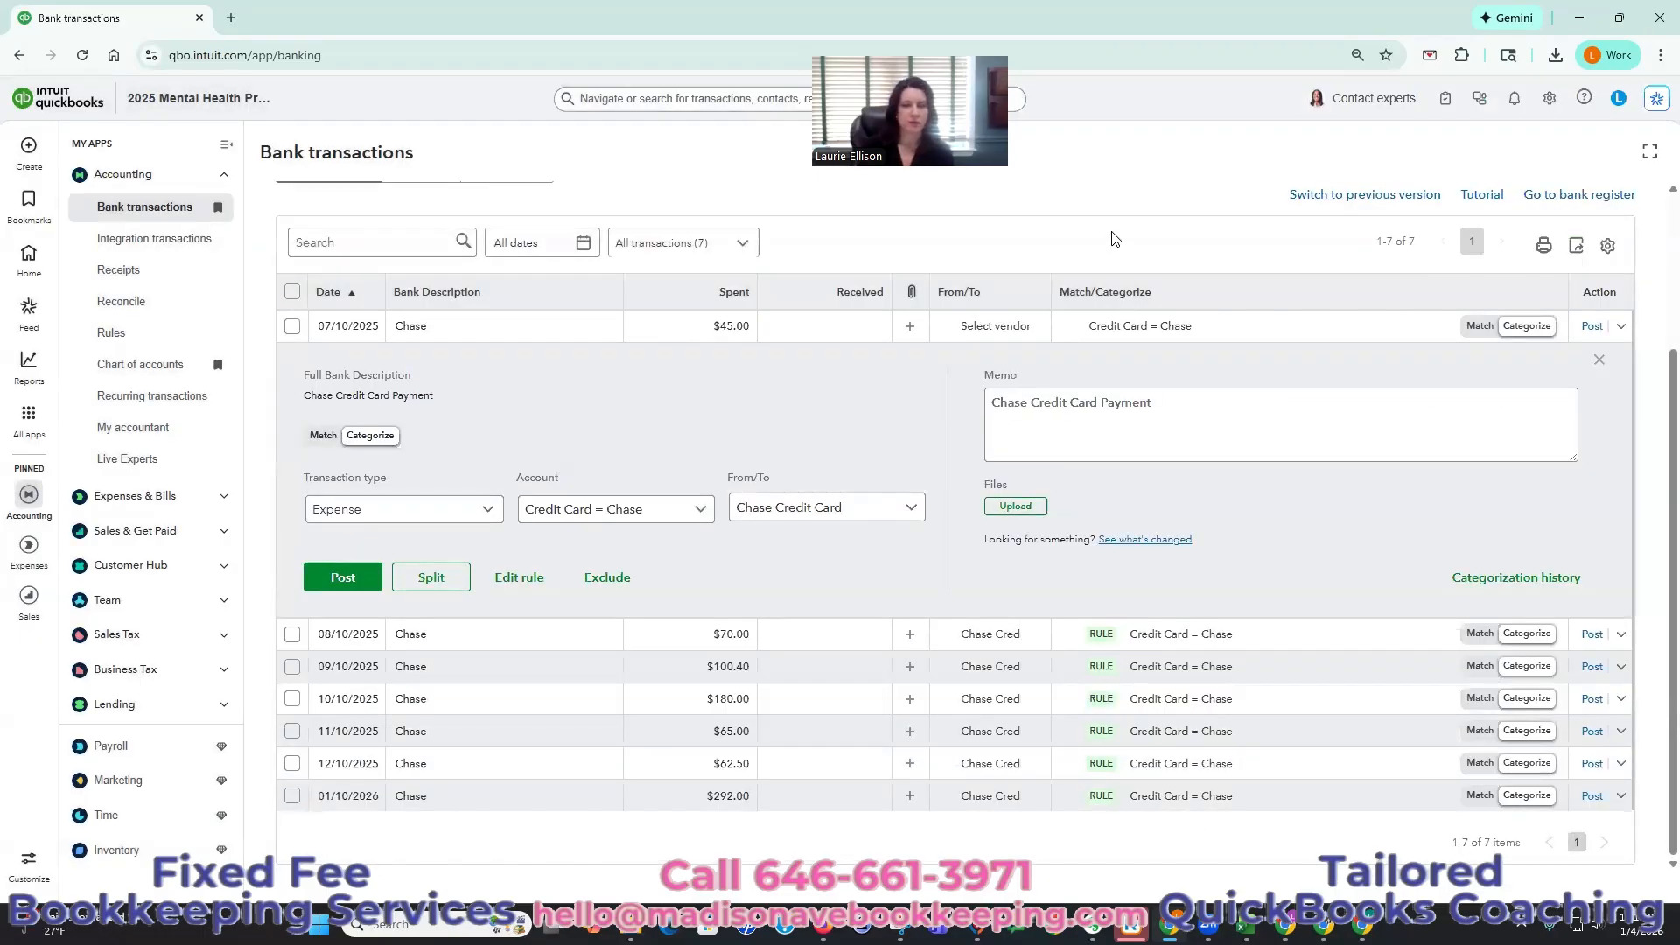
pyautogui.click(80, 57)
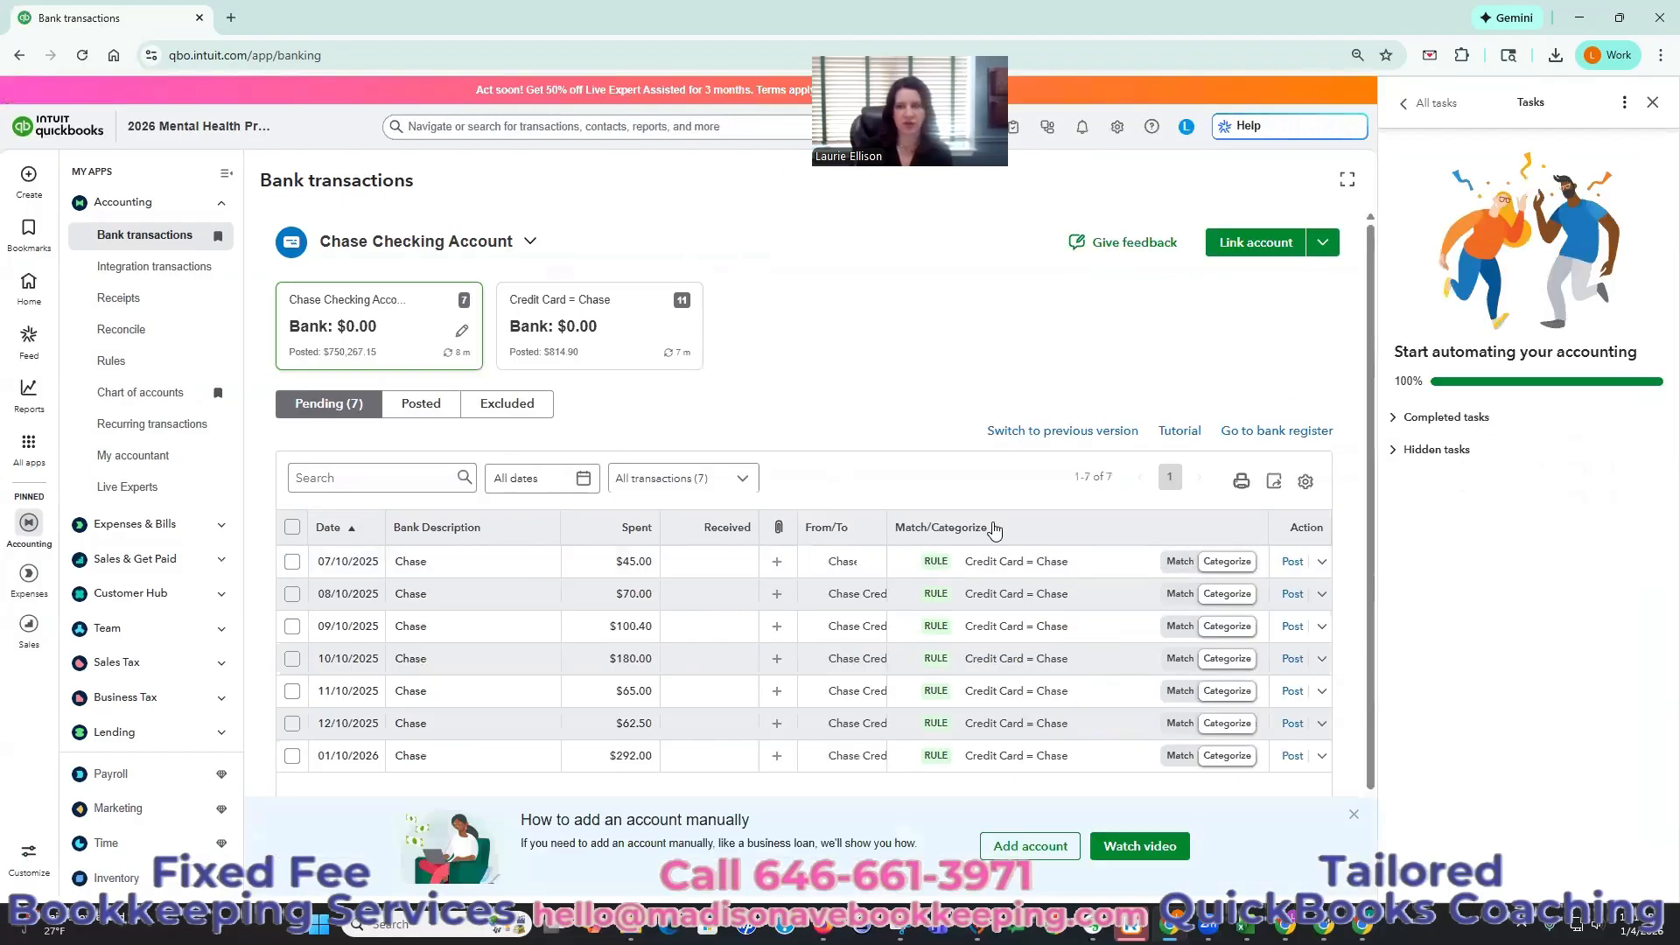
pyautogui.click(1655, 103)
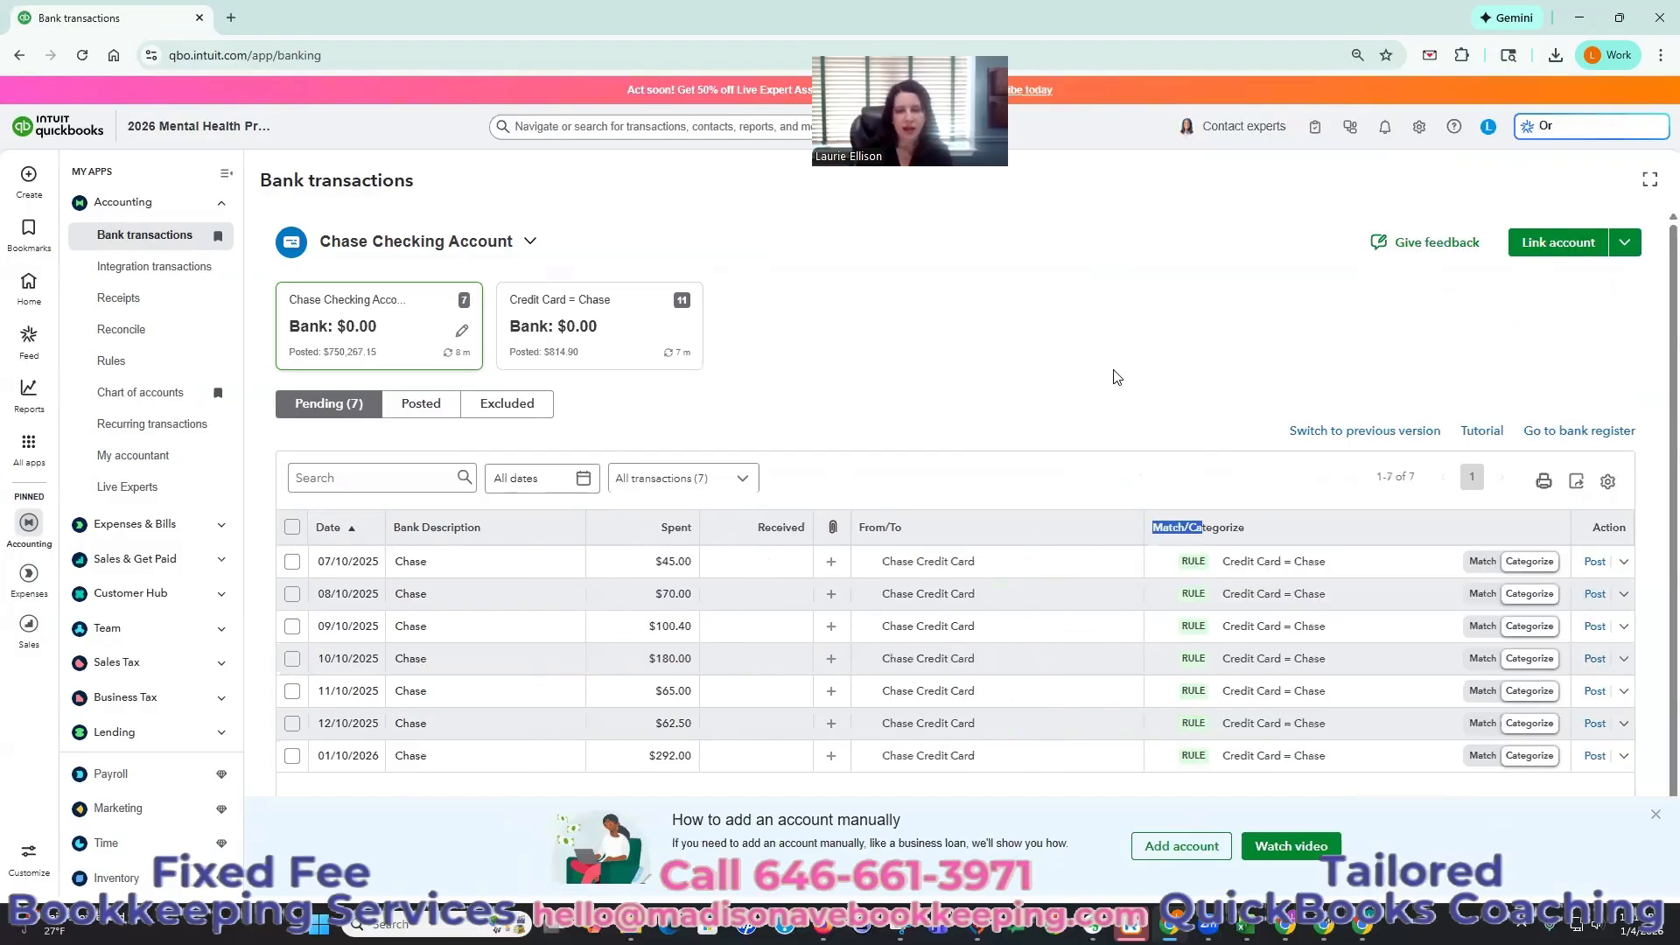
pyautogui.scroll(-1, 902, 492)
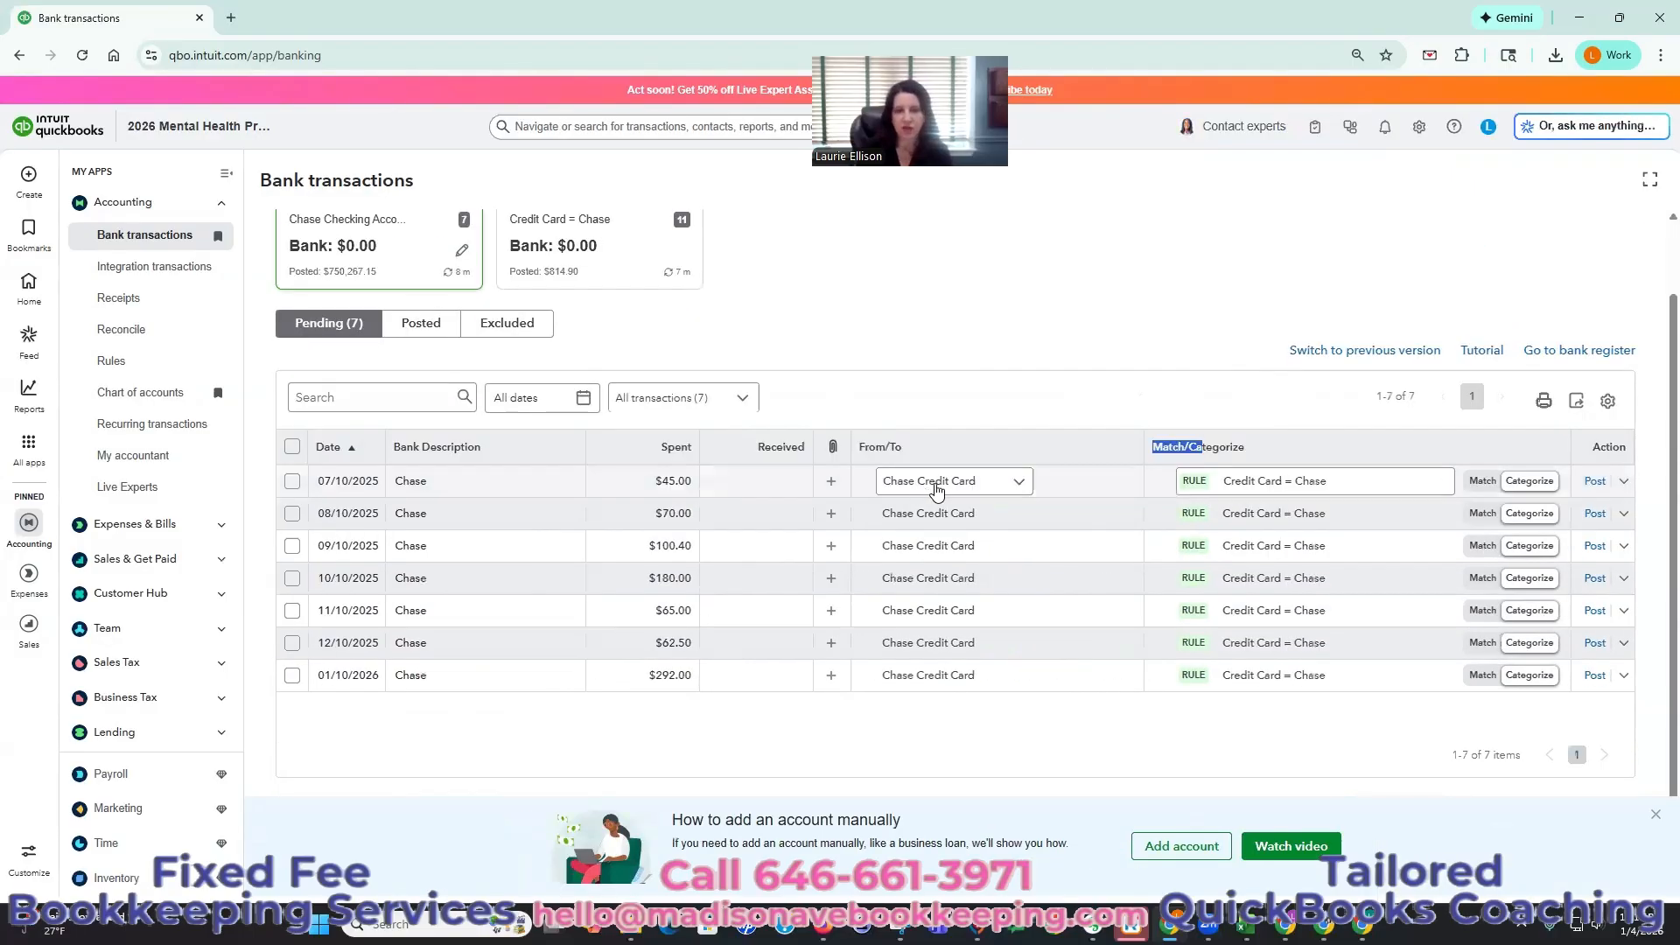
pyautogui.click(1020, 486)
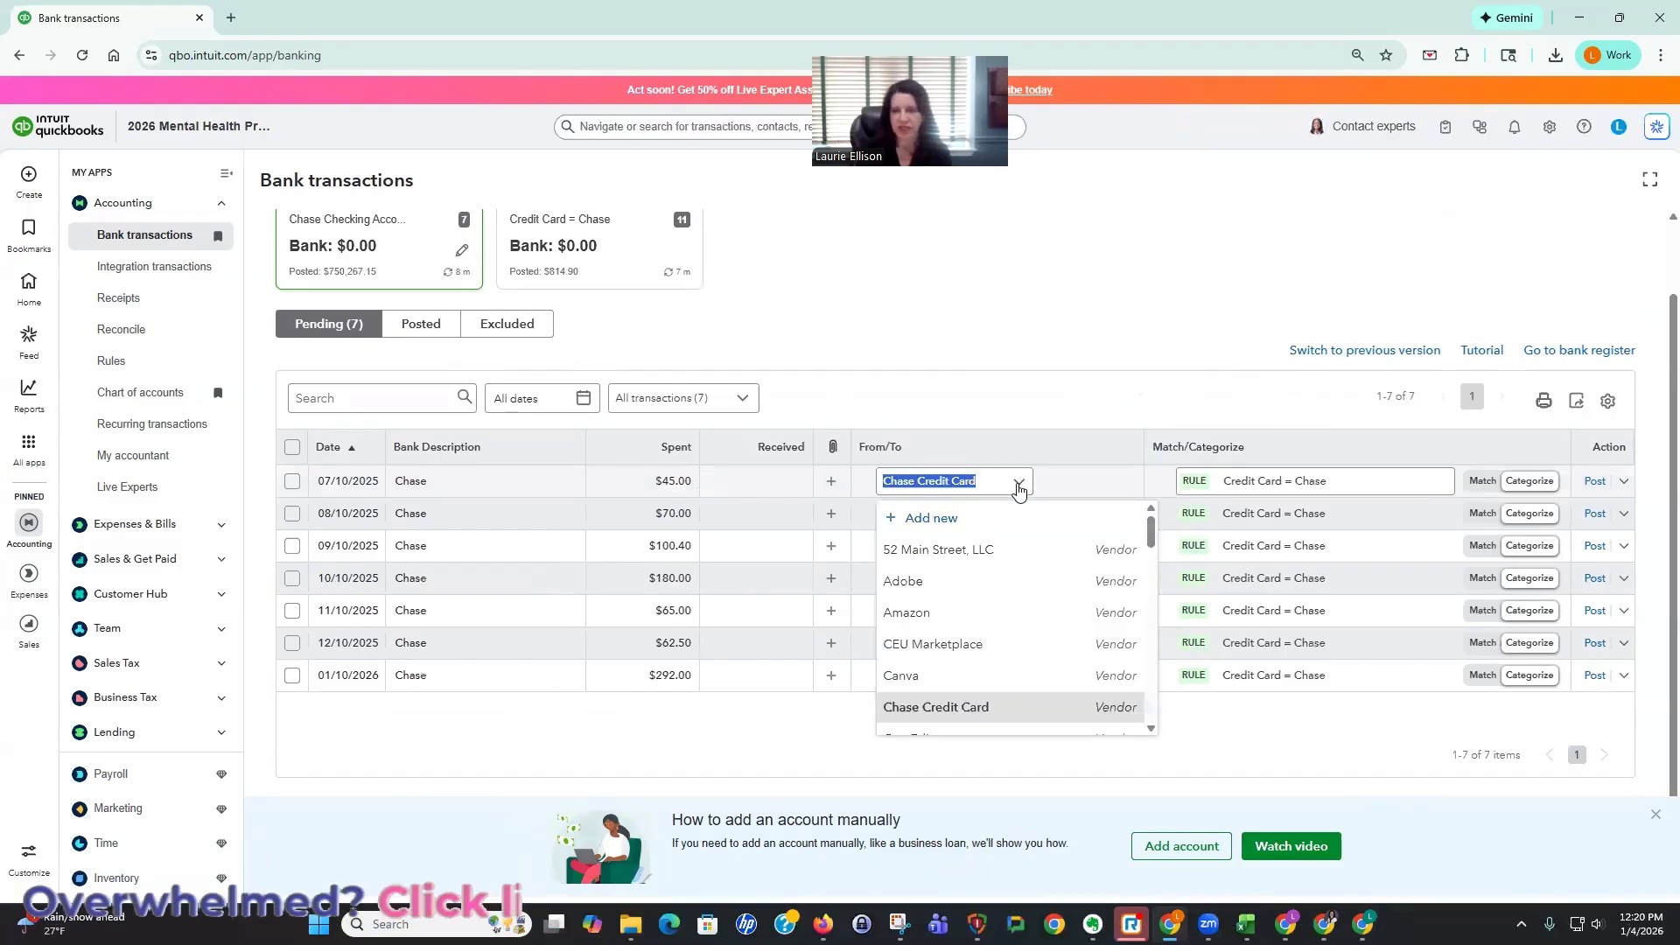
pyautogui.click(1017, 487)
pyautogui.click(1244, 431)
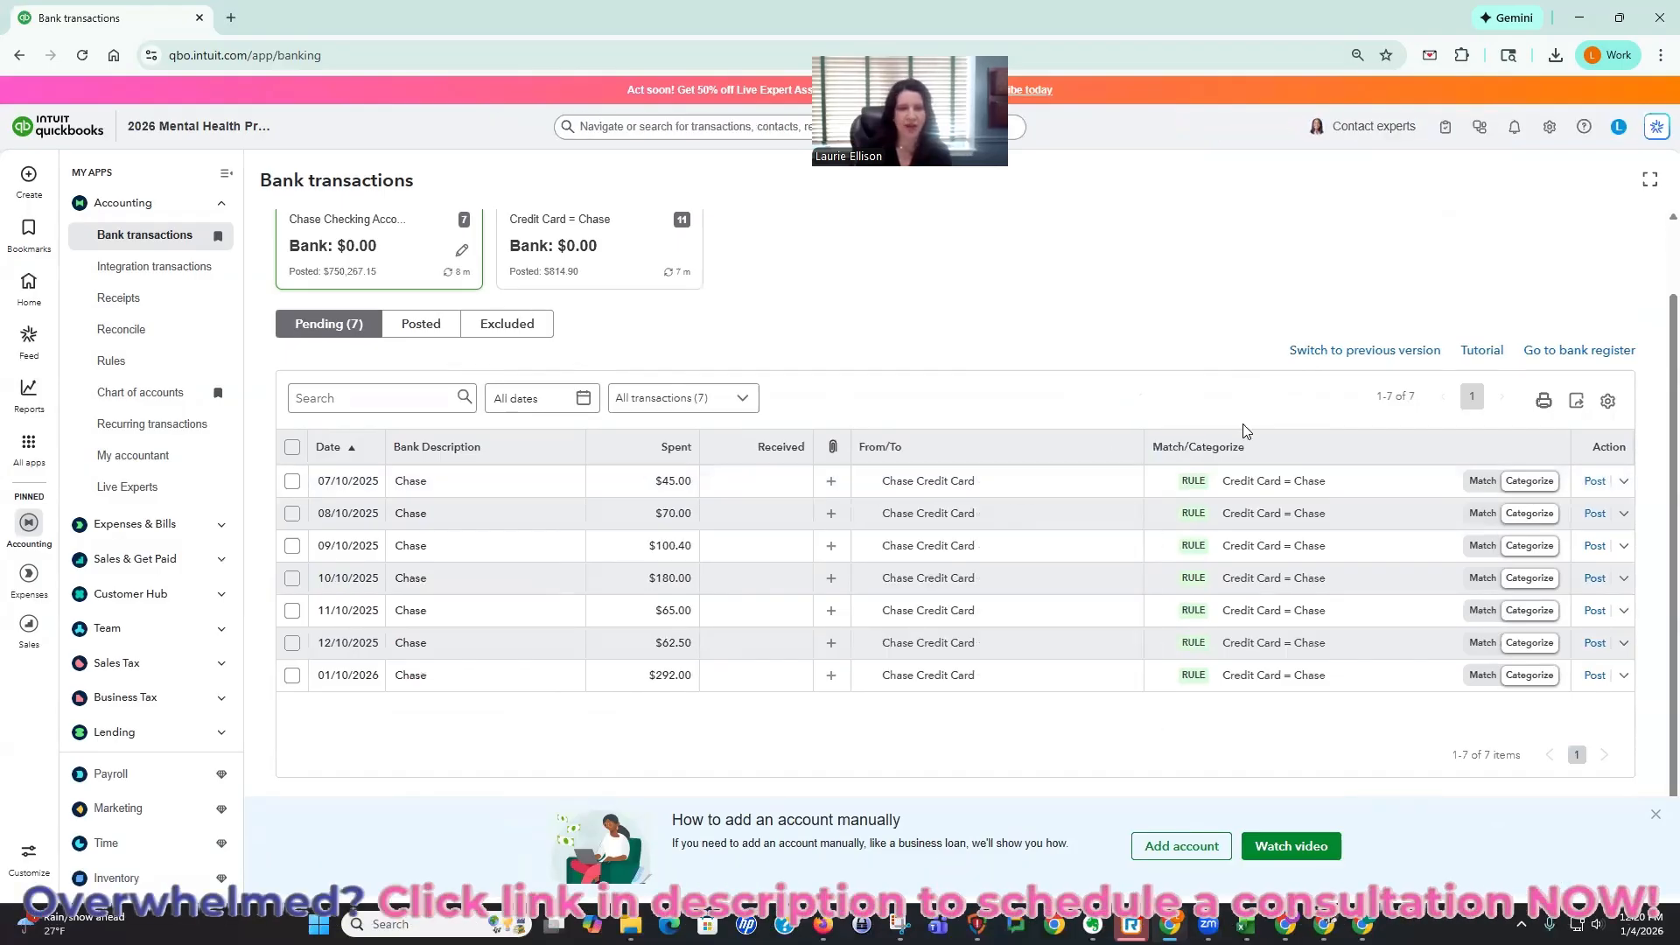
# - Post the Chase checking payments of 07/10/2025, 08/10/2025, 09/10/2025 and 10/10/2025 with the category and vendor assigned by the rule
pyautogui.click(549, 490)
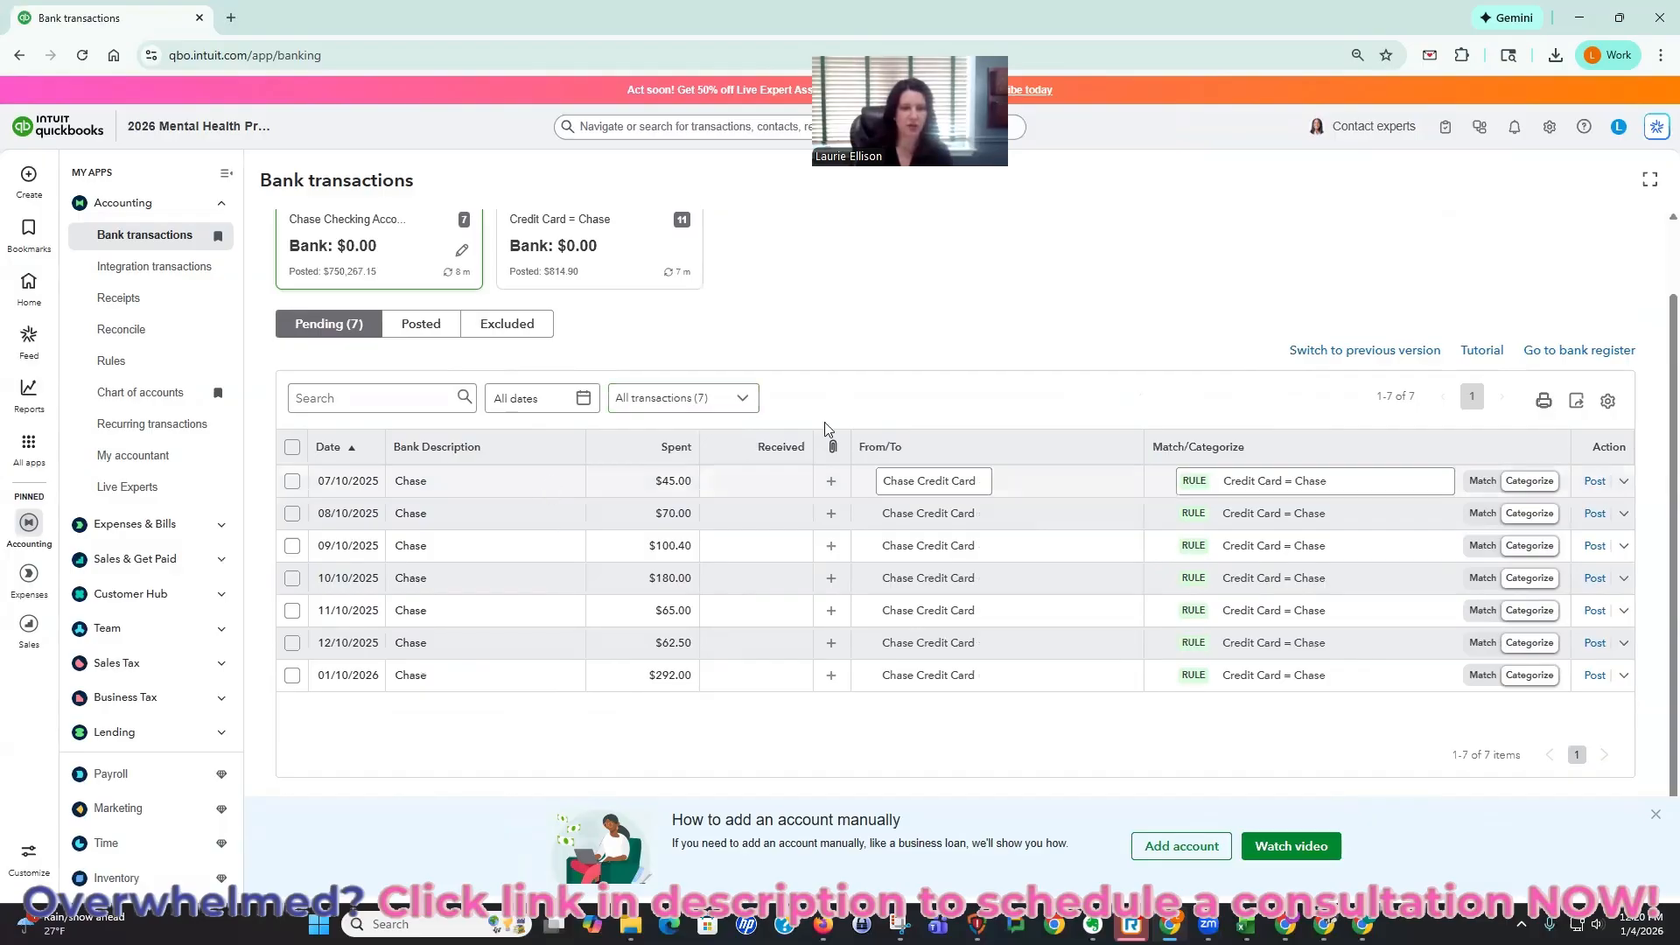
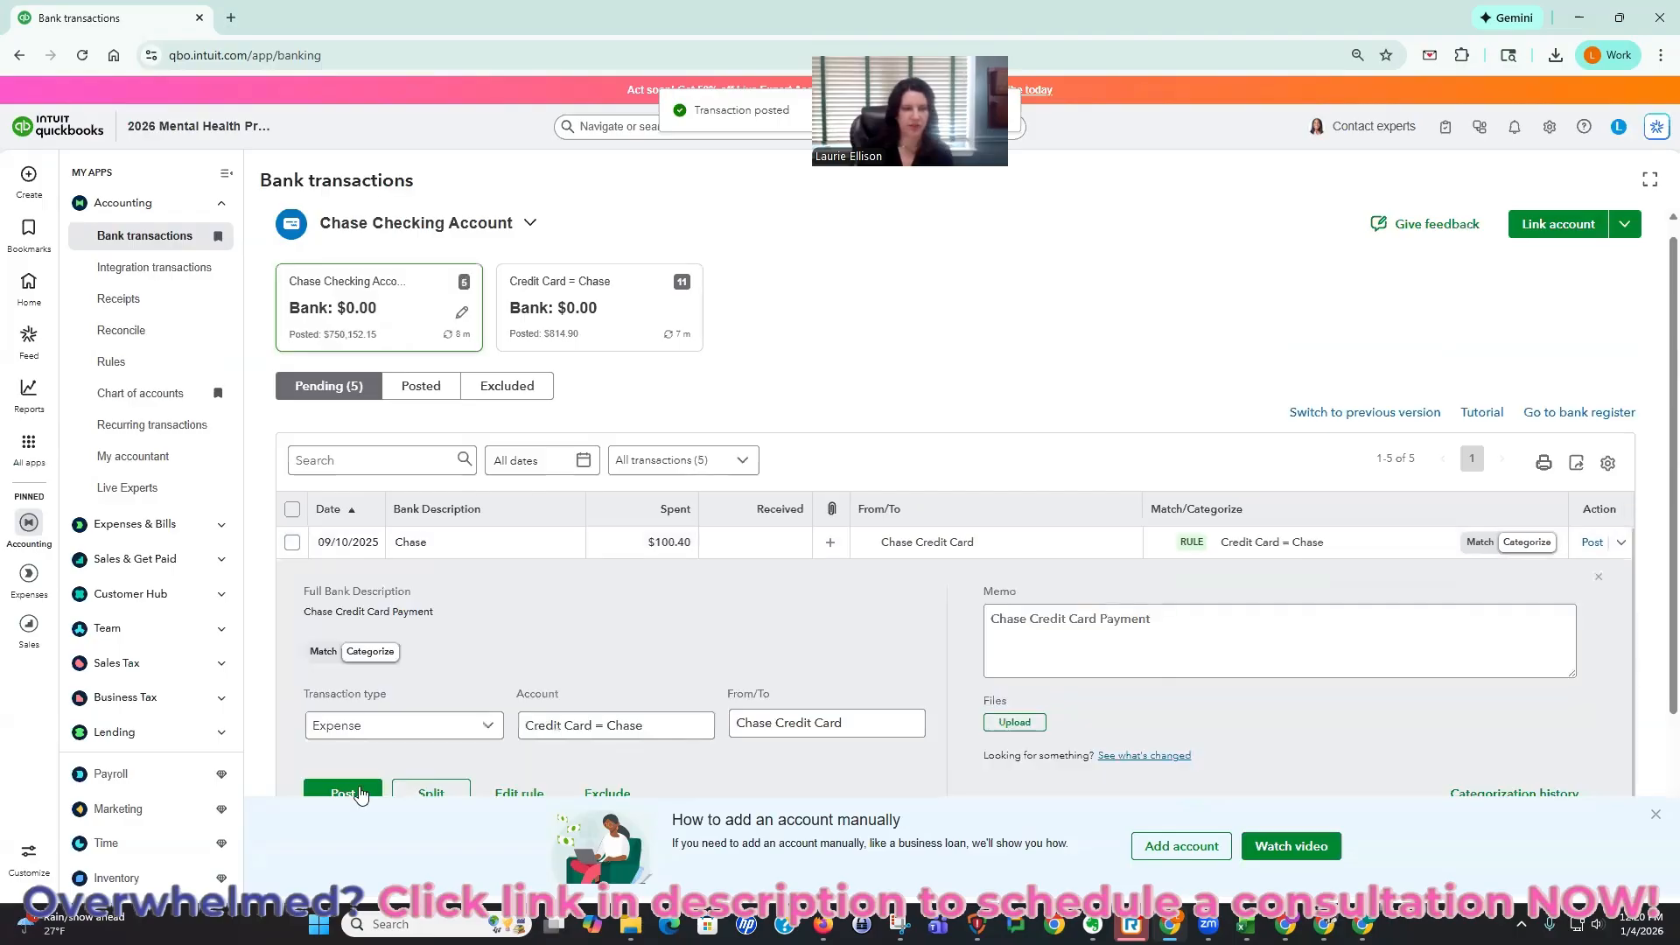
pyautogui.click(551, 543)
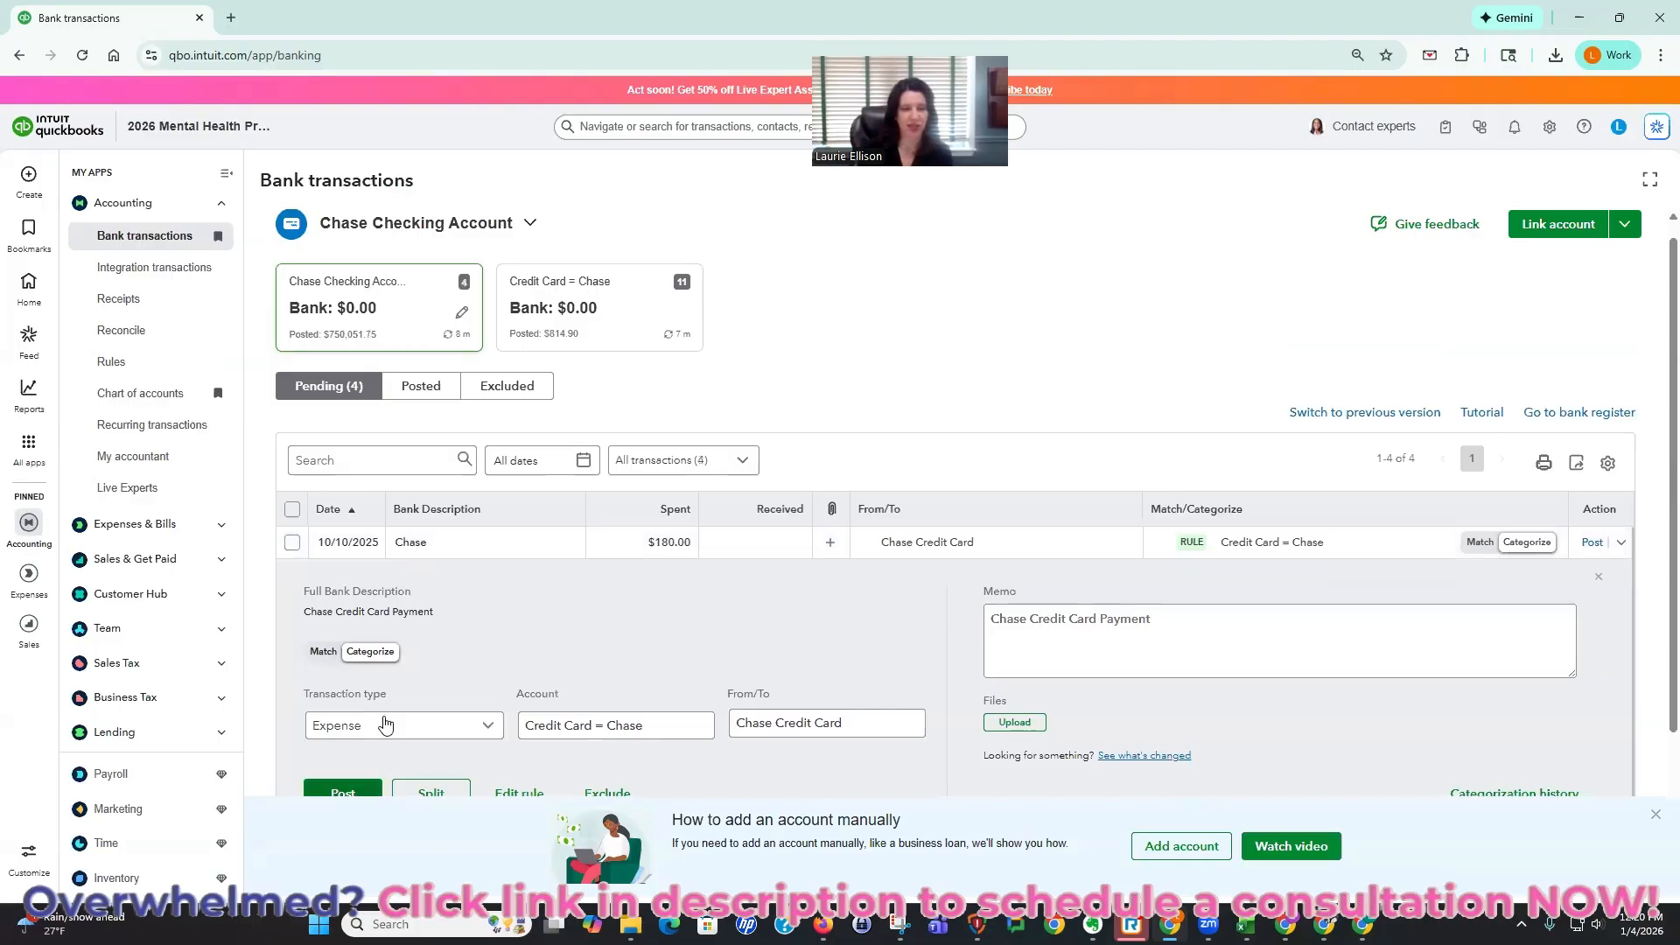
pyautogui.click(386, 726)
pyautogui.click(346, 791)
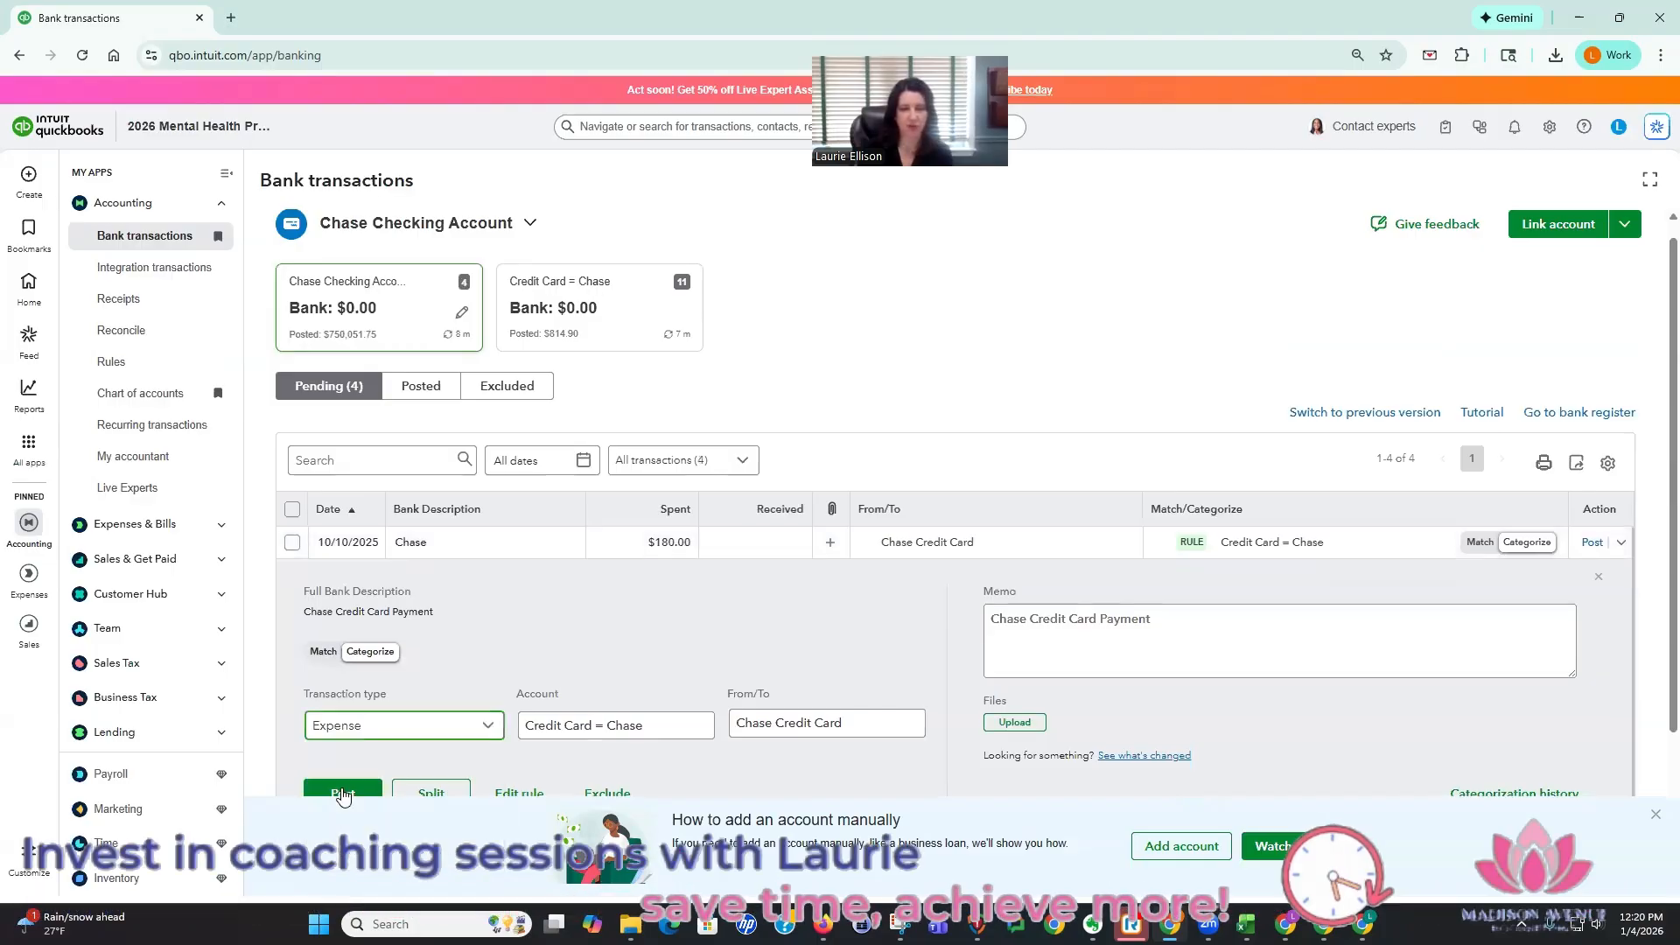
# - Post the remaining Chase checking payments of 11/10/2025 for $65.00, 12/10/2025 for $62.50 and 01/10/2026 for $292.00
pyautogui.click(536, 543)
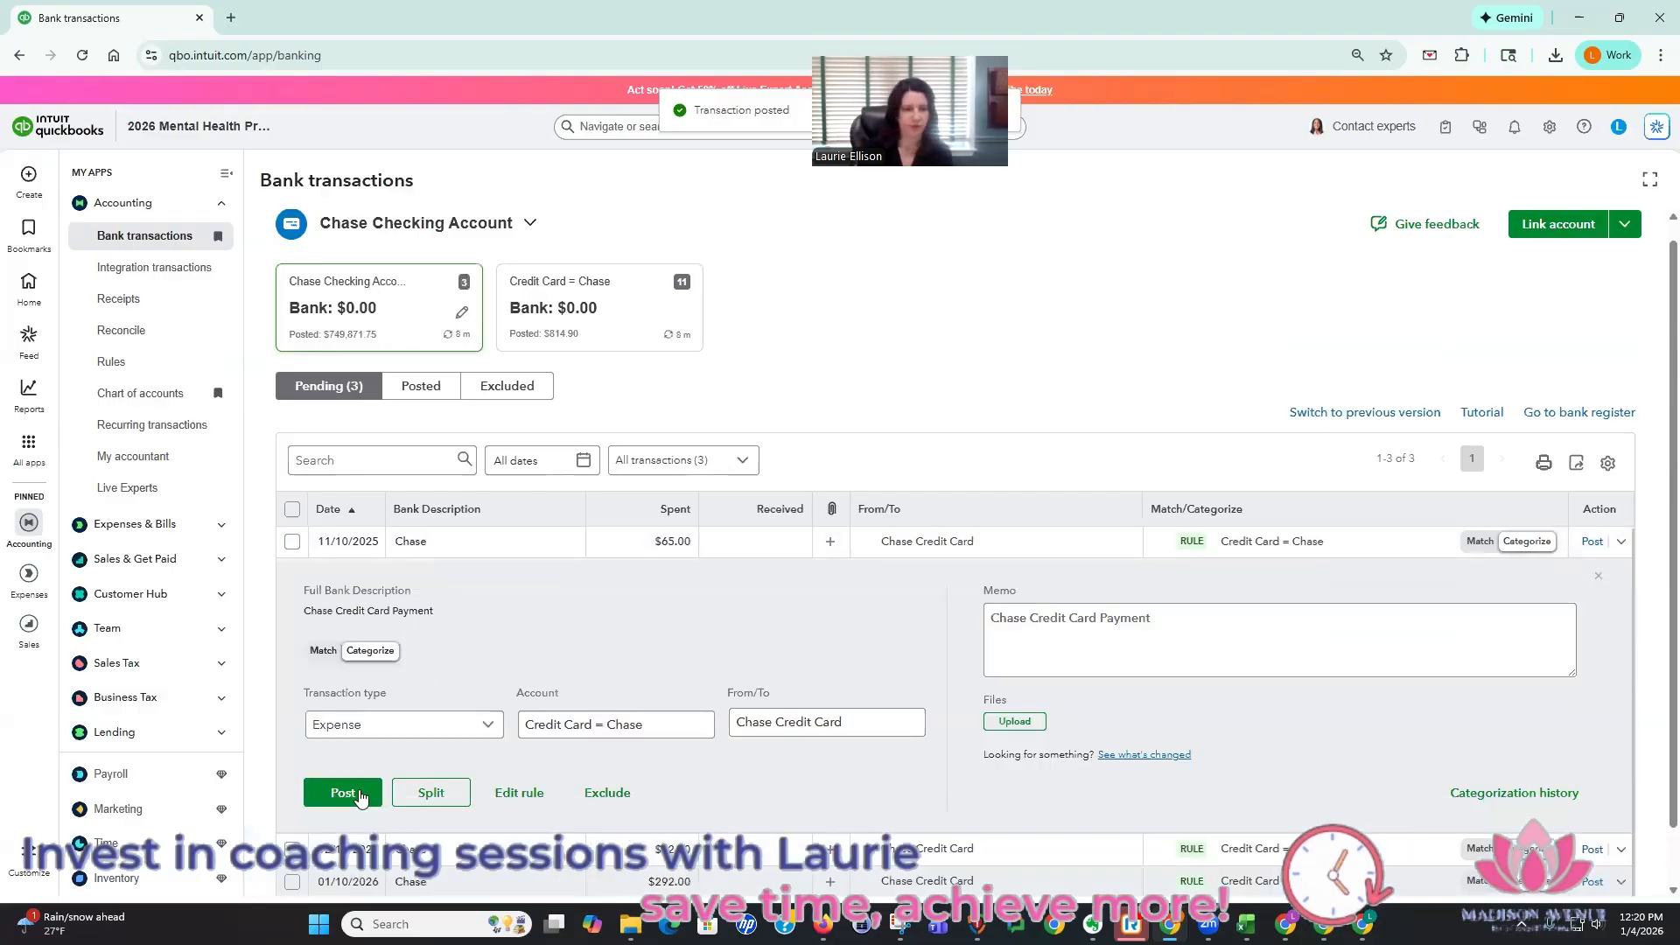
pyautogui.click(343, 792)
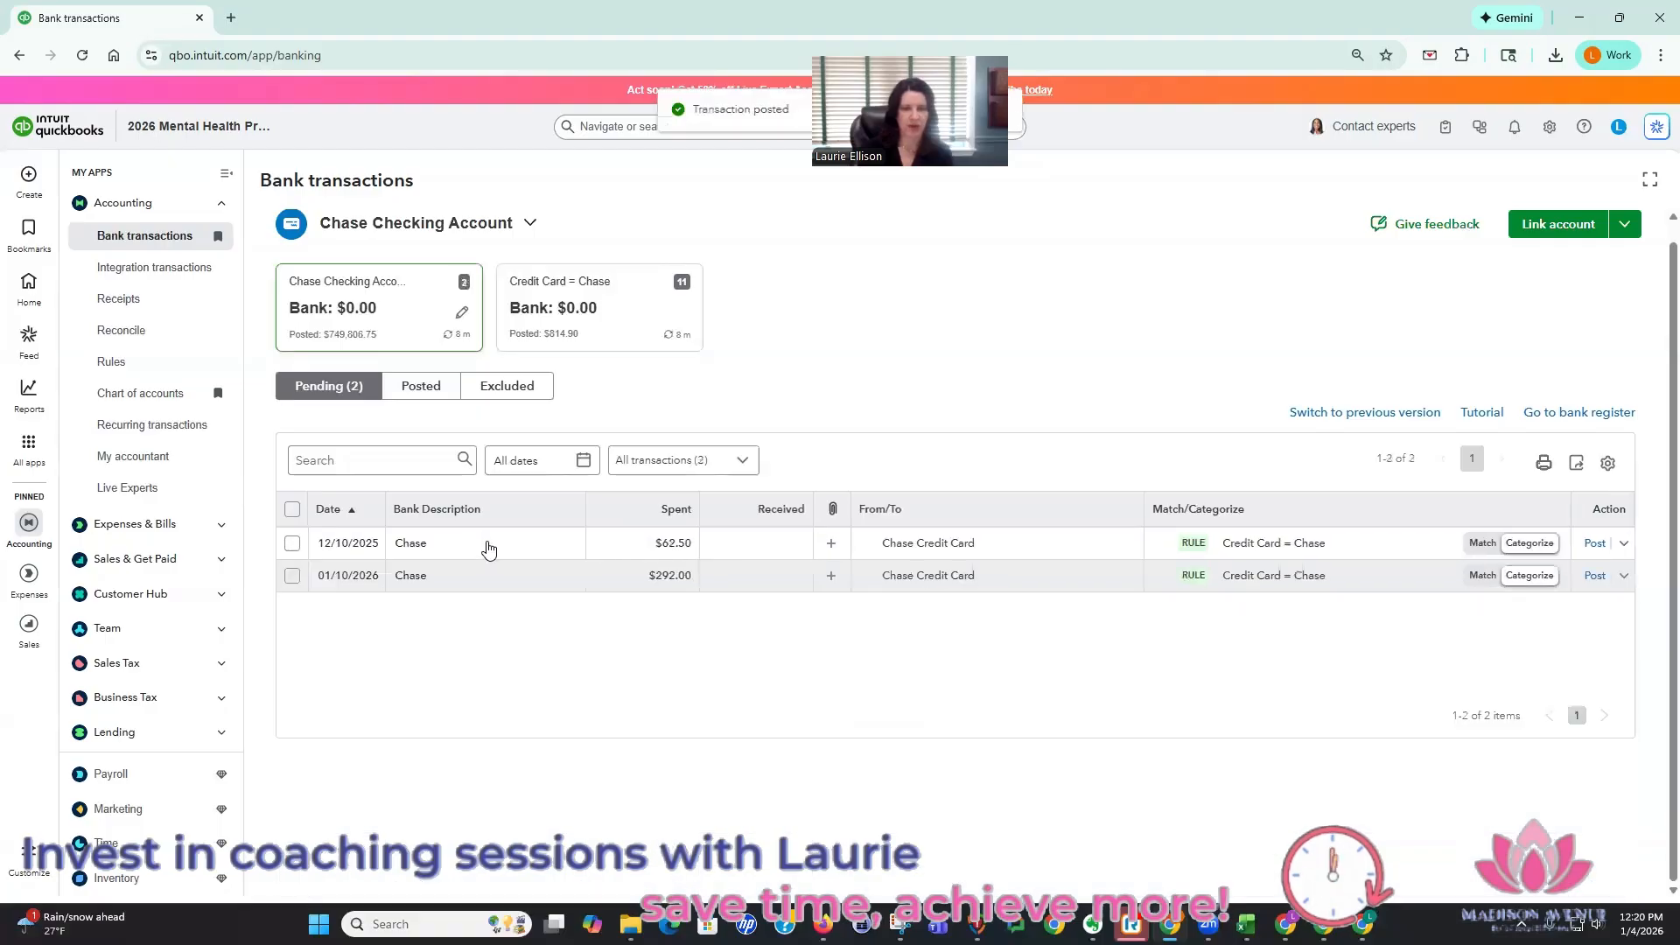
pyautogui.click(490, 550)
pyautogui.click(356, 798)
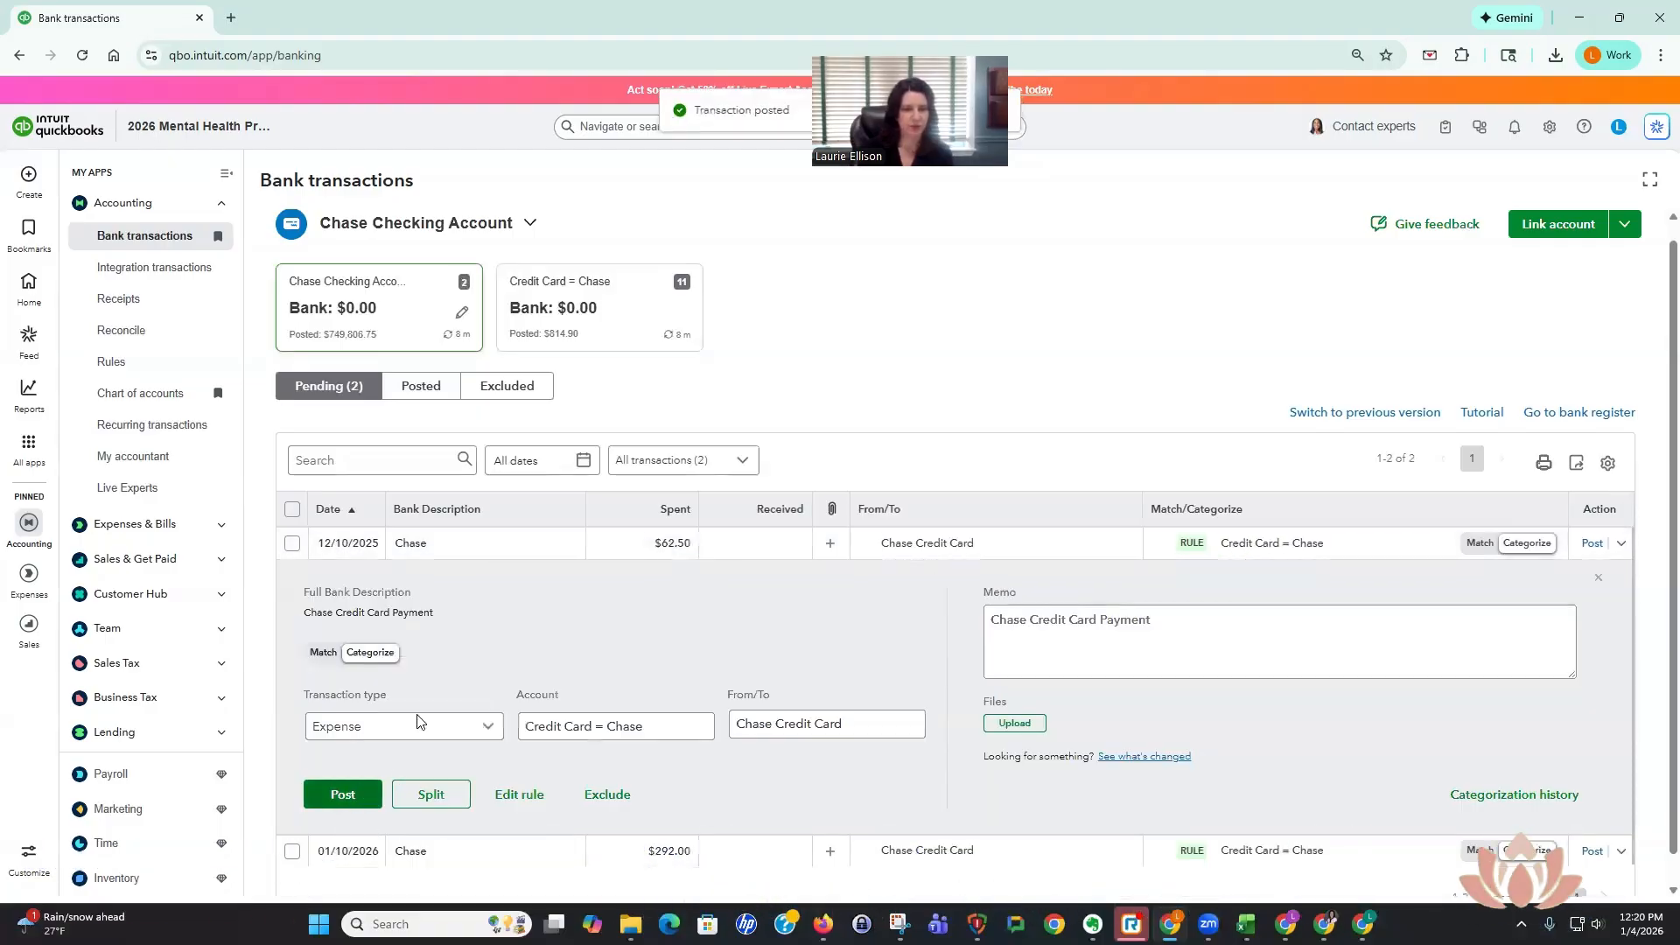
pyautogui.click(480, 548)
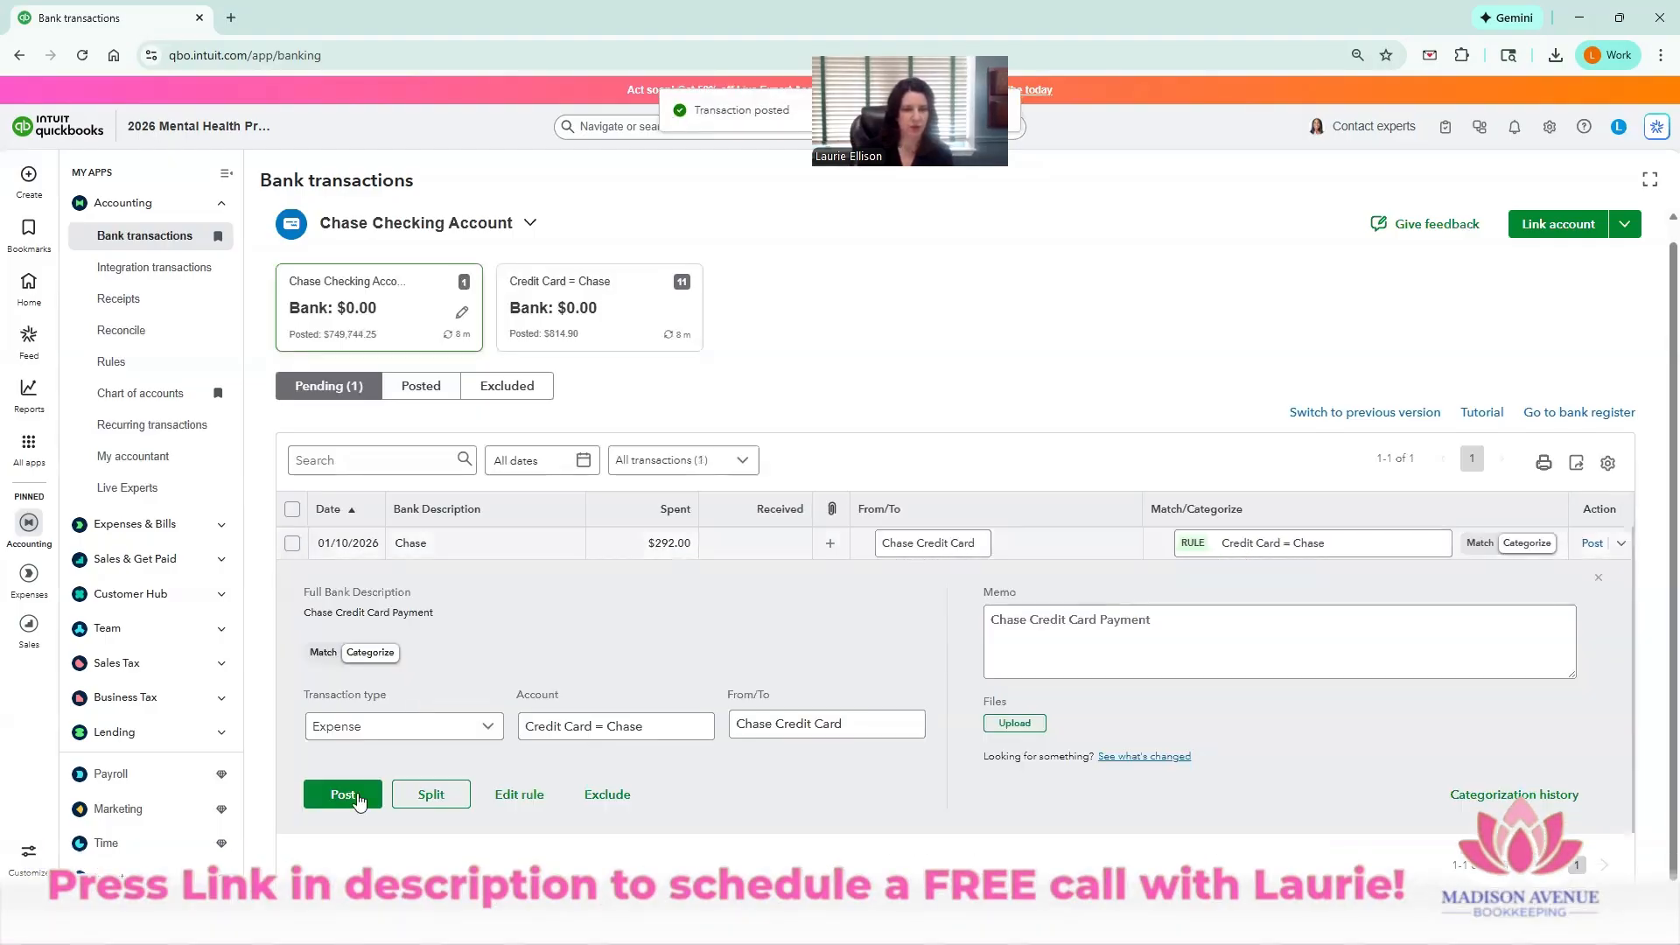
pyautogui.click(344, 794)
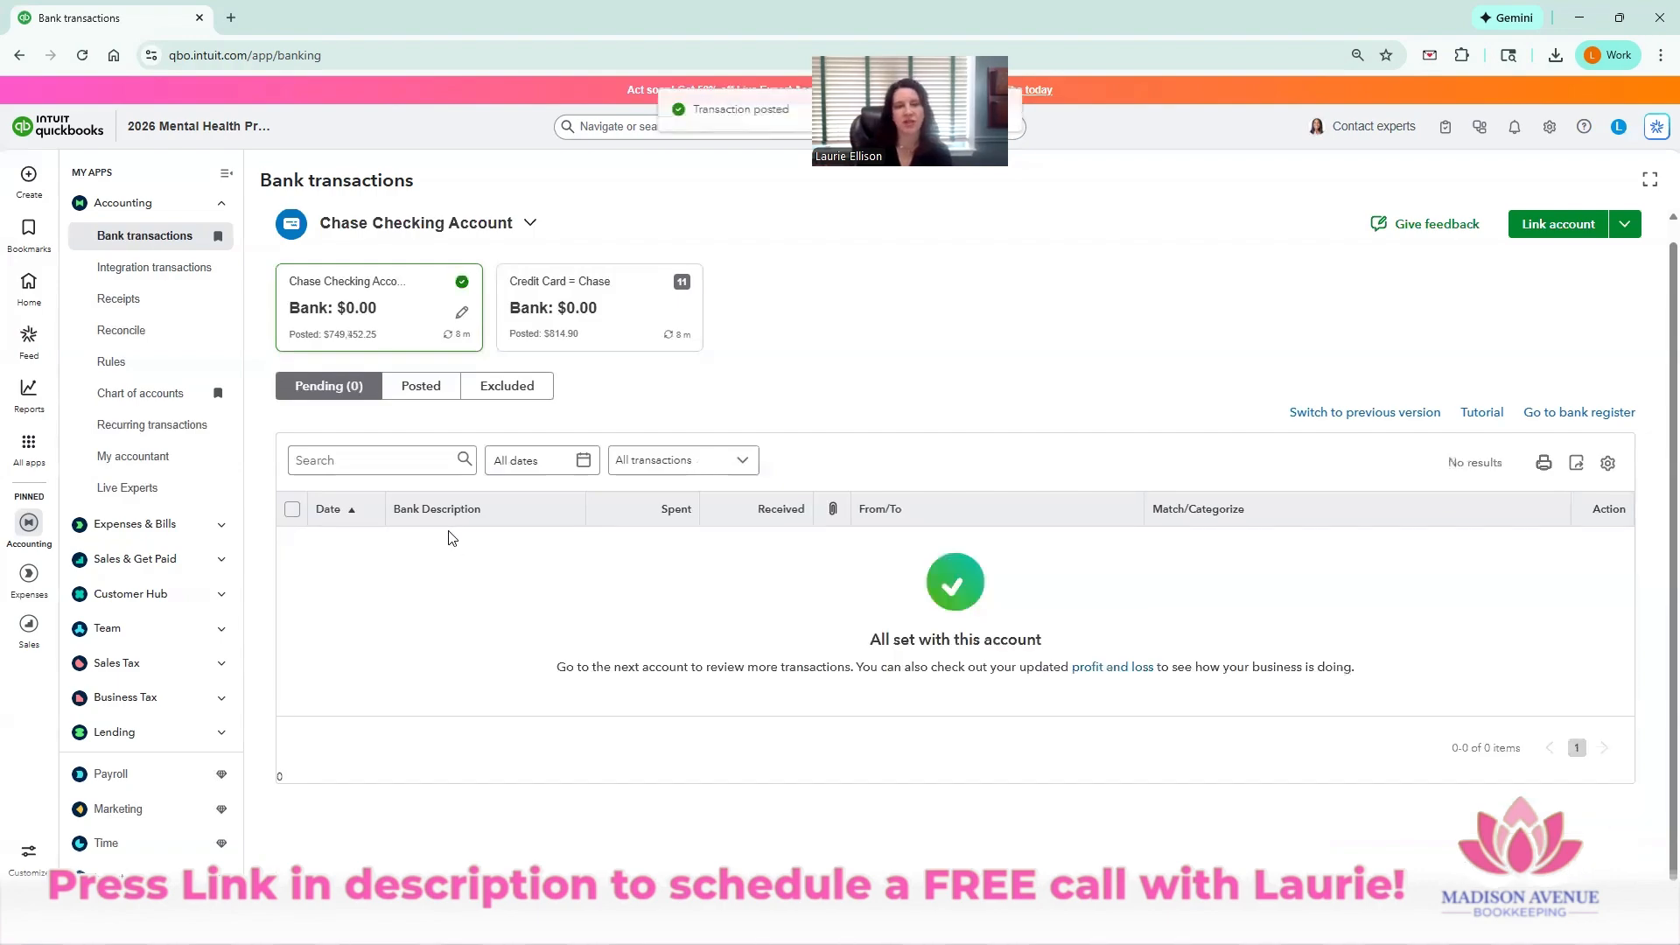
# - Open the pending transactions of the Credit Card = Chase account and review the suggested match for each payment
pyautogui.click(600, 291)
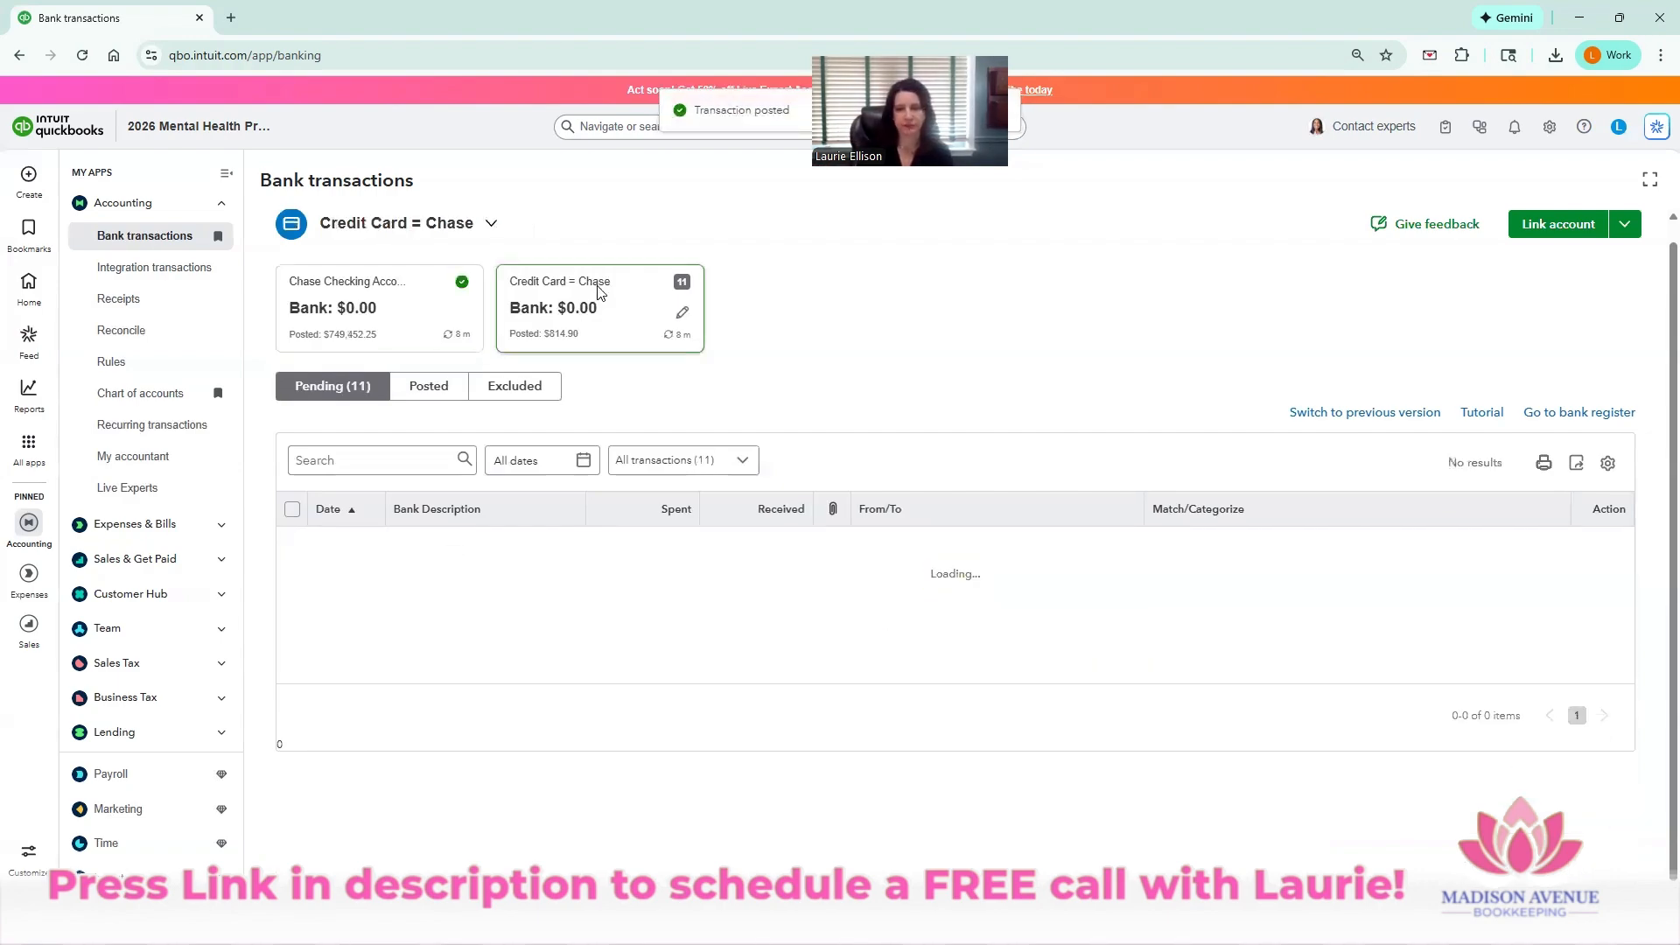
pyautogui.scroll(-3, 1370, 700)
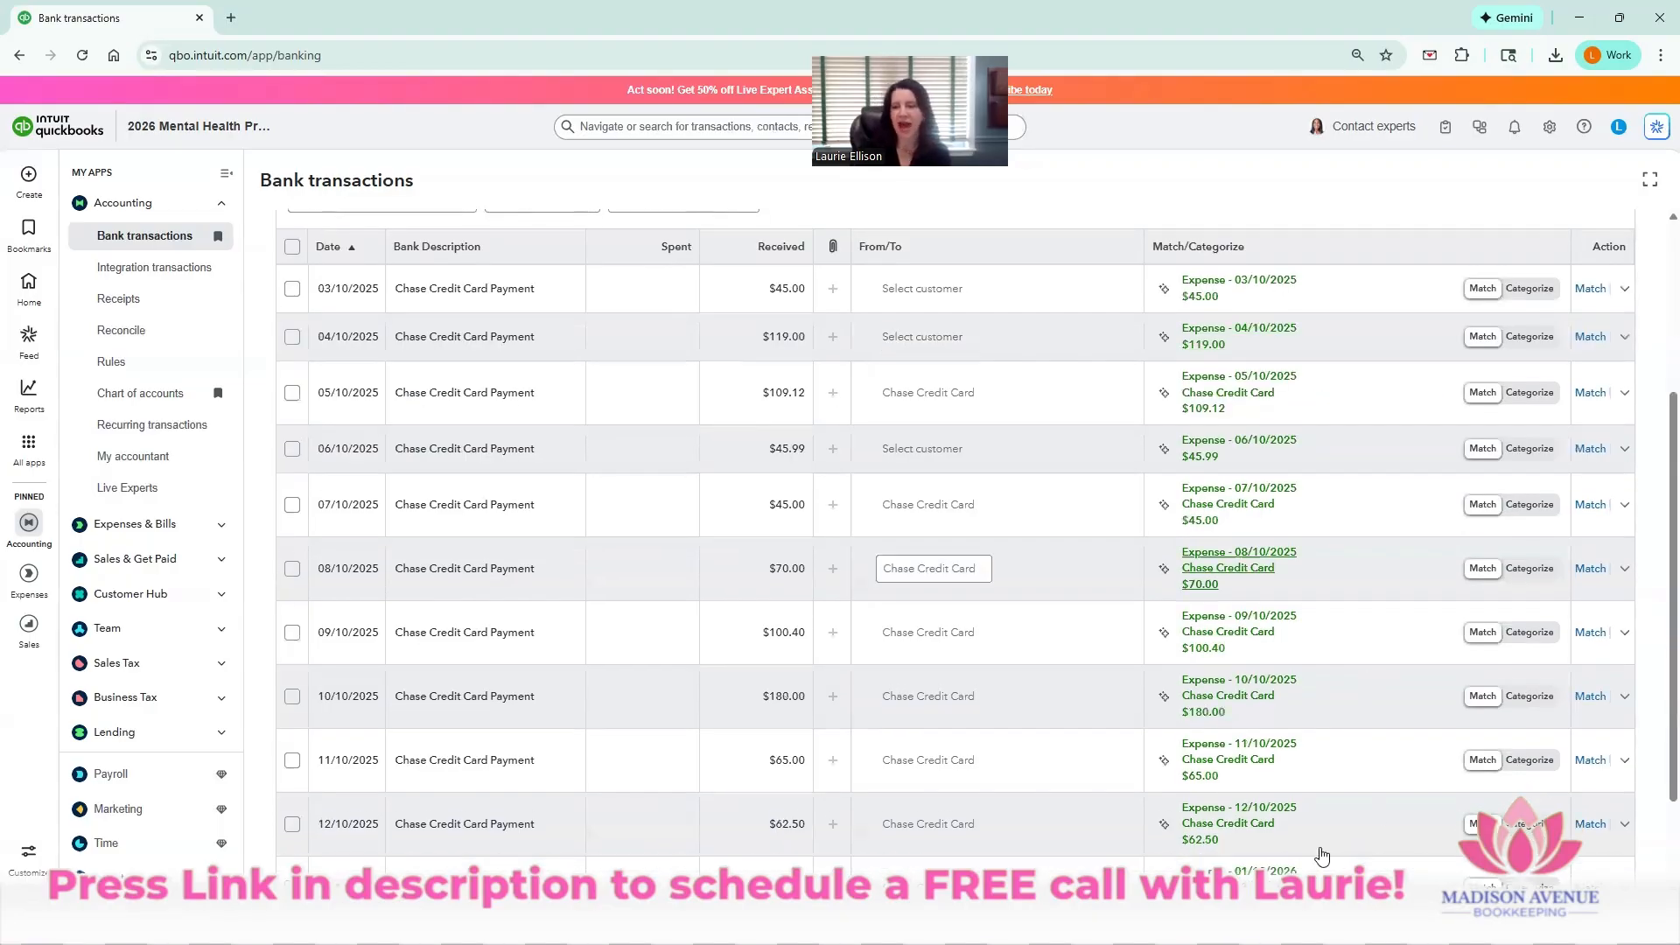
pyautogui.scroll(-1, 1333, 851)
pyautogui.scroll(-1, 1593, 766)
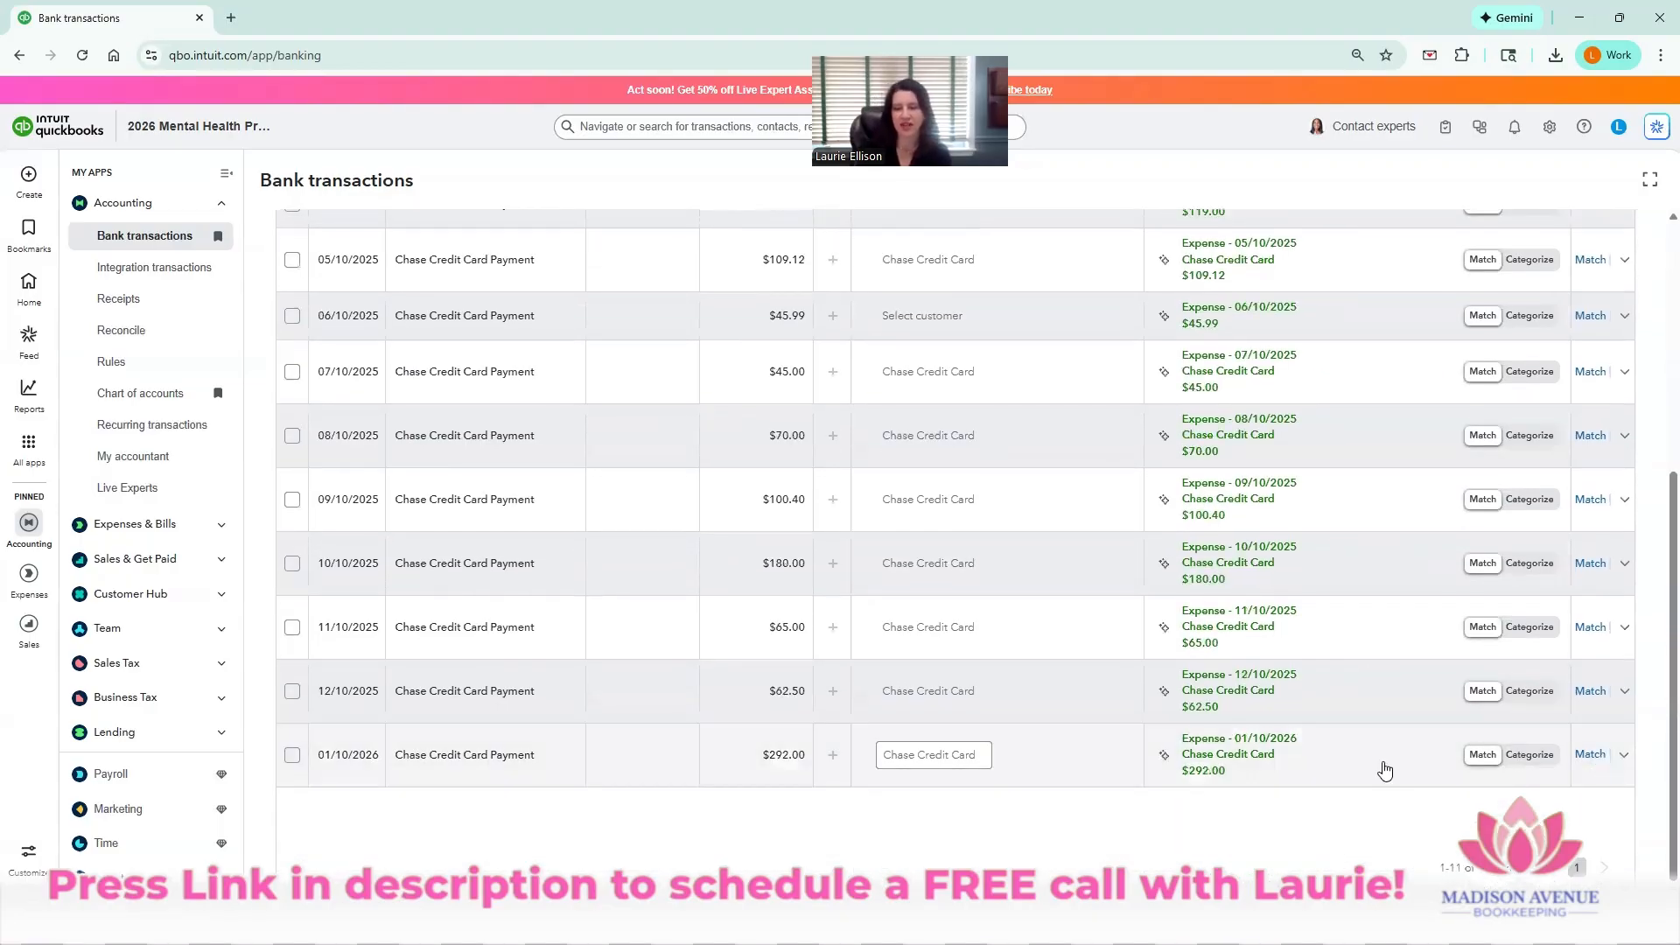
pyautogui.scroll(2, 1270, 341)
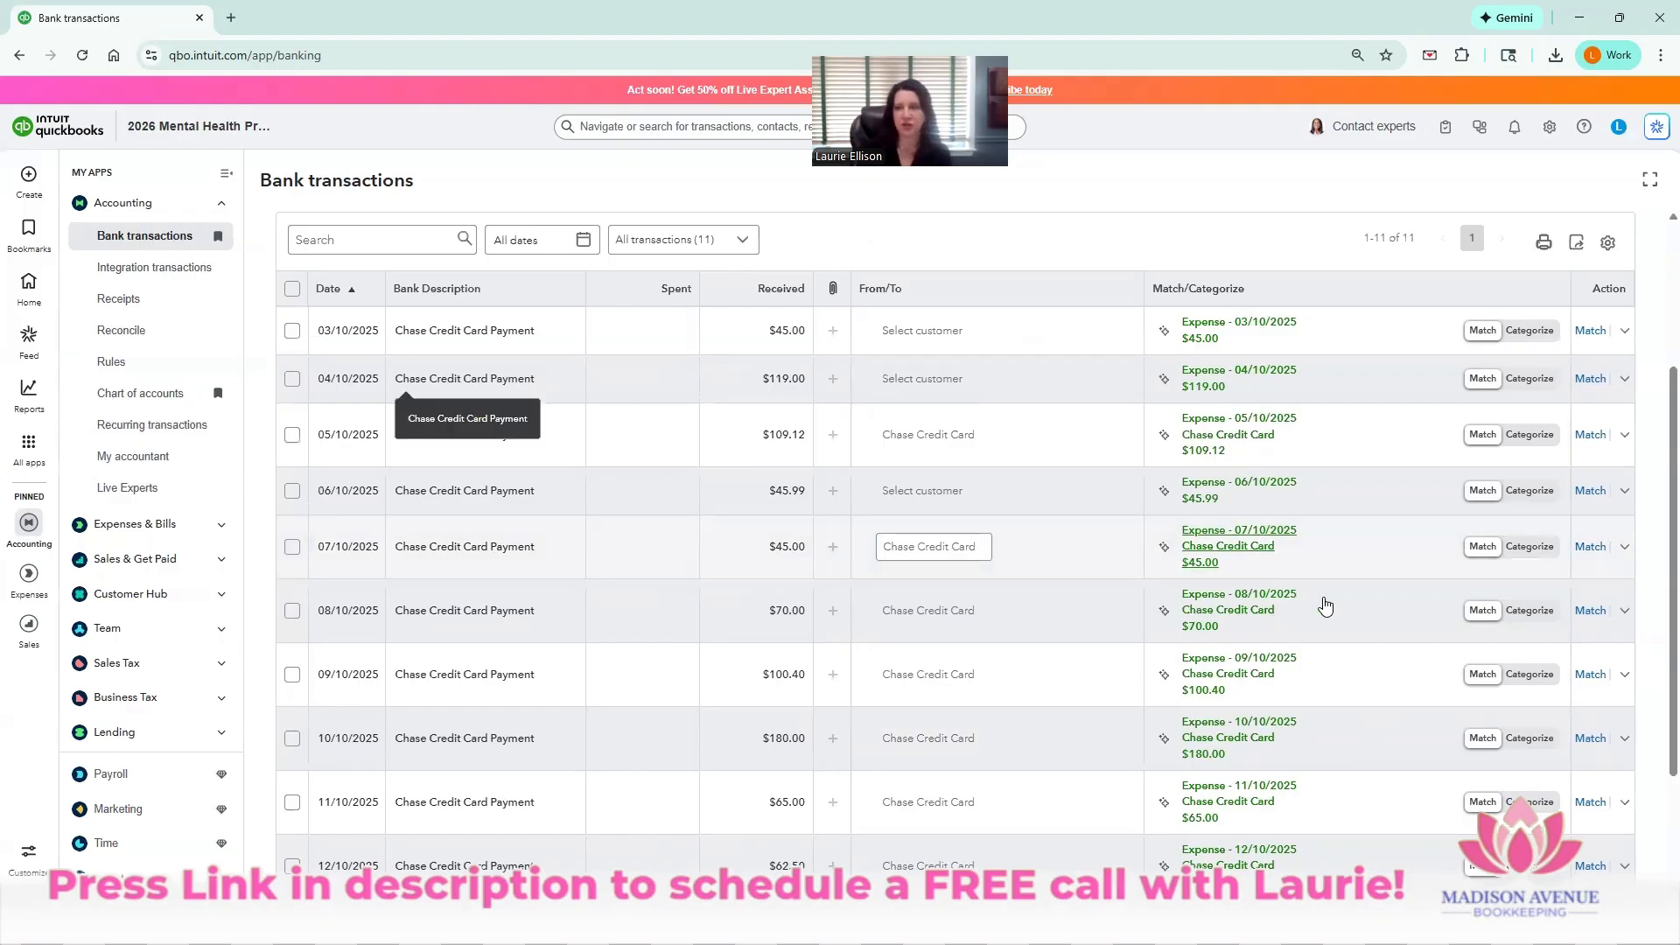
pyautogui.scroll(3, 1096, 549)
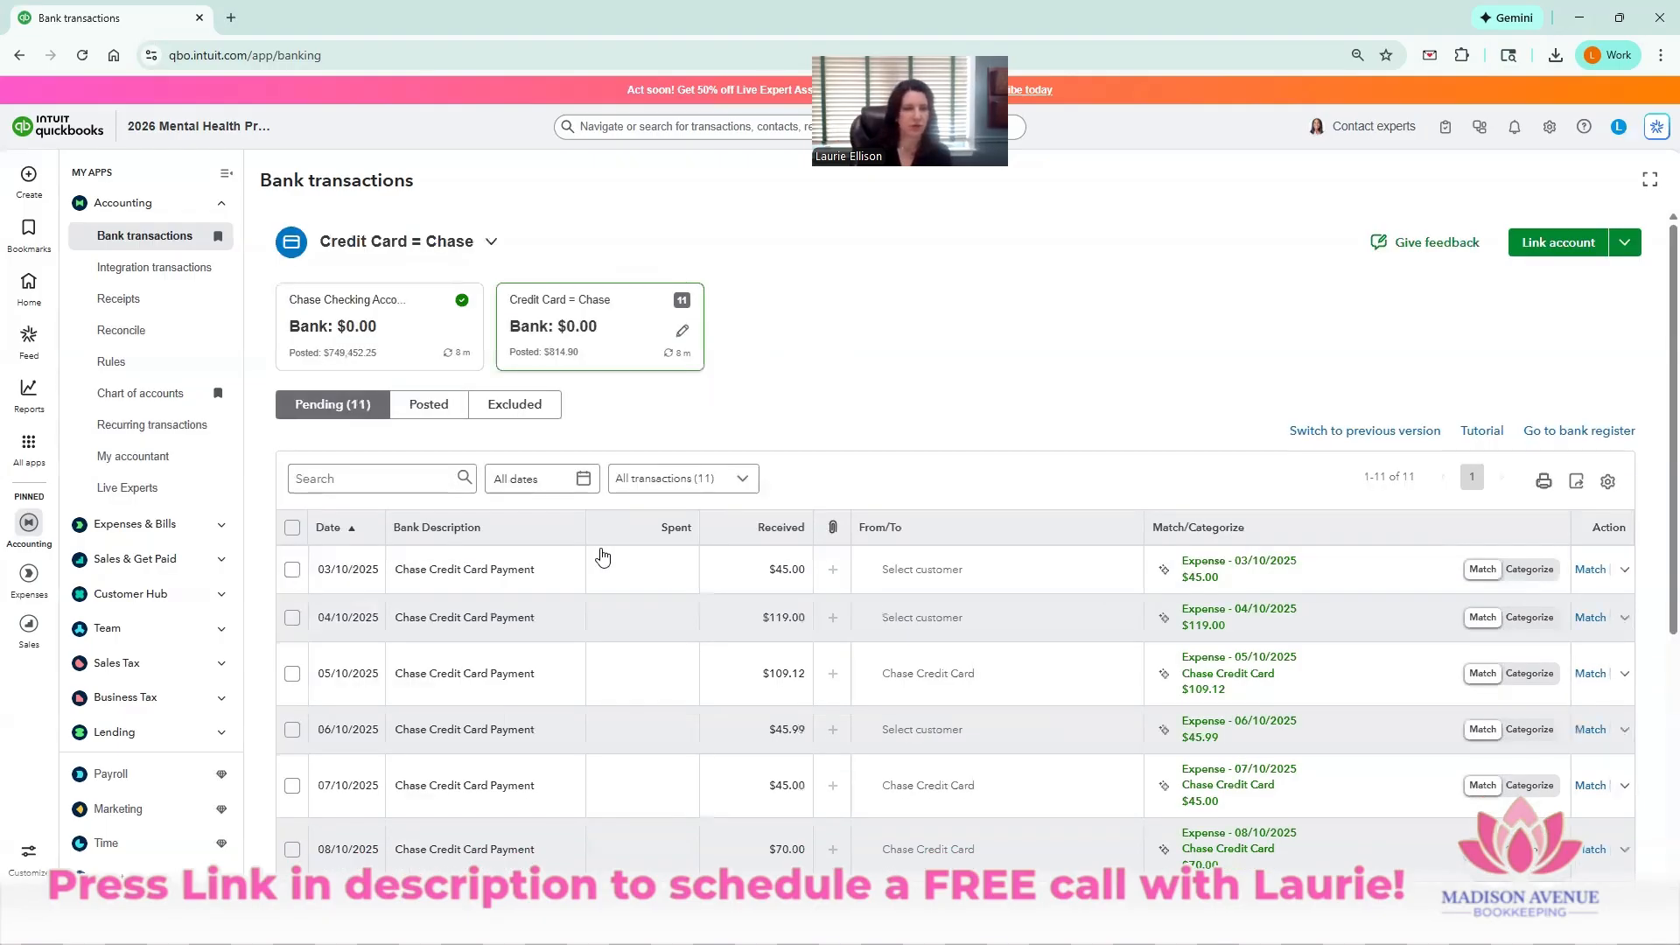
# - Exclude the duplicate 03/10/2025 payment of $45.00 and 04/10/2025 payment of $119.00 from the Credit Card = Chase account
pyautogui.click(292, 529)
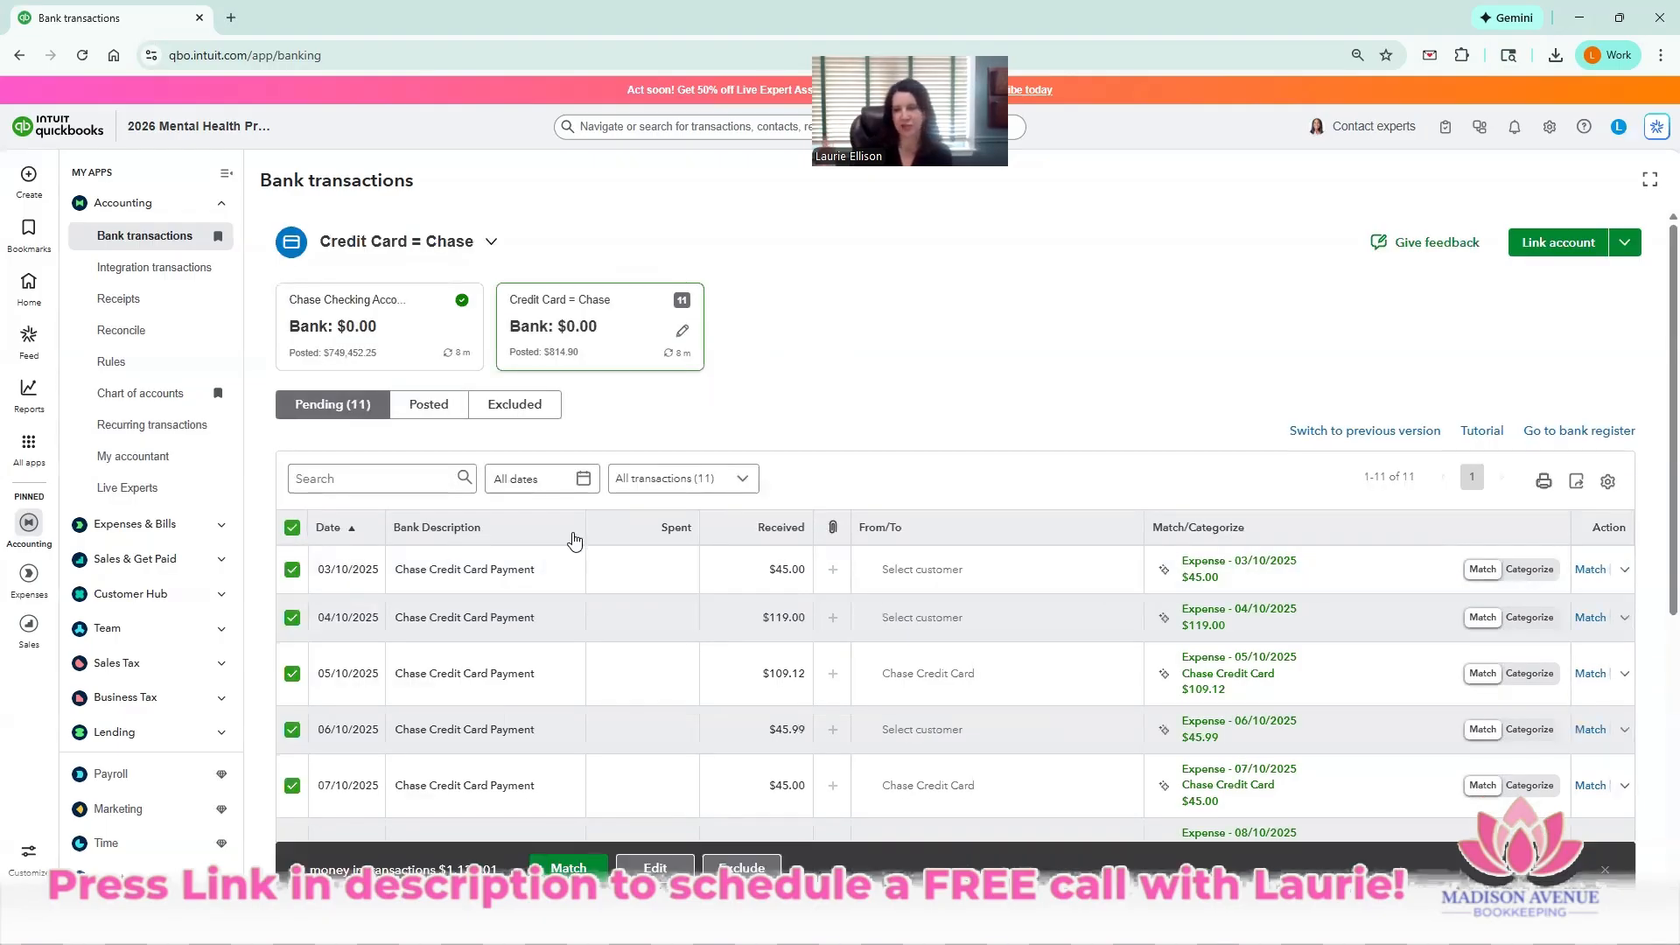
pyautogui.click(292, 527)
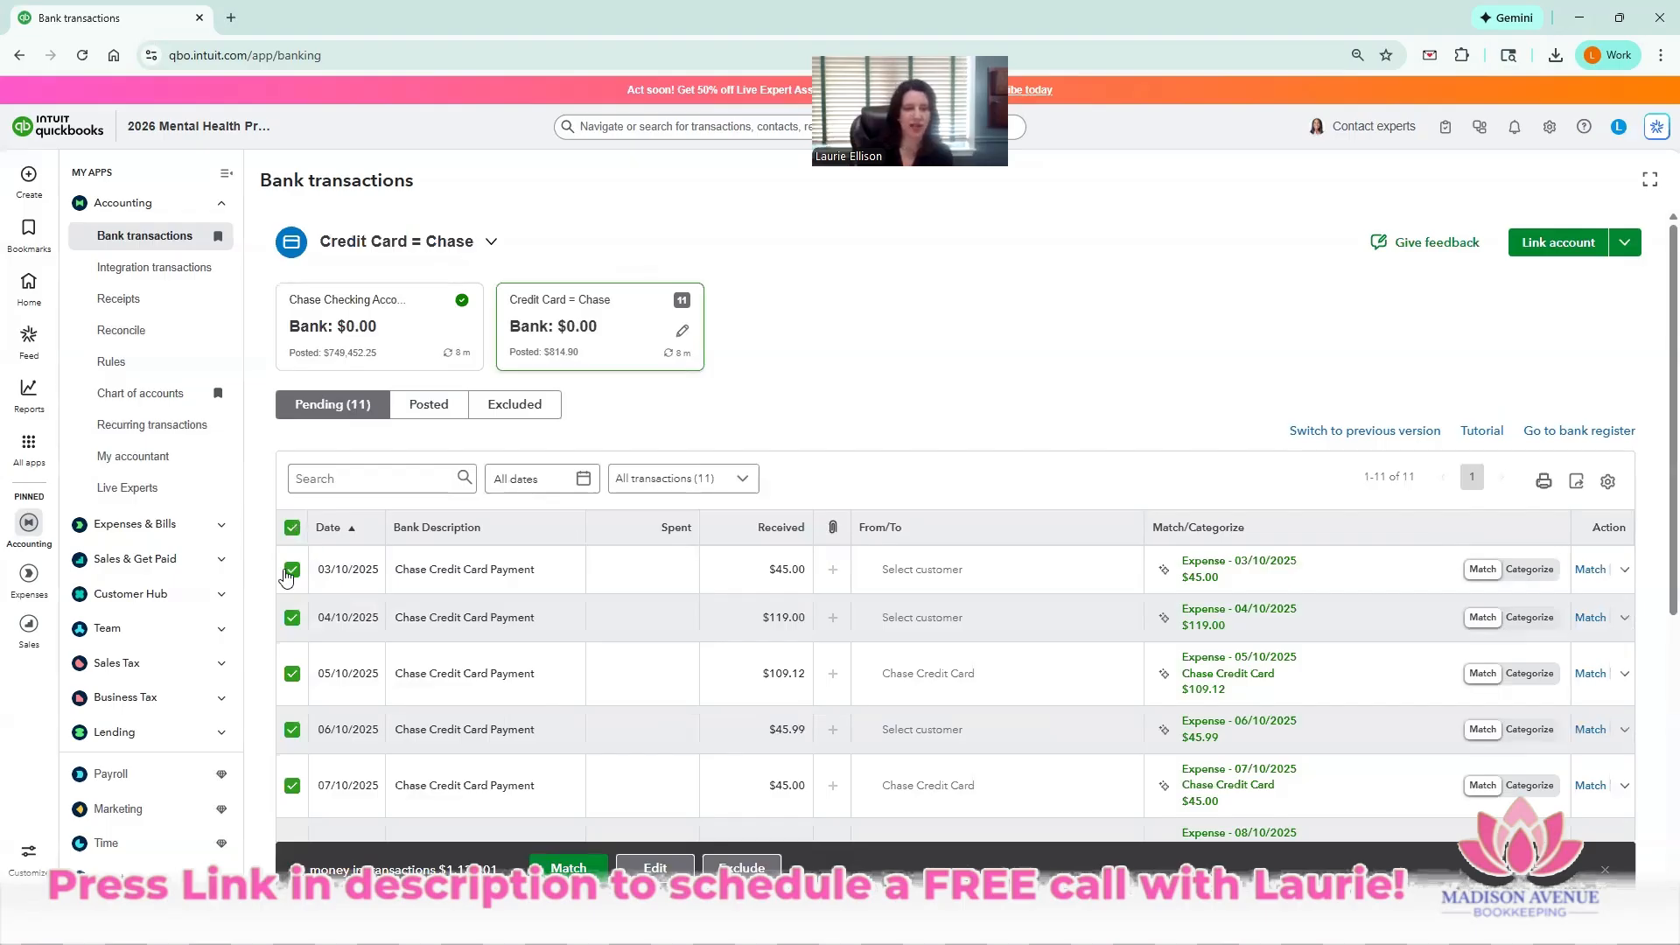
pyautogui.click(1625, 571)
pyautogui.click(1589, 652)
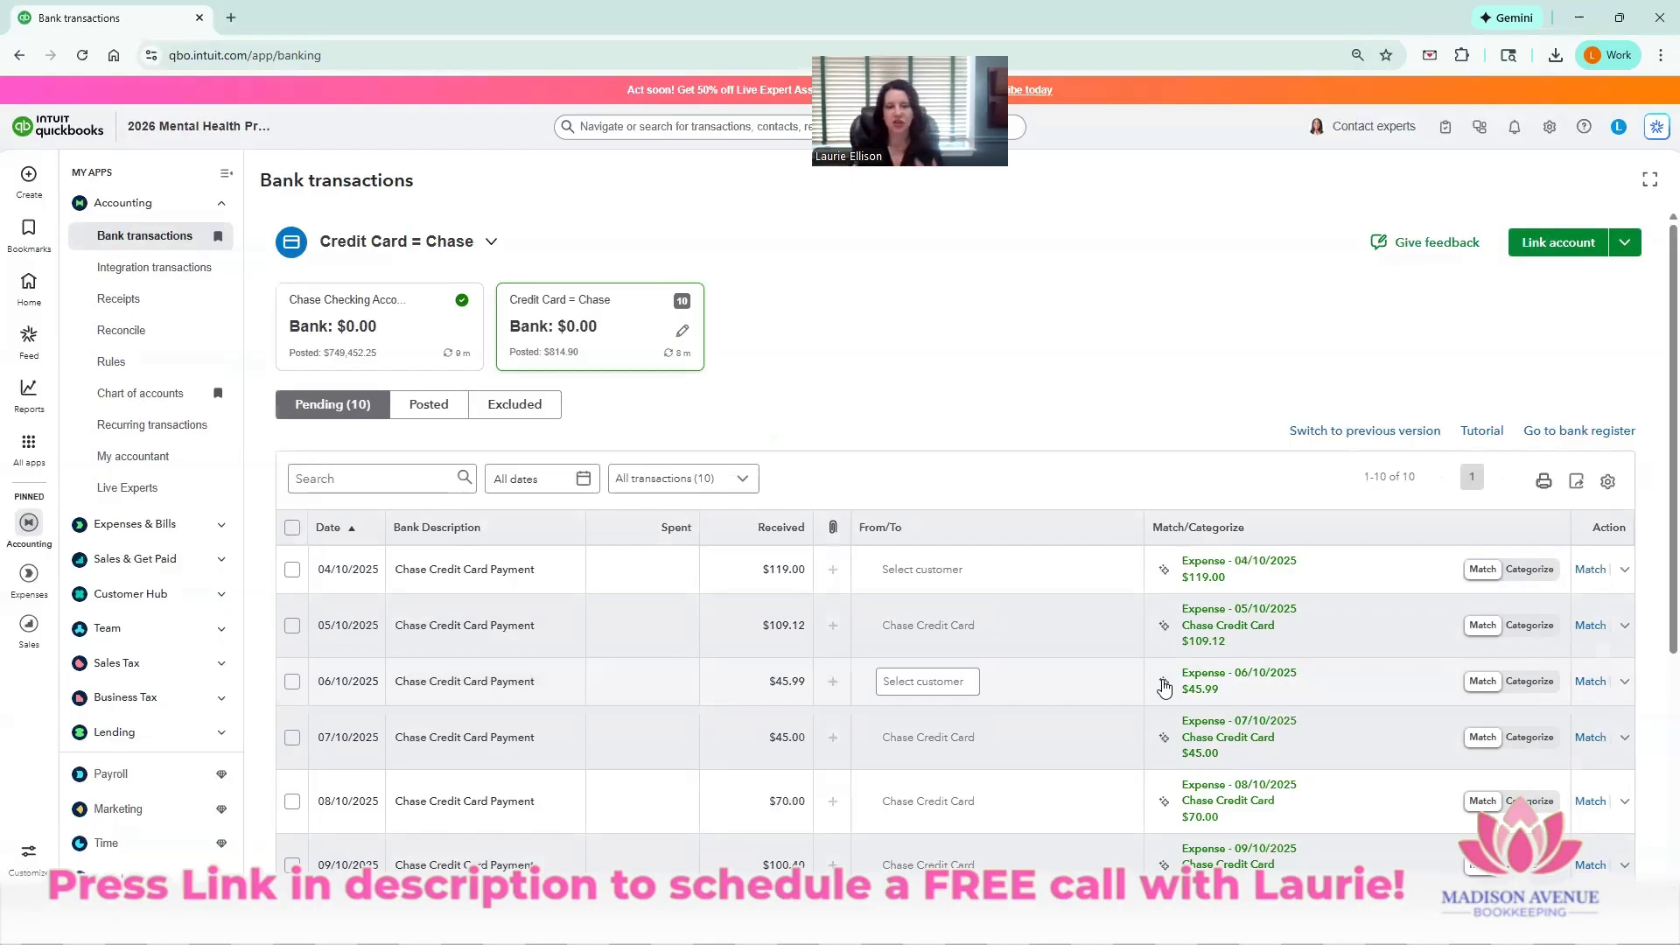
pyautogui.click(1624, 570)
pyautogui.click(1580, 652)
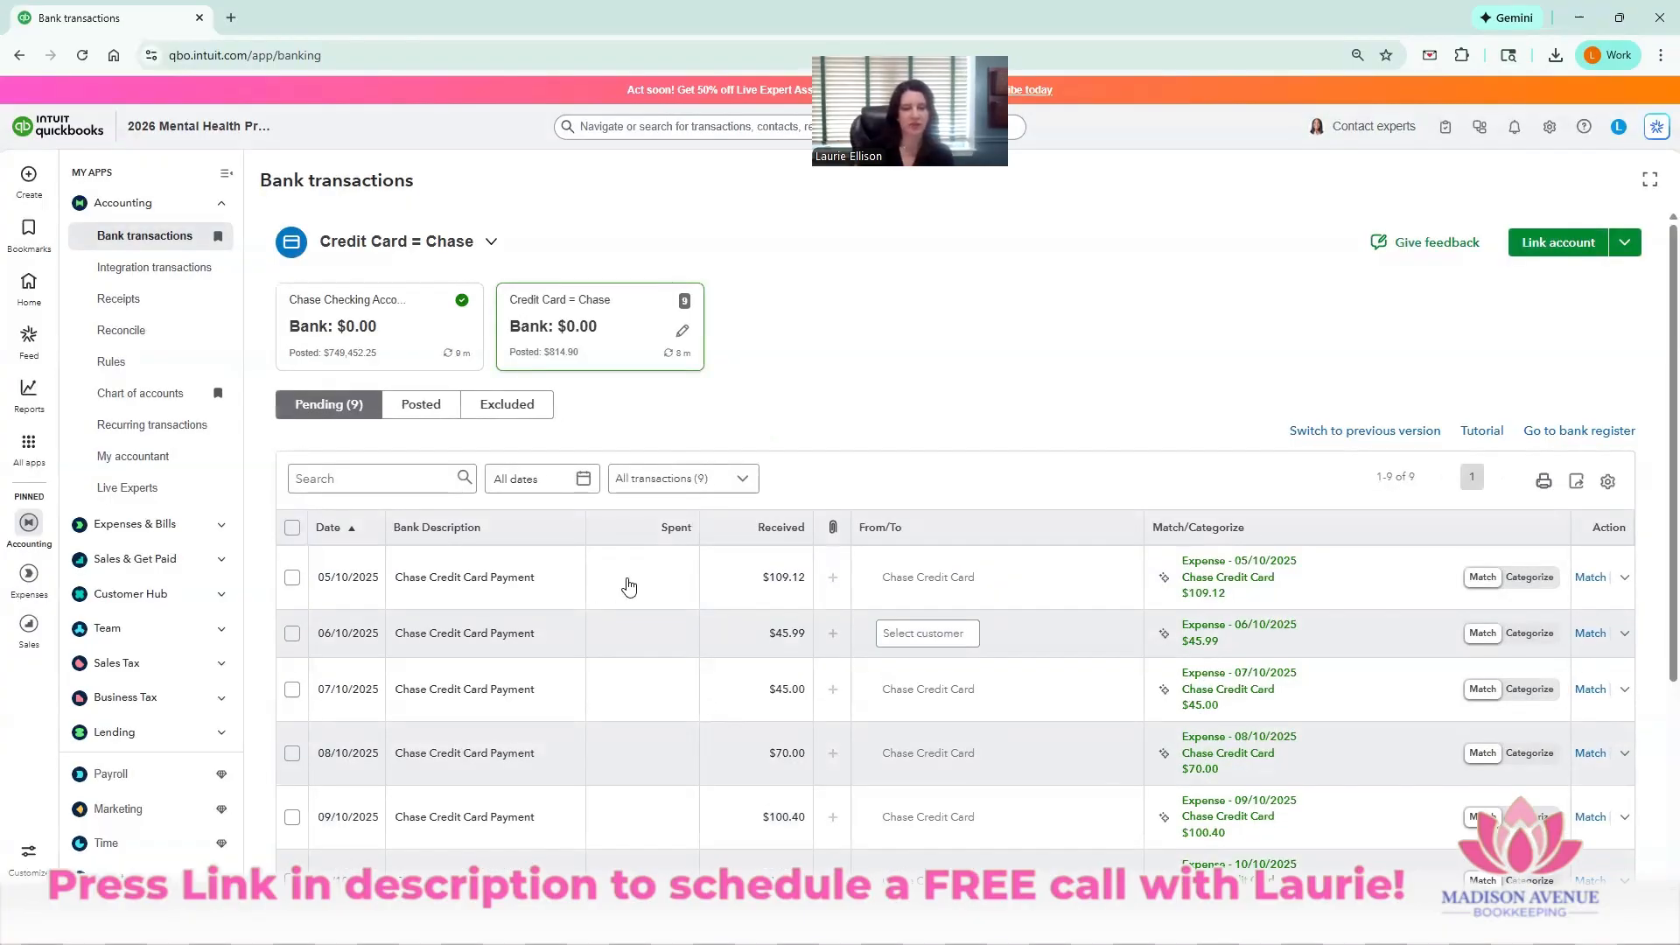
# - Examine the match suggestion for the 05/10/2025 credit card payment of $109.12 and close its details
pyautogui.click(680, 587)
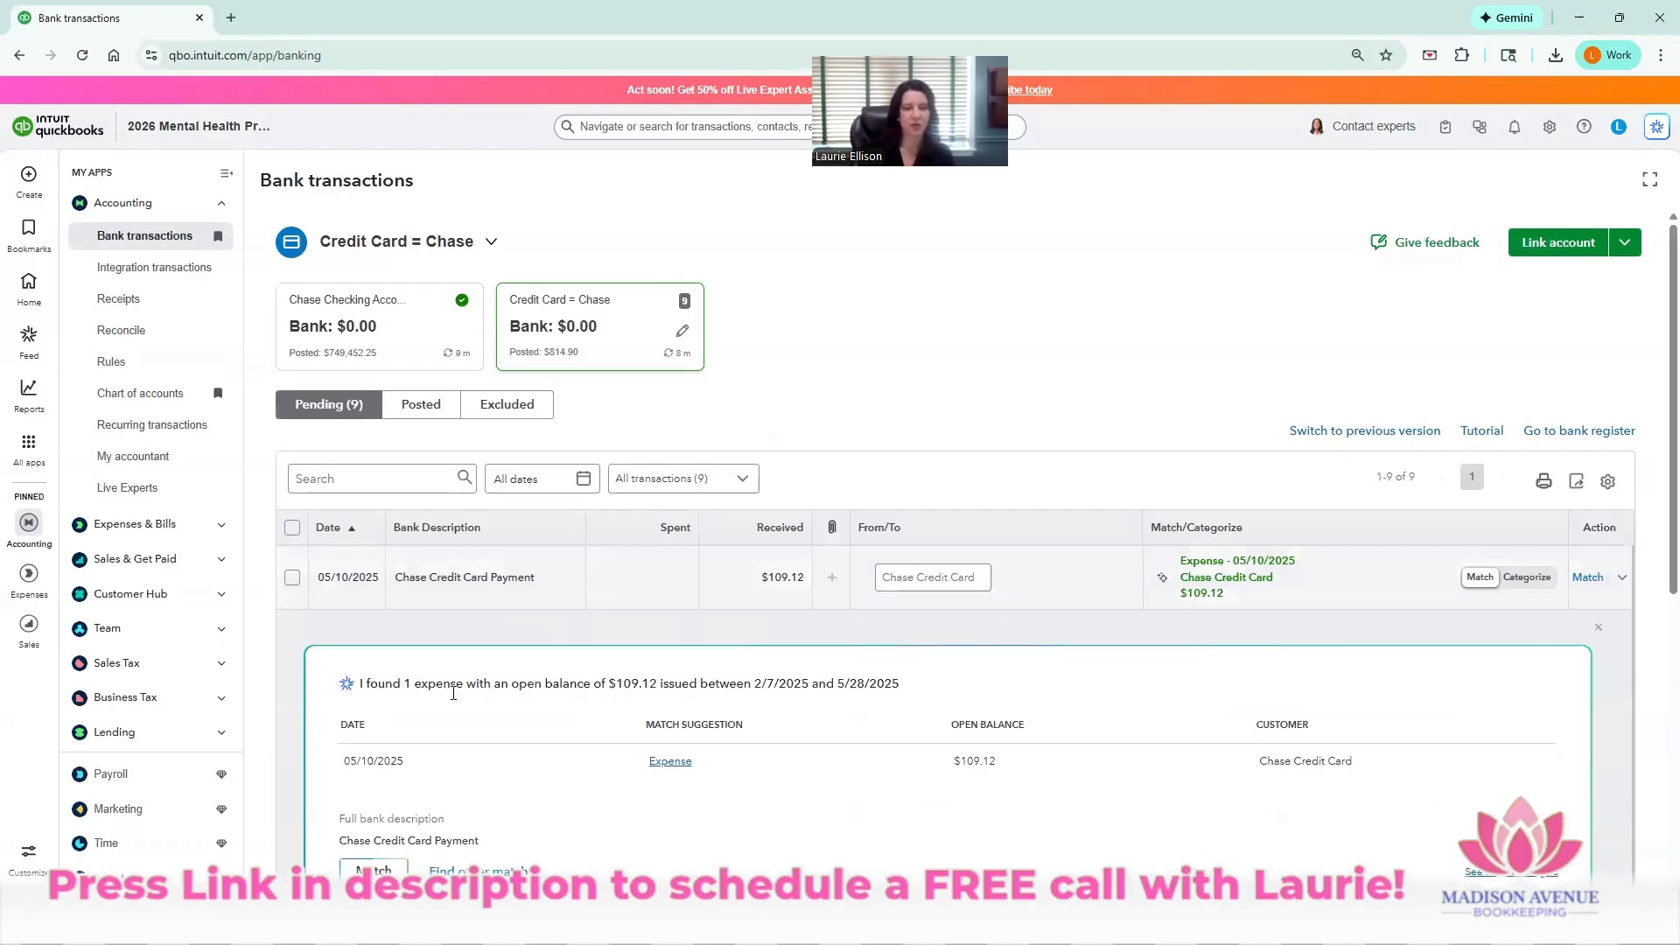
pyautogui.moveTo(616, 685); pyautogui.dragTo(929, 685)
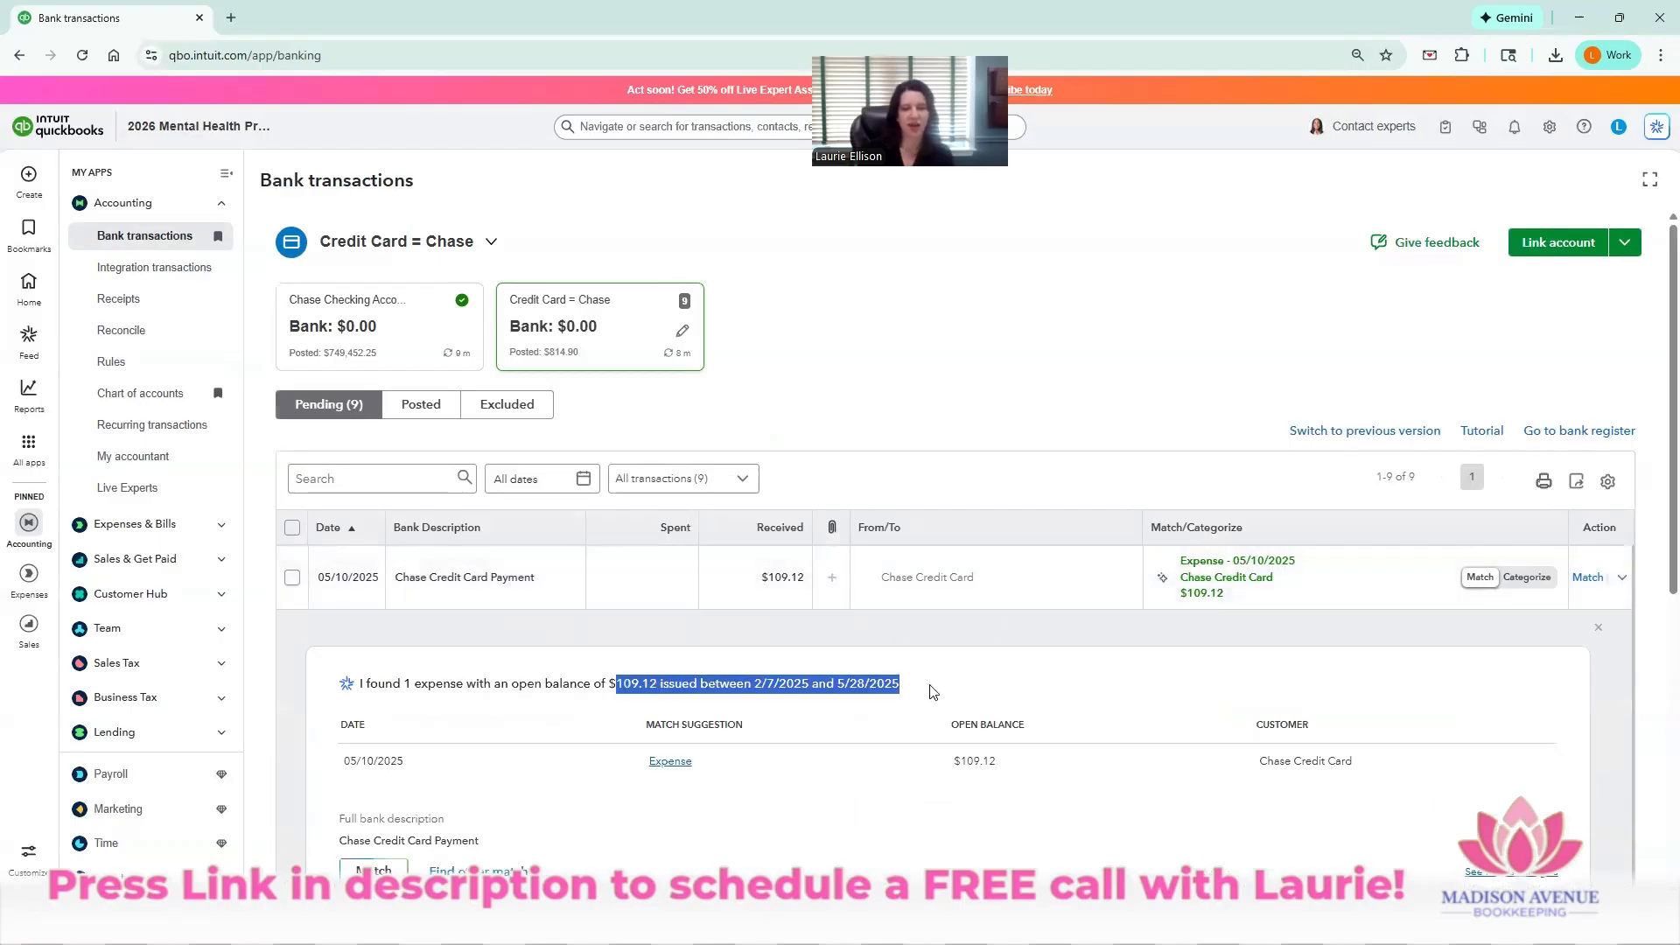
pyautogui.scroll(-1, 933, 692)
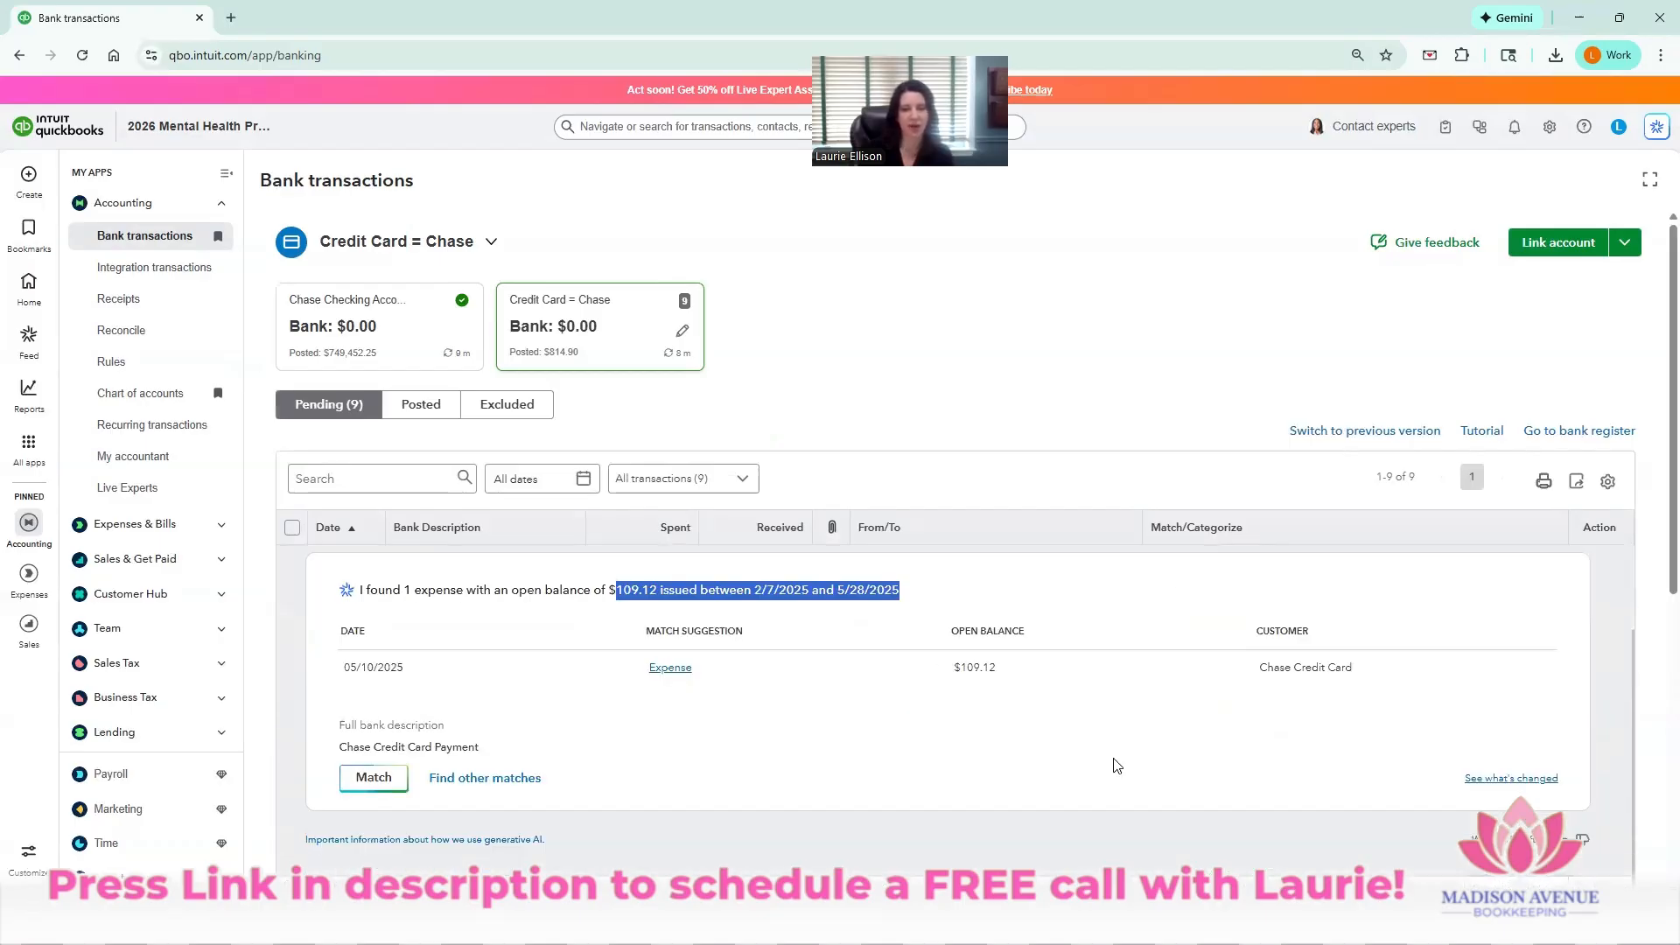
pyautogui.scroll(1, 419, 643)
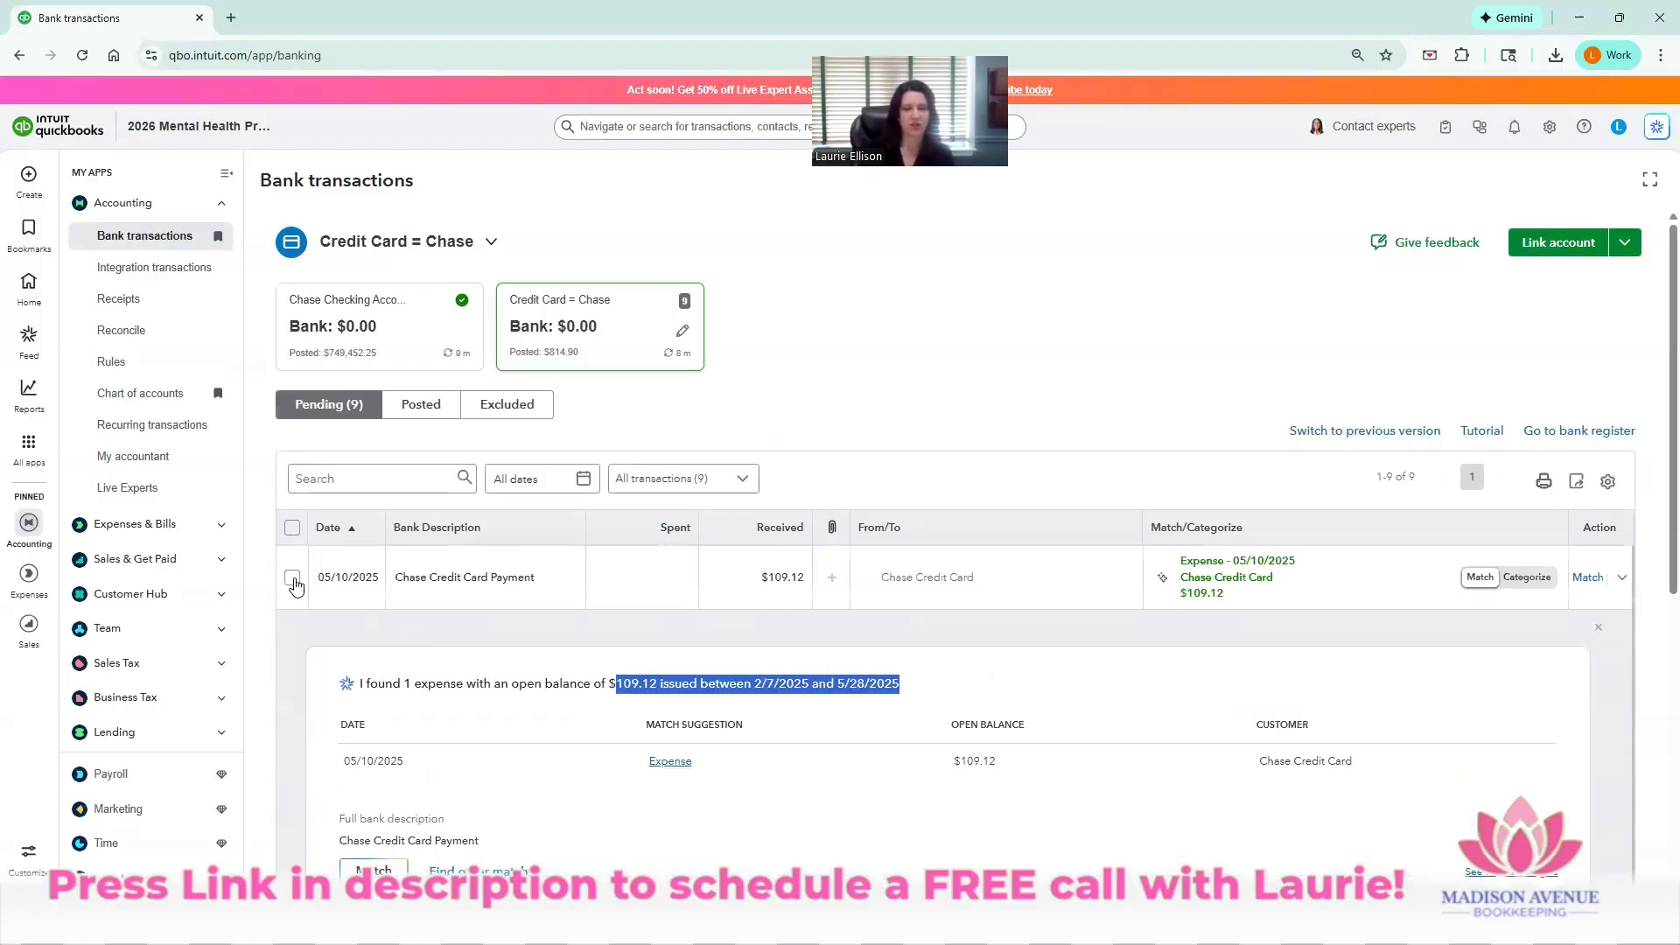
pyautogui.click(1600, 627)
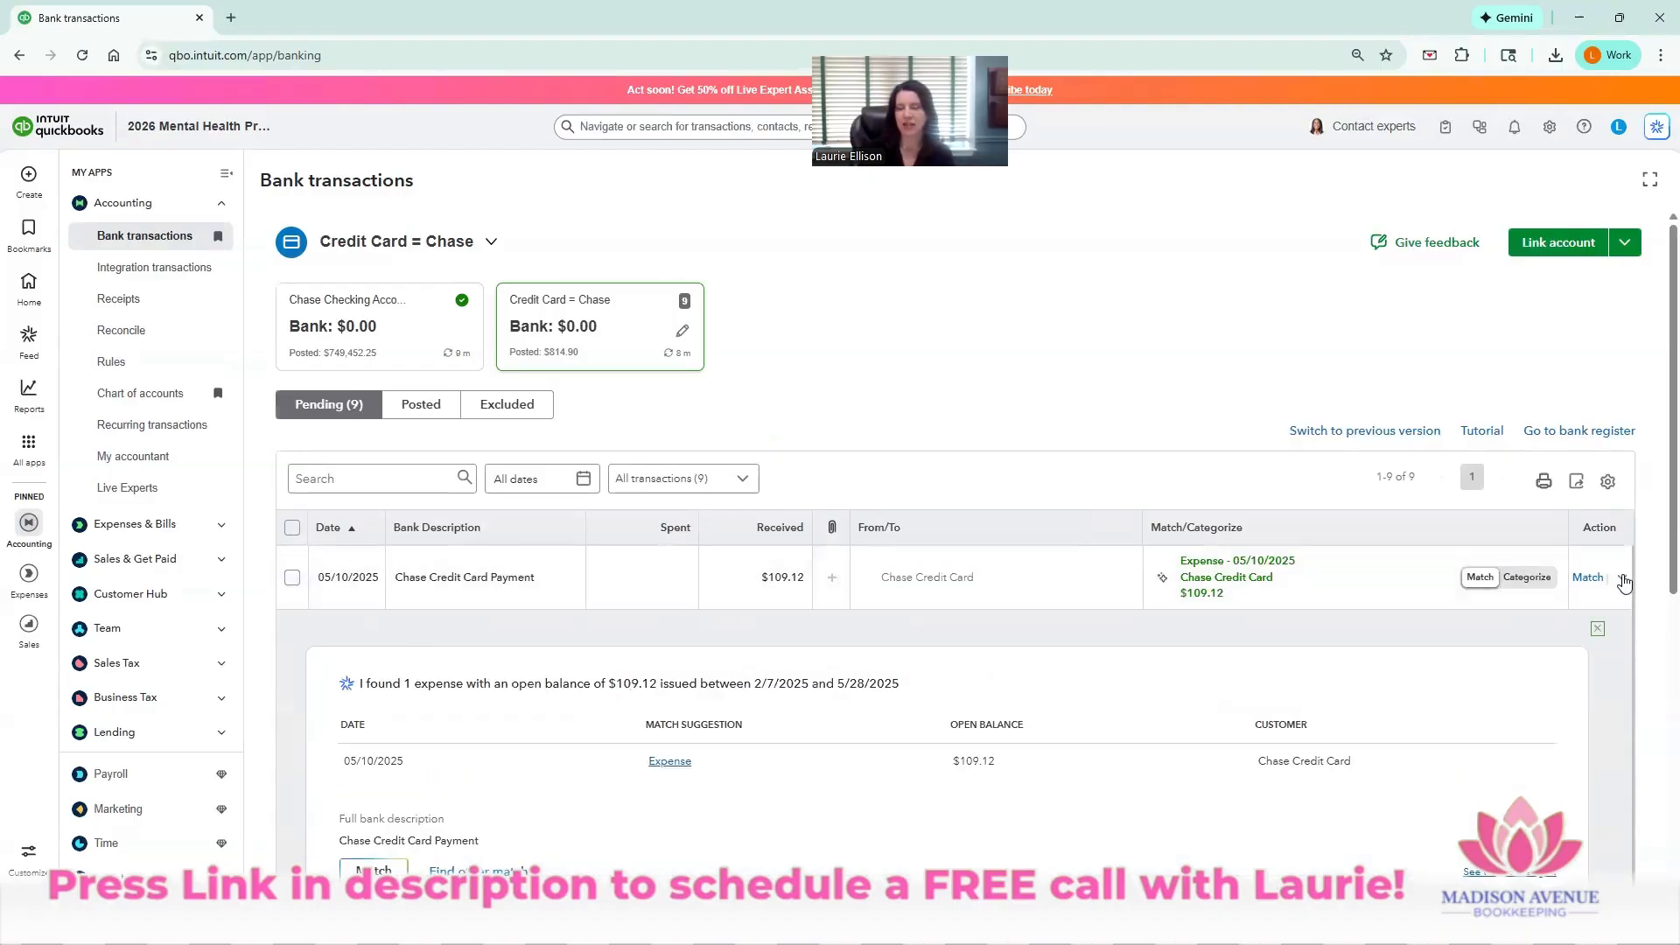
# - Exclude all remaining pending Chase Credit Card Payment transactions from the Credit Card = Chase account in one batch
pyautogui.click(1624, 578)
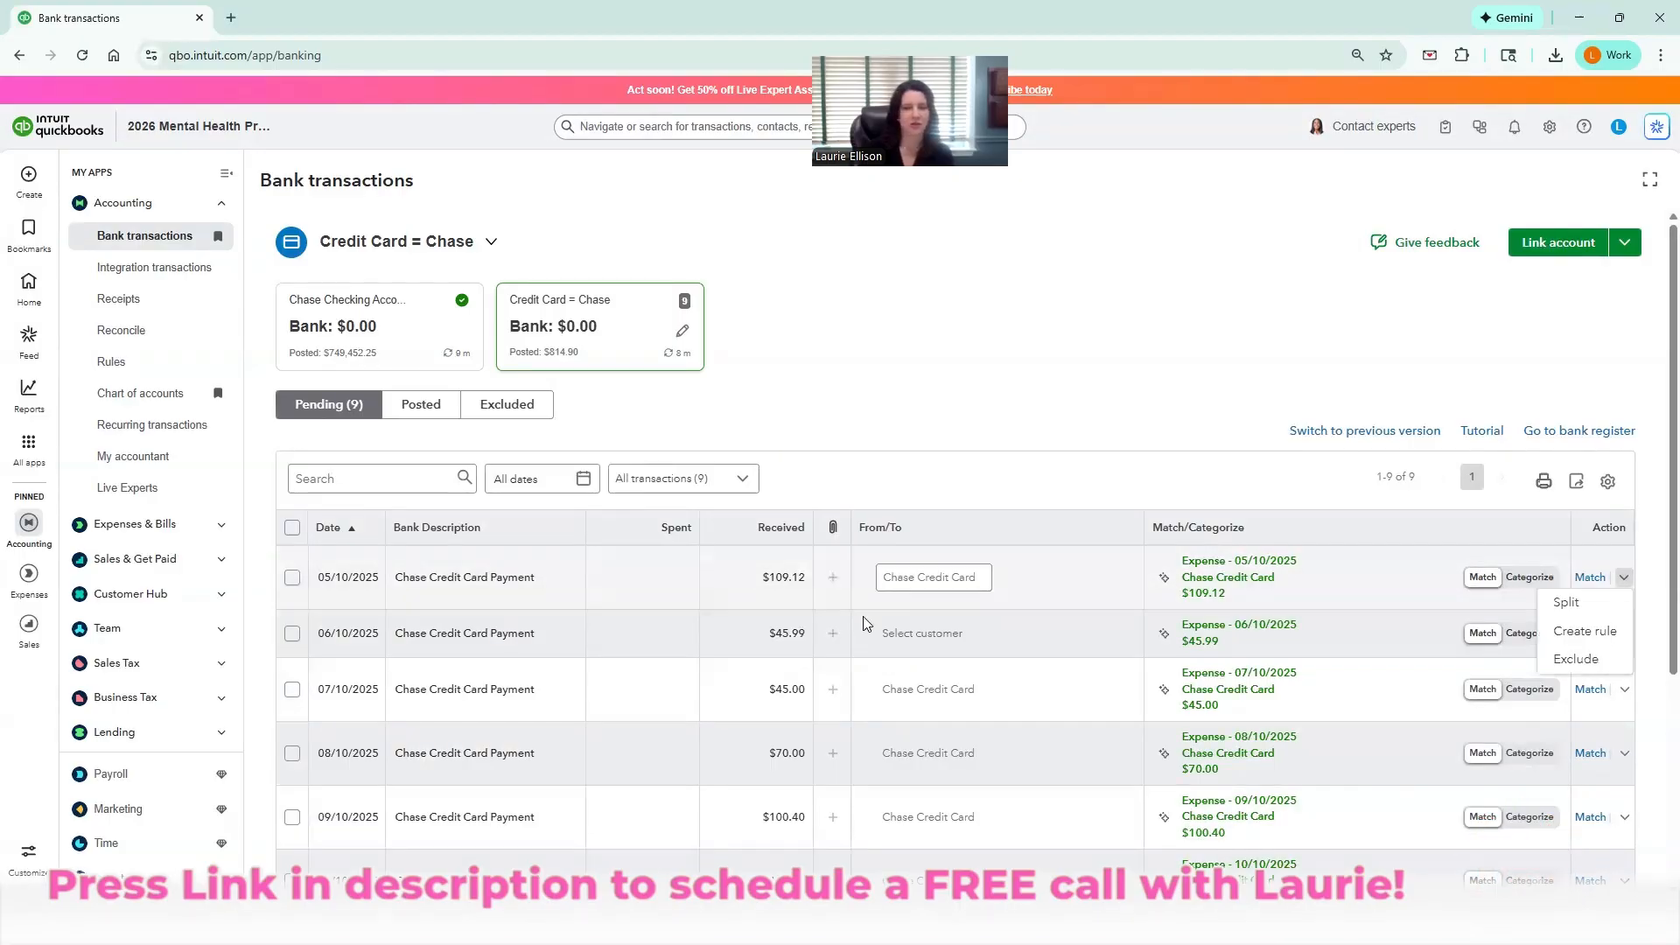
pyautogui.click(292, 528)
pyautogui.click(742, 871)
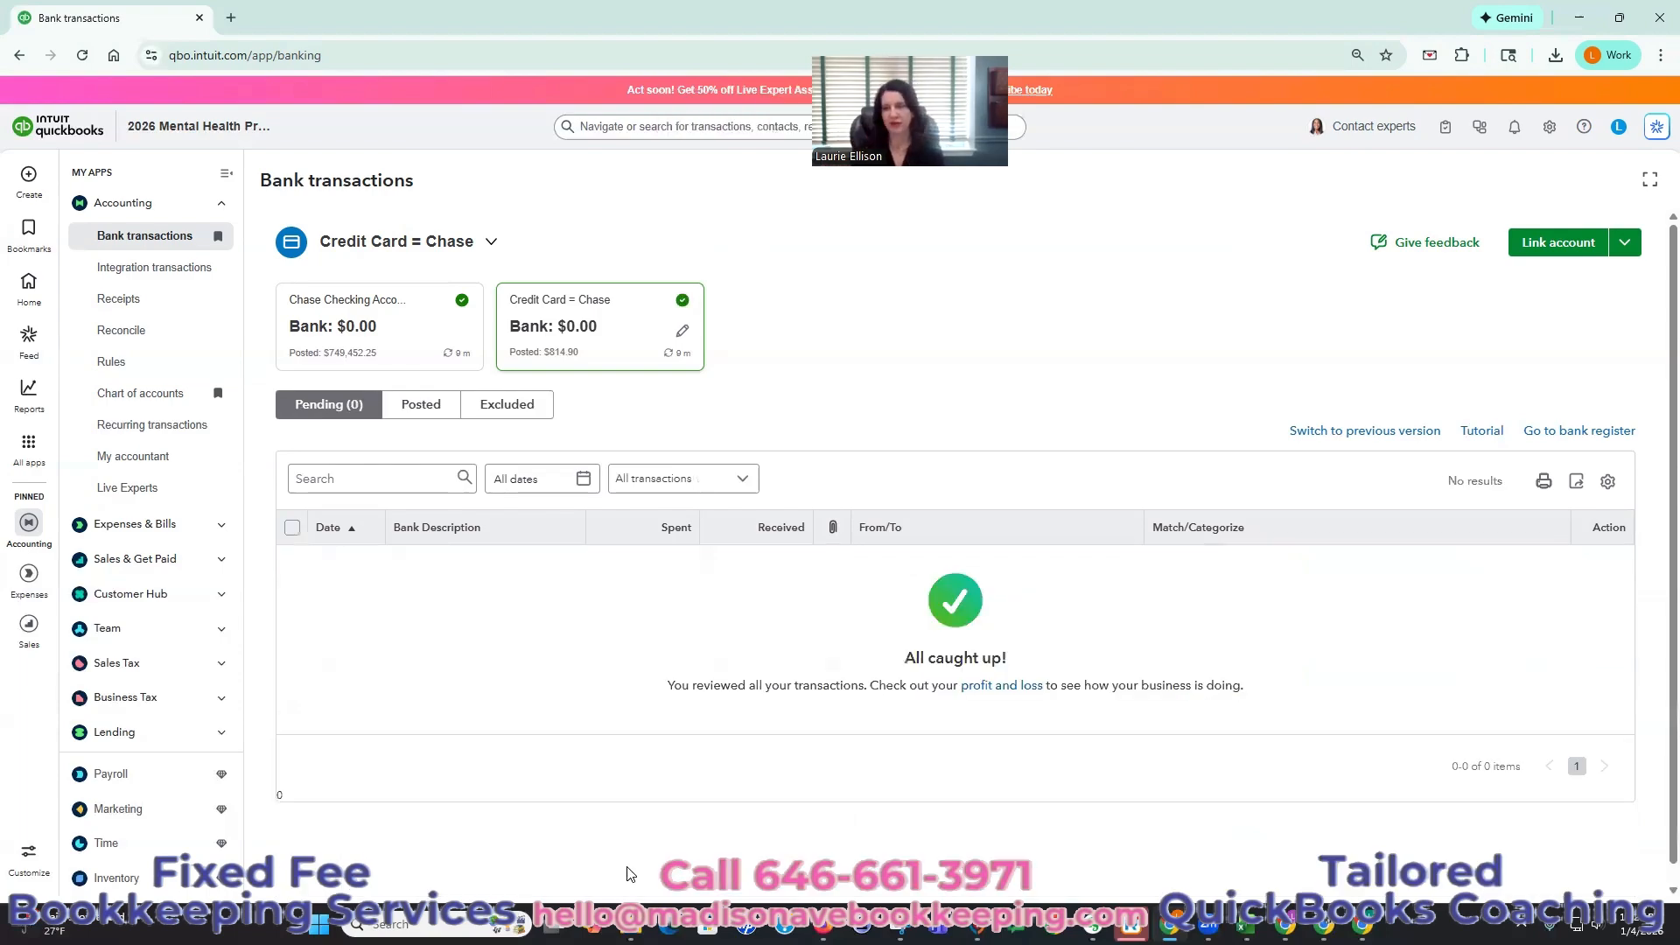
# - Open the Credit Card = Chase register and examine the recorded credit card payments and running balances from 01/10/2026 back to 01/15/2025
pyautogui.click(1573, 433)
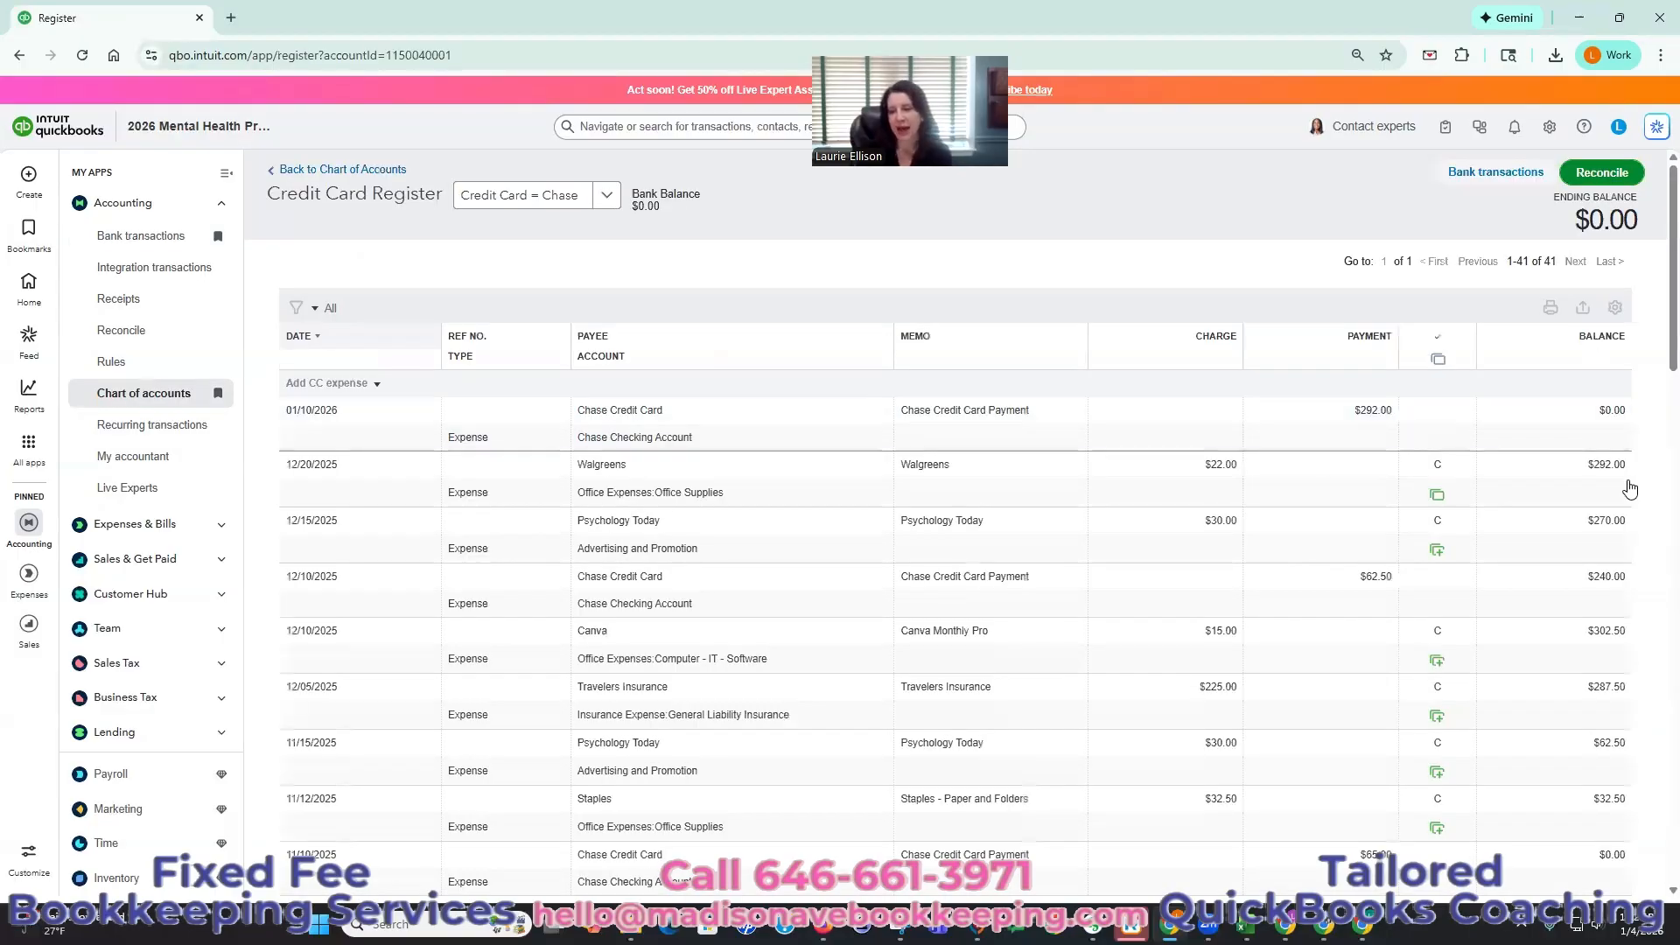
pyautogui.scroll(-2, 1550, 672)
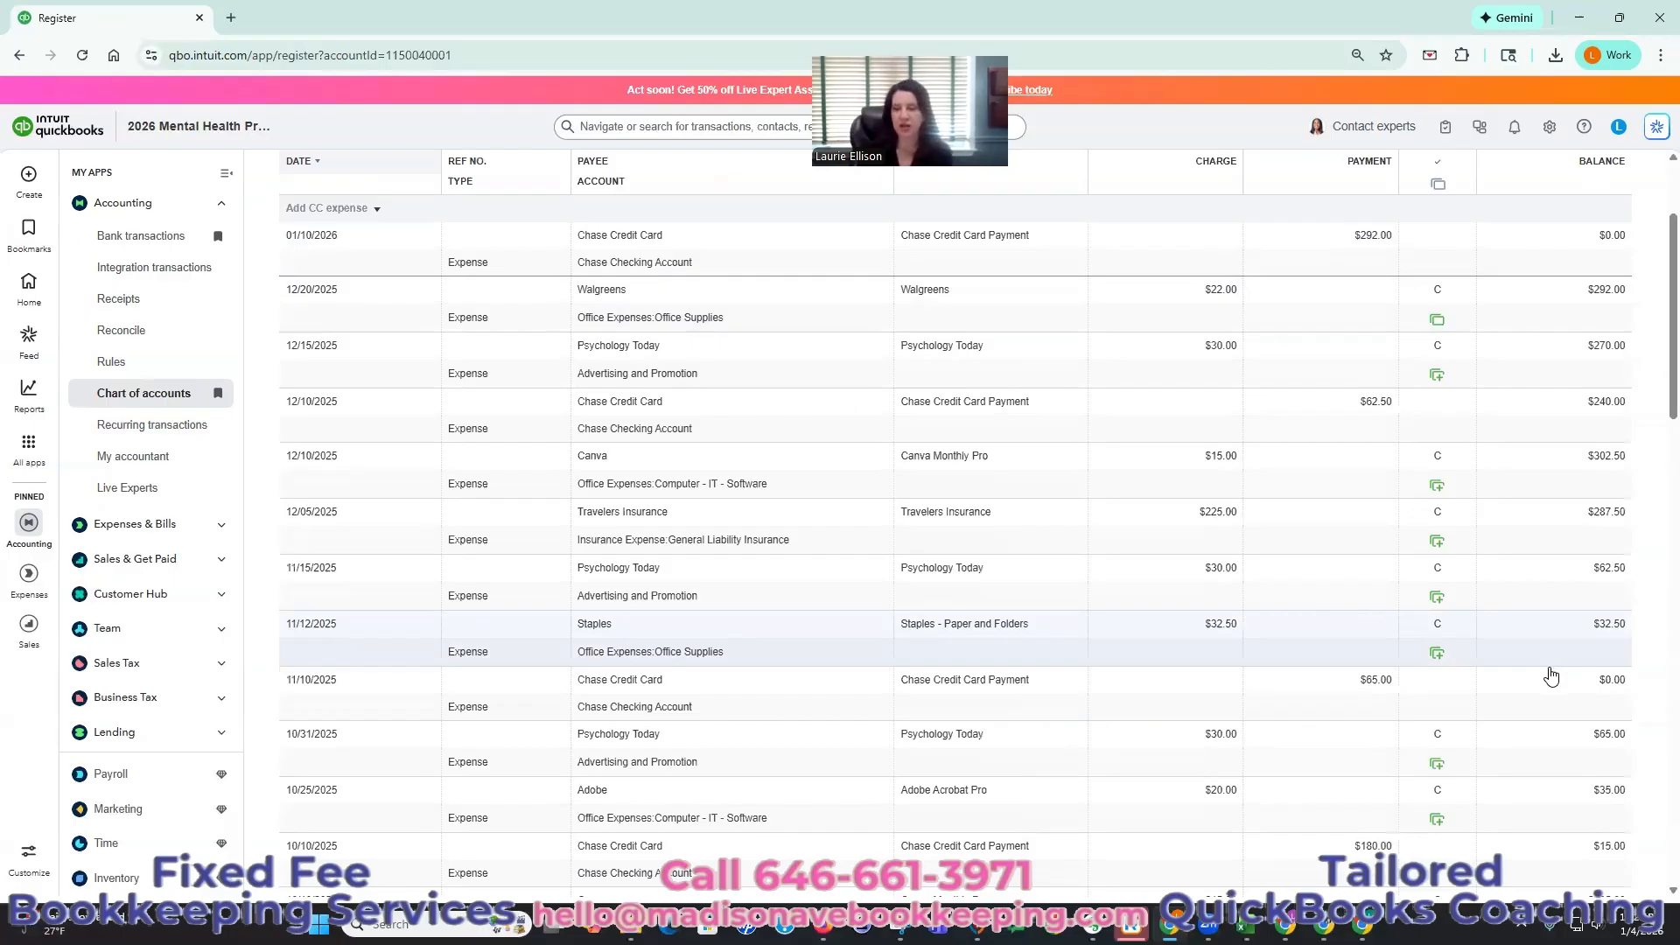
pyautogui.scroll(-7, 1550, 676)
pyautogui.scroll(-12, 1550, 675)
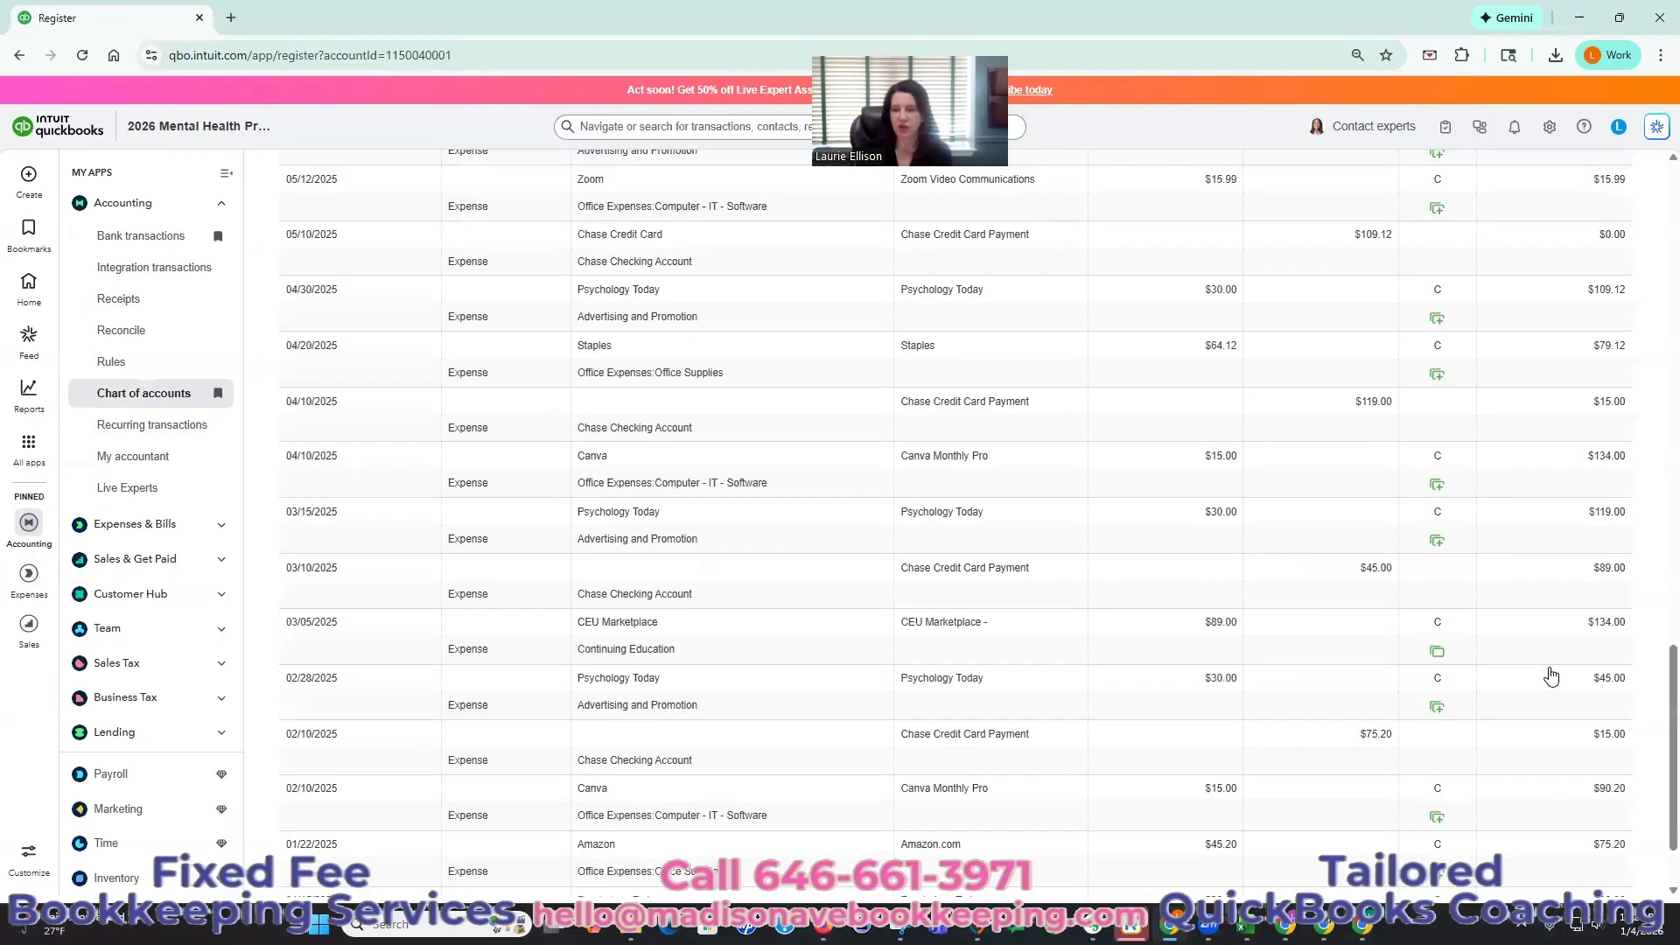
pyautogui.scroll(-1, 1550, 676)
pyautogui.scroll(-1, 1638, 682)
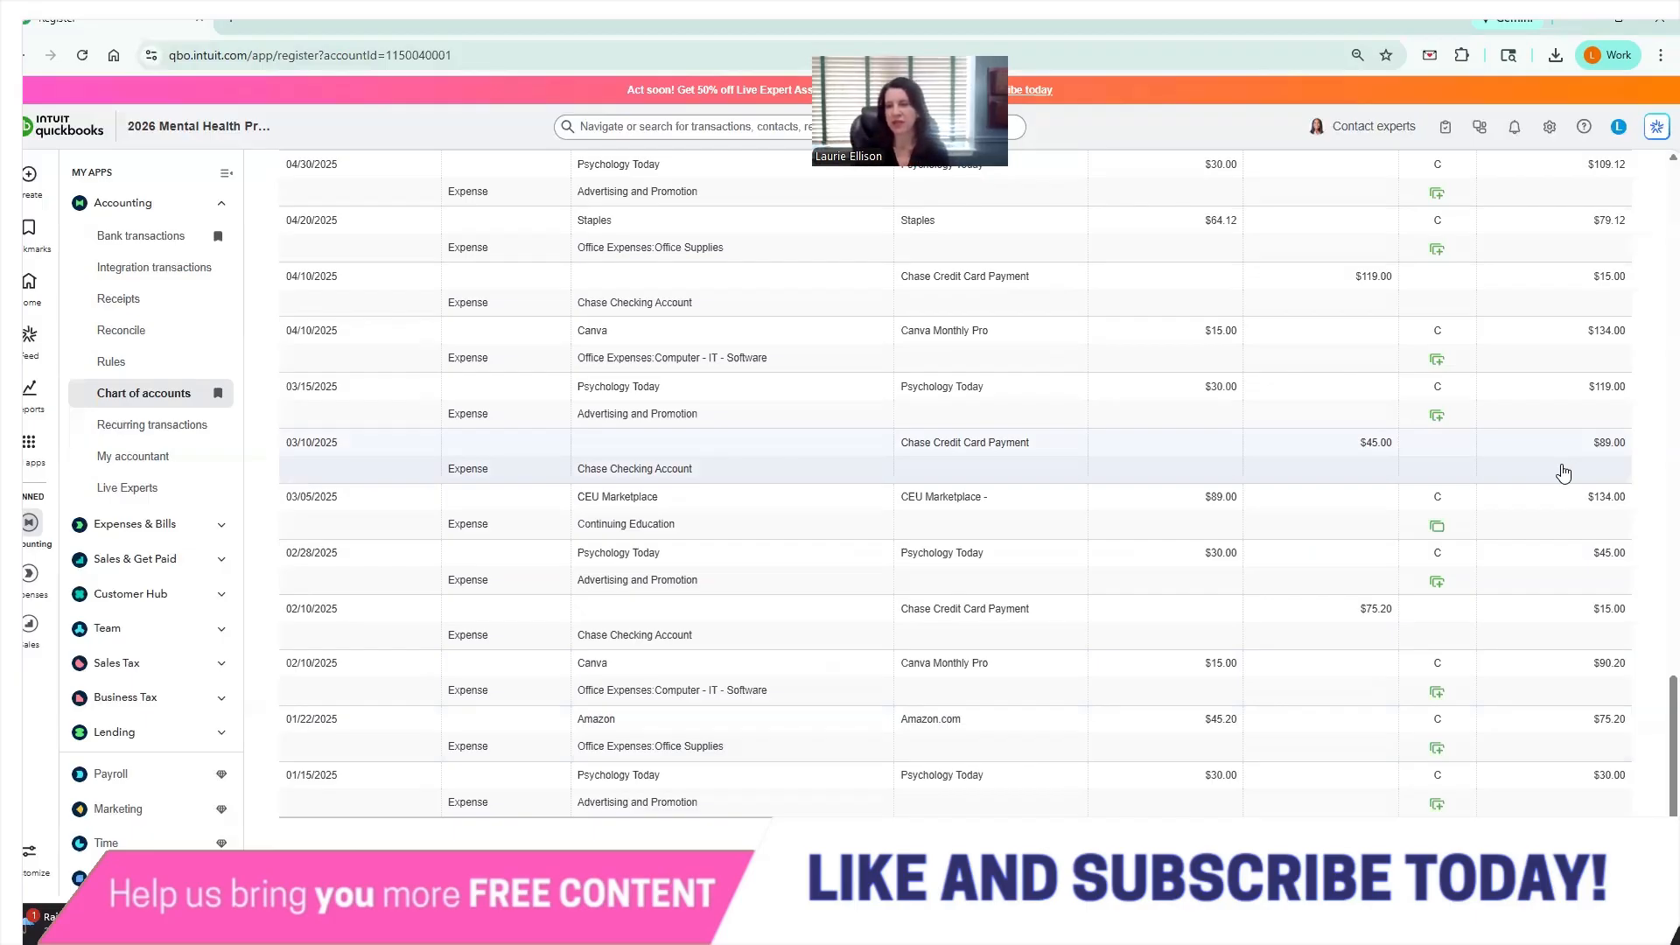
pyautogui.scroll(6, 1568, 473)
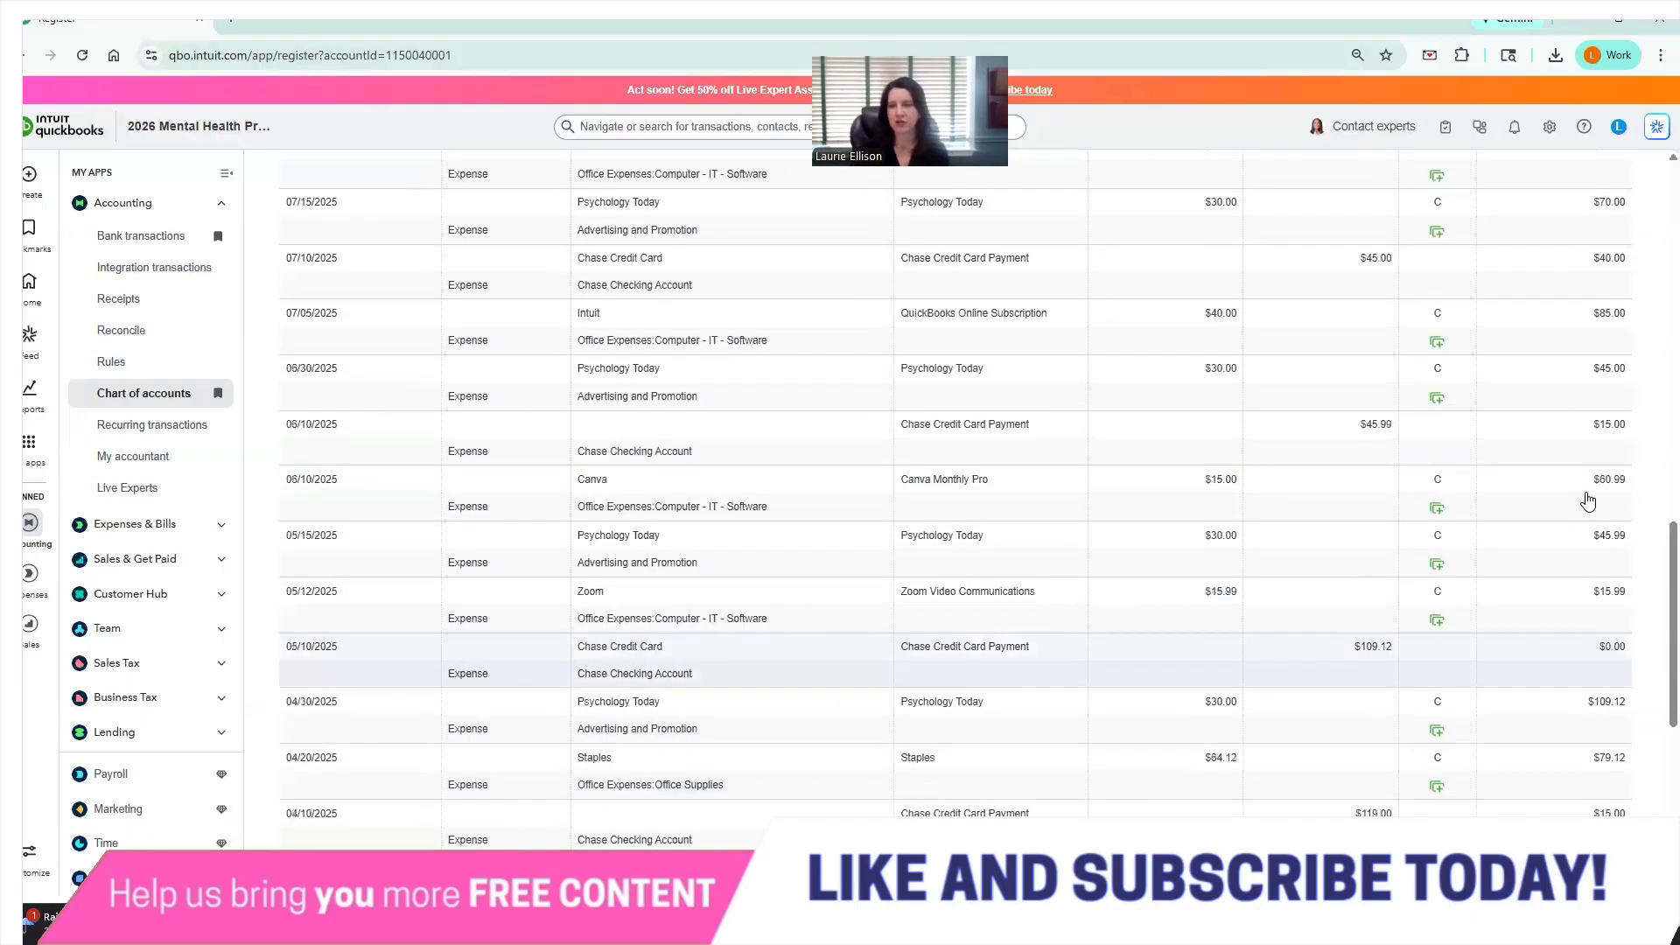
pyautogui.scroll(10, 1590, 501)
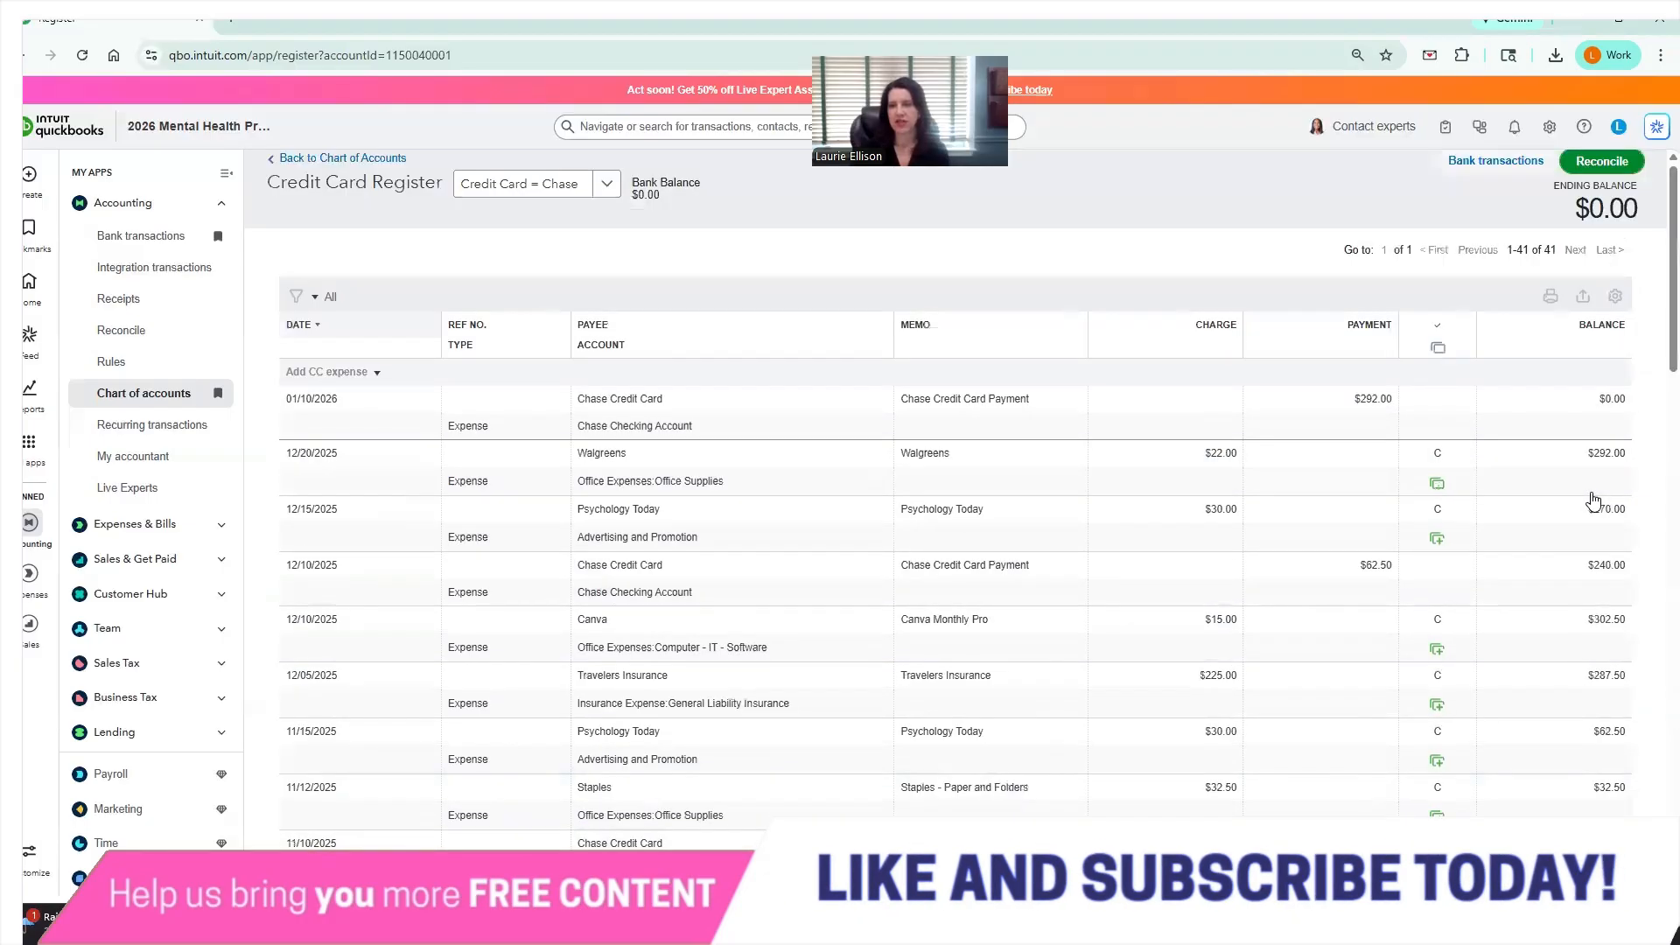
pyautogui.scroll(1, 1382, 413)
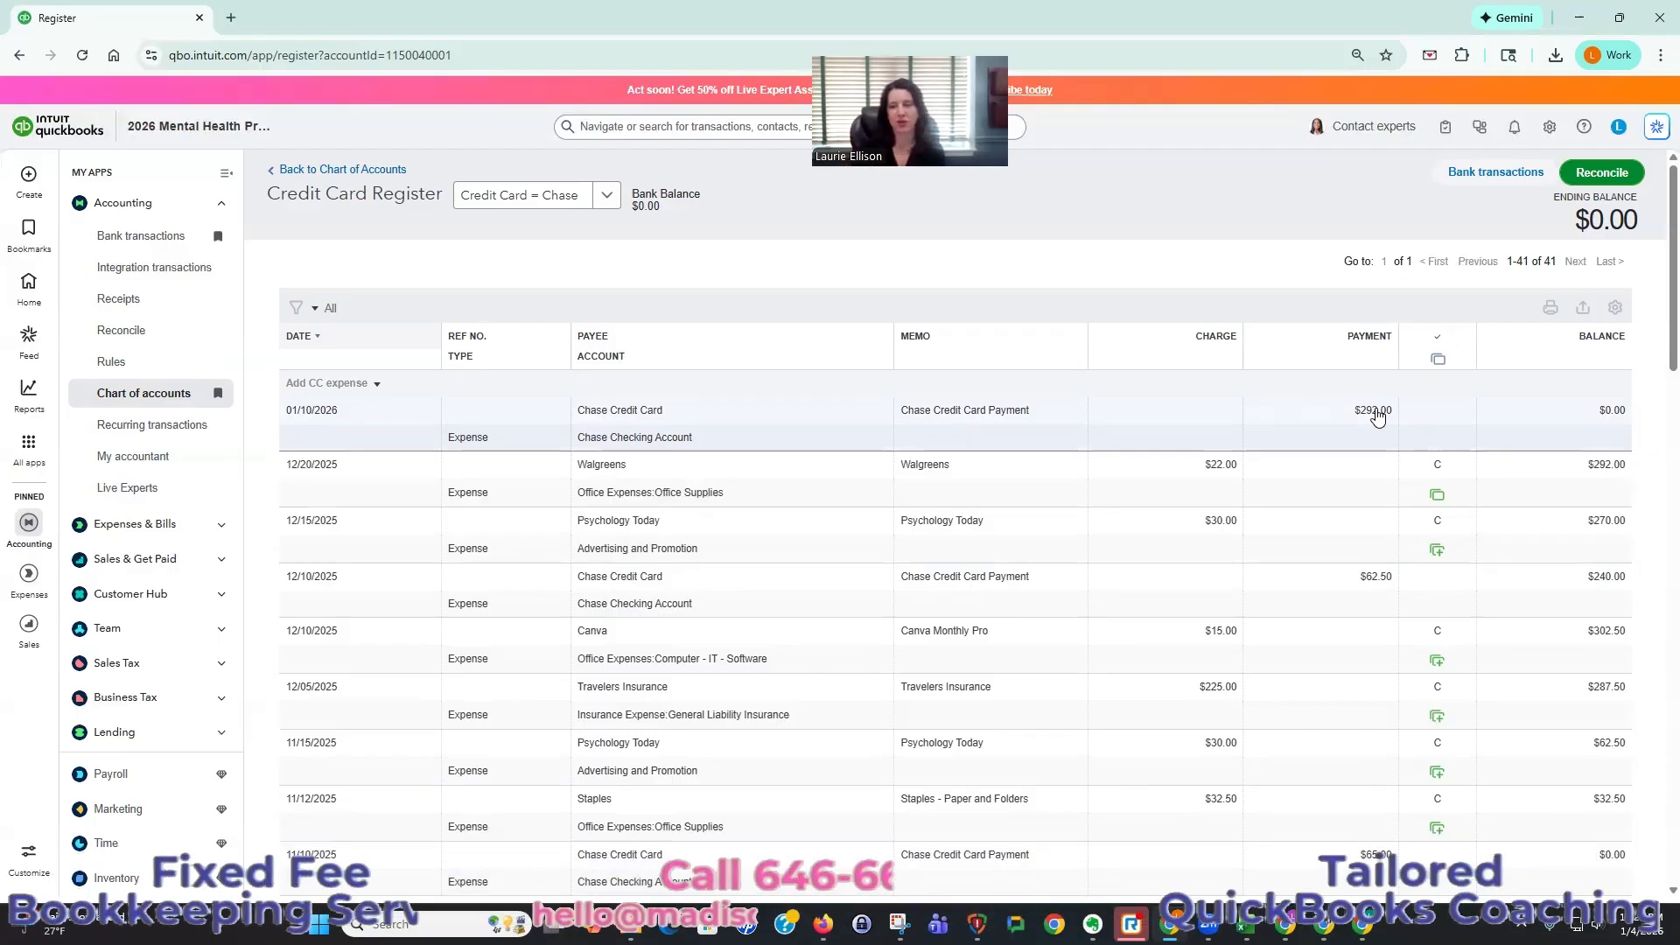
pyautogui.scroll(-3, 1582, 677)
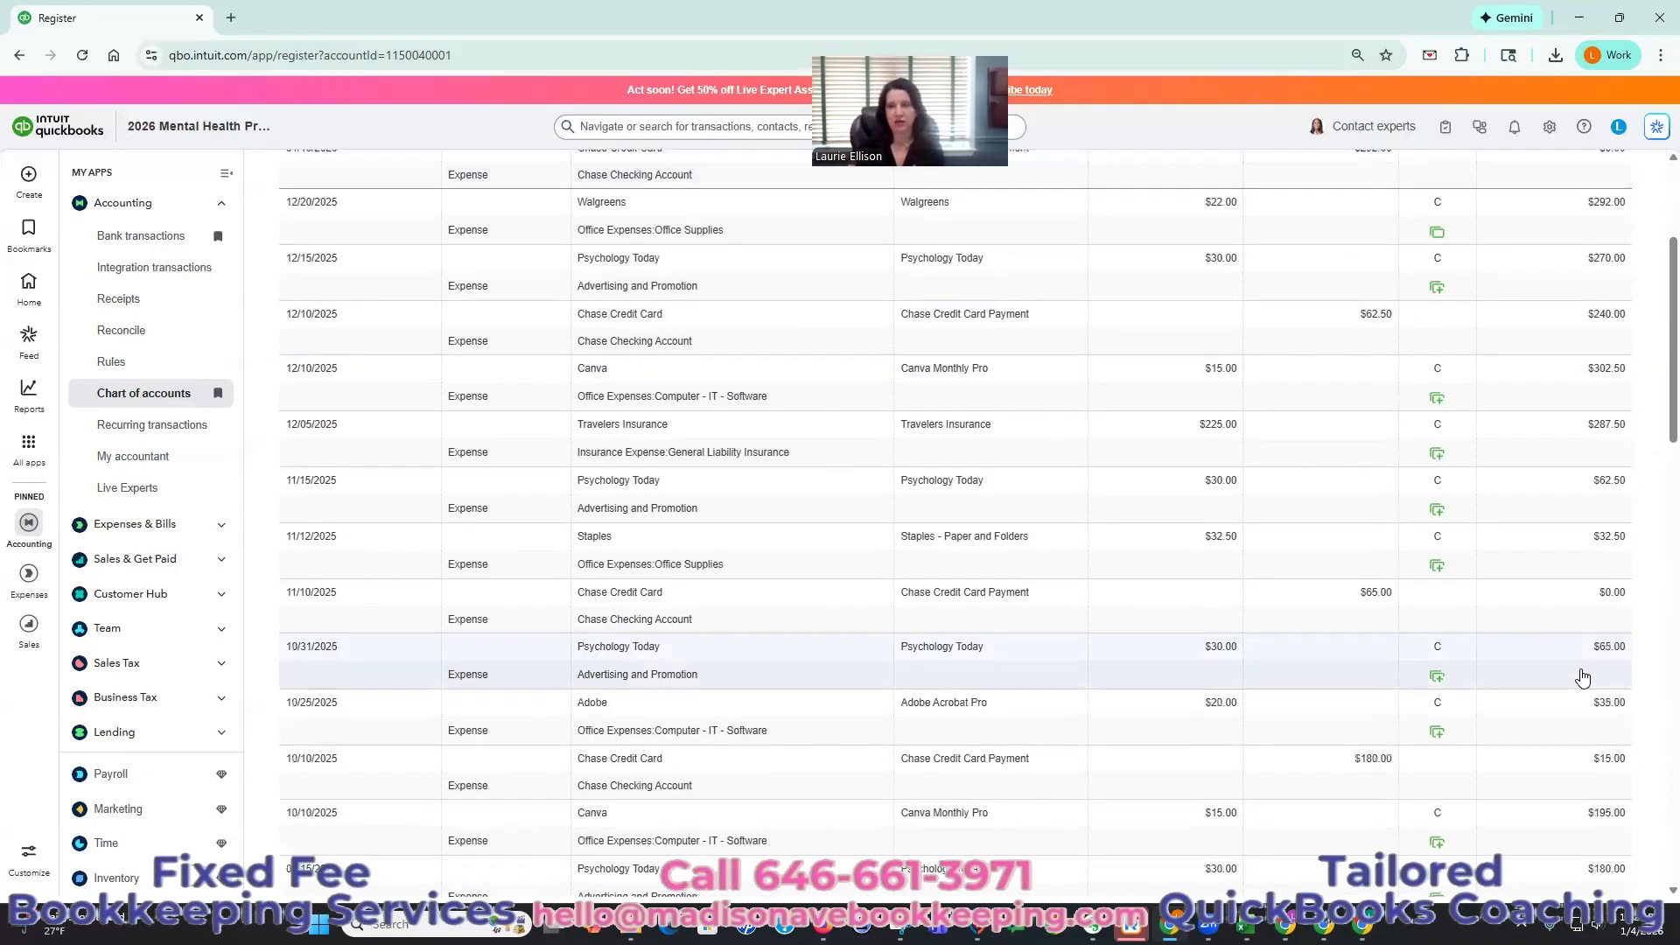